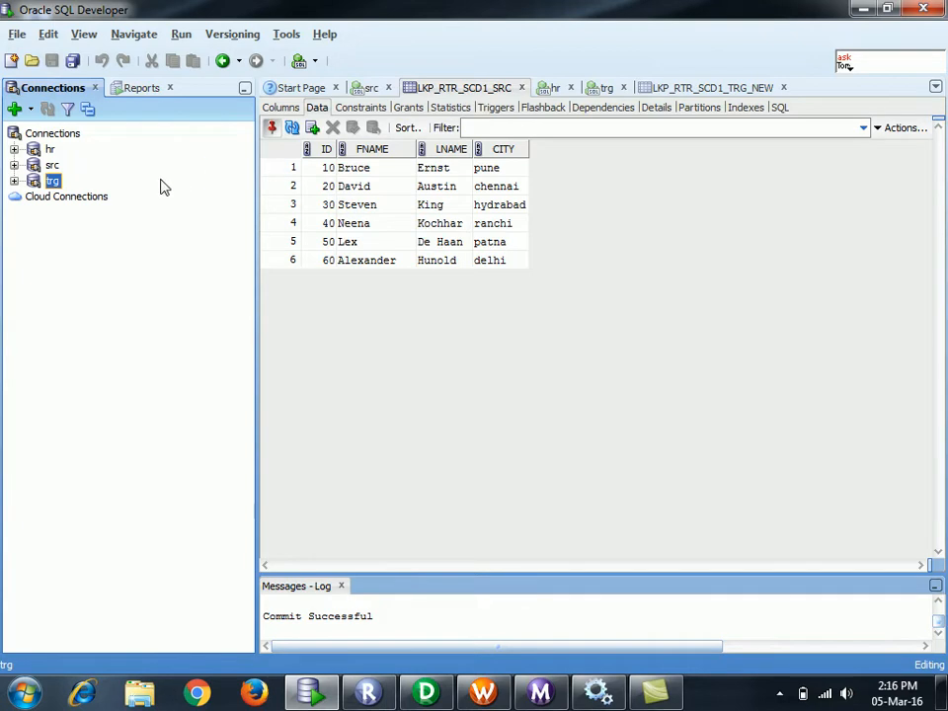
- Show the LKP_SRC table's 15 rows under the src connection, then switch to PowerCenter Designer
click(14, 165)
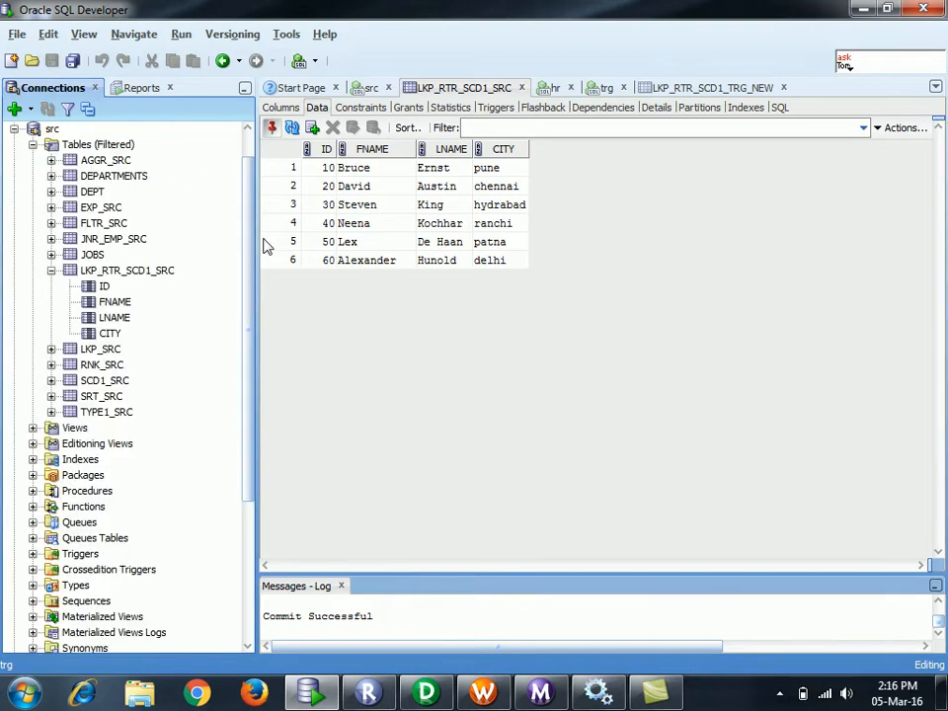
click(51, 270)
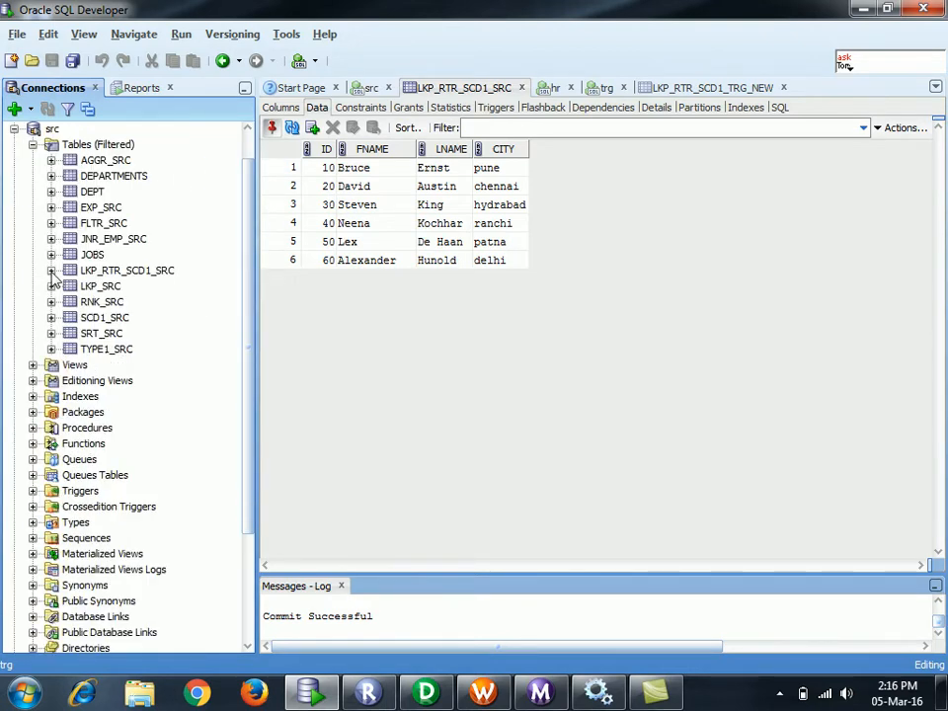
click(102, 287)
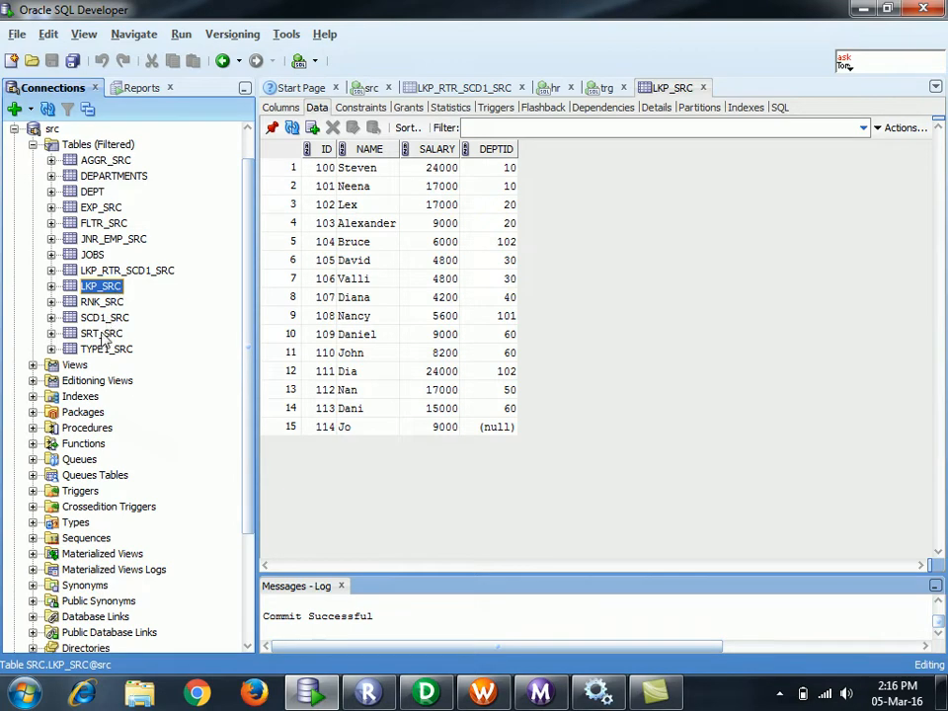
click(426, 695)
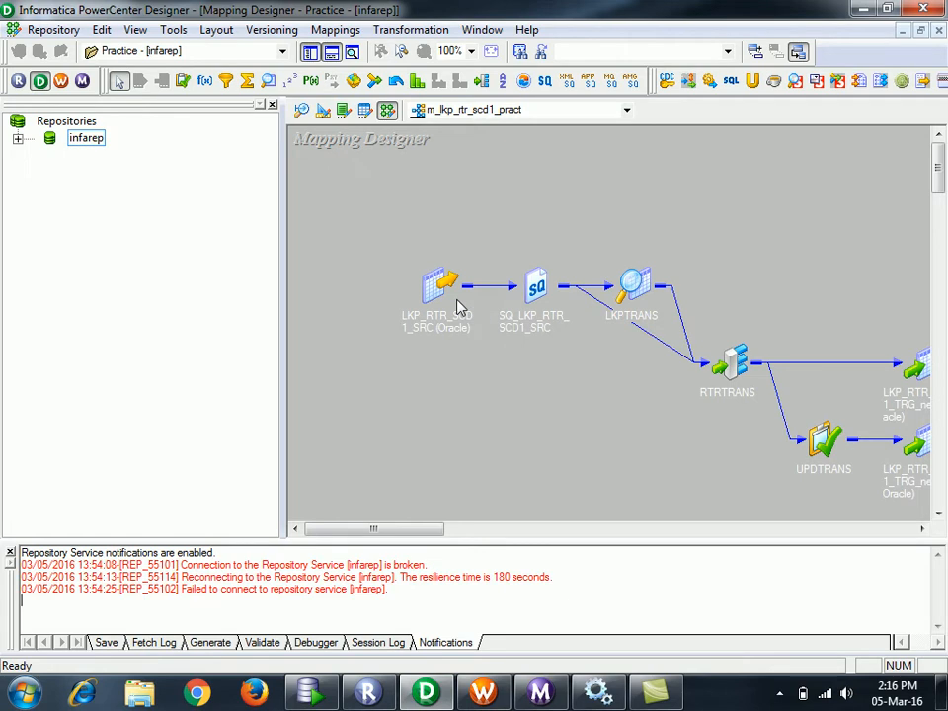
- Look over the list of available mappings without changing the open one
mouse_move(440, 338)
drag(409, 530, 529, 228)
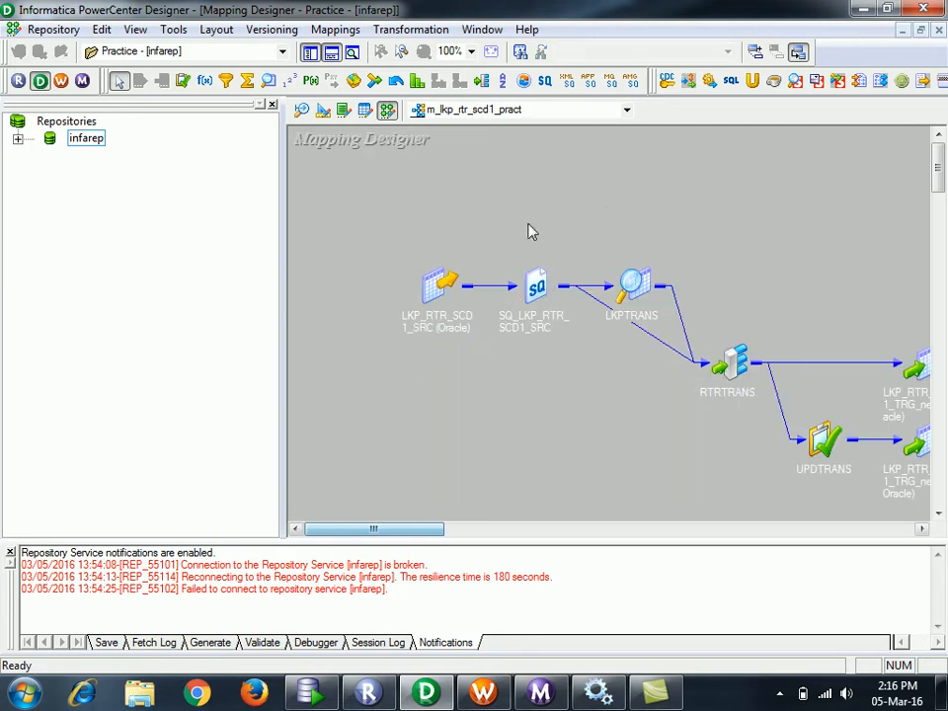
click(627, 109)
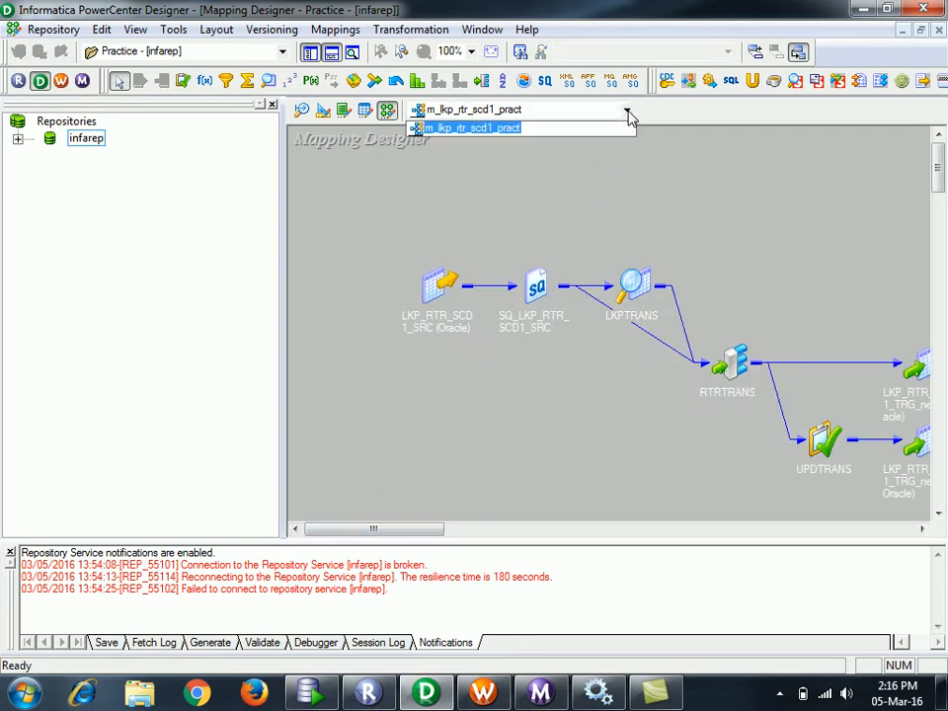
click(614, 216)
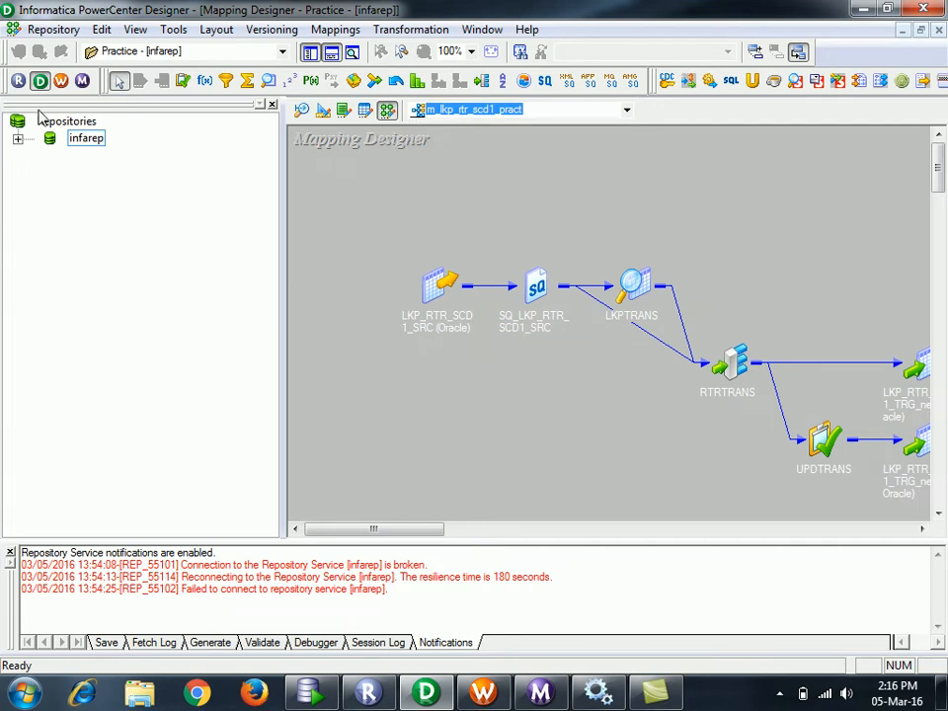
- Open the infarep Class folder, expand its Mappings and select m_scd_1
double_click(86, 139)
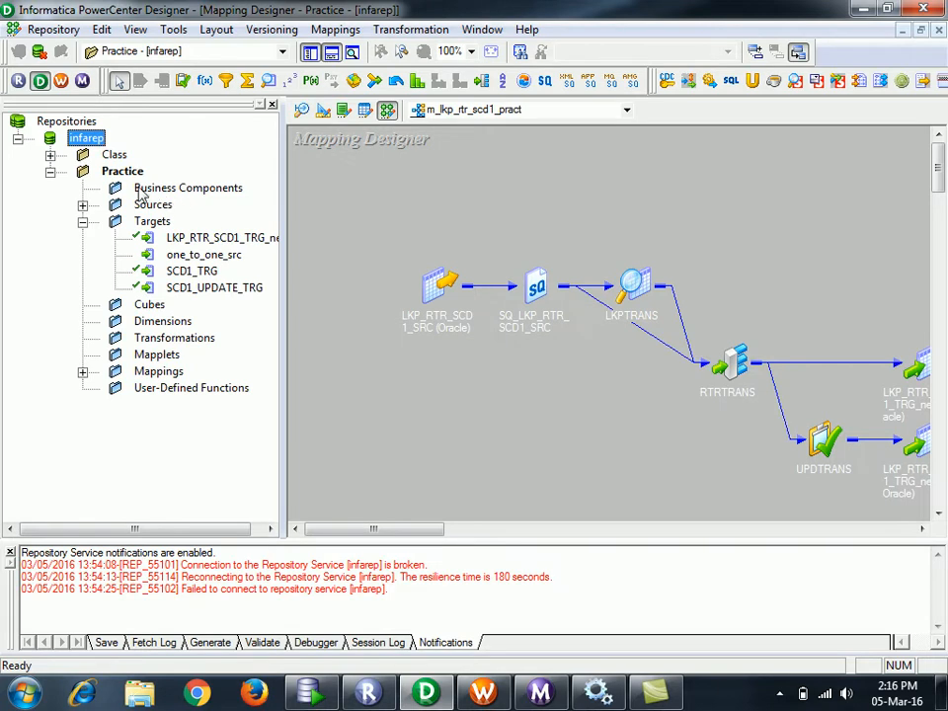
click(50, 173)
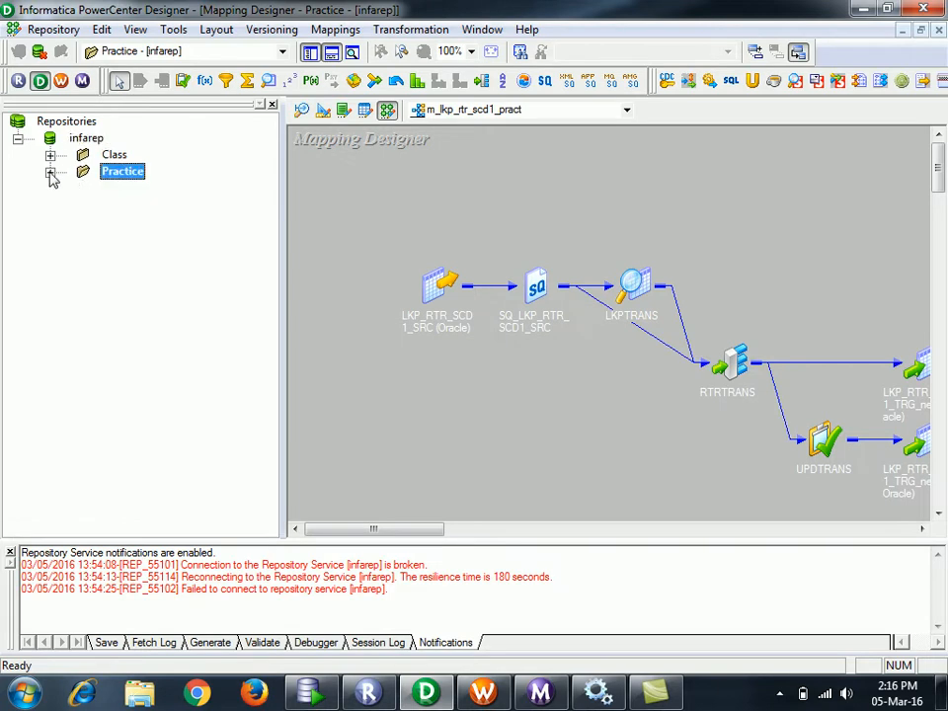
double_click(114, 155)
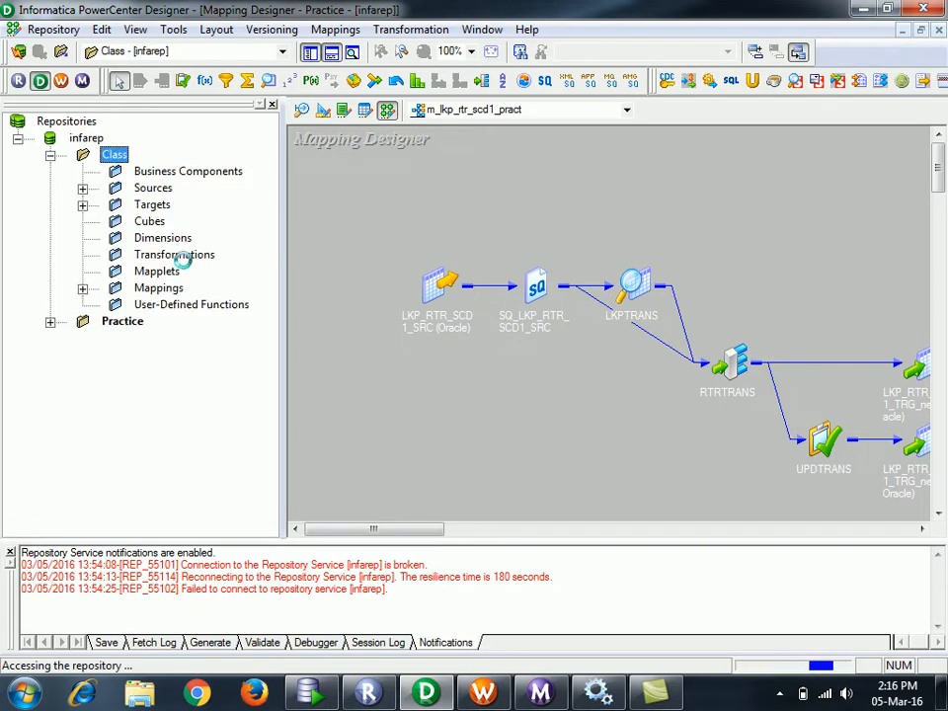
click(83, 288)
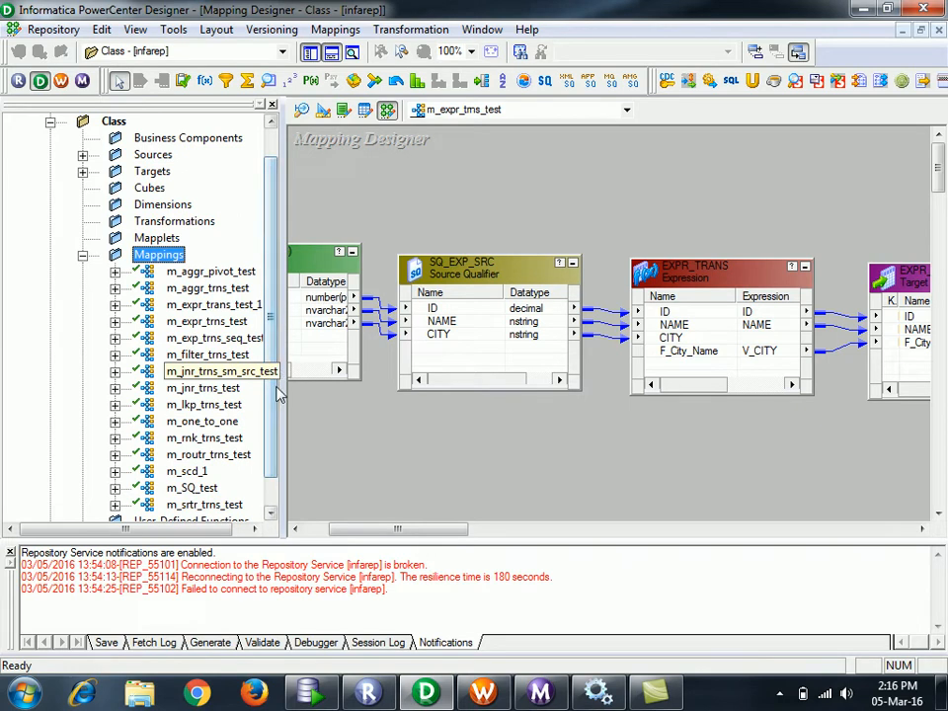
scroll(272, 410, down, 1)
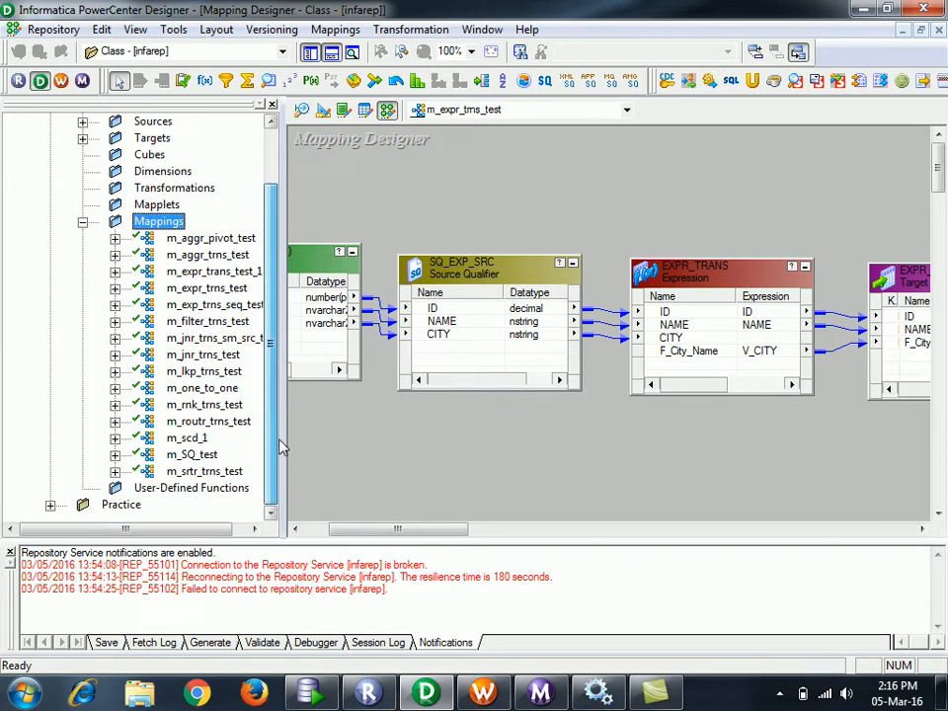
click(196, 439)
- Open the m_scd_1 mapping in the Mapping Designer workspace
right_click(197, 441)
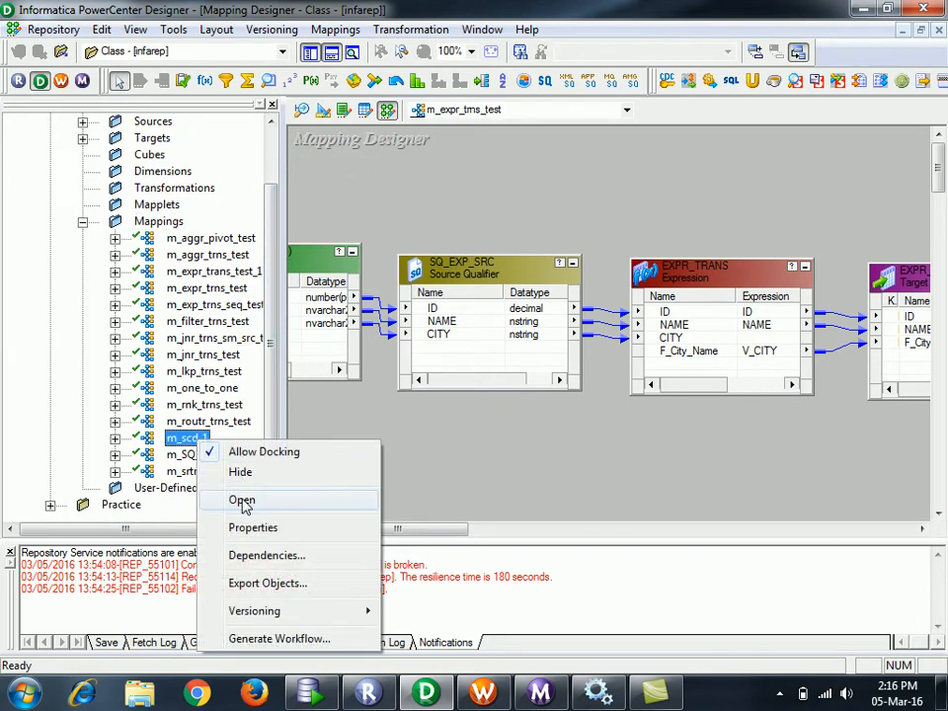
click(242, 500)
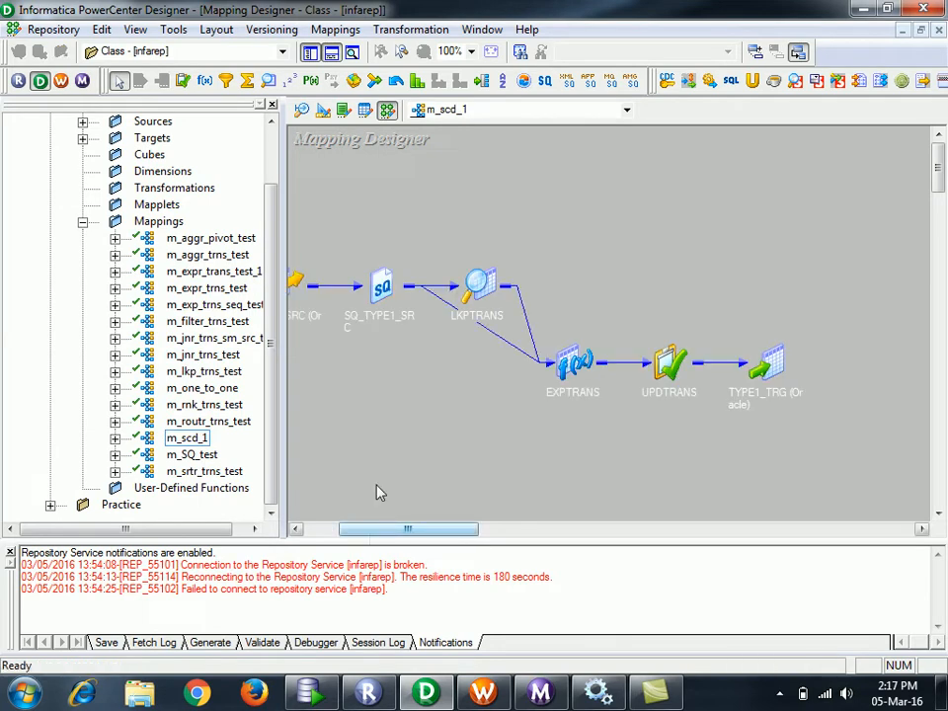
drag(413, 533, 377, 533)
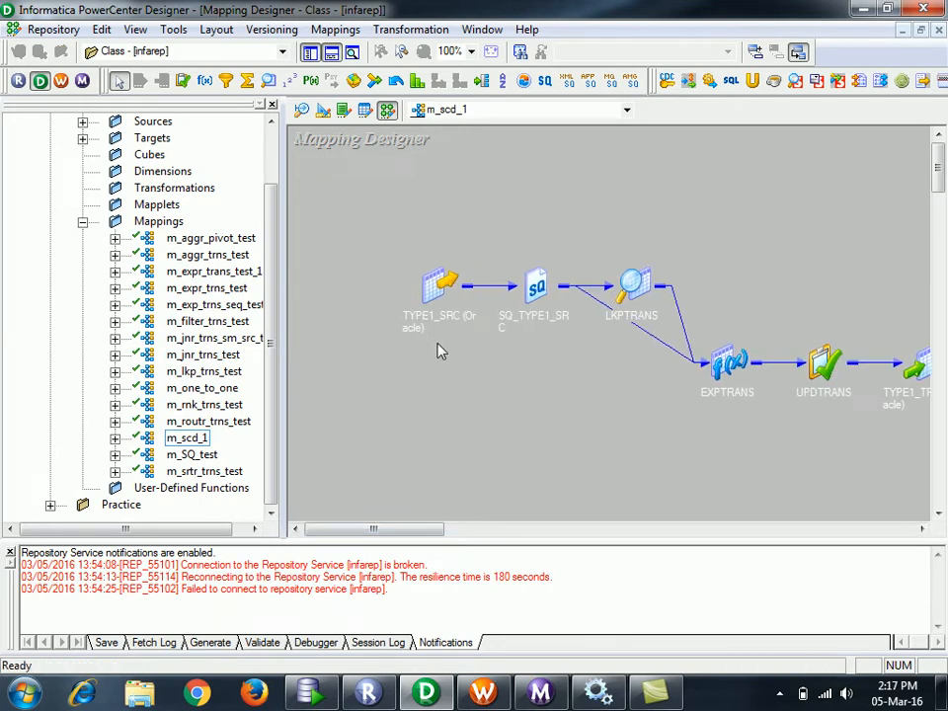
- Inspect the TYPE1_SRC source's columns and properties, then return to SQL Developer
double_click(424, 318)
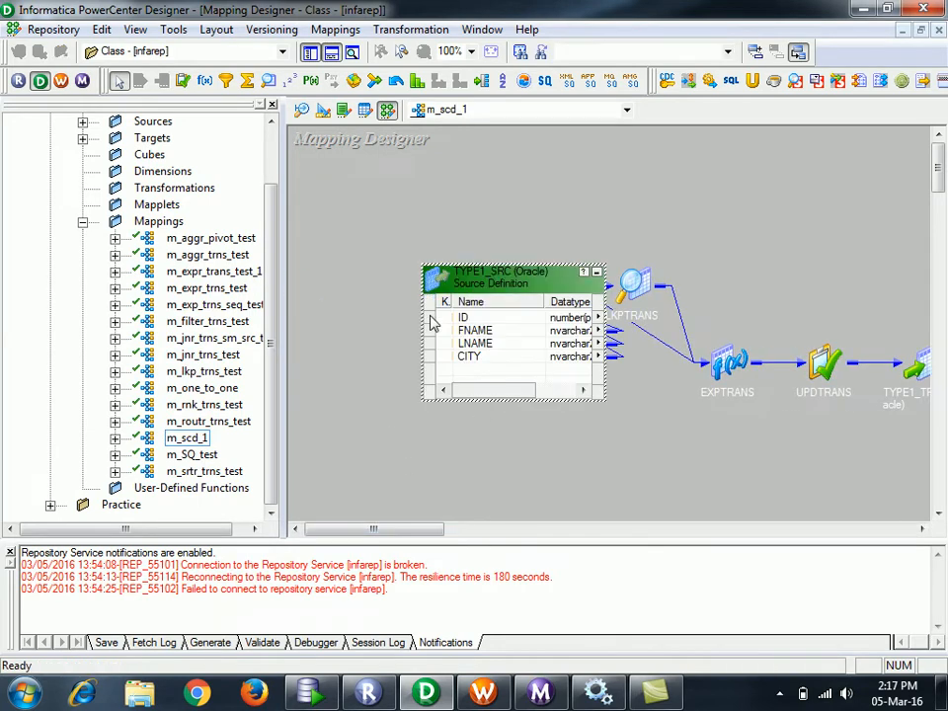
double_click(491, 287)
click(770, 289)
drag(851, 136, 613, 172)
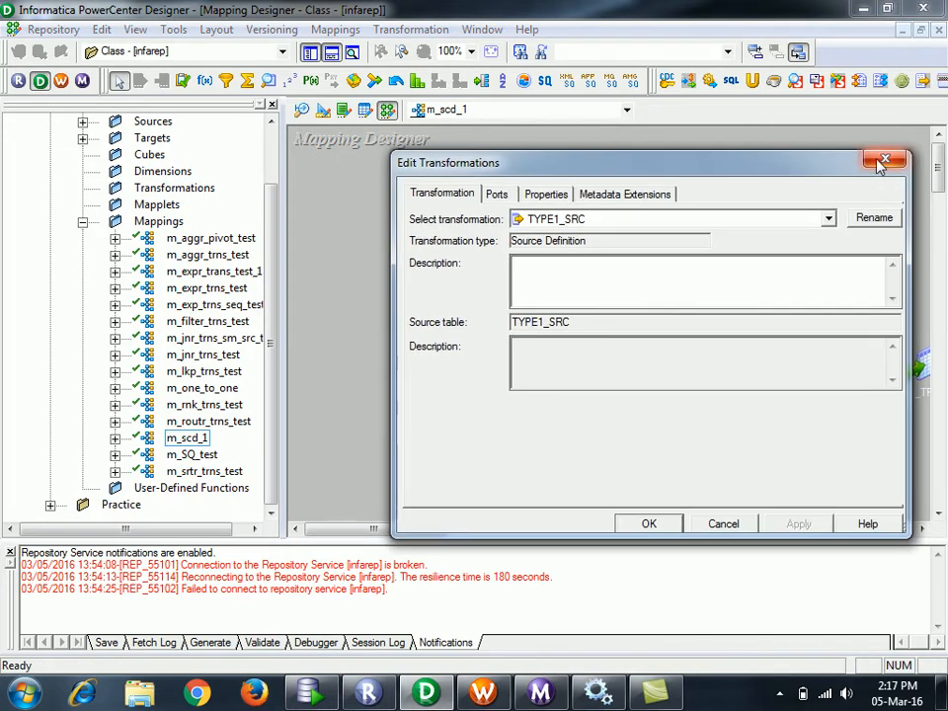
click(884, 160)
click(311, 691)
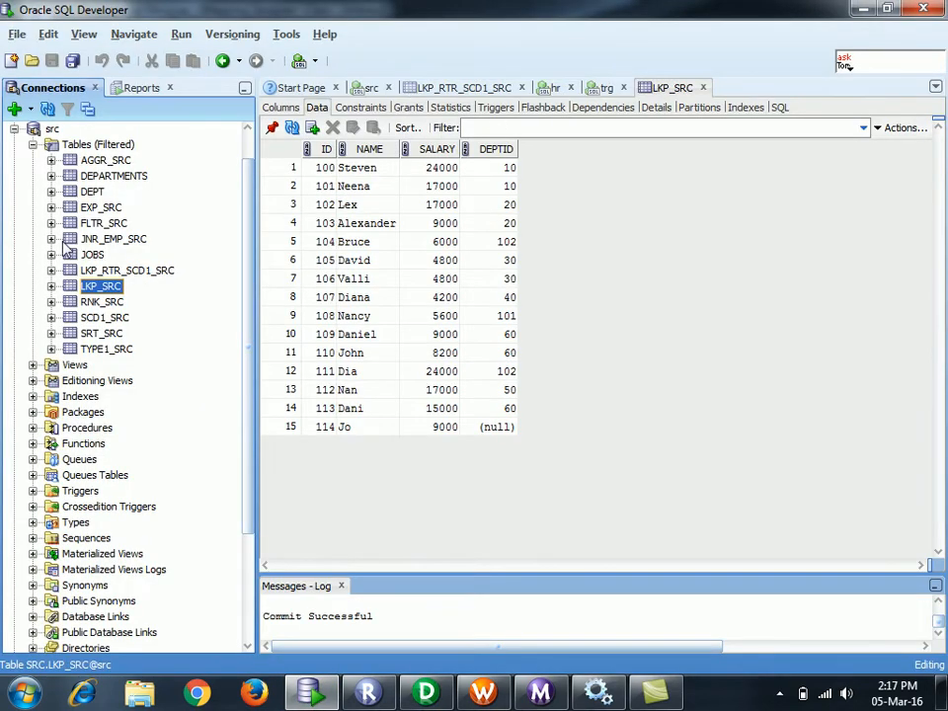
- Display TYPE1_SRC's data: three rows with IDs 101, 102, 102 and FNAME, LNAME, CITY
click(102, 350)
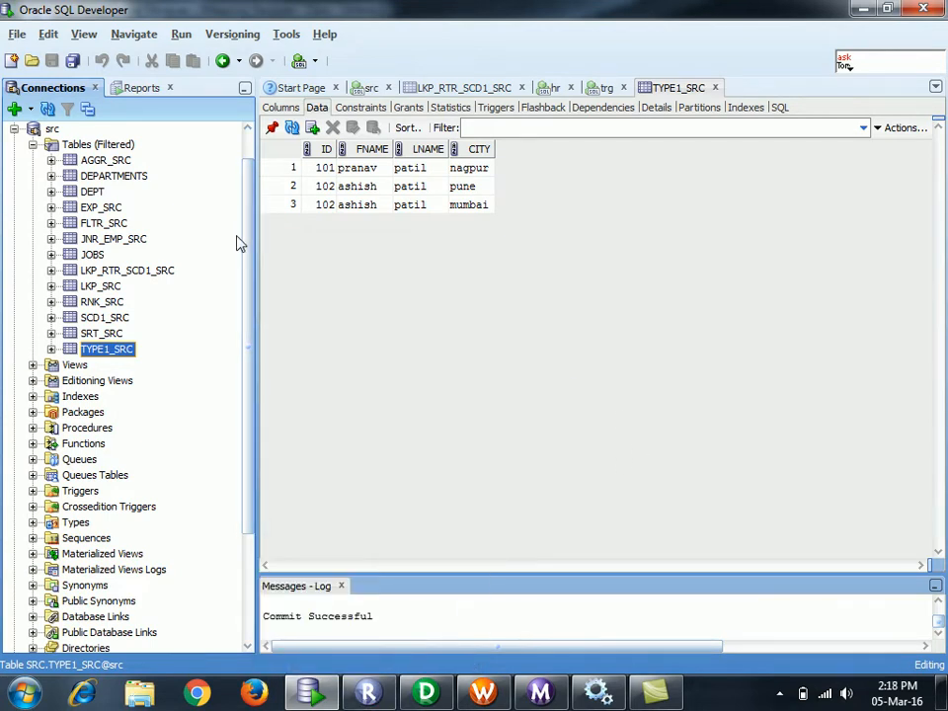
- Show the CREATE TABLE DDL for TYPE1_TRG in the trg connection
scroll(99, 163, up, 1)
click(14, 165)
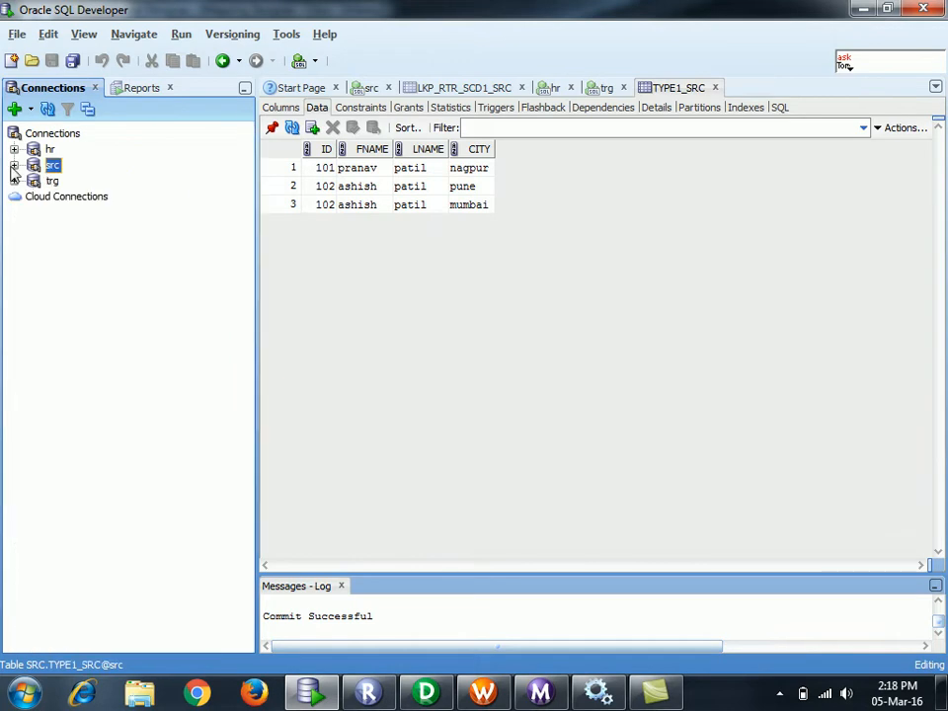
click(14, 180)
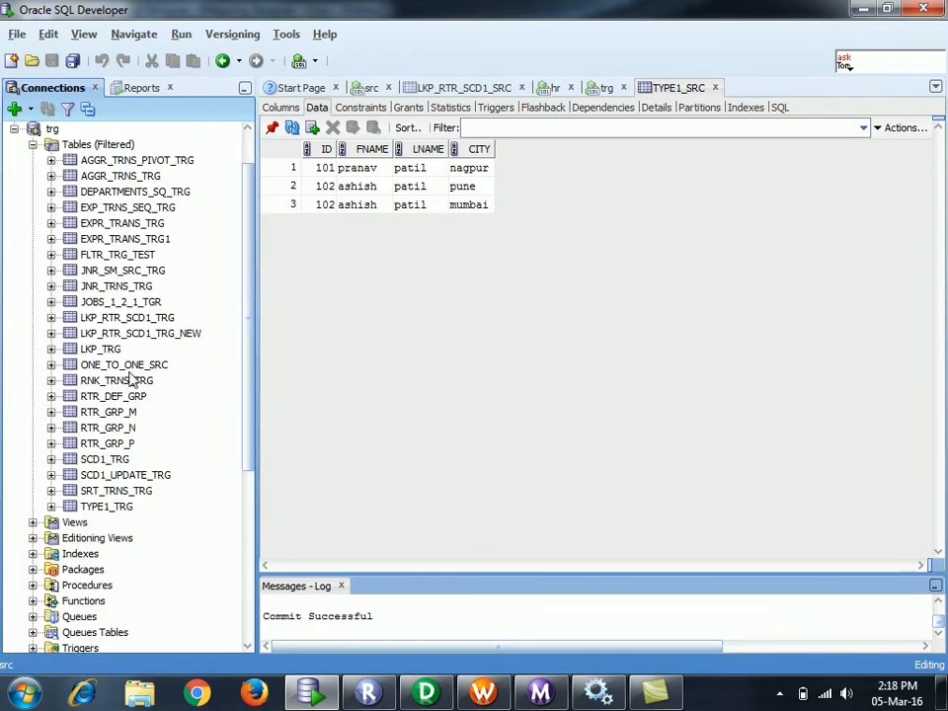
click(109, 507)
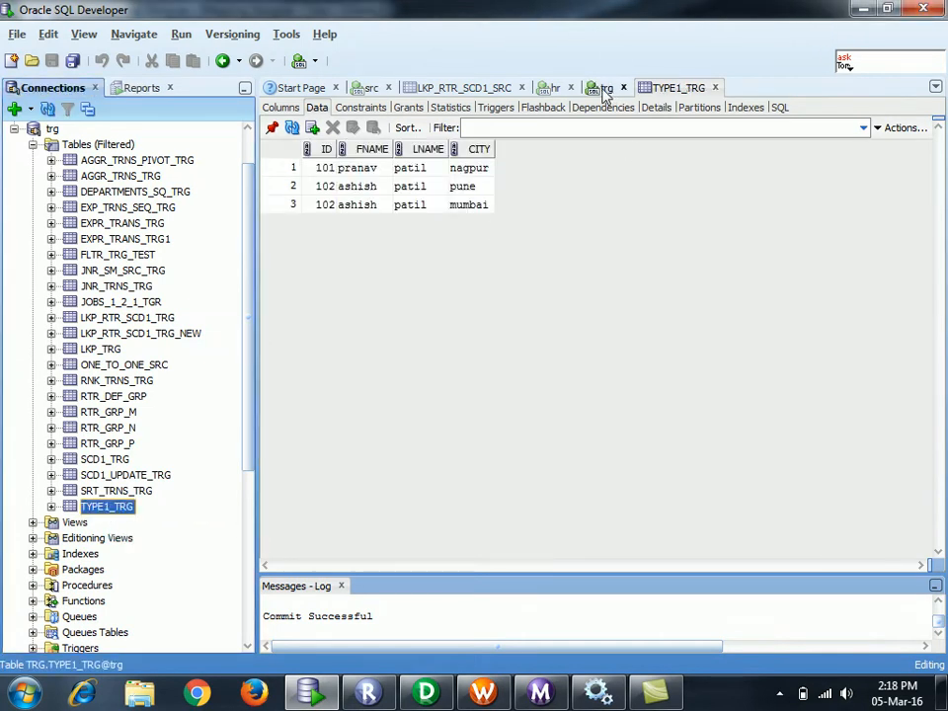
click(780, 109)
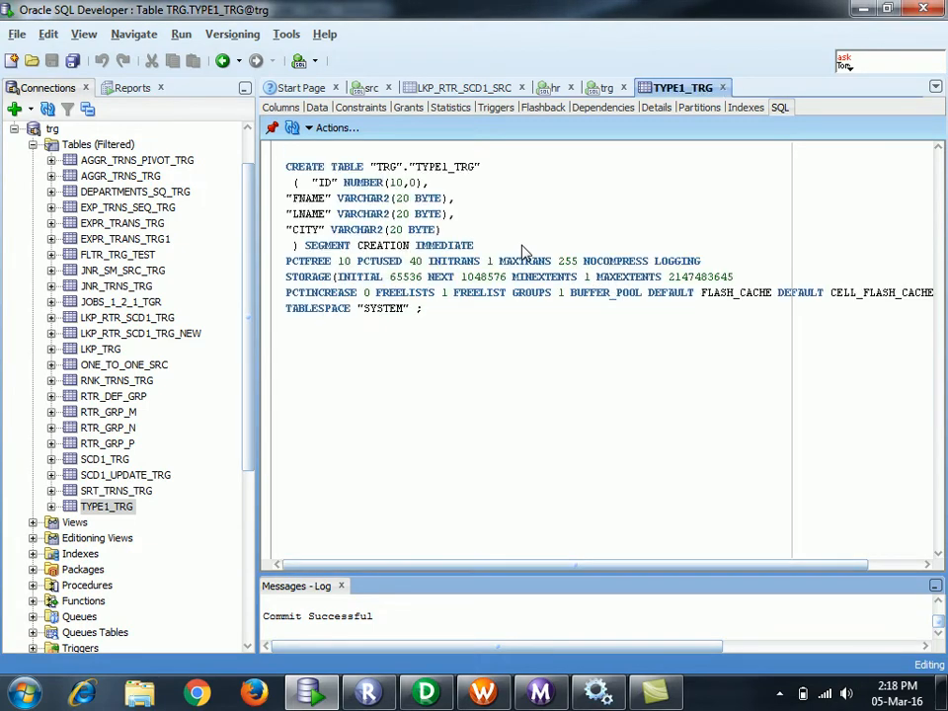
- Copy the TYPE1_TRG DDL into the trg worksheet and rename the table to TYPE2_TRG
click(484, 443)
drag(289, 168, 296, 247)
key(ctrl+c)
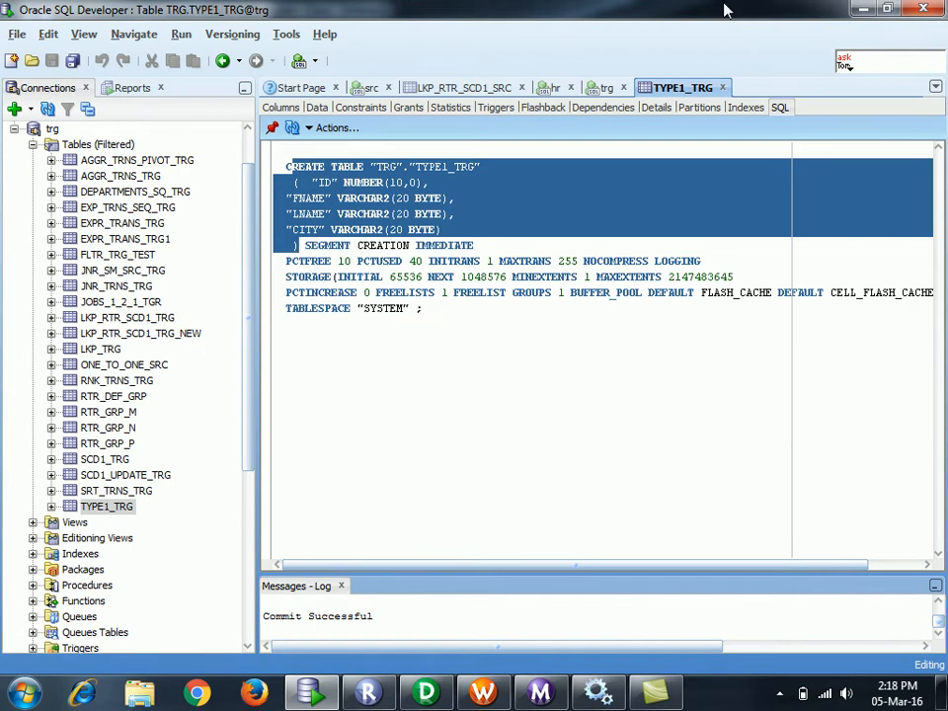
click(602, 87)
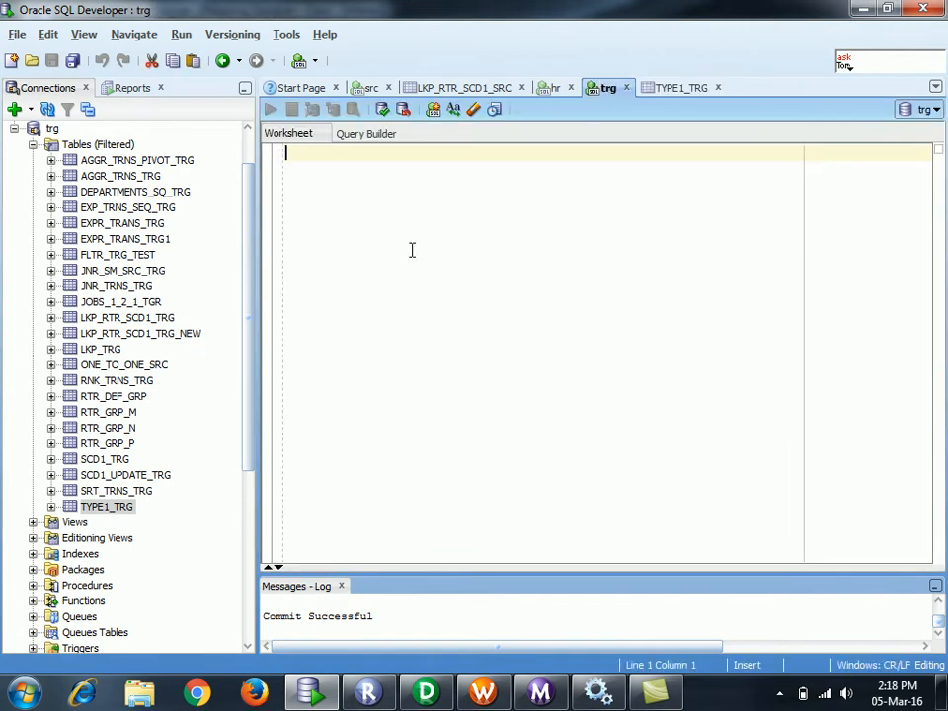
key(ctrl+v)
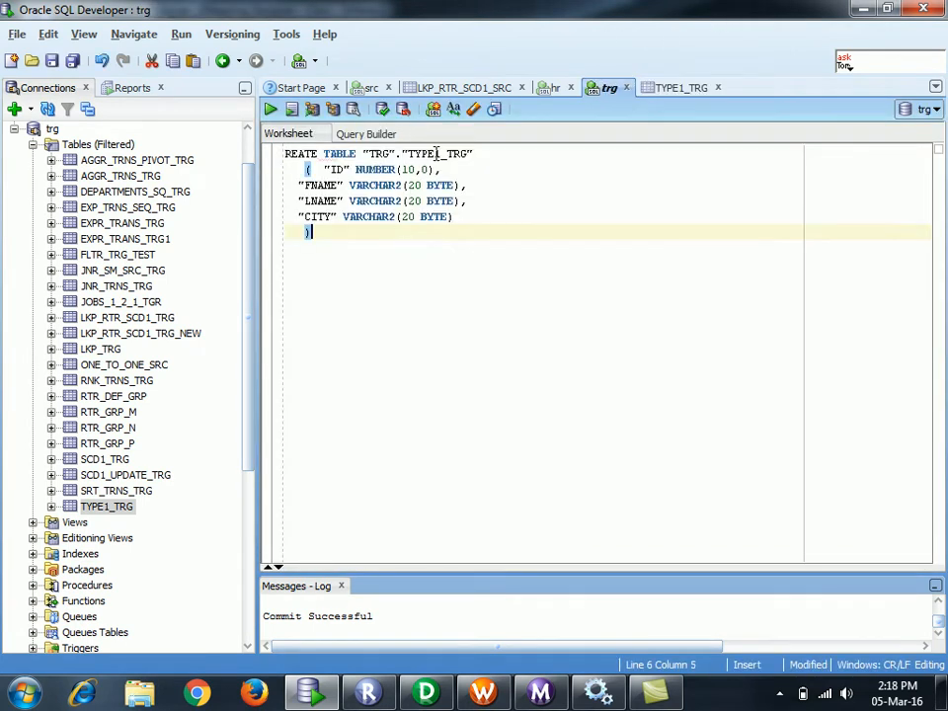
click(442, 155)
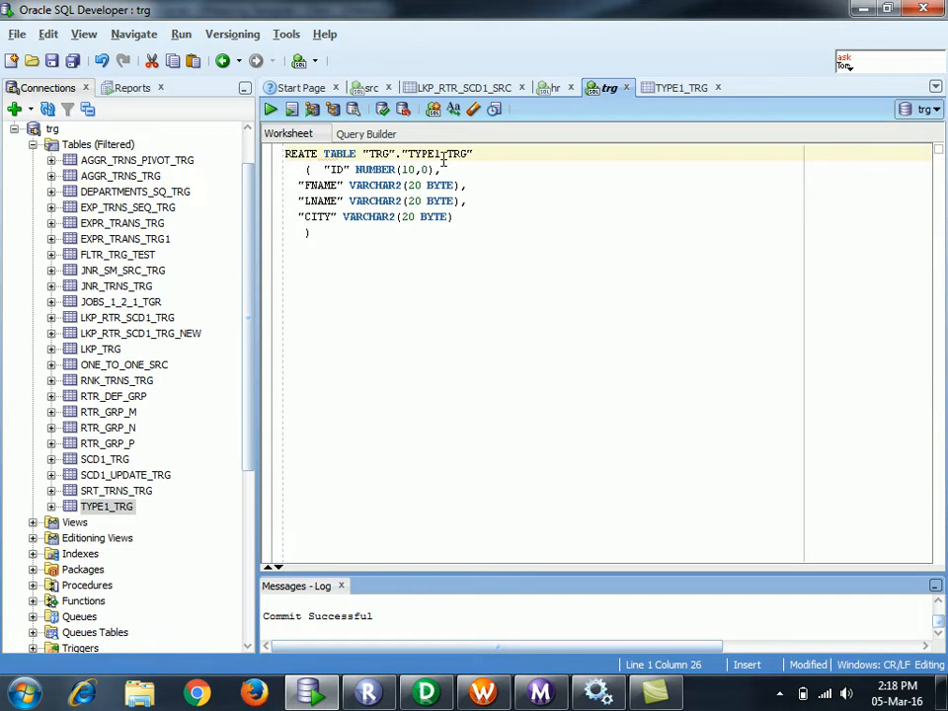
key(BackSpace)
text(2)
- Add a comma and new line after CITY, and set up find-and-replace in the script
click(478, 218)
text(,)
key(Return)
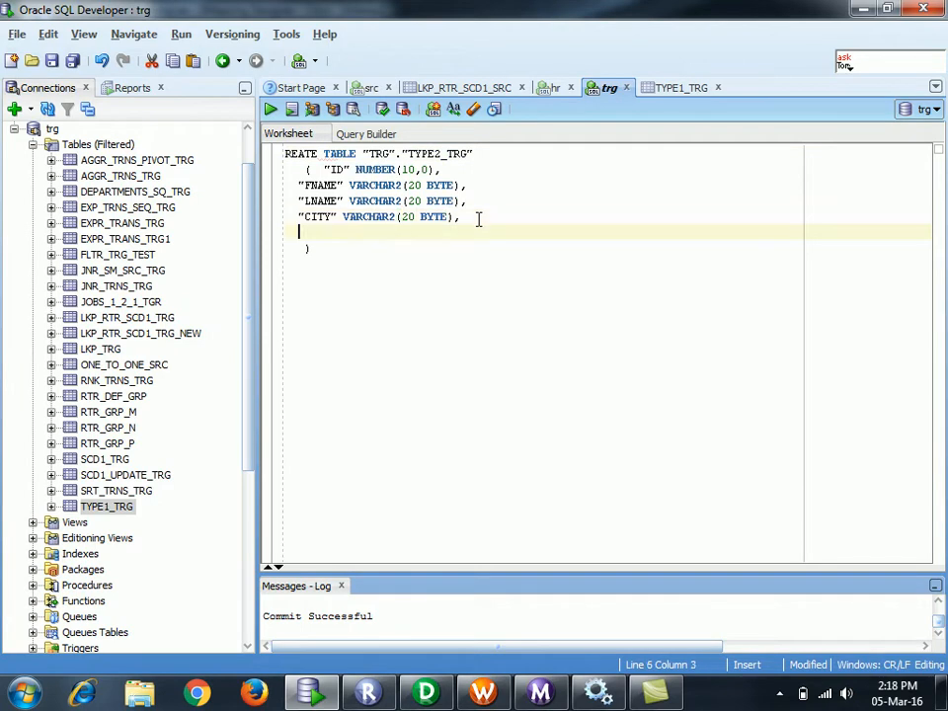
click(364, 154)
key(ctrl+f)
click(378, 204)
- Remove all 12 double quotes from the DDL and restore the missing C in CREATE
click(487, 380)
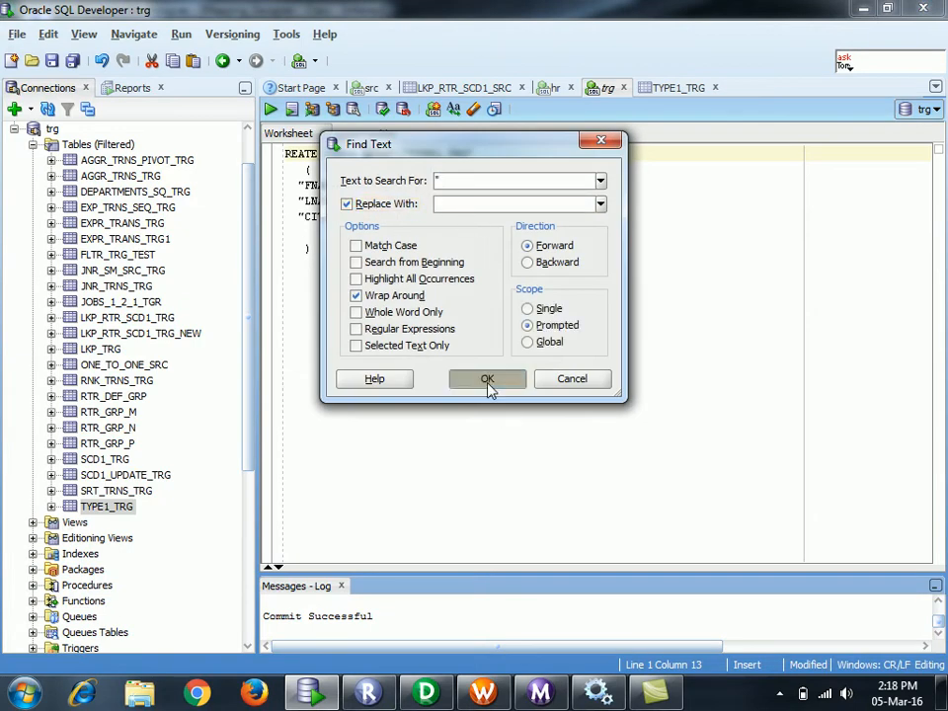
click(489, 257)
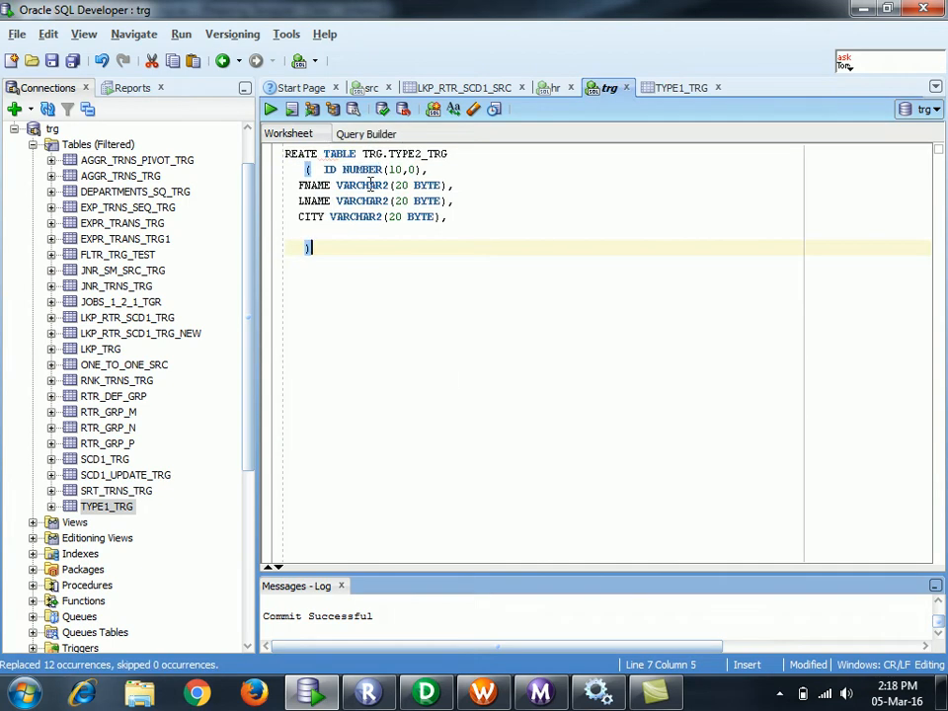
click(286, 155)
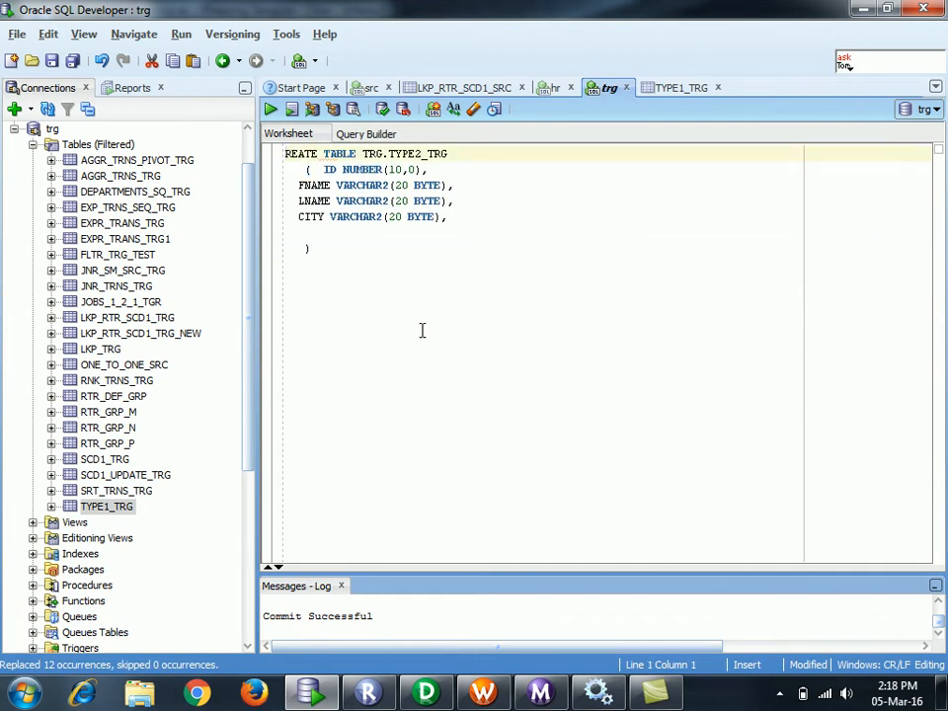
text(C)
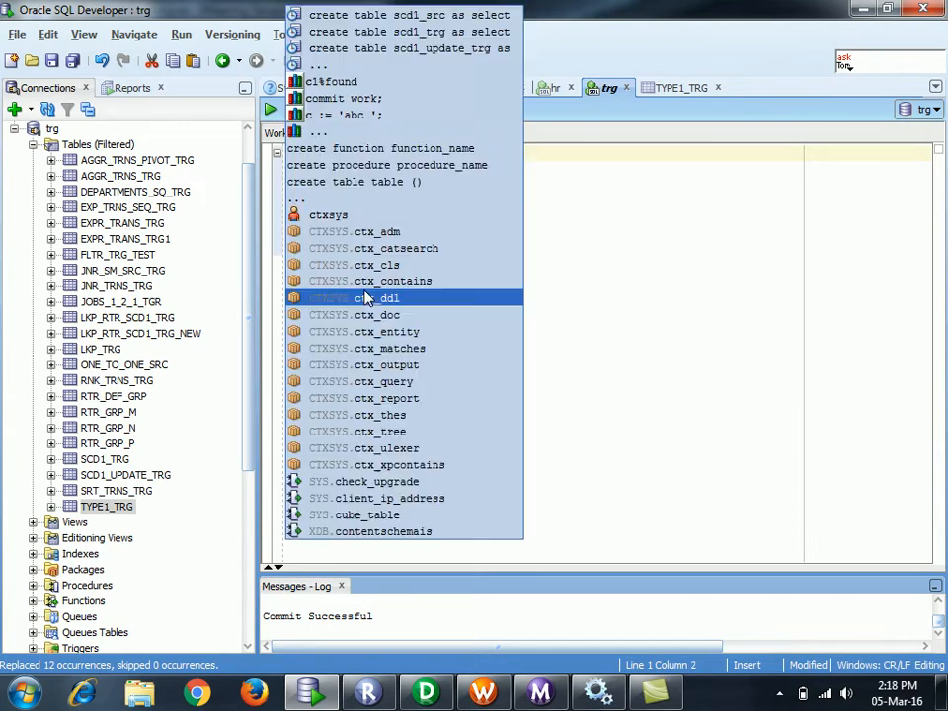
click(675, 268)
click(463, 218)
- Add START_DATE date and END_DATE date columns after CITY
key(Return)
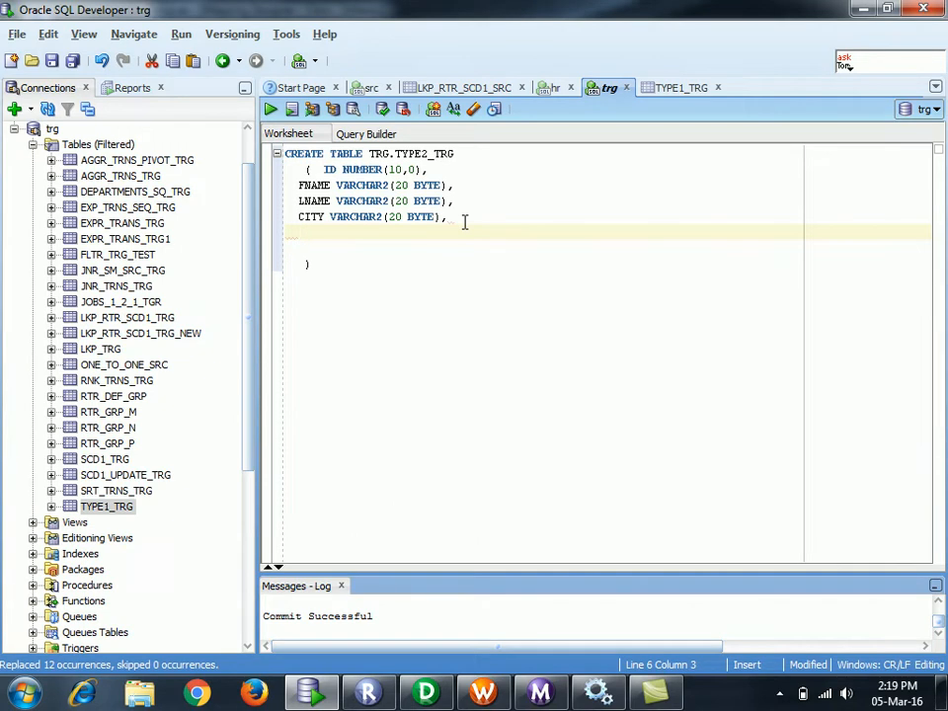
text(START_DATE date)
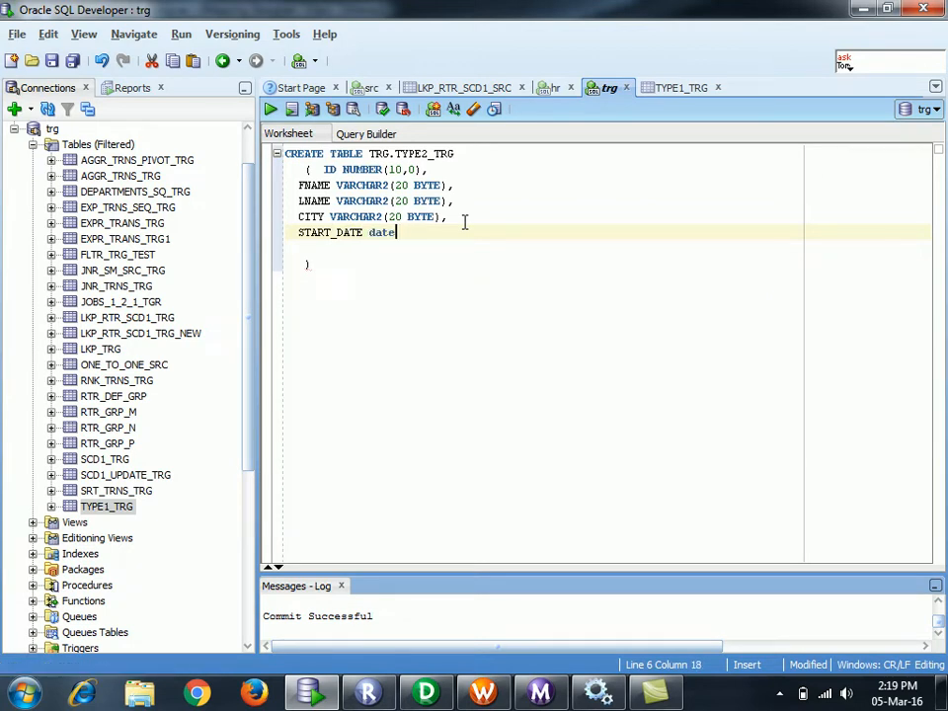
text(,)
key(Return)
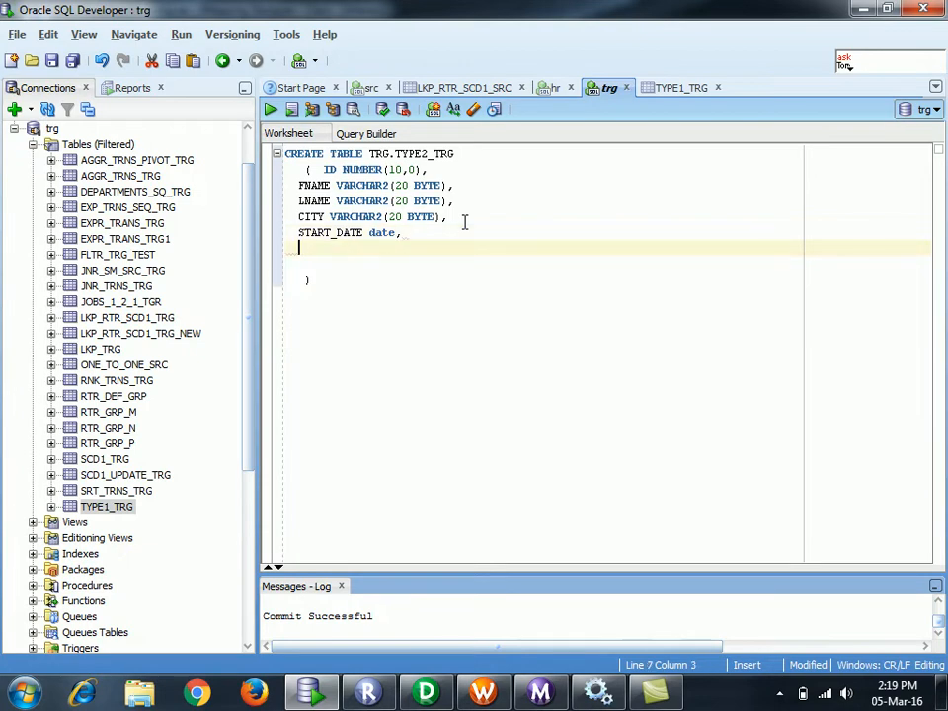
text(END_DATE dtae)
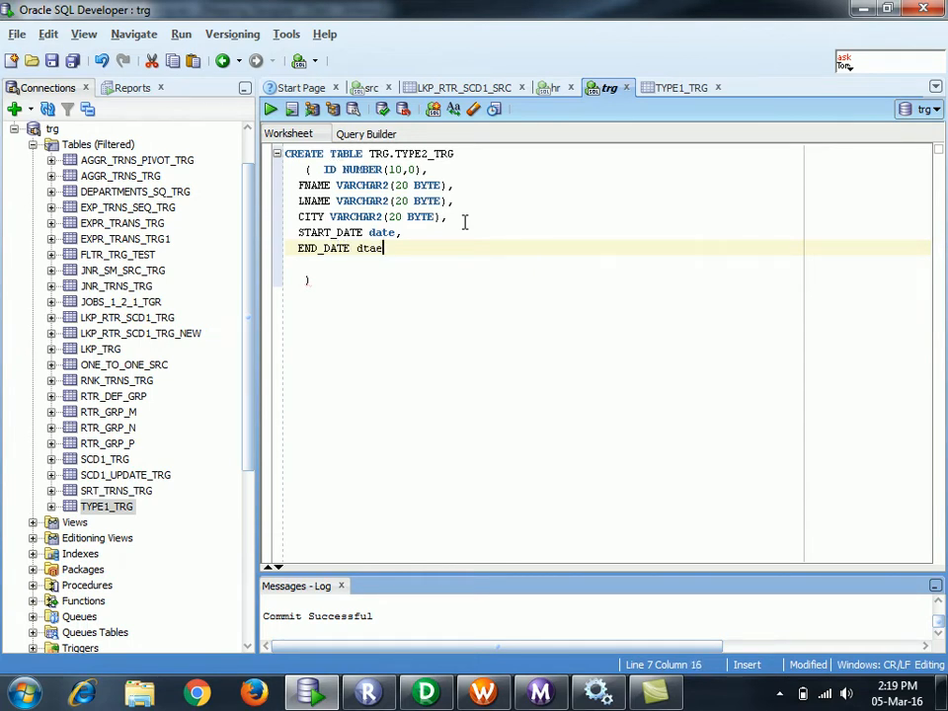
key(BackSpace)
key(BackSpace)
key(BackSpace)
text(date)
- Run the CREATE TABLE statement to create TRG.TYPE2_TRG
drag(312, 280, 284, 153)
click(271, 110)
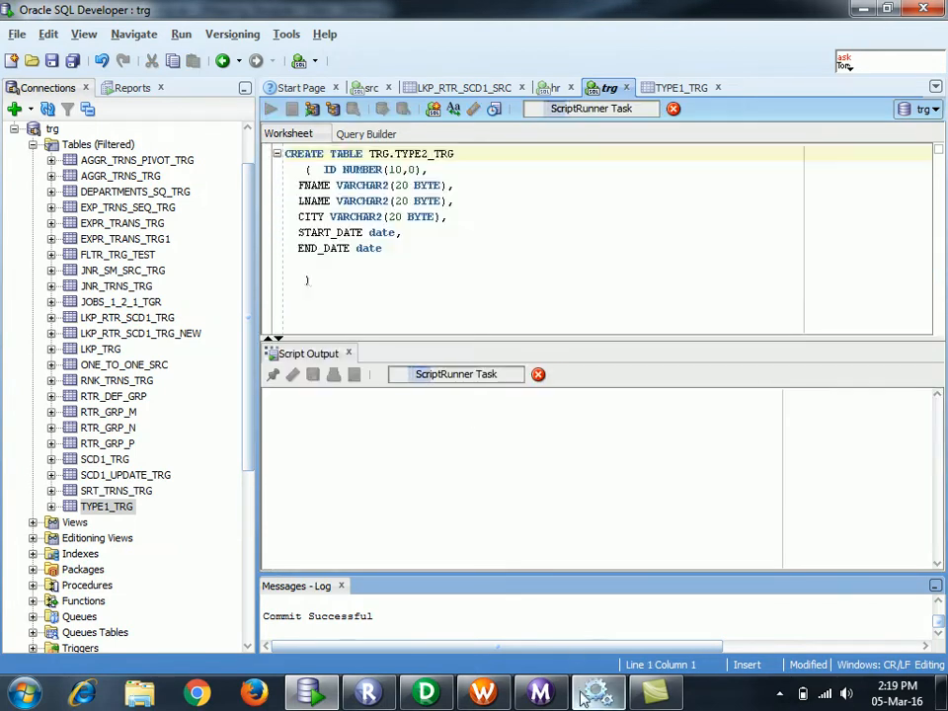
click(387, 307)
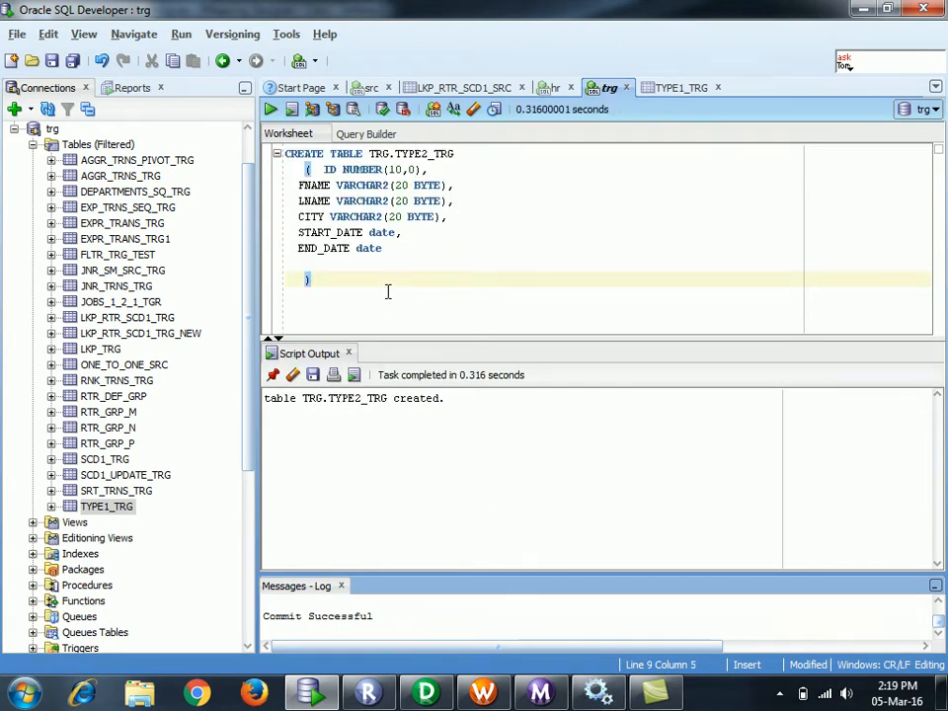
key(Return)
key(Return)
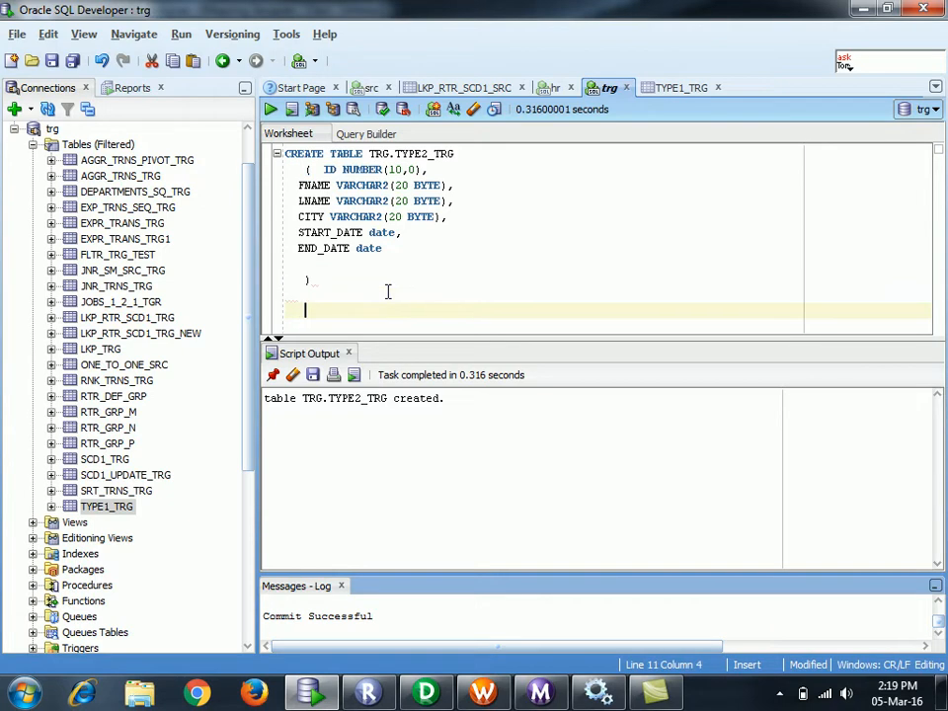
text(insert in to)
key(BackSpace)
key(BackSpace)
key(BackSpace)
key(BackSpace)
text(to)
click(414, 153)
double_click(414, 153)
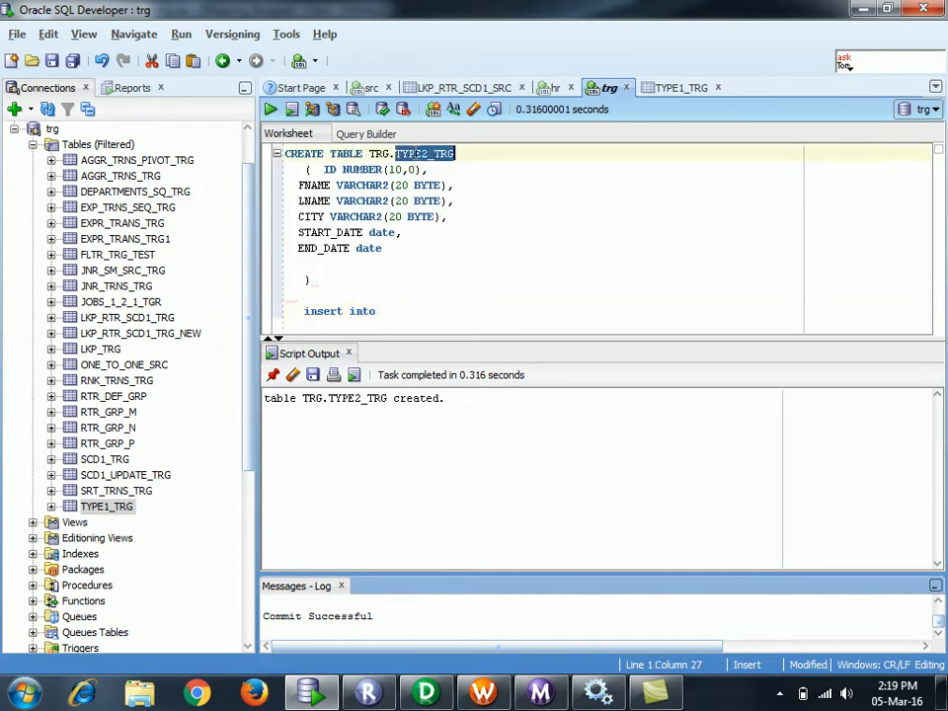
key(ctrl+c)
click(381, 311)
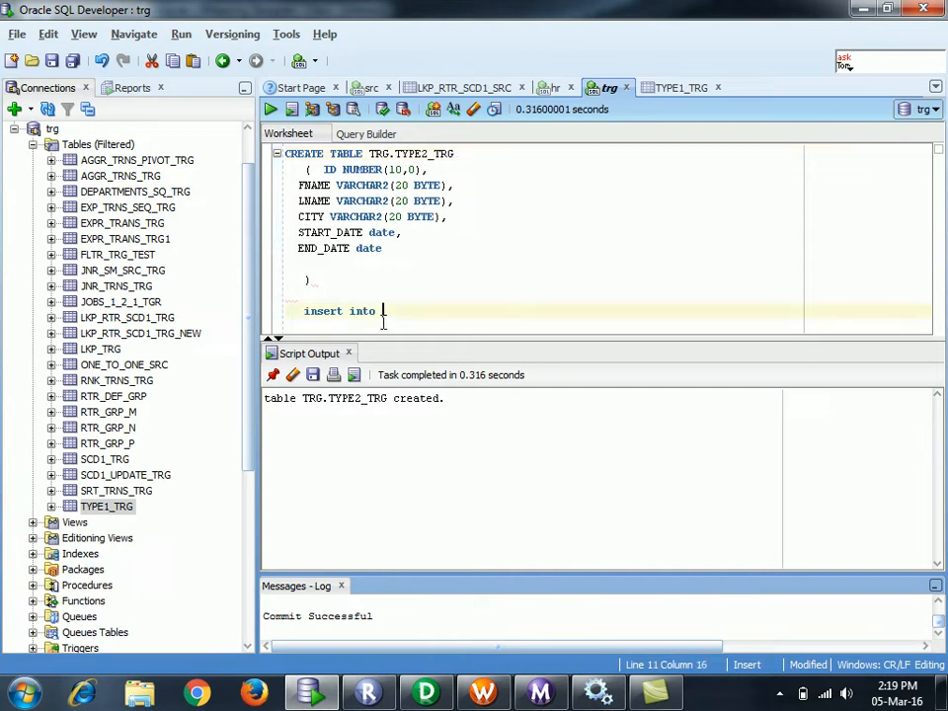
key(ctrl+v)
text(select )
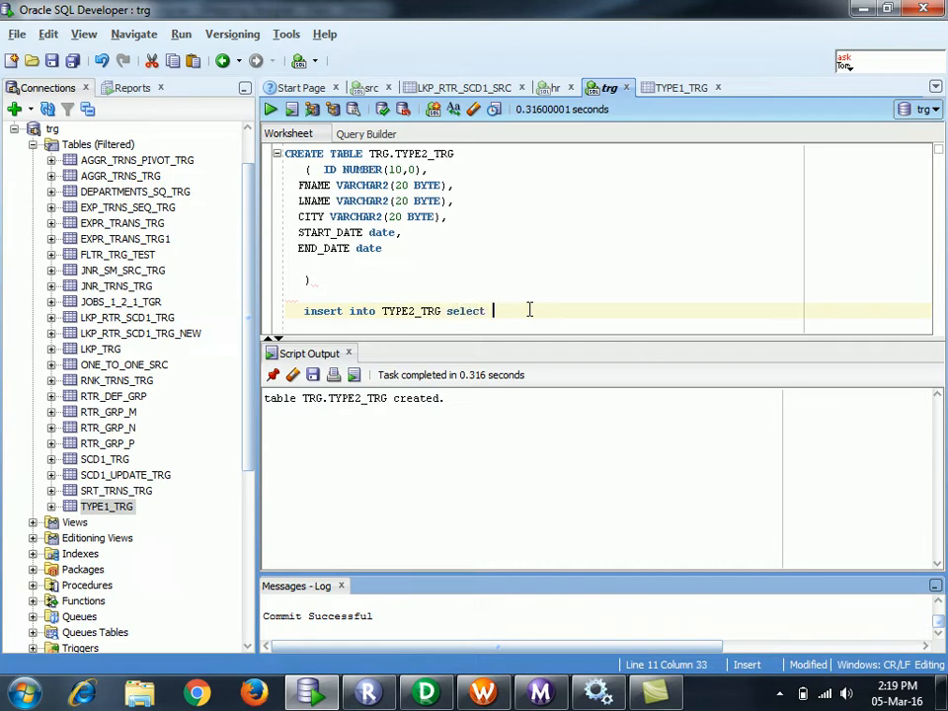
text(* from)
double_click(398, 154)
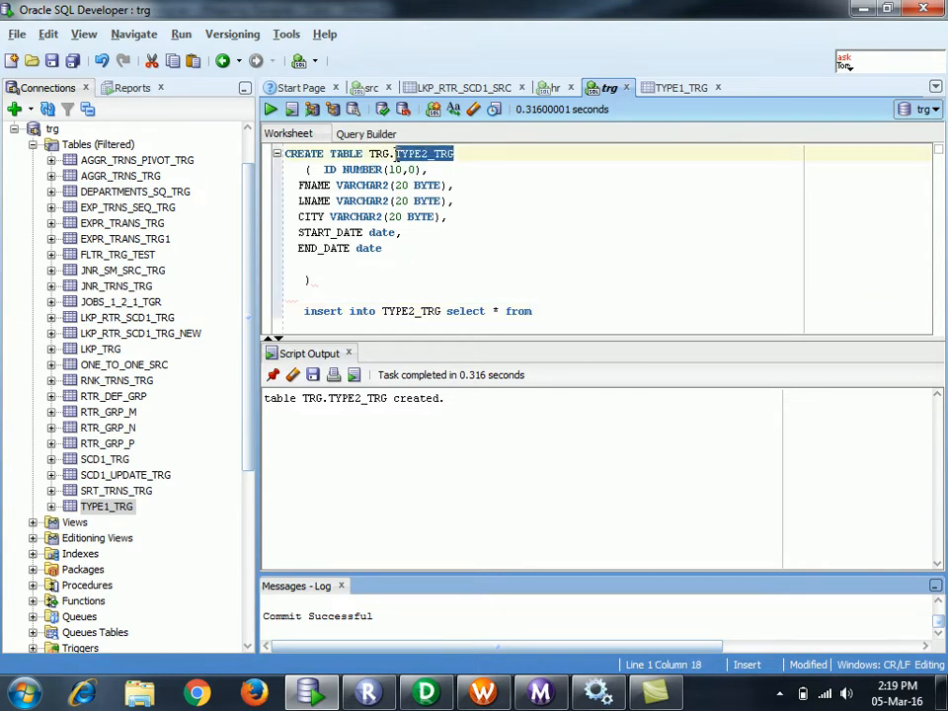
click(537, 312)
key(ctrl+v)
key(Left)
key(Left)
key(Left)
key(Left)
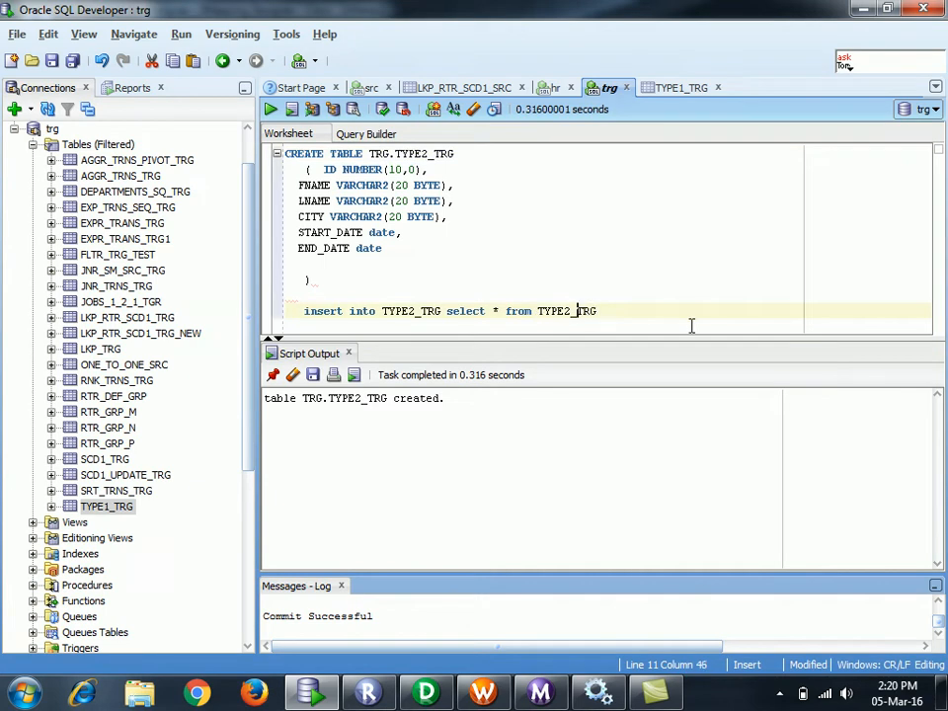
key(BackSpace)
text(1)
key(Right)
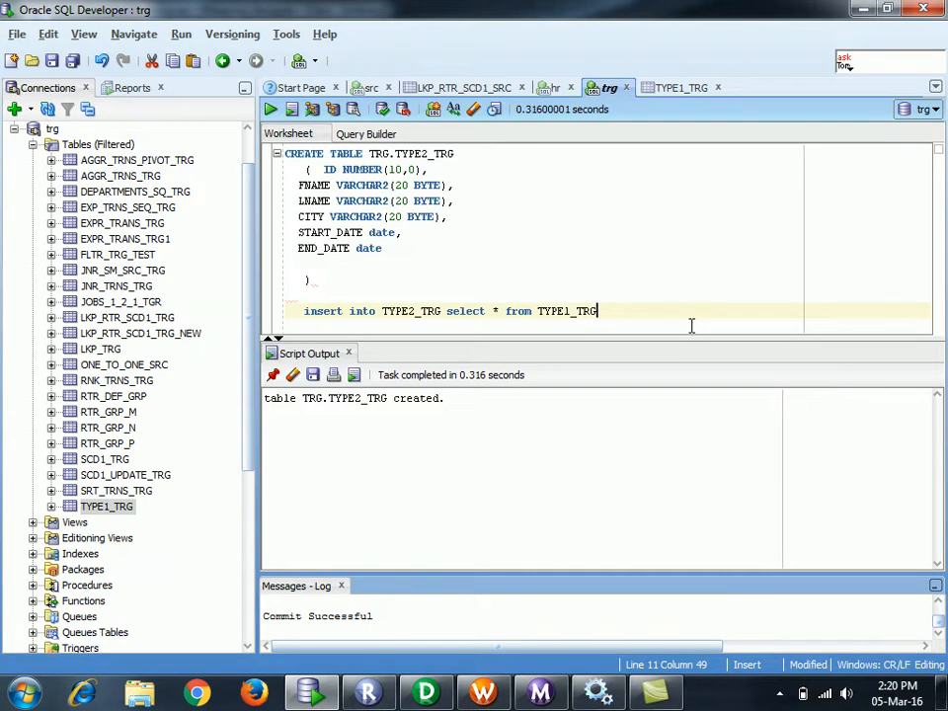
drag(612, 311, 243, 322)
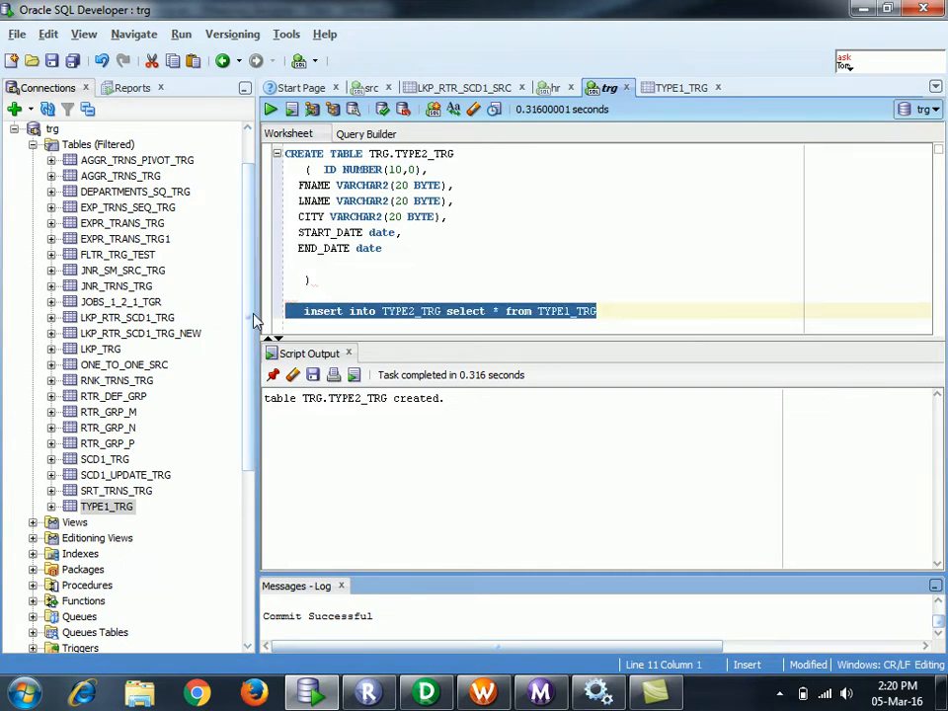
key(BackSpace)
click(726, 276)
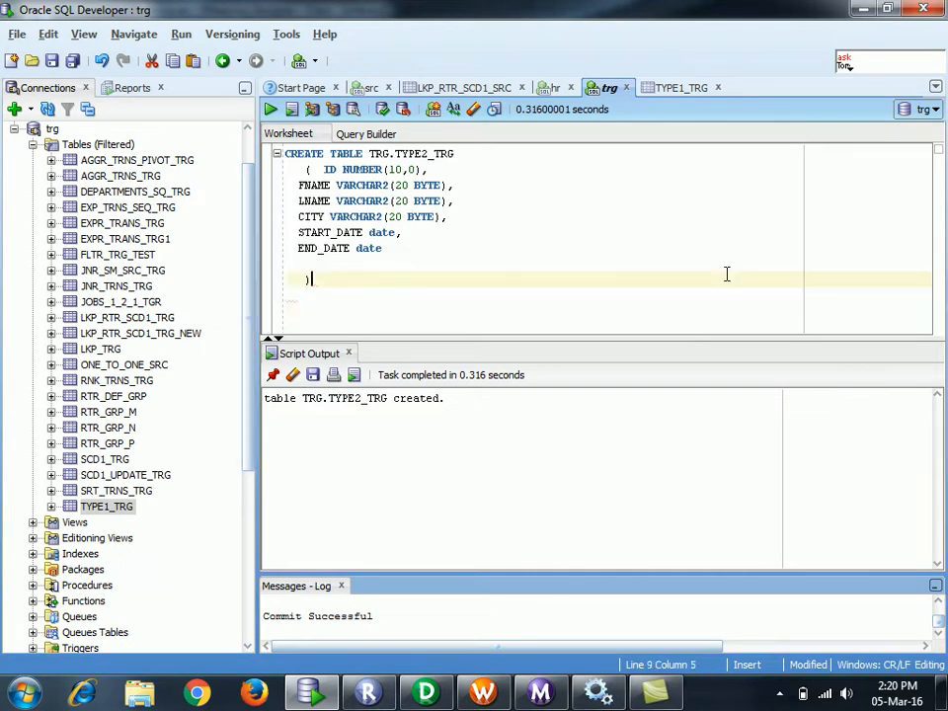
- View and refresh the Columns list of the TYPE1_TRG table
click(681, 89)
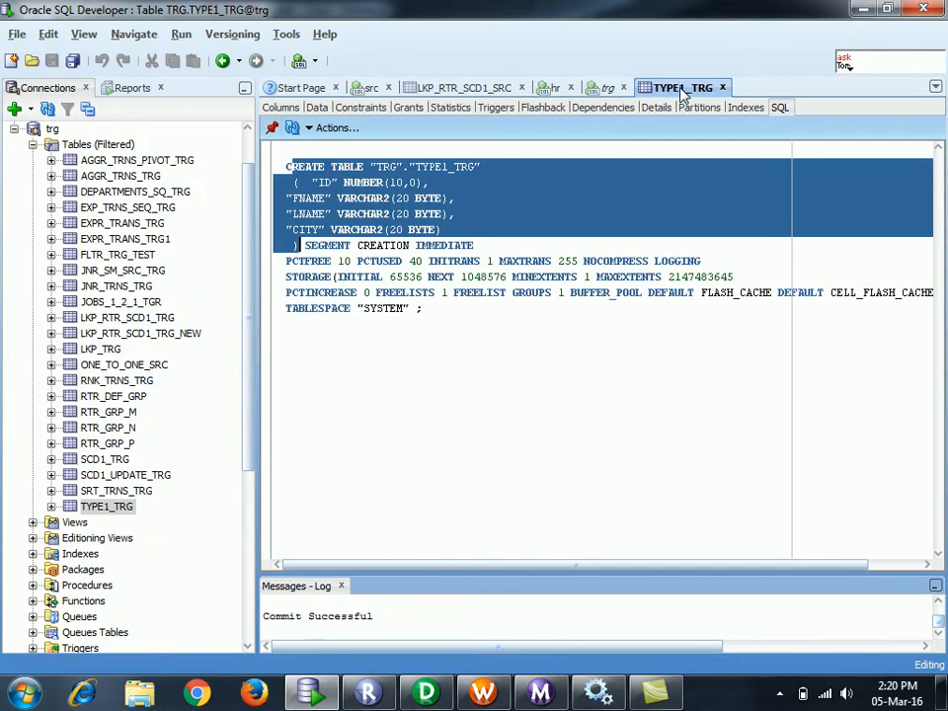
click(281, 109)
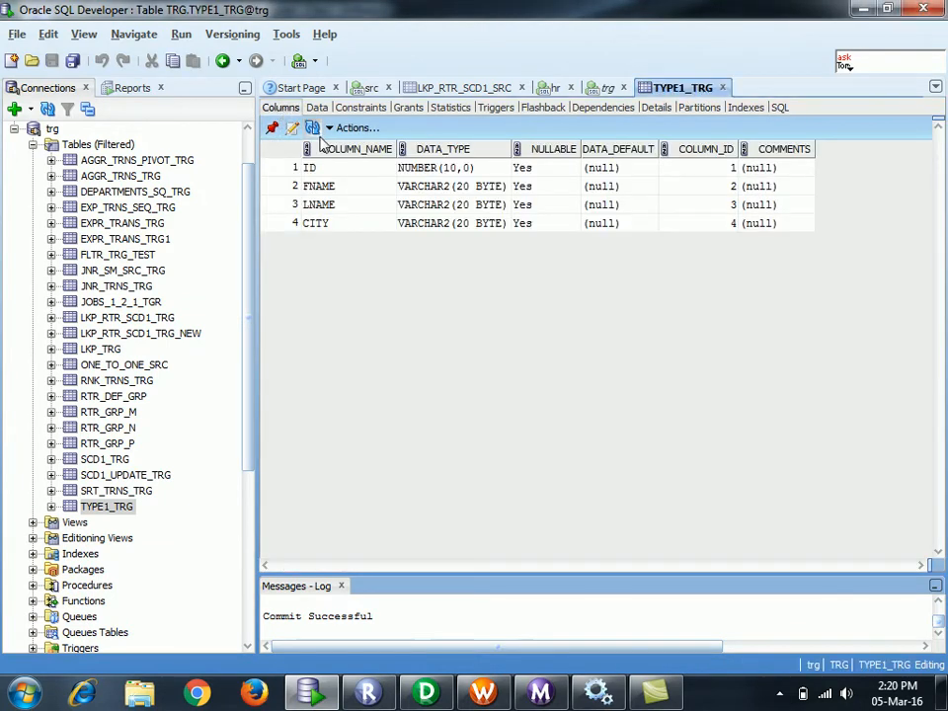
click(318, 135)
click(313, 134)
- Refresh the trg tables list and open TYPE2_TRG, checking its START_DATE and END_DATE columns
click(92, 148)
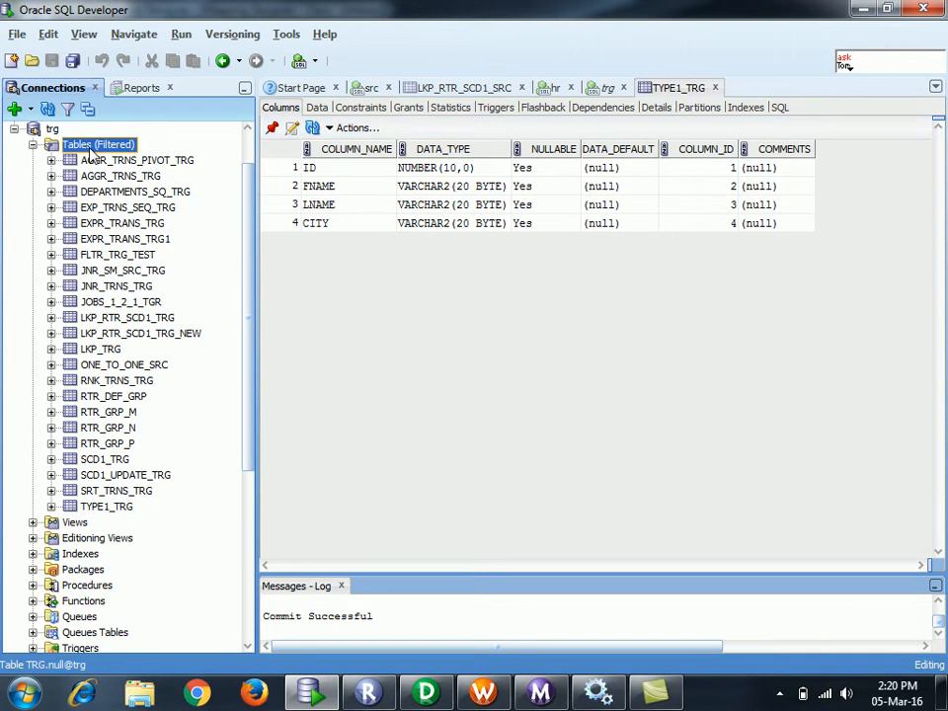
right_click(92, 153)
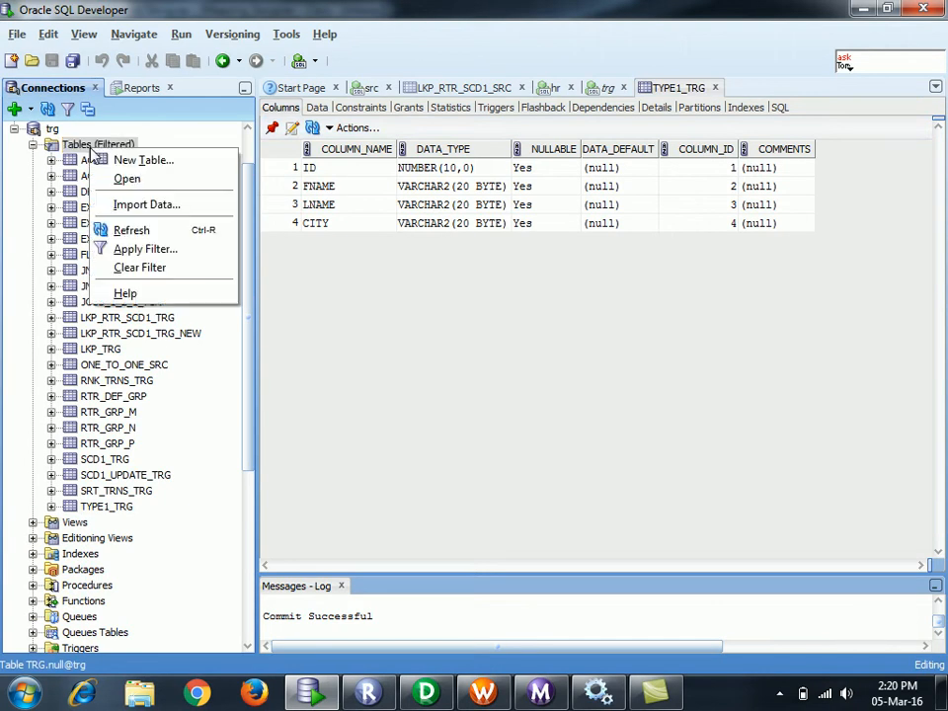
click(99, 229)
click(106, 576)
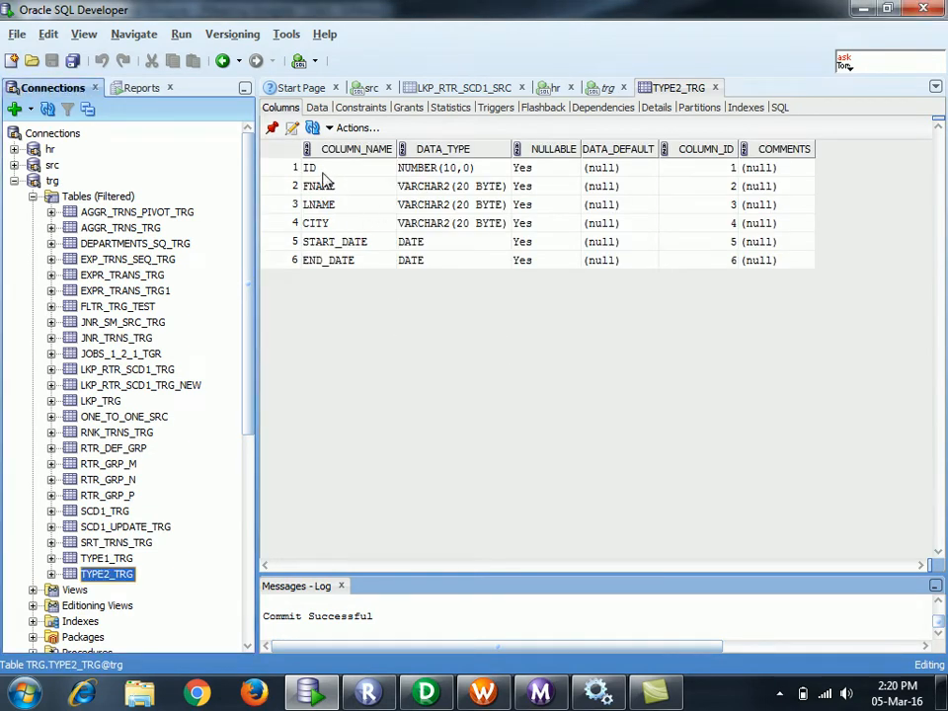
click(326, 244)
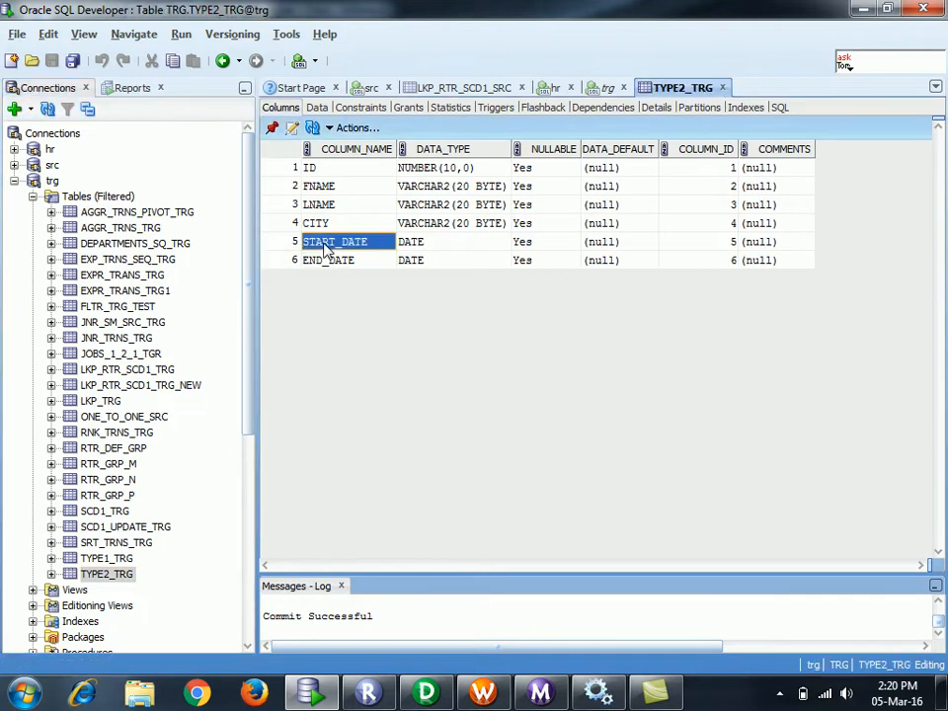
click(326, 264)
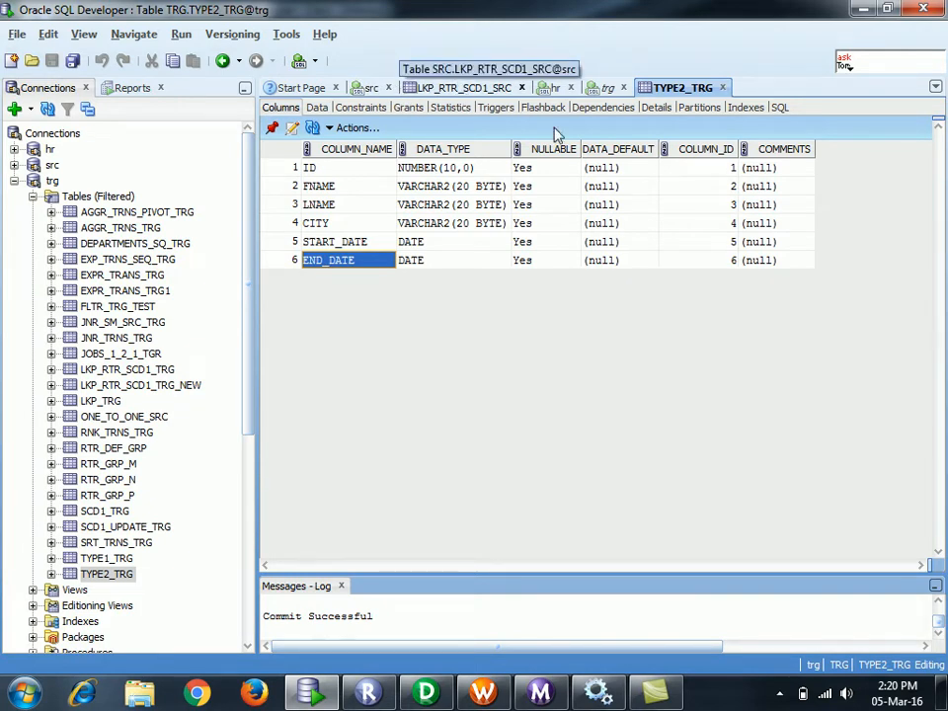
- Review LKP_RTR_SCD1_SRC's six rows (IDs 10–60), narrow the Connections panel, then show the src worksheet
click(450, 87)
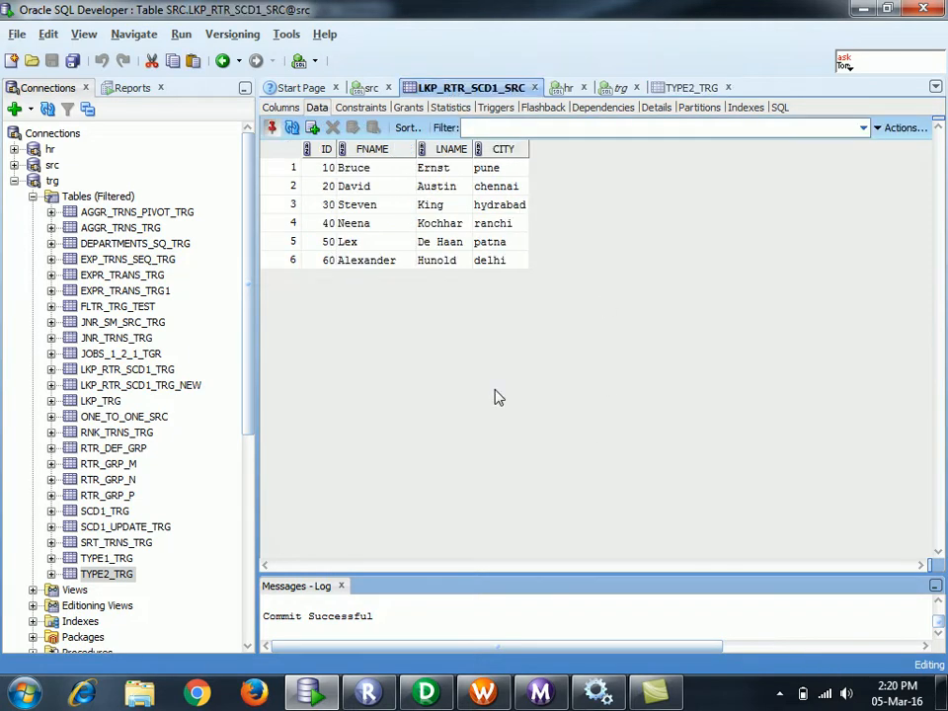
drag(501, 646, 452, 620)
drag(257, 467, 216, 475)
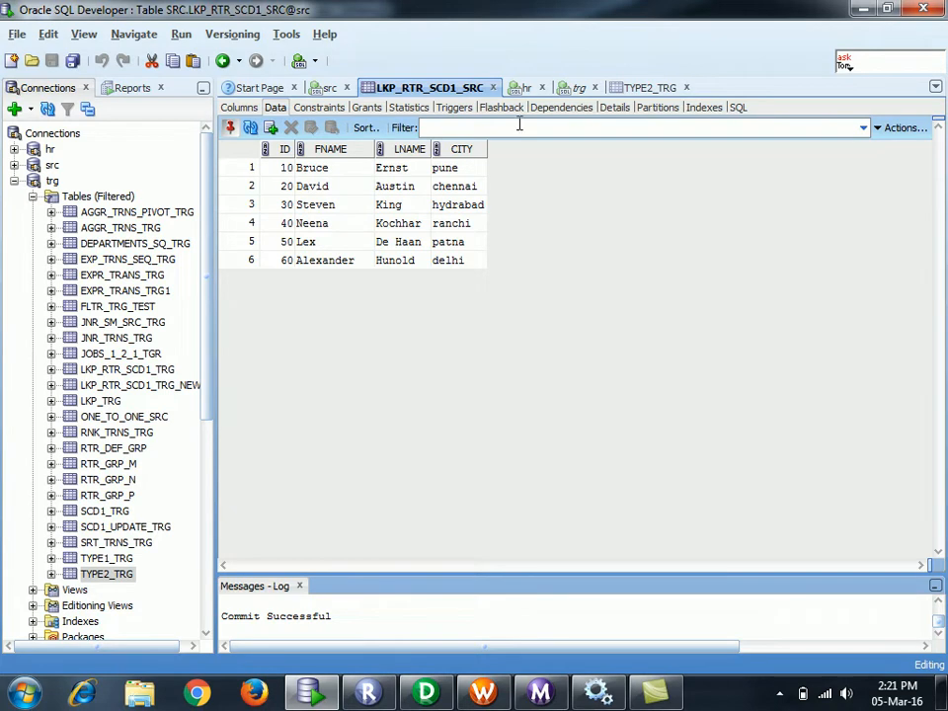
click(326, 89)
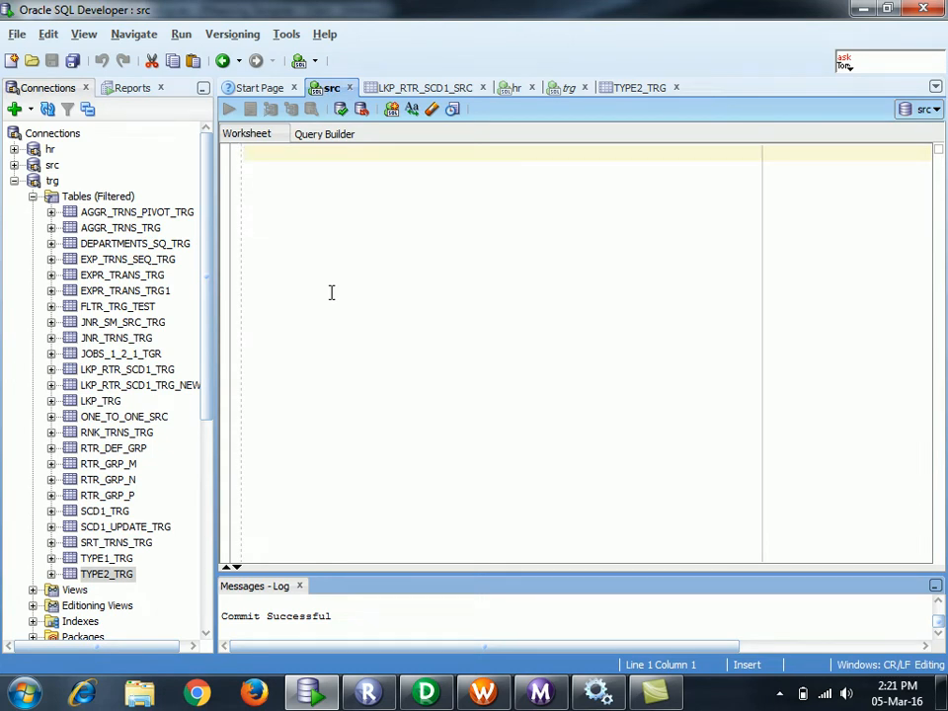
- Start an ALTER TABLE statement in the src worksheet and look up TYPE1_SRC's columns in the src connection
text(alter )
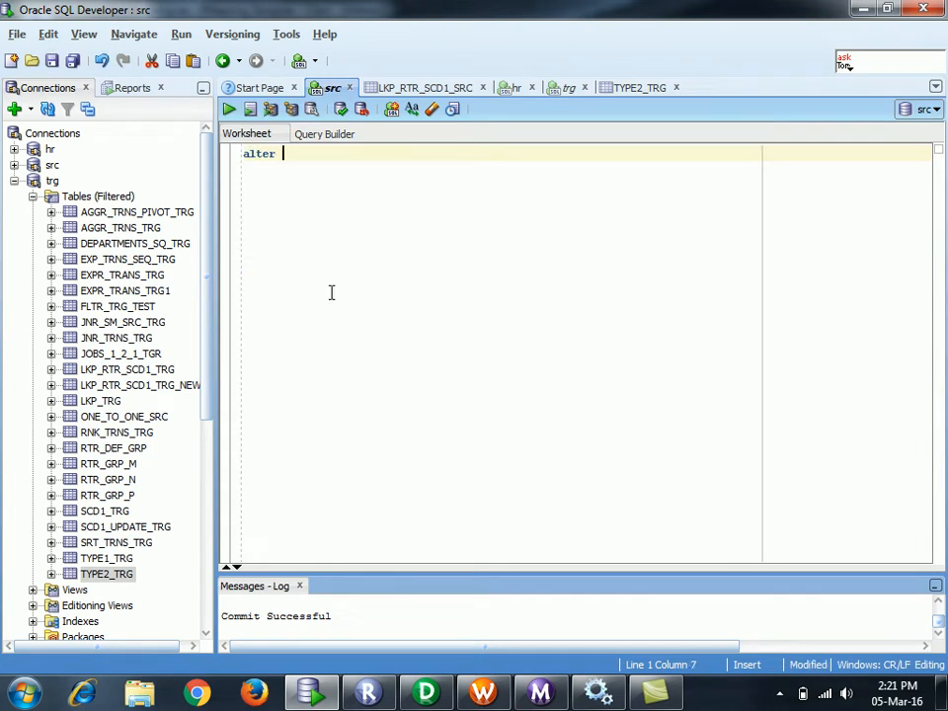
text(table src)
key(BackSpace)
key(BackSpace)
click(14, 165)
click(109, 350)
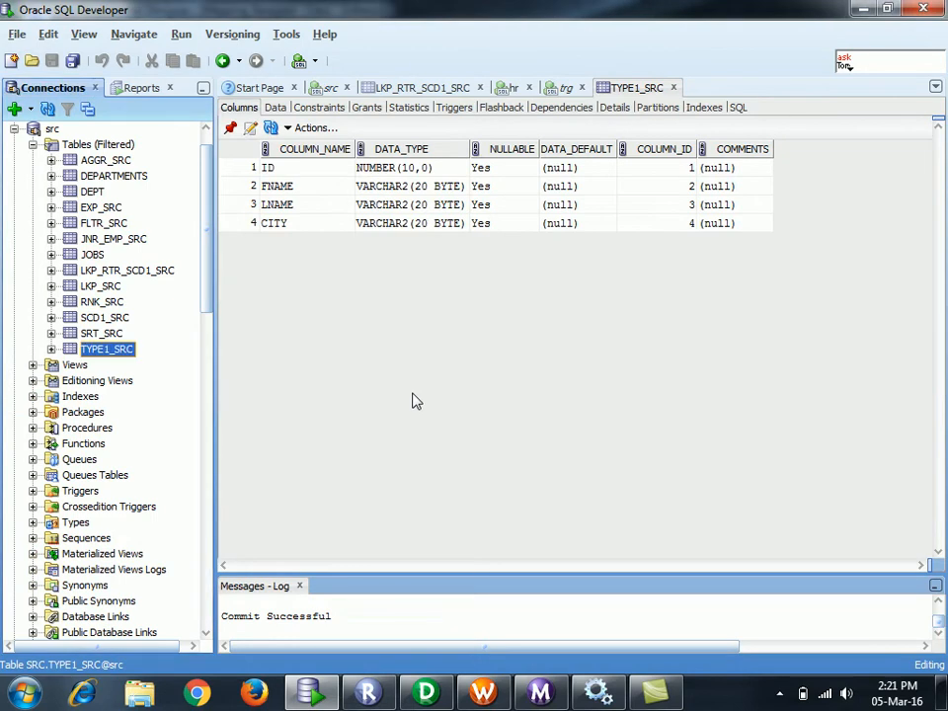
click(559, 87)
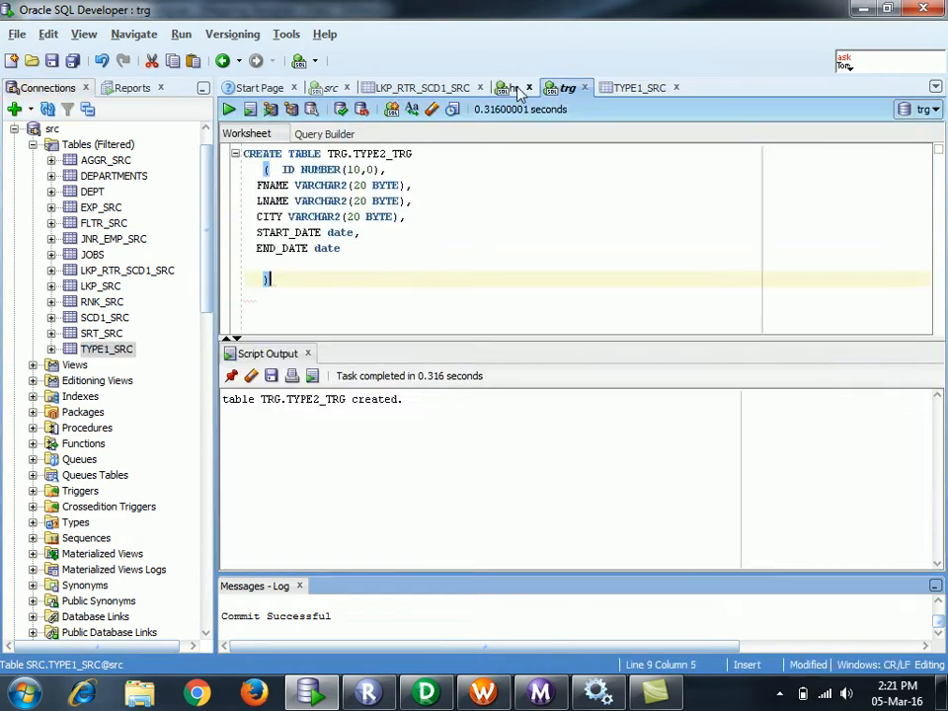
click(514, 88)
click(332, 88)
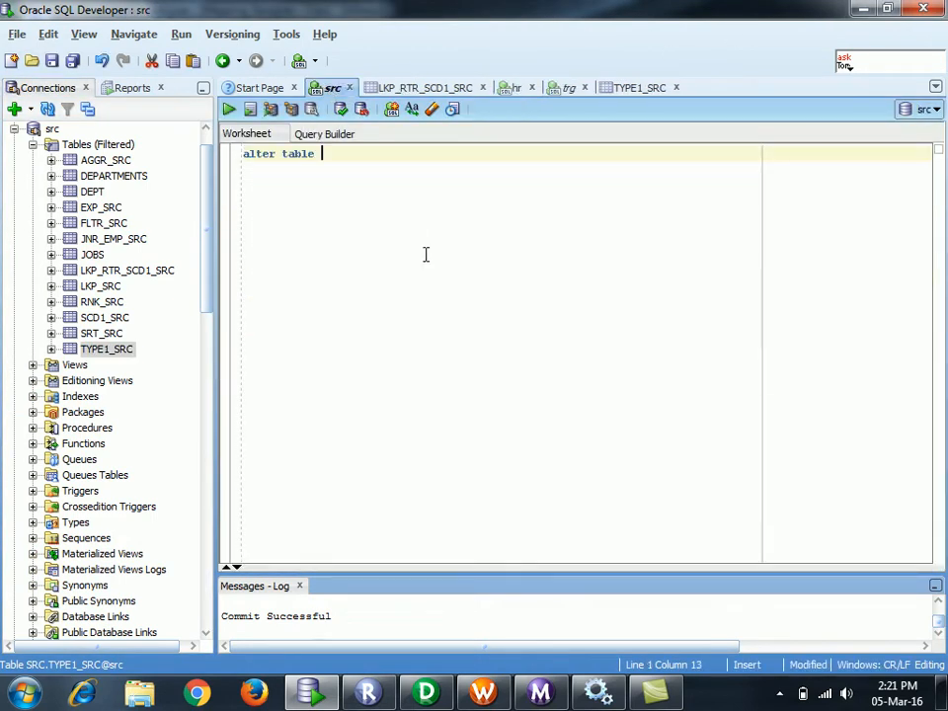
- Complete the statement as 'alter table TYPE1_SRC add column crt_ts date' and select it
text(TYPE1_SRC)
text(add)
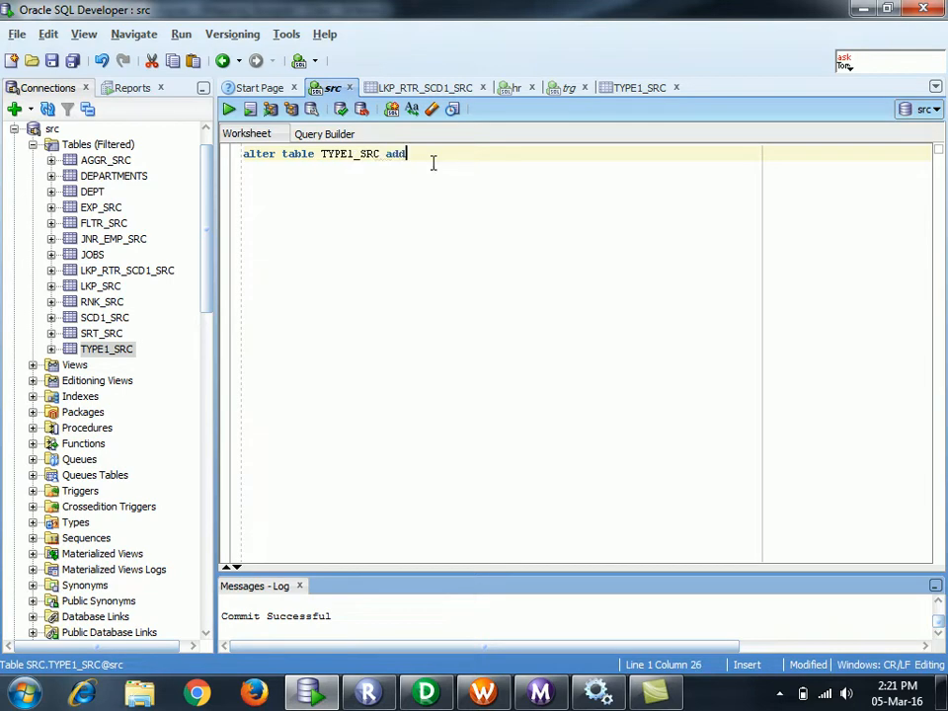
text( col)
text(umn)
text(crt)
text(ts)
text(_)
click(515, 154)
text(tim)
key(BackSpace)
key(BackSpace)
key(BackSpace)
text(date)
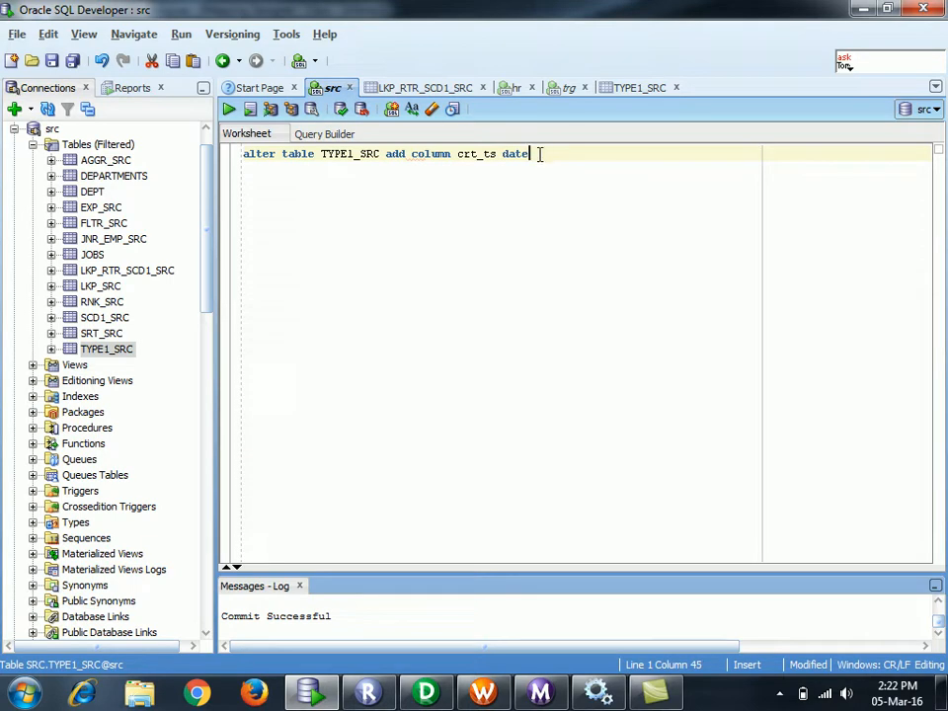
key(ctrl+a)
- Run the ALTER statement, then delete 'table' from it and run it again
click(228, 109)
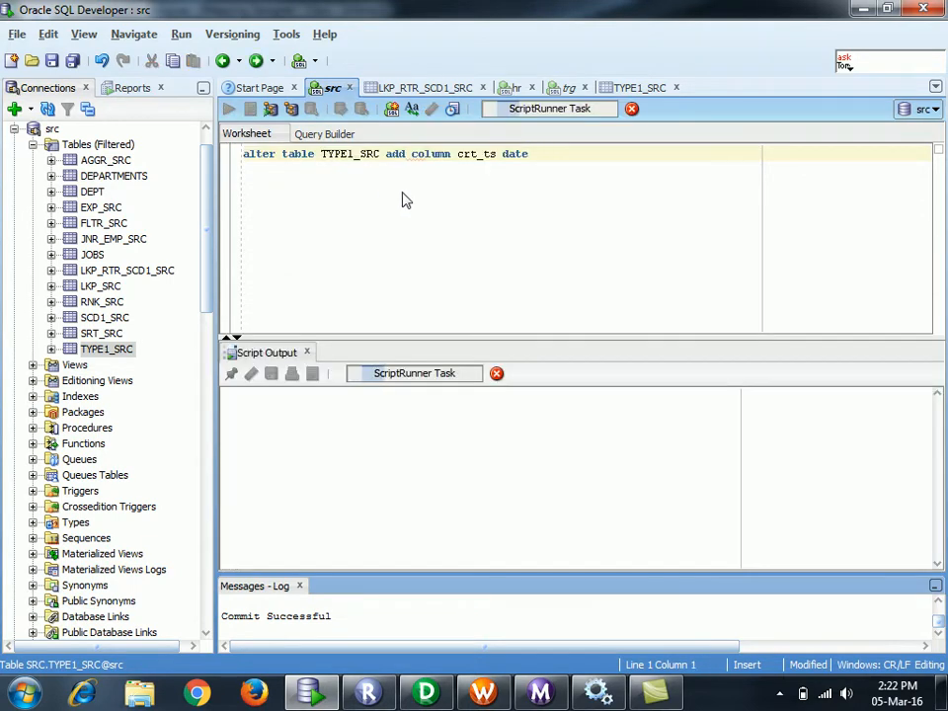
click(411, 216)
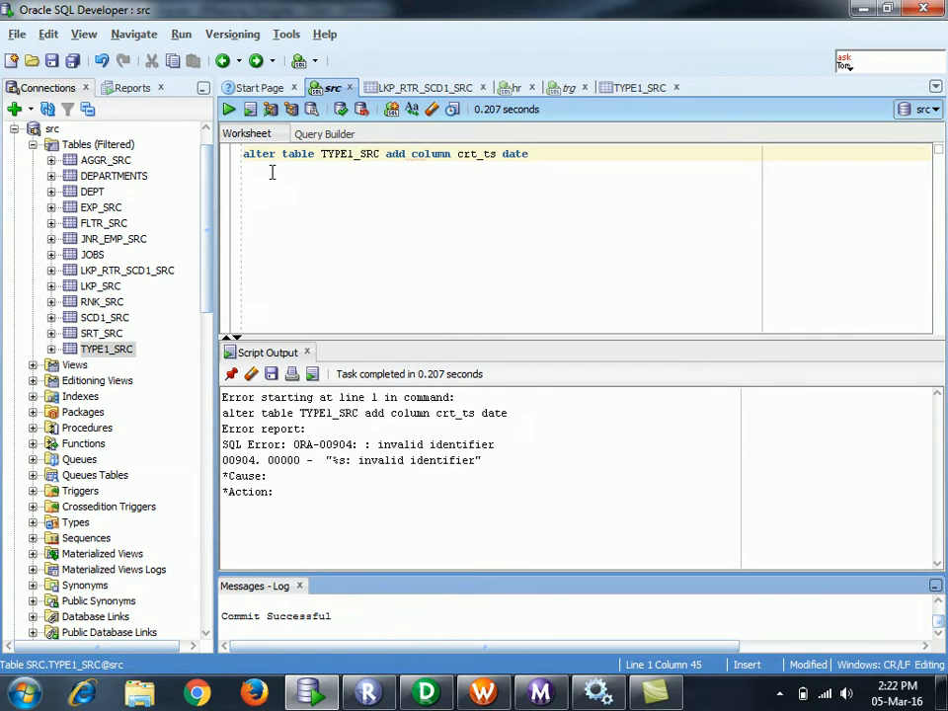
drag(314, 156, 284, 155)
key(BackSpace)
key(BackSpace)
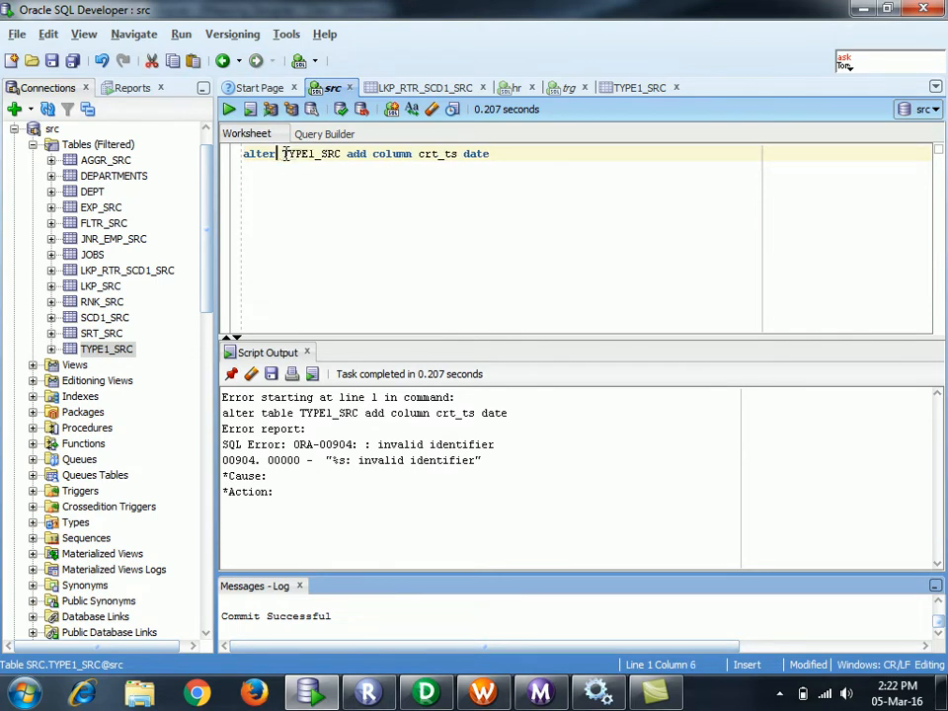
drag(492, 154, 159, 165)
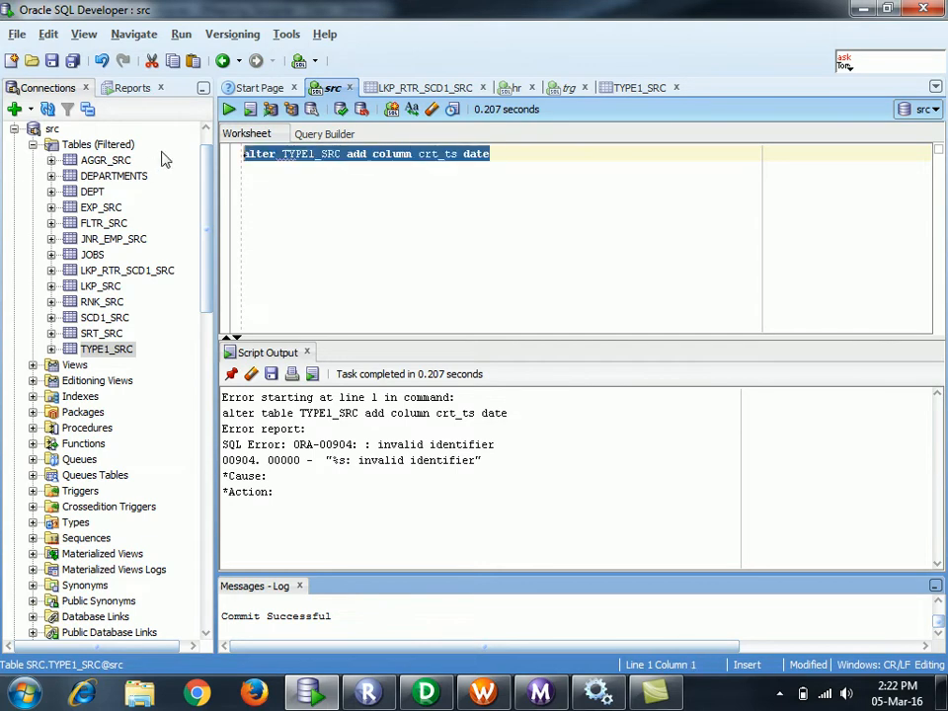
click(229, 111)
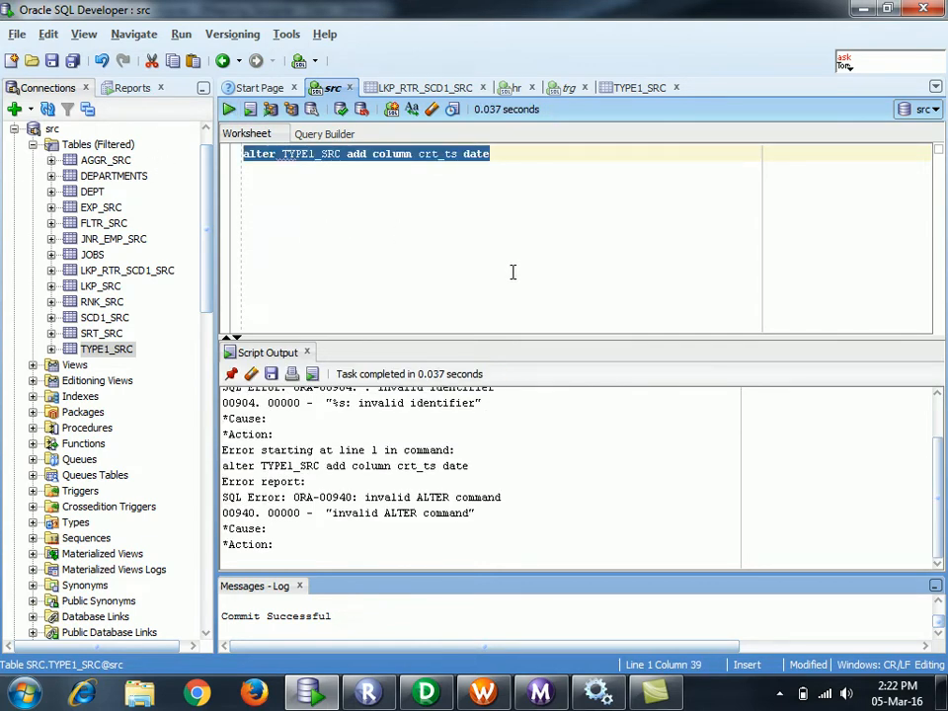
- Delete 'column' so it reads 'alter TYPE1_SRC add crt_ts date', rerun it, and clear the script output
click(468, 213)
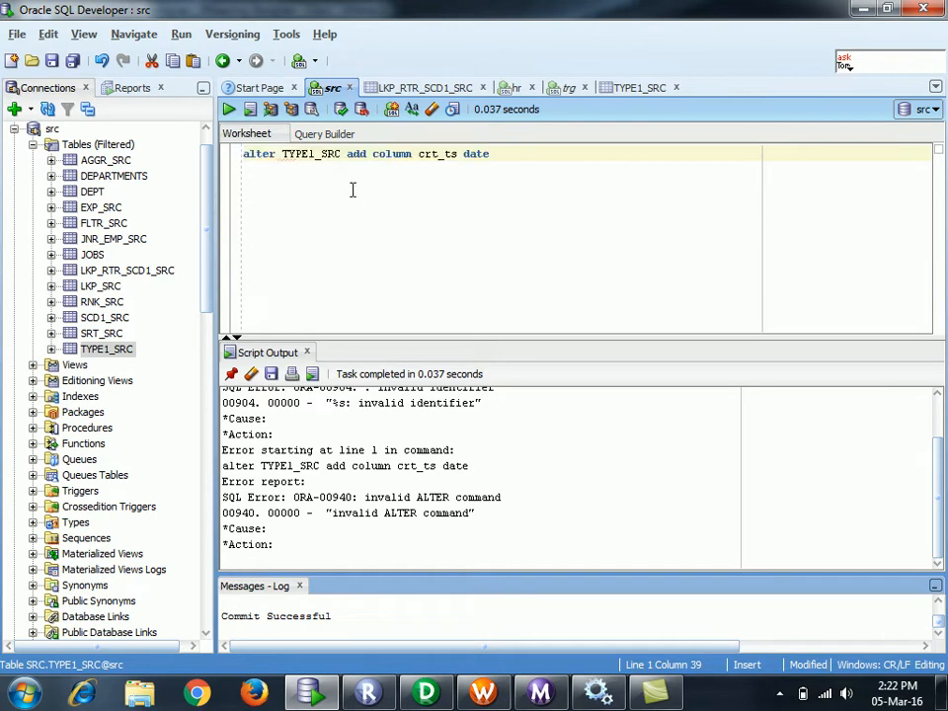
click(407, 153)
double_click(410, 153)
key(Delete)
drag(465, 153, 197, 150)
key(F5)
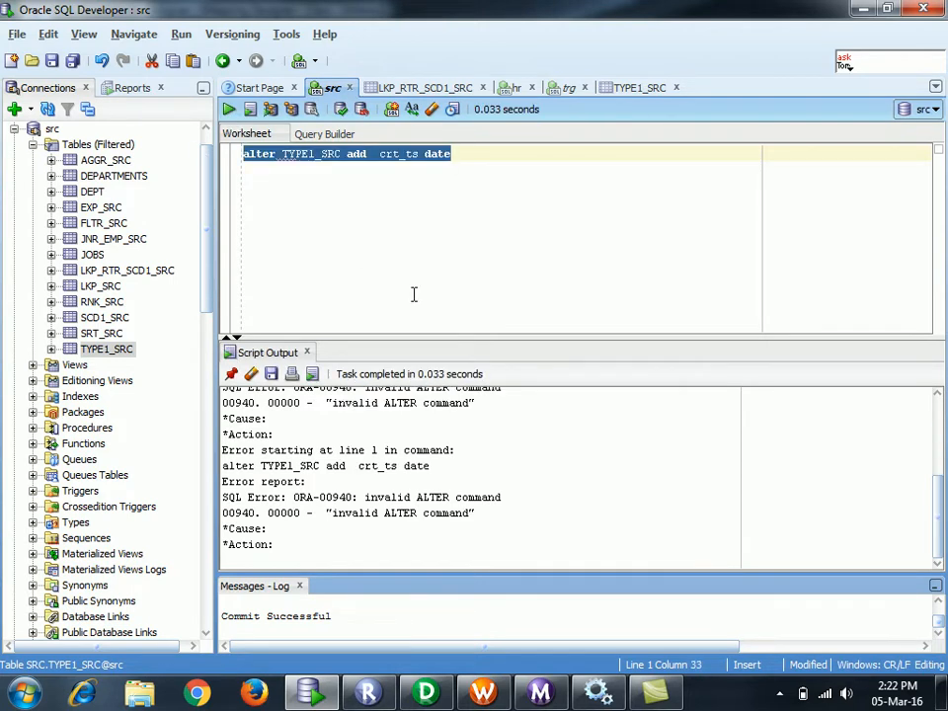
click(251, 373)
click(293, 217)
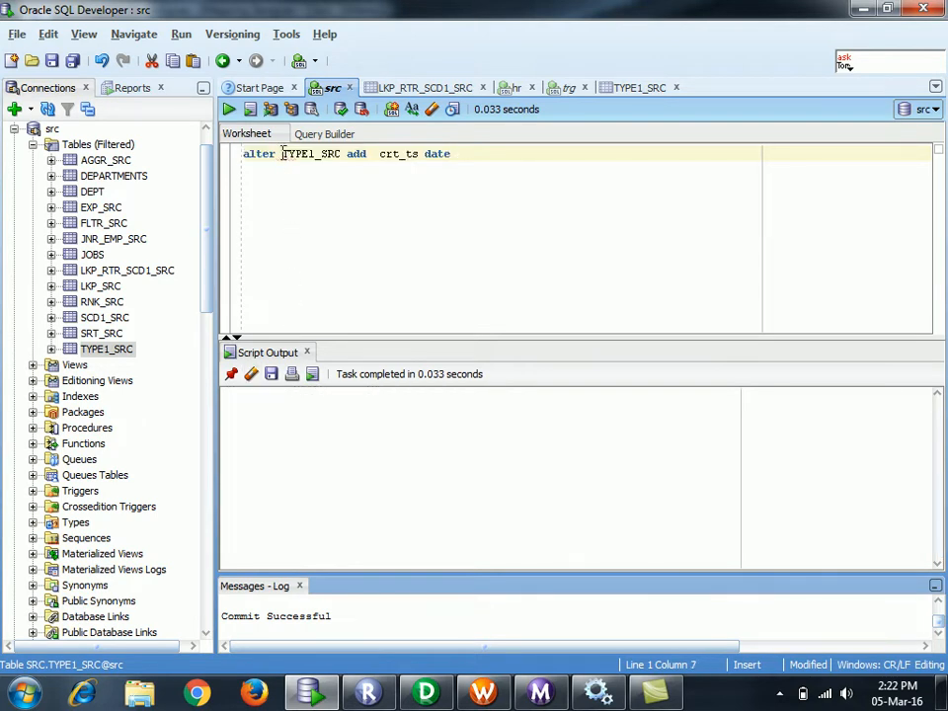
- Restore 'table' after 'alter', run the statement to add crt_ts, and view the TYPE1_SRC table definition
text(tsblr)
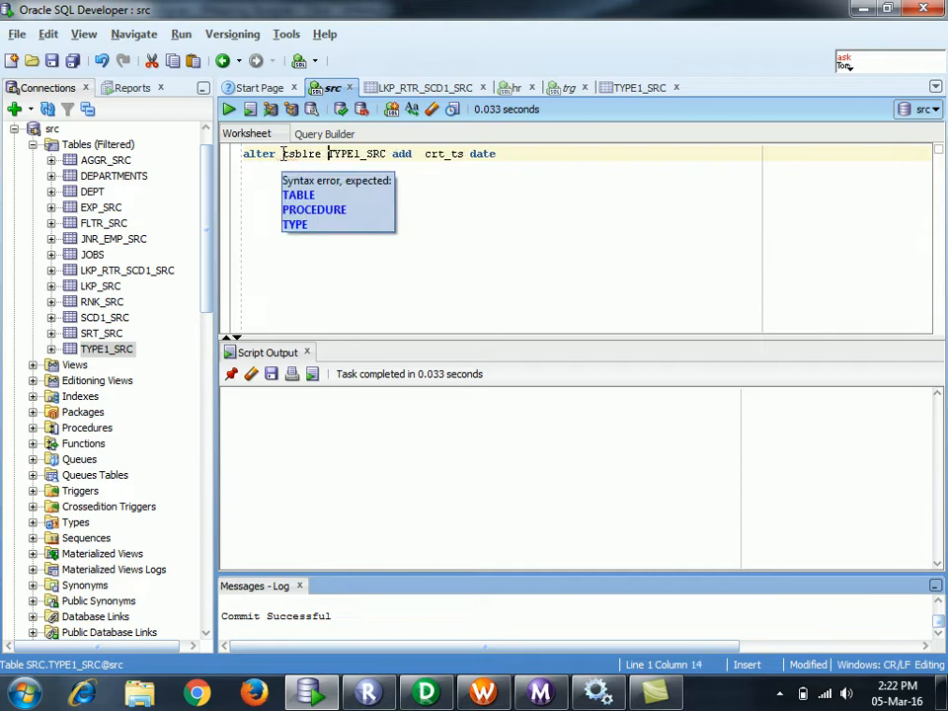
key(BackSpace)
key(BackSpace)
key(BackSpace)
key(BackSpace)
key(BackSpace)
key(BackSpace)
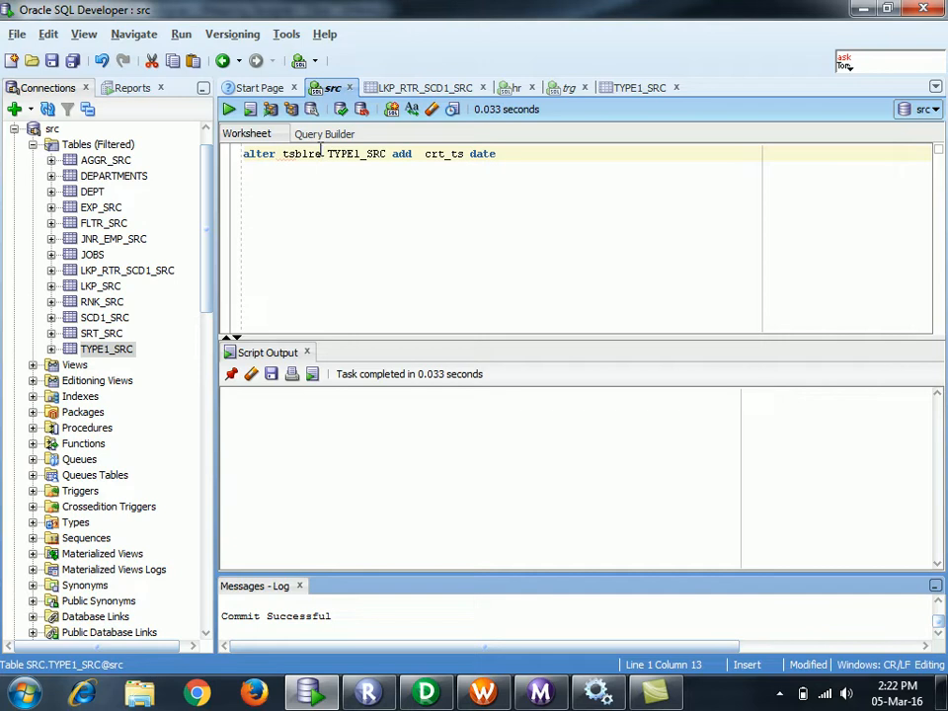
text(table)
click(523, 151)
key(ctrl+a)
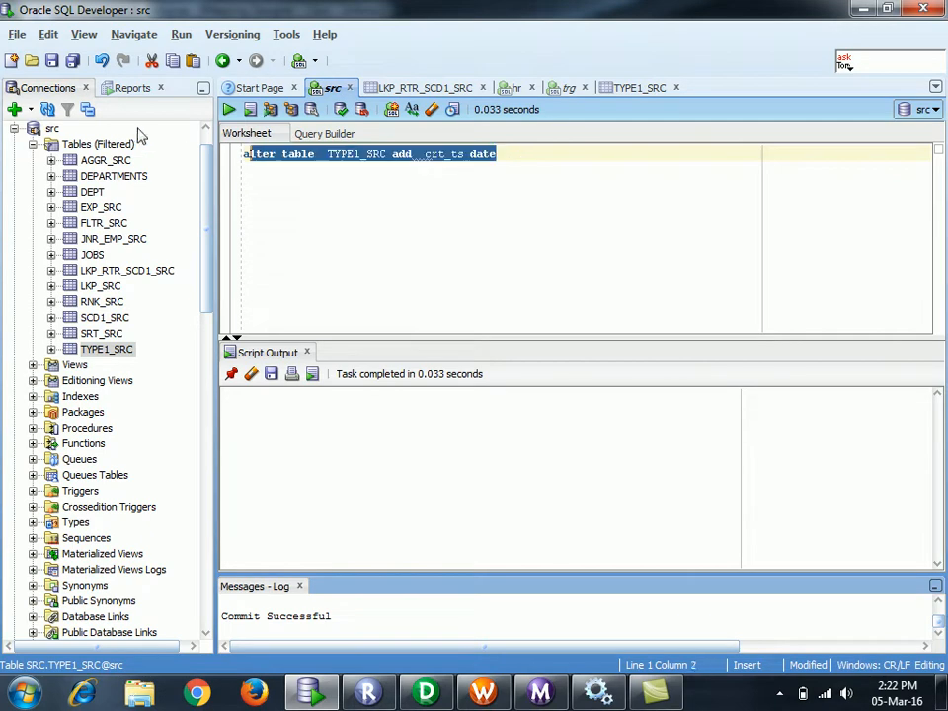
click(228, 109)
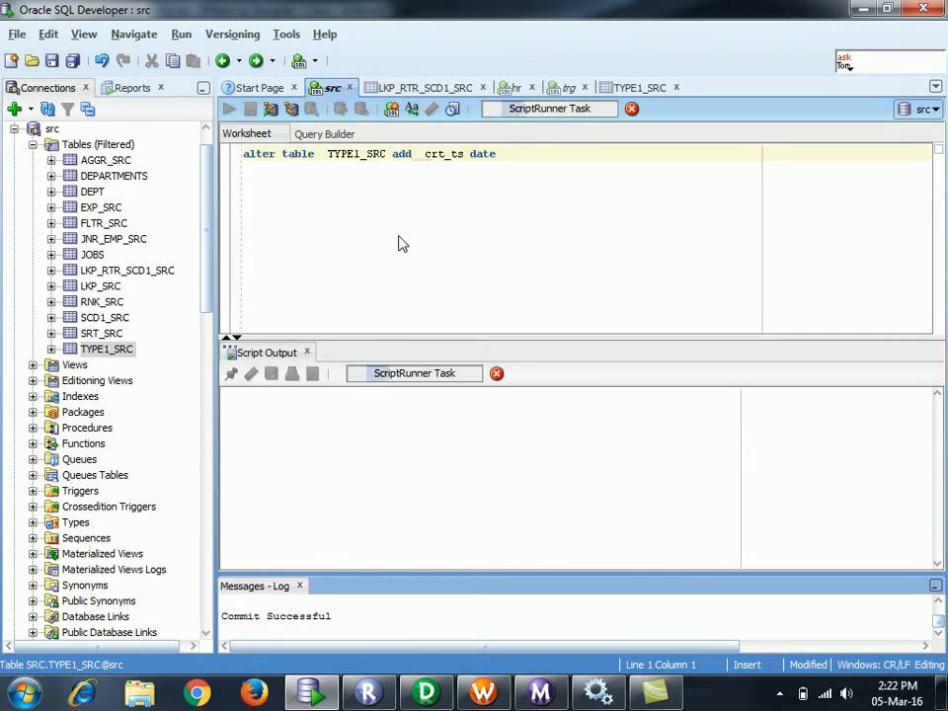
click(580, 190)
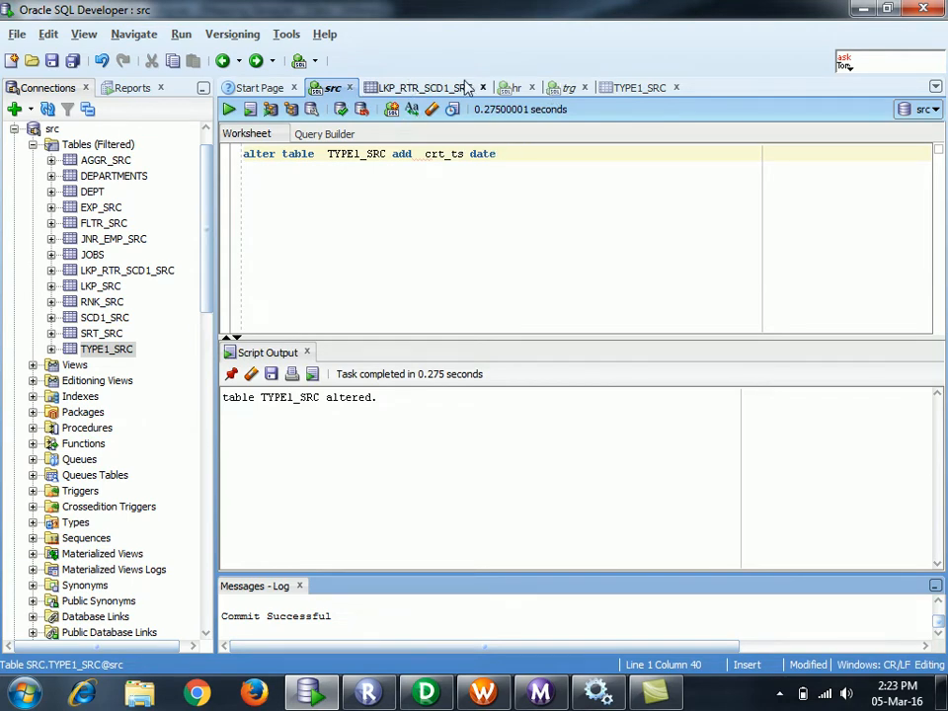
click(646, 88)
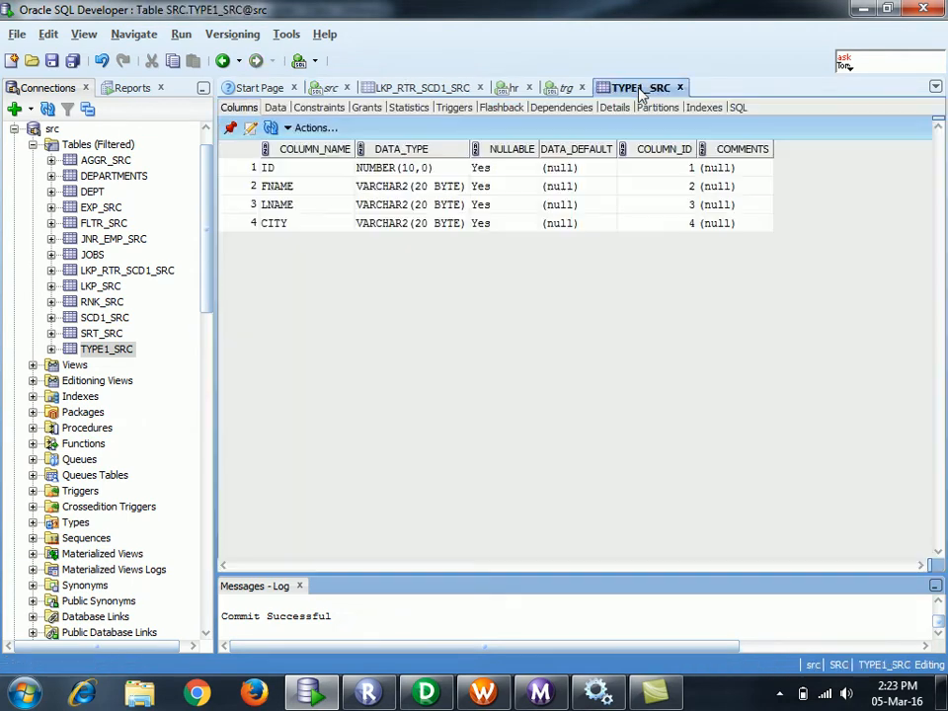
- Refresh TYPE1_SRC's column list to show CRT_TS and view its data rows
click(274, 129)
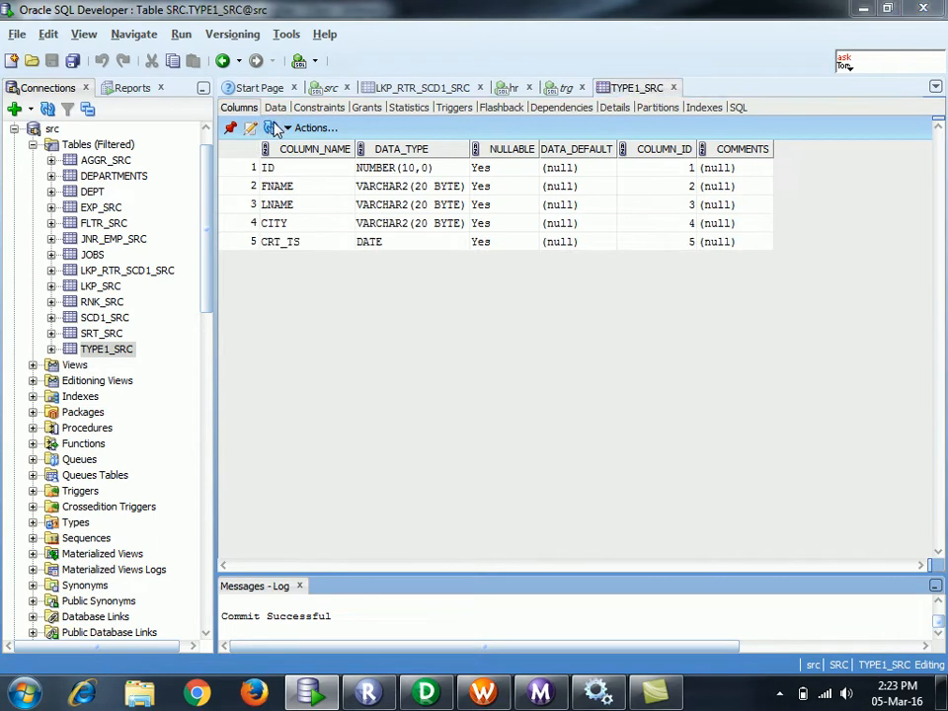
click(275, 107)
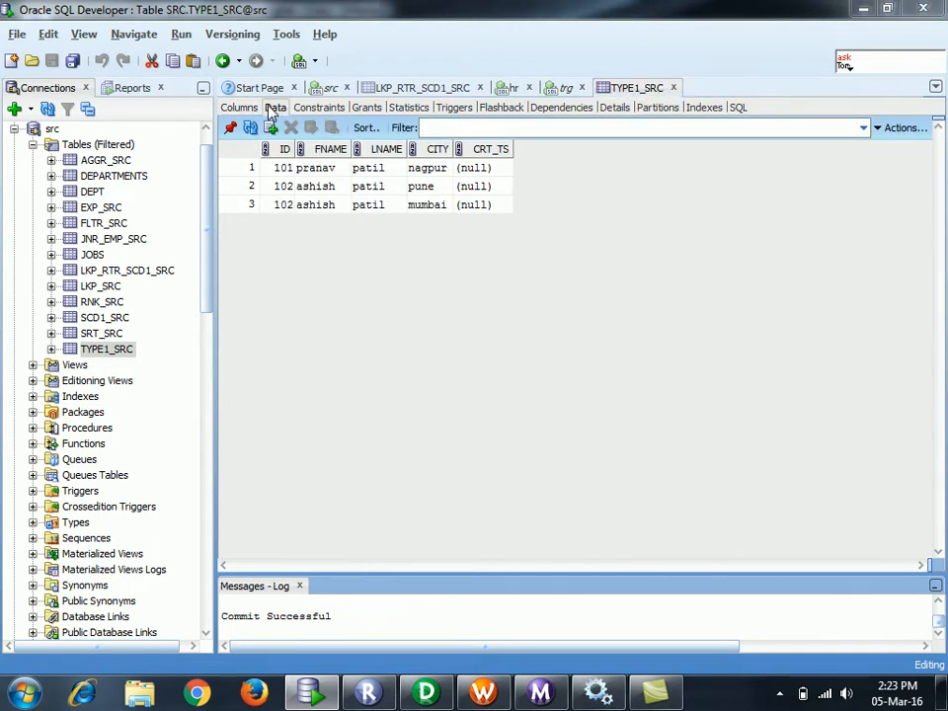
click(493, 169)
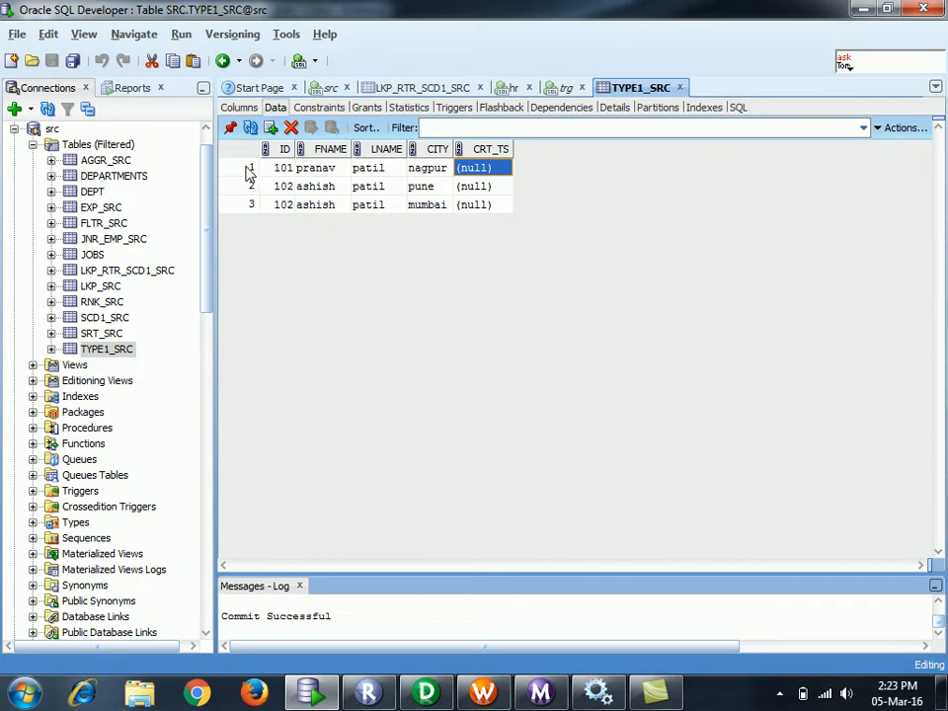
- Set CRT_TS to 1-jan-2016 for row 1 and 2-jan-2016 for row 2, widening the column
double_click(482, 169)
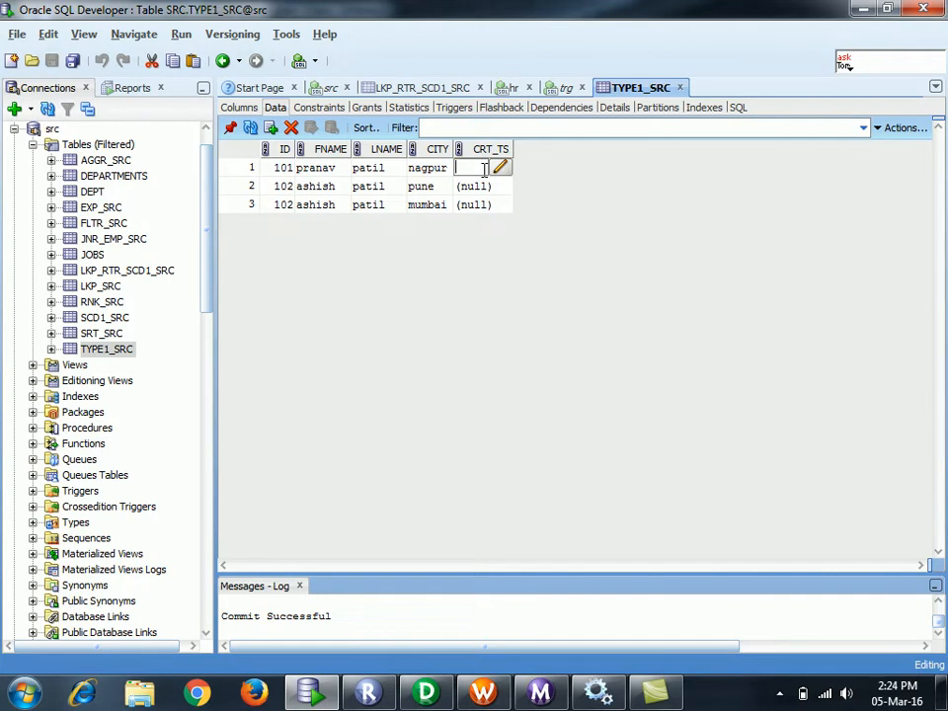
text(1-)
text(jan)
text(-2016)
click(475, 189)
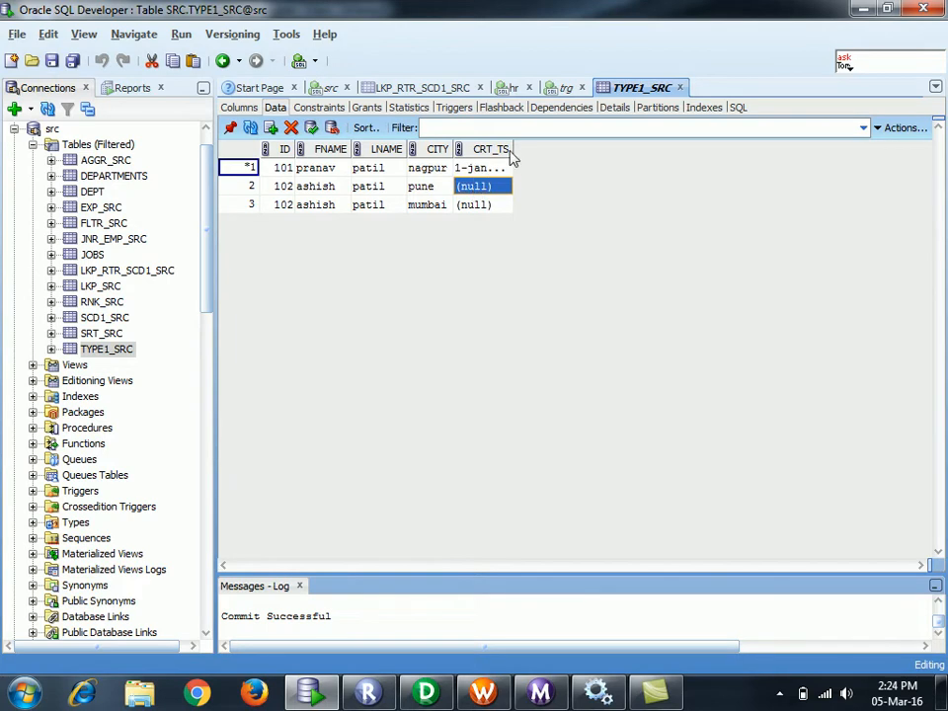
drag(515, 148, 571, 150)
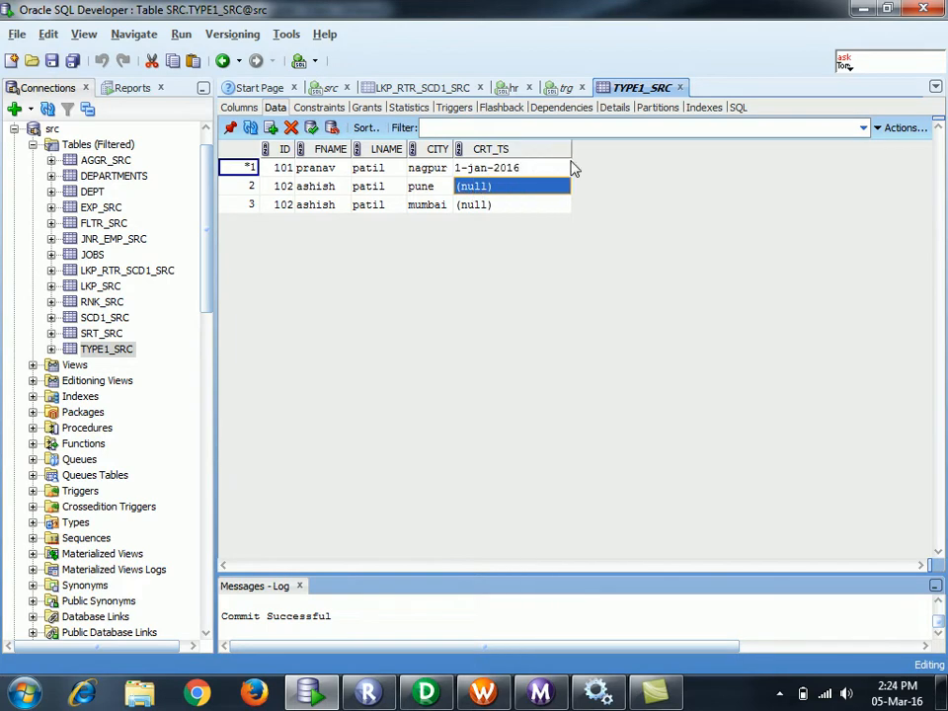
click(506, 170)
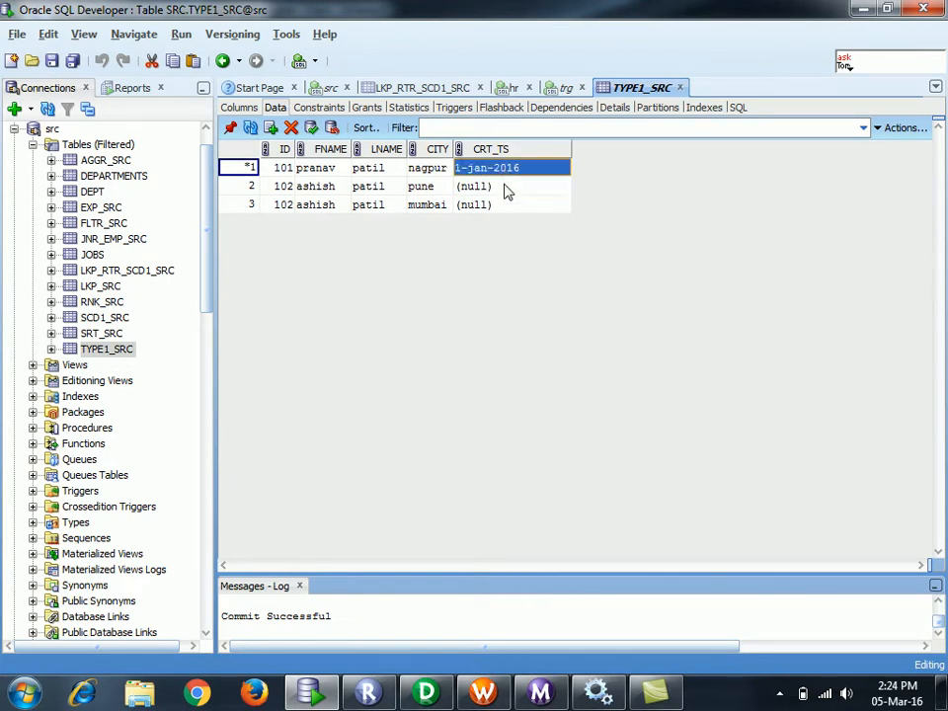
click(506, 193)
text(1-jan-2016)
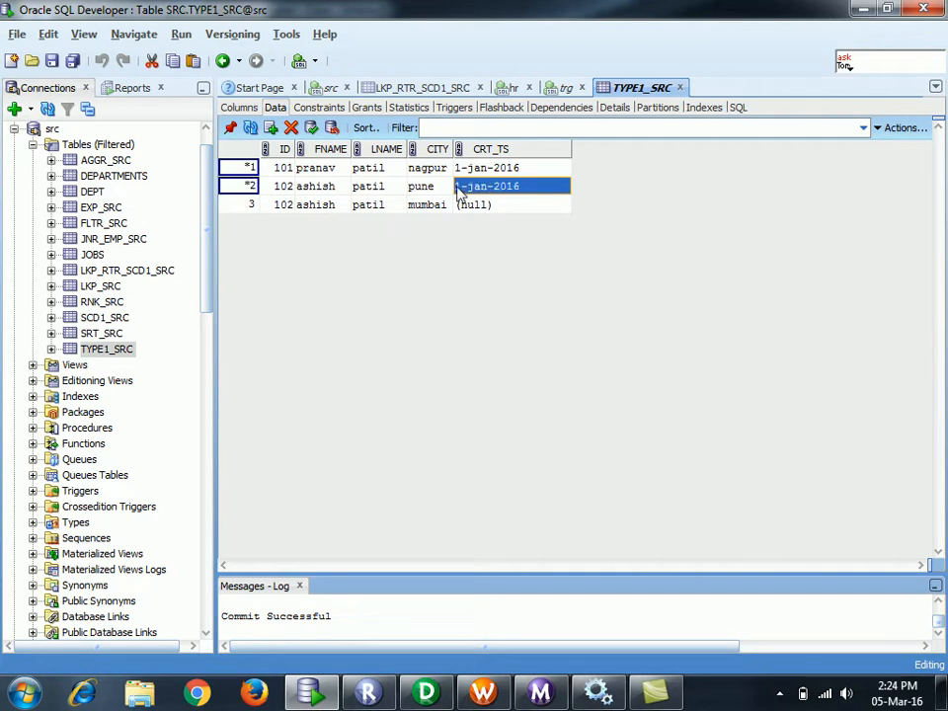
double_click(457, 186)
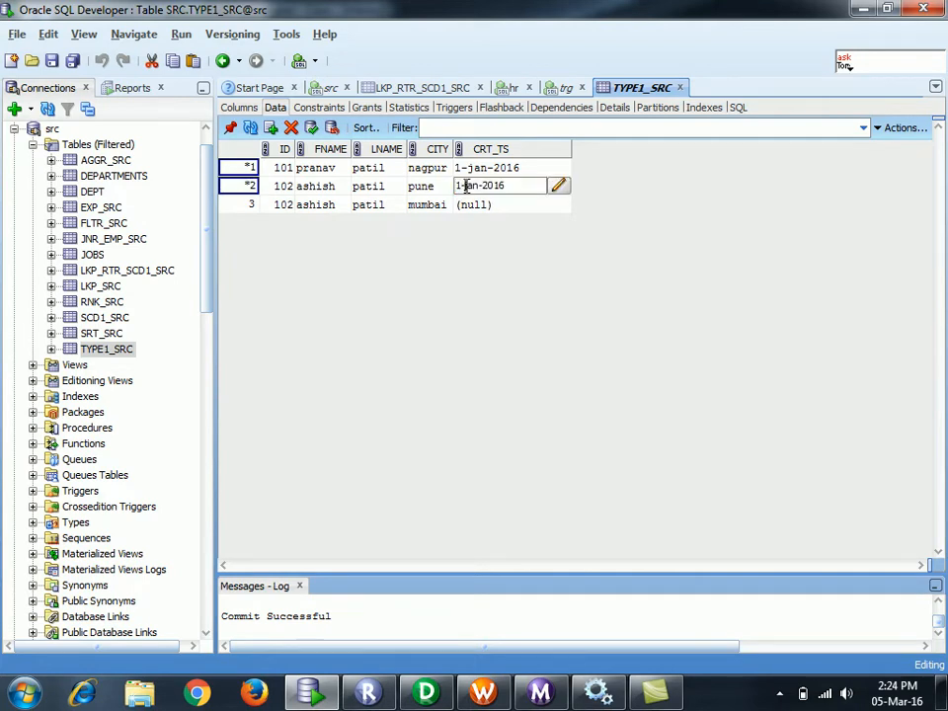
key(BackSpace)
text(2)
click(489, 210)
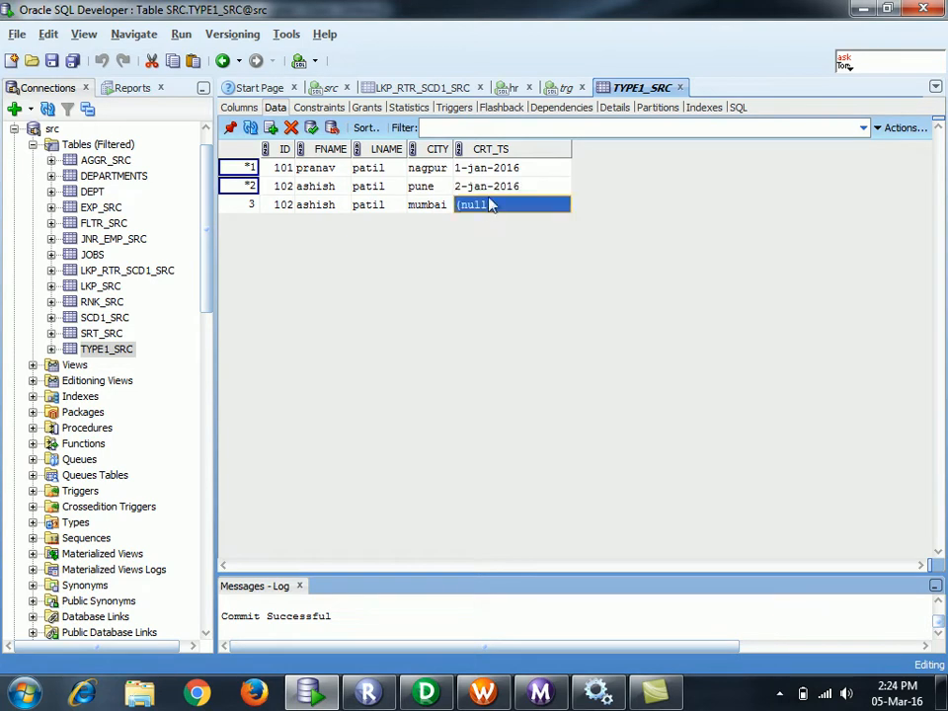
- Set row 3's CRT_TS to 3-jan-2016 and commit the dates to the table
click(489, 191)
click(492, 206)
text(2-jan-2016)
double_click(462, 205)
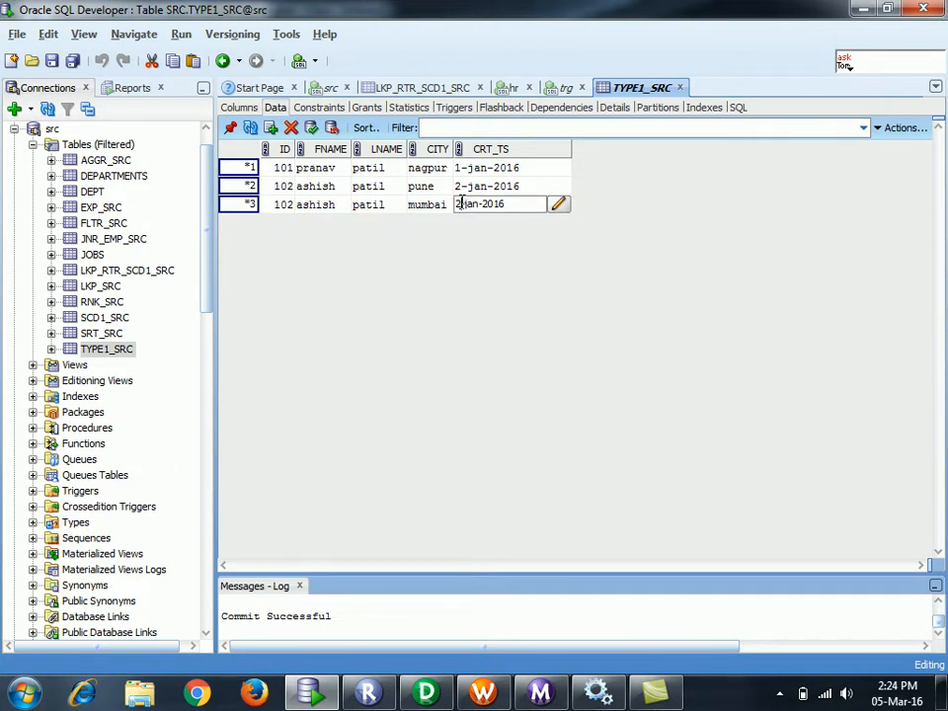
key(BackSpace)
text(3)
click(311, 129)
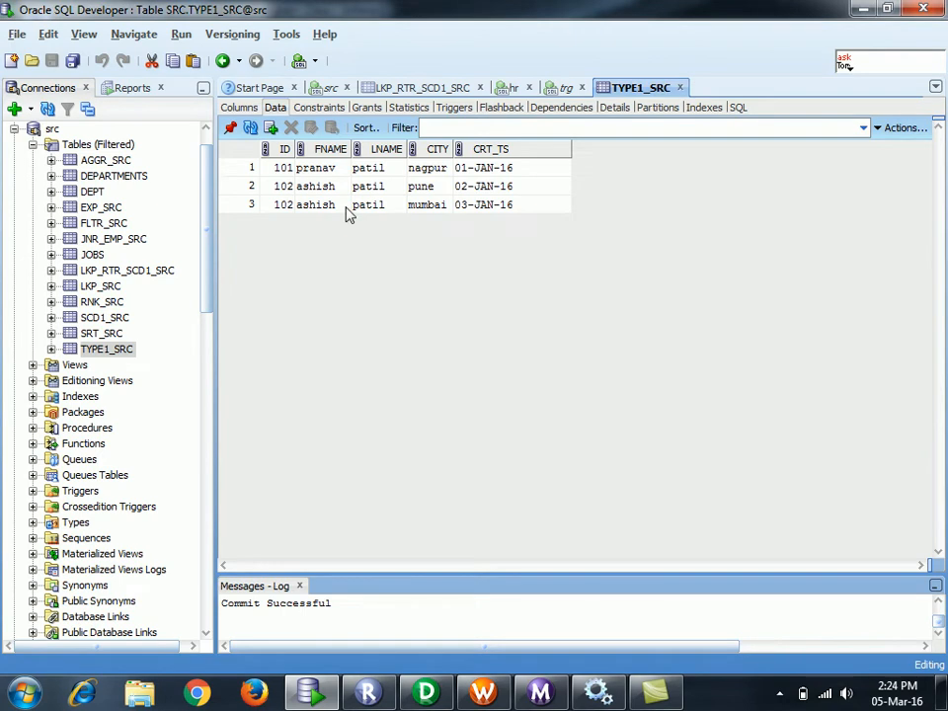
- Delete the mumbai row from TYPE1_SRC, commit with F11, and return to PowerCenter Designer
click(423, 187)
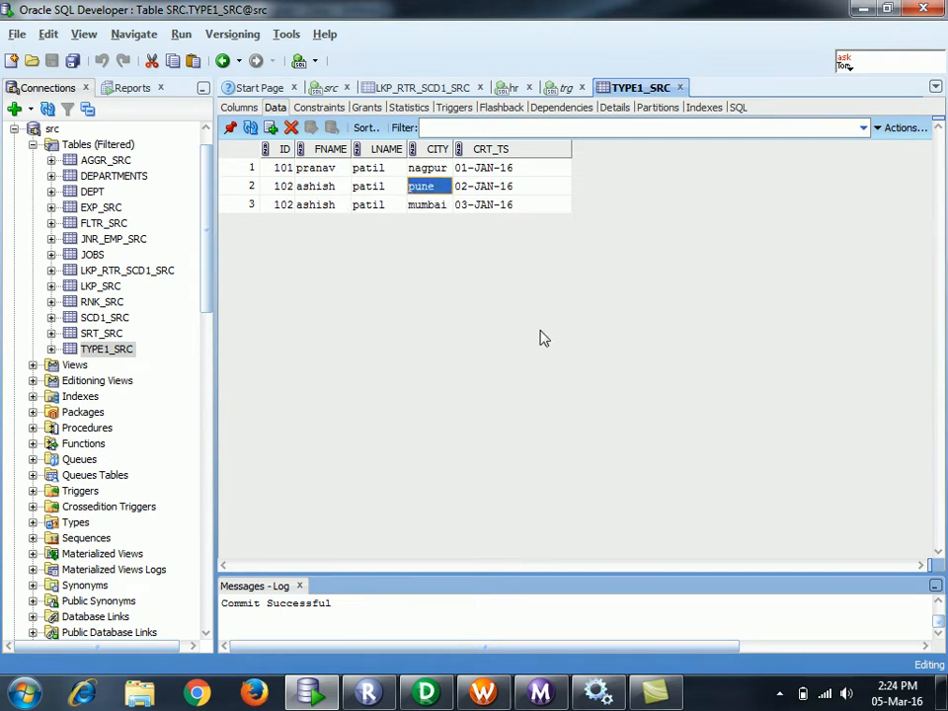
click(234, 210)
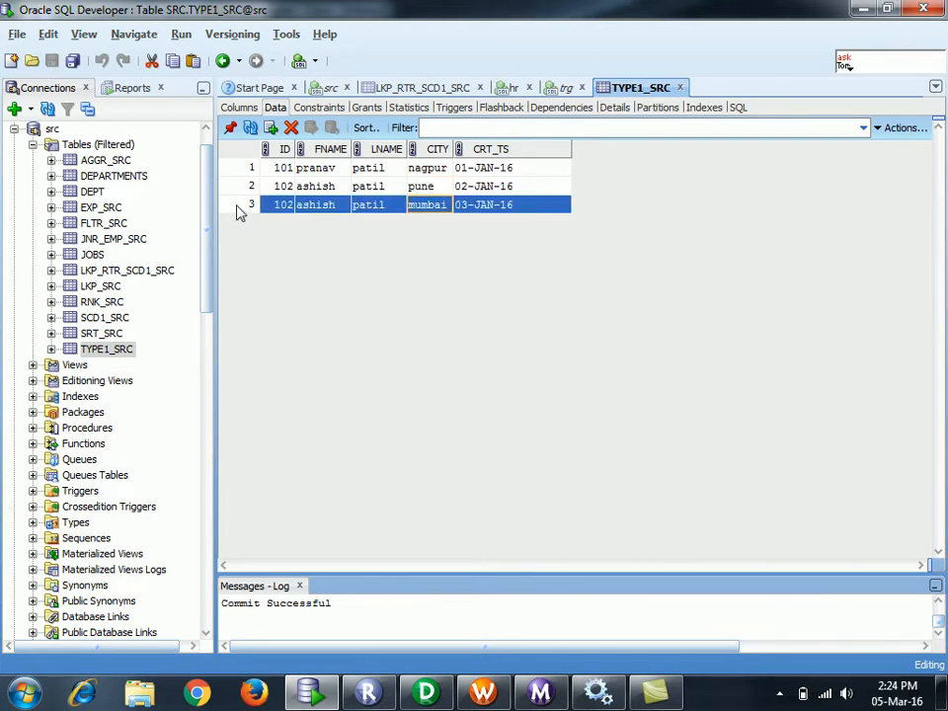
click(291, 128)
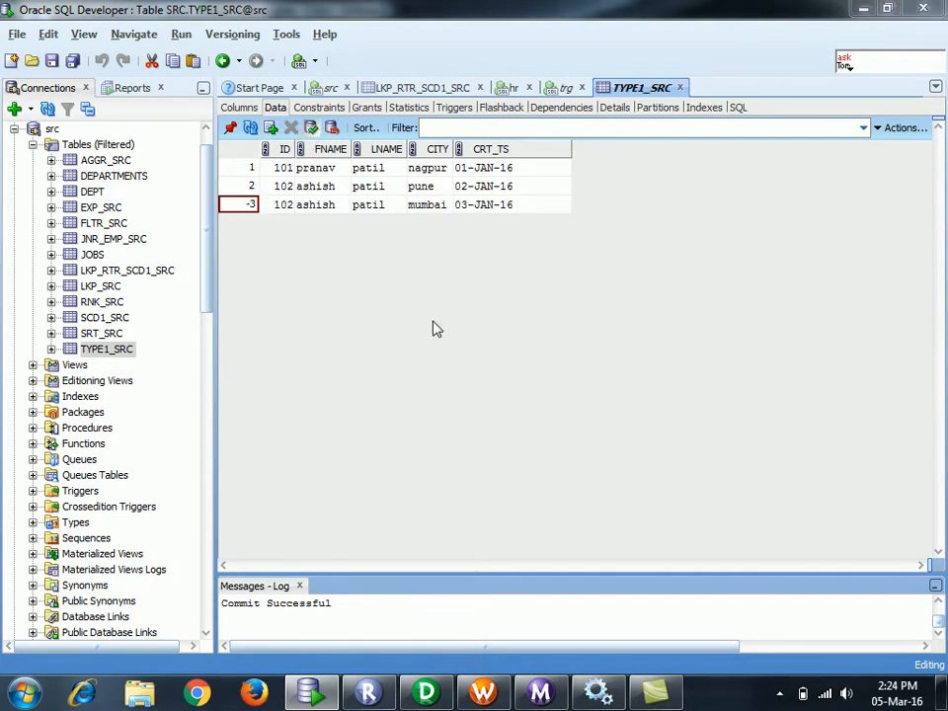
key(F11)
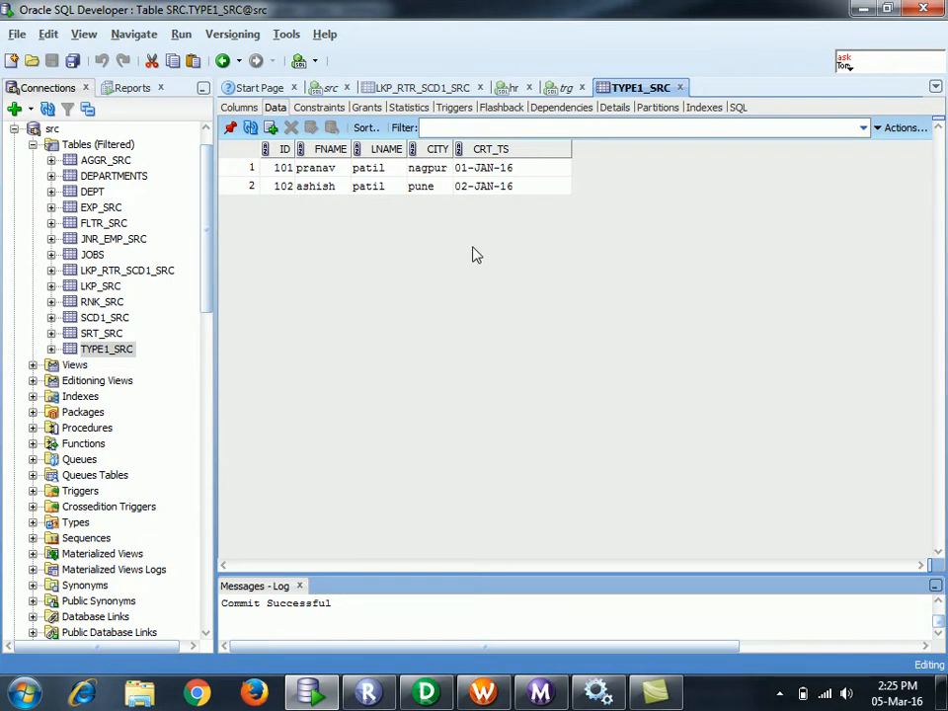
click(566, 88)
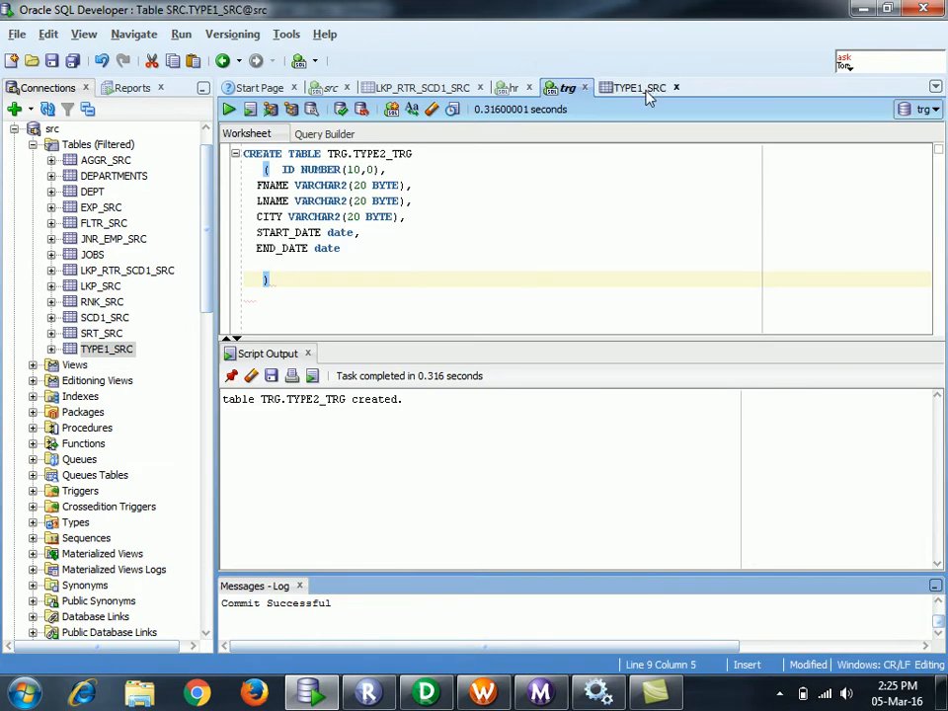
click(645, 89)
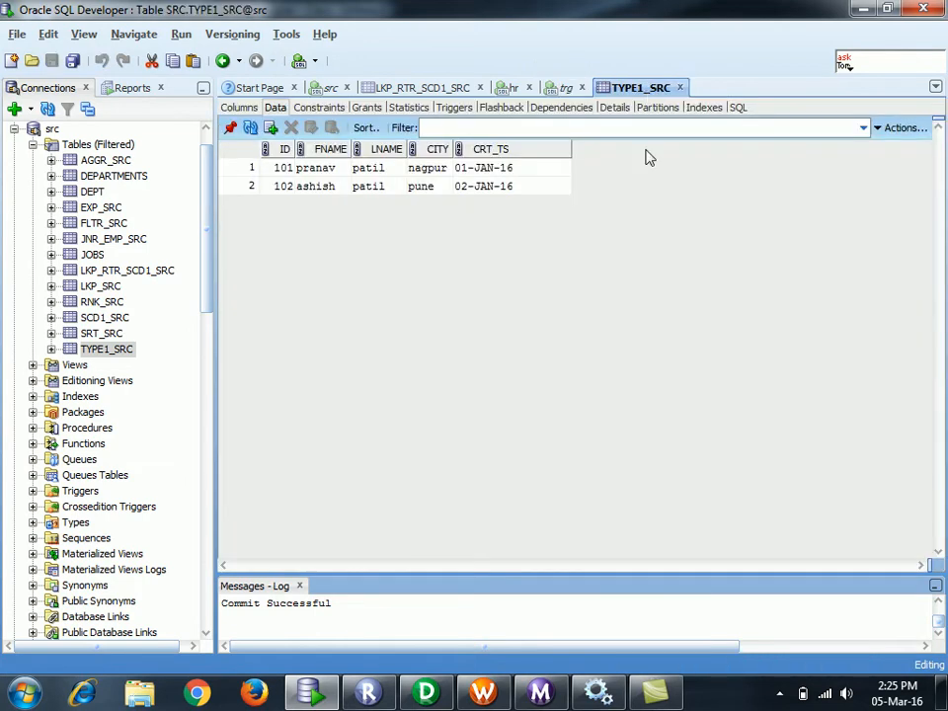
click(426, 694)
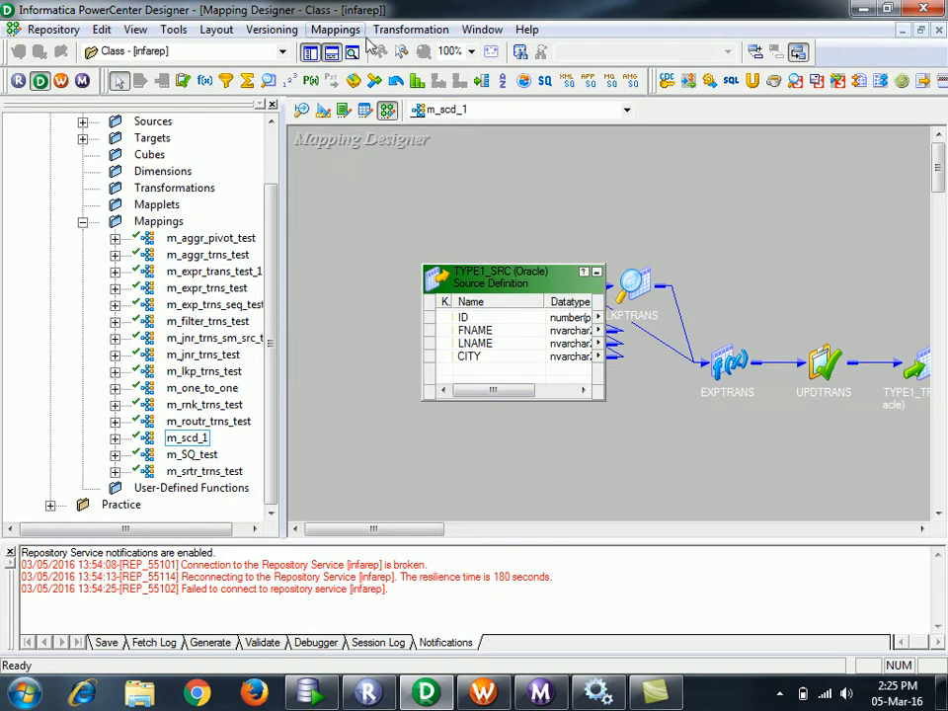
- Create a new mapping named m_scd_2_static_lkp through Mappings > Create
click(330, 28)
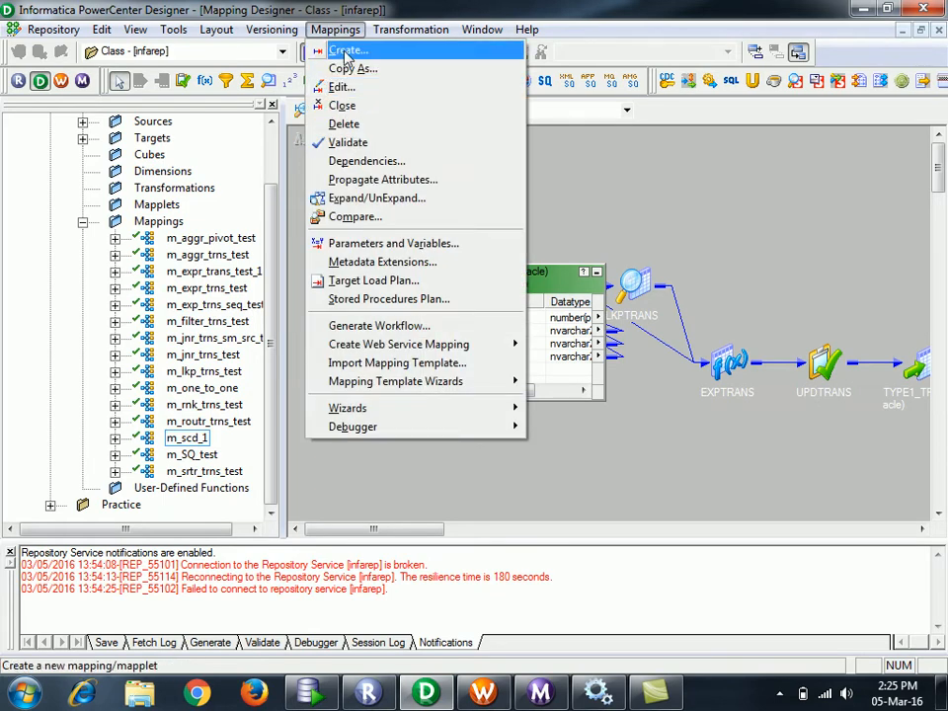
click(346, 51)
text(m_)
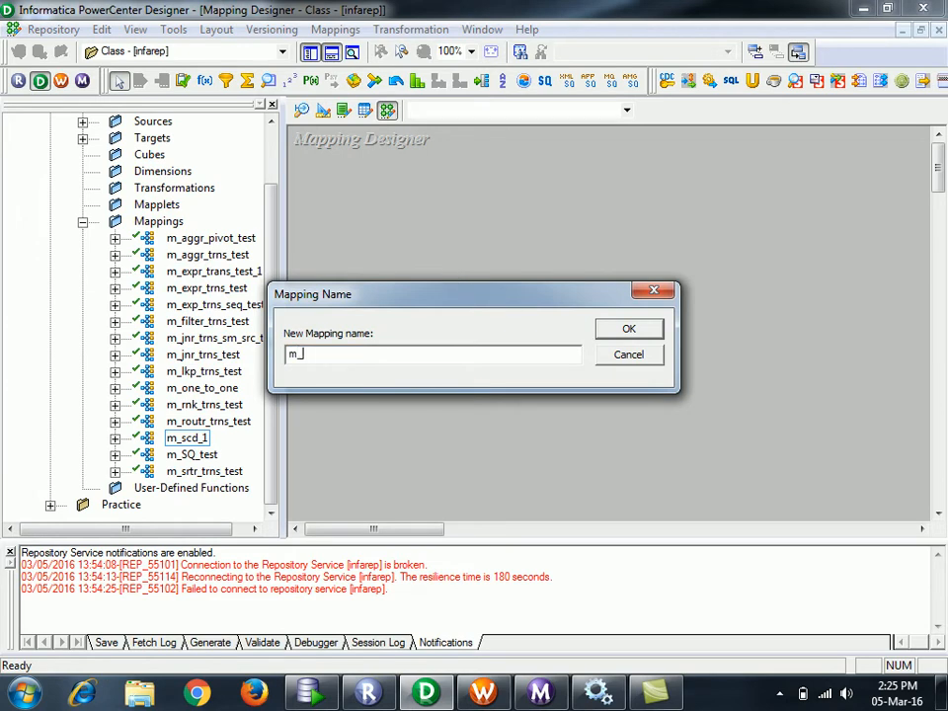
text(scd_2_static _lk)
text(p)
click(655, 328)
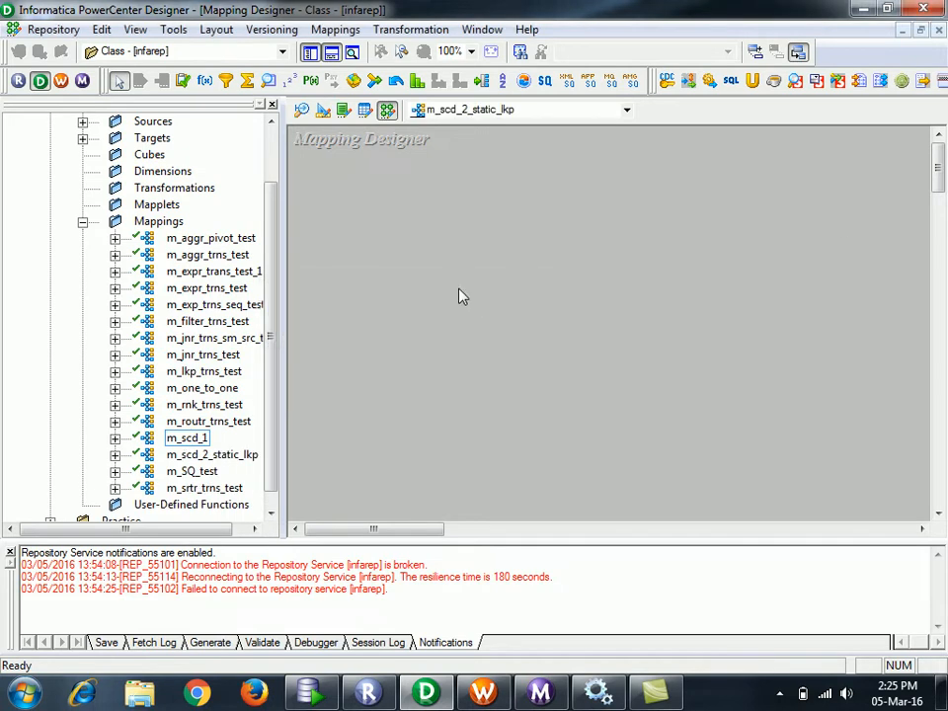
drag(270, 237, 273, 131)
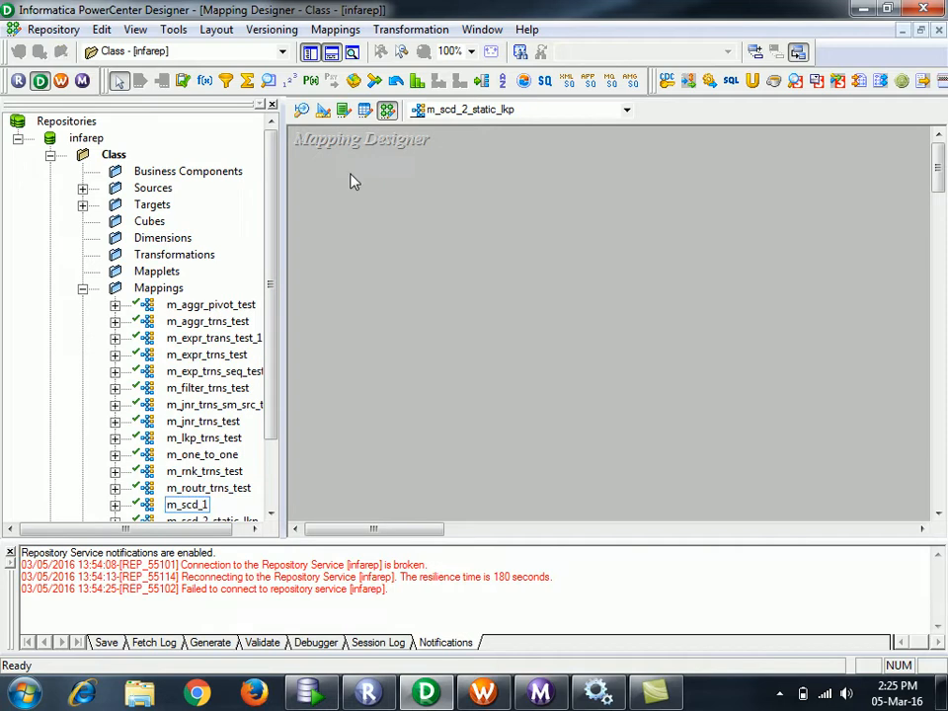
- Clear all tables from the Source Analyzer workspace
click(303, 111)
click(476, 259)
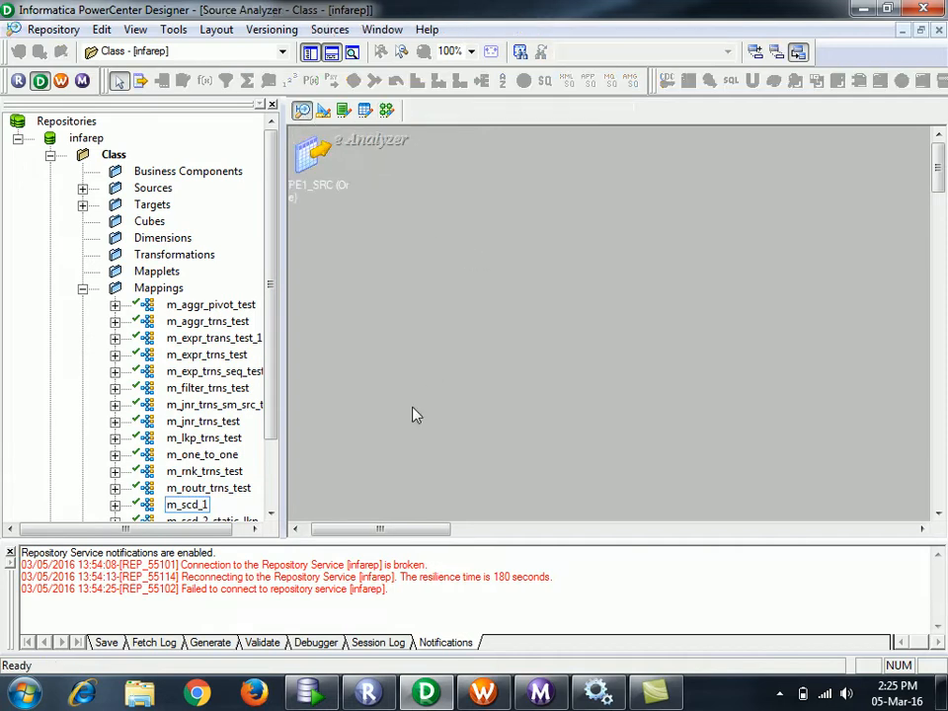
drag(385, 534, 373, 531)
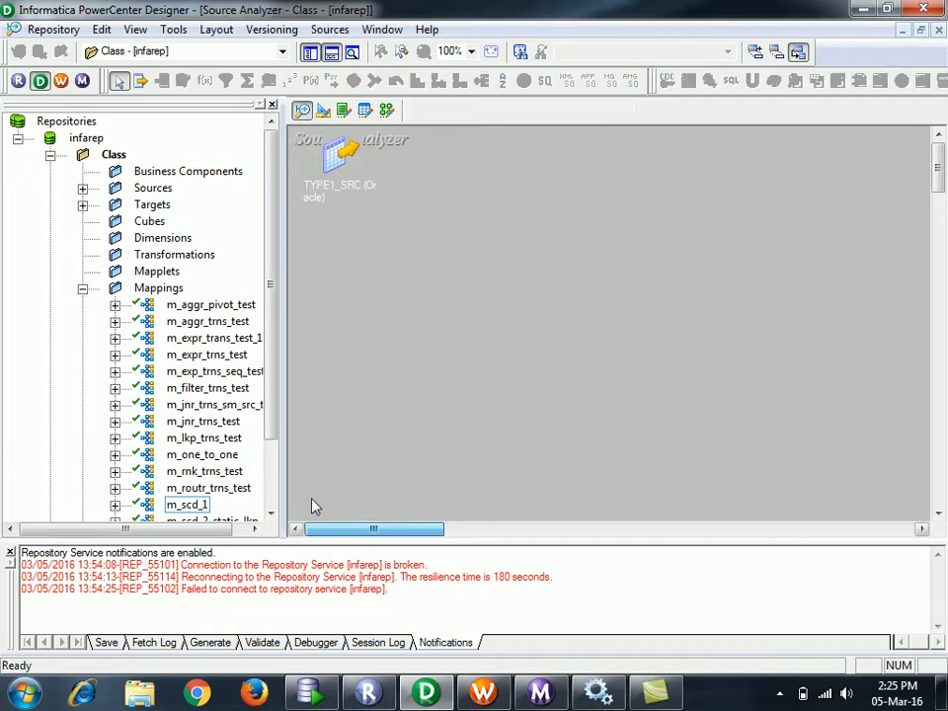
right_click(450, 344)
click(479, 272)
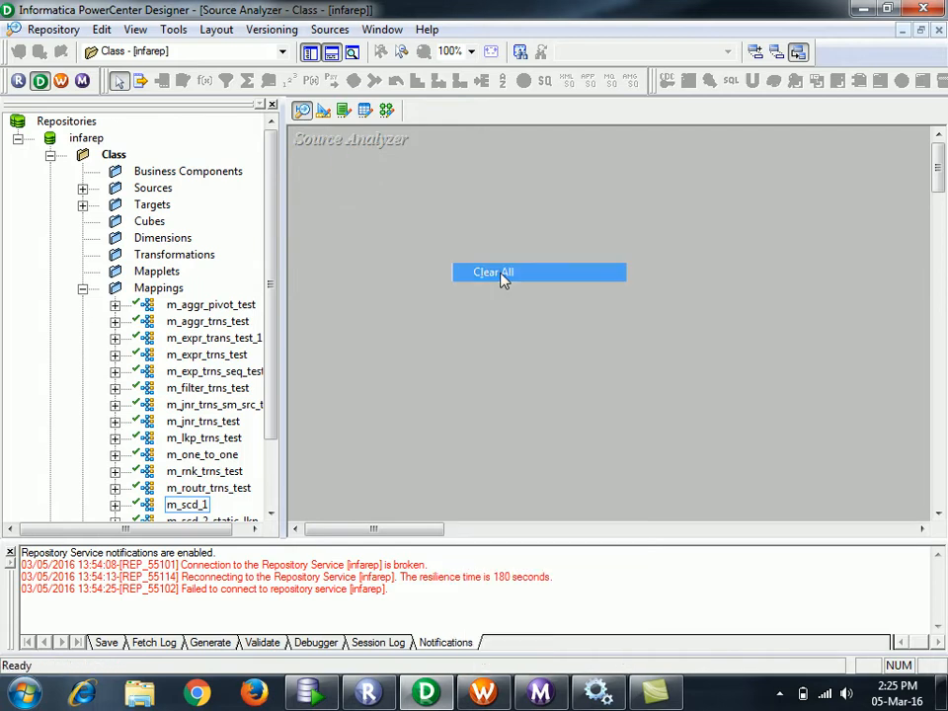
- Import the TYPE1_SRC table from the SRC schema, entering the database password to connect
click(341, 28)
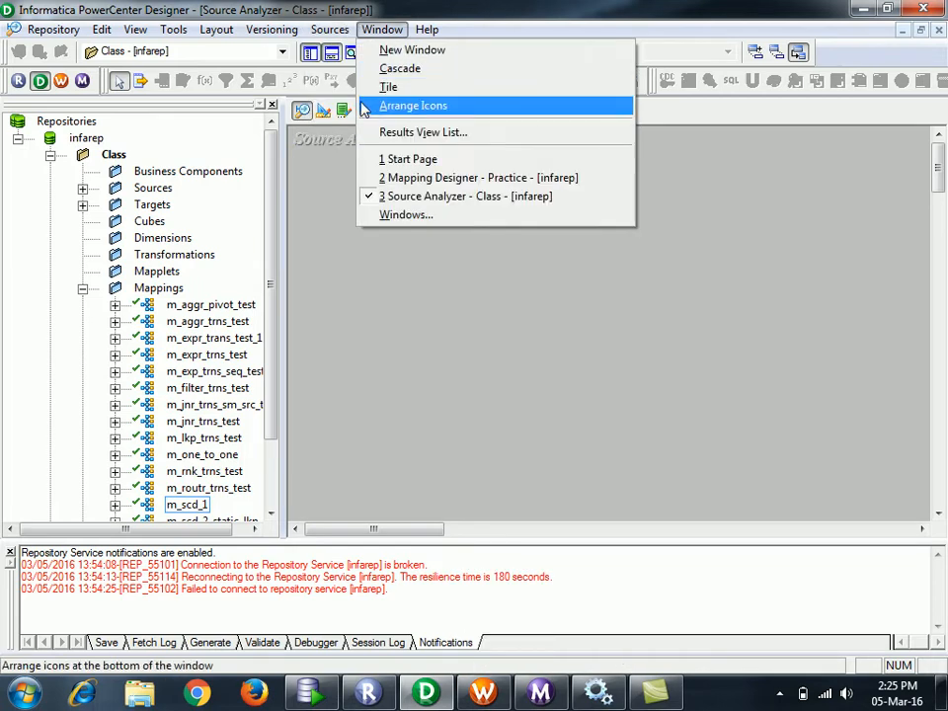
click(341, 56)
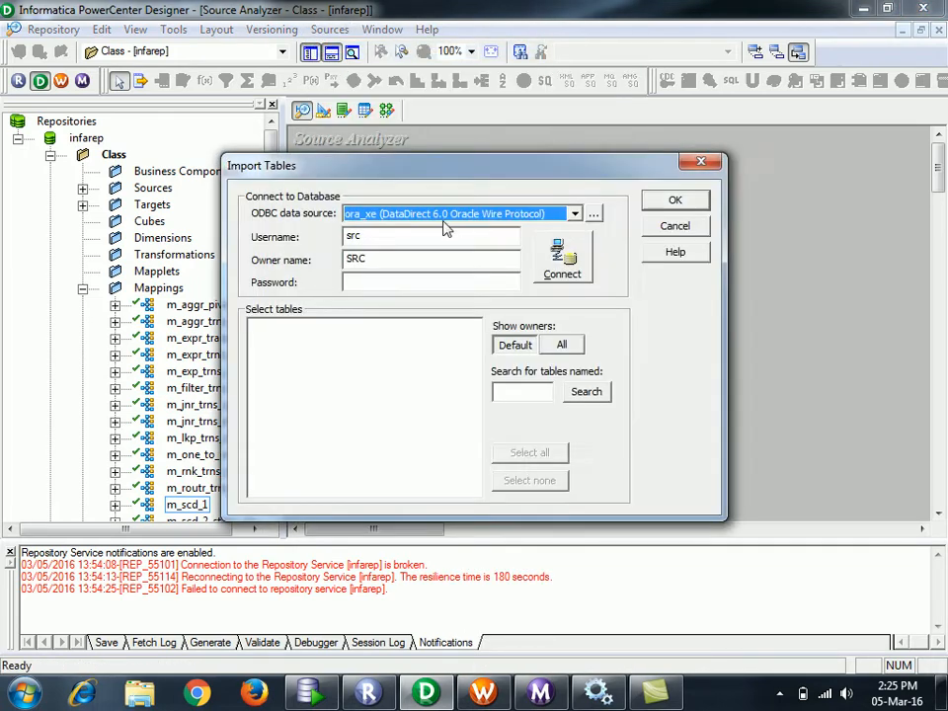
click(460, 280)
text(src)
click(556, 264)
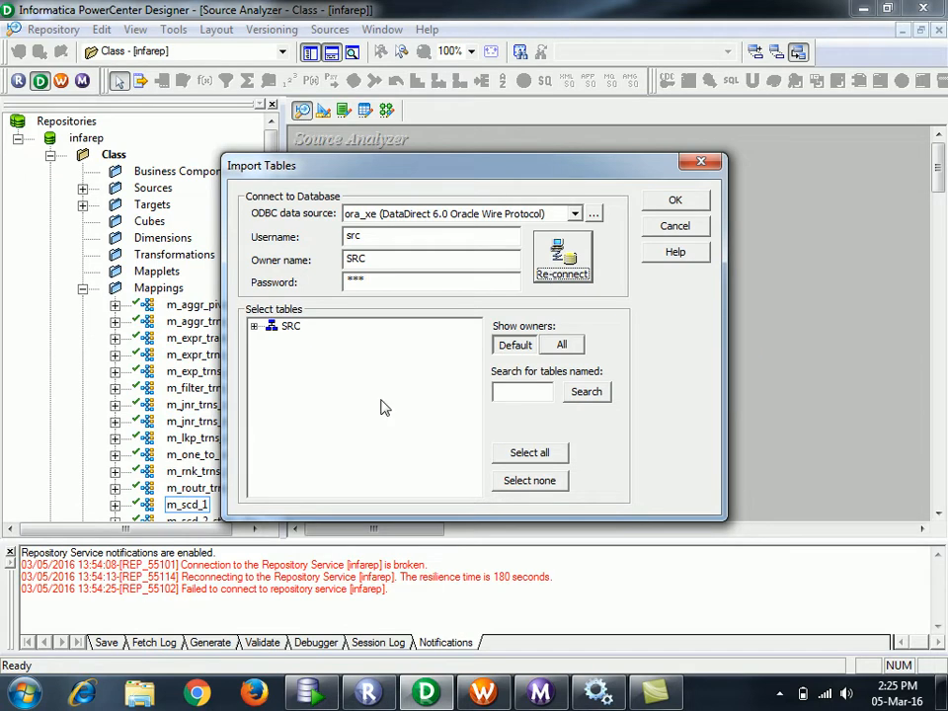
click(254, 327)
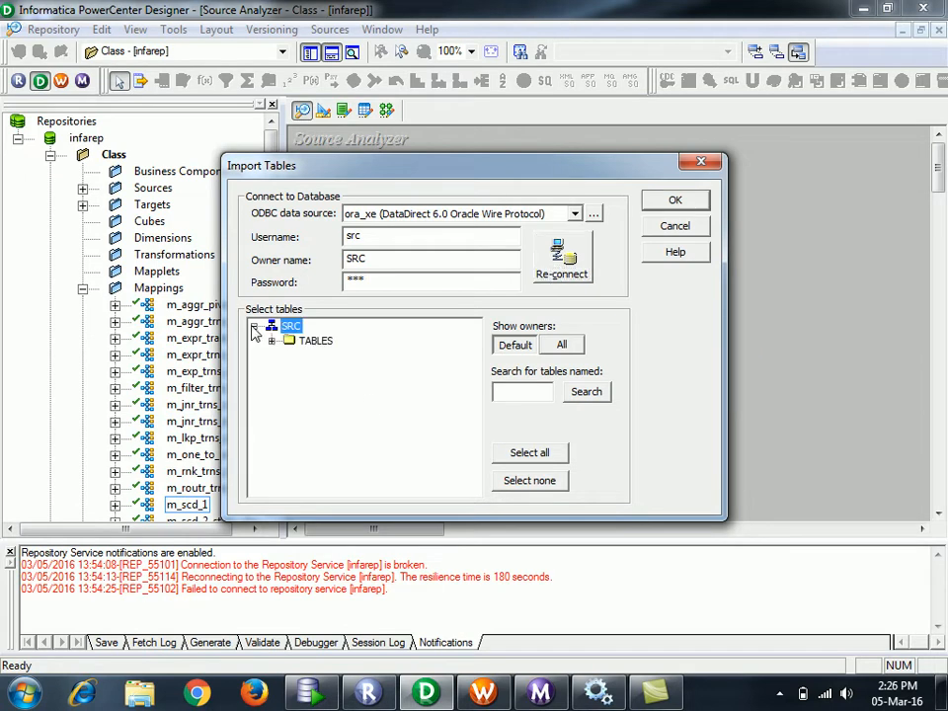
click(271, 339)
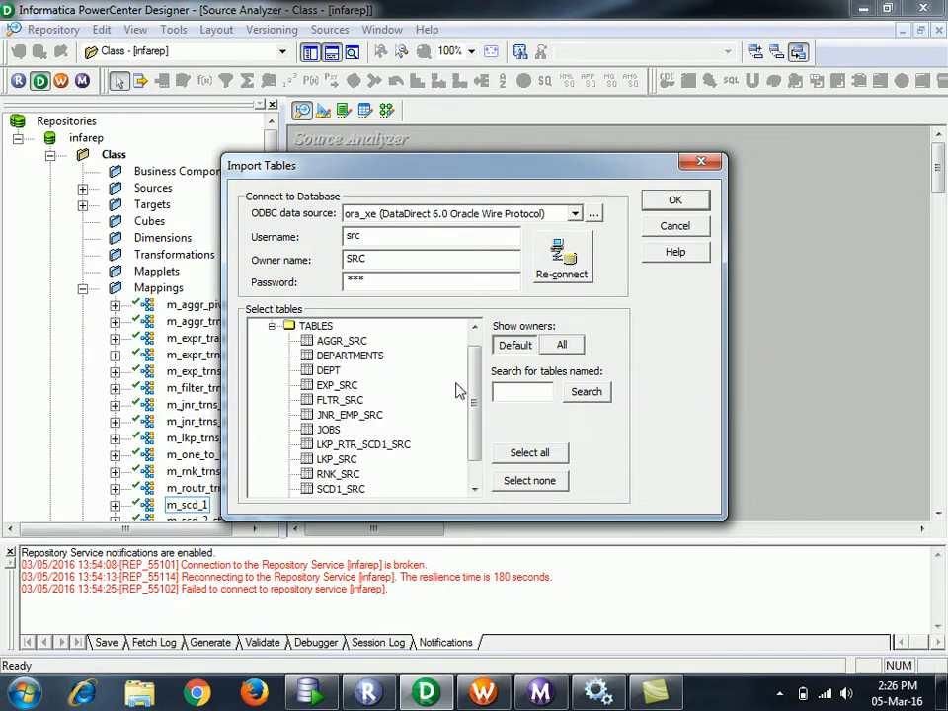
drag(478, 387, 478, 421)
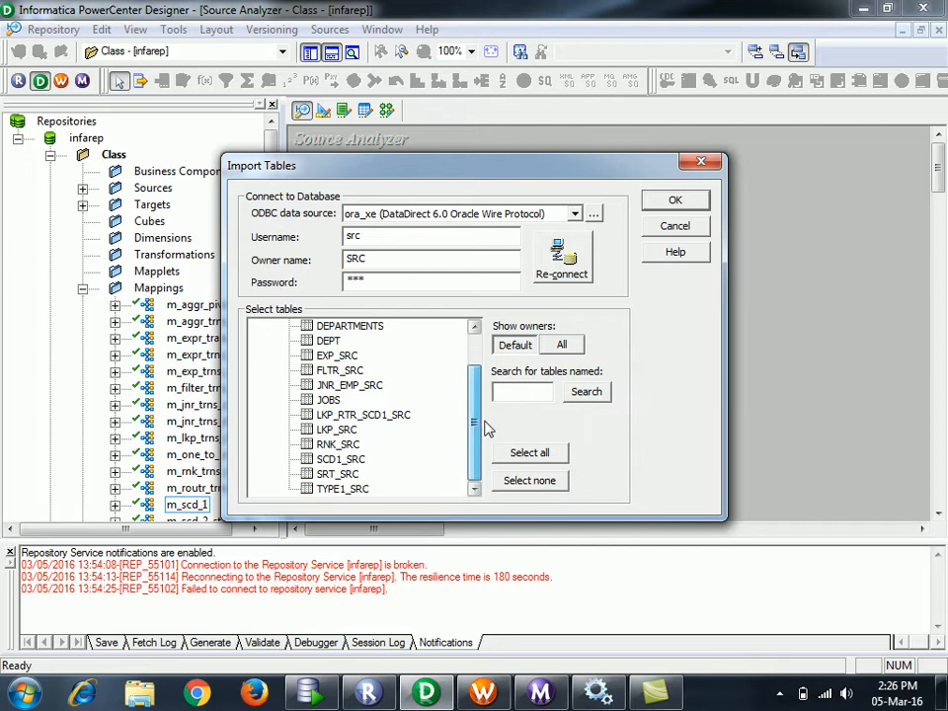
click(360, 490)
click(668, 204)
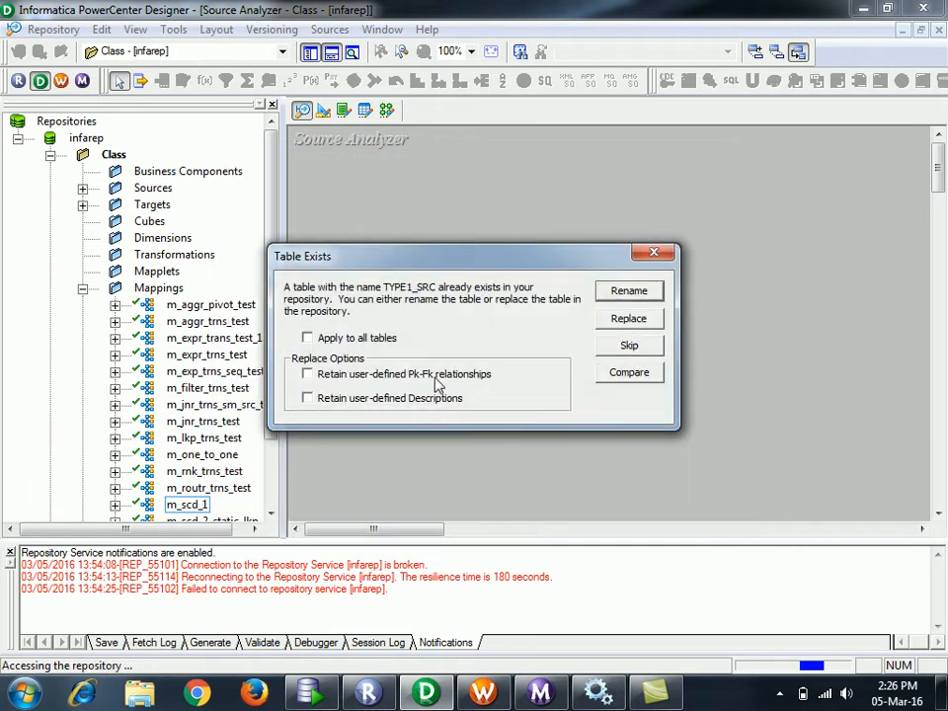
- Replace the existing TYPE1_SRC source definition and save the repository
click(308, 338)
click(637, 321)
click(494, 353)
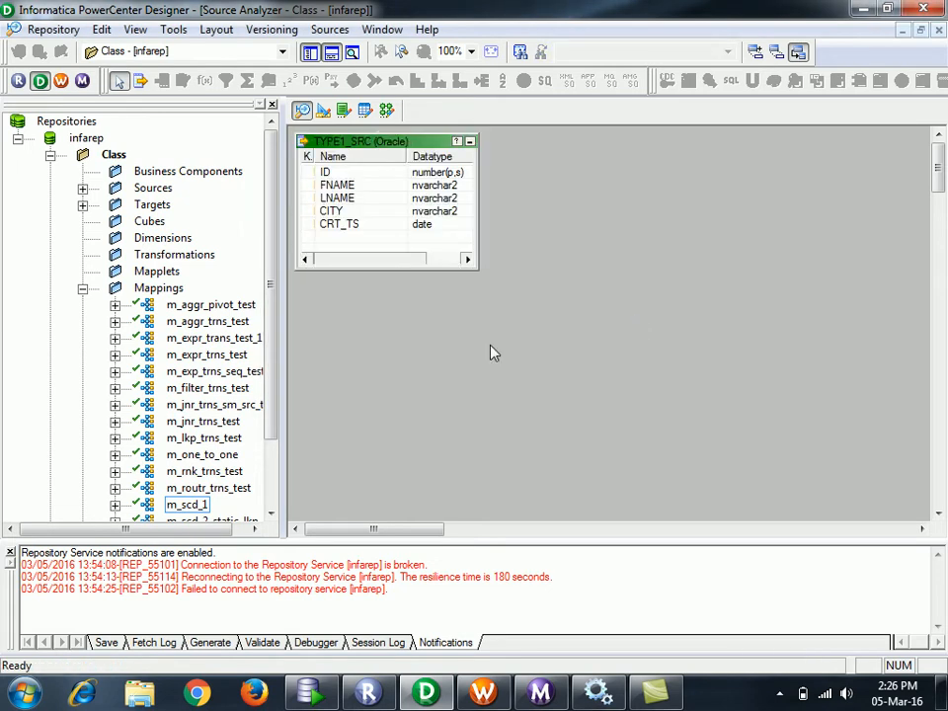
key(ctrl+s)
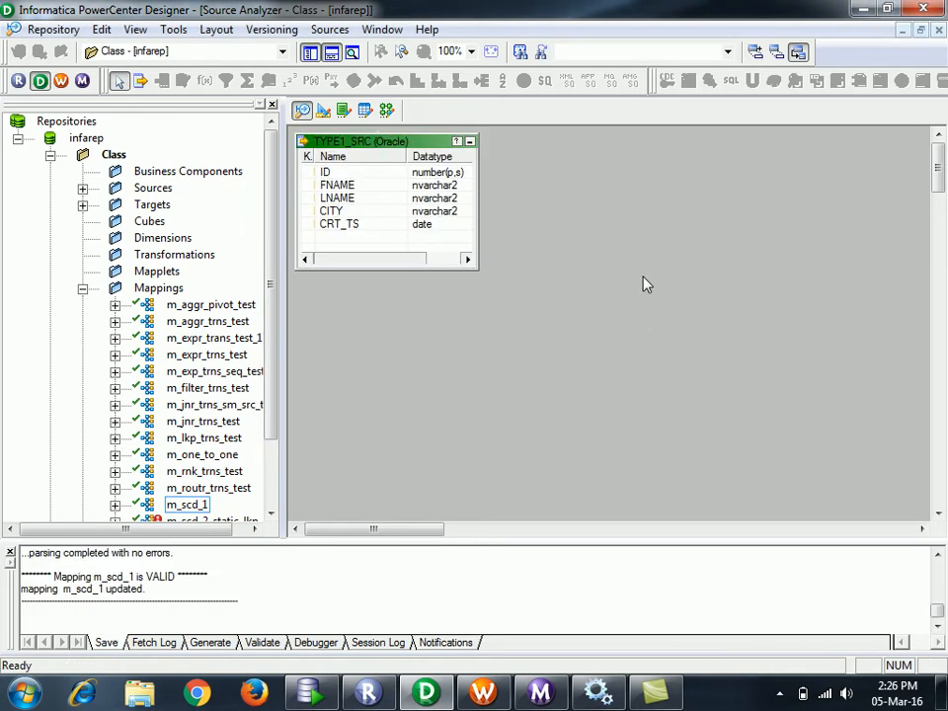
click(386, 109)
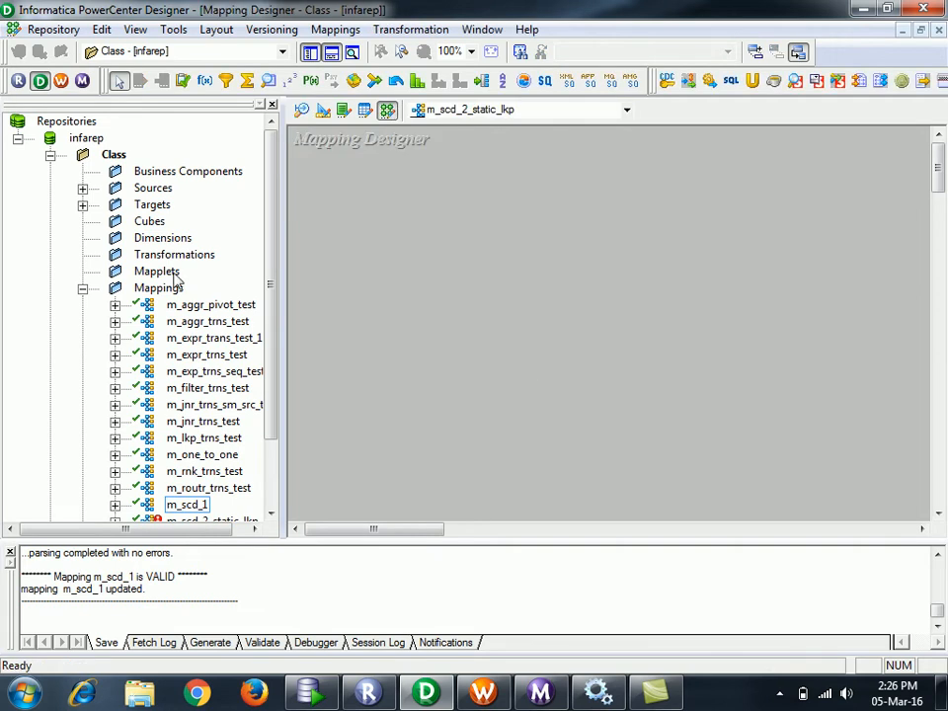
- Drag the TYPE1_SRC source from ora_xe into the mapping, adding SQ_TYPE1_SRC
double_click(143, 188)
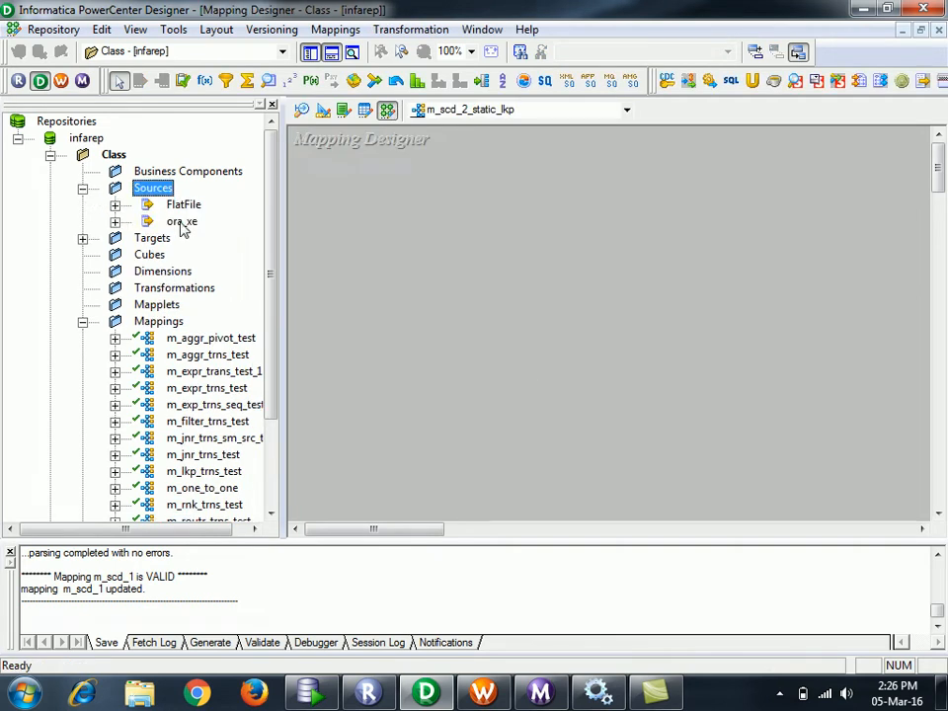
click(114, 221)
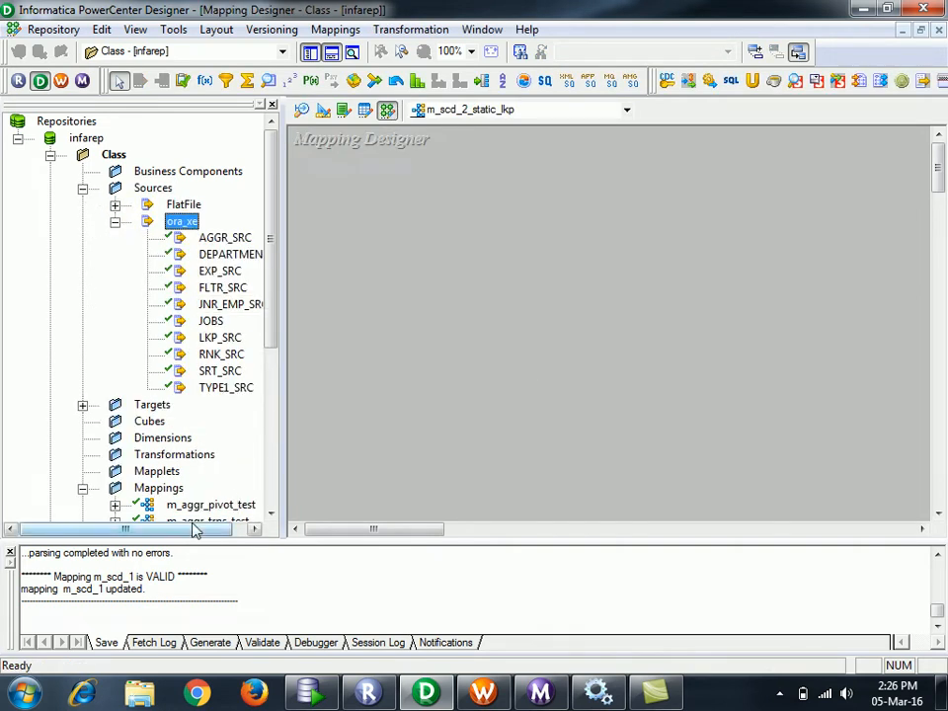
drag(194, 530, 212, 530)
drag(205, 387, 401, 364)
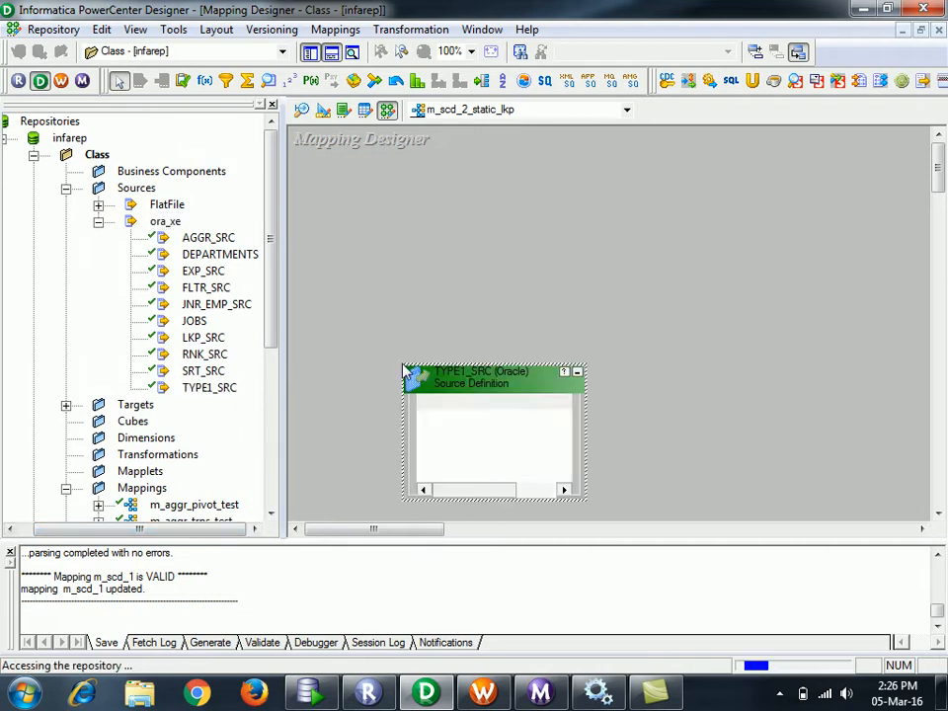
click(99, 223)
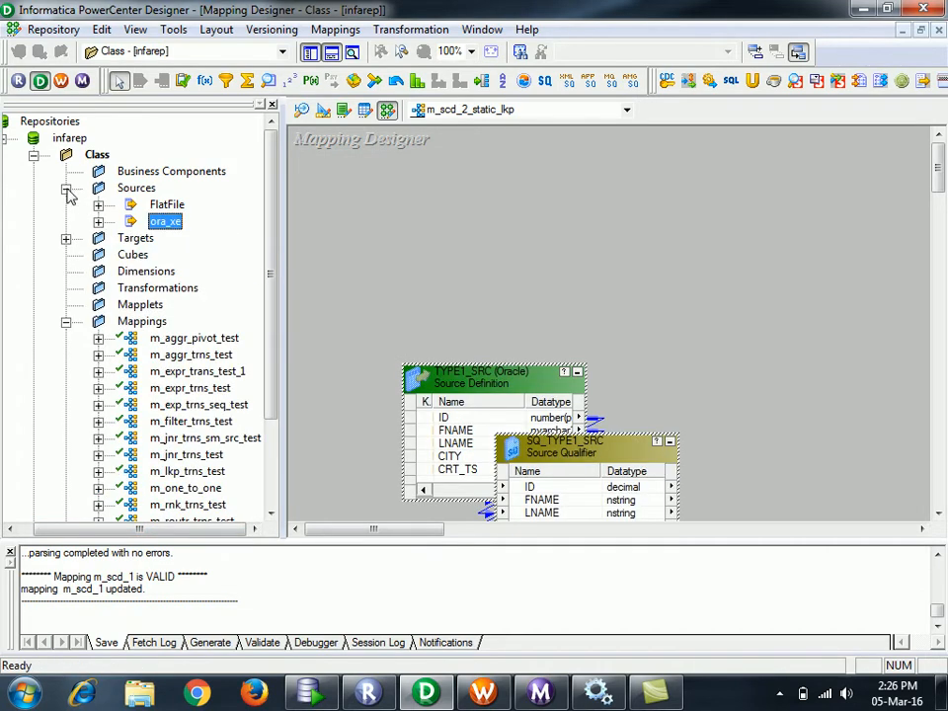
click(65, 187)
- Expand the Targets folder and select the TYPE1_TRG target definition
click(65, 205)
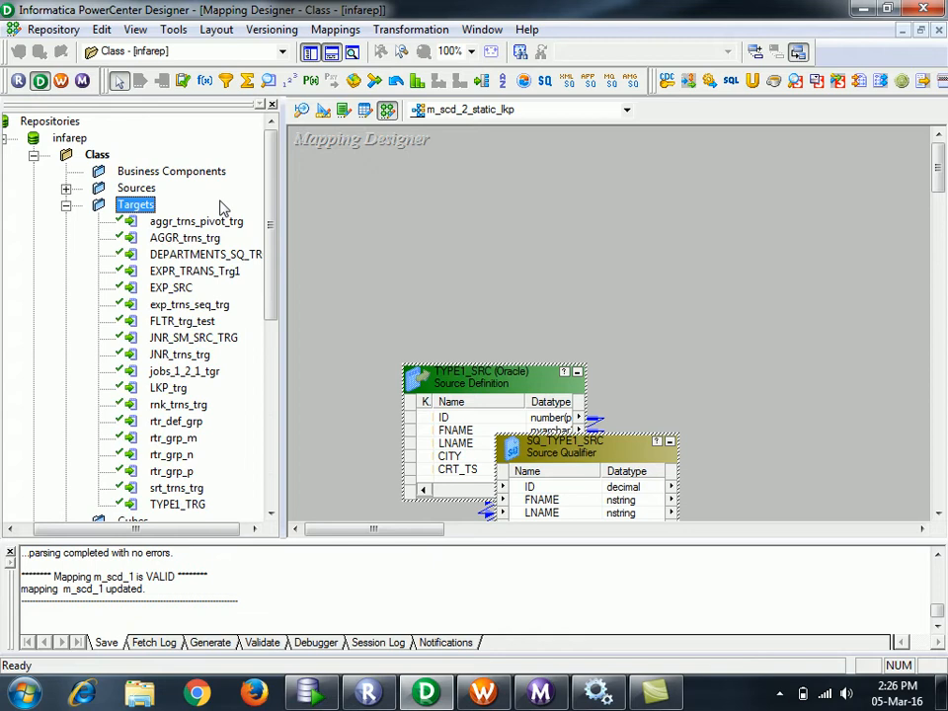
drag(171, 528, 179, 528)
click(174, 506)
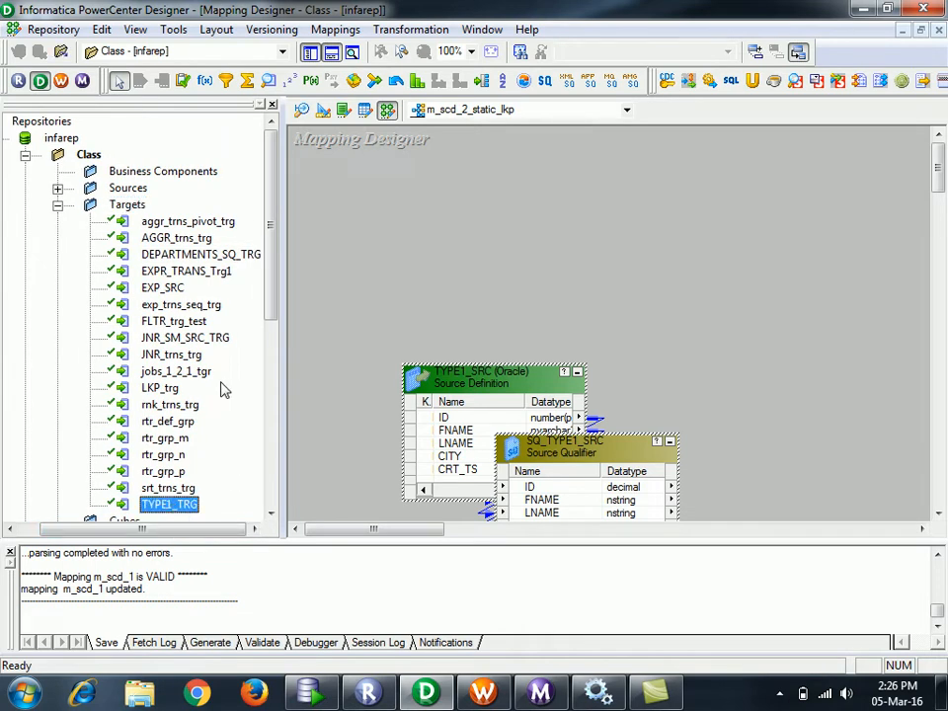
- Clear the Target Designer workspace and begin a database import, entering the trg username and password
click(322, 110)
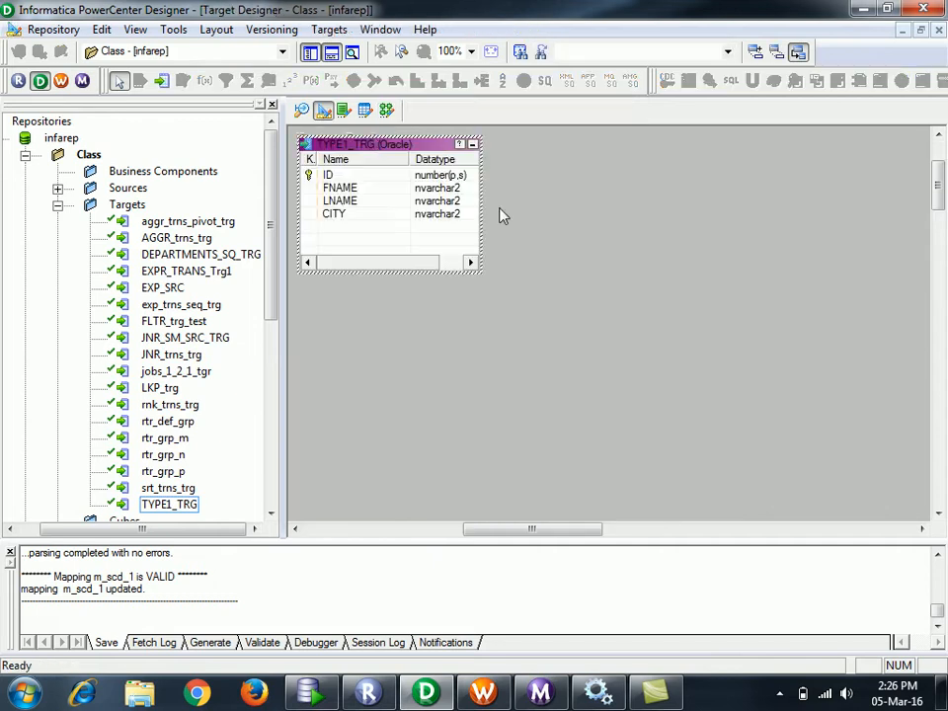
right_click(592, 186)
click(626, 209)
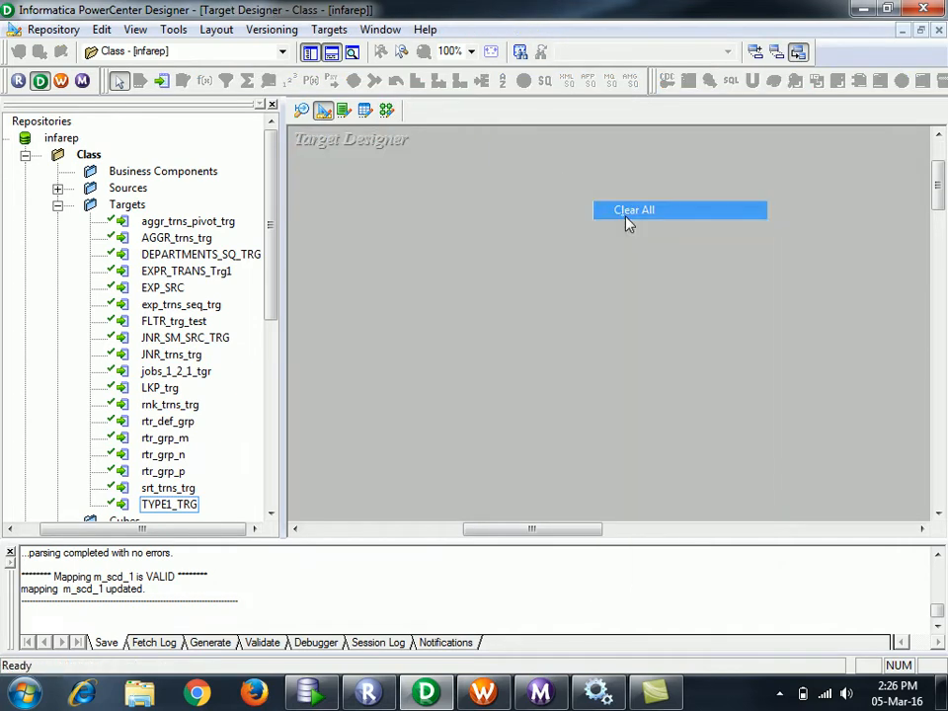
click(333, 29)
click(365, 51)
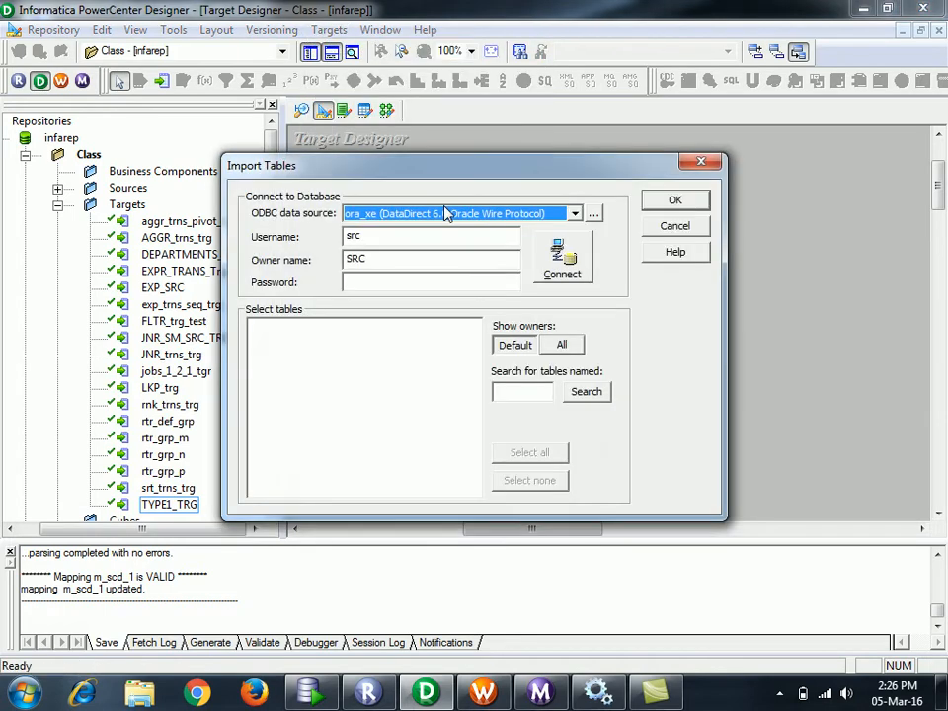
key(Tab)
text(trg)
key(Tab)
text(trg)
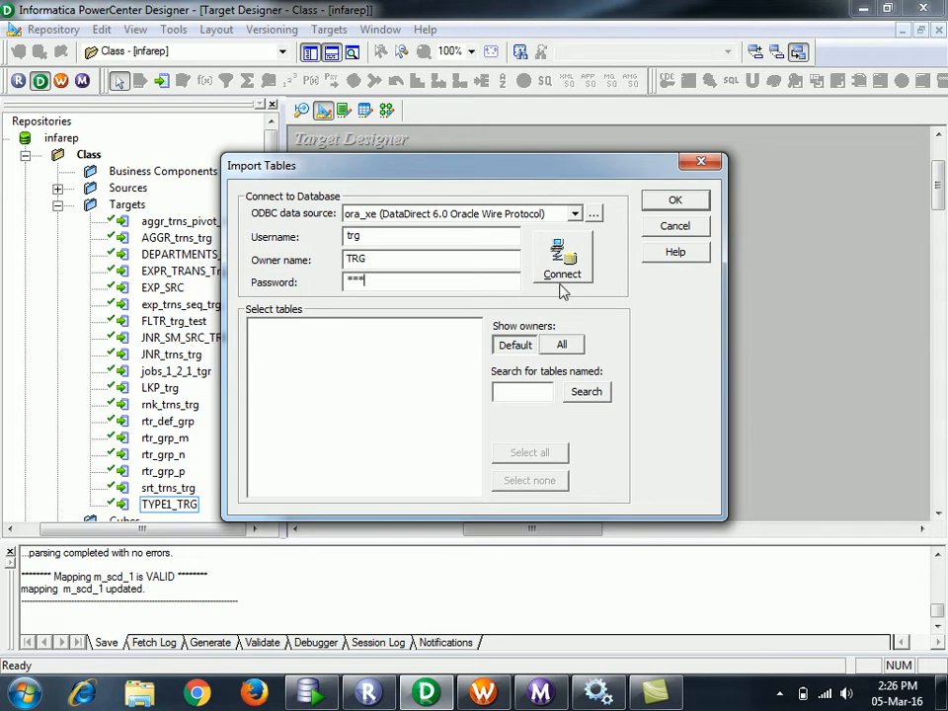
- Import the TYPE2_TRG table from the TRG schema and save the repository
click(561, 282)
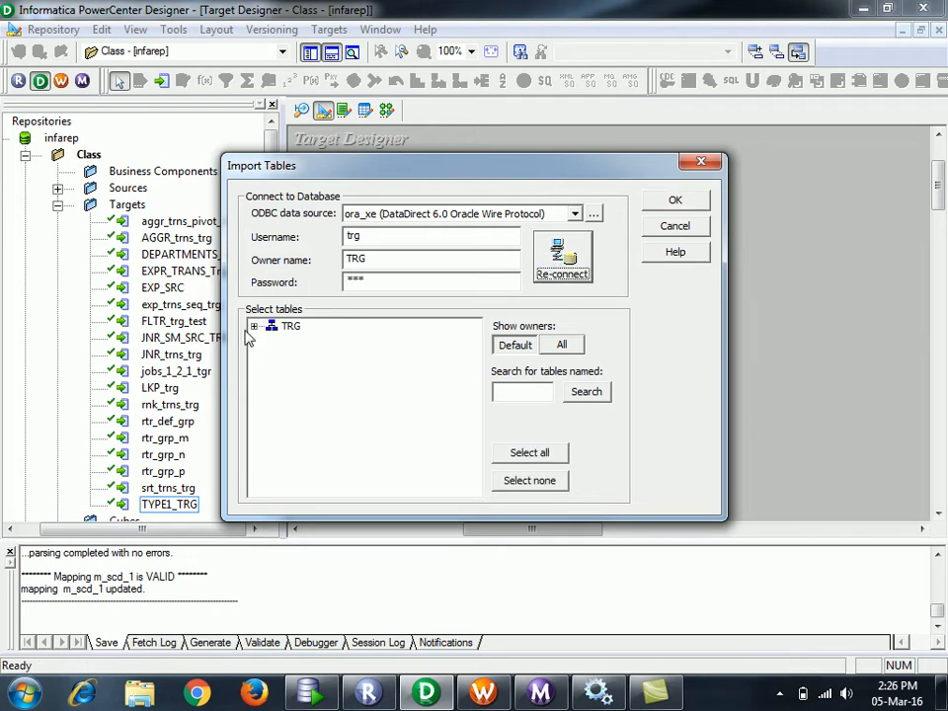
click(253, 326)
click(273, 338)
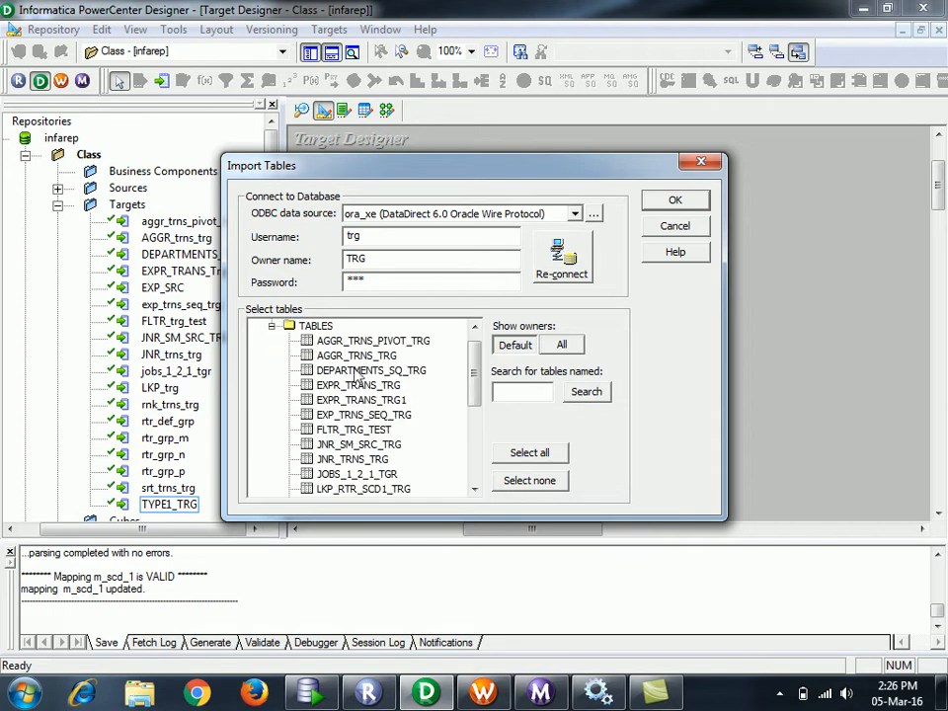
drag(474, 376, 476, 440)
click(359, 488)
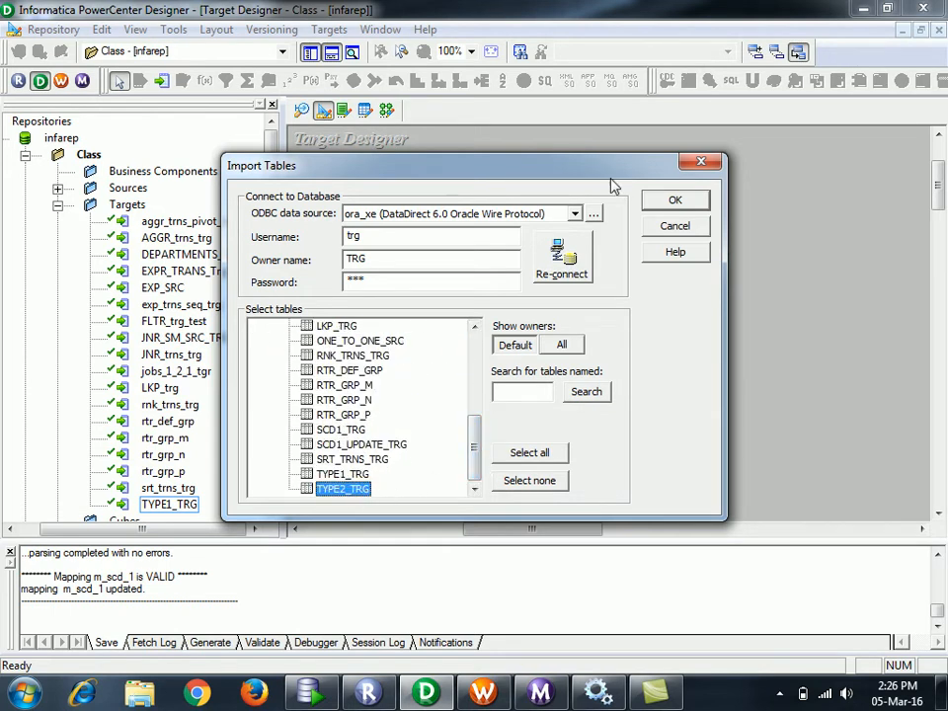
click(673, 200)
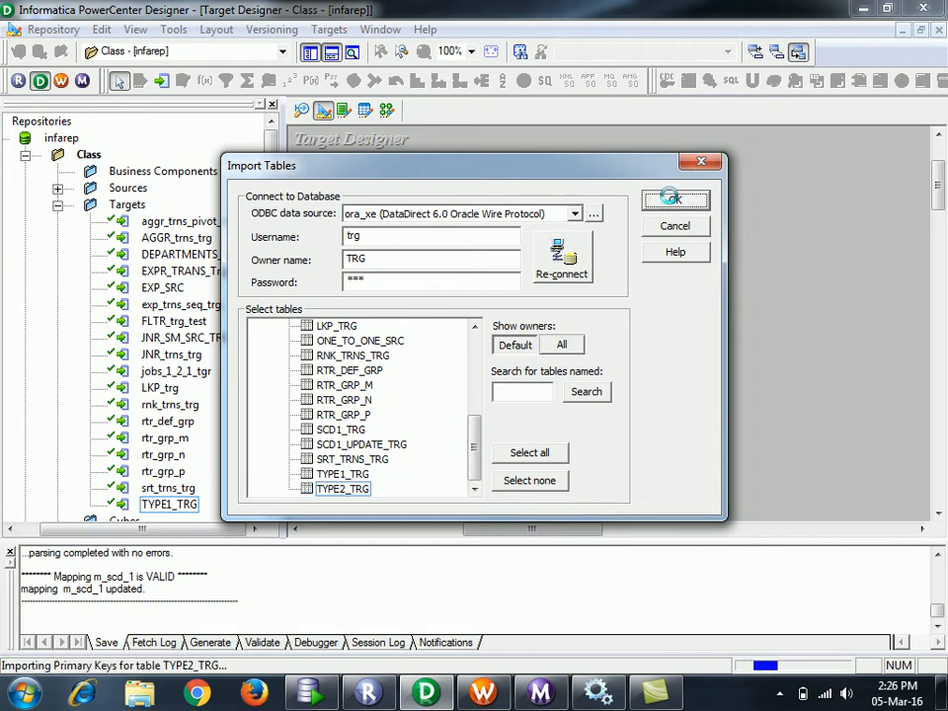
key(ctrl+s)
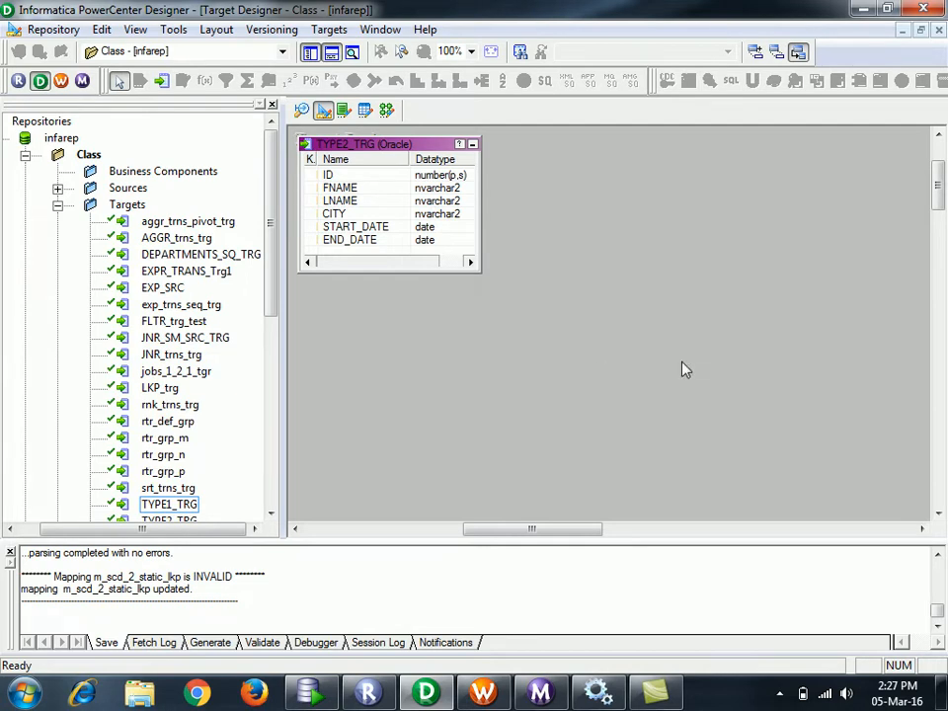
- Save the repository, then drag the TYPE2_TRG target into the m_scd_2_static_lkp mapping
key(ctrl+s)
click(622, 399)
click(386, 109)
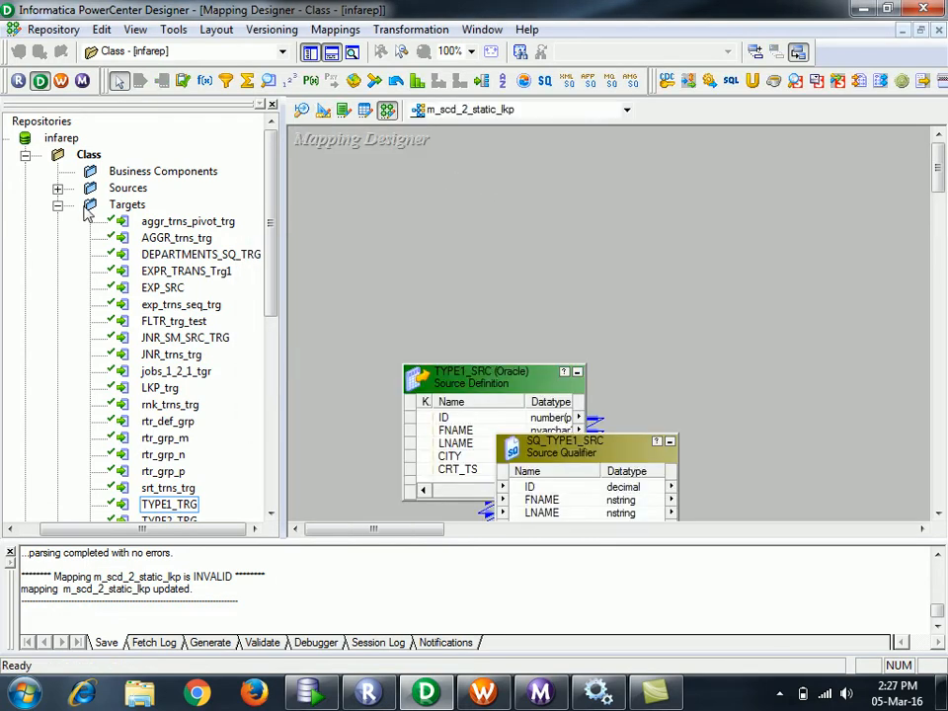
drag(273, 263, 274, 338)
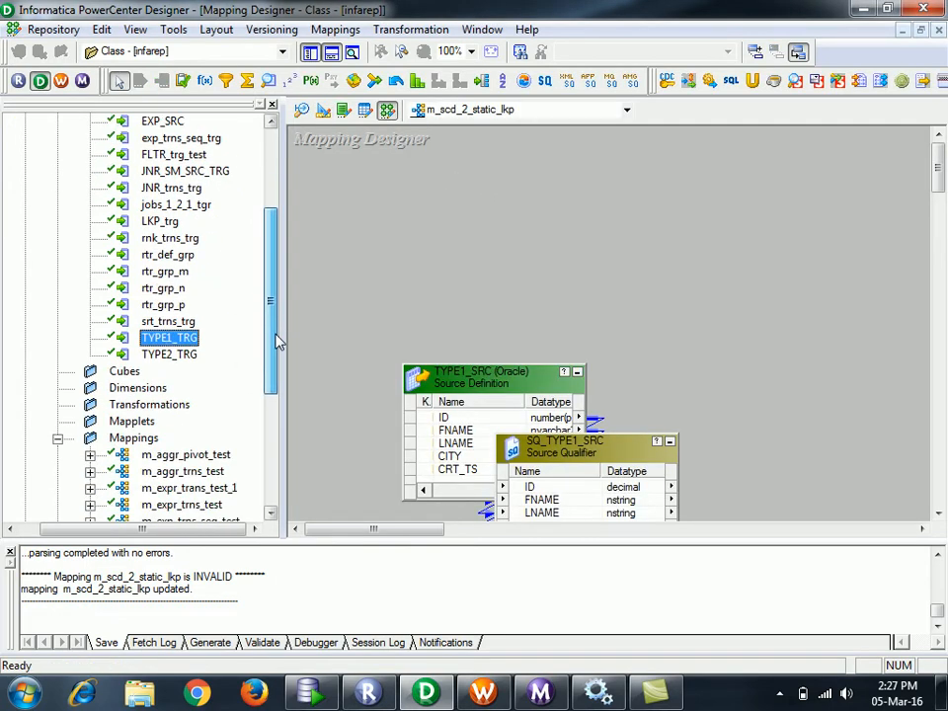
drag(191, 357, 662, 245)
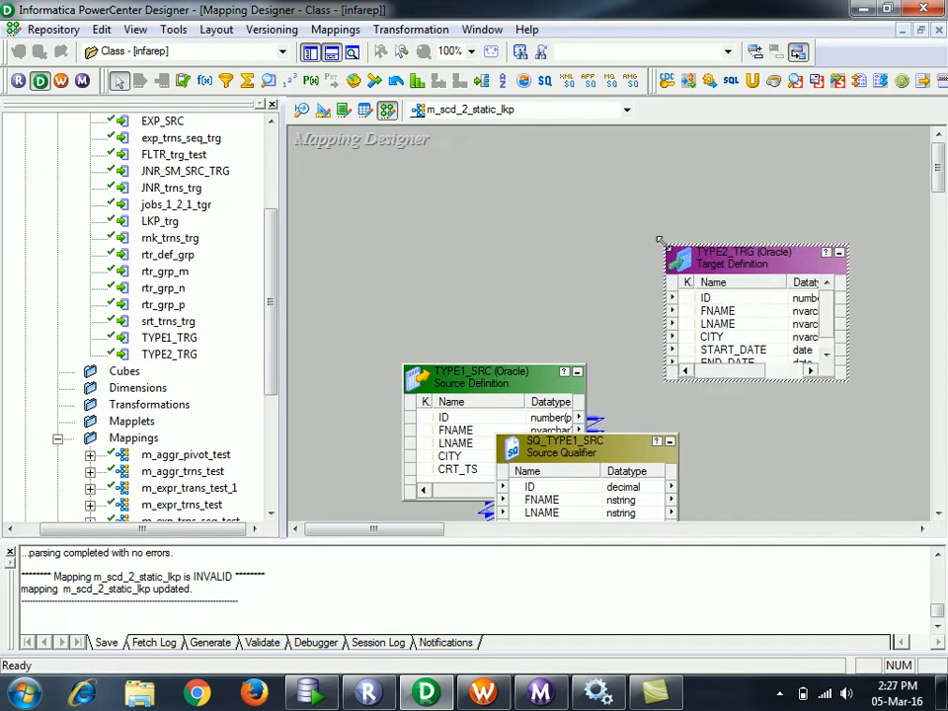
- Hide the Navigator and arrange TYPE1_SRC, SQ_TYPE1_SRC and TYPE2_TRG across the widened canvas
click(310, 51)
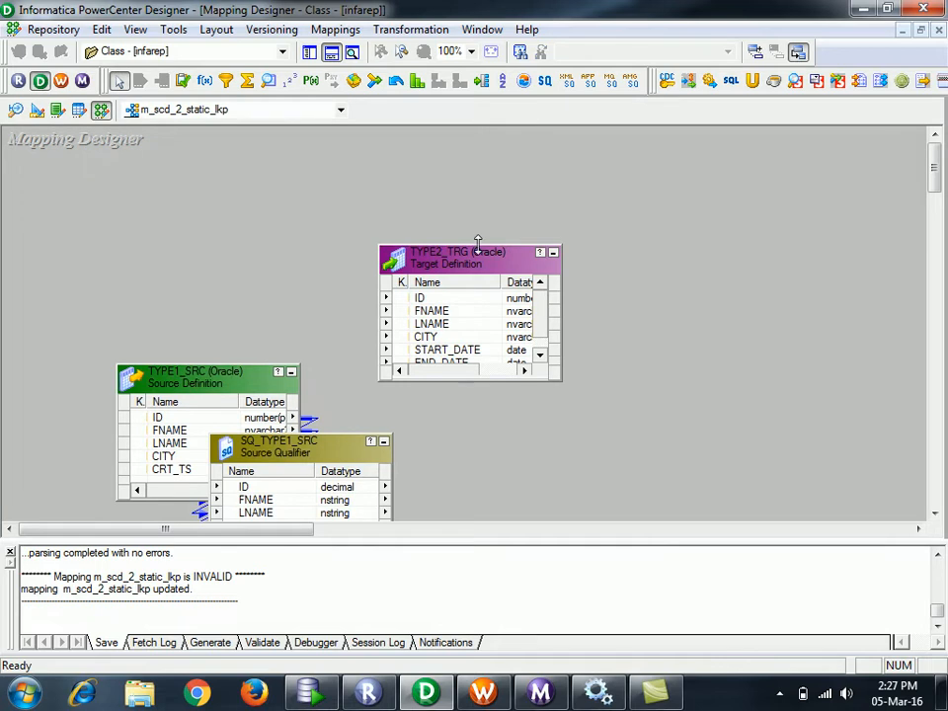
drag(430, 269, 717, 364)
drag(178, 394, 72, 290)
drag(303, 438, 390, 265)
drag(770, 362, 796, 356)
drag(301, 529, 335, 534)
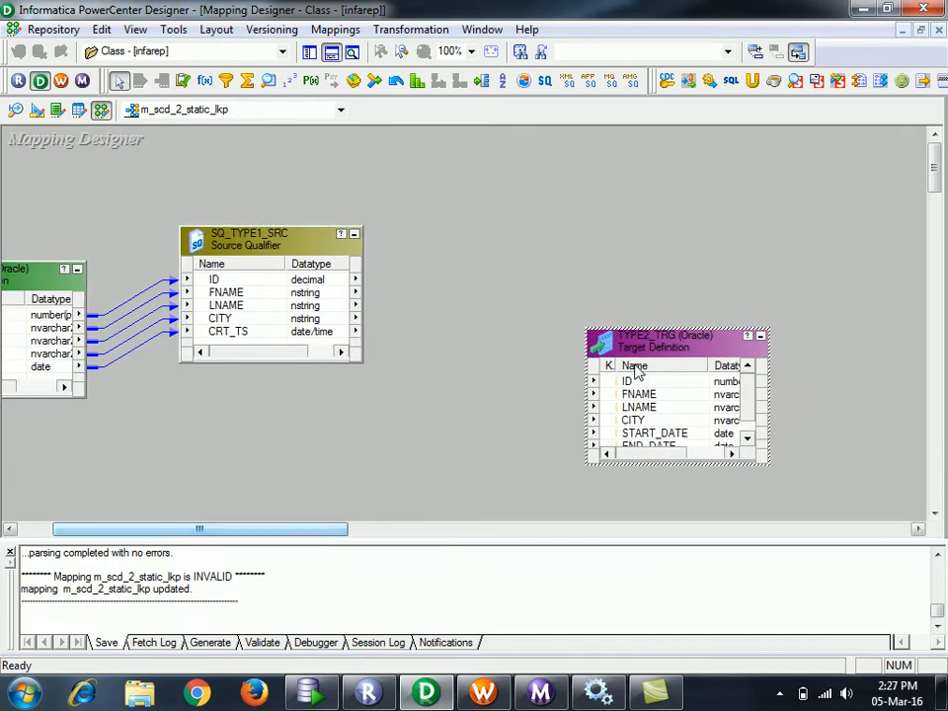
drag(649, 353, 708, 293)
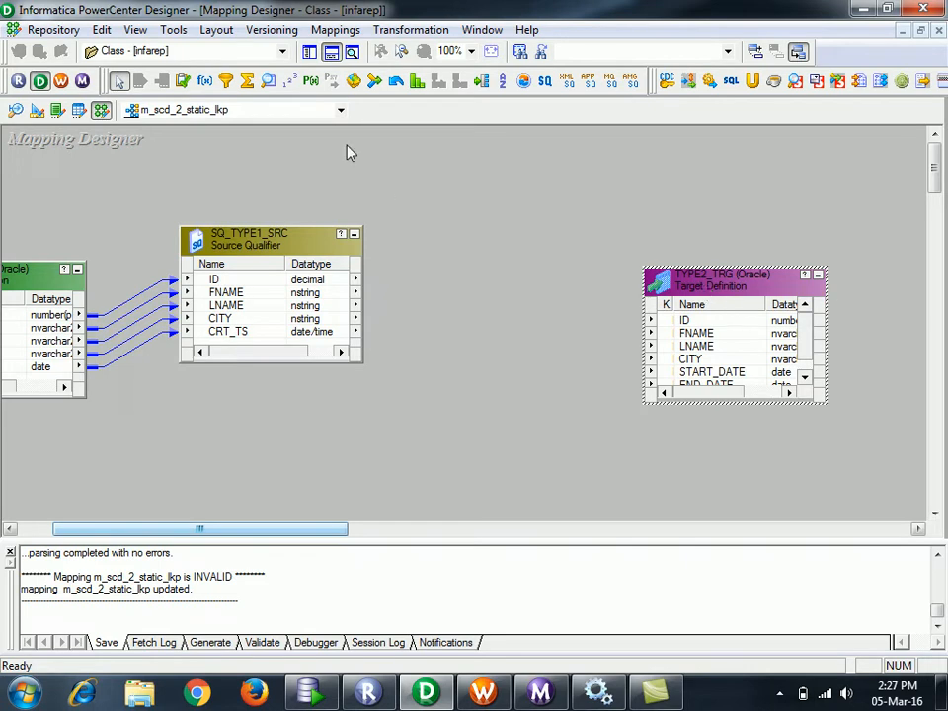
- Create the LKPTRANS lookup on TYPE2_TRG, placed above the target and enlarged to show all ports
click(352, 53)
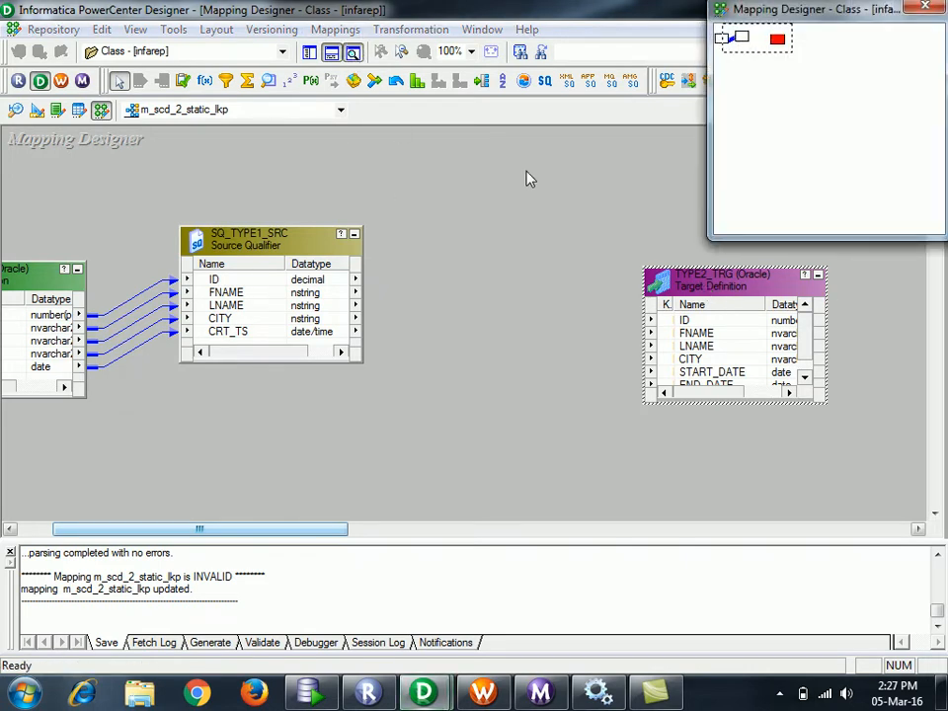
click(931, 6)
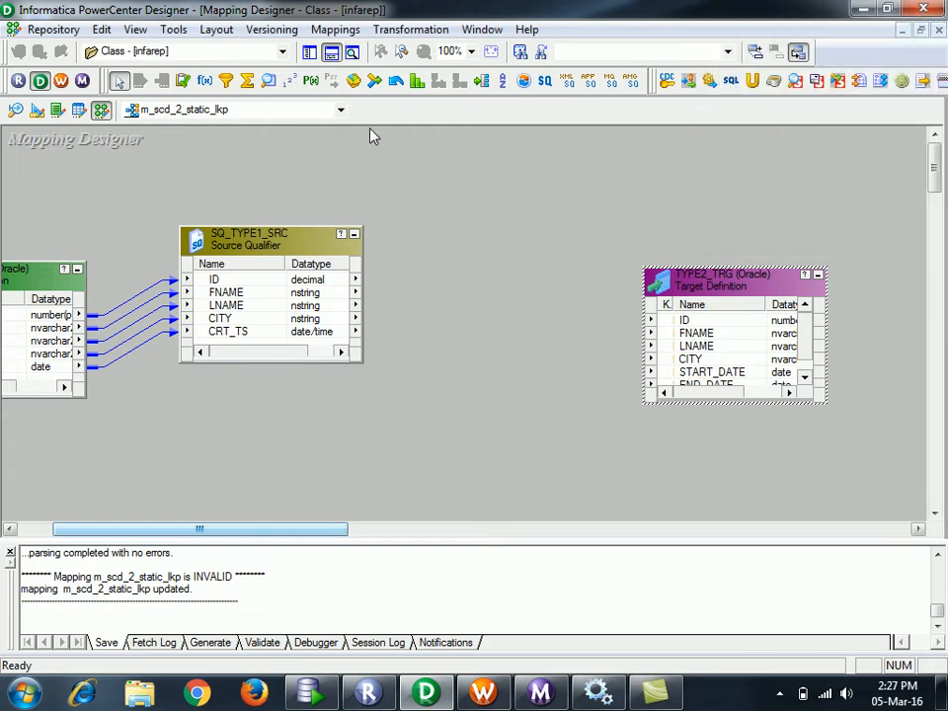
click(269, 80)
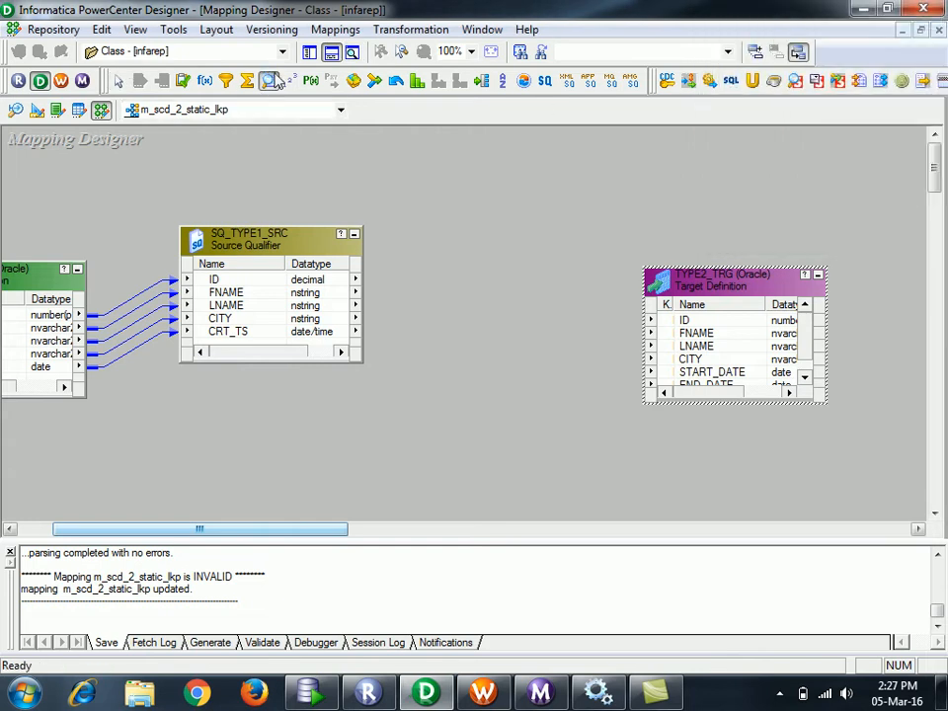
click(516, 184)
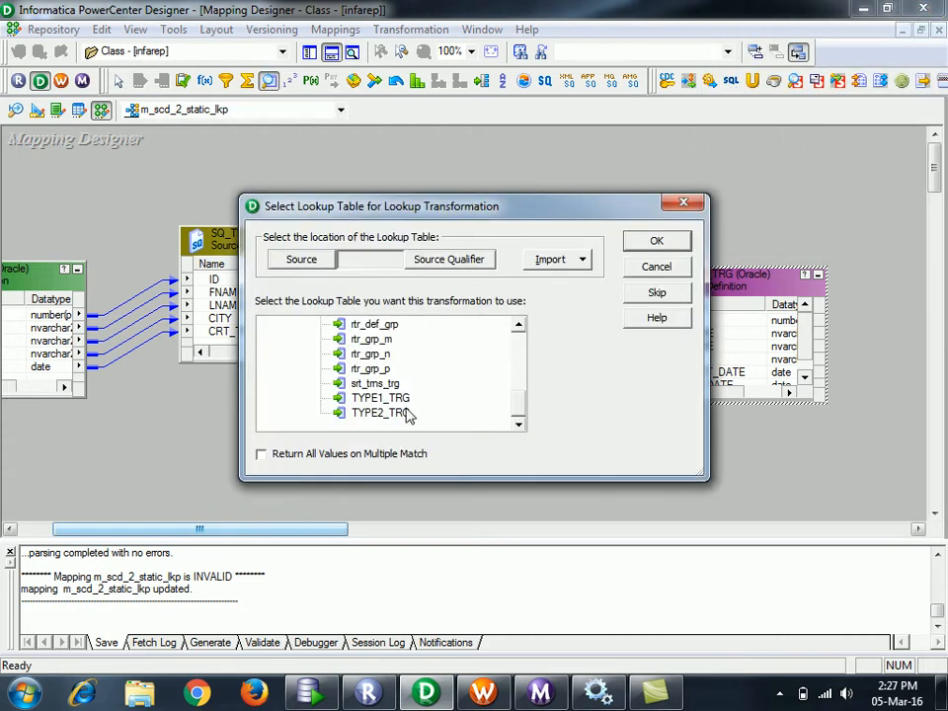
click(399, 412)
click(652, 243)
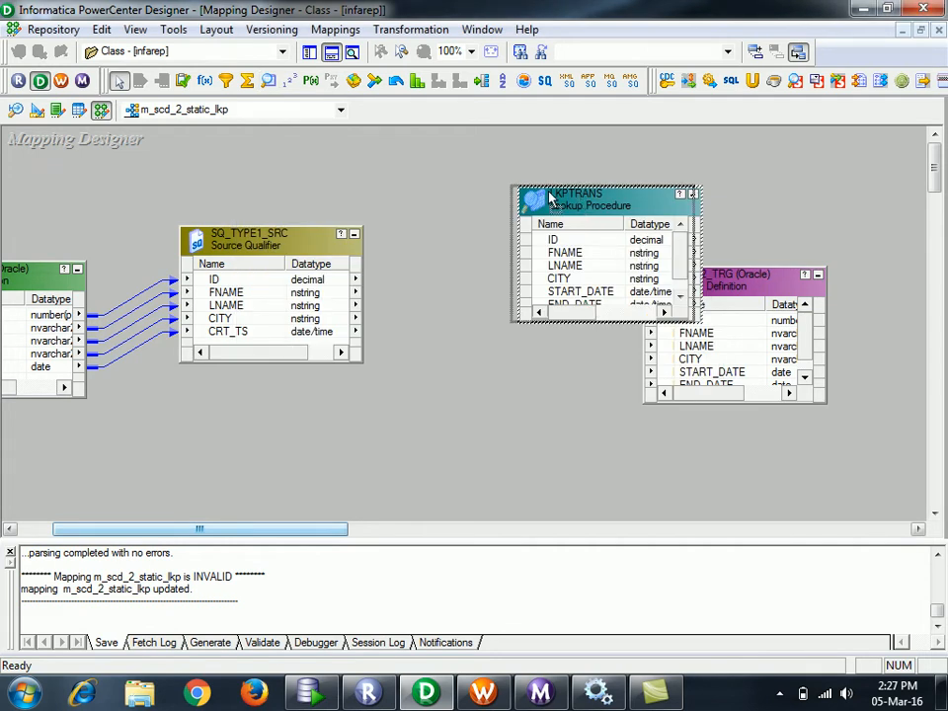
drag(602, 203, 540, 173)
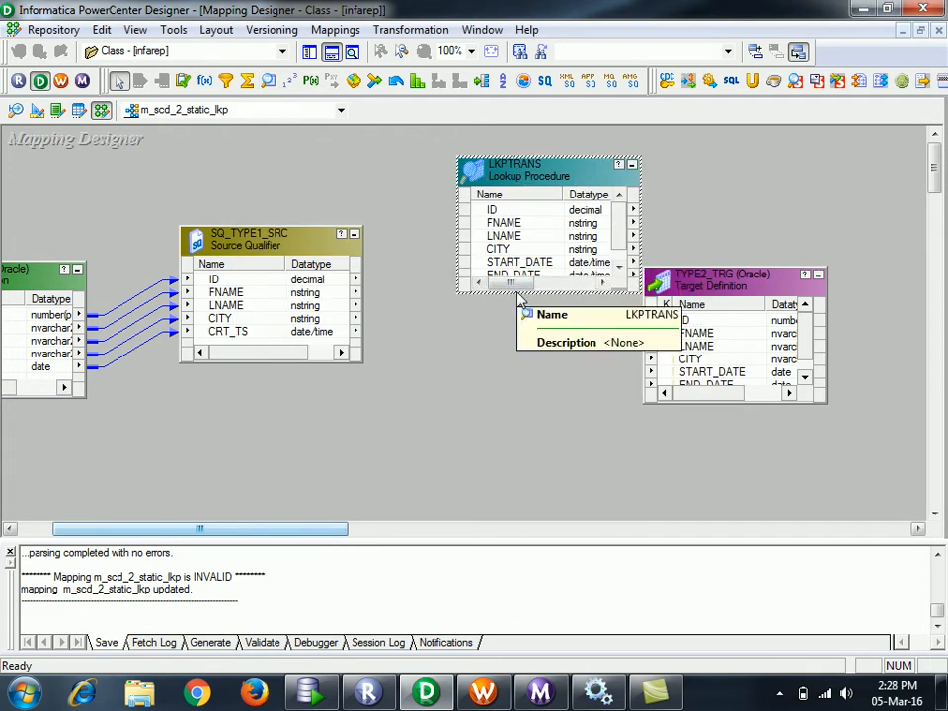
drag(515, 293, 515, 327)
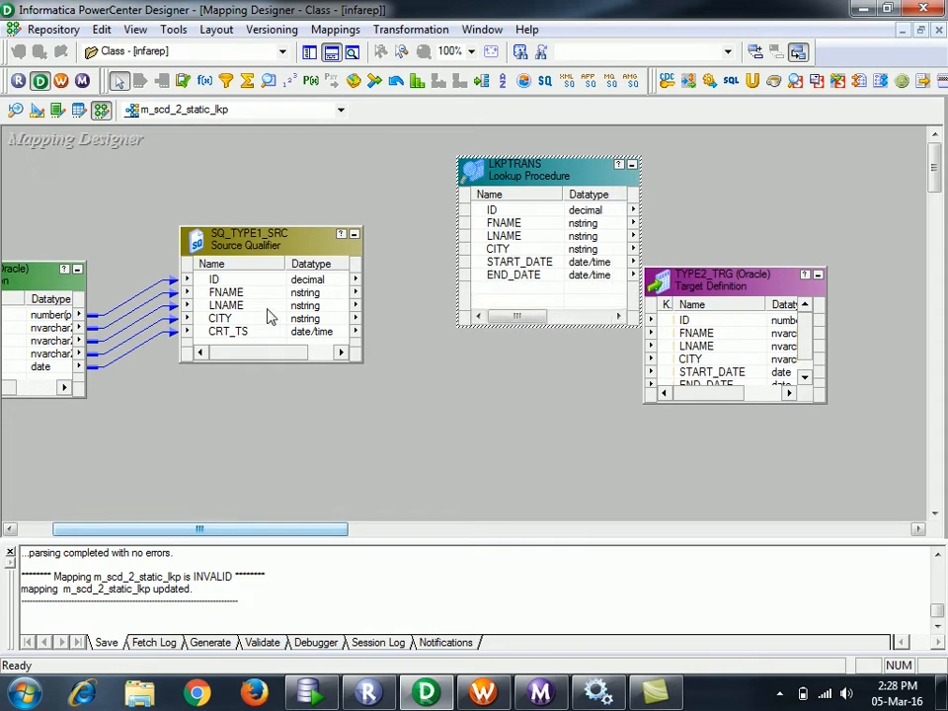
- Delete the START_DATE port from LKPTRANS, leaving ID, FNAME, LNAME, CITY and END_DATE, then show the desktop
double_click(504, 181)
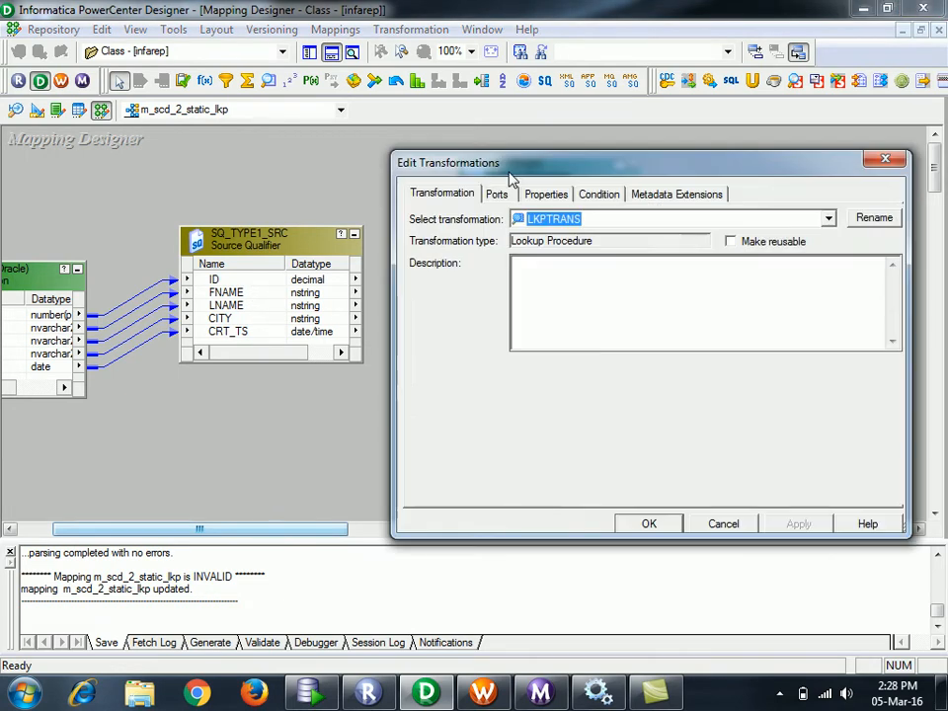
click(496, 193)
drag(635, 178, 471, 166)
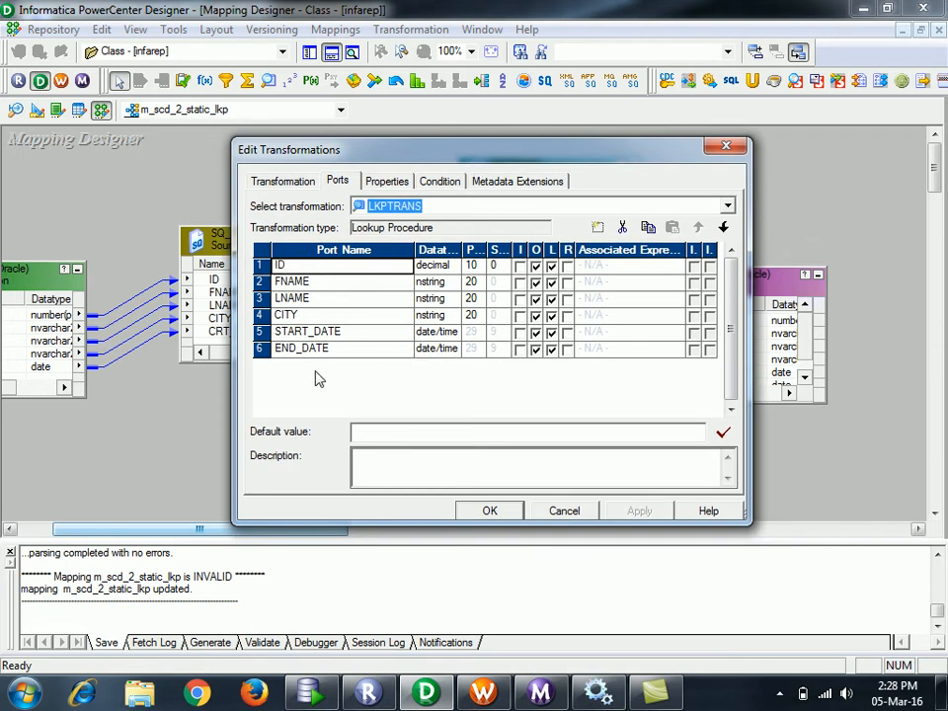
click(260, 333)
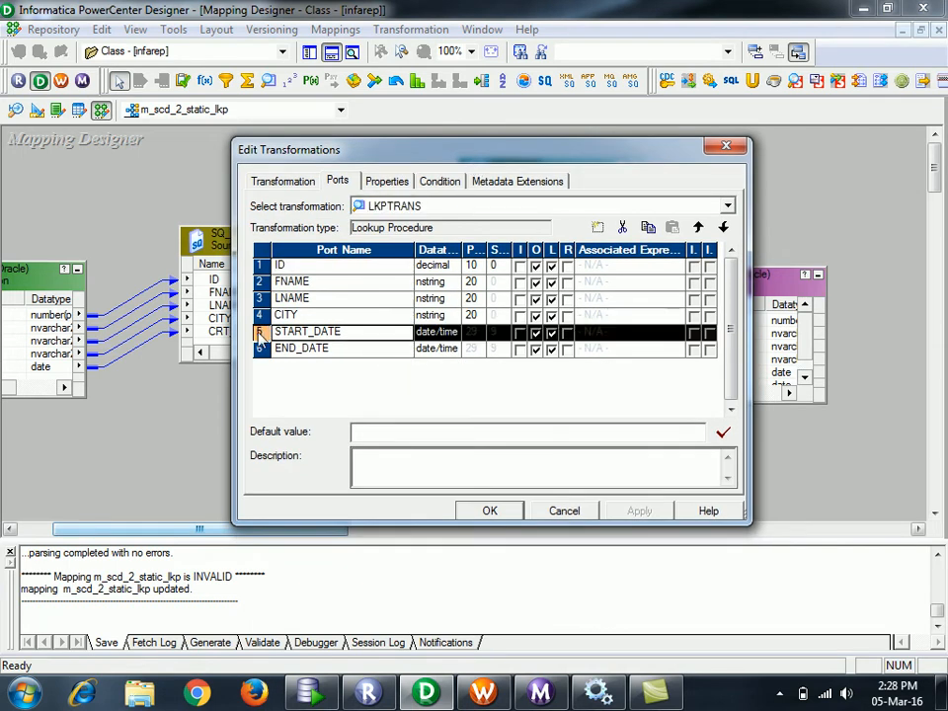
click(623, 229)
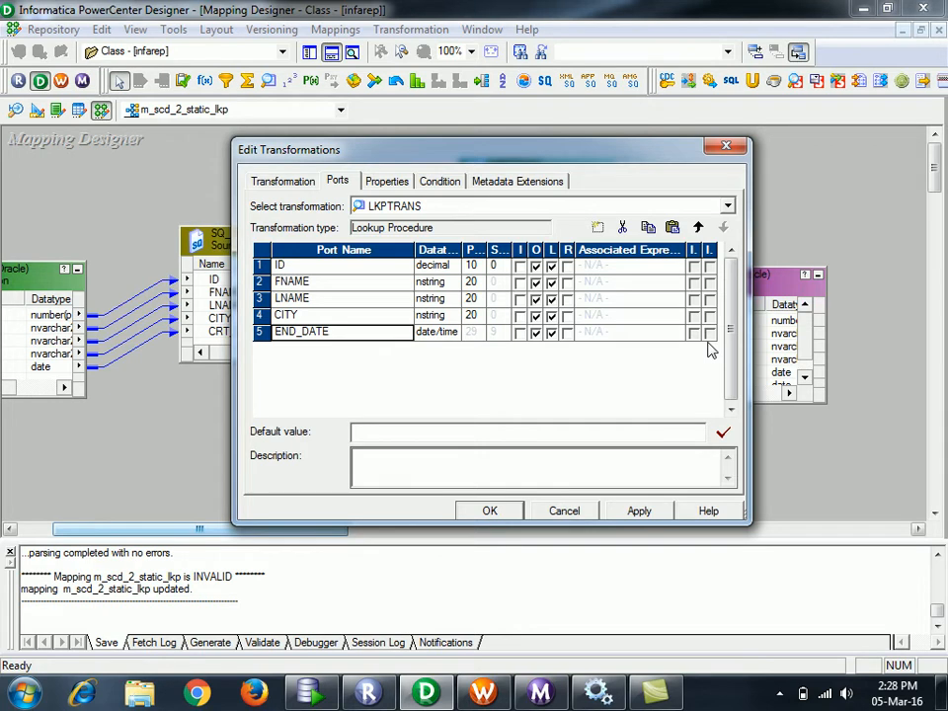
click(945, 695)
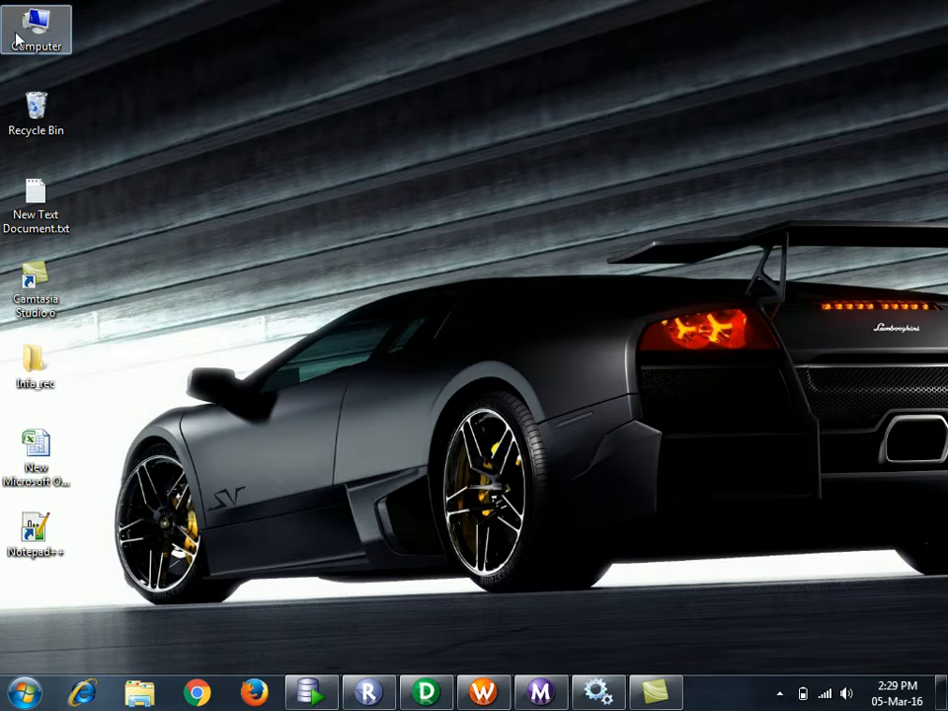
- Browse to Local Disk (F:) > SQL study > ppt's and open Data Warehousing(classs).pptx
click(16, 38)
double_click(16, 38)
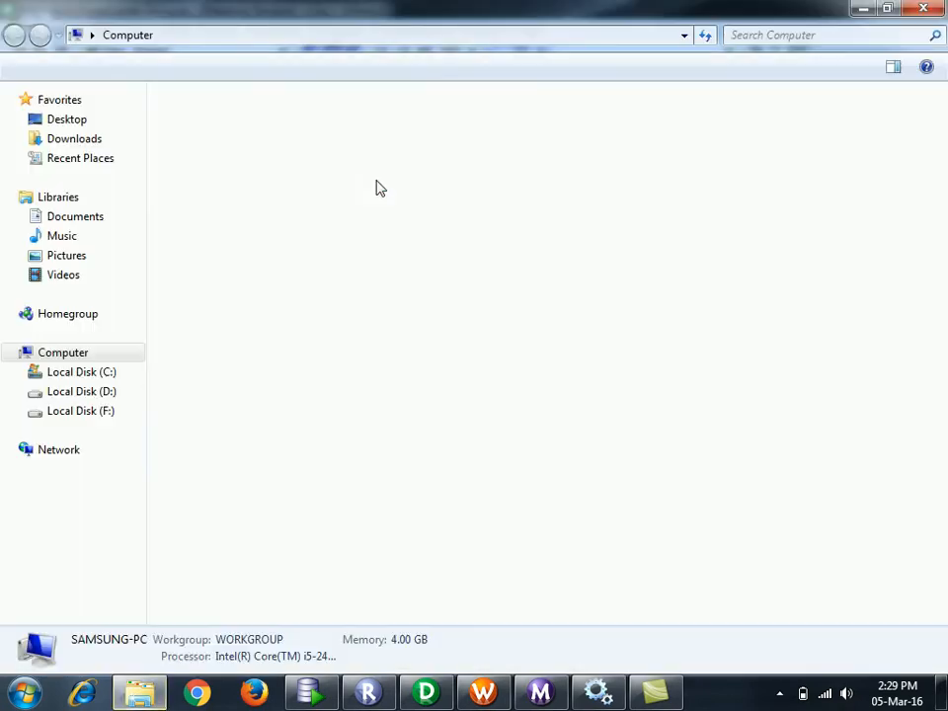
double_click(817, 142)
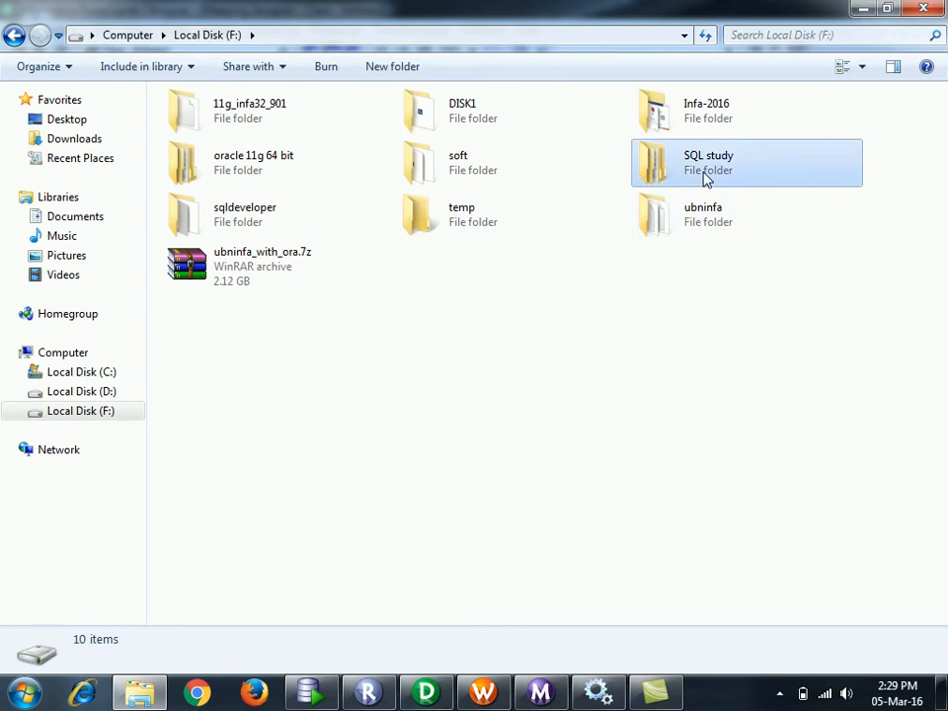
double_click(705, 180)
click(312, 166)
double_click(312, 165)
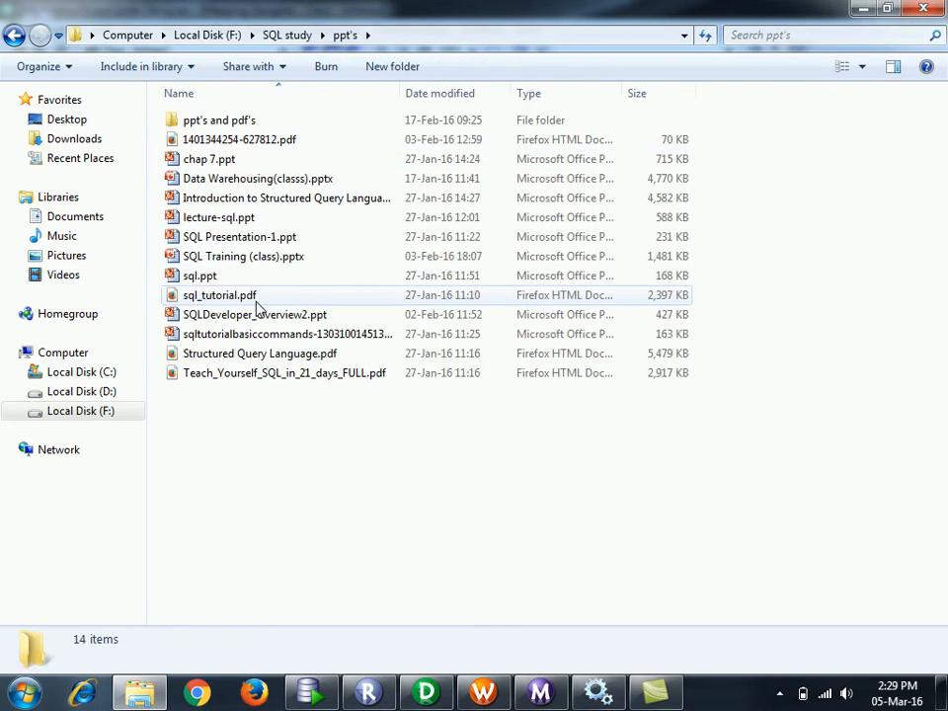
click(276, 183)
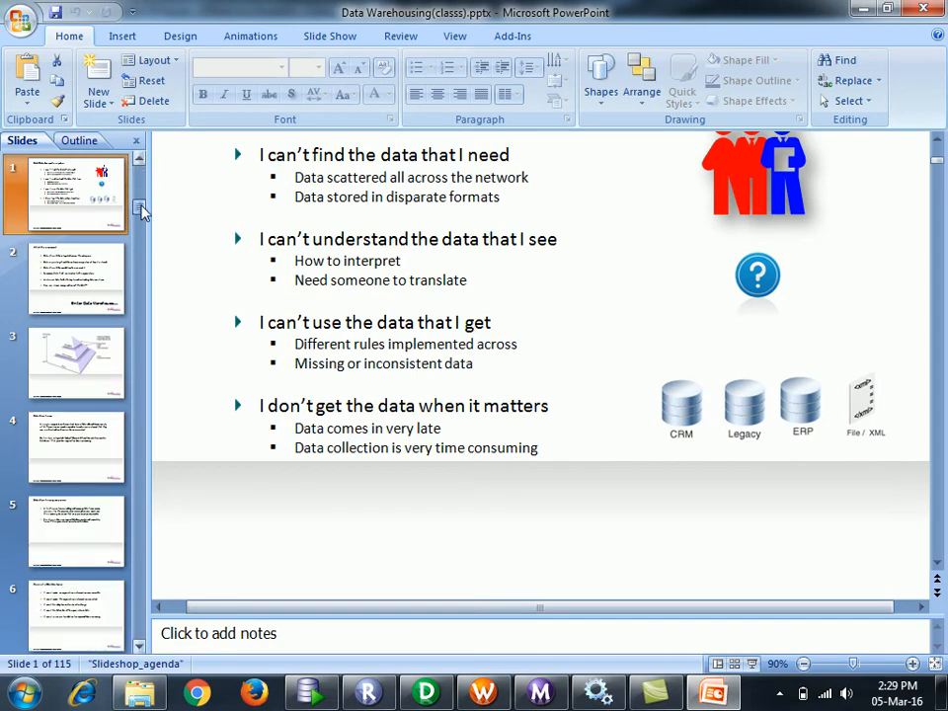
- Jump to slide 61 of the Data Warehousing deck and page forward to the attribute hierarchy slide
drag(141, 199, 144, 221)
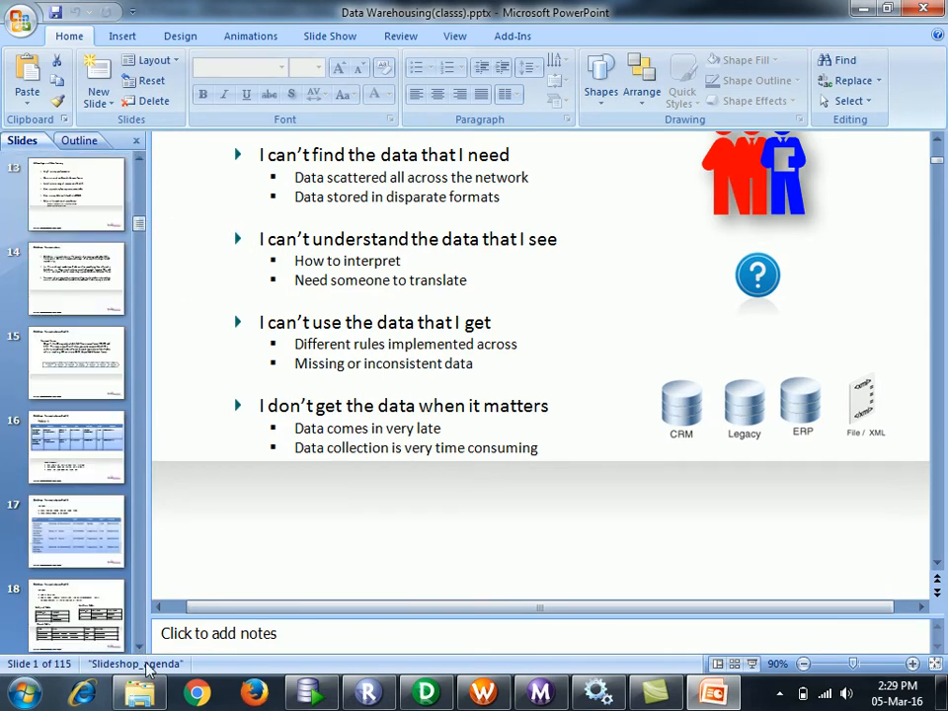
drag(140, 649, 139, 648)
click(69, 388)
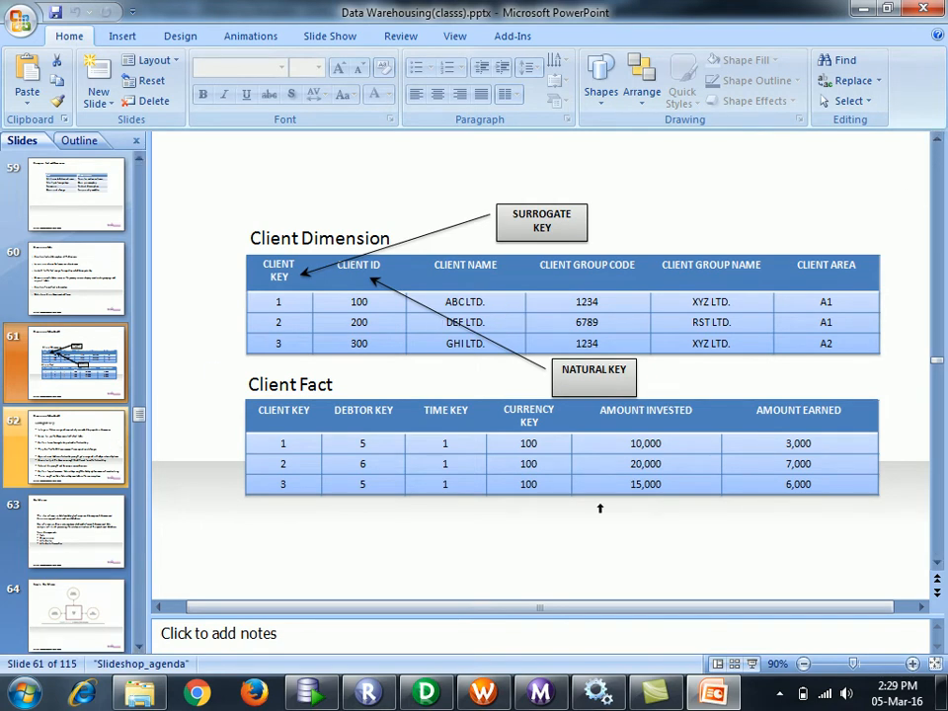
click(64, 446)
key(Down)
key(Down)
key(Down)
key(Down)
key(Down)
key(Down)
key(Down)
key(Down)
key(Down)
key(Down)
key(Down)
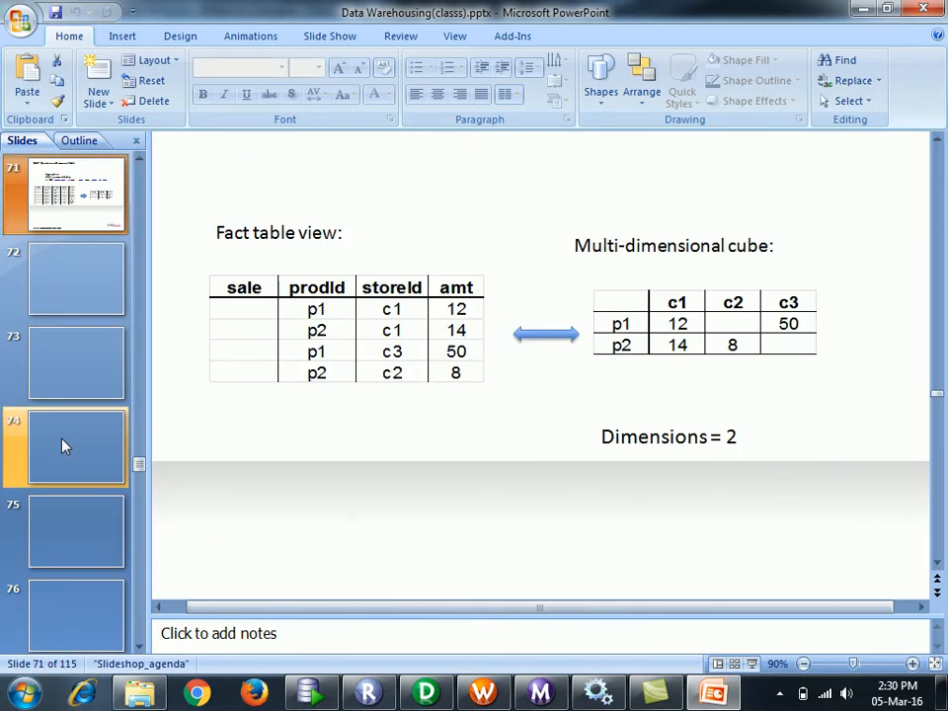
key(Down)
key(Down)
key(Down)
key(Down)
key(Down)
key(Down)
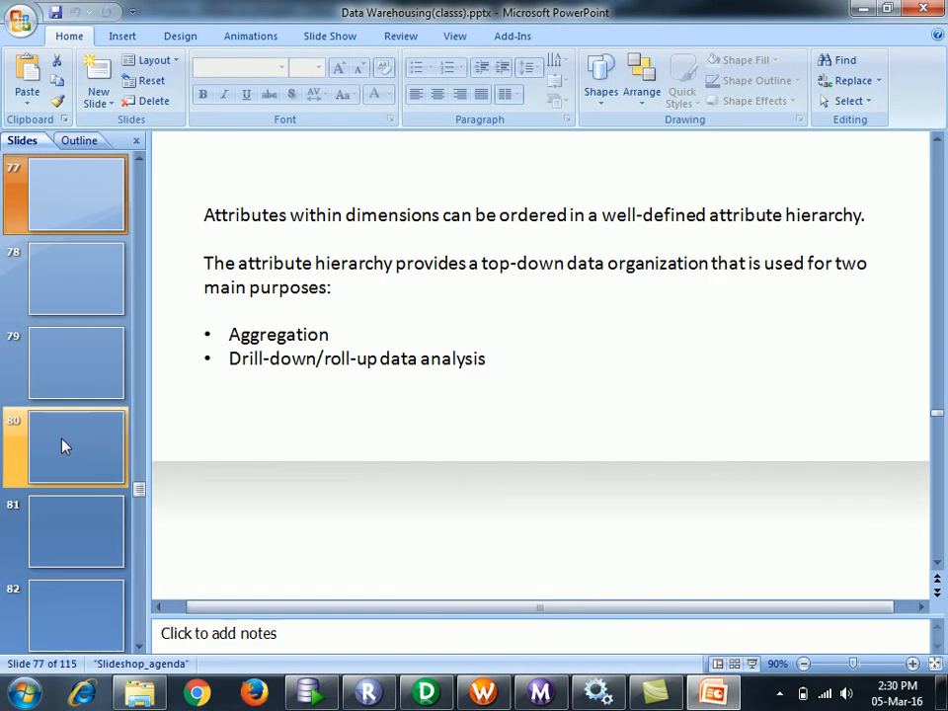
key(Down)
key(Down)
key(Down)
key(Down)
key(Down)
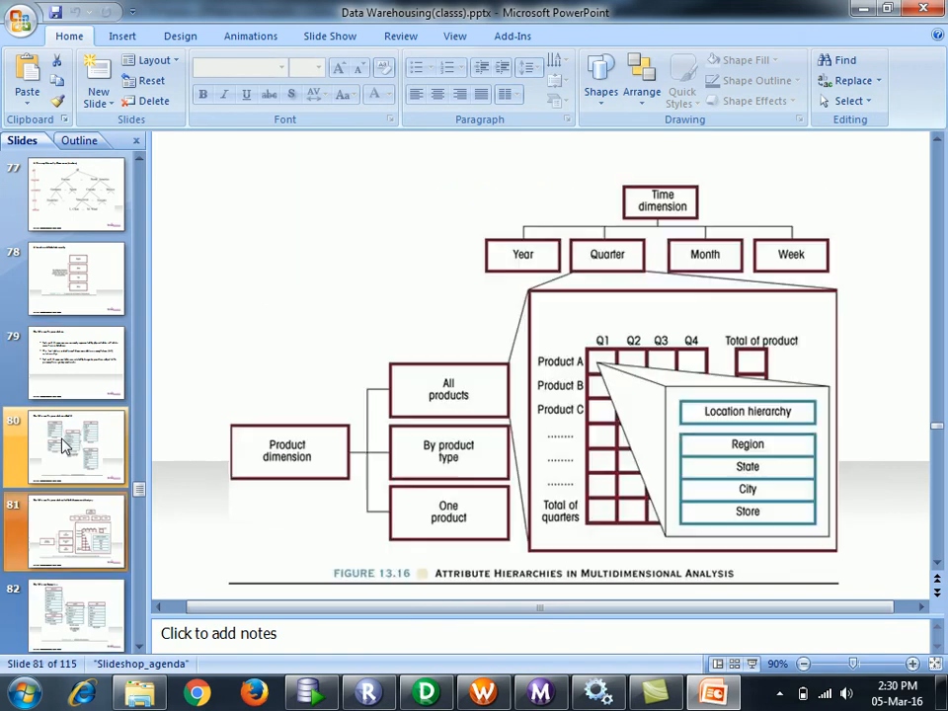
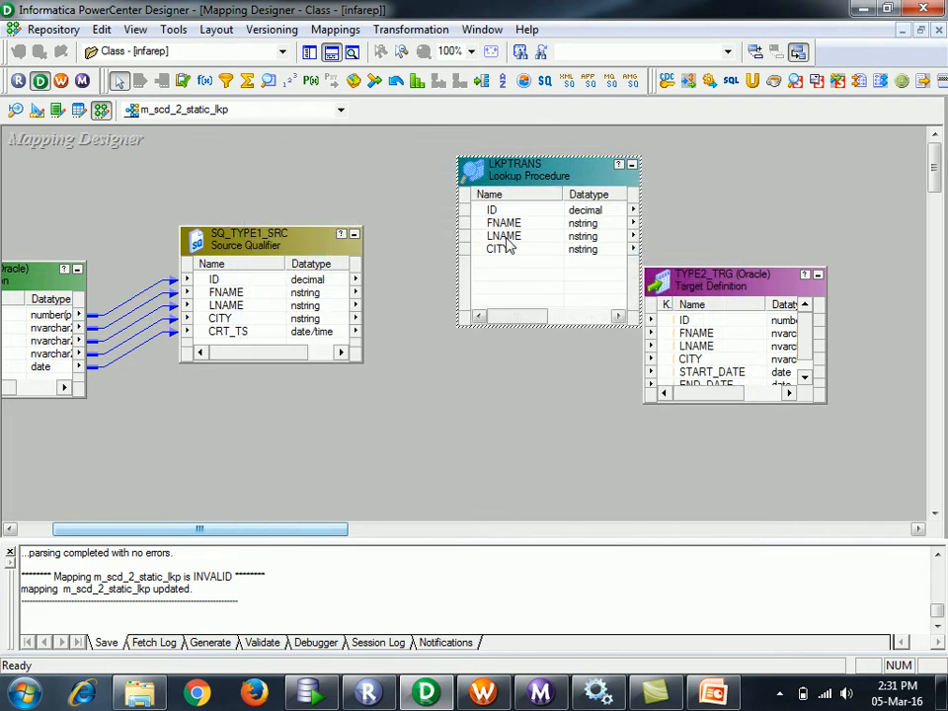
- Move the TYPE2_TRG target lower and to the right on the canvas, clear of LKPTRANS
click(246, 286)
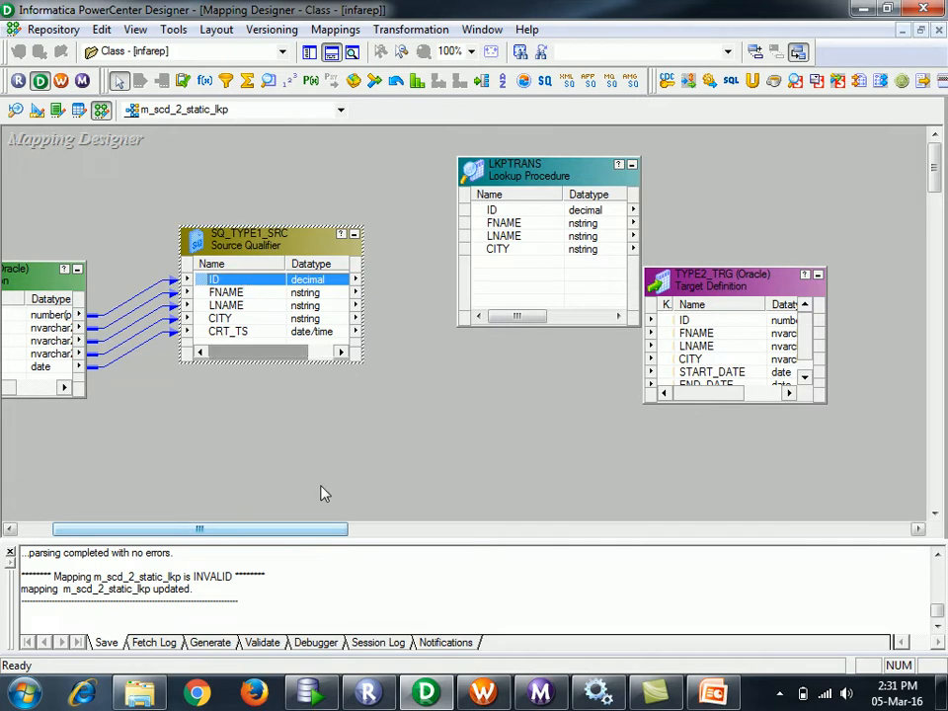
drag(309, 538, 287, 537)
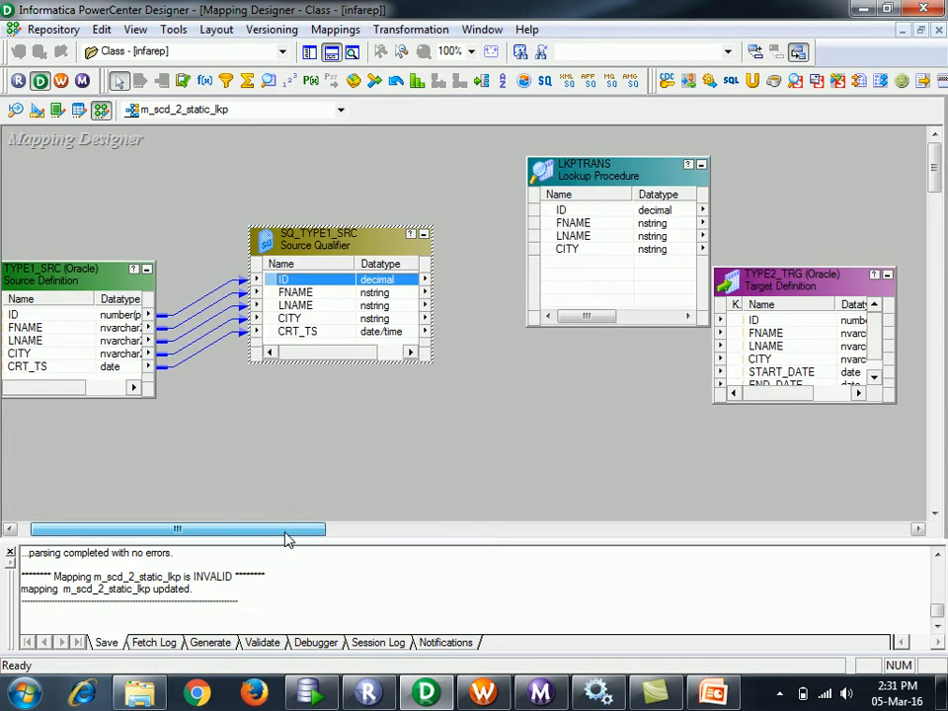
drag(808, 285, 830, 344)
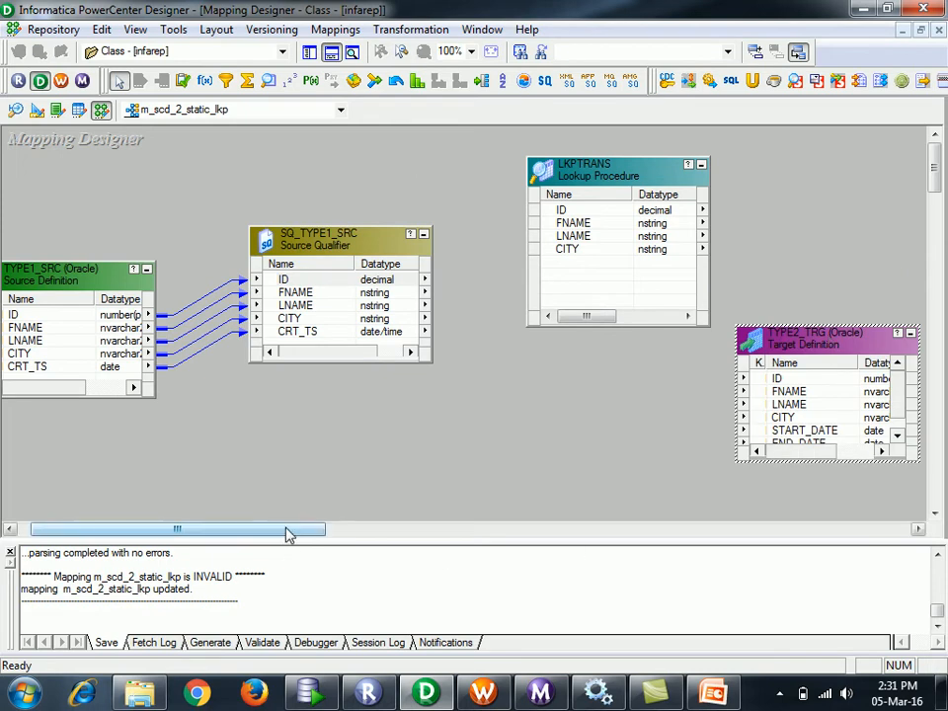
drag(288, 534, 324, 534)
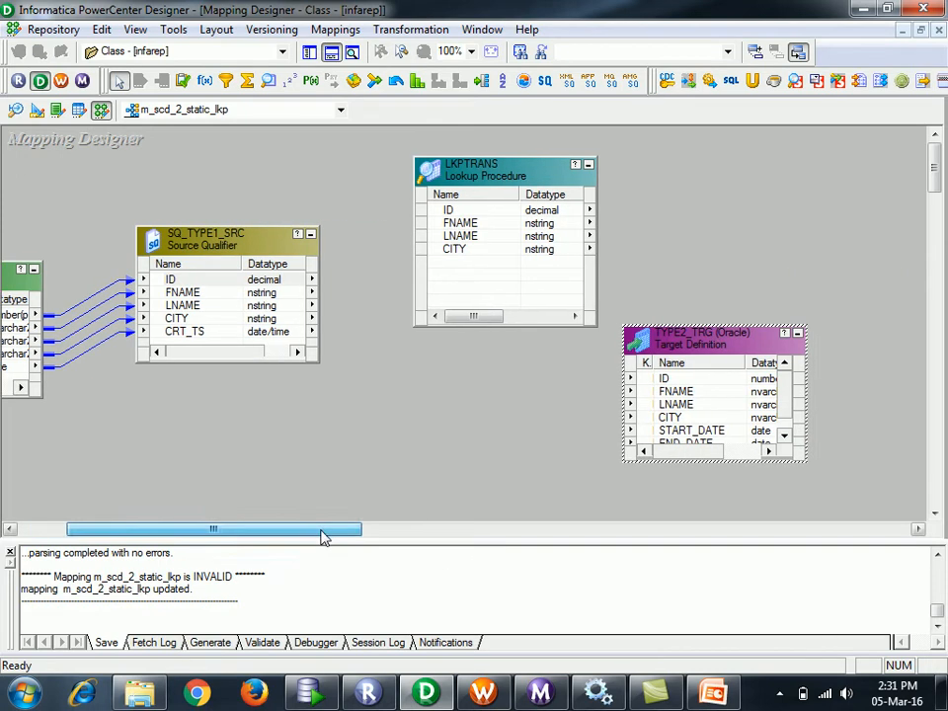
- In SQL Developer, copy the ALTER TABLE TYPE1_SRC statement from the src worksheet into trg
click(311, 691)
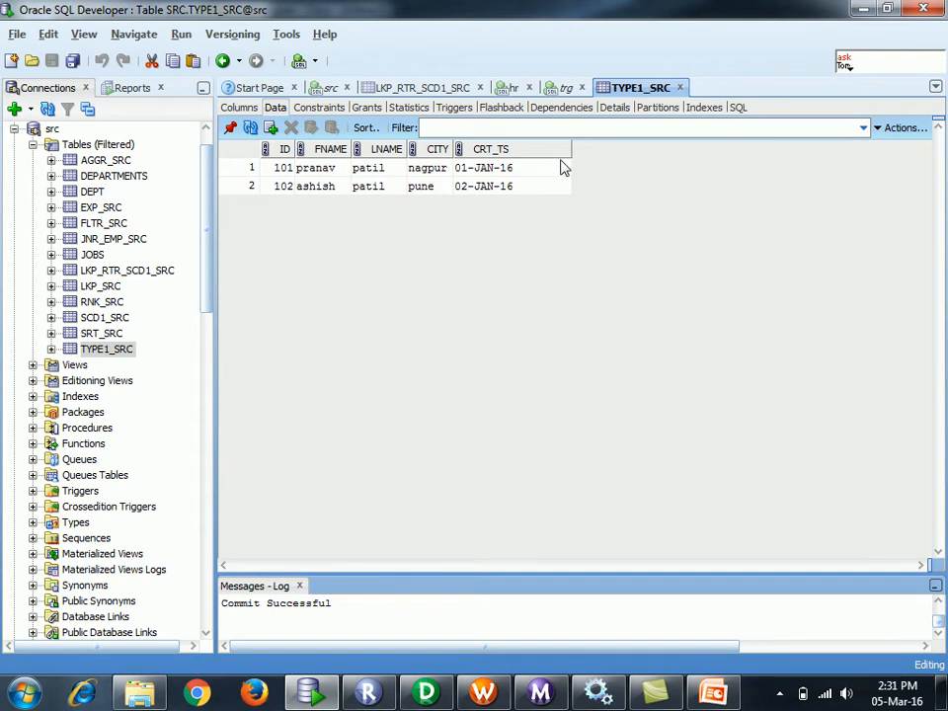
click(566, 87)
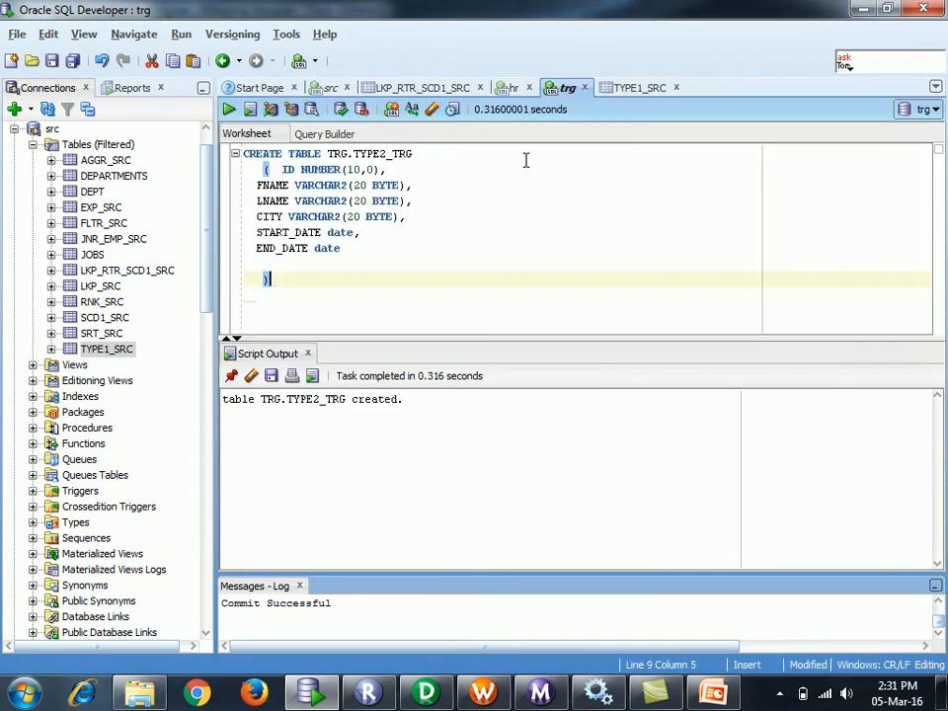
click(428, 173)
click(346, 312)
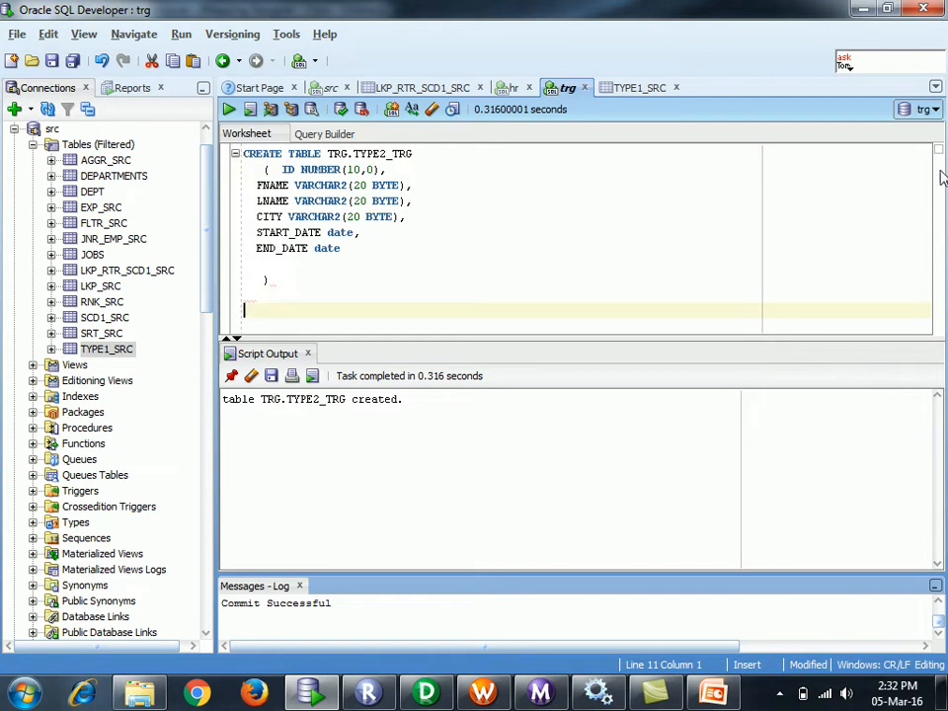
click(510, 88)
click(331, 88)
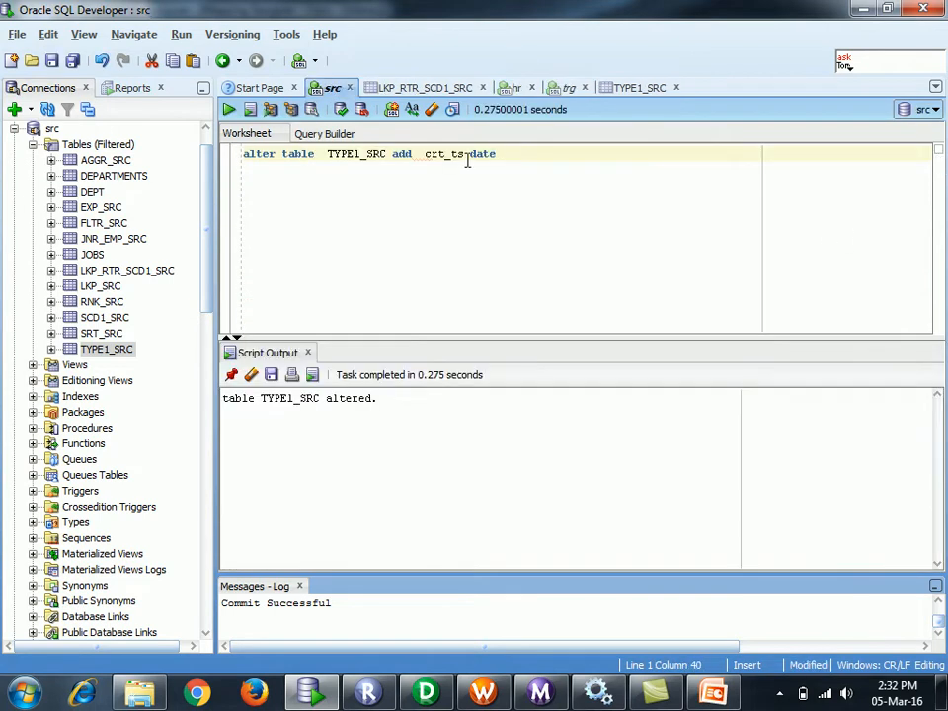
drag(504, 156, 243, 148)
key(ctrl+c)
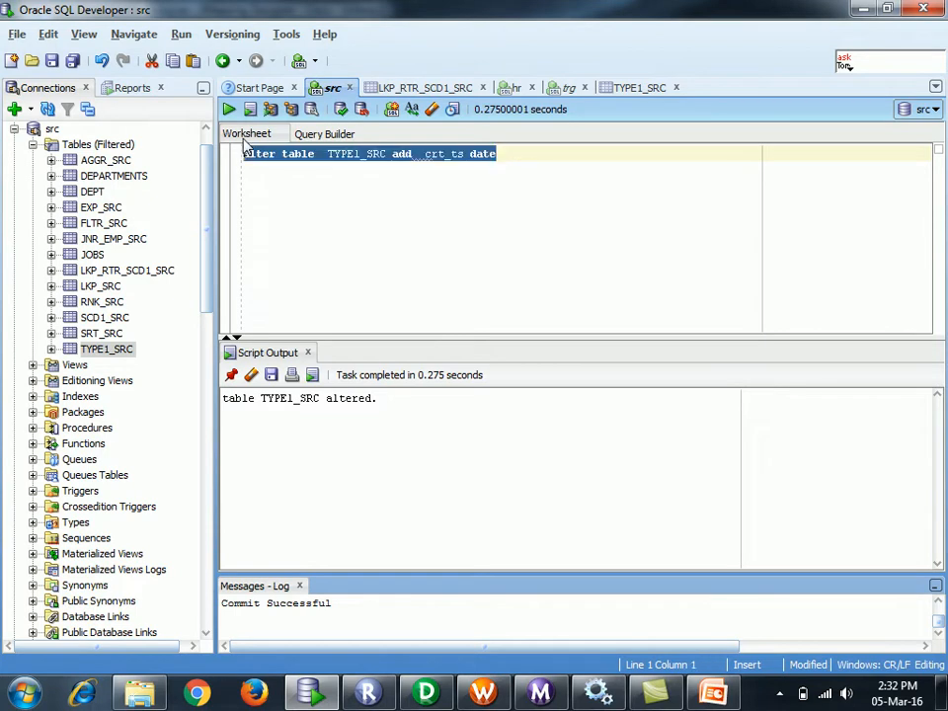
click(633, 87)
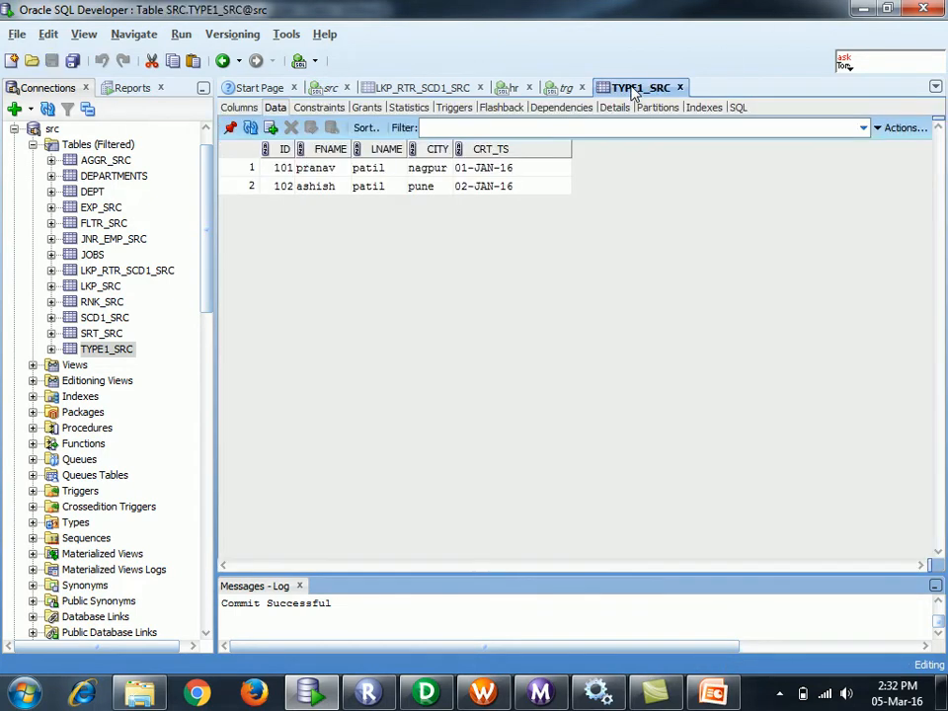
click(563, 88)
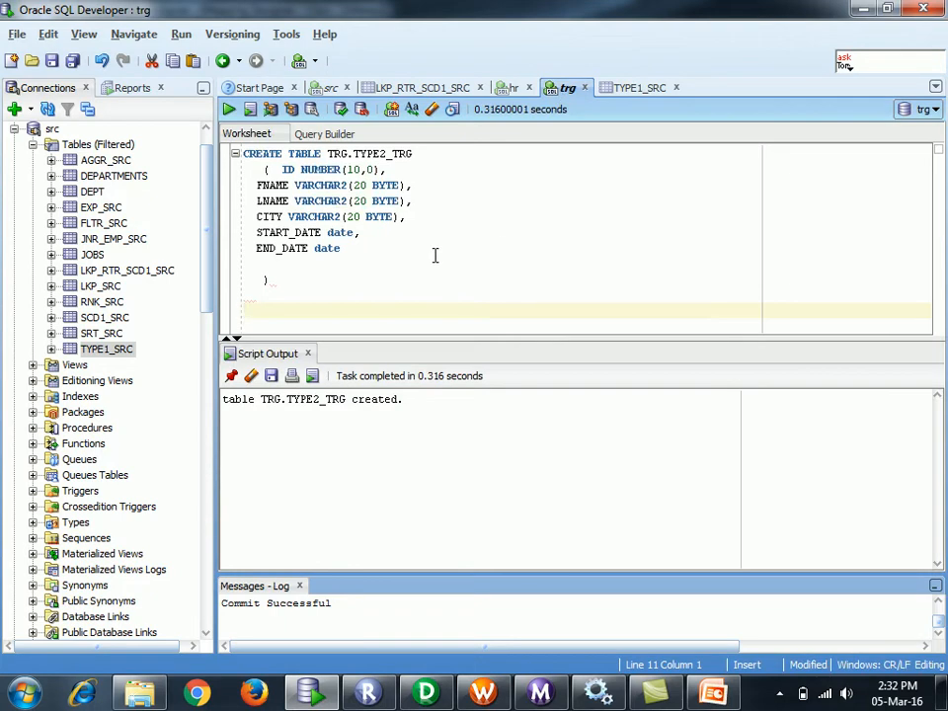
key(Return)
key(Return)
key(ctrl+v)
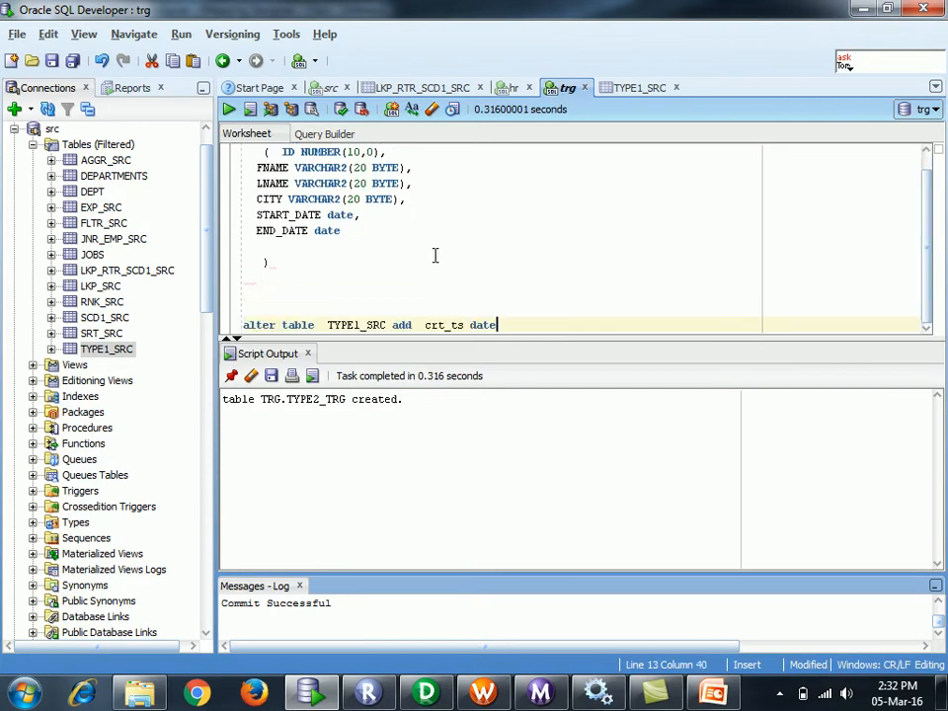
- Change the pasted statement's table name from TYPE1_SRC to TYPE2_trg
click(385, 324)
key(BackSpace)
key(BackSpace)
key(BackSpace)
key(BackSpace)
key(BackSpace)
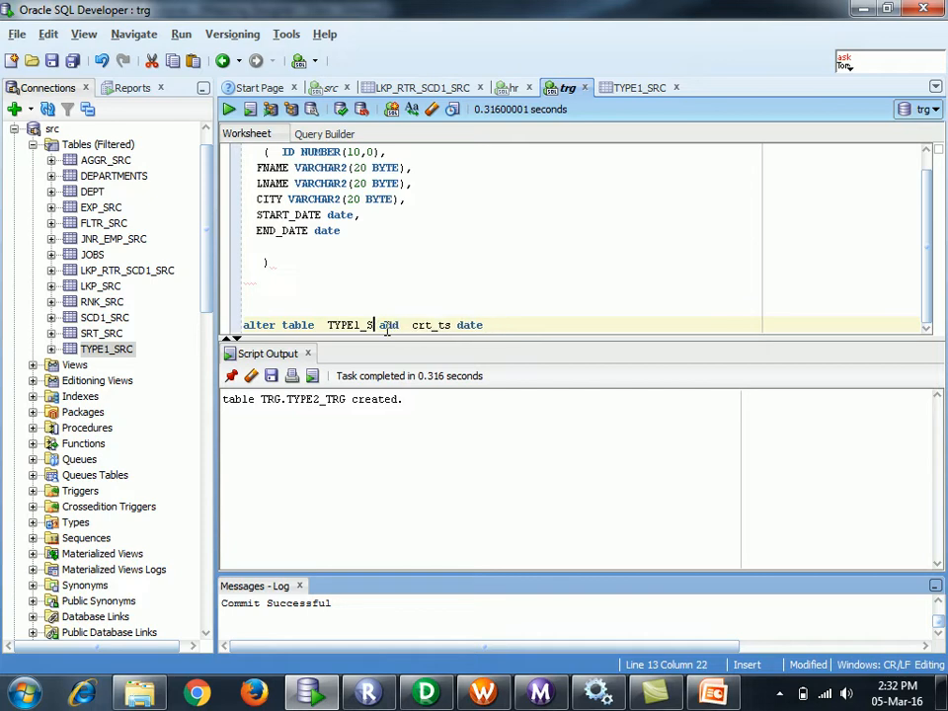
text(2_trg)
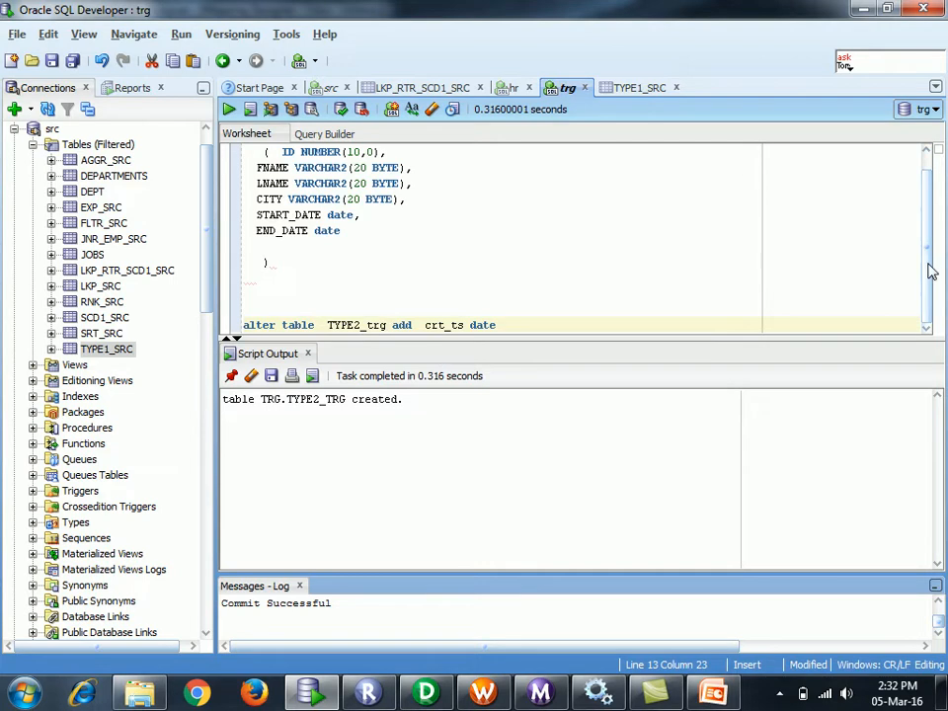
scroll(918, 211, up, 1)
scroll(919, 211, down, 1)
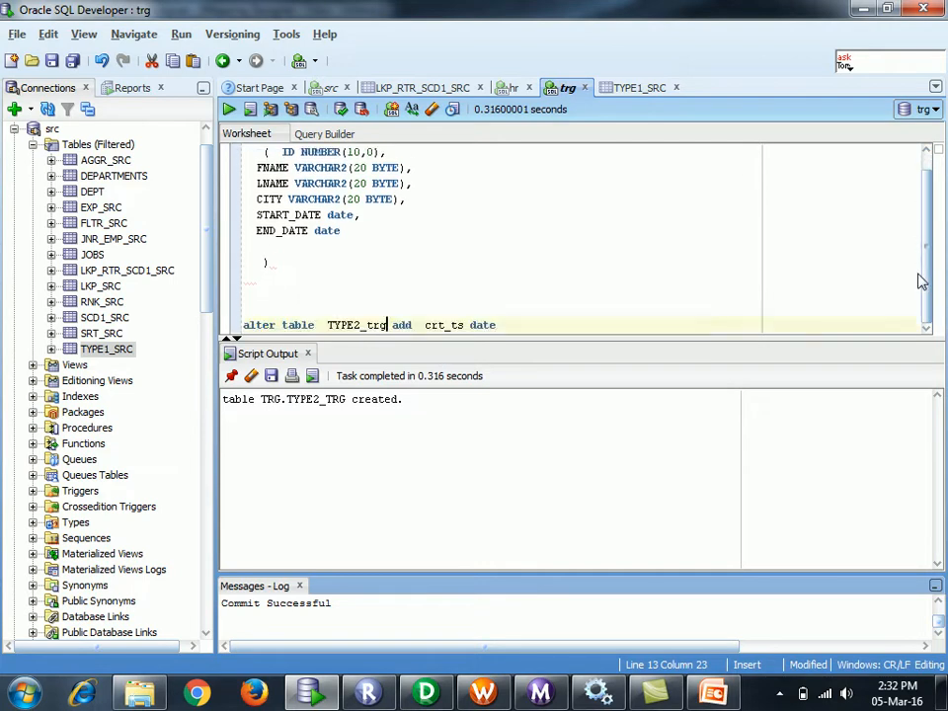
- Replace the crt_ts date column with cust_key number(15) in the statement
double_click(446, 326)
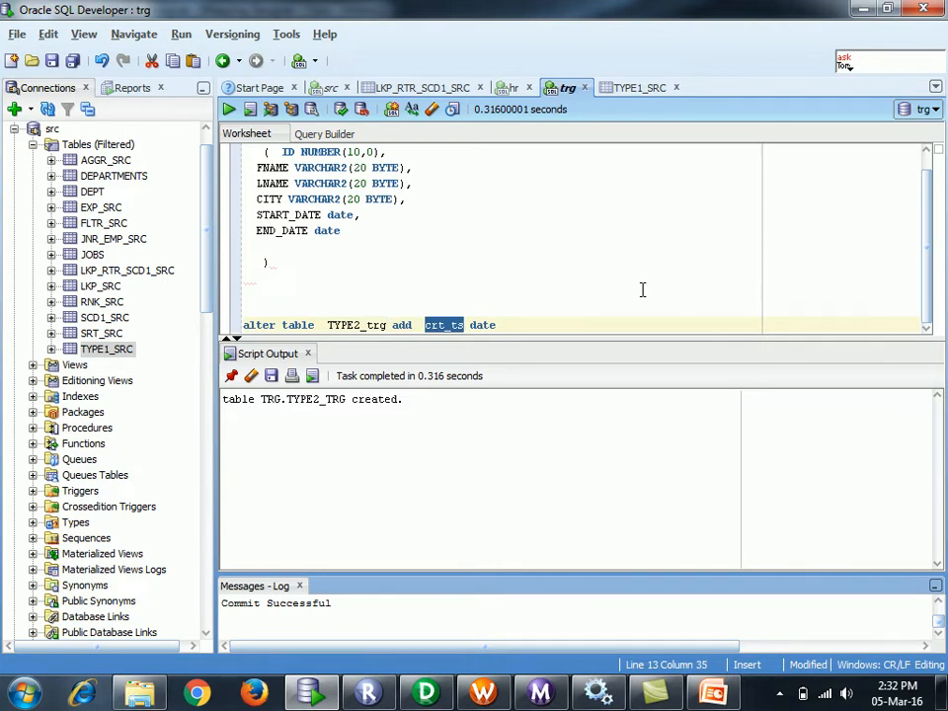
text(custom)
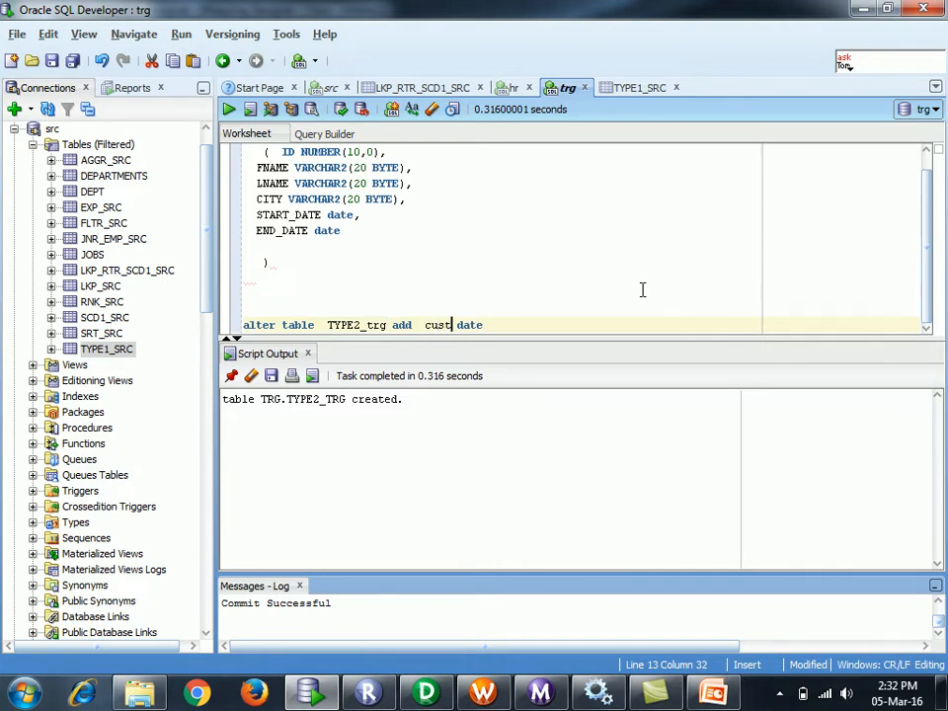
text(er)
key(BackSpace)
key(BackSpace)
key(BackSpace)
key(BackSpace)
text(_key)
double_click(495, 324)
text(number)
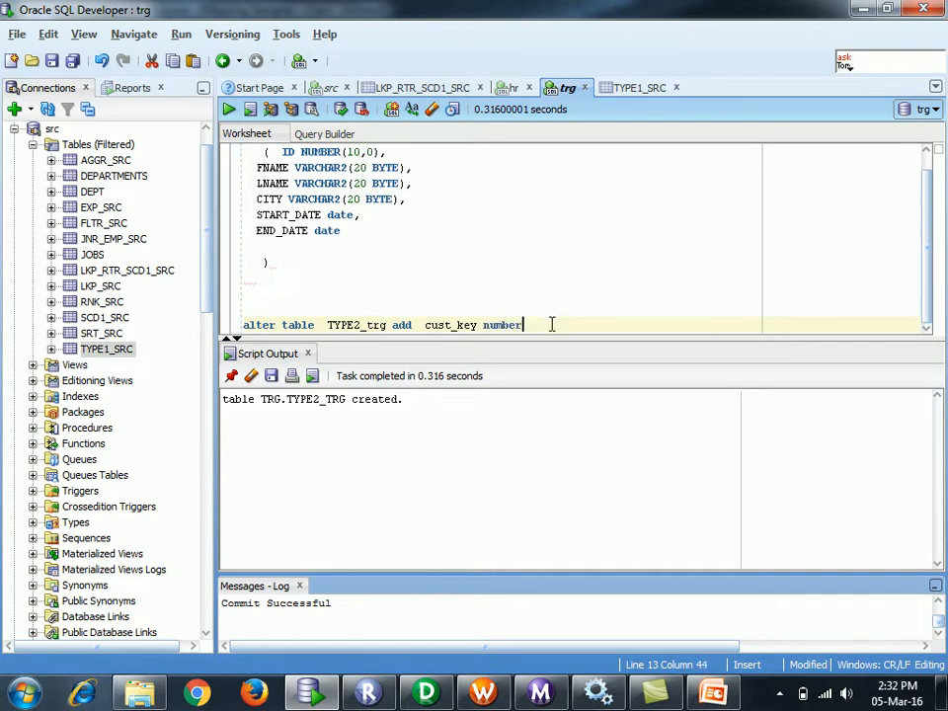
text(())
key(Left)
text(15)
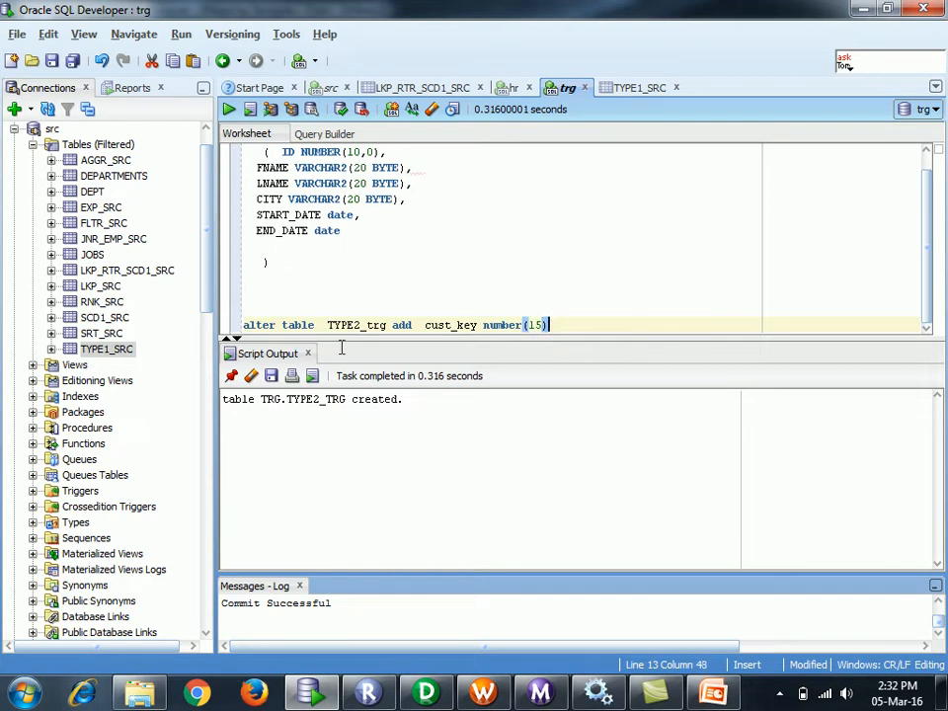
- Run 'alter table TYPE2_trg add cust_key number(15)' and return to PowerCenter Designer
key(shift+Home)
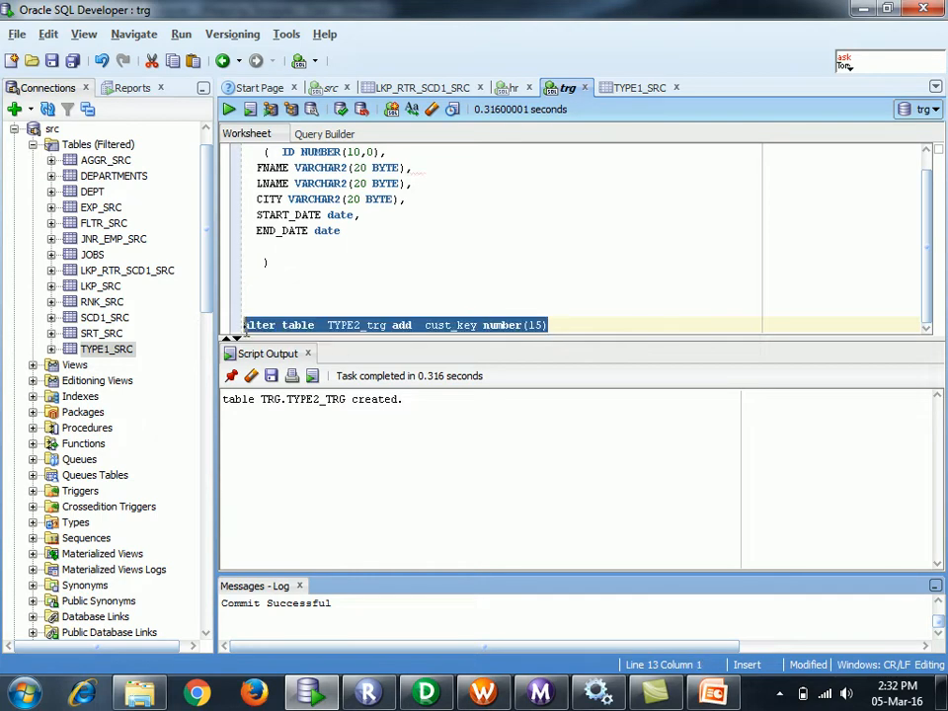
click(229, 108)
click(624, 275)
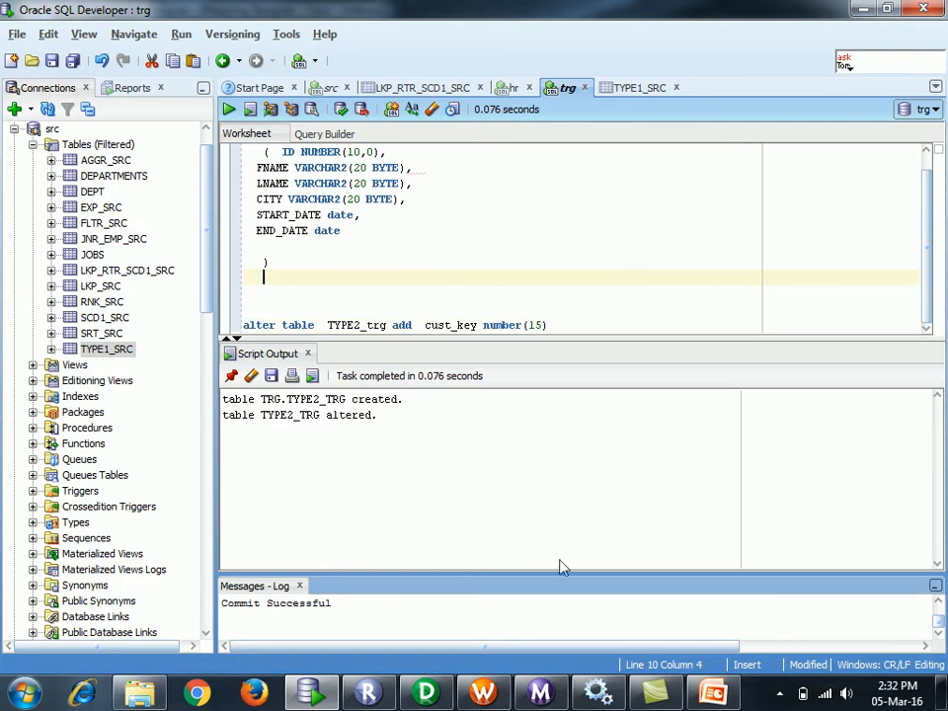
click(426, 694)
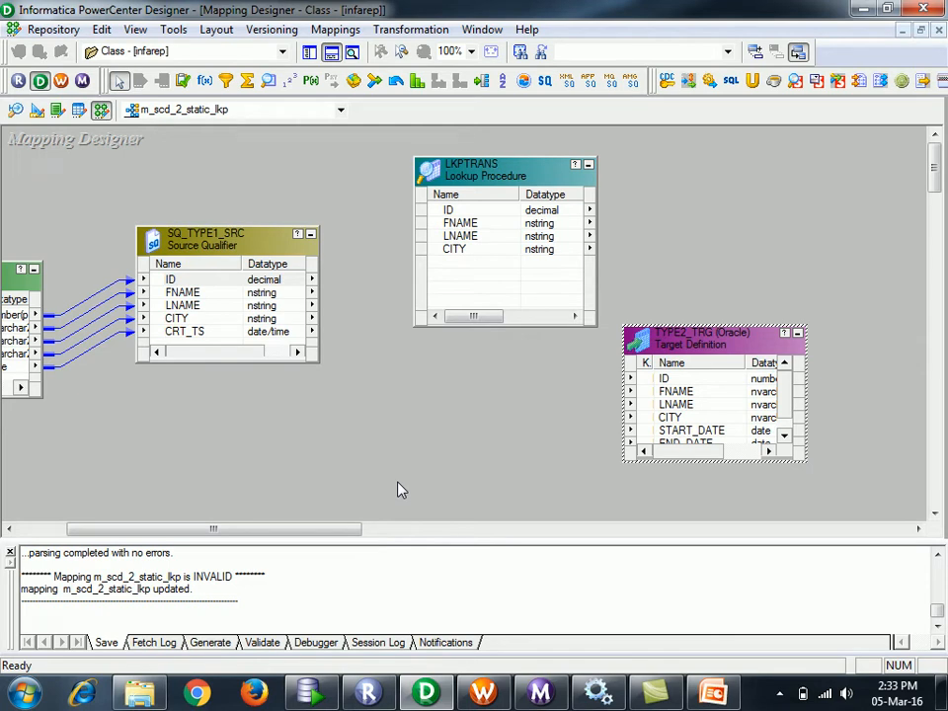
- Open TYPE2_TRG in Target Designer and start importing a target from the database
drag(278, 530, 131, 518)
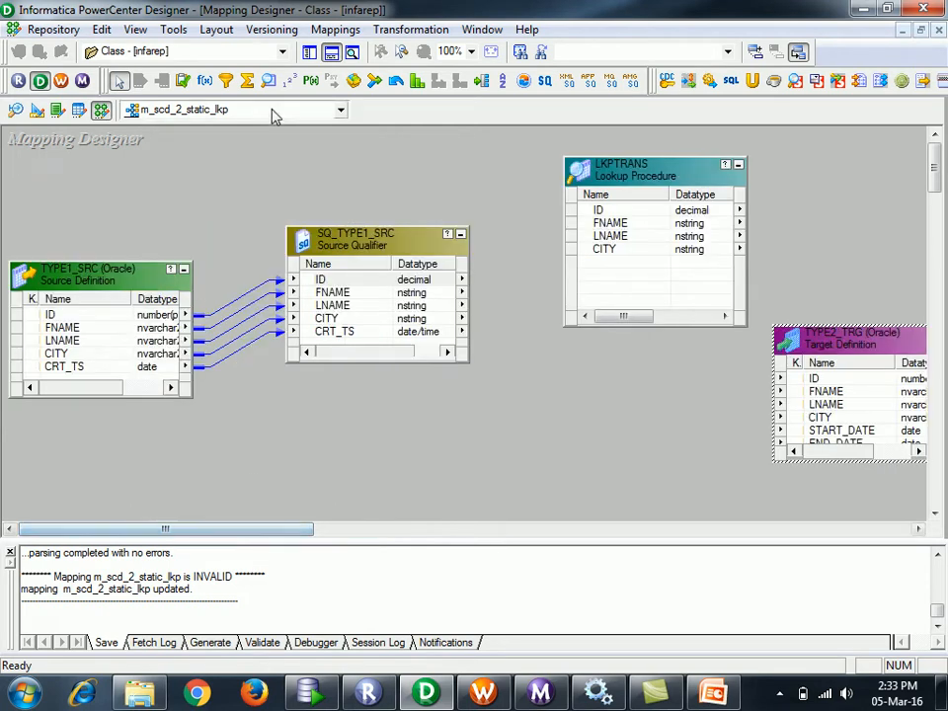
click(310, 55)
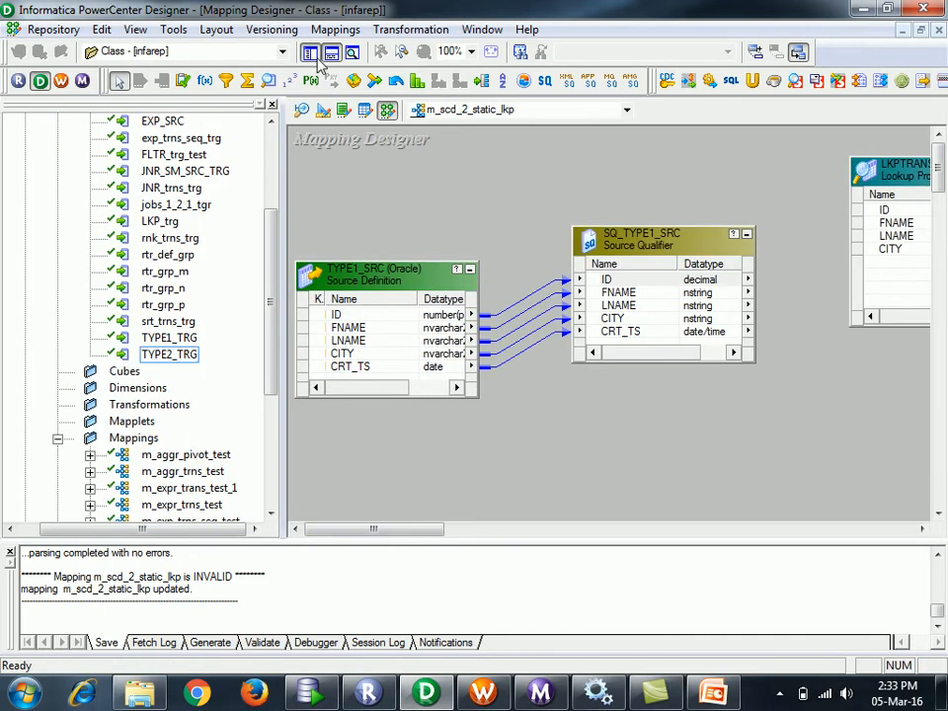
click(325, 114)
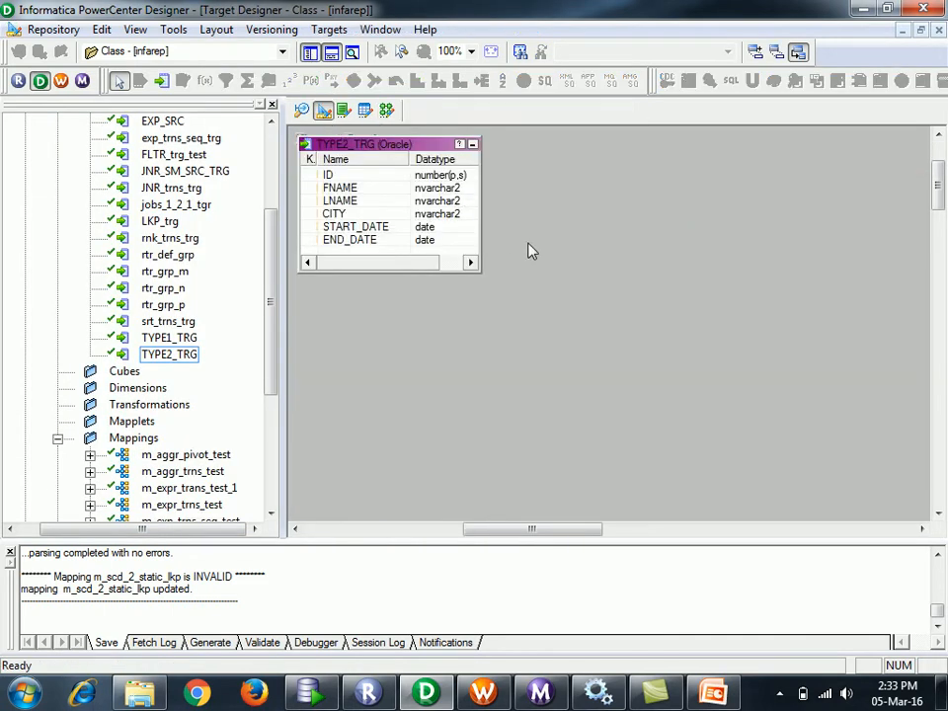
click(329, 30)
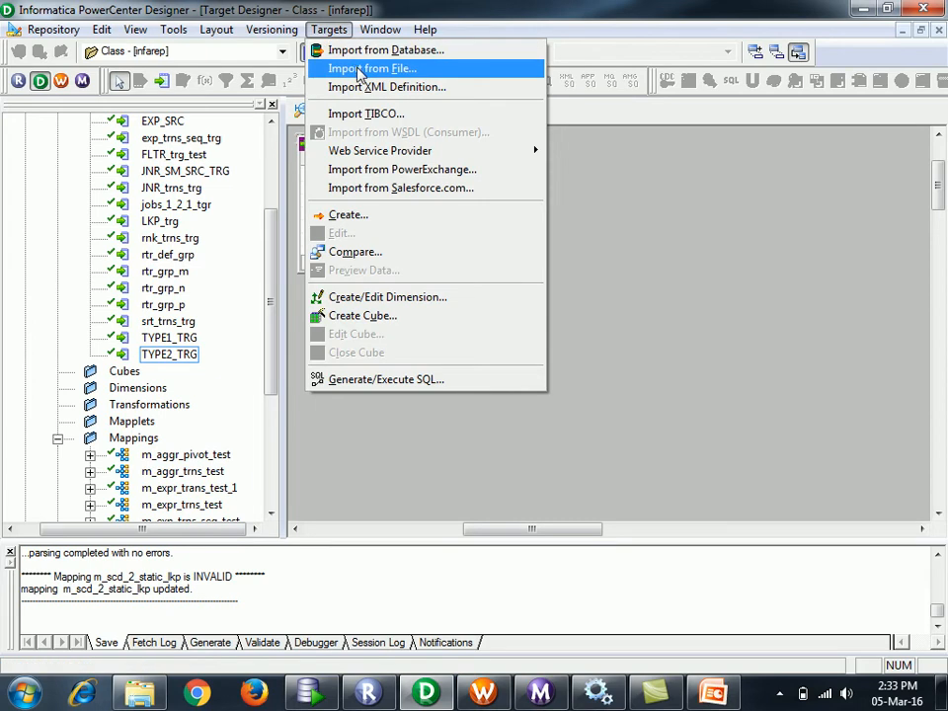
click(385, 50)
- Reimport TYPE2_TRG from the TRG schema, replace the old definition, and enlarge it to show CUST_KEY
click(559, 261)
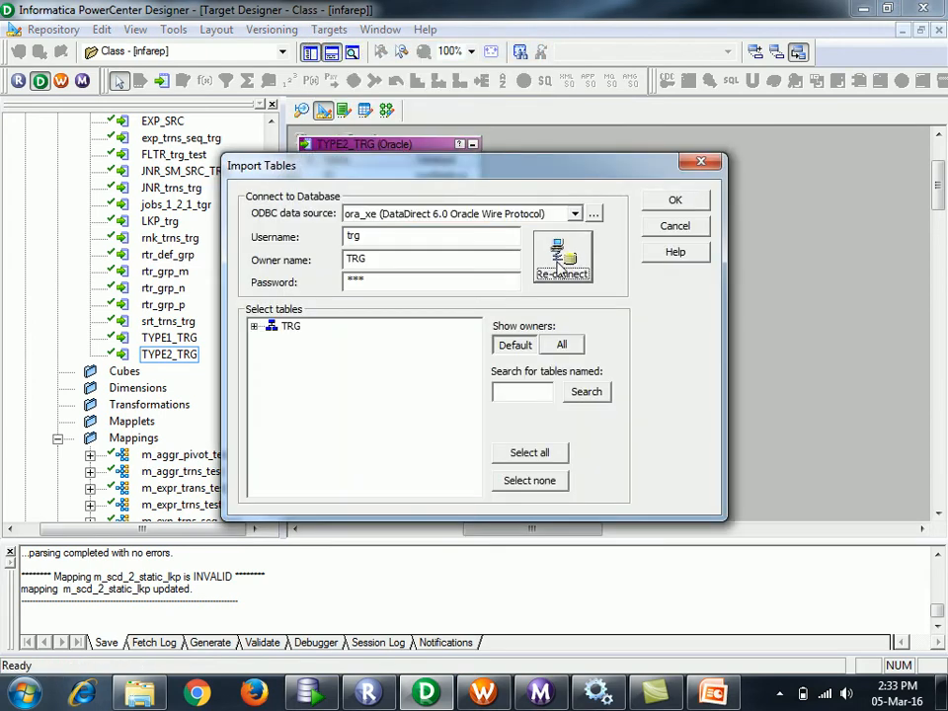
click(254, 326)
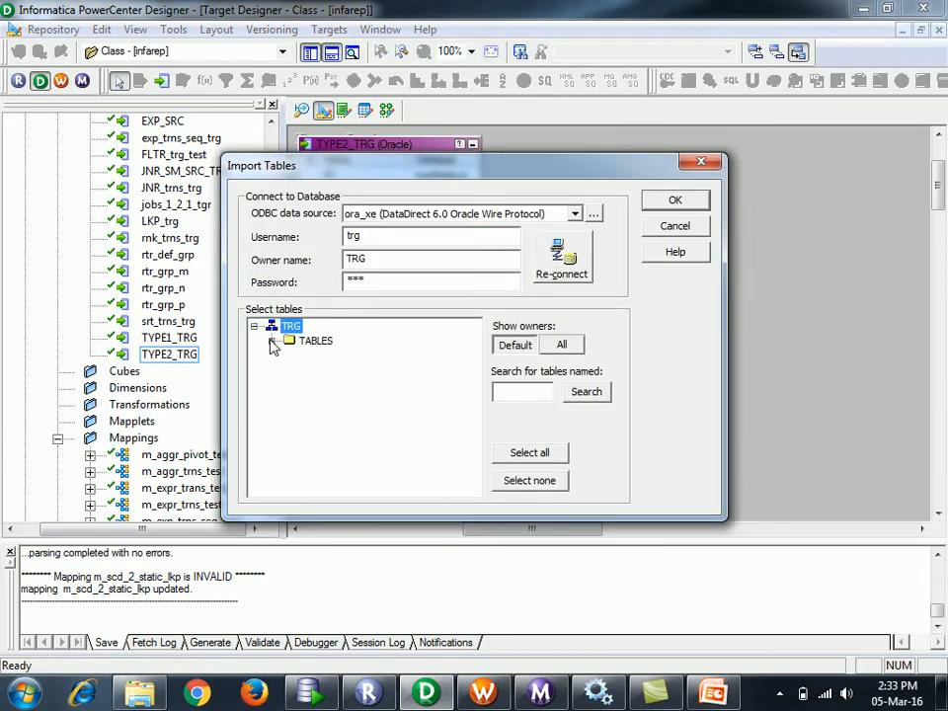
click(272, 341)
drag(472, 371, 475, 447)
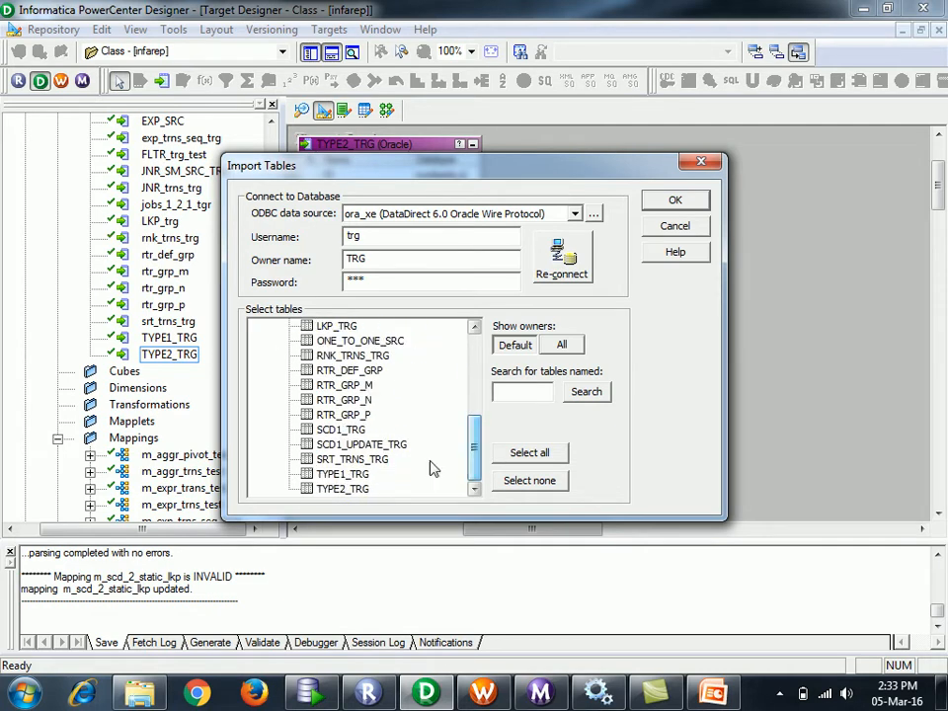
click(342, 489)
click(668, 204)
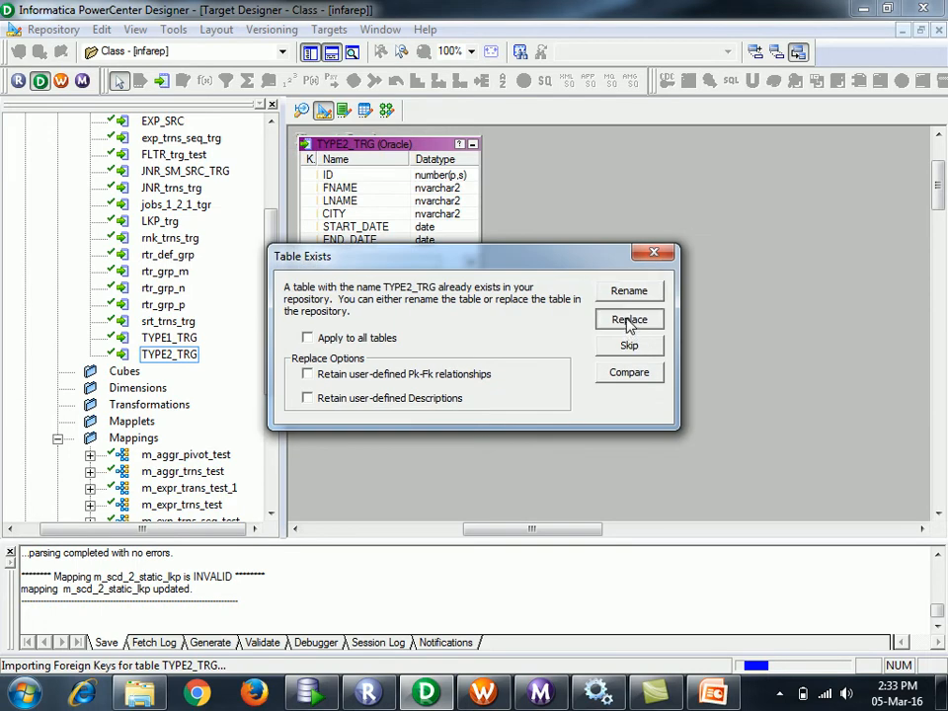
click(627, 320)
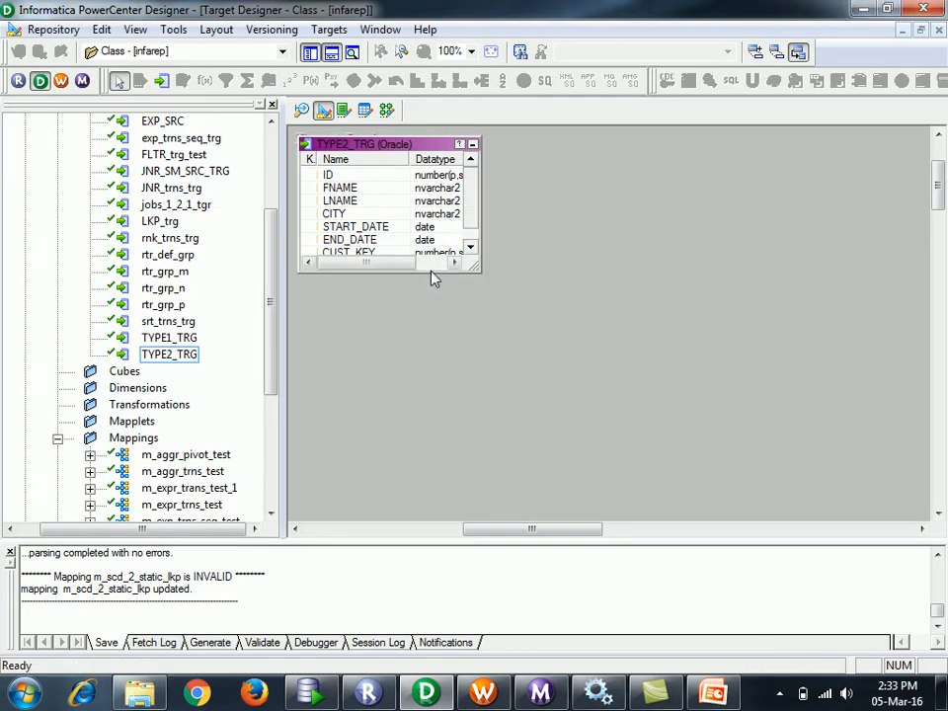
drag(430, 270, 436, 340)
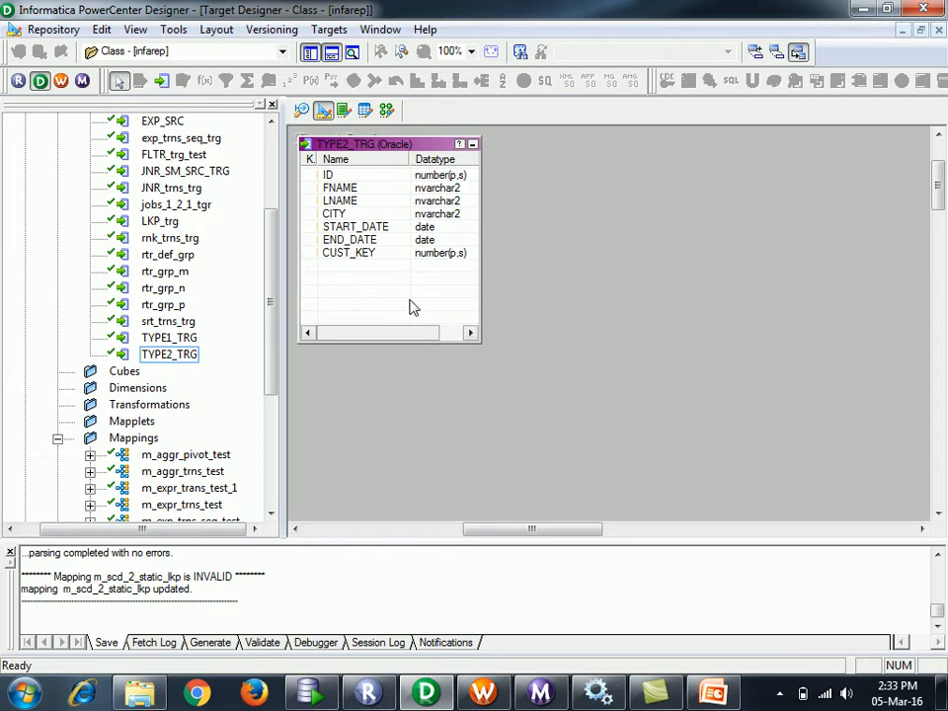
- Set CUST_KEY's key type to PRIMARY KEY in TYPE2_TRG and save with Ctrl+S
double_click(391, 271)
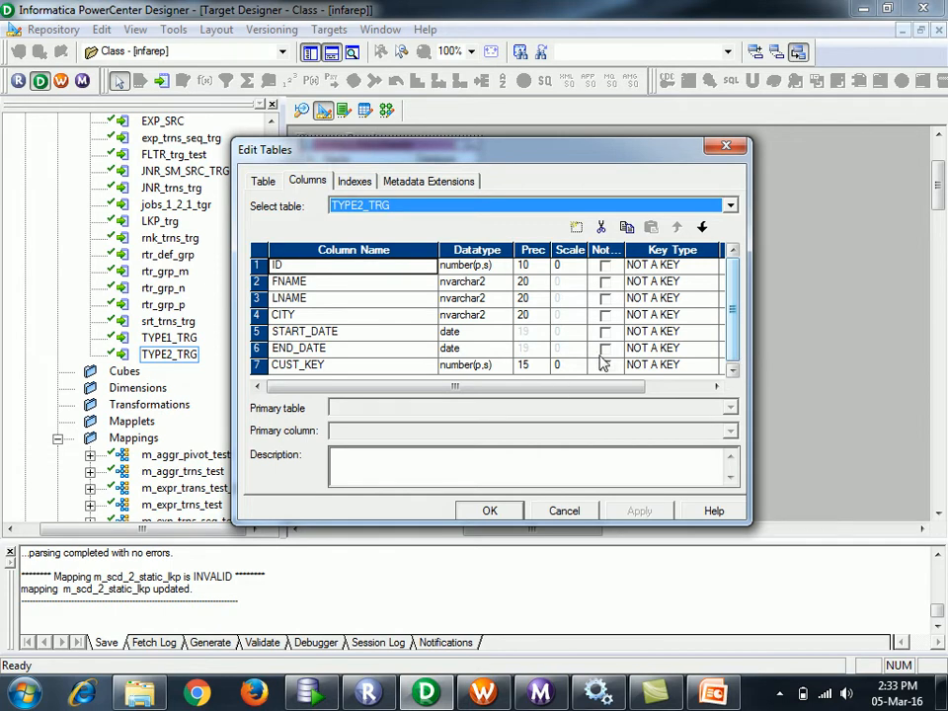
click(642, 365)
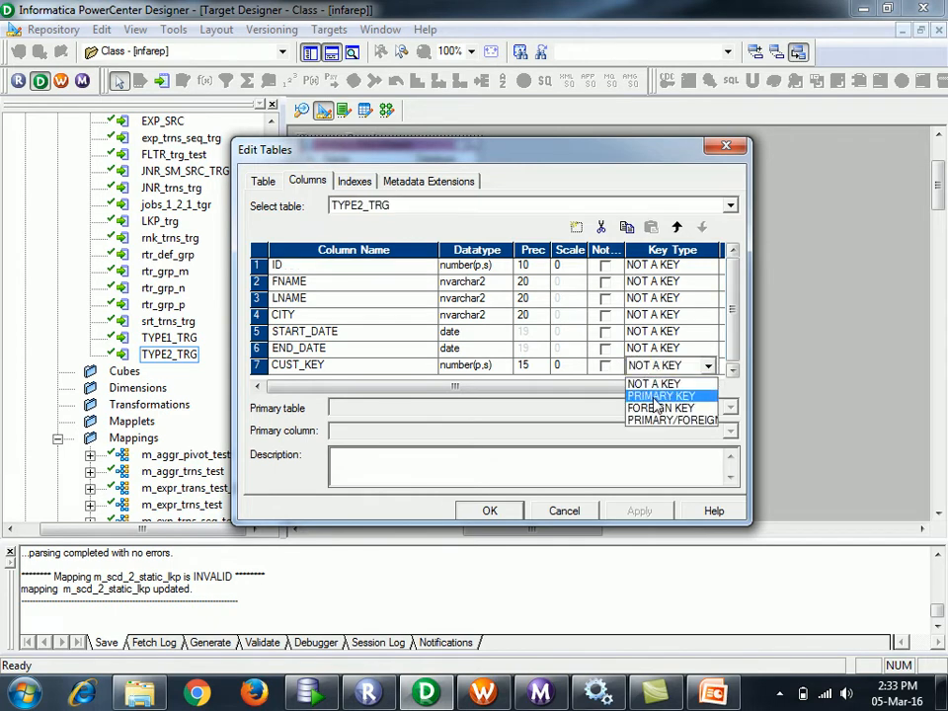
click(656, 399)
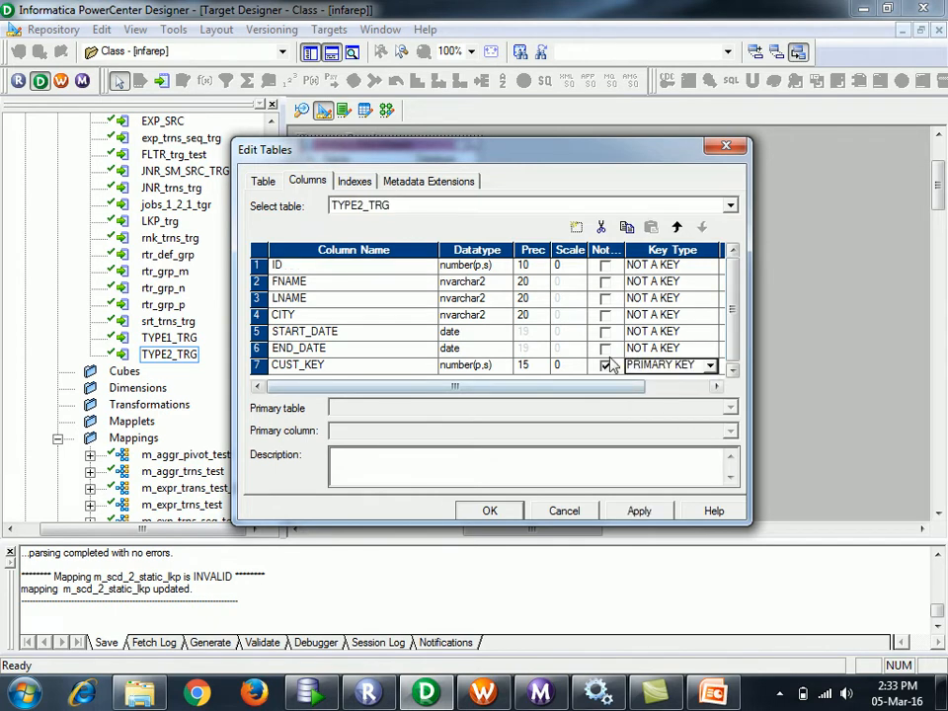
click(639, 512)
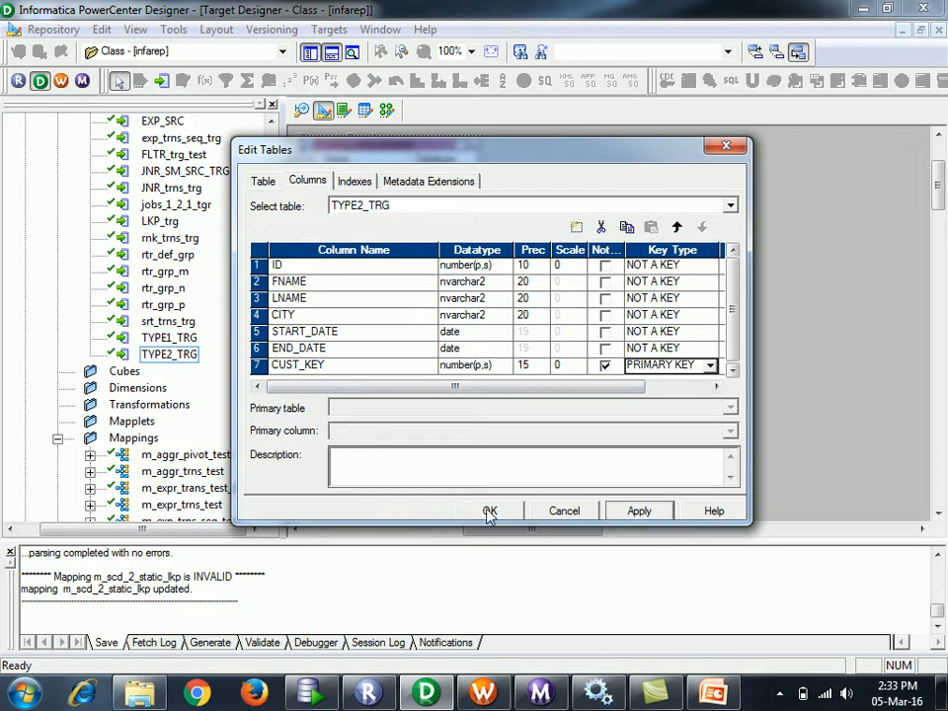
click(638, 512)
click(491, 510)
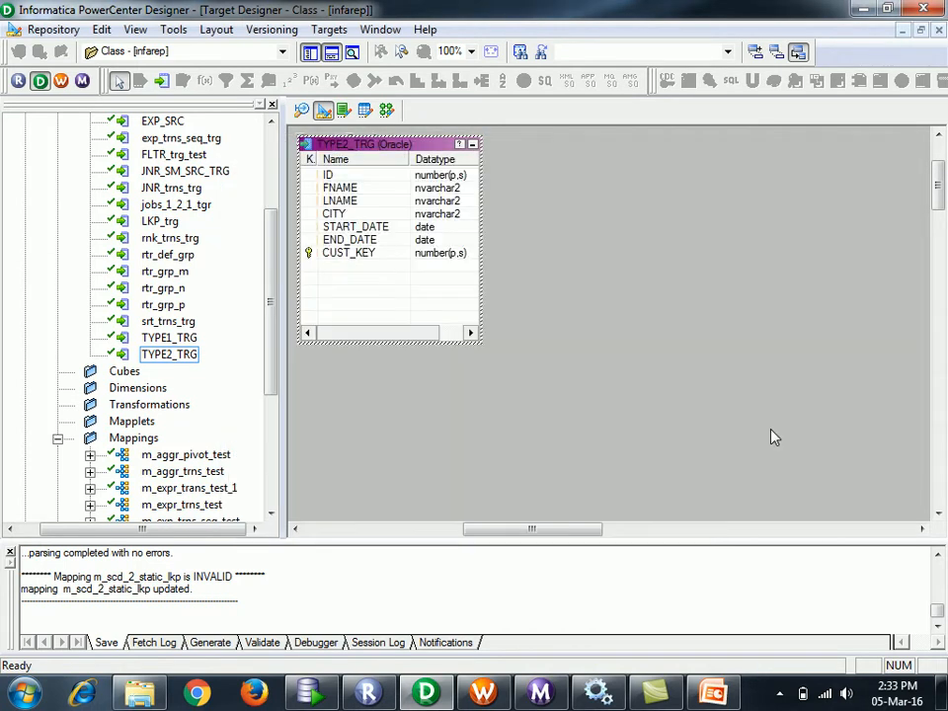
key(ctrl+s)
- In mapping m_scd_2_static_lkp, delete the old LKPTRANS lookup
click(388, 111)
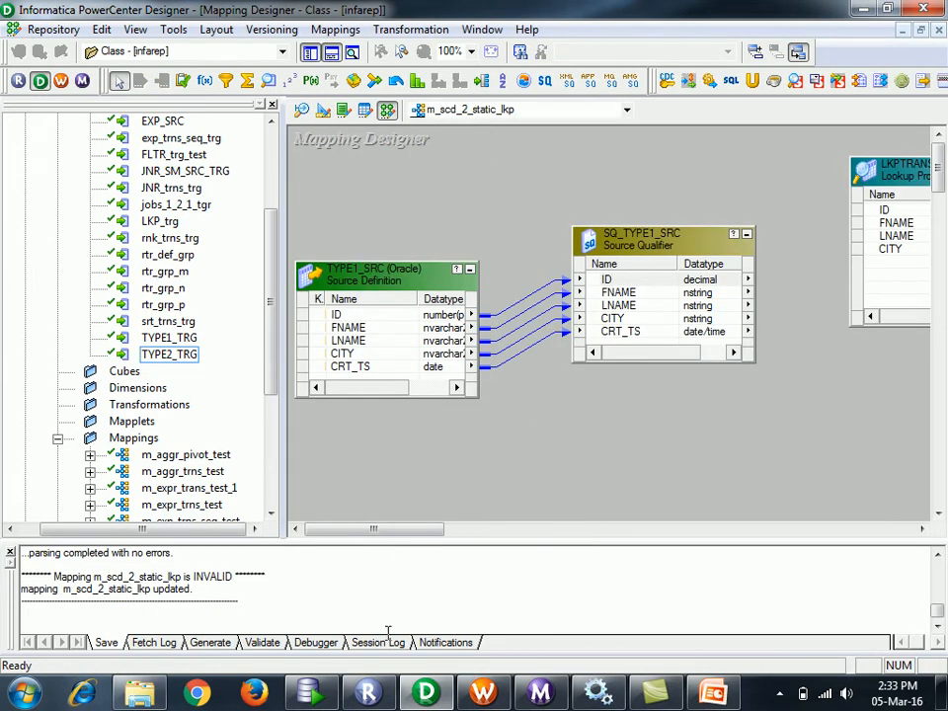
drag(388, 542, 477, 551)
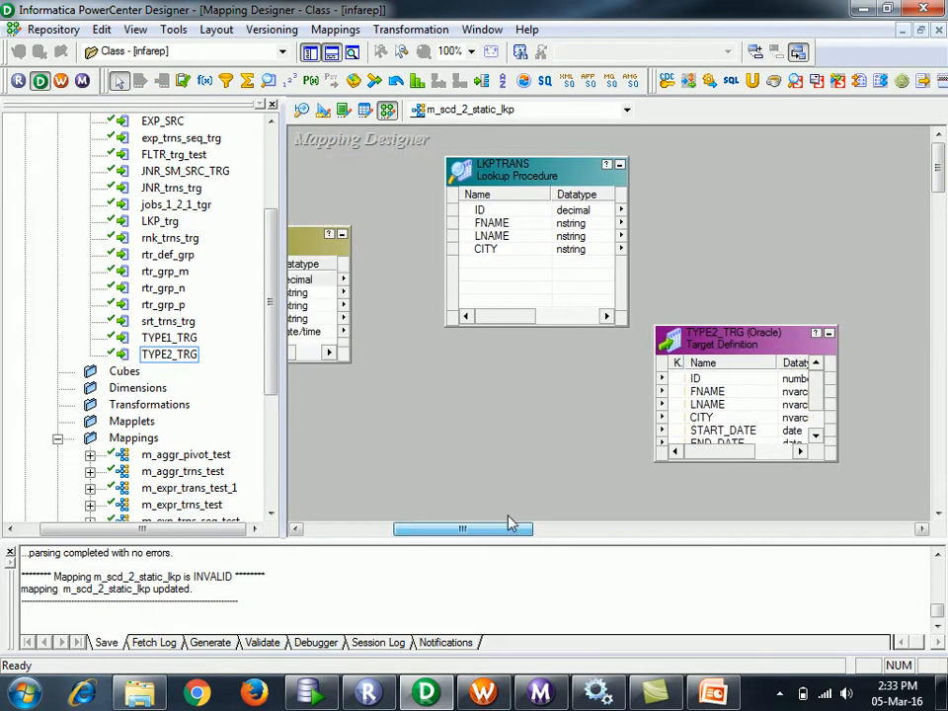
drag(768, 323, 774, 243)
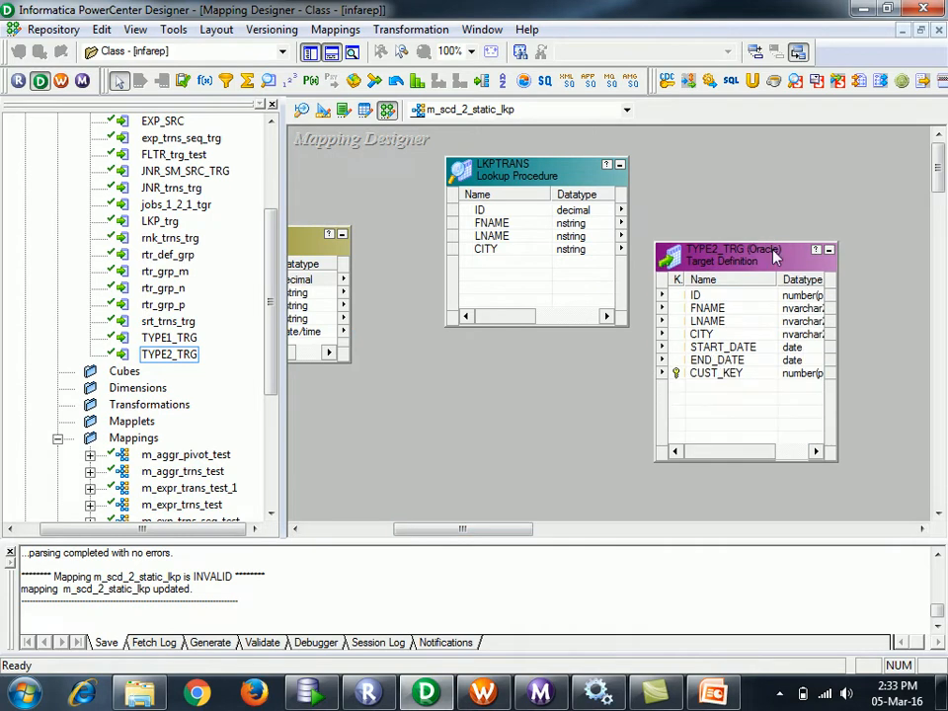
click(530, 283)
key(Delete)
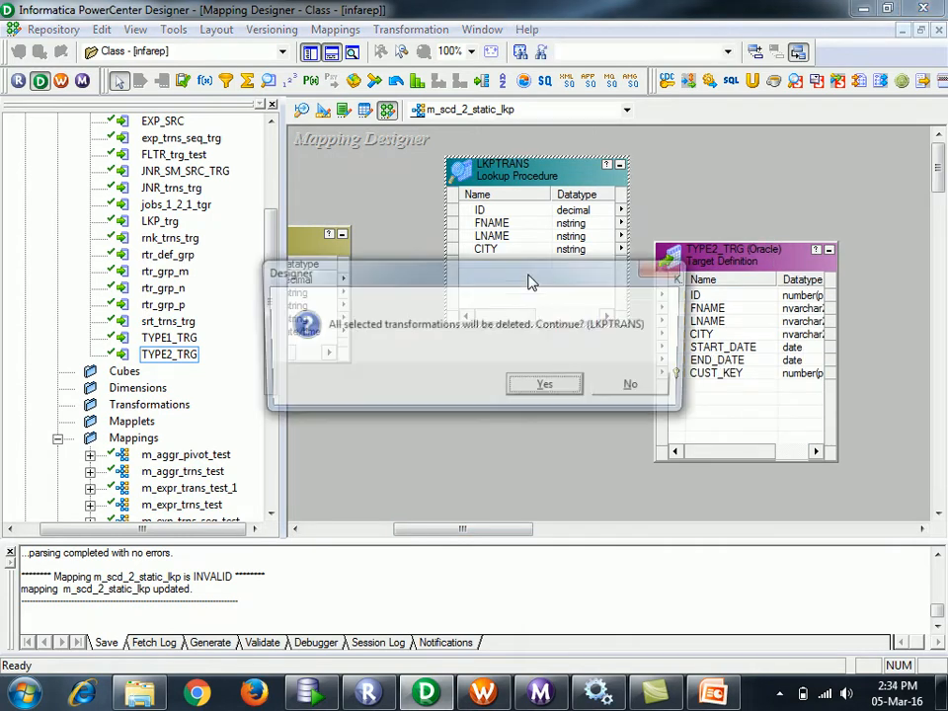
click(544, 388)
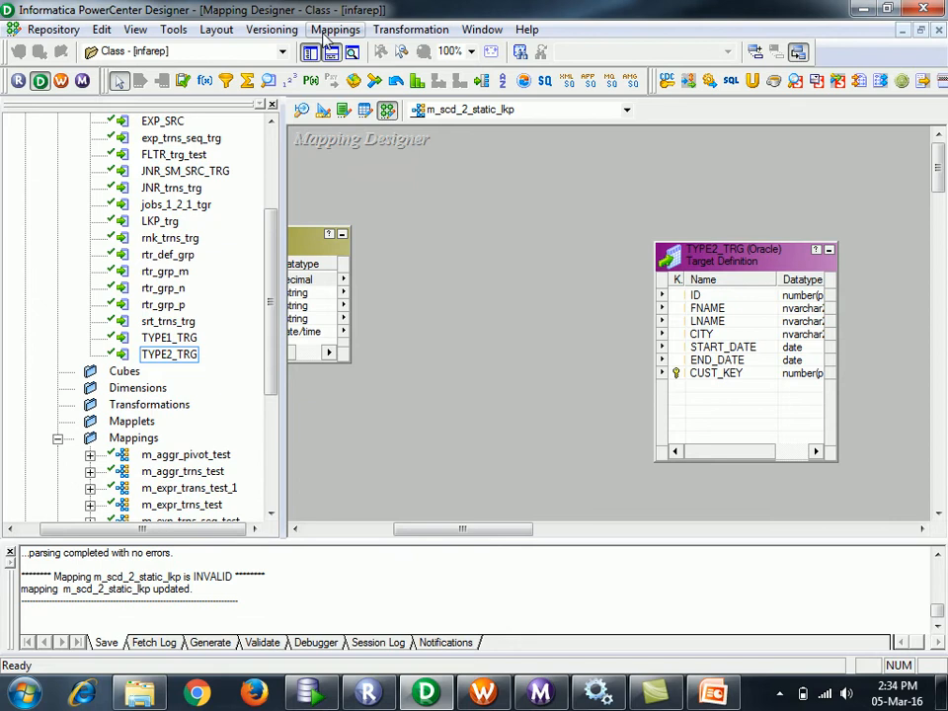
- Add a new lookup transformation using the TYPE2_TRG target table
click(269, 80)
click(492, 188)
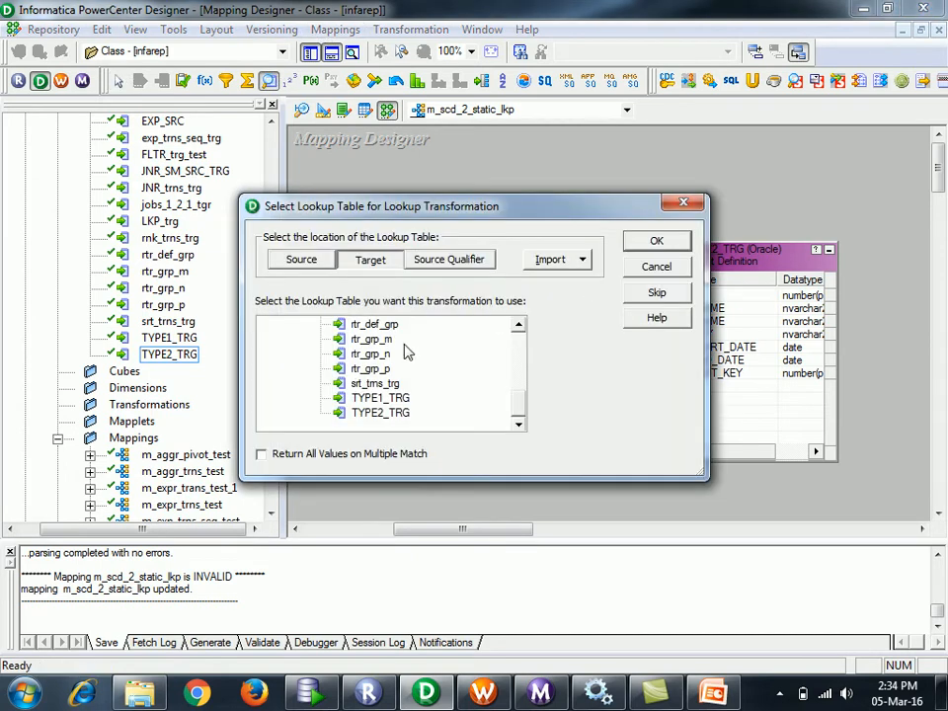
click(395, 413)
- Create the TYPE2_TRG lookup and remove its START_DATE and END_DATE ports
click(666, 249)
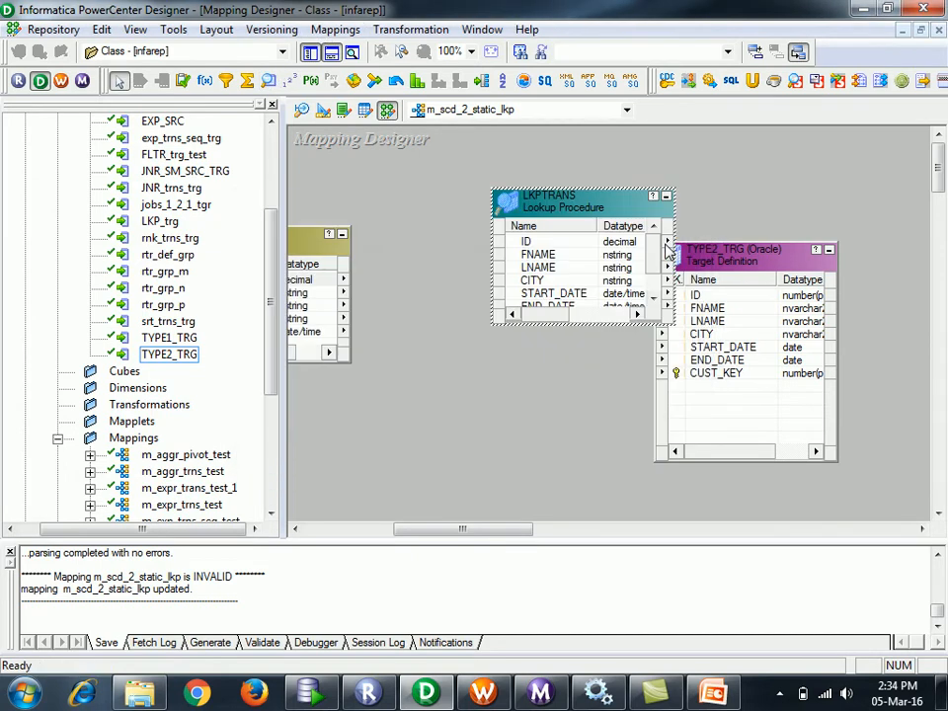
double_click(515, 294)
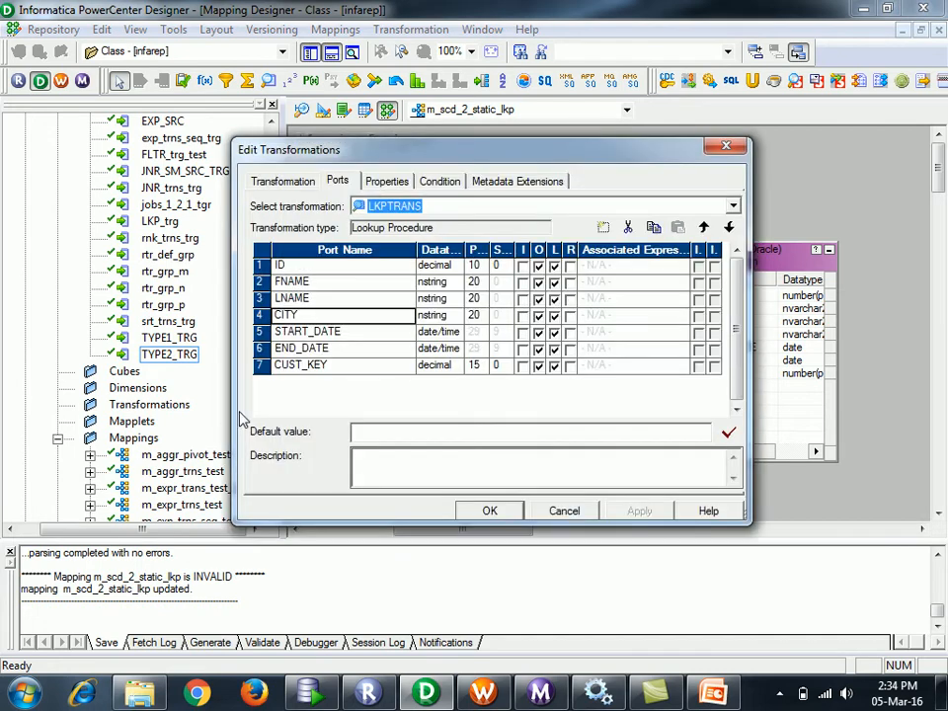
click(257, 331)
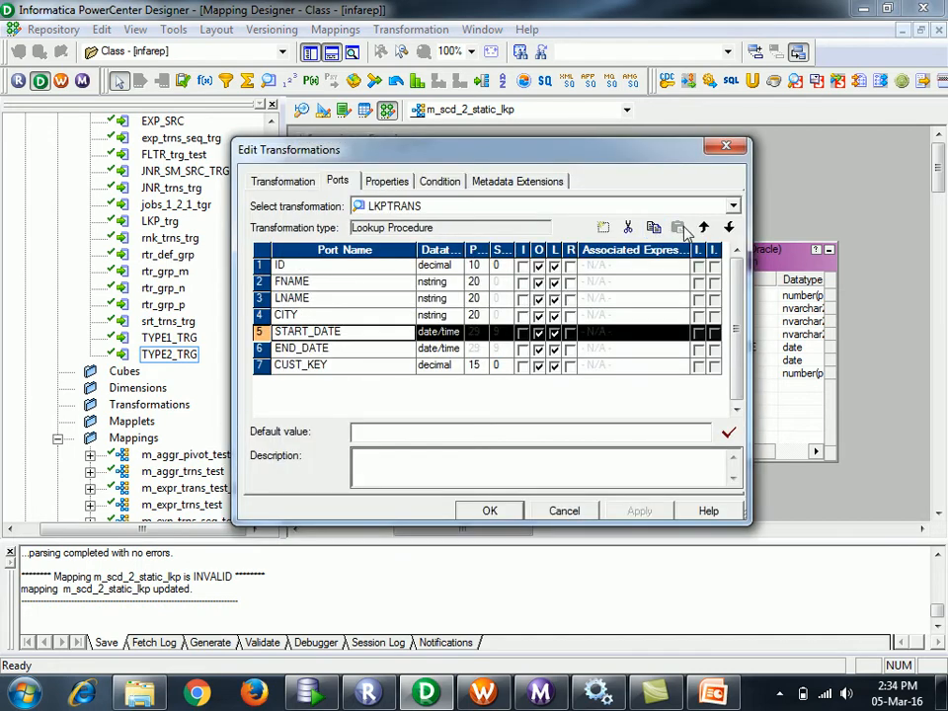
click(628, 227)
click(628, 227)
click(639, 510)
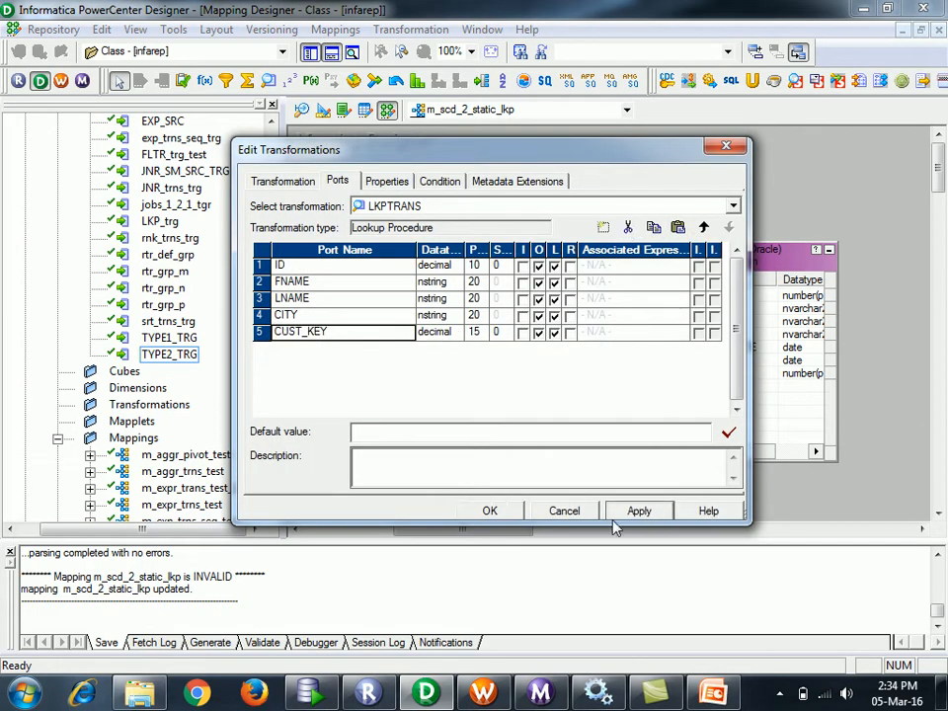
click(555, 388)
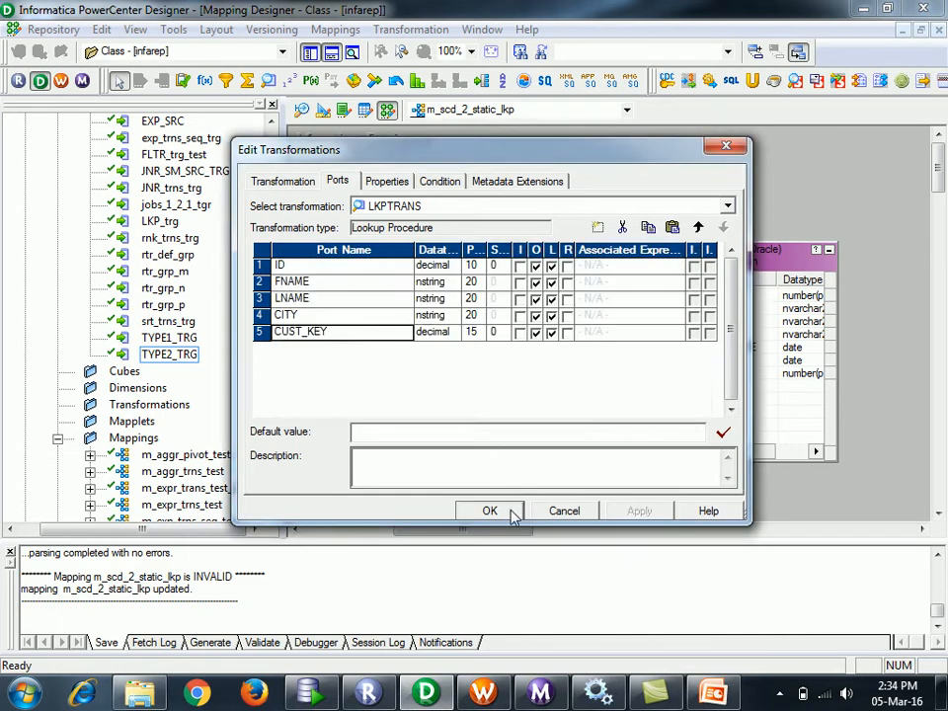
click(490, 511)
- Link SQ_TYPE1_SRC's ID into LKPTRANS as ID1, then iconize LKPTRANS
drag(518, 528, 491, 524)
drag(714, 199, 661, 174)
drag(494, 530, 466, 531)
click(415, 286)
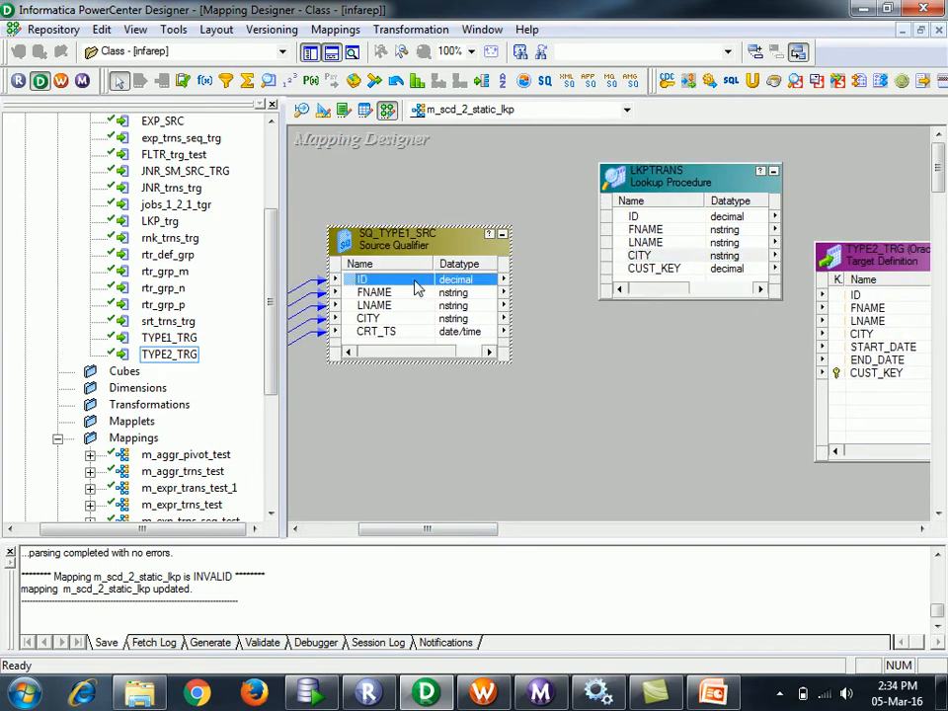
drag(658, 299, 660, 414)
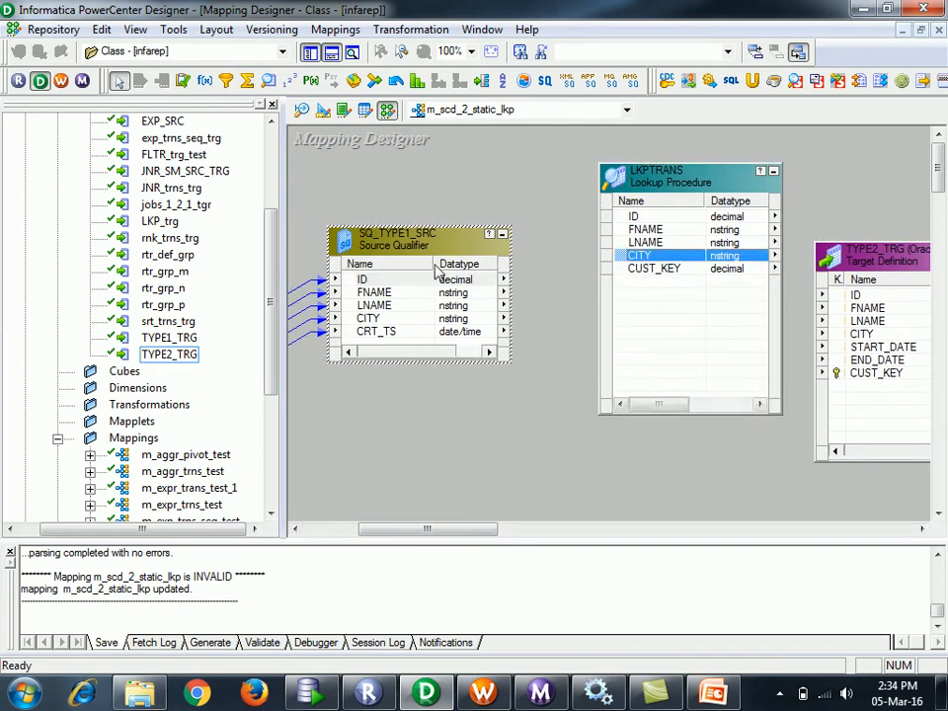
click(350, 281)
drag(353, 285, 637, 309)
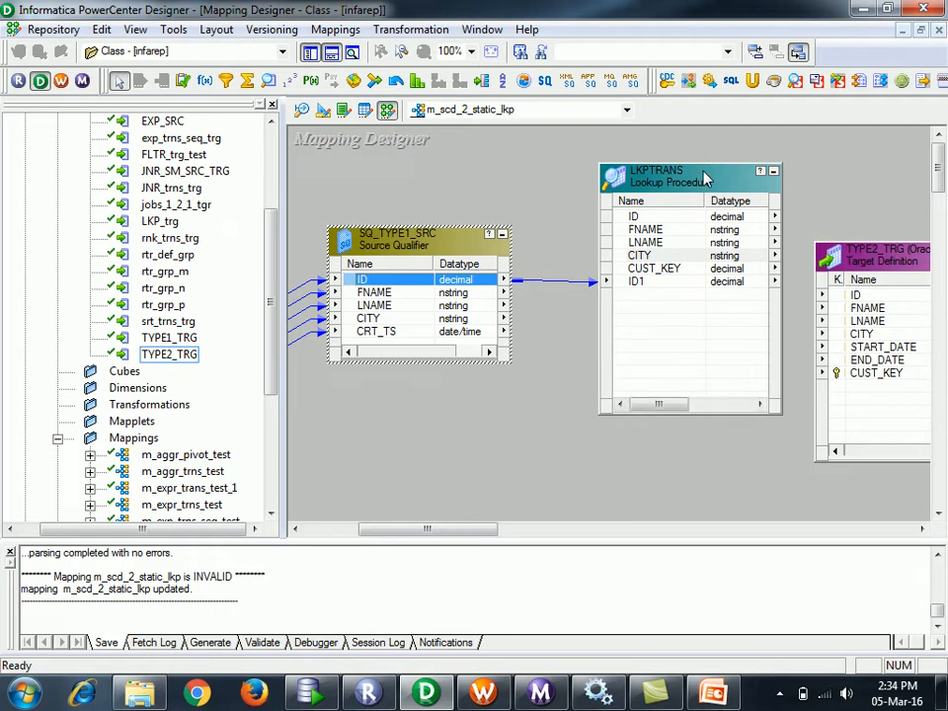
click(773, 171)
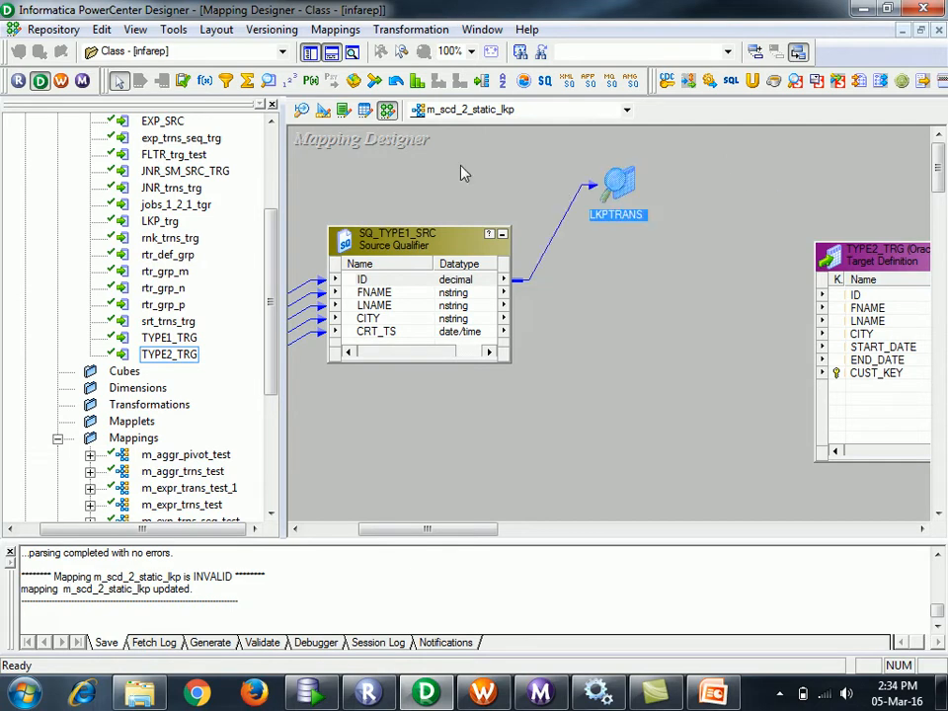
- Place a new EXPTRANS Expression transformation in the mapping
click(204, 80)
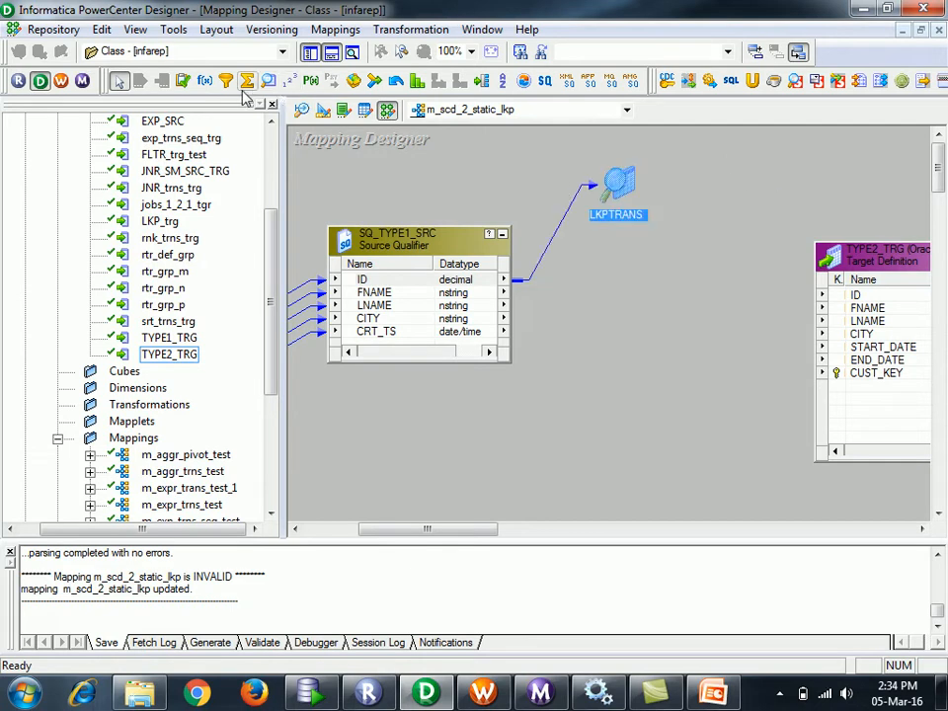
click(752, 357)
drag(802, 381, 679, 347)
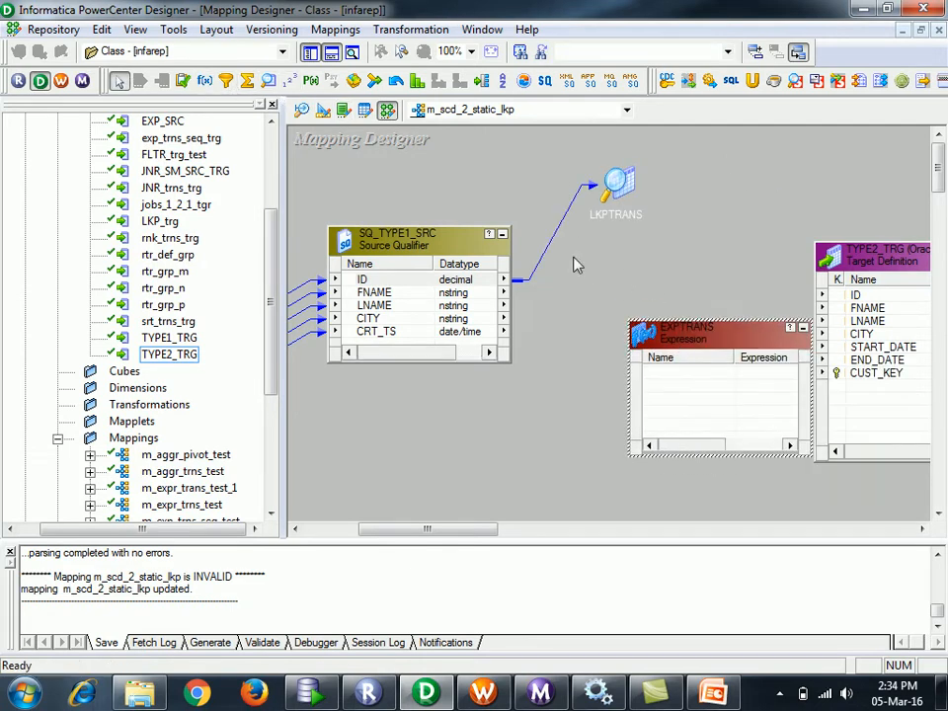
click(383, 293)
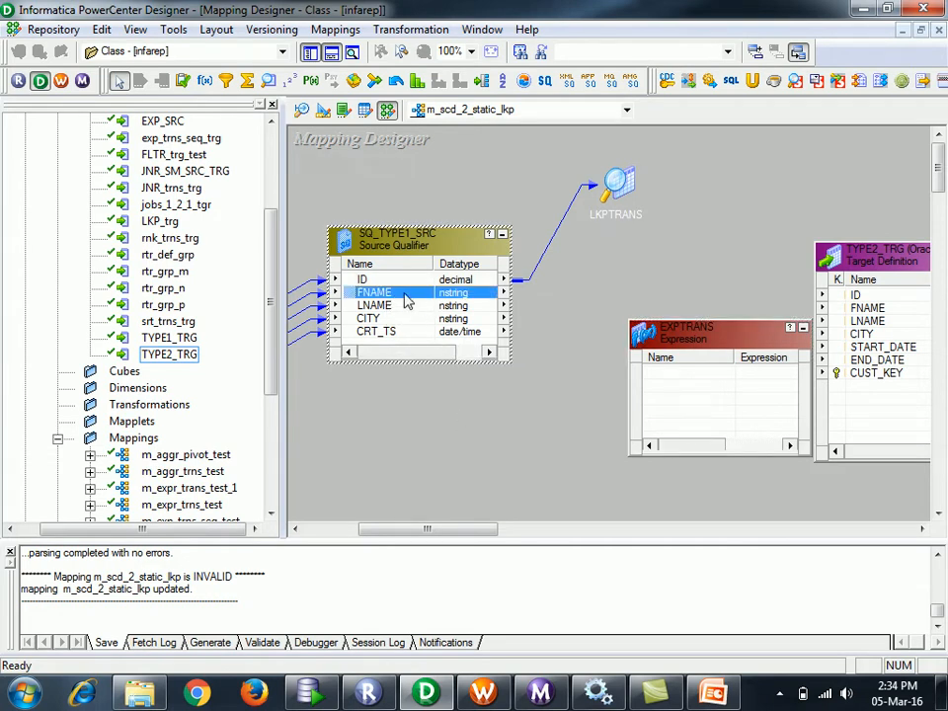
- Copy all LKPTRANS ports (ID through ID1) into EXPTRANS and enlarge it to show them
double_click(617, 184)
click(644, 217)
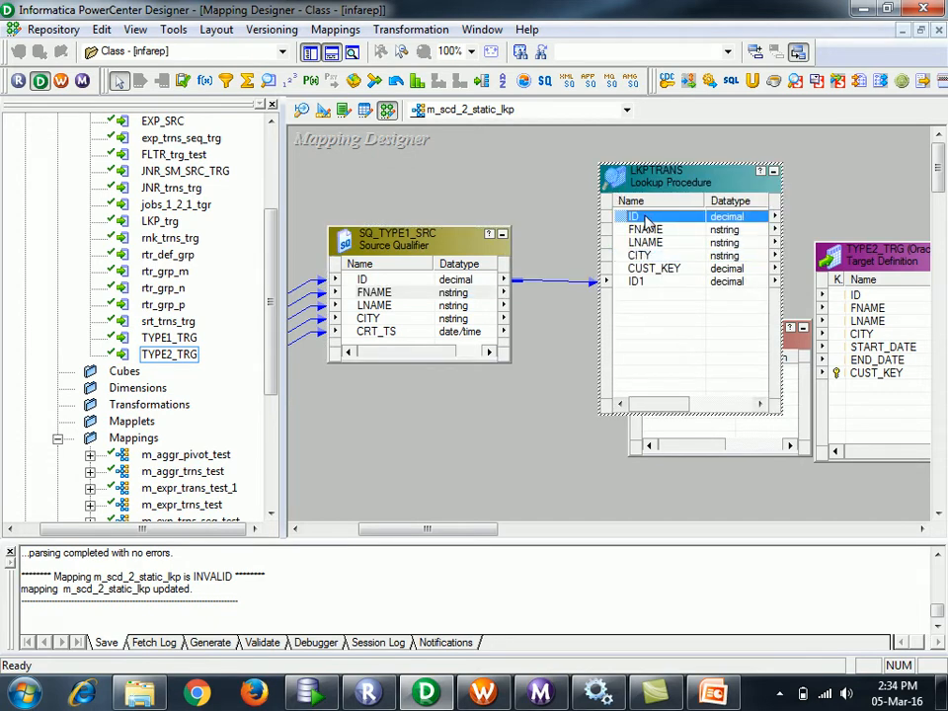
key(shift+Down)
key(shift+Down)
key(shift+Down)
key(shift+Down)
key(shift+Down)
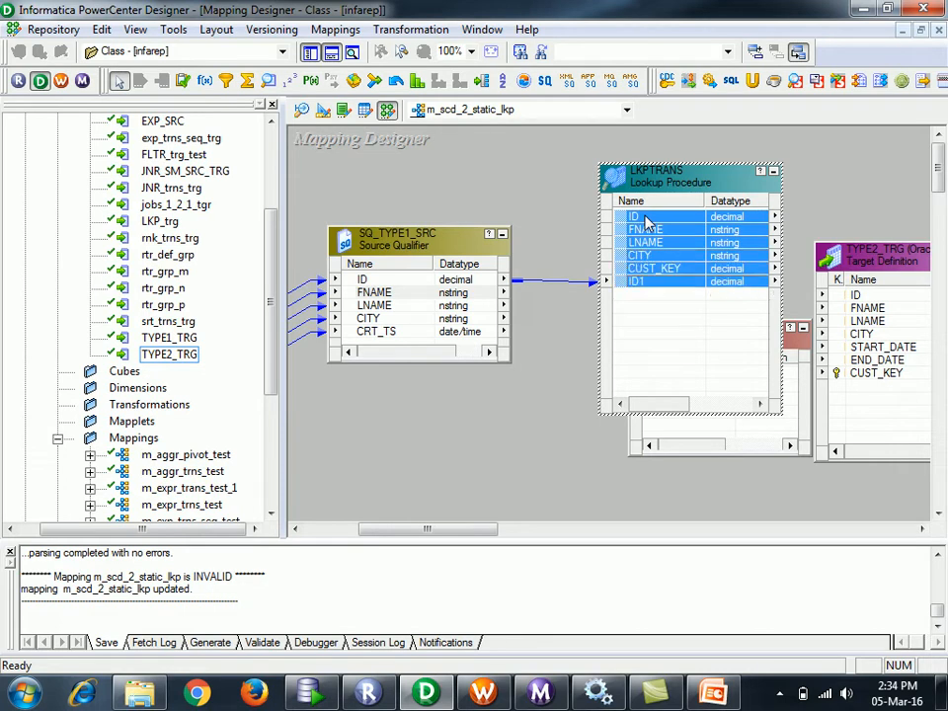
drag(520, 225, 521, 225)
drag(468, 247, 677, 373)
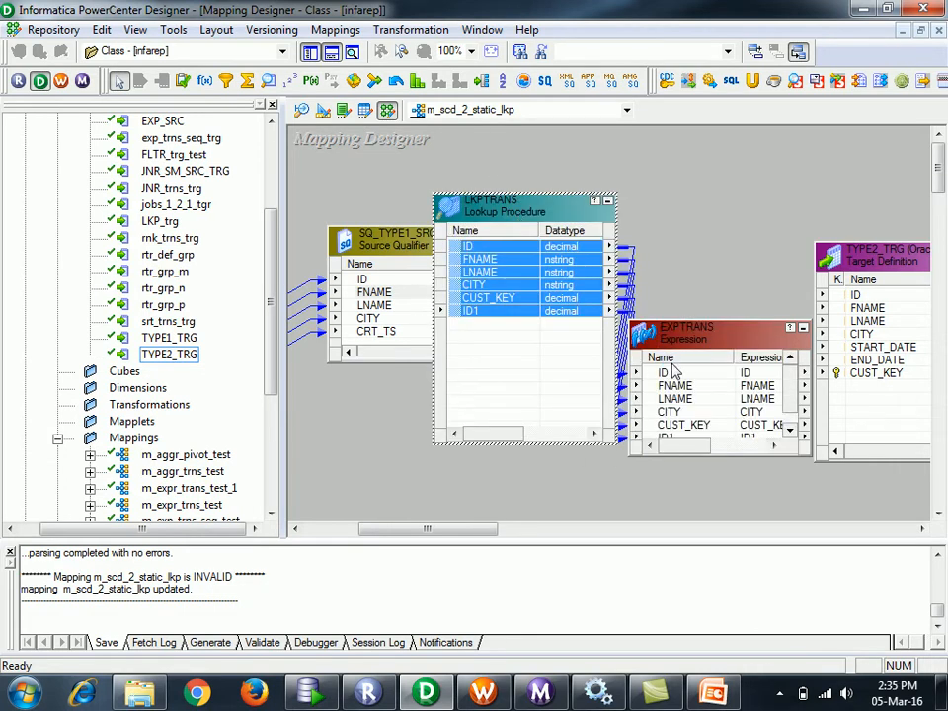
click(607, 200)
drag(460, 221, 688, 233)
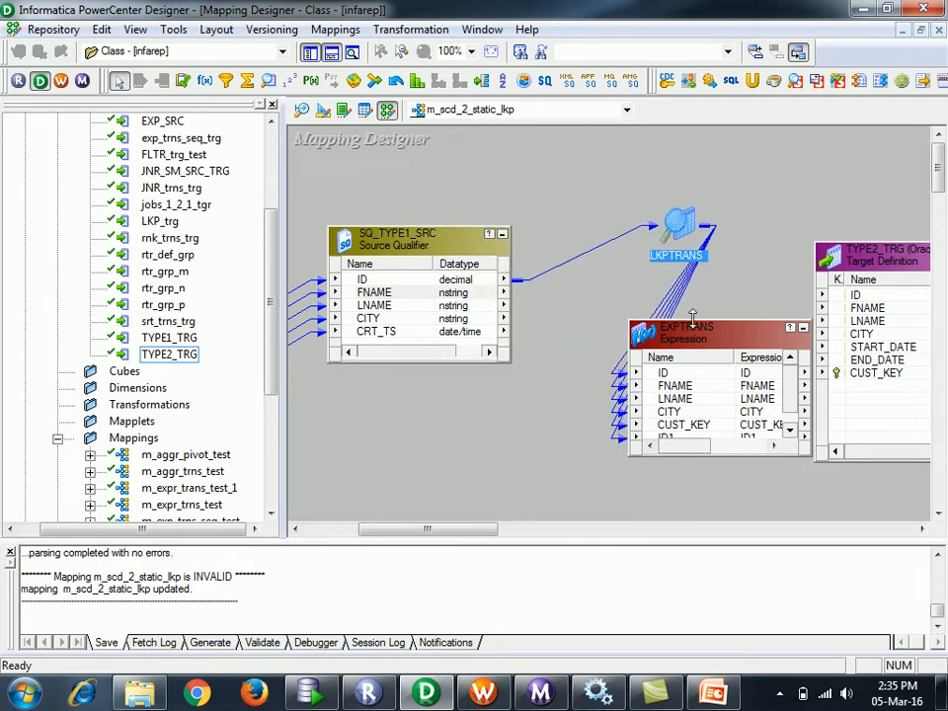
drag(672, 320, 683, 148)
click(703, 431)
drag(705, 445, 565, 446)
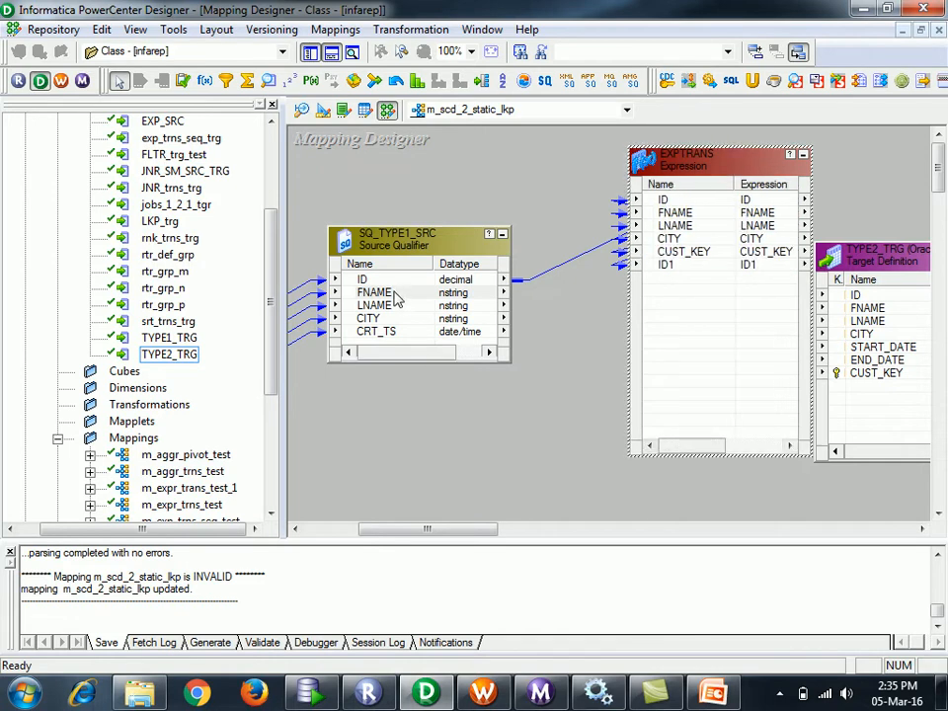
- In the EXPTRANS Ports tab, rename the ID port to lkp_ID
click(393, 295)
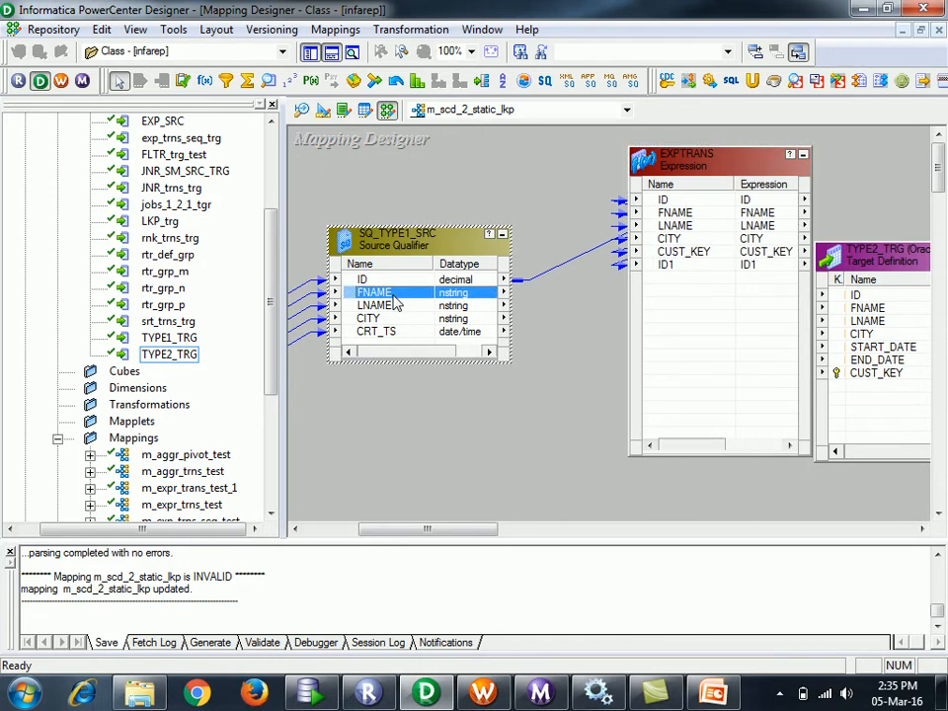
double_click(678, 289)
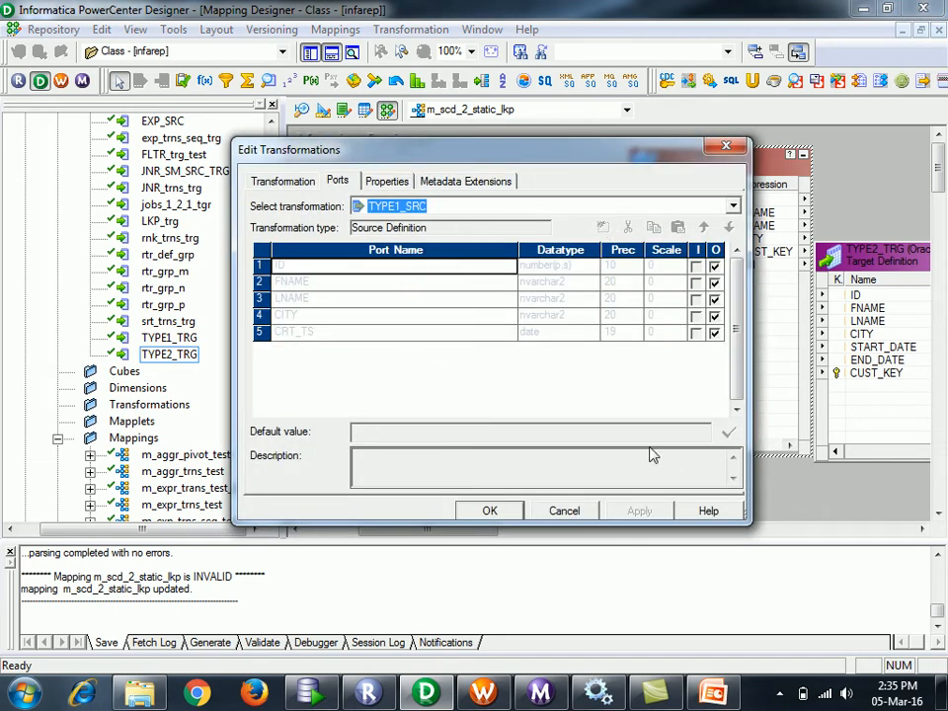
click(564, 511)
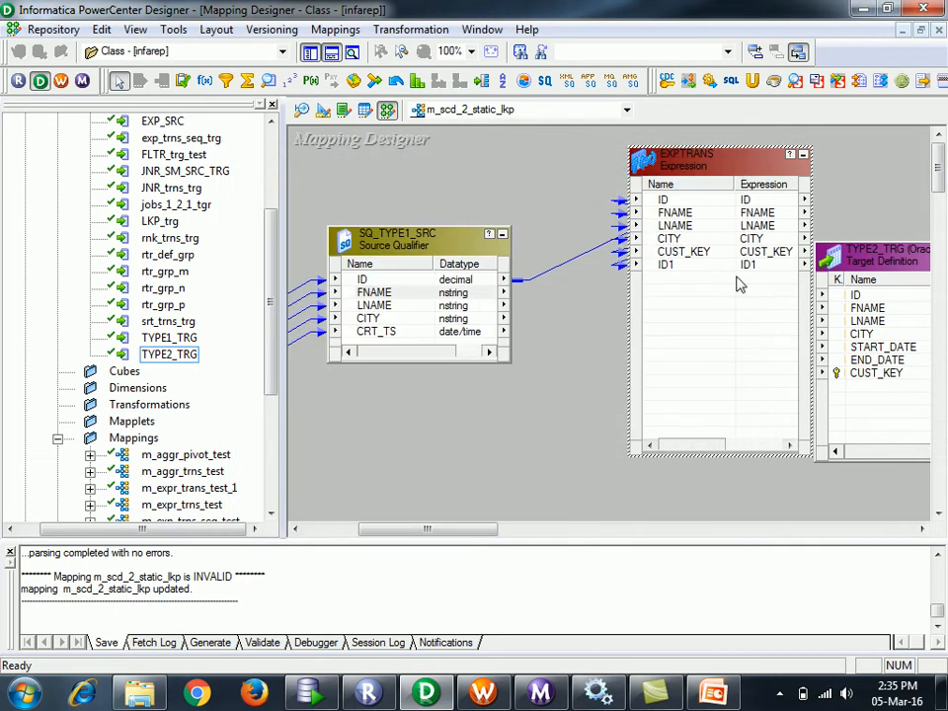
double_click(696, 225)
click(280, 266)
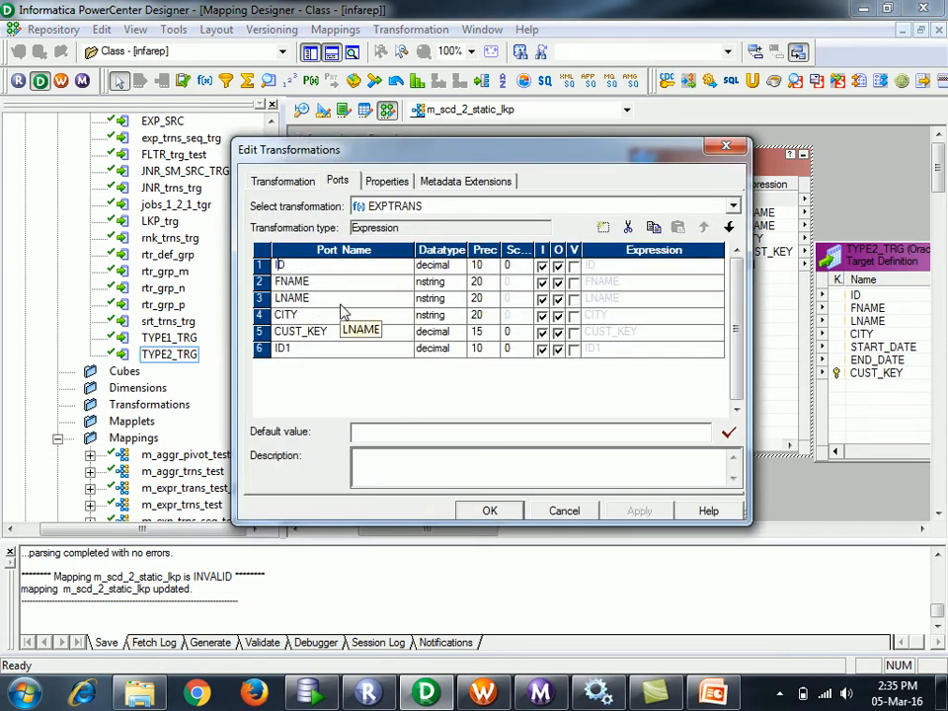
text(lkp)
text(_)
text(_)
drag(293, 265, 249, 274)
- Rename FNAME, LNAME, CITY, CUST_KEY with the lkp_ prefix and ID1 to ID, then apply
click(281, 287)
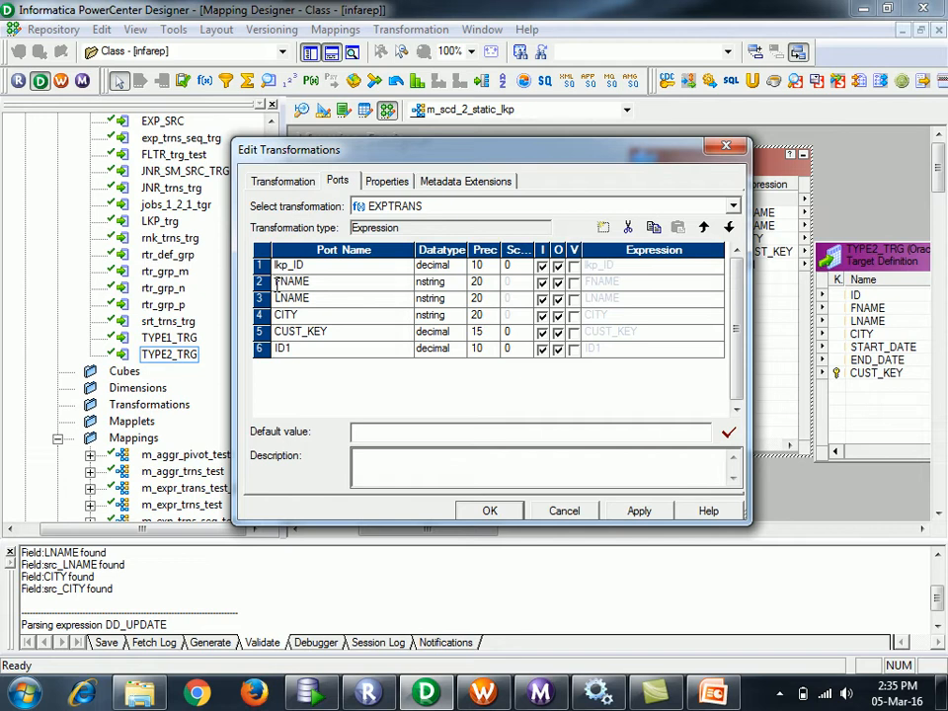
text(lkp_)
click(277, 299)
text(lkp_)
click(277, 315)
text(lkp_)
click(278, 331)
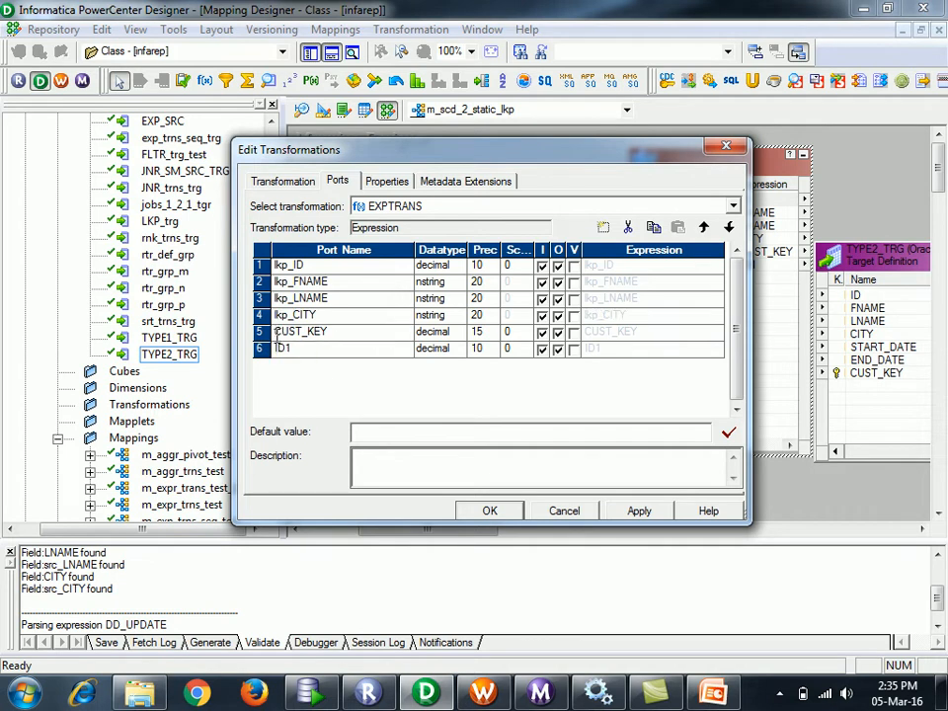
text(lkp_)
click(282, 350)
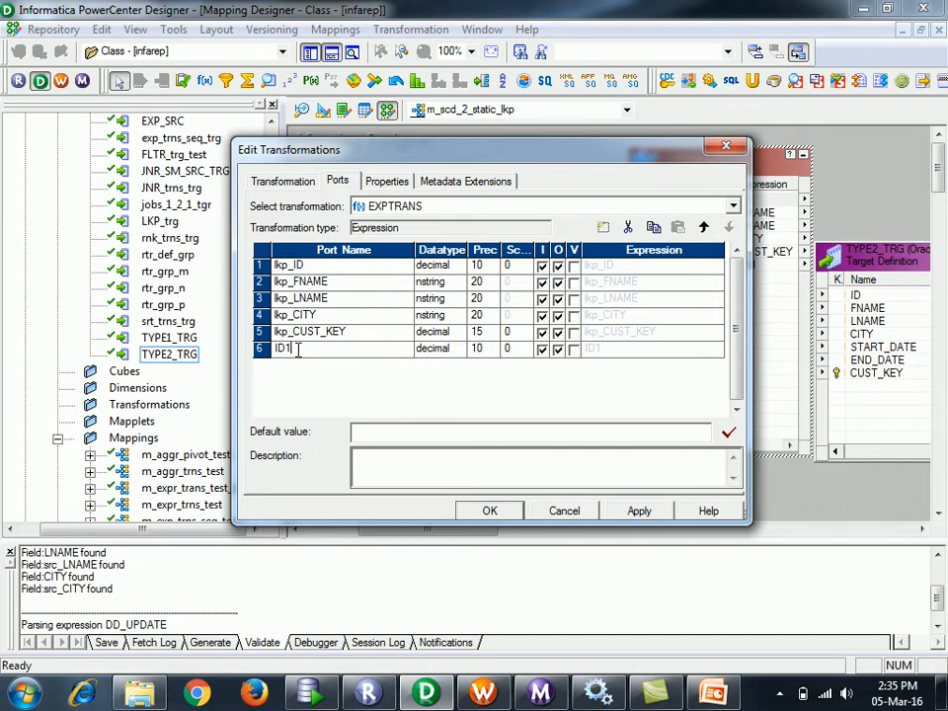
click(622, 510)
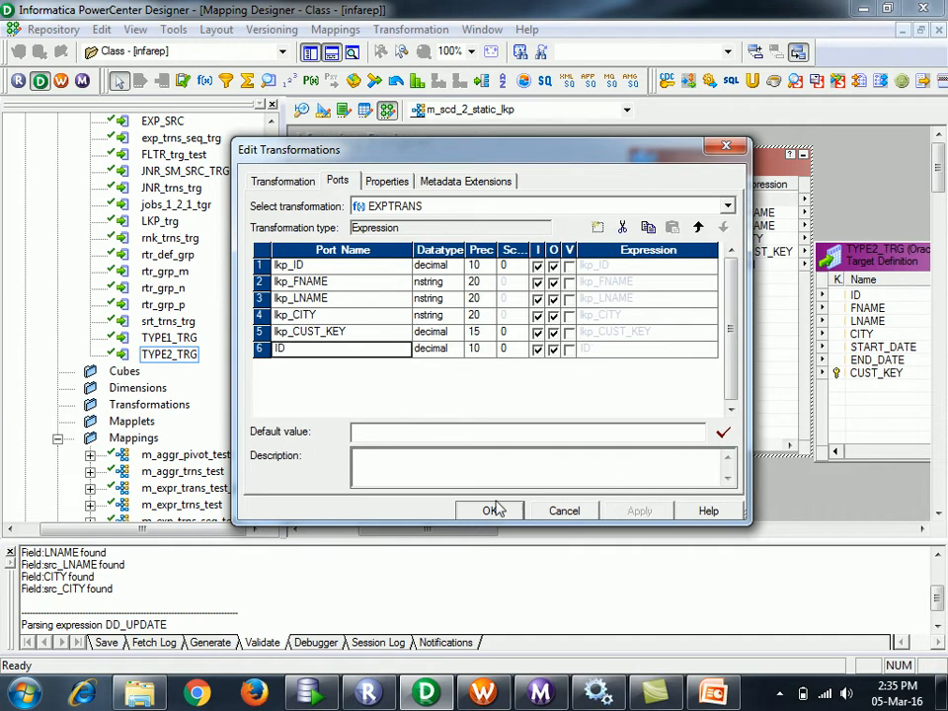
click(494, 510)
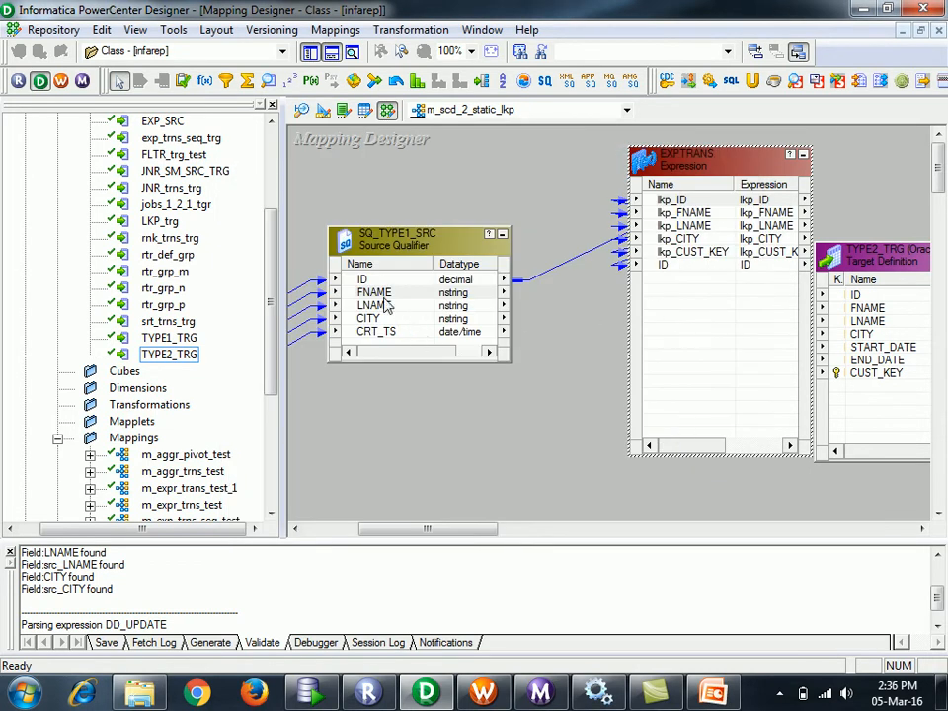
- Link FNAME, LNAME, CITY and CRT_TS from SQ_TYPE1_SRC into EXPTRANS
click(384, 295)
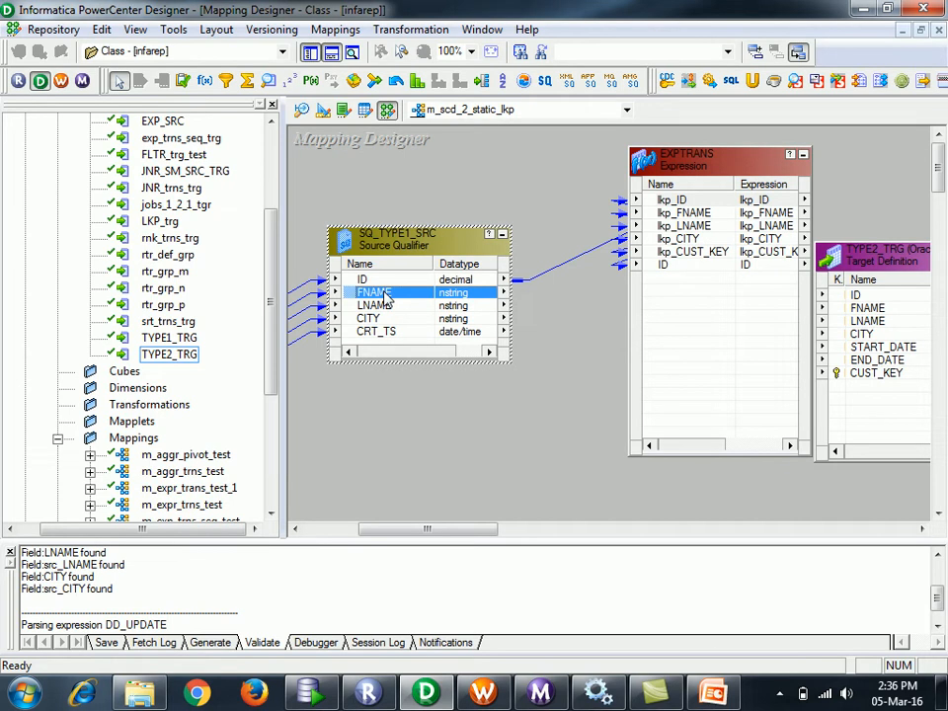
key(shift+Down)
key(shift+Down)
key(shift+Down)
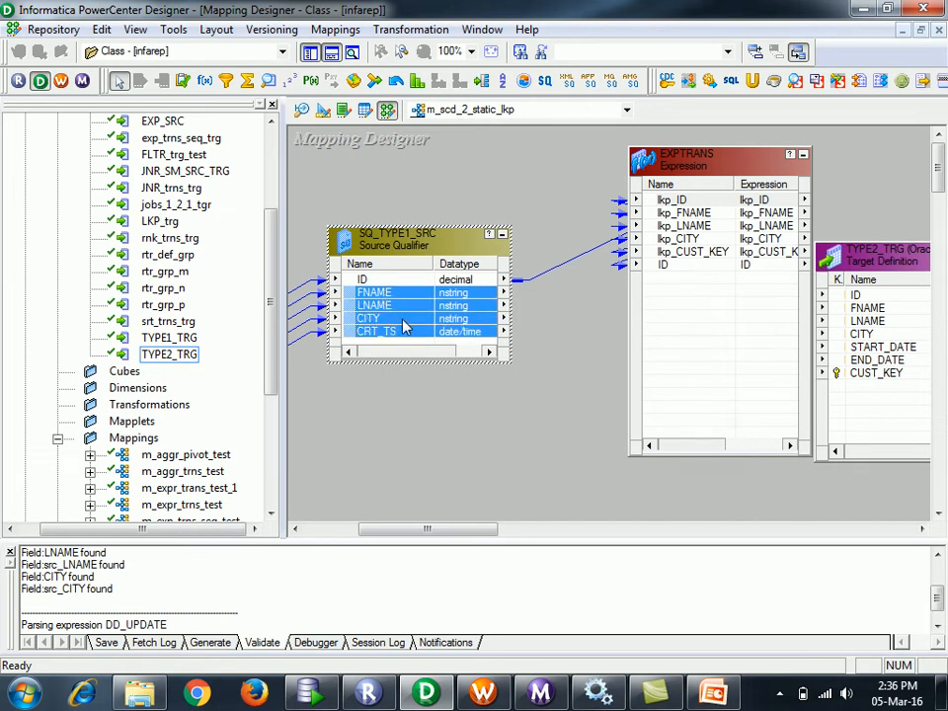
drag(384, 299, 681, 331)
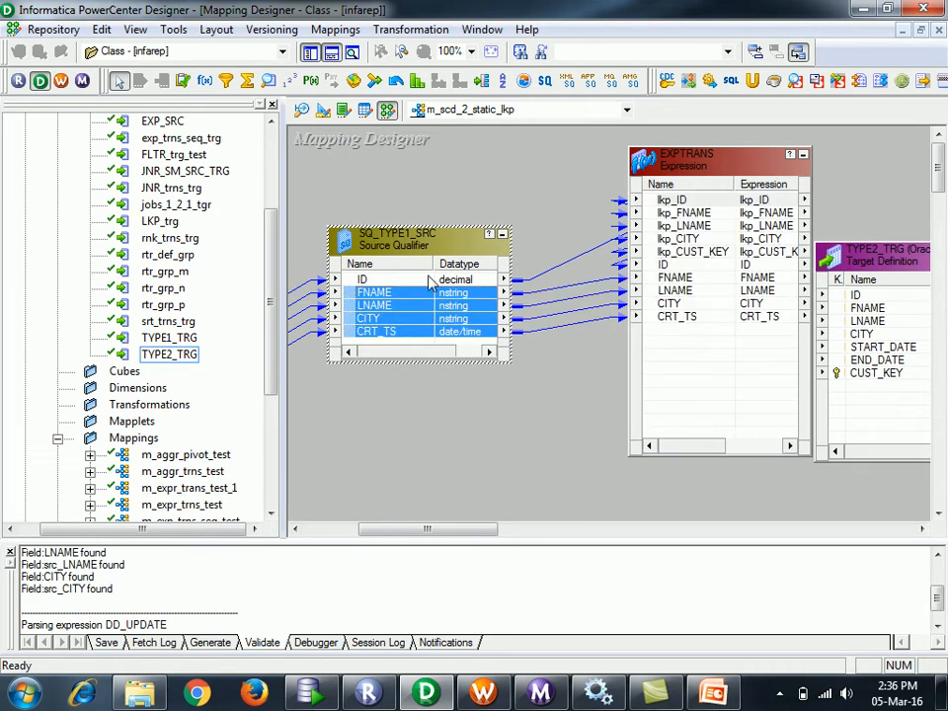
- Iconize the source qualifier and rearrange TYPE2_TRG, LKPTRANS and EXPTRANS, placing EXPTRANS beside LKPTRANS
click(502, 238)
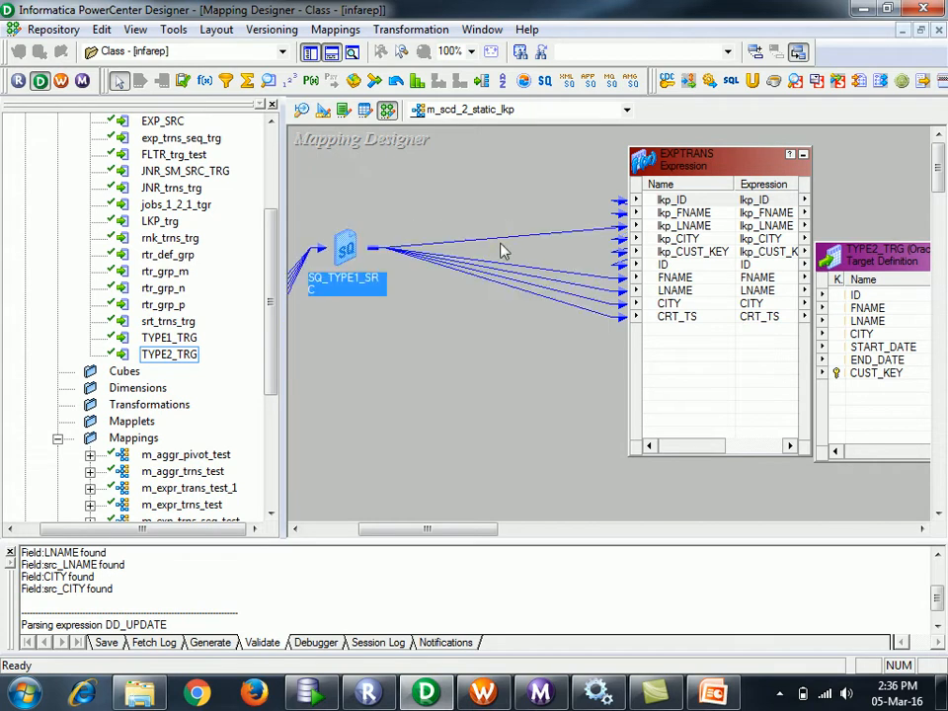
drag(428, 529, 486, 550)
drag(657, 257, 792, 252)
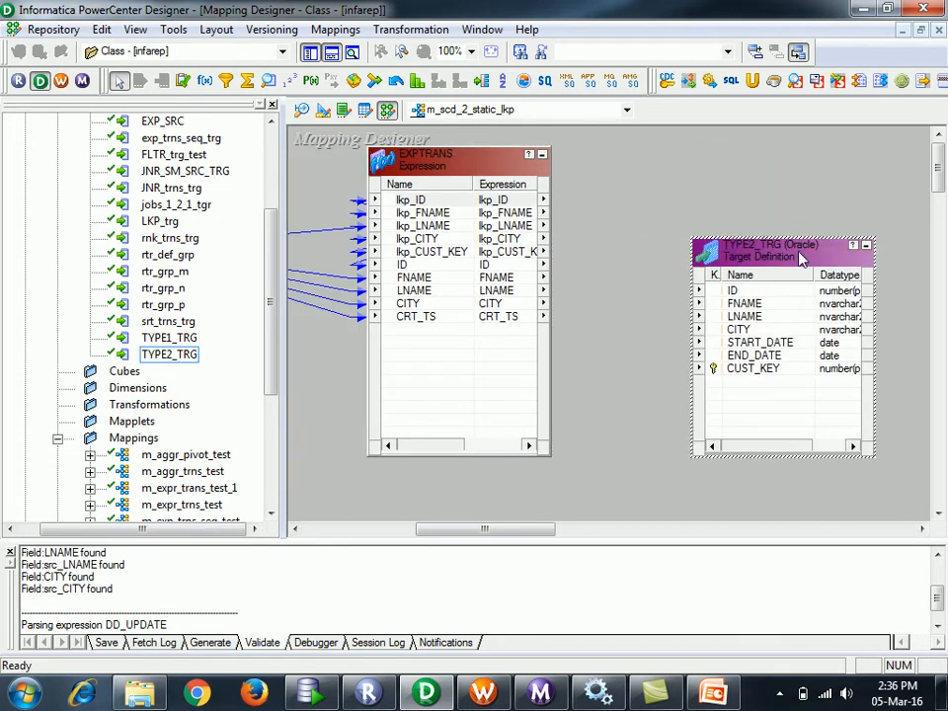
click(542, 155)
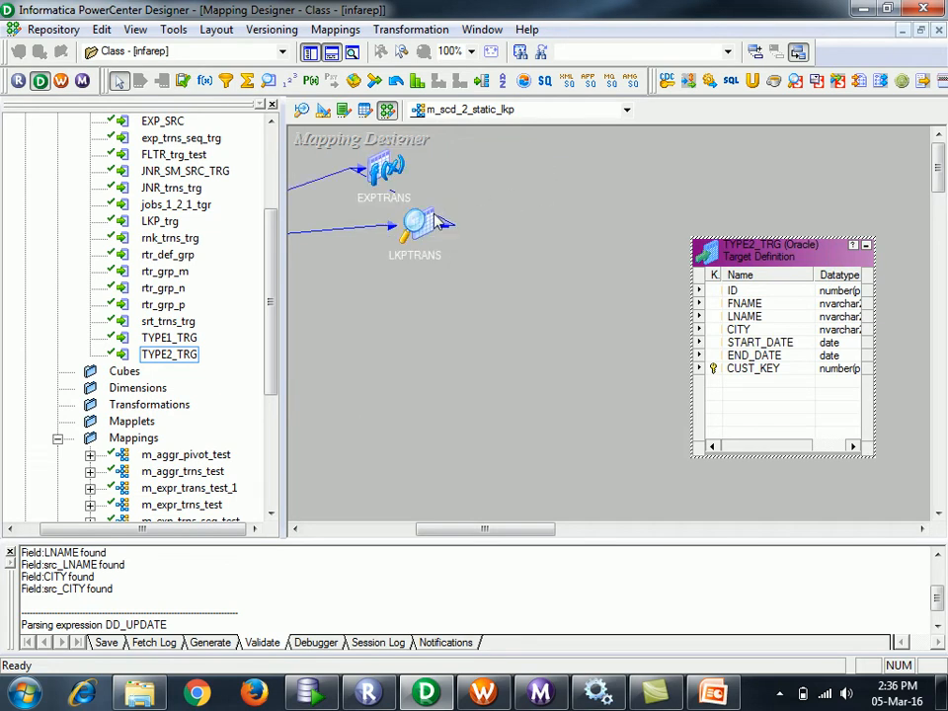
drag(417, 224, 351, 231)
drag(388, 166, 524, 293)
drag(507, 536, 447, 529)
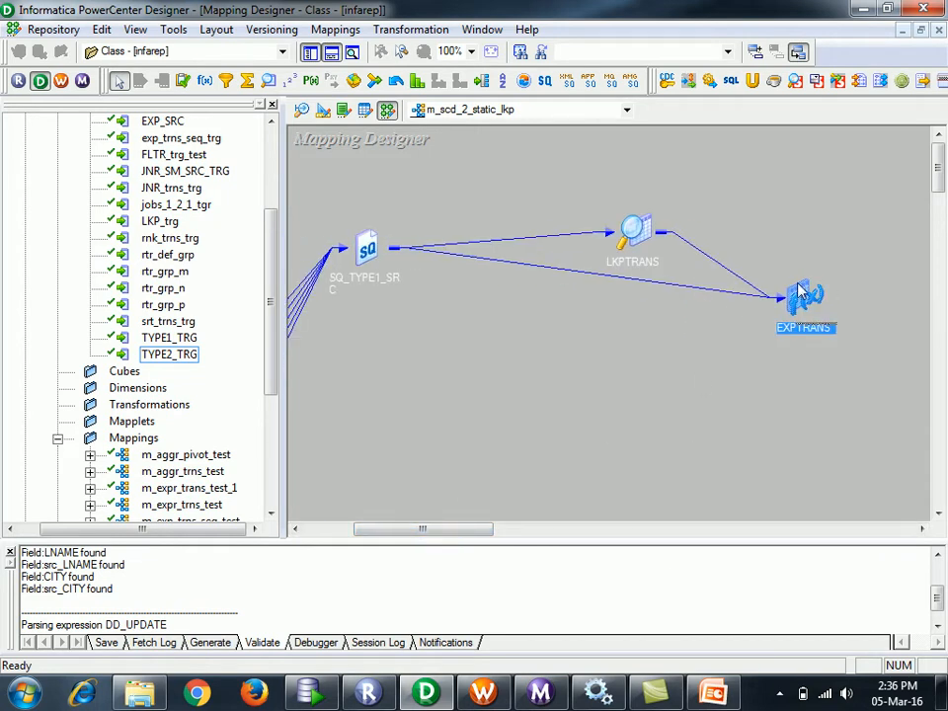
mouse_move(808, 309)
double_click(808, 309)
drag(851, 297, 729, 272)
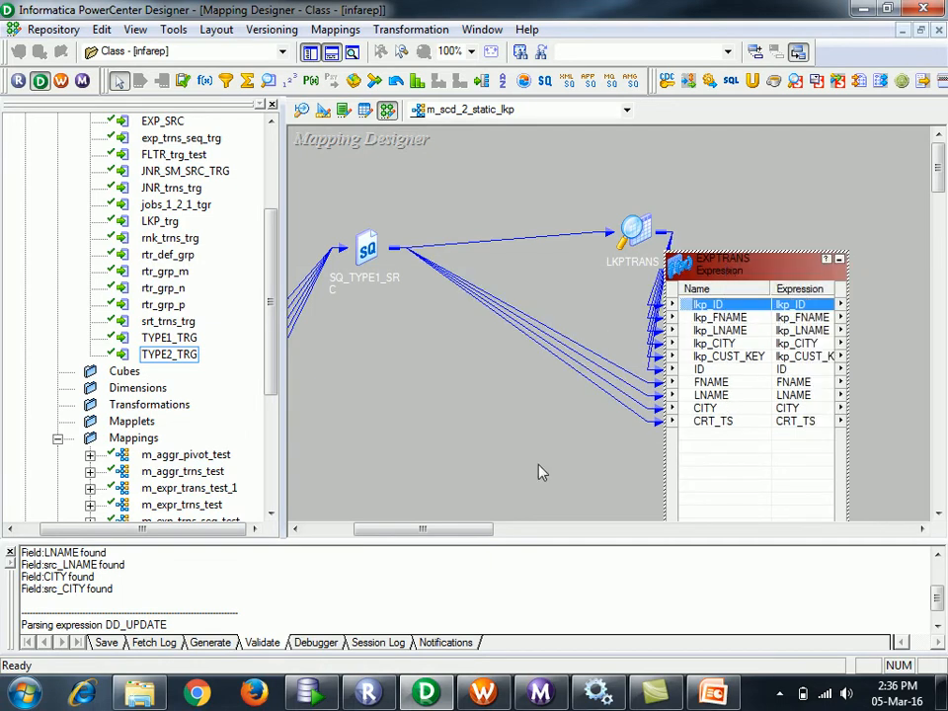
- Place a SEQTRANS sequence generator and link its NEXTVAL port into EXPTRANS
click(289, 80)
click(400, 341)
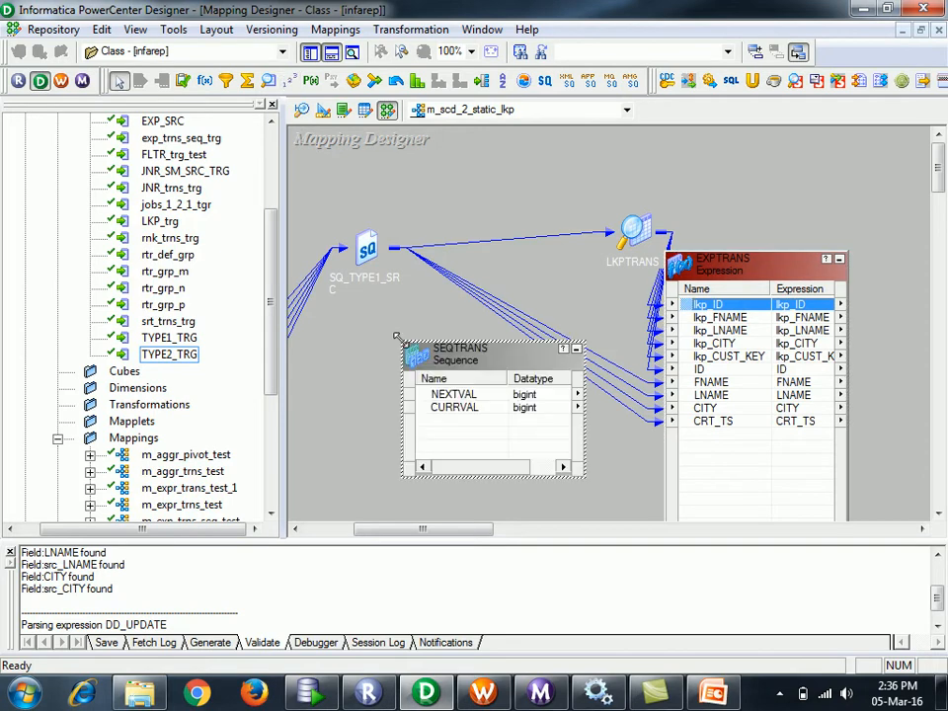
click(452, 395)
drag(422, 397, 739, 458)
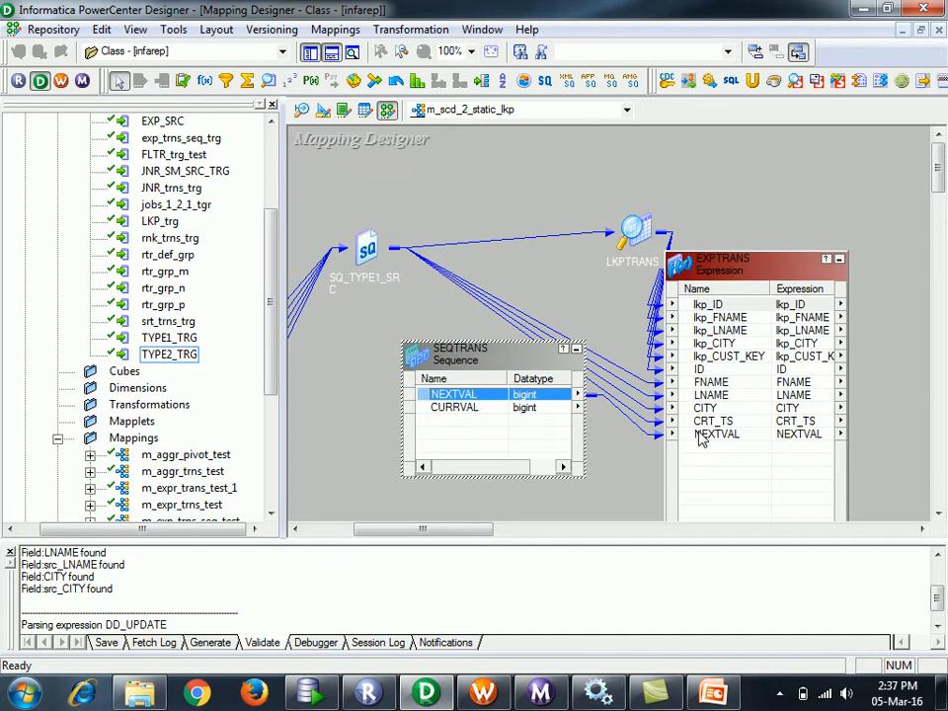
double_click(503, 364)
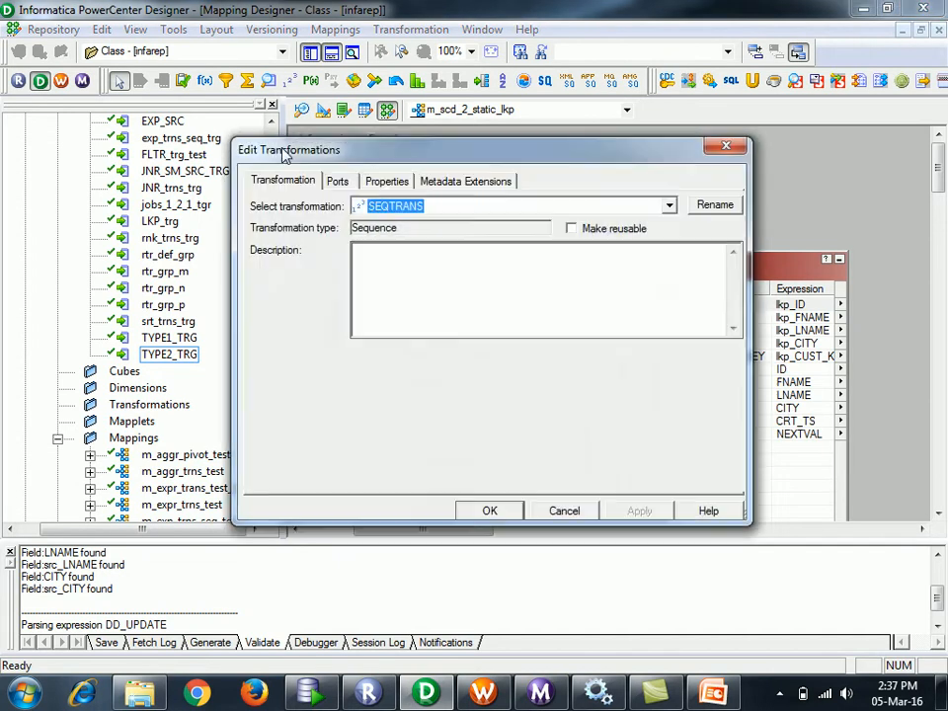
click(375, 180)
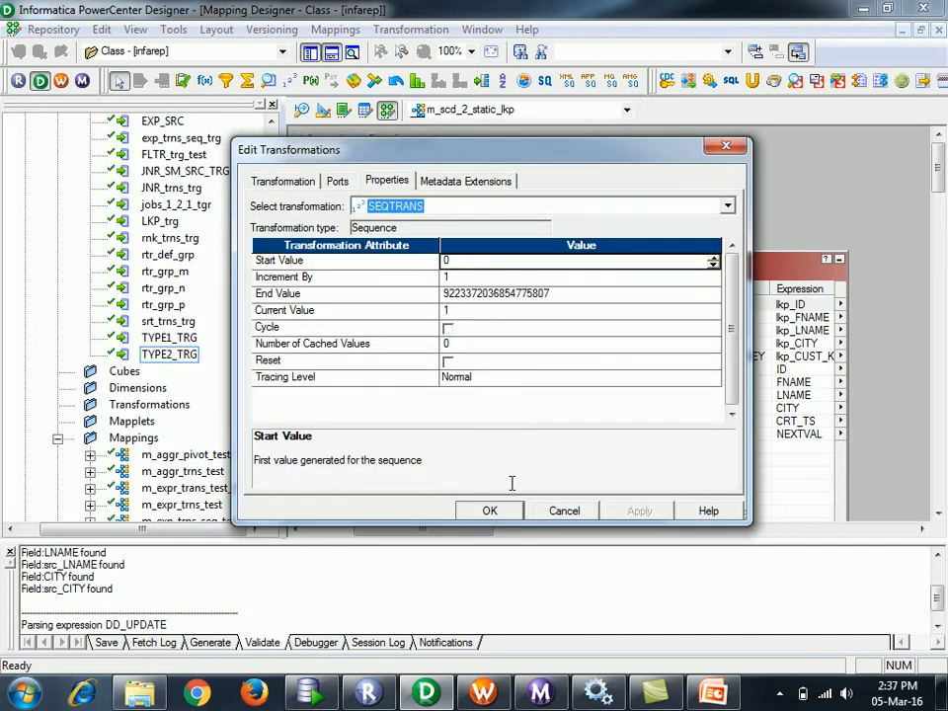
click(489, 510)
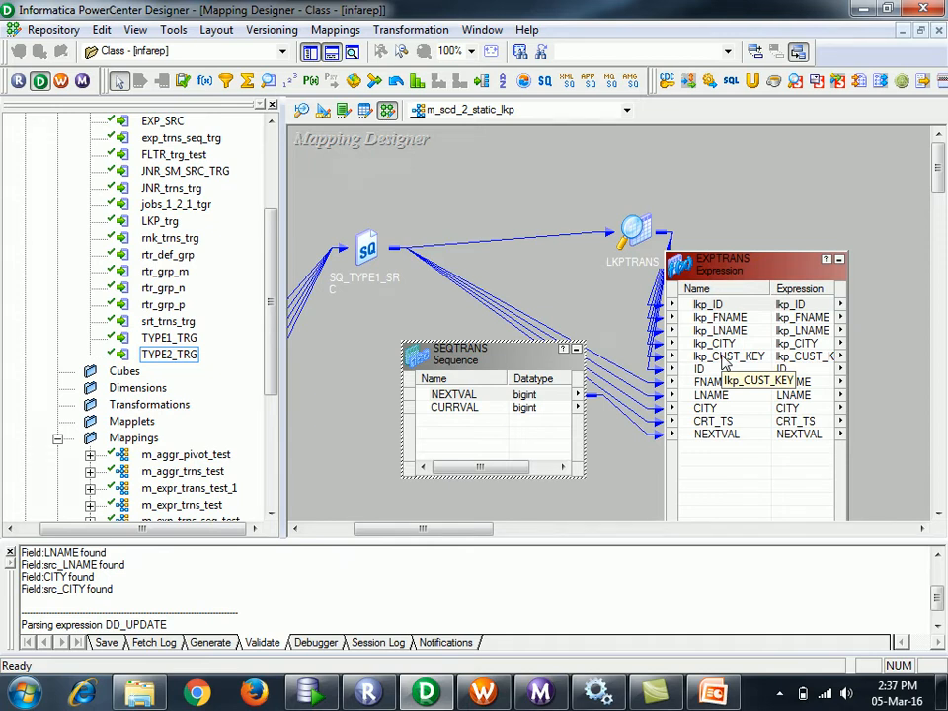
- Iconize SEQTRANS and drag LKPTRANS up and left to untangle the links into EXPTRANS
click(576, 349)
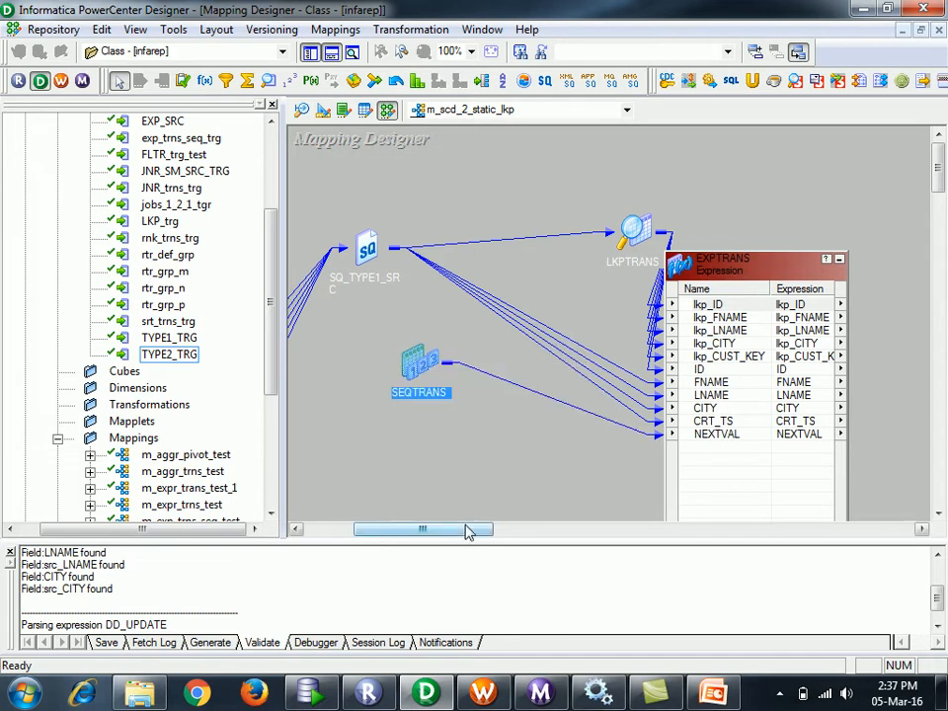
mouse_move(463, 532)
mouse_down()
mouse_move(487, 538)
mouse_move(459, 539)
mouse_up()
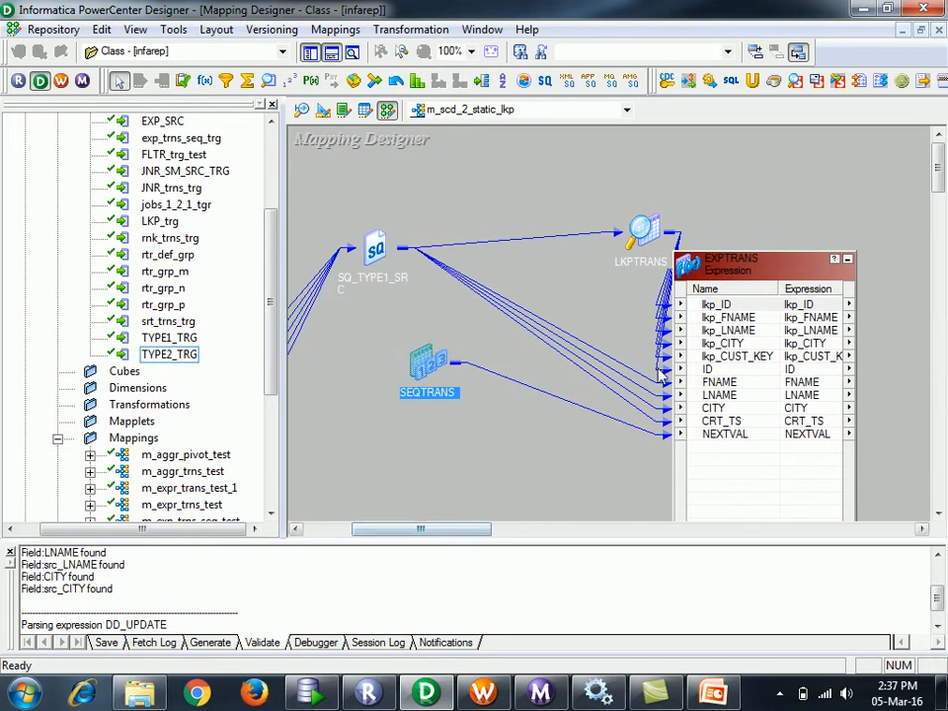
drag(644, 229, 551, 216)
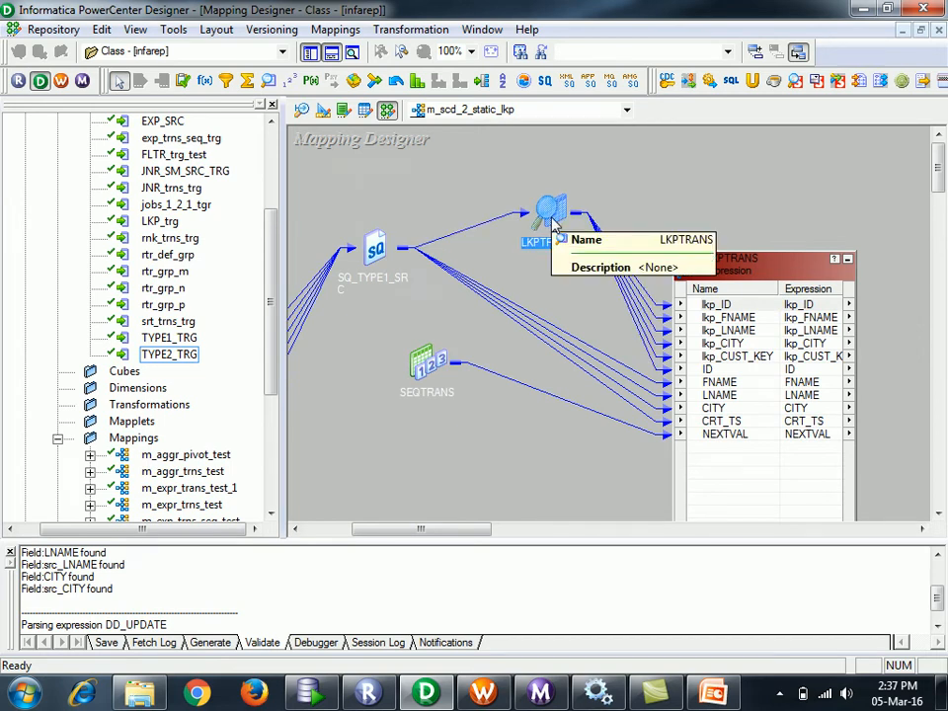
click(445, 264)
click(548, 220)
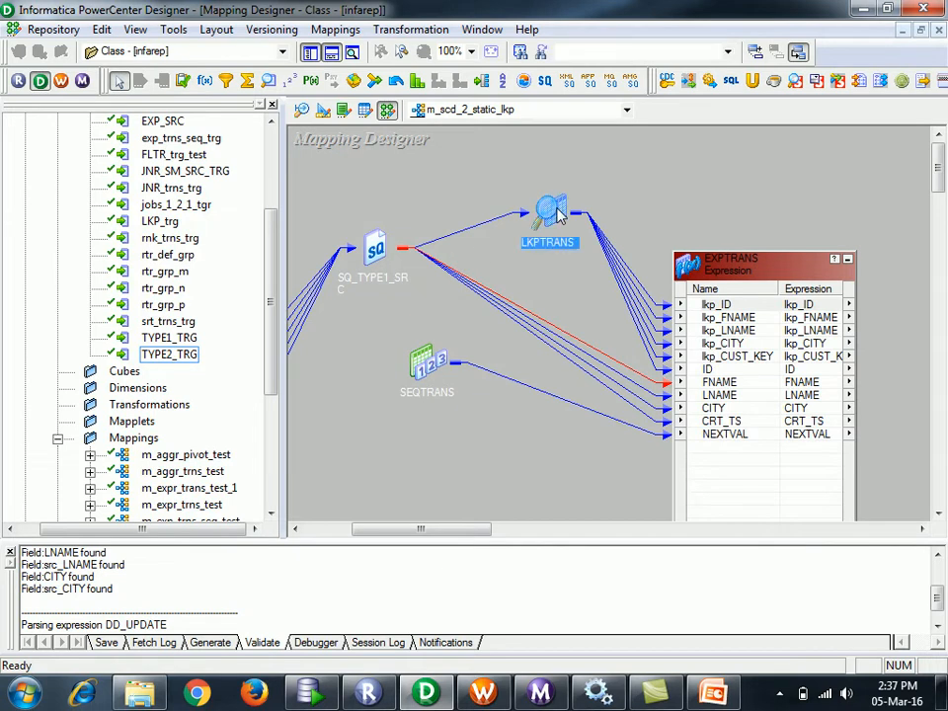
click(446, 371)
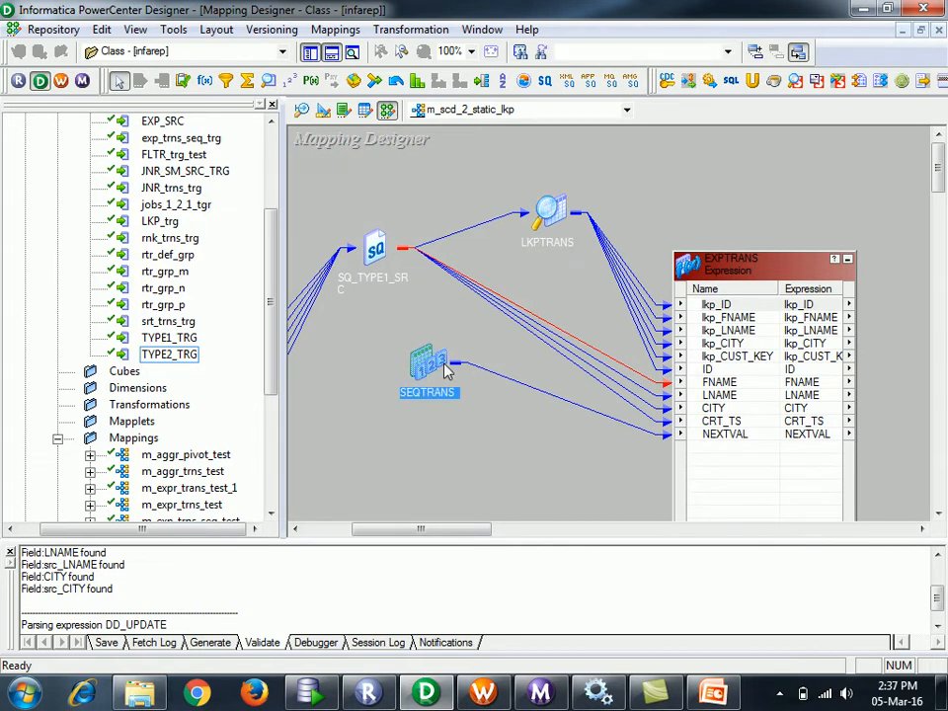
- Add a new hash-key port after NEXTVAL in the EXPTRANS port list
double_click(755, 276)
click(387, 183)
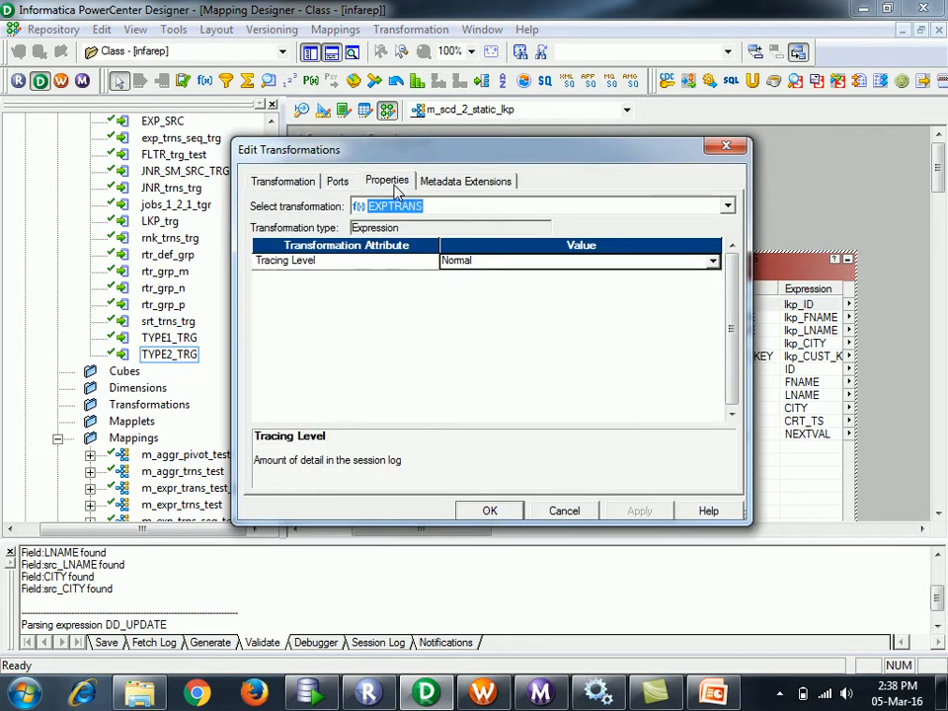
click(336, 182)
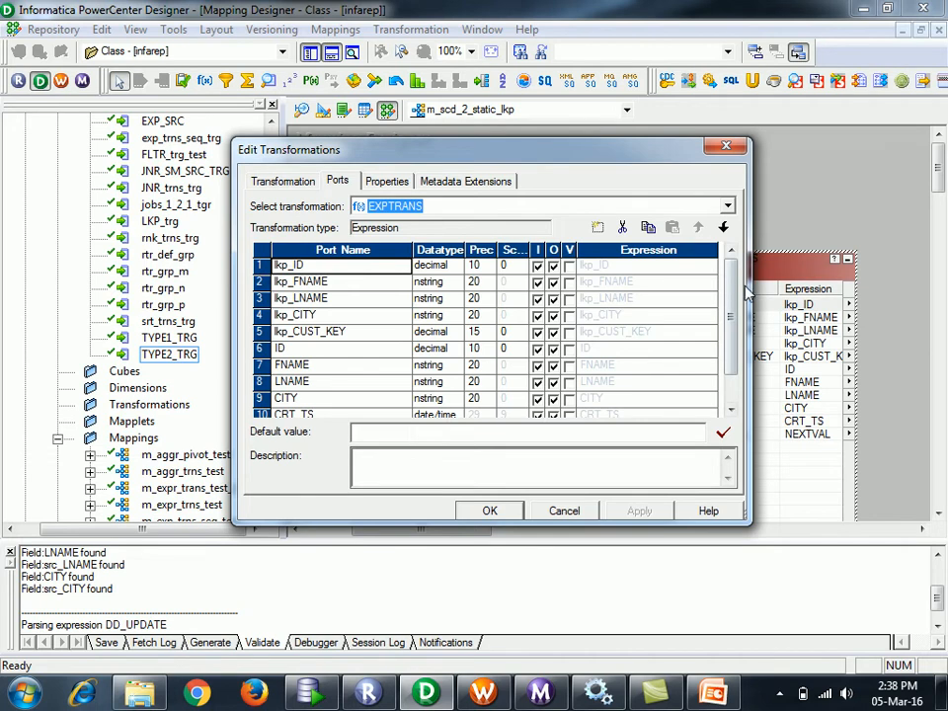
scroll(735, 293, down, 1)
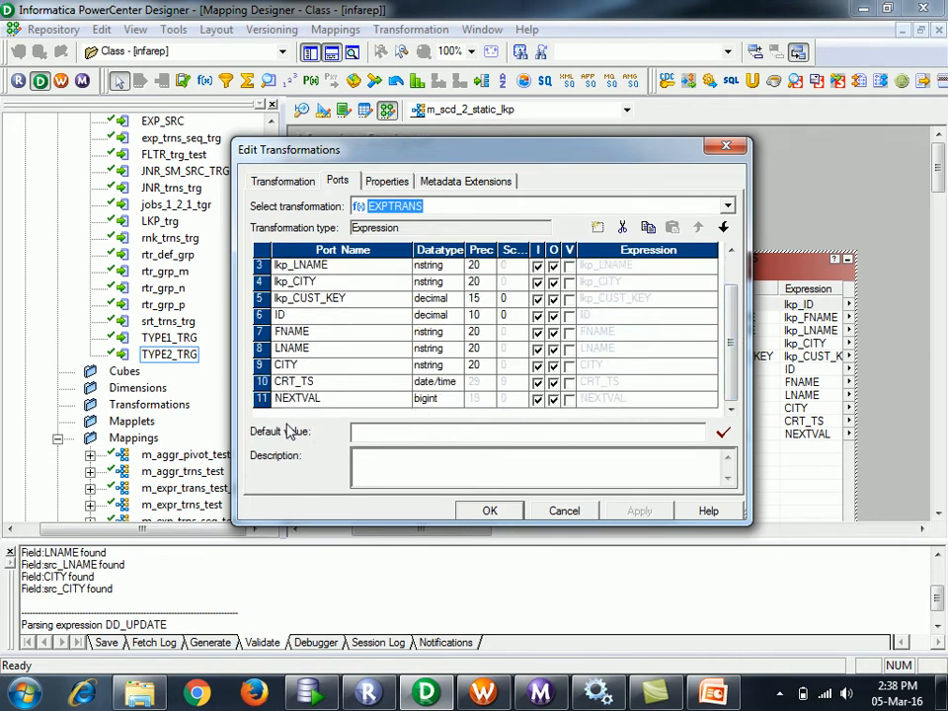
click(262, 399)
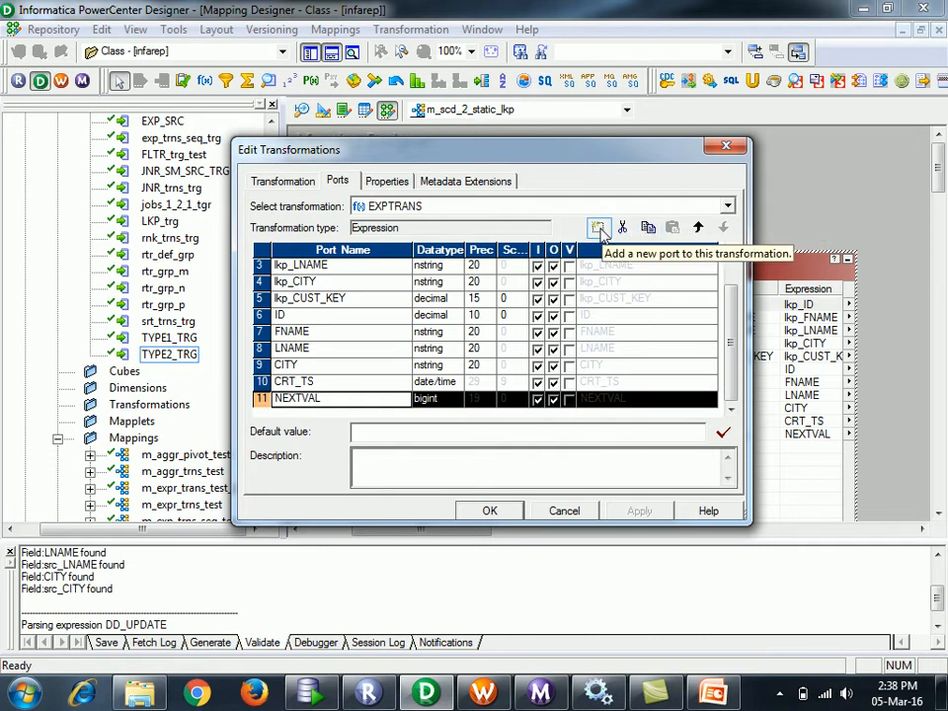
click(598, 228)
click(323, 393)
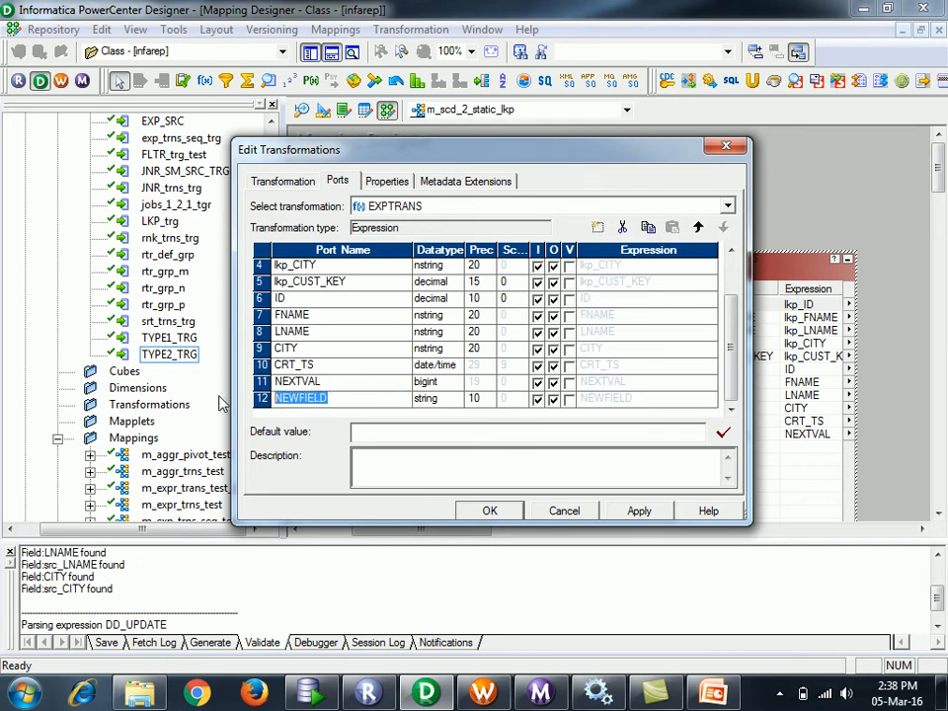
text(src)
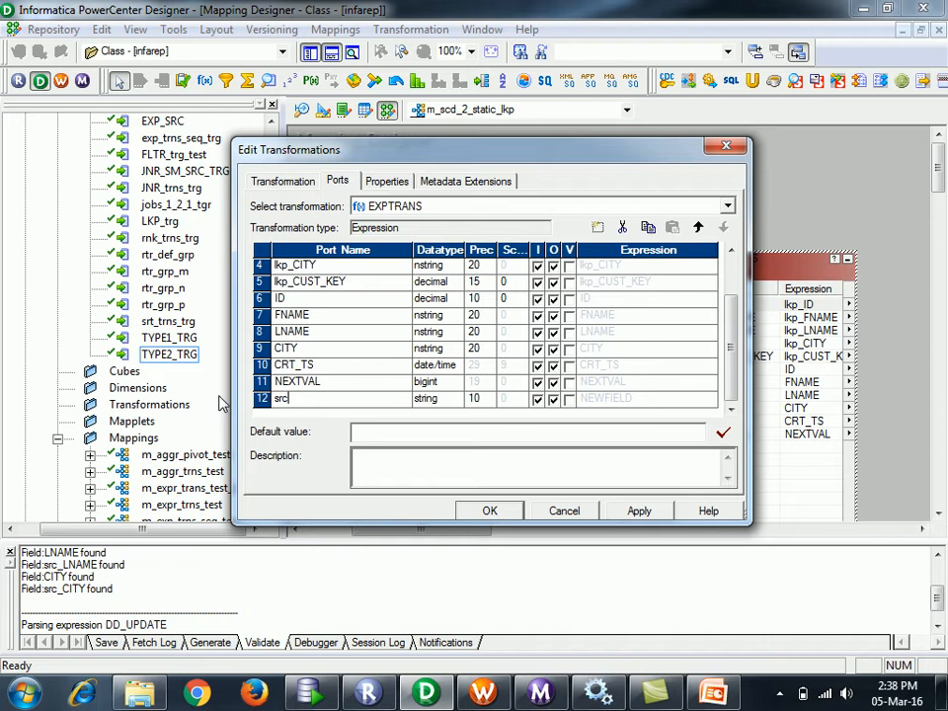
text(_)
text(hshky)
click(347, 399)
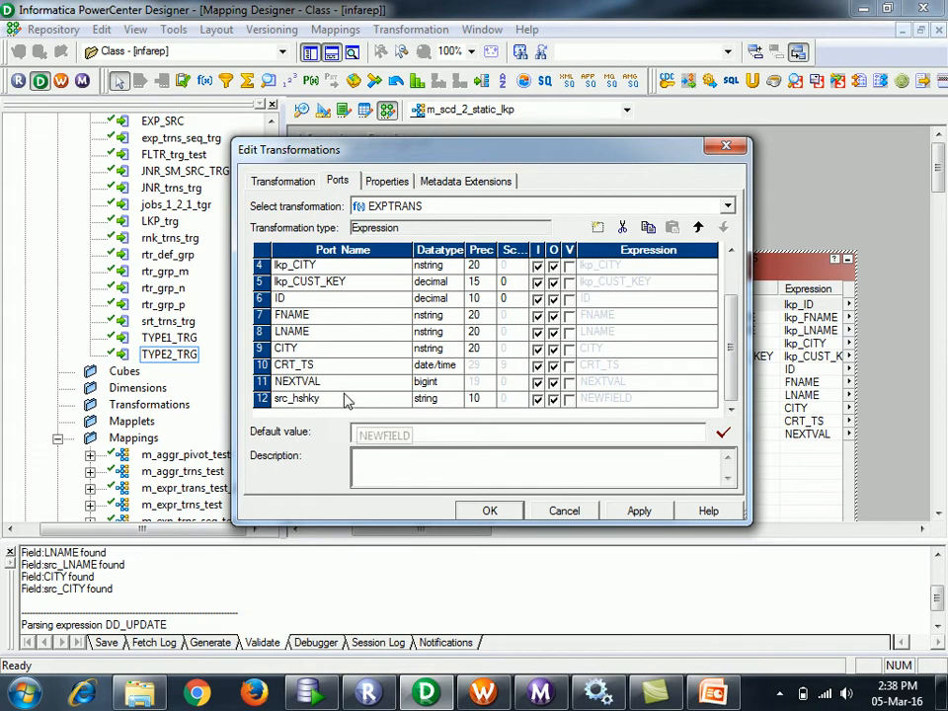
- Rename the new port SRC_HSHKY and set its precision to 254
click(336, 399)
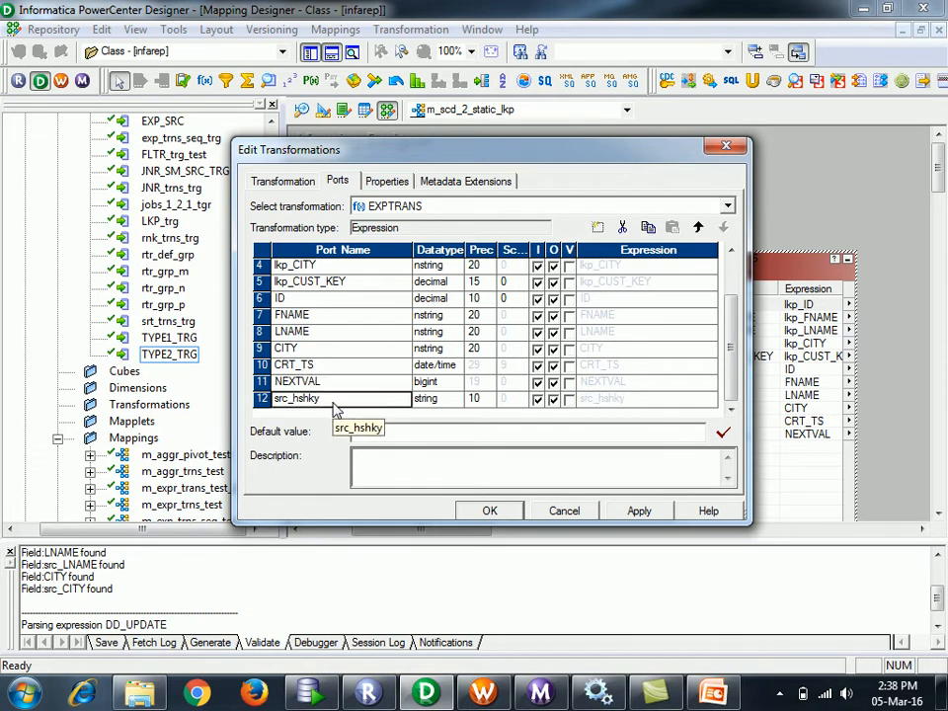
drag(331, 400, 217, 403)
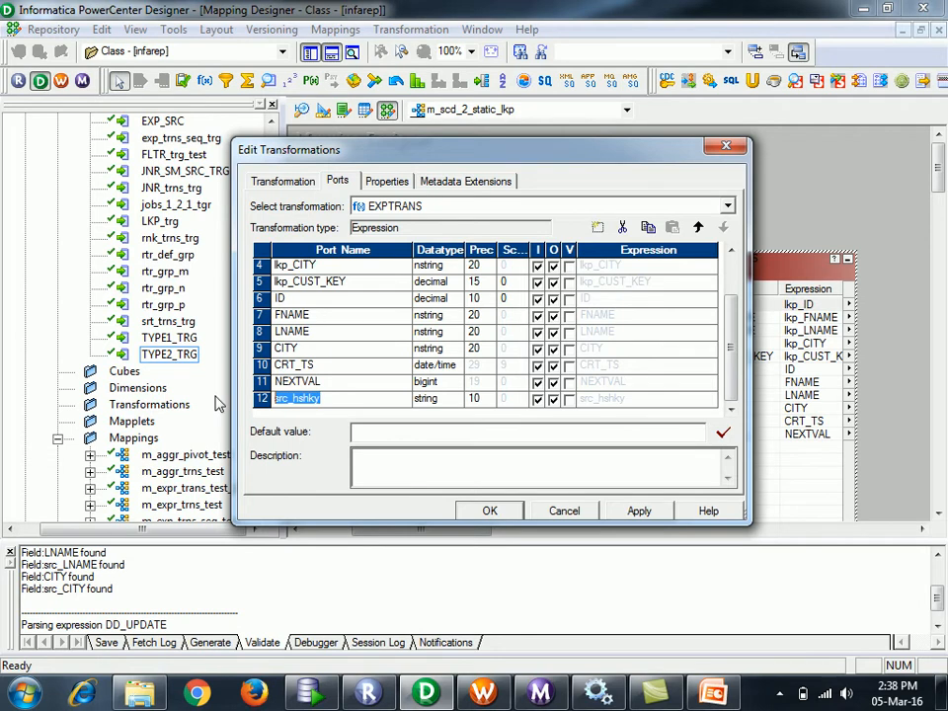
text(SRC_HSHKY)
key(Return)
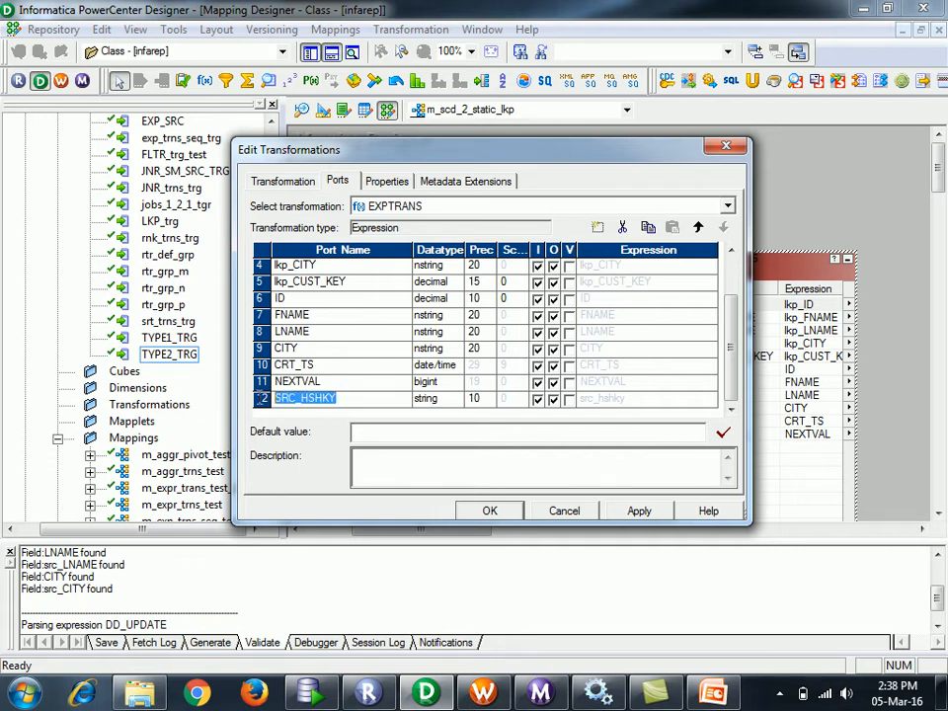
click(484, 400)
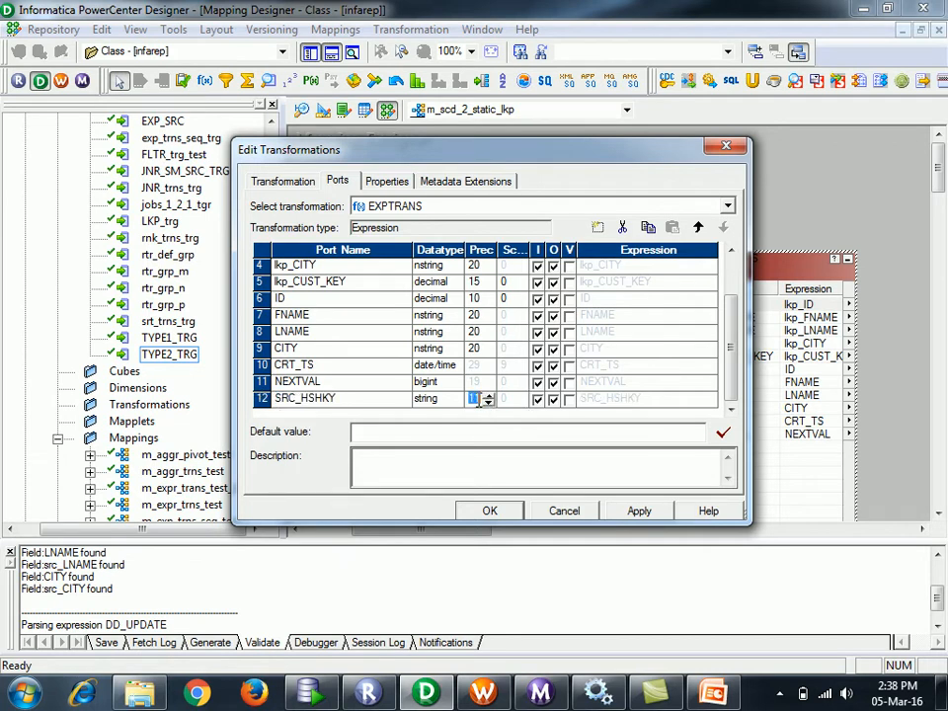
text(54)
key(shift+Tab)
key(shift+Tab)
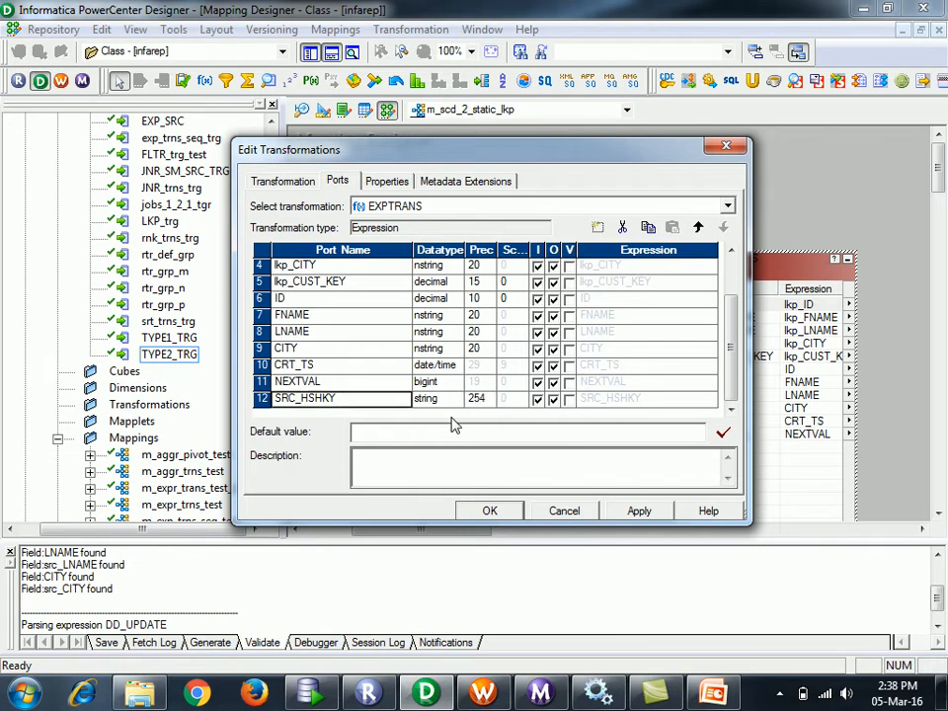
- Paste a copy of the port, rename it TRG_HSHKY, and make SRC_HSHKY output-only
click(672, 228)
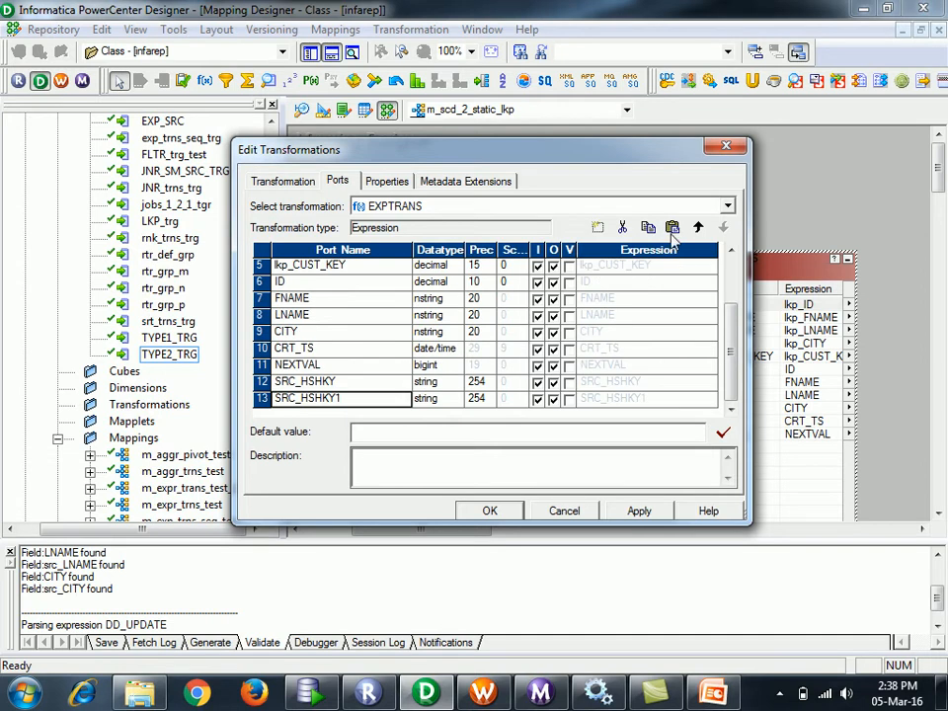
click(345, 398)
click(344, 398)
key(BackSpace)
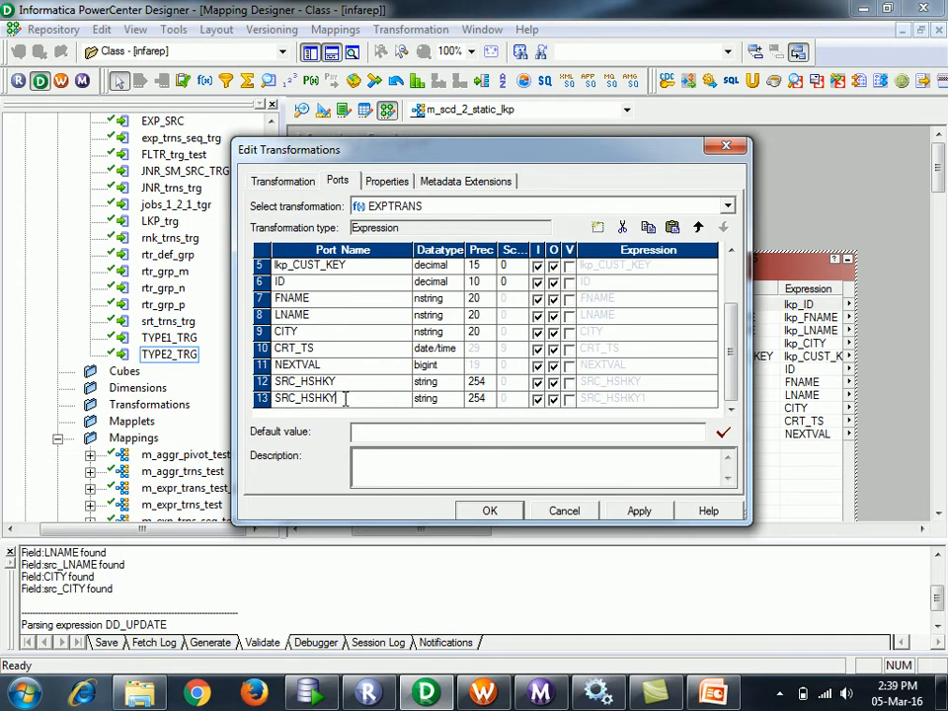
key(Left)
key(Left)
key(Left)
key(Left)
key(Left)
key(Left)
key(Left)
key(Left)
key(Right)
key(BackSpace)
key(BackSpace)
key(BackSpace)
text(TRG)
click(320, 401)
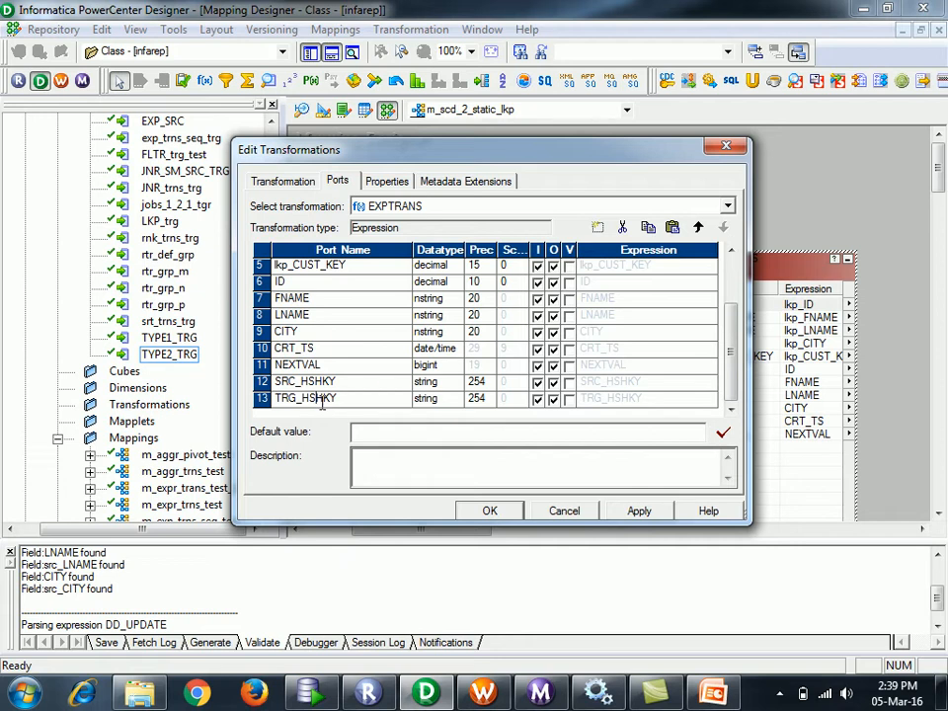
click(669, 386)
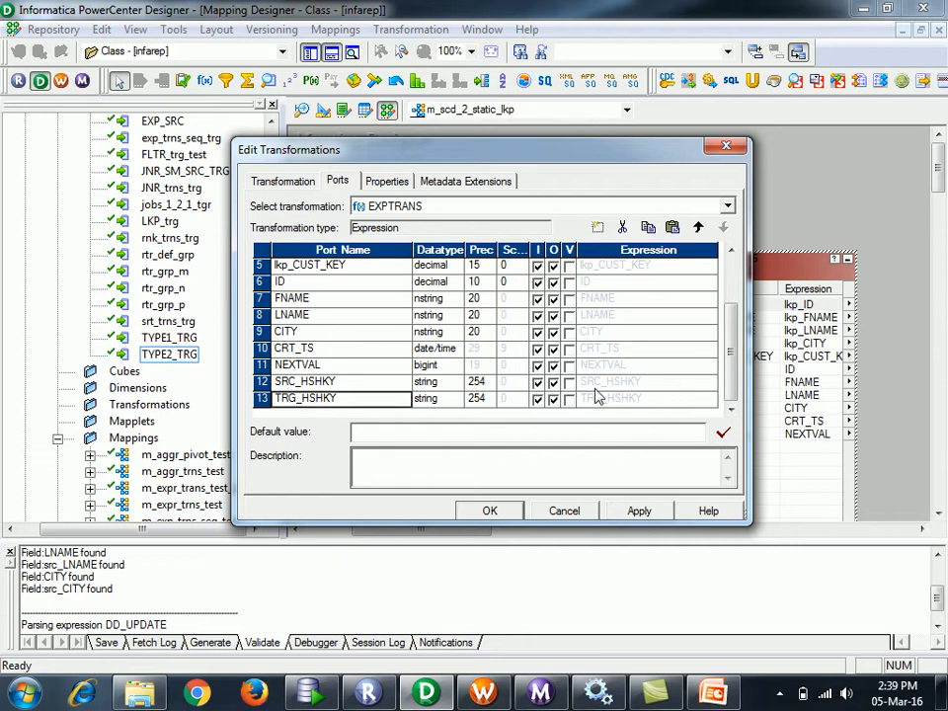
click(537, 382)
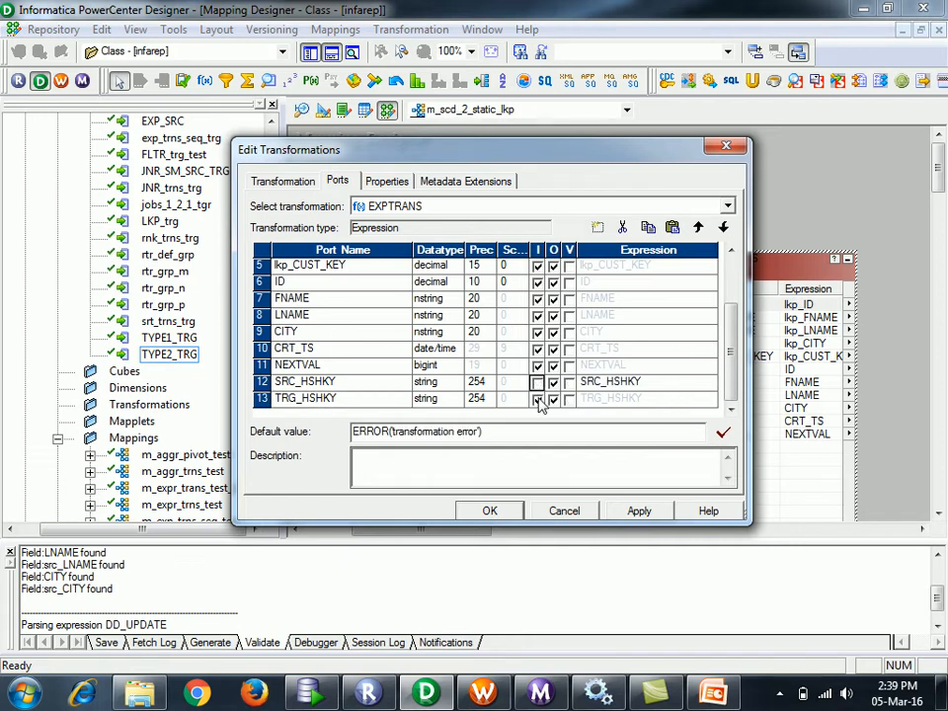
- Make TRG_HSHKY output-only and review SRC_HSHKY's formula alongside the EXPTRANS port list
click(537, 398)
click(691, 382)
click(711, 383)
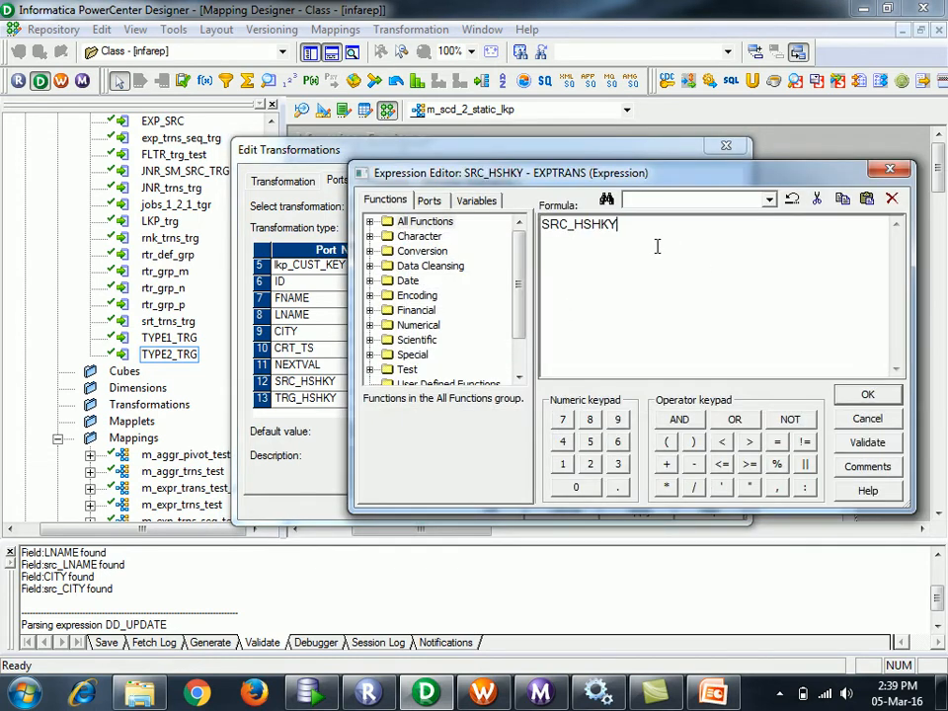
drag(655, 246, 538, 227)
click(435, 203)
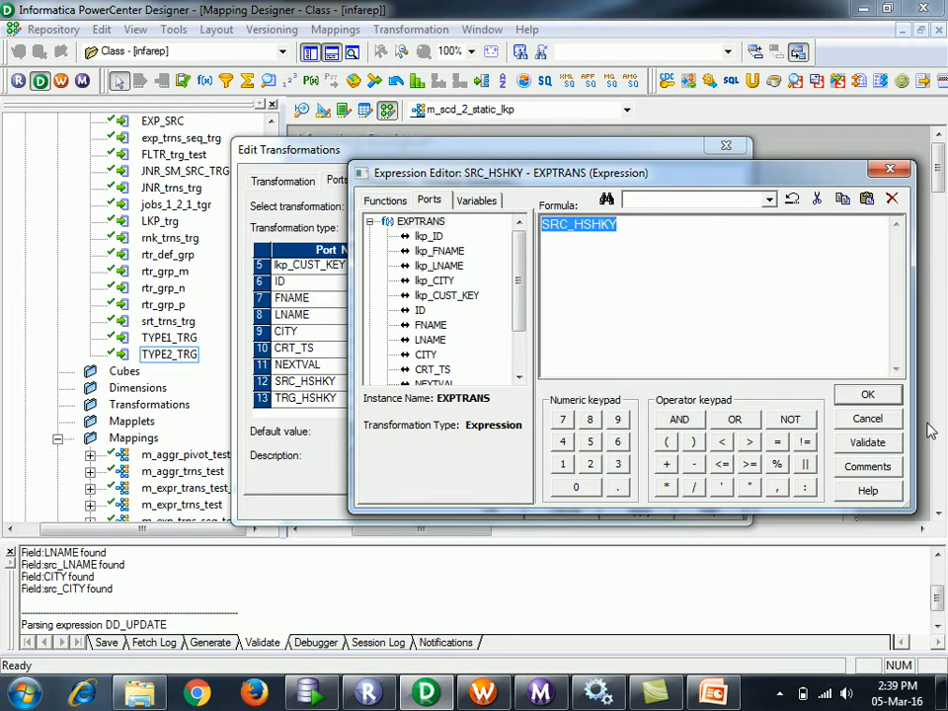
- Accept SRC_HSHKY's formula past the parse error and apply the EXPTRANS port changes
click(879, 396)
click(779, 387)
click(677, 391)
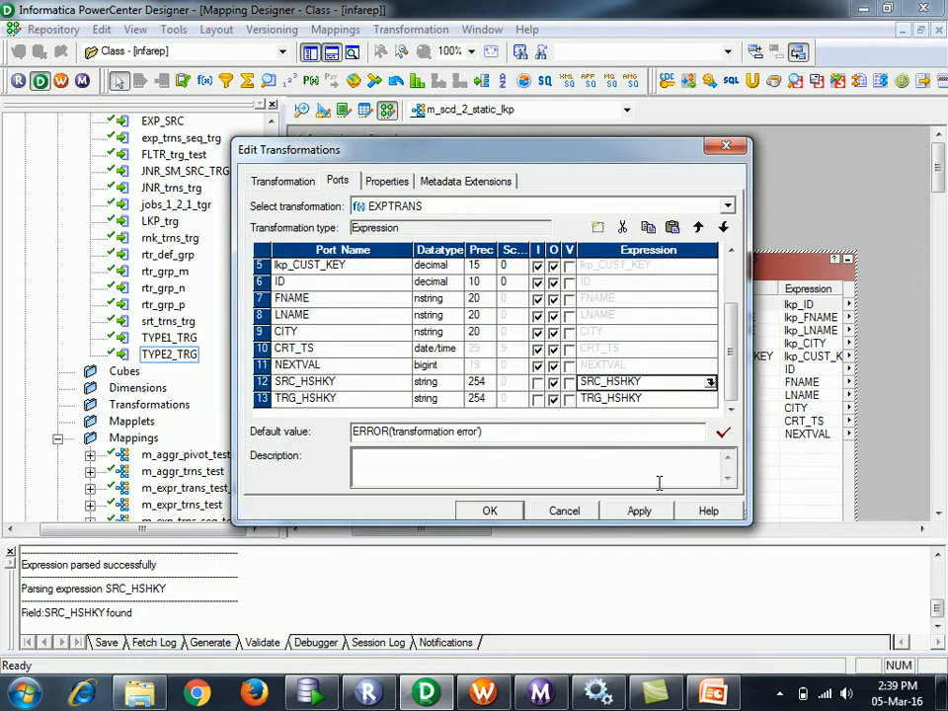
click(640, 511)
click(491, 510)
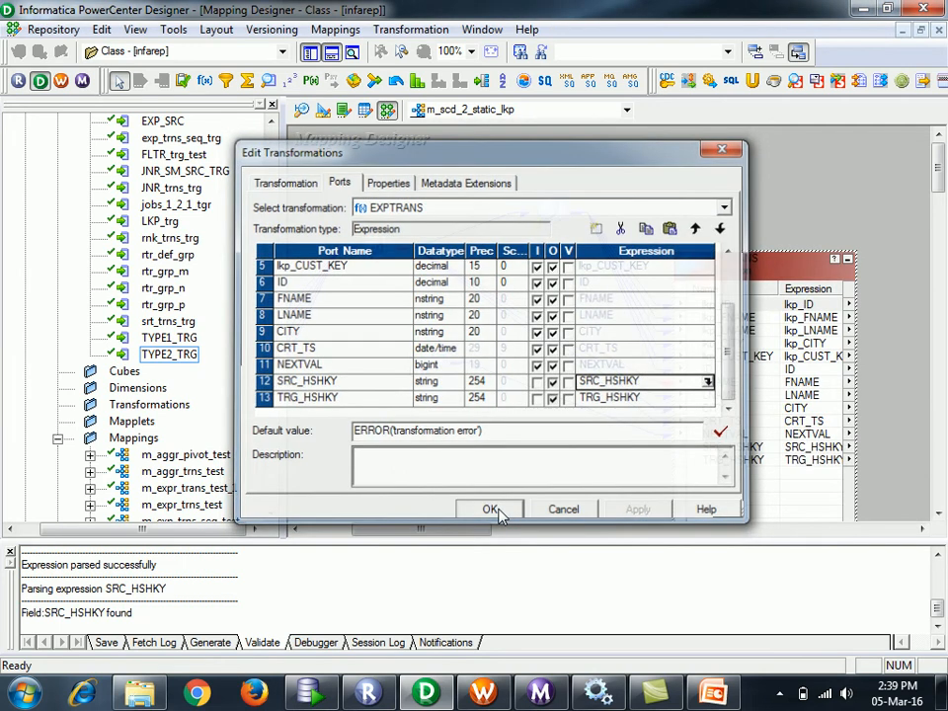
click(627, 115)
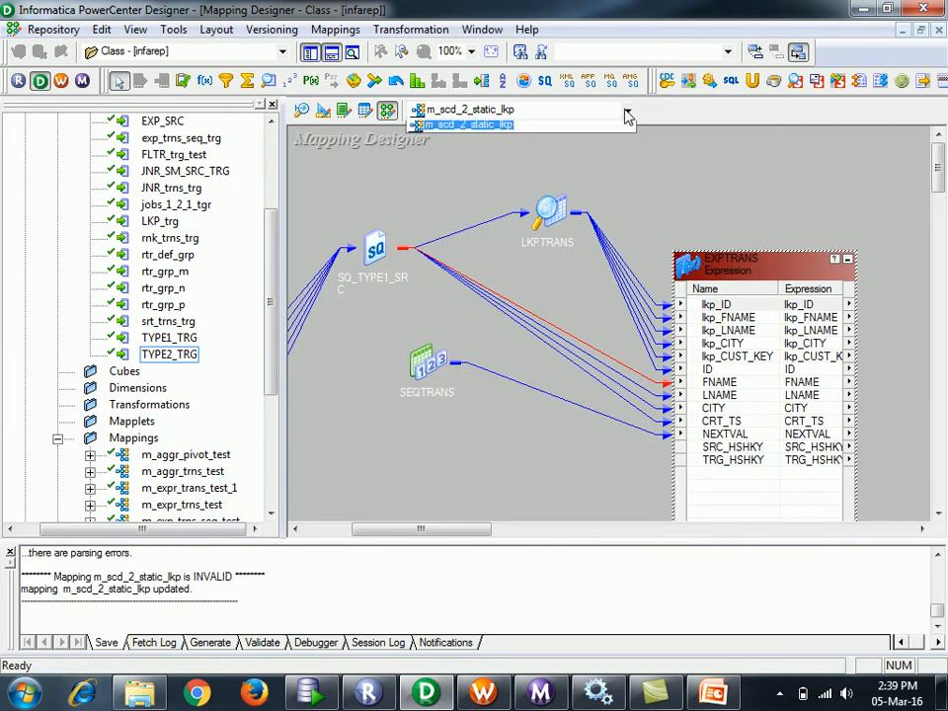
click(525, 141)
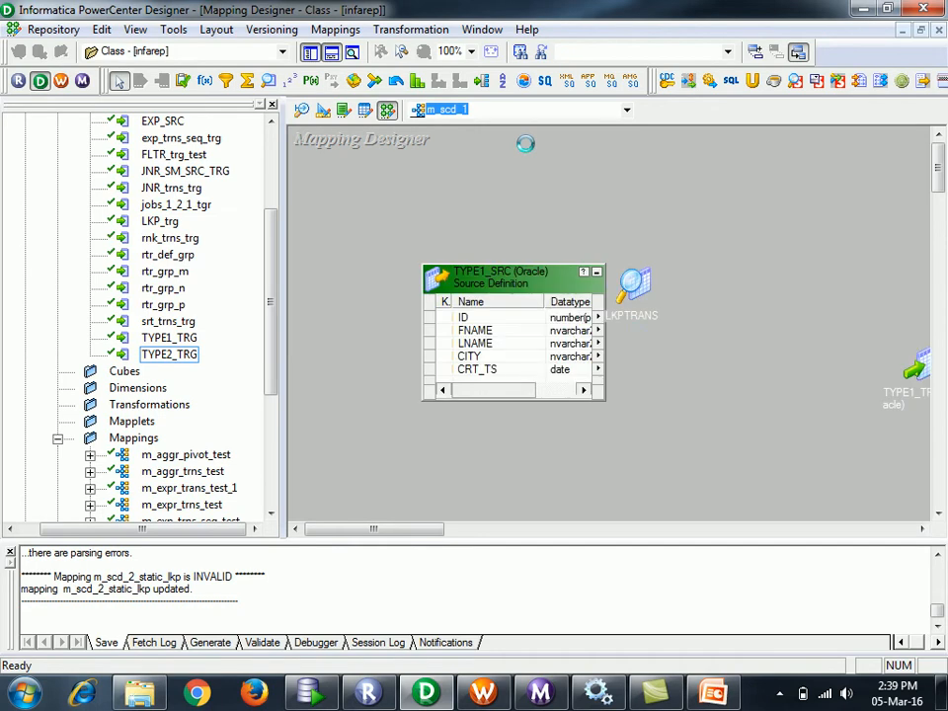
mouse_move(438, 531)
mouse_down()
mouse_move(469, 553)
mouse_move(437, 549)
mouse_up()
double_click(592, 358)
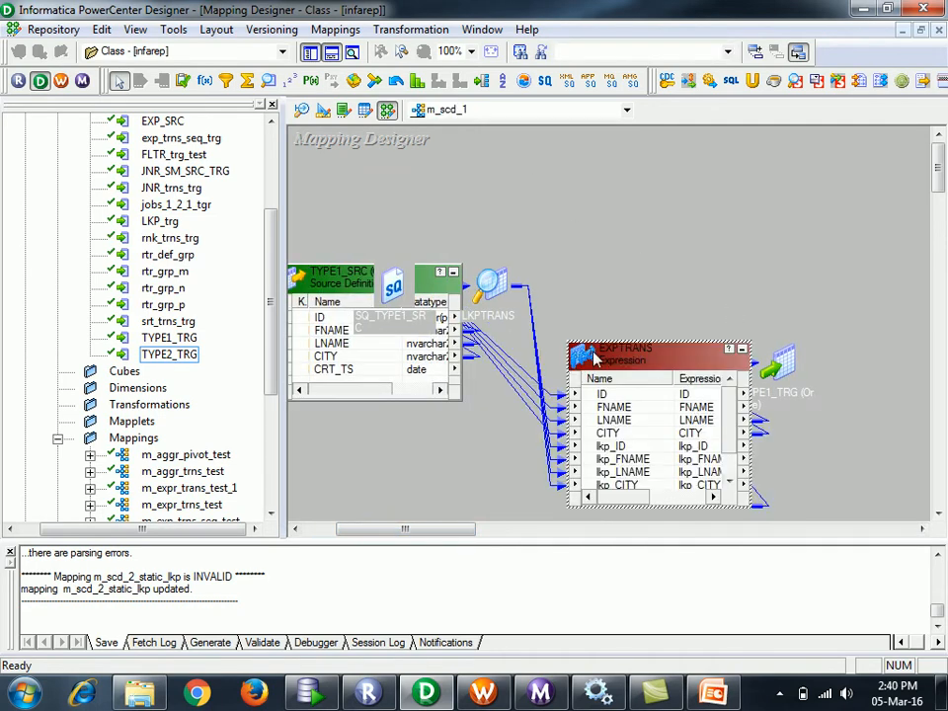
double_click(592, 357)
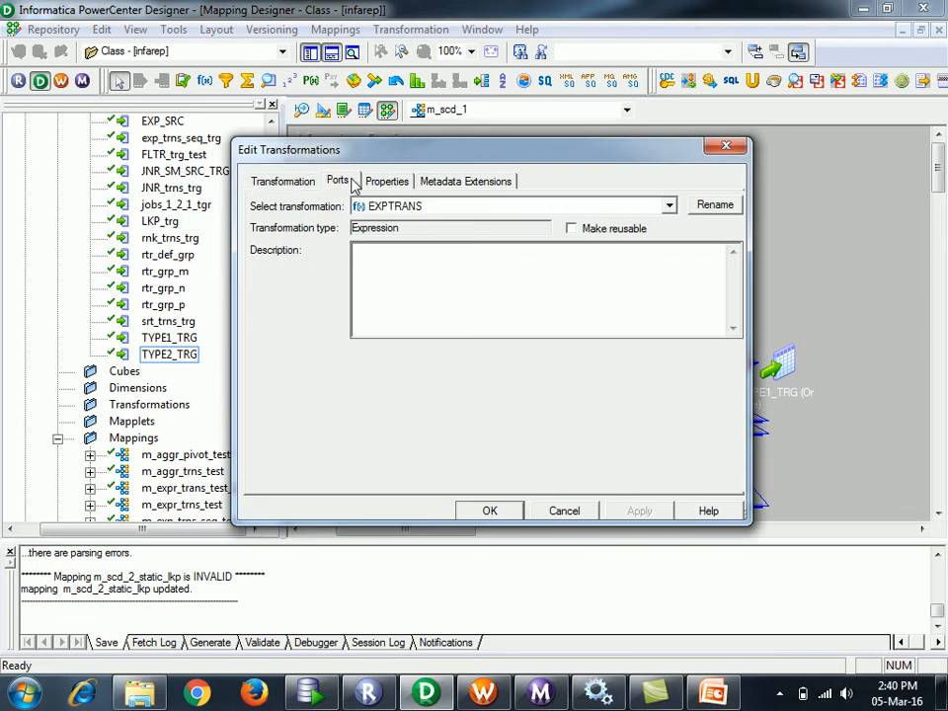
click(353, 183)
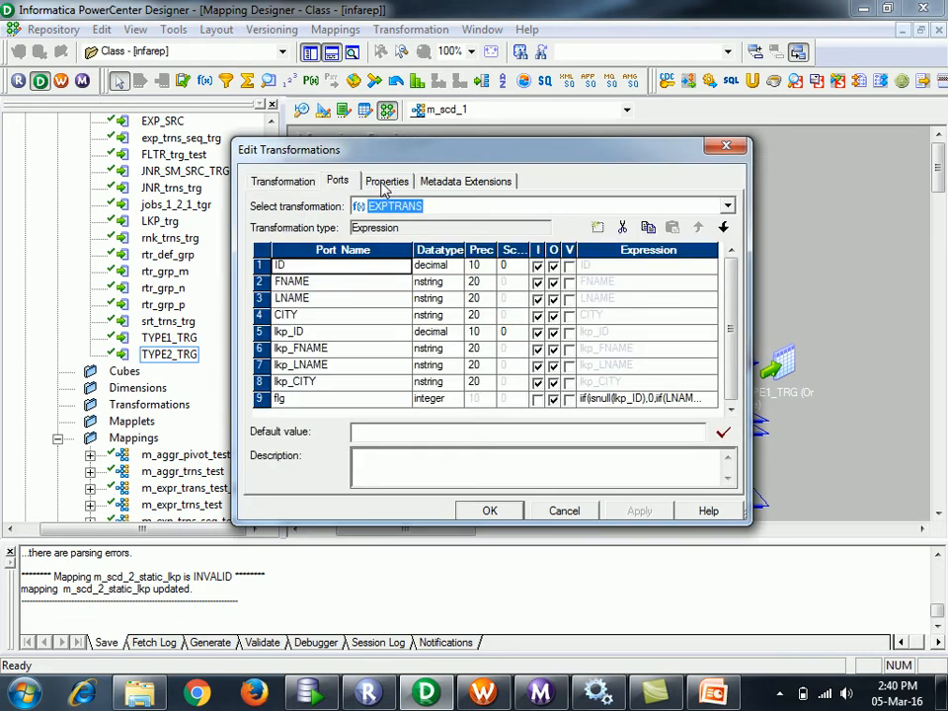
click(699, 398)
click(713, 400)
drag(656, 226, 783, 235)
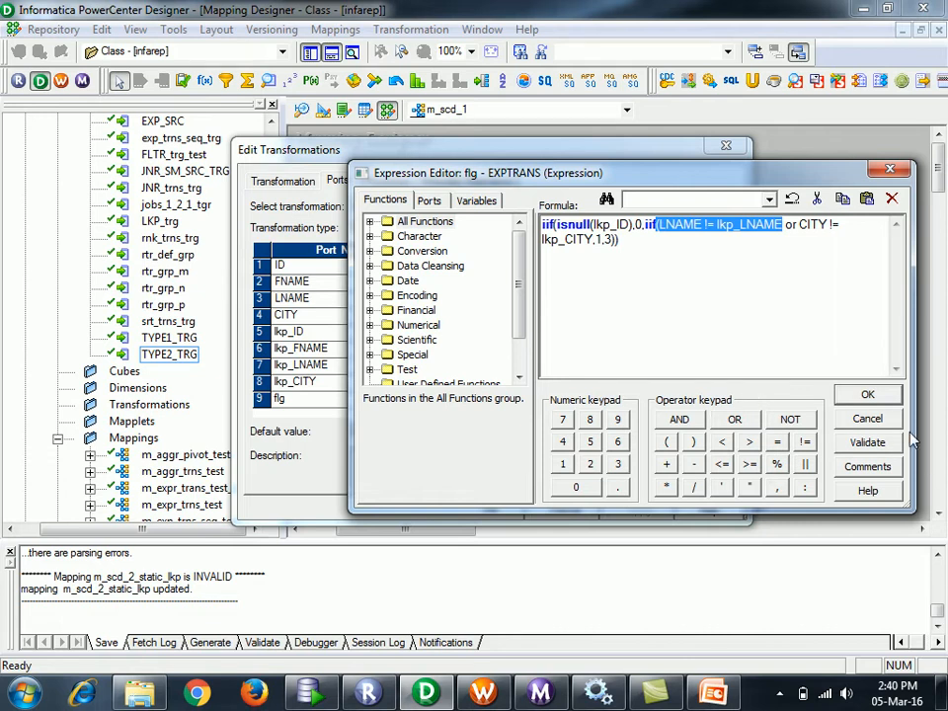
click(867, 395)
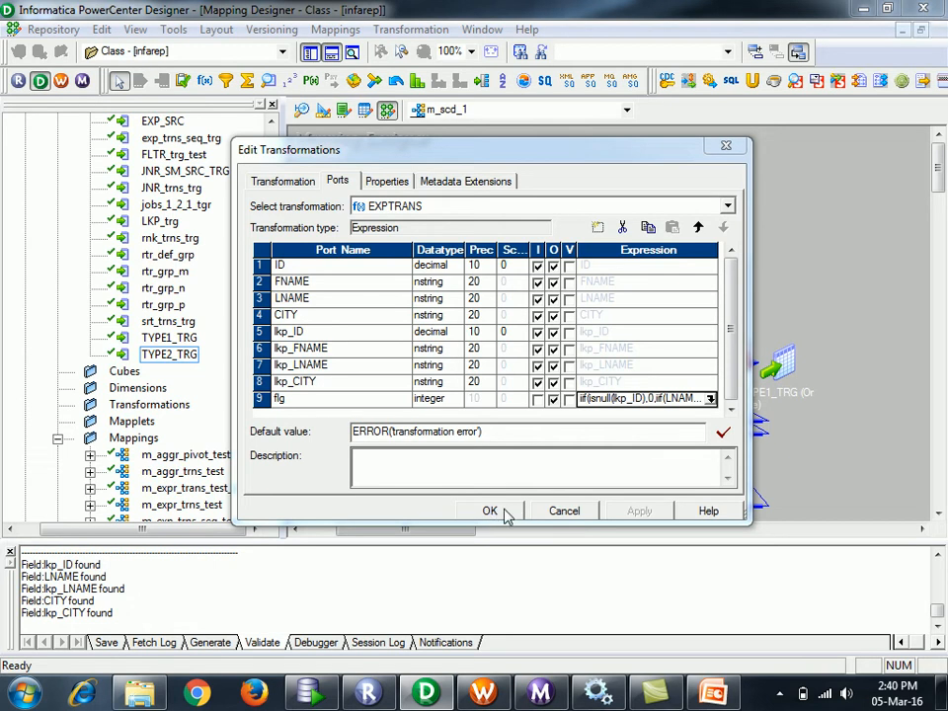
click(490, 511)
click(626, 112)
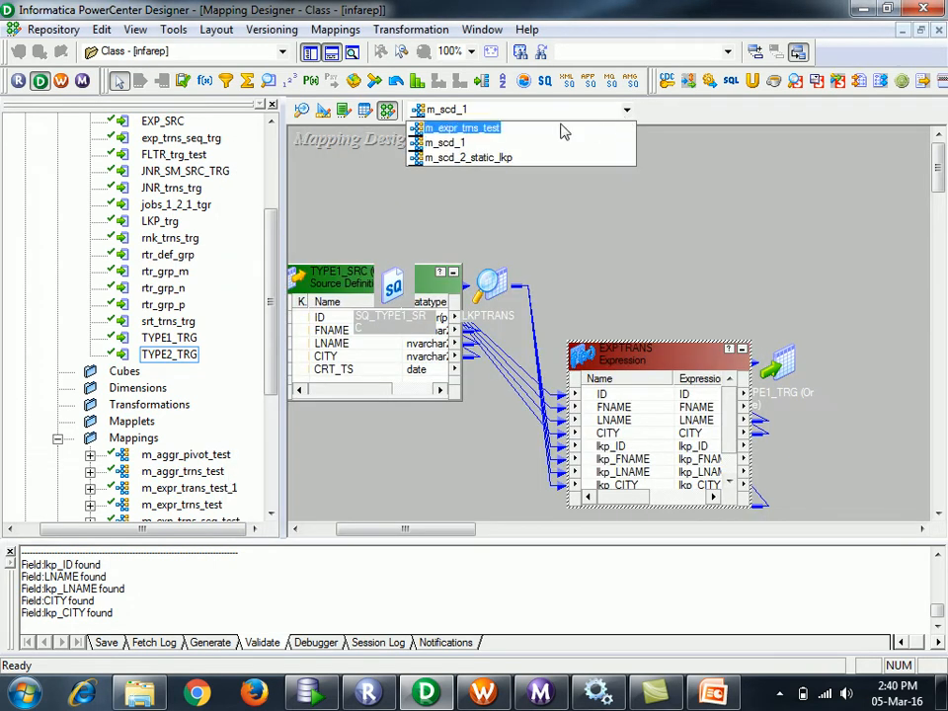
click(549, 156)
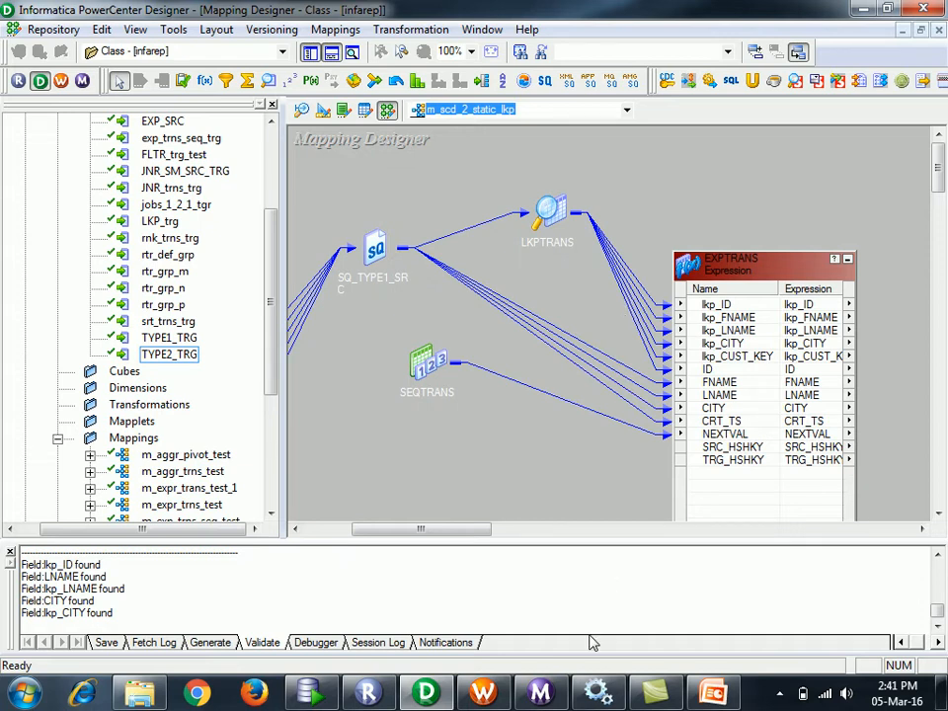
click(309, 691)
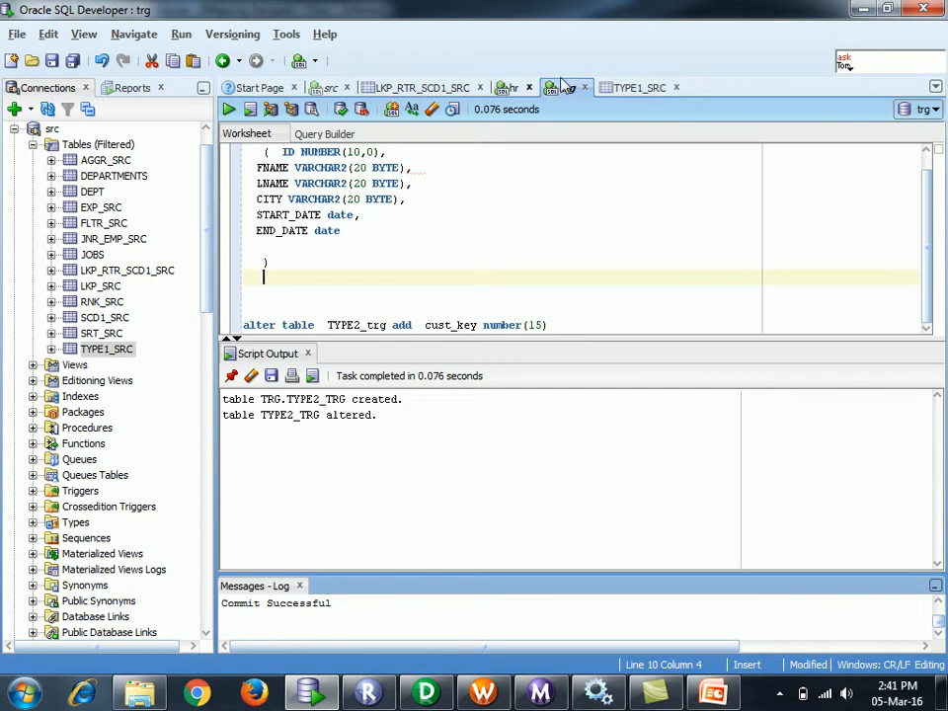
click(648, 88)
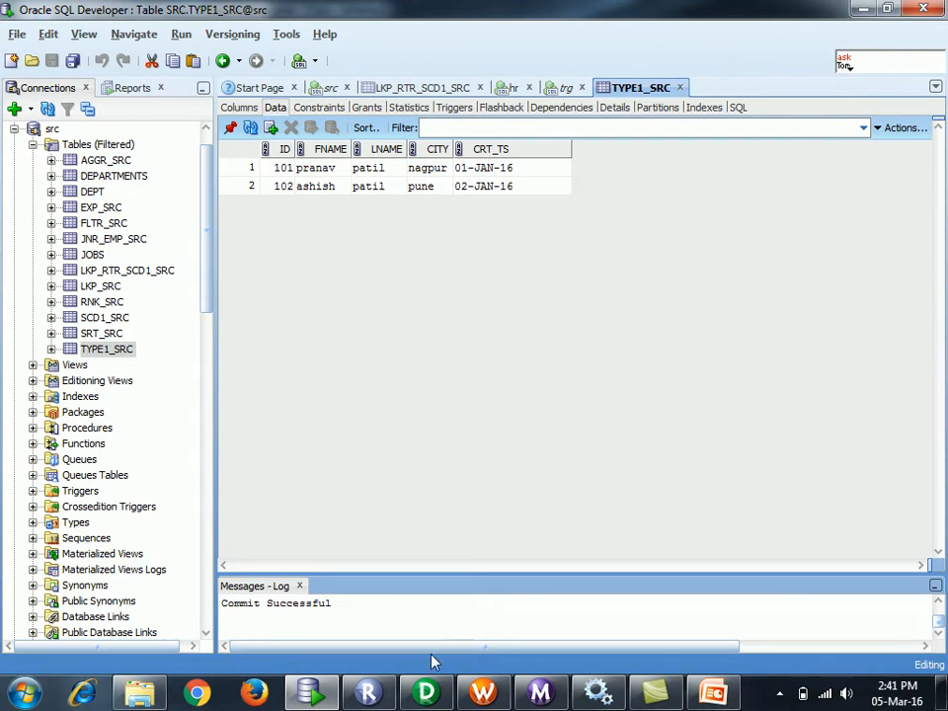
click(427, 693)
- Open the Expression Editor for EXPTRANS's SRC_HSHKY port
double_click(731, 263)
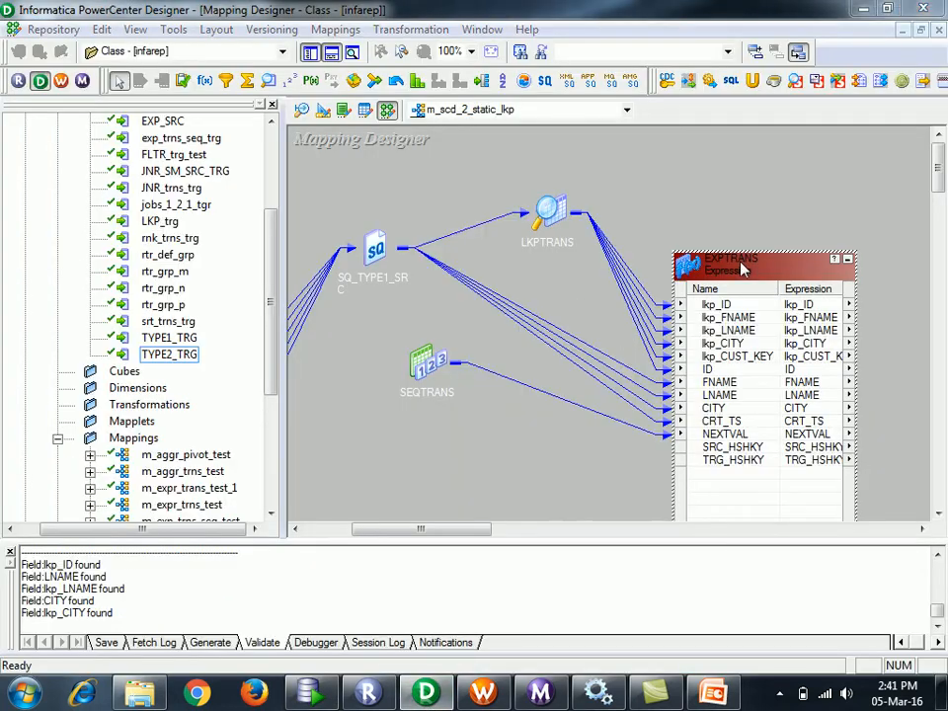
click(337, 182)
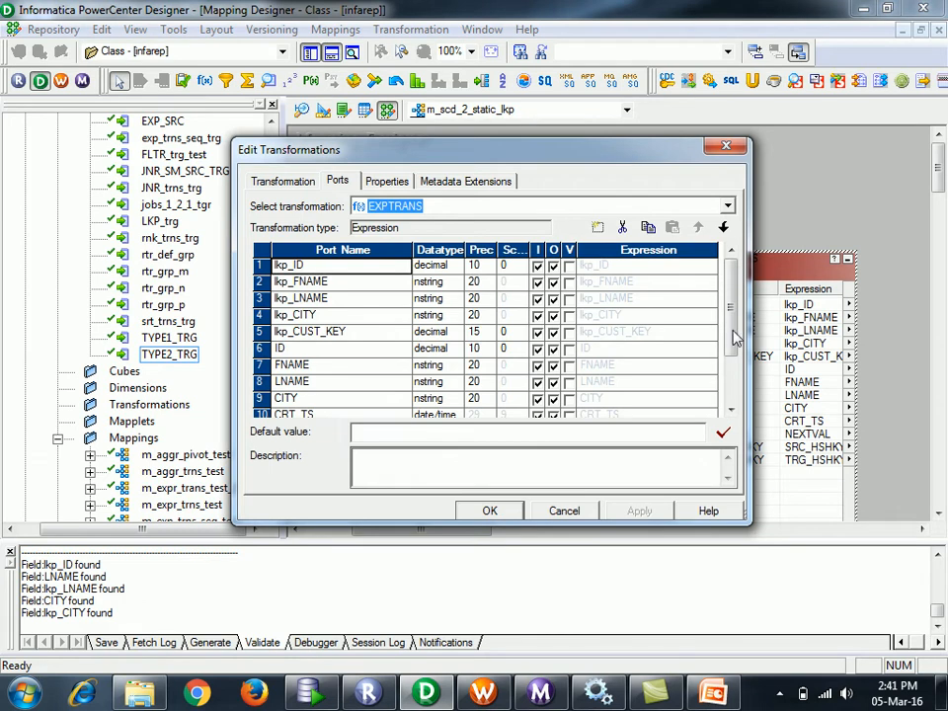
drag(735, 328, 738, 388)
click(711, 385)
click(710, 383)
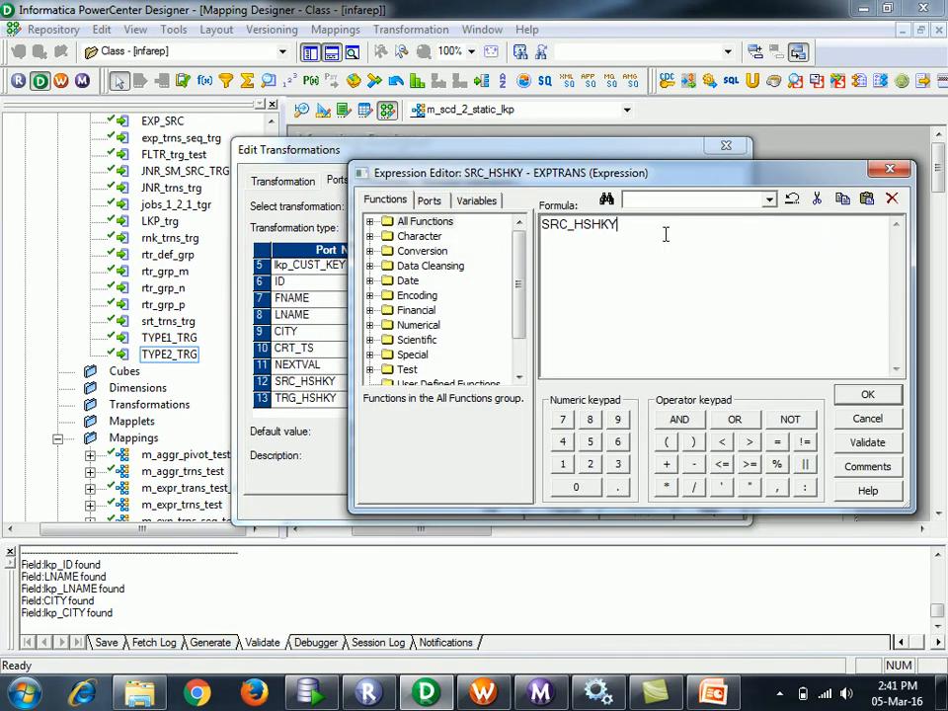
- Replace SRC_HSHKY's formula with an MD5 call from the functions list
click(369, 222)
drag(520, 244, 520, 300)
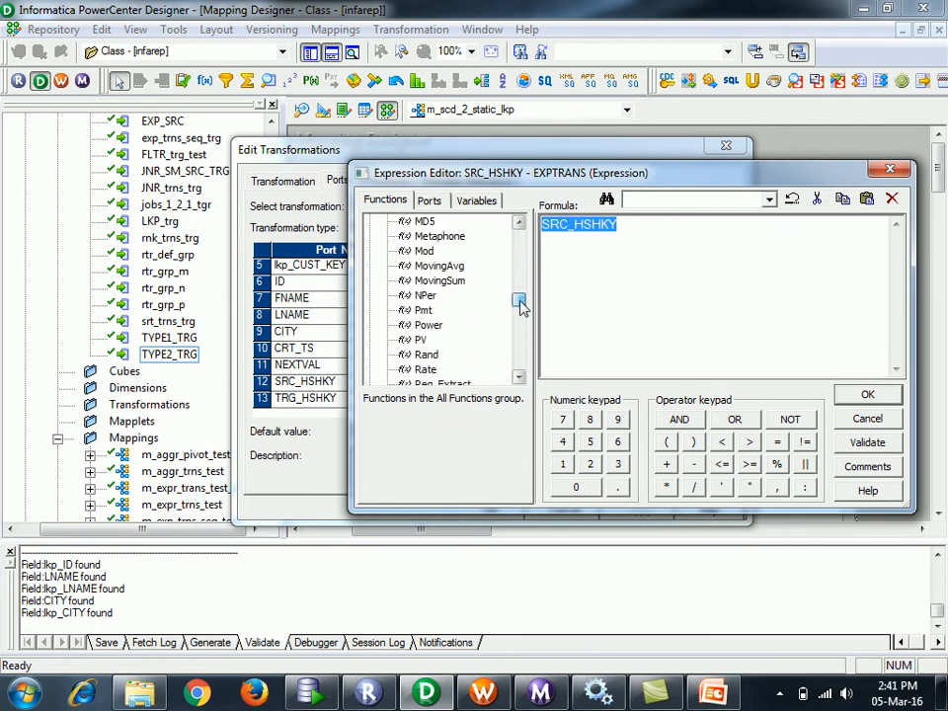
click(519, 376)
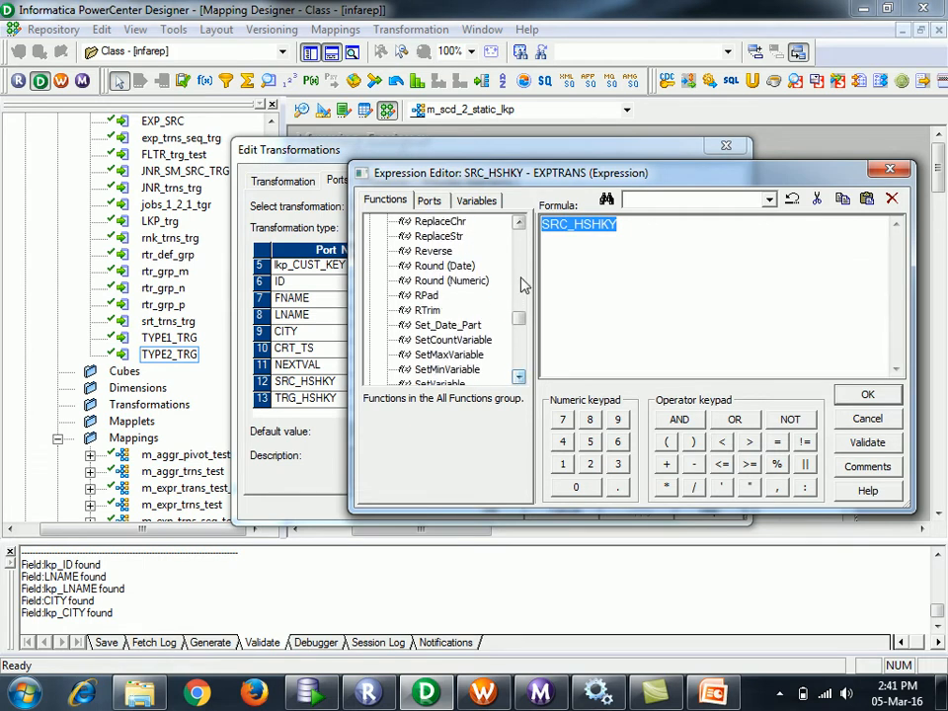
click(518, 223)
click(518, 223)
click(518, 223)
click(518, 223)
click(424, 295)
double_click(425, 295)
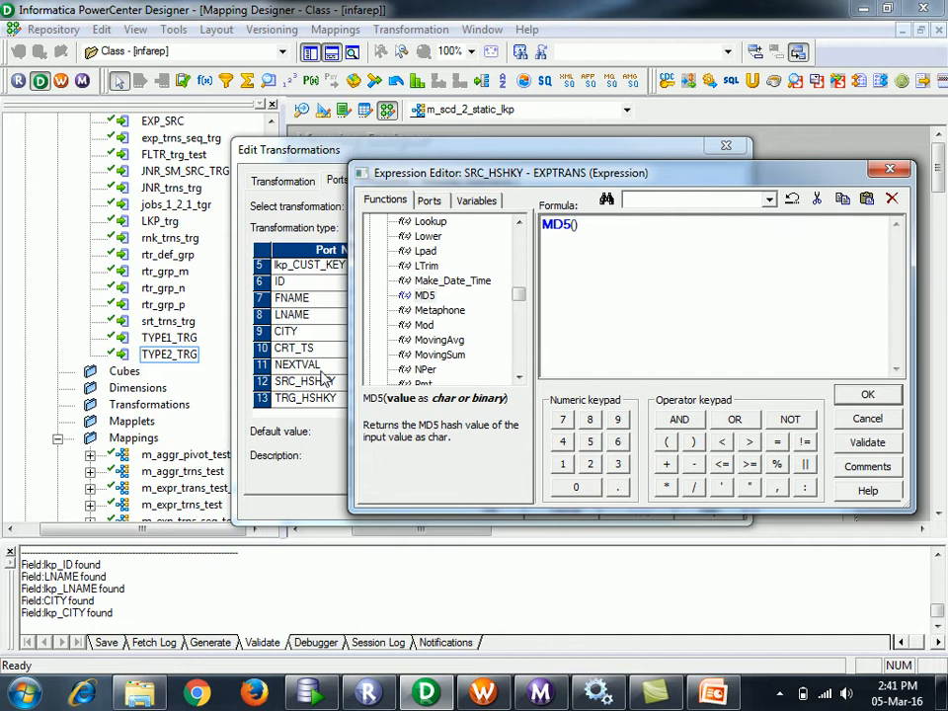
- Build MD5(lkp_LNAME||lkp_CITY) from the port list and validate it
click(431, 201)
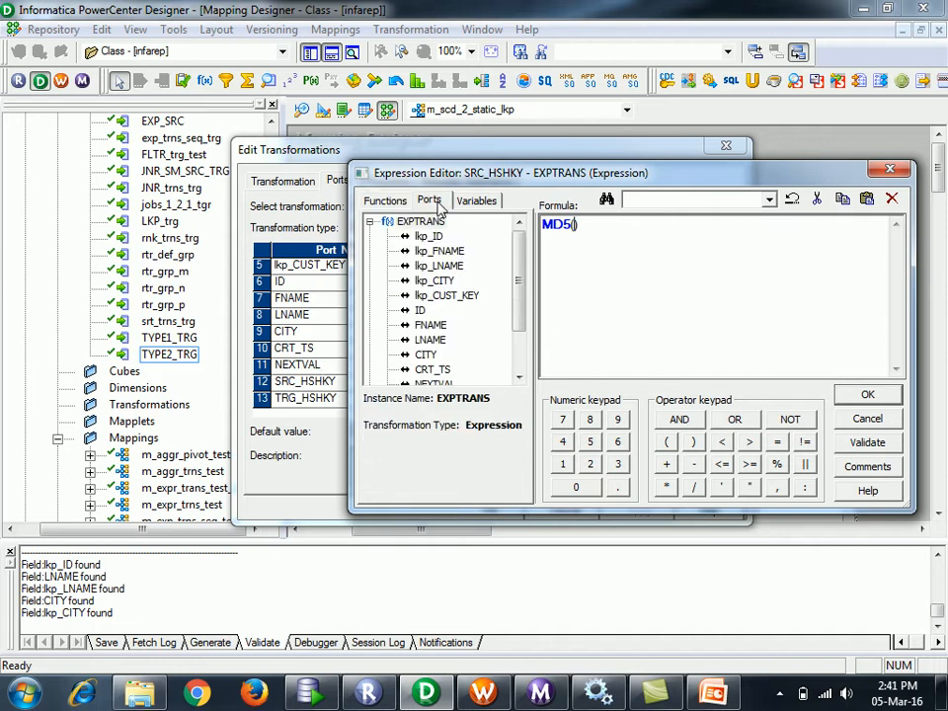
double_click(449, 266)
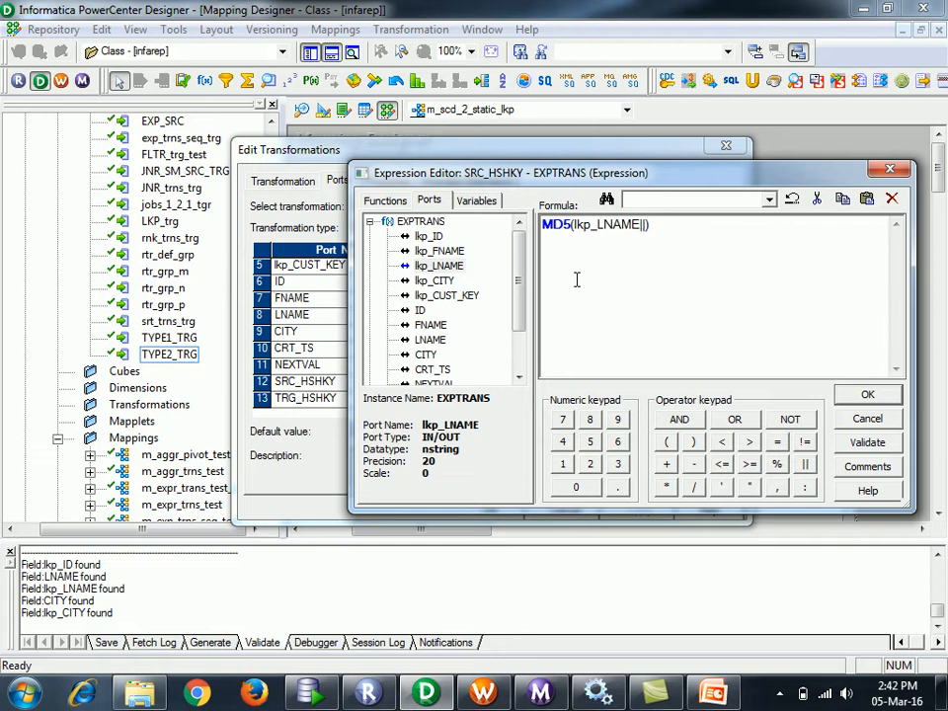
double_click(434, 281)
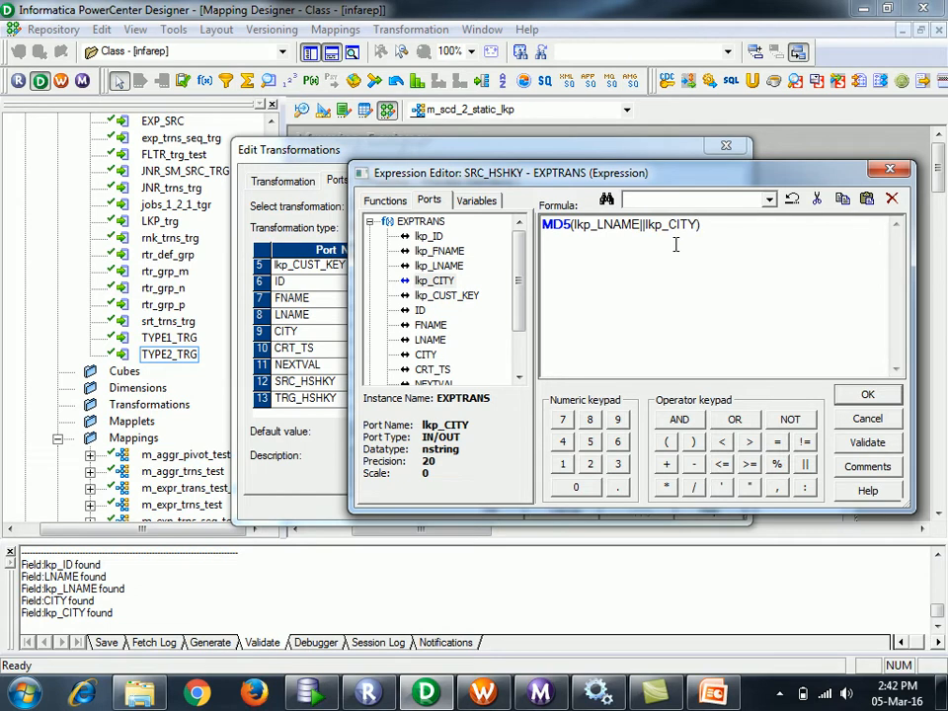
click(849, 442)
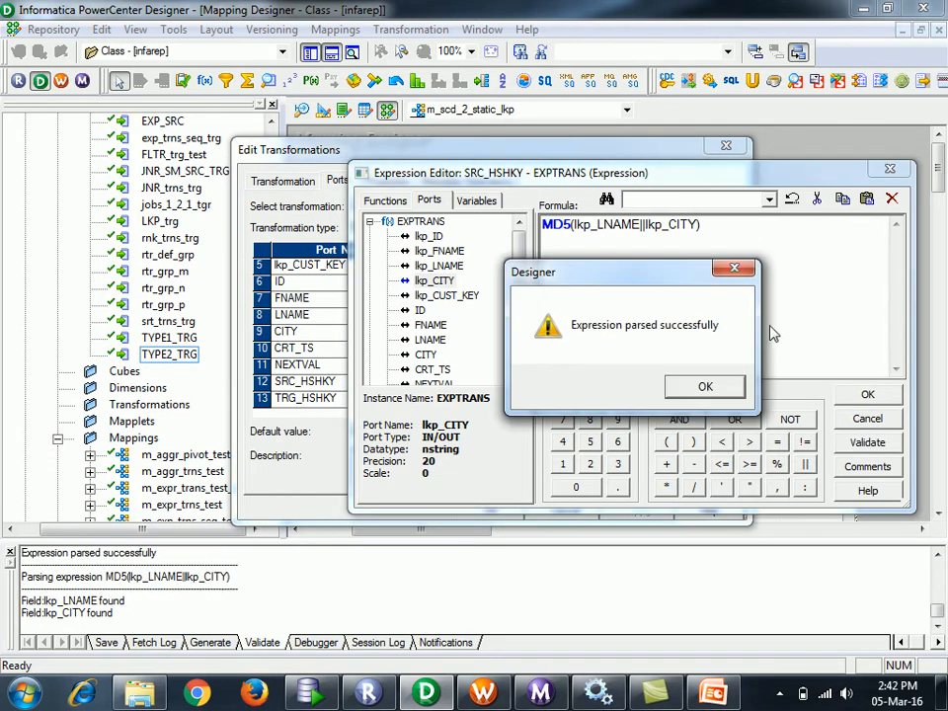
click(705, 385)
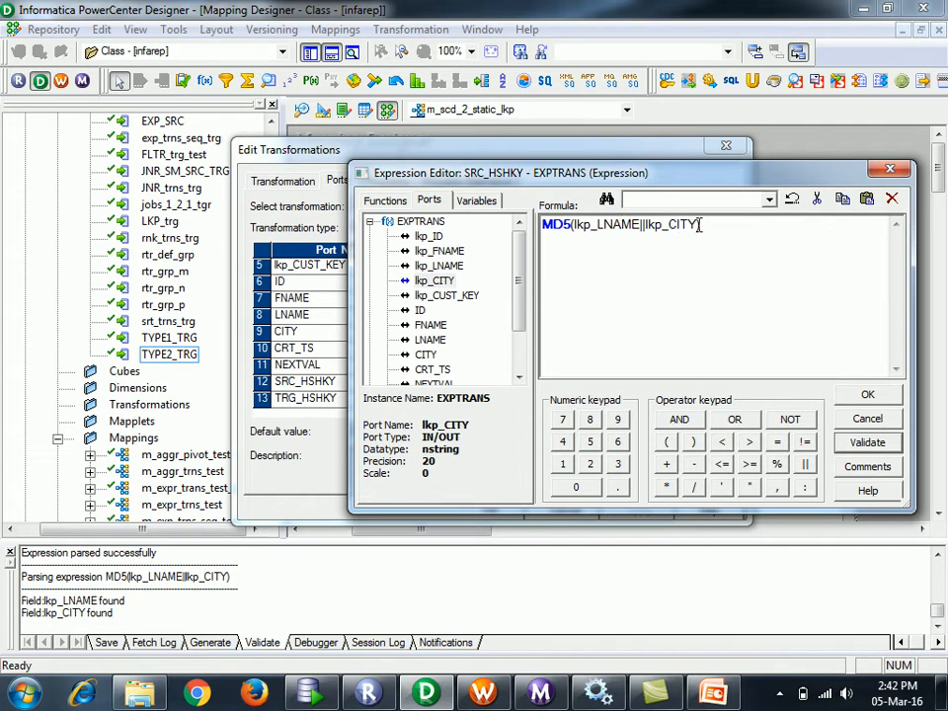
- Append || lkp_ID to the hash formula and validate again
click(805, 464)
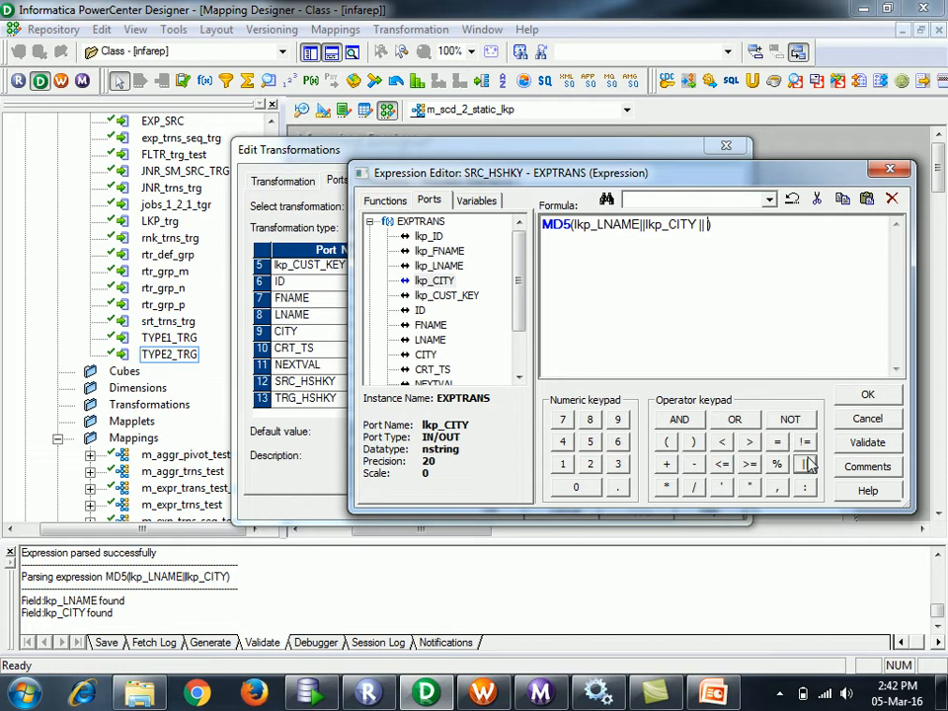
double_click(434, 238)
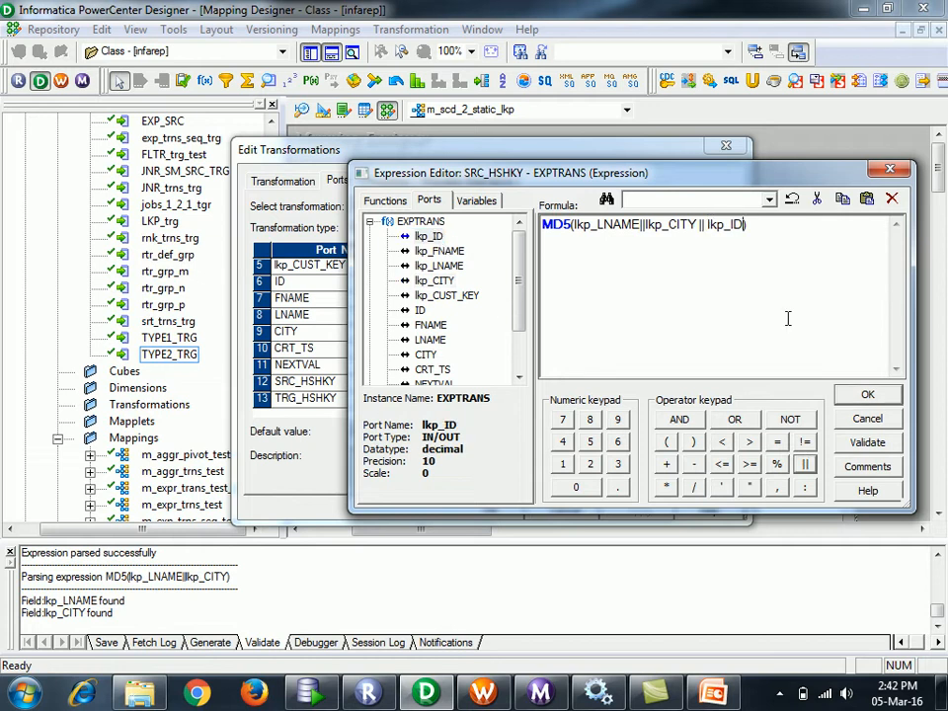
click(877, 448)
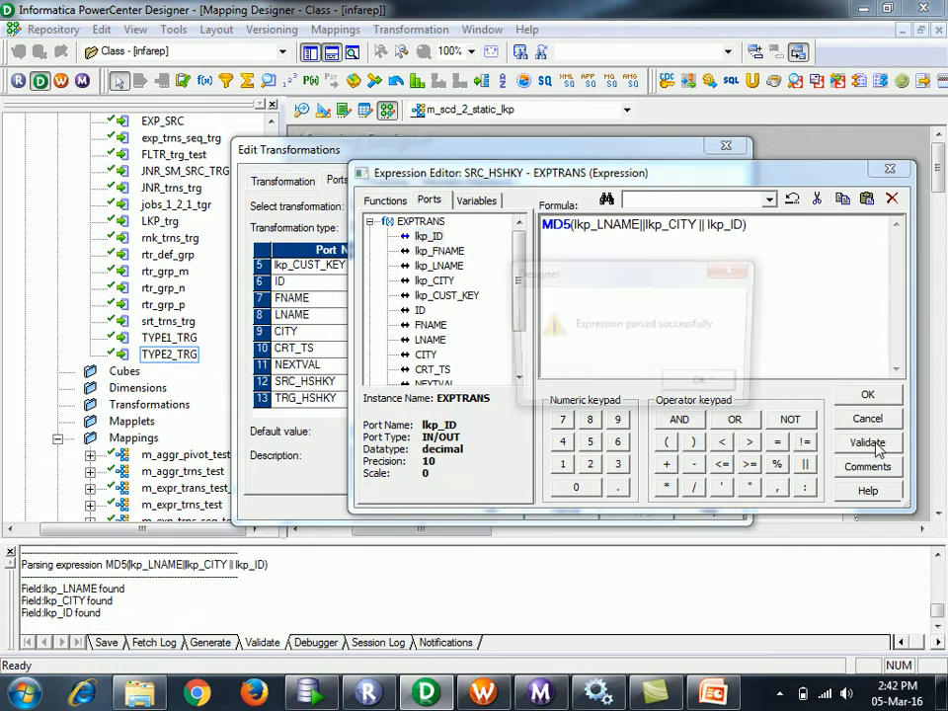
click(711, 393)
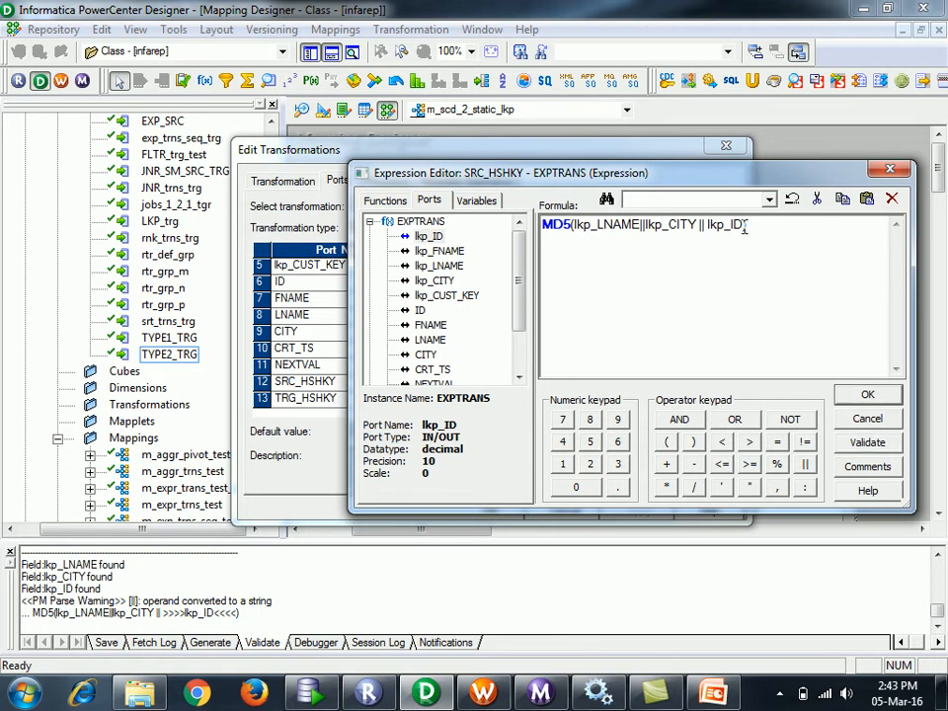
- Remove lkp_ID and swap in the source LNAME and CITY ports, giving MD5(LNAME||CITY)
drag(747, 225, 699, 225)
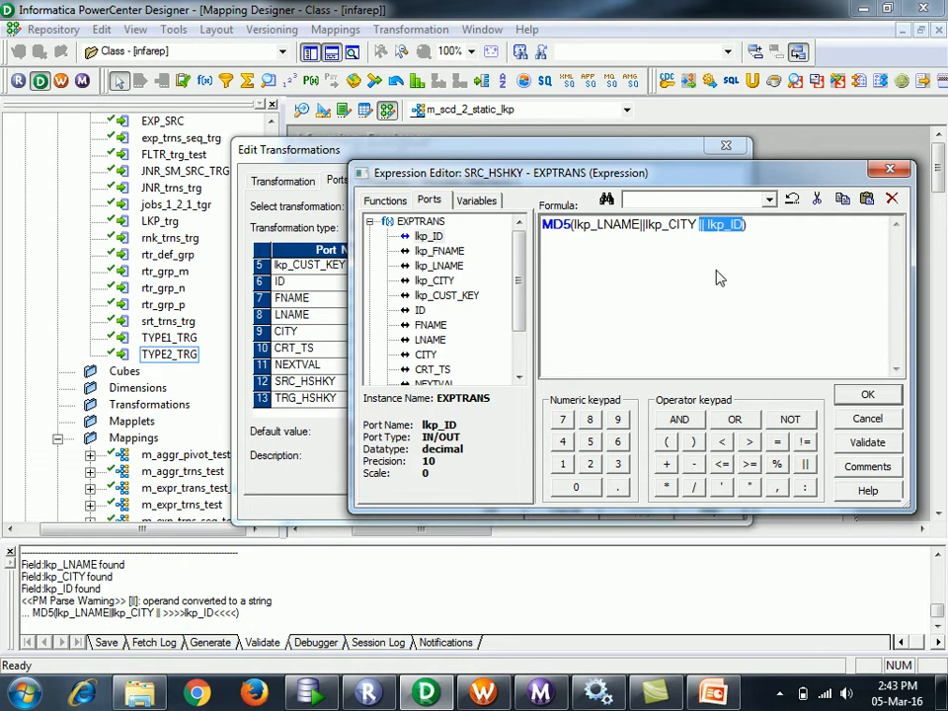
key(Delete)
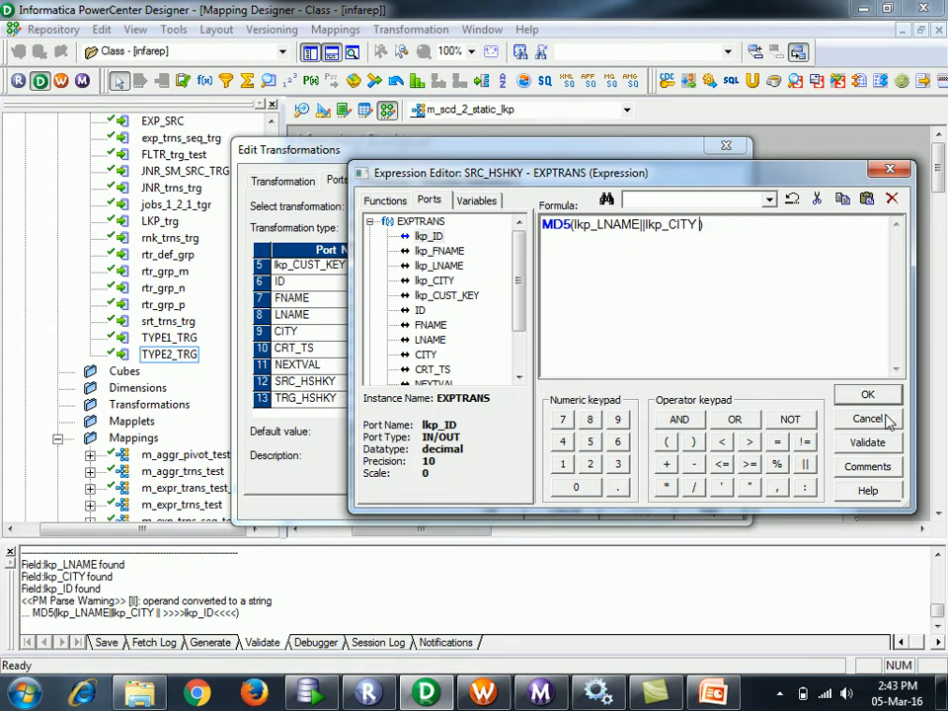
key(ctrl+a)
key(ctrl+c)
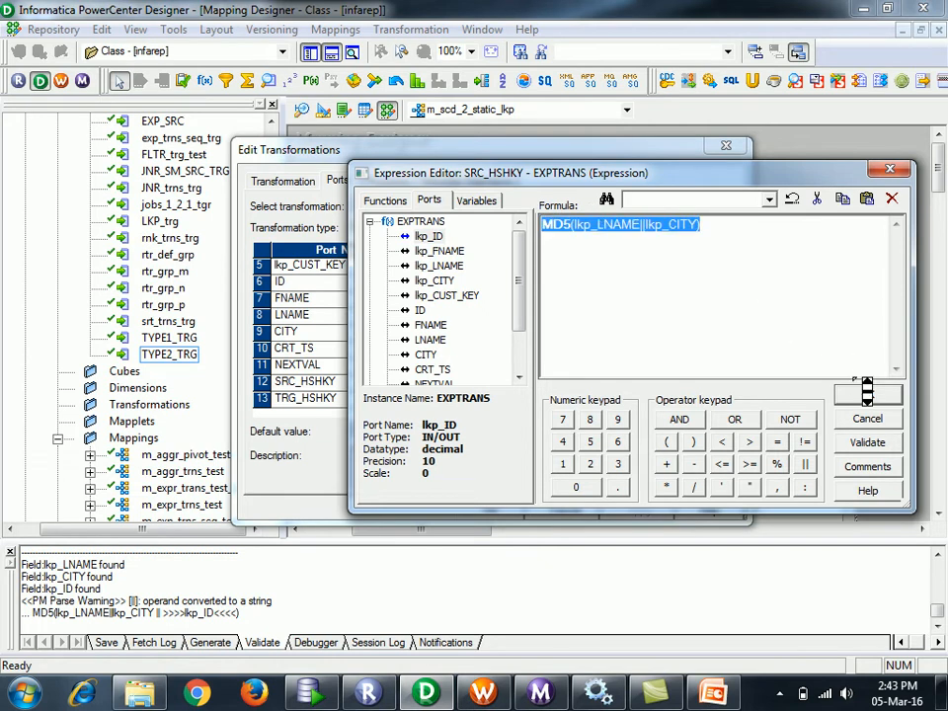
click(606, 225)
double_click(606, 225)
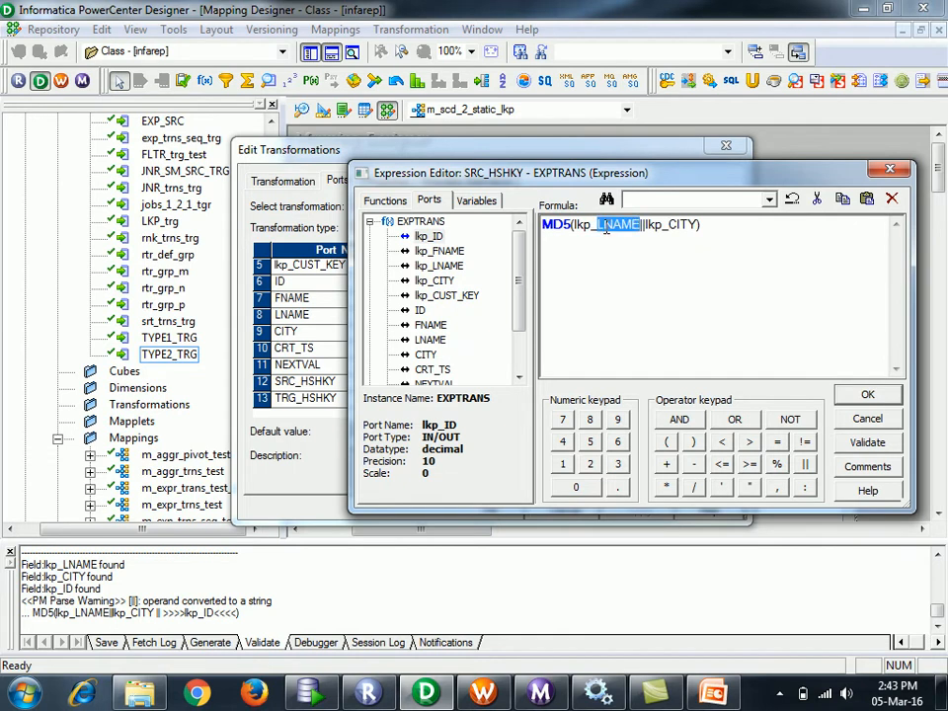
key(BackSpace)
key(BackSpace)
key(BackSpace)
key(BackSpace)
key(BackSpace)
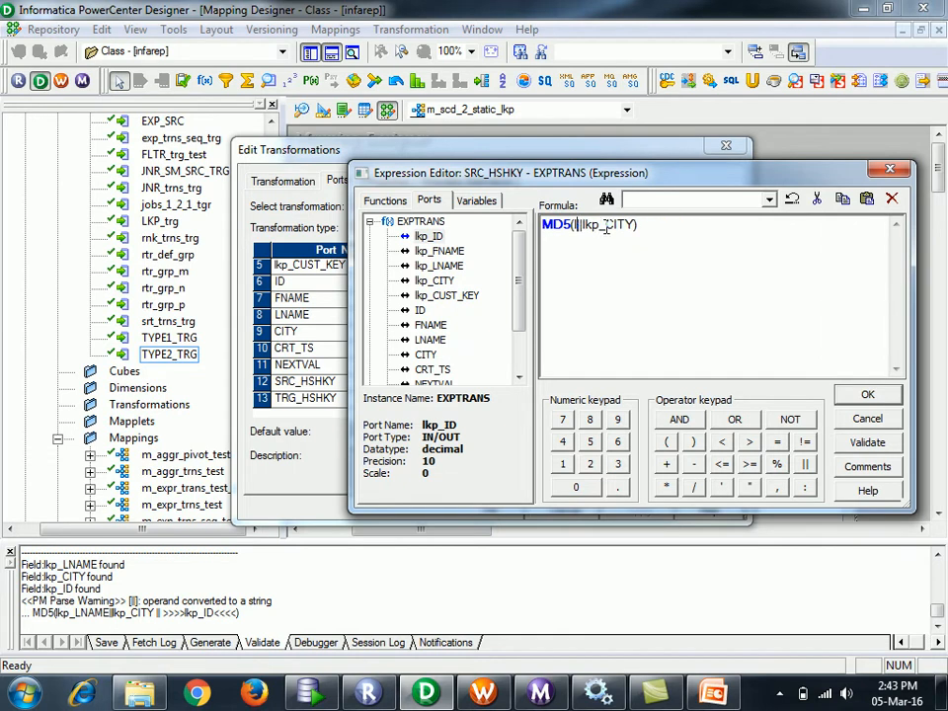
double_click(619, 225)
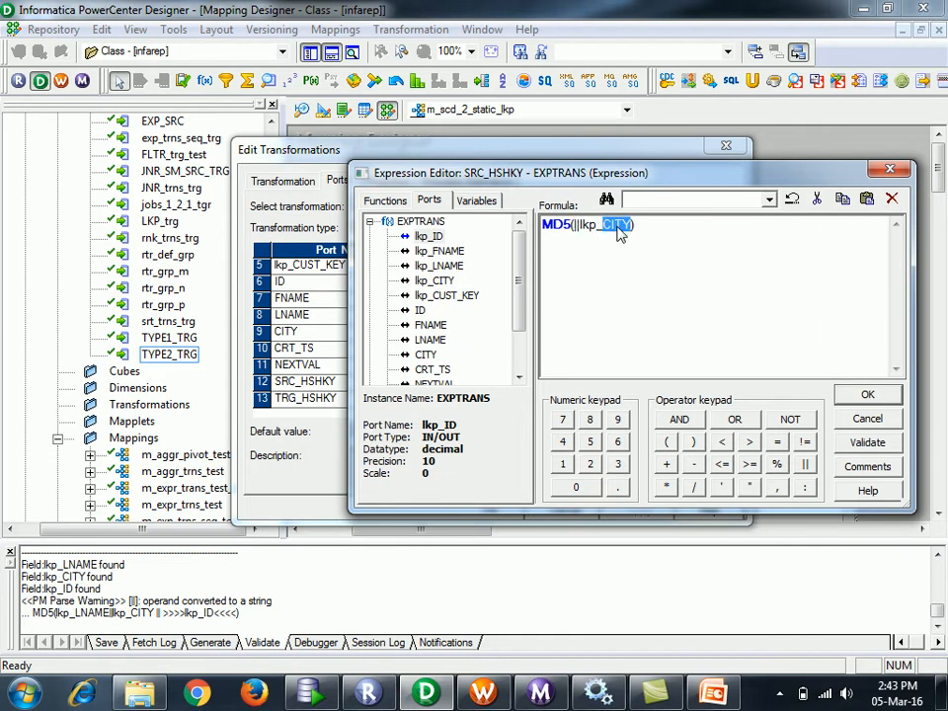
key(BackSpace)
key(BackSpace)
key(BackSpace)
key(BackSpace)
key(BackSpace)
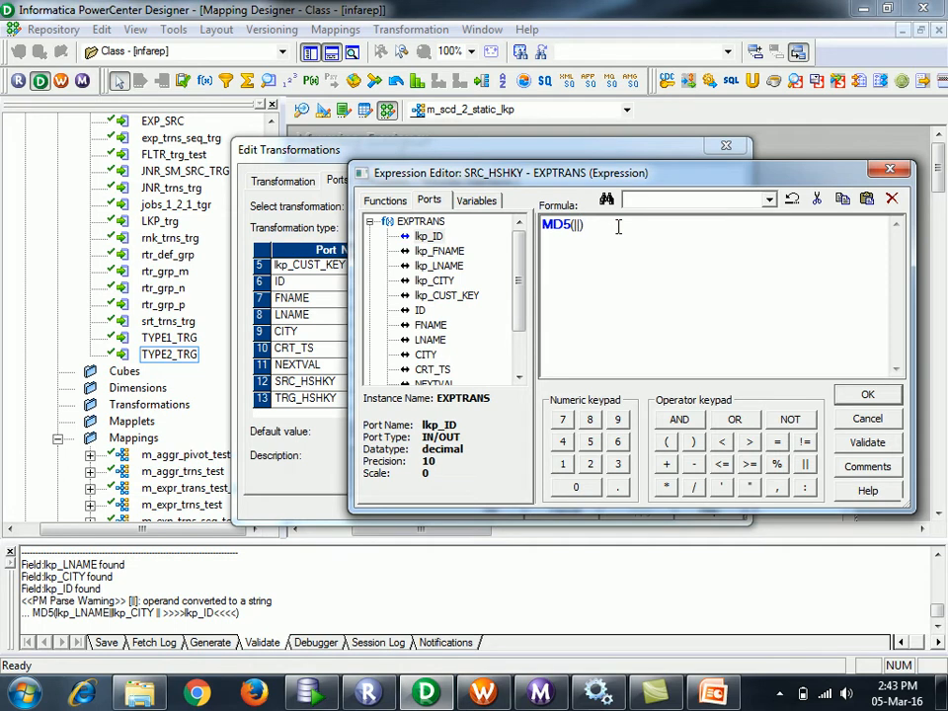
double_click(429, 340)
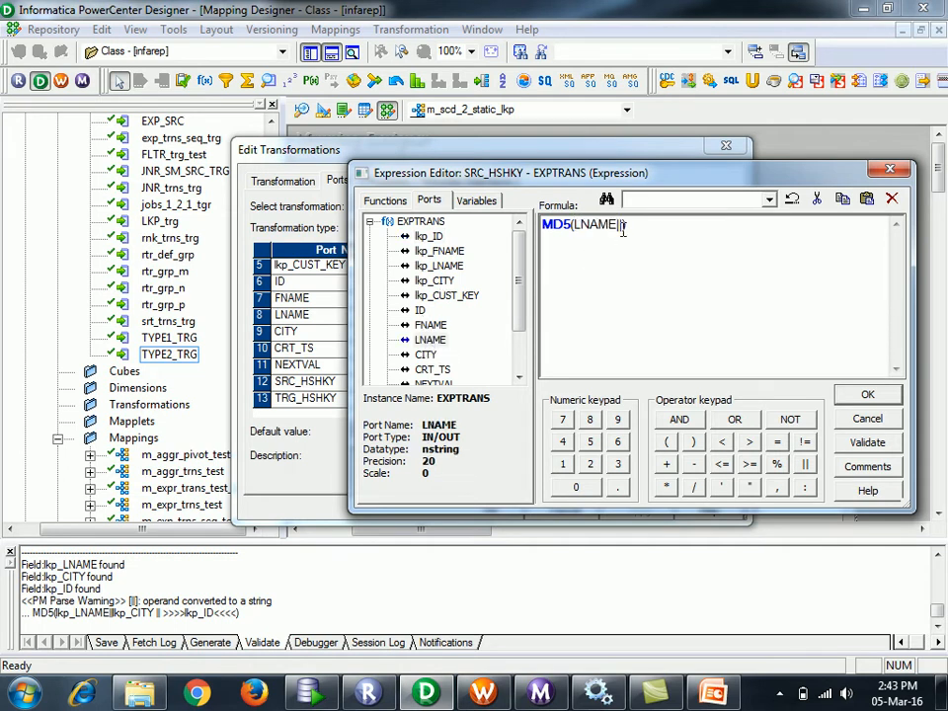
double_click(428, 354)
- Accept SRC_HSHKY, set TRG_HSHKY to MD5(lkp_LNAME||lkp_CITY), and apply the EXPTRANS changes
click(864, 395)
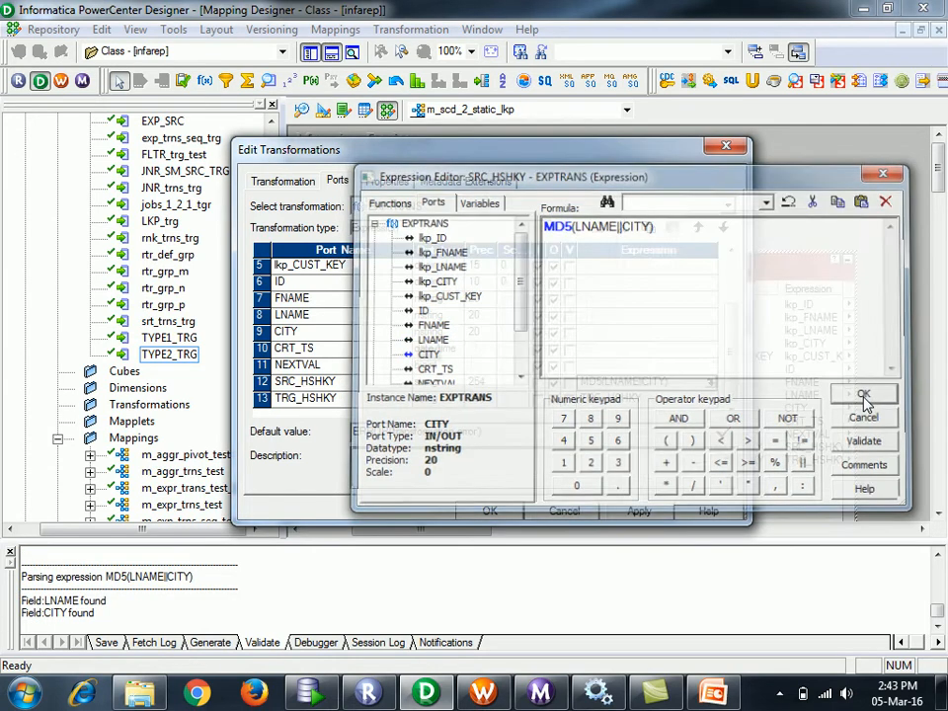
click(641, 397)
click(711, 397)
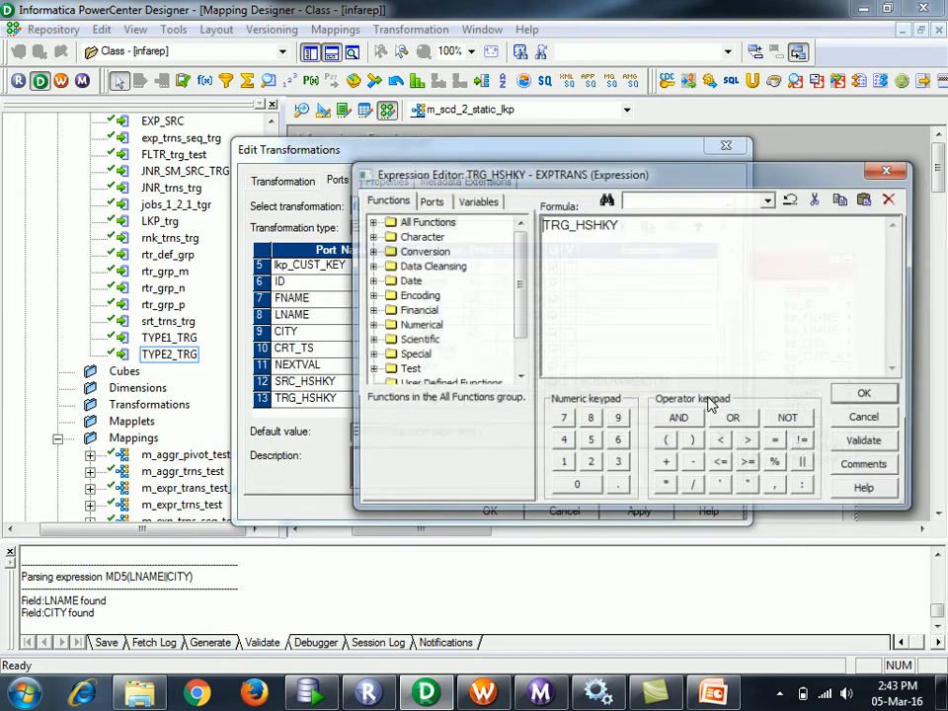
drag(646, 225, 484, 214)
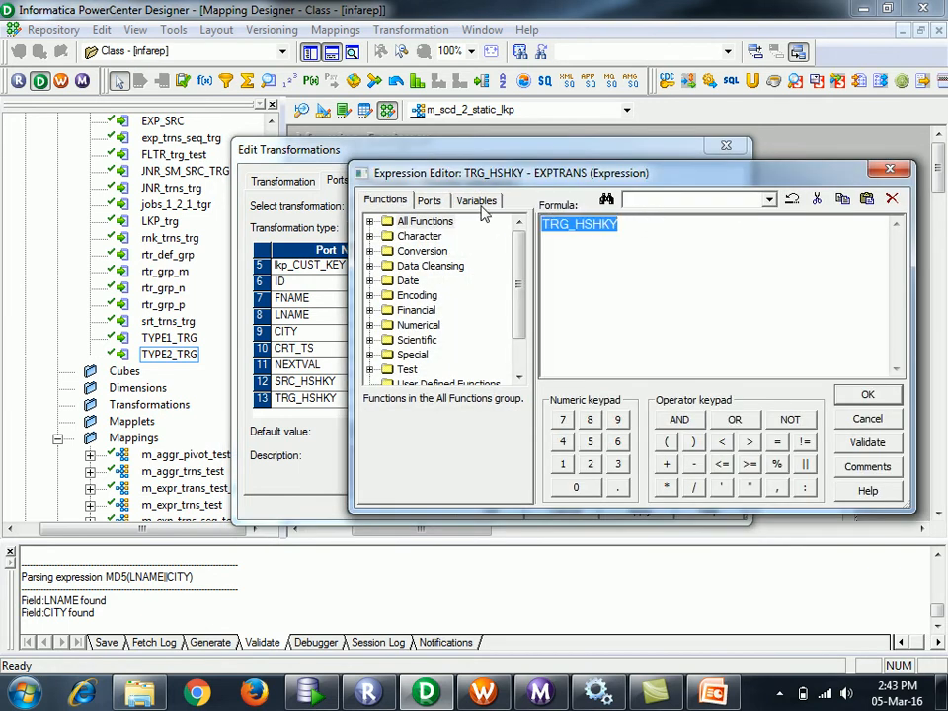
key(ctrl+v)
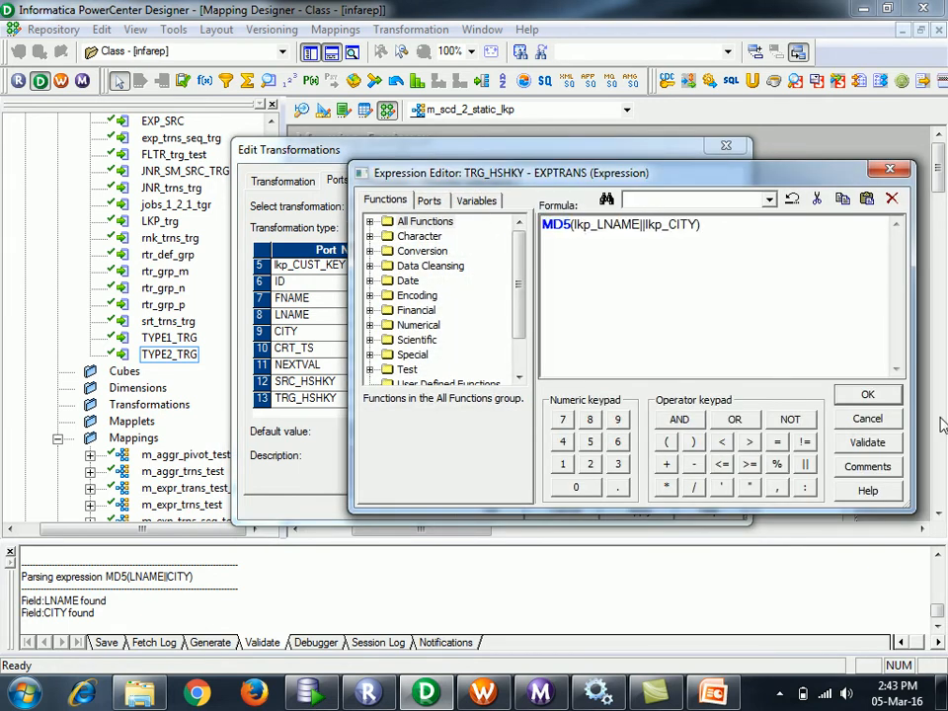
click(867, 395)
click(663, 510)
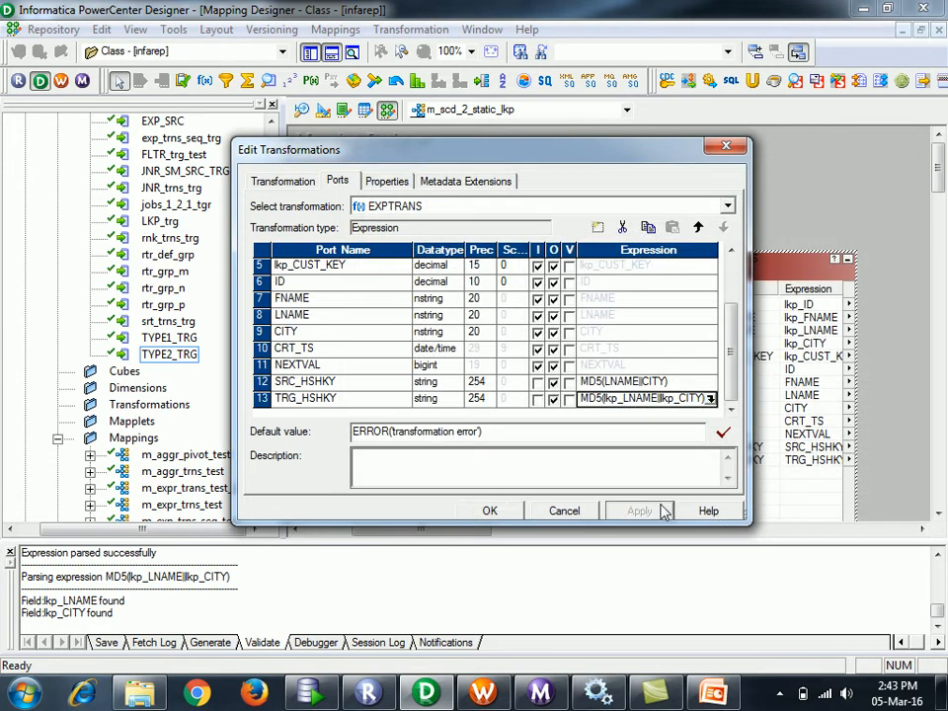
click(489, 511)
- Save the mapping and move TYPE2_TRG lower-right and EXPTRANS upper-left
key(ctrl+s)
drag(444, 531, 505, 548)
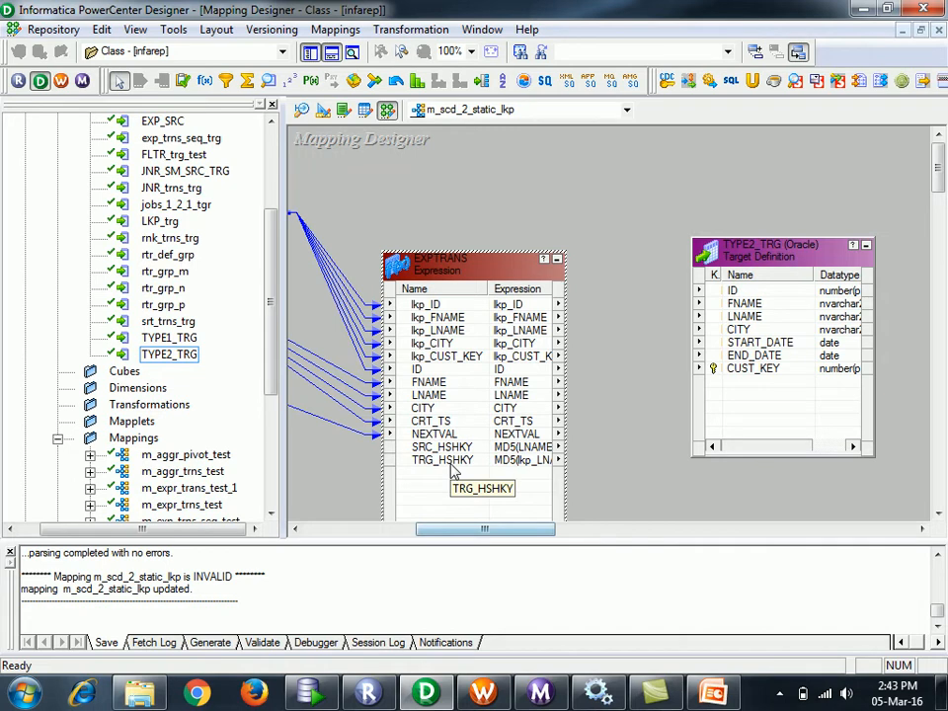
drag(775, 256, 815, 325)
drag(436, 269, 377, 220)
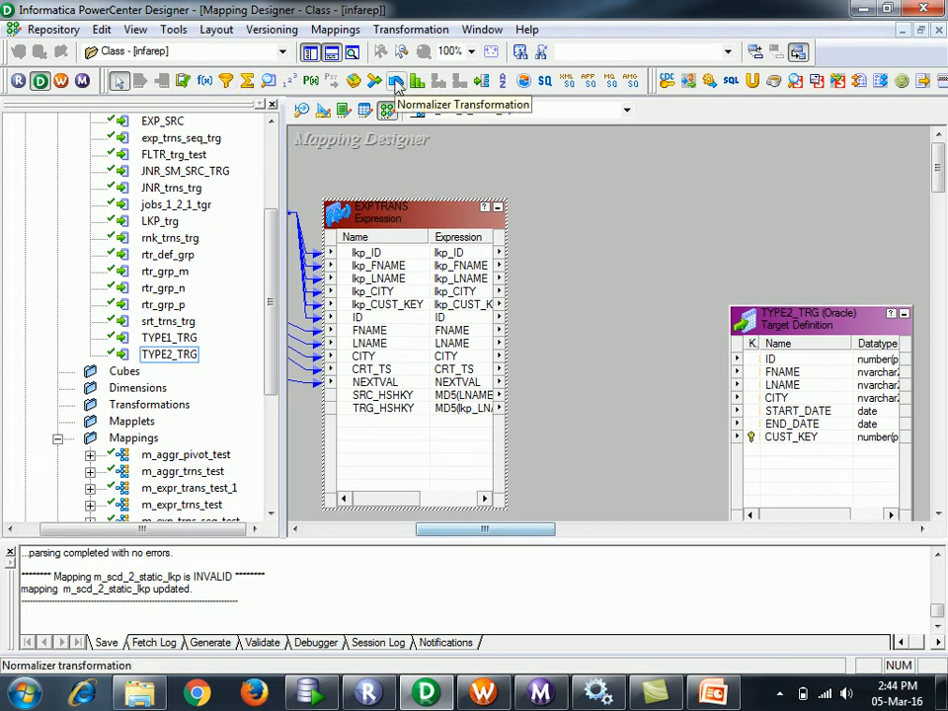
- Place a new Router transformation, RTRTRANS, and add two filter groups
click(479, 80)
click(569, 267)
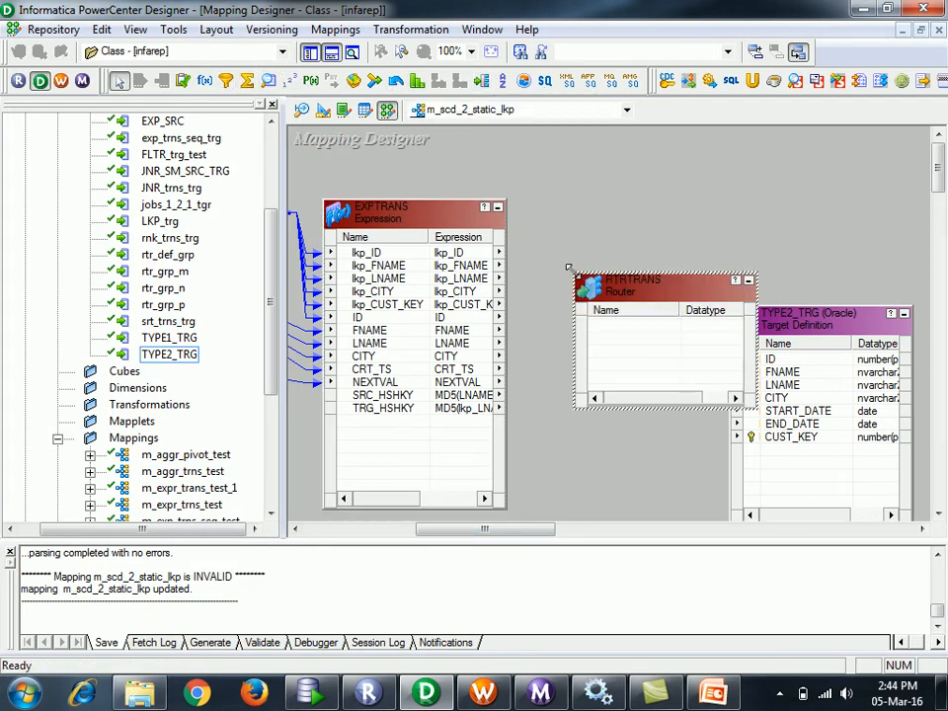
double_click(627, 284)
click(435, 181)
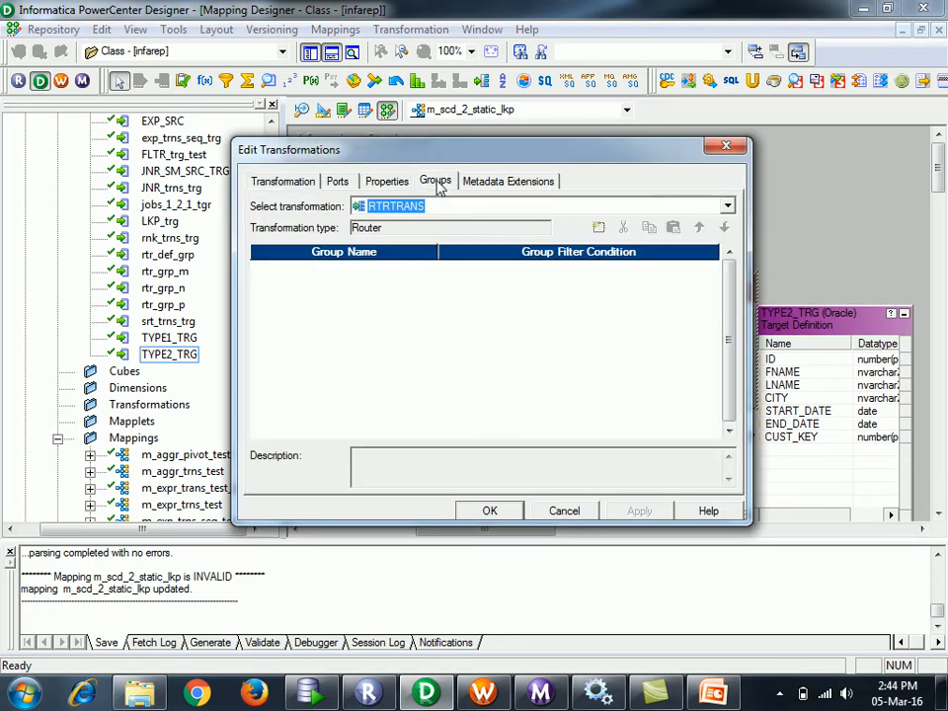
click(598, 228)
click(598, 227)
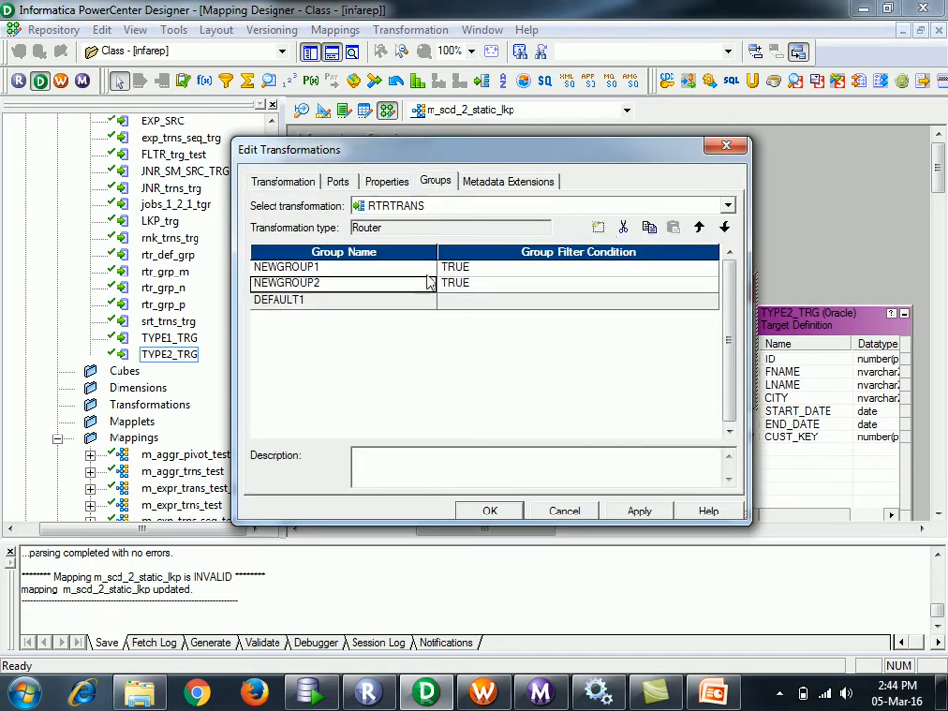
- Name the router groups Insert and update, accepting the missing input ports warning
click(354, 272)
text(INsert)
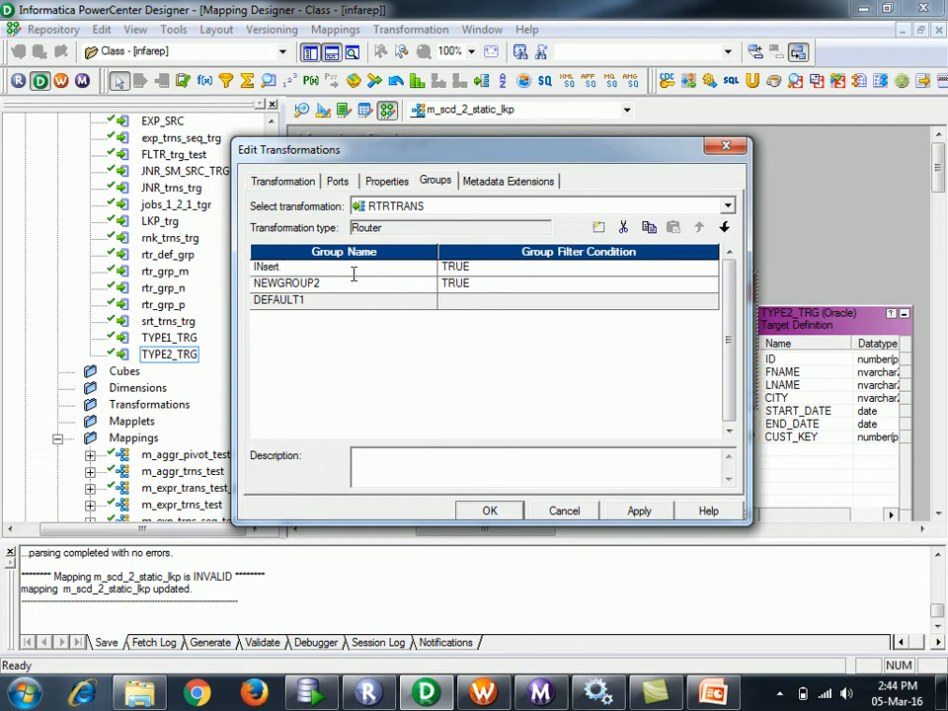
click(349, 285)
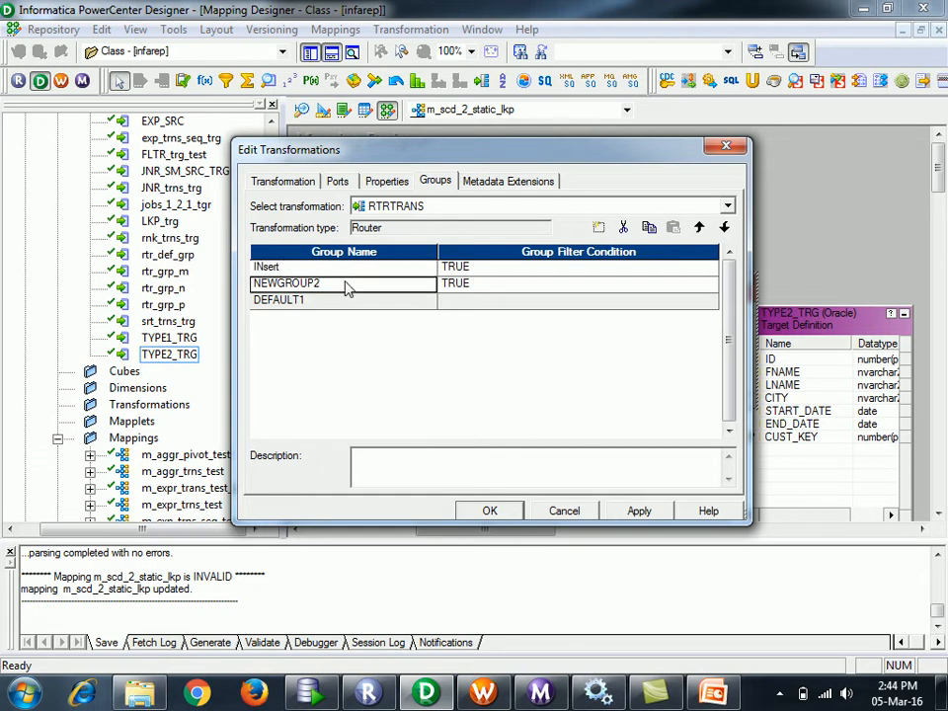
click(308, 270)
text(In)
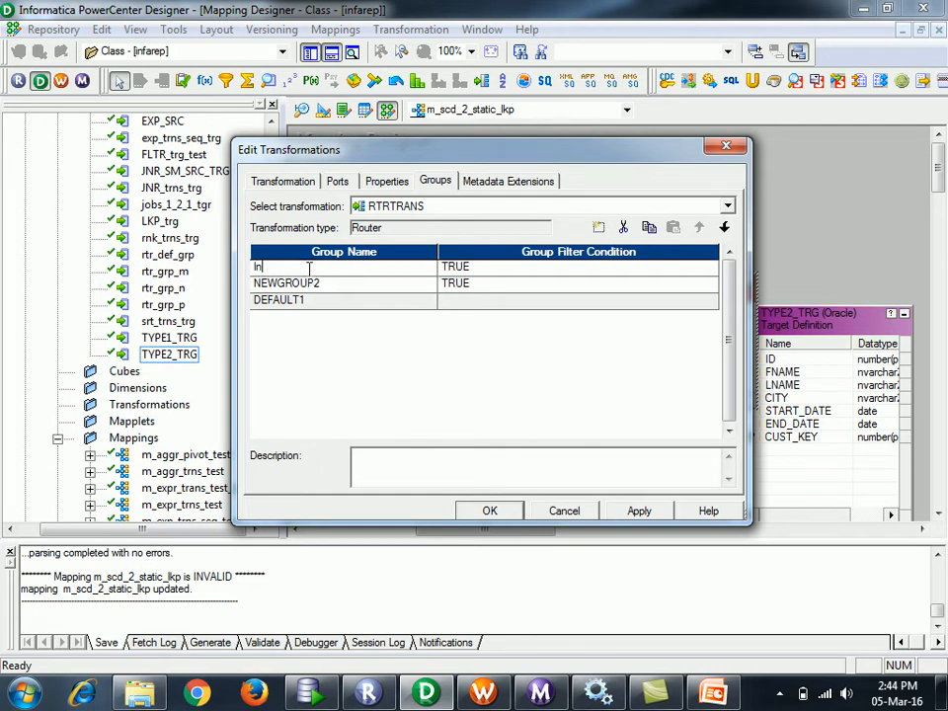
text(sert)
click(345, 285)
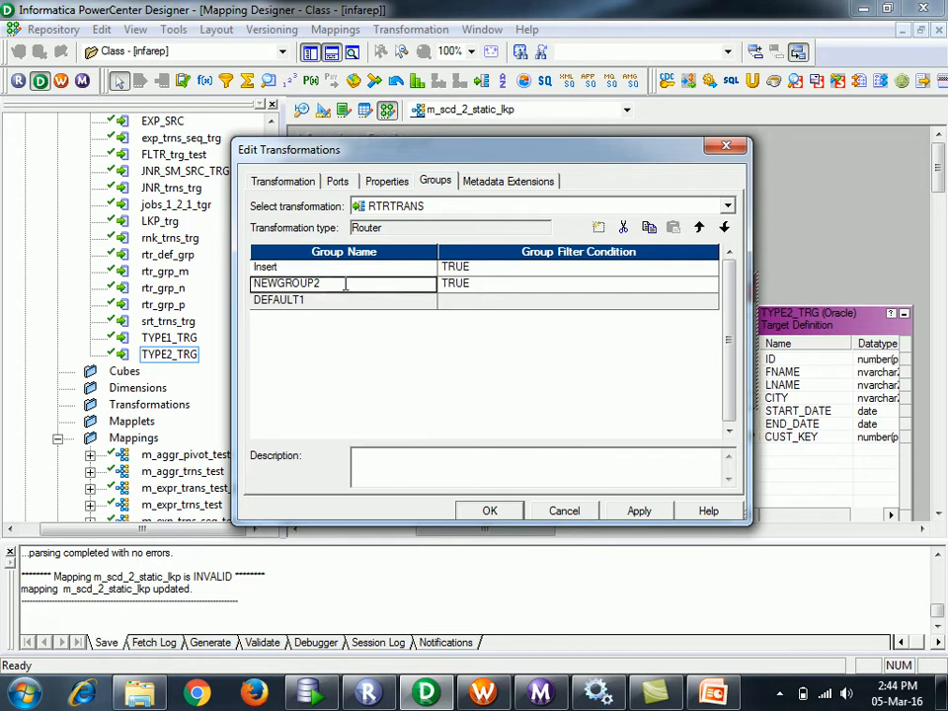
text(update)
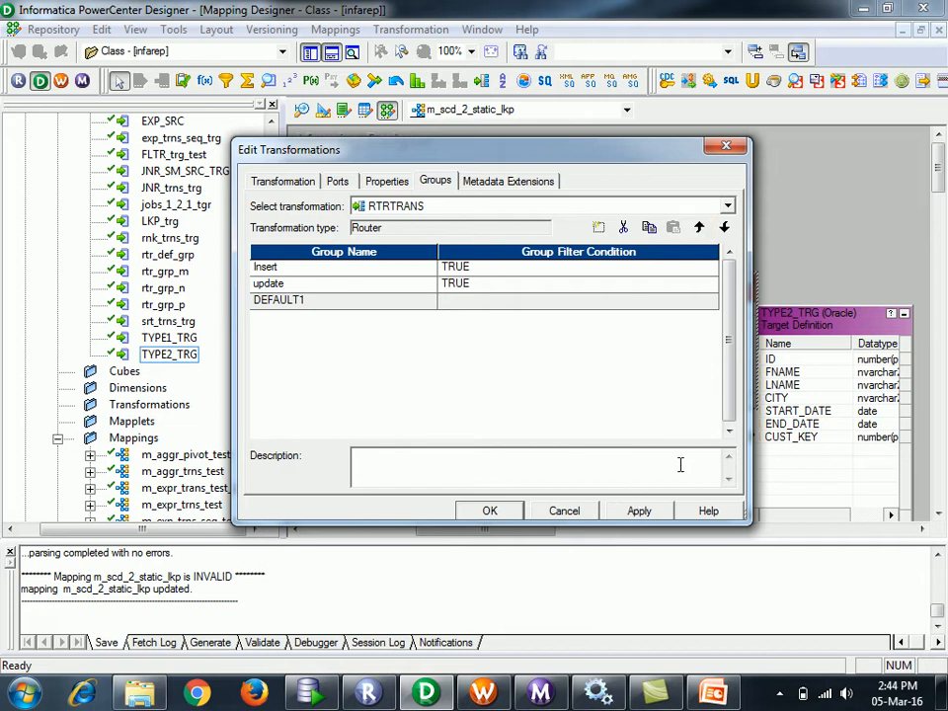
click(490, 510)
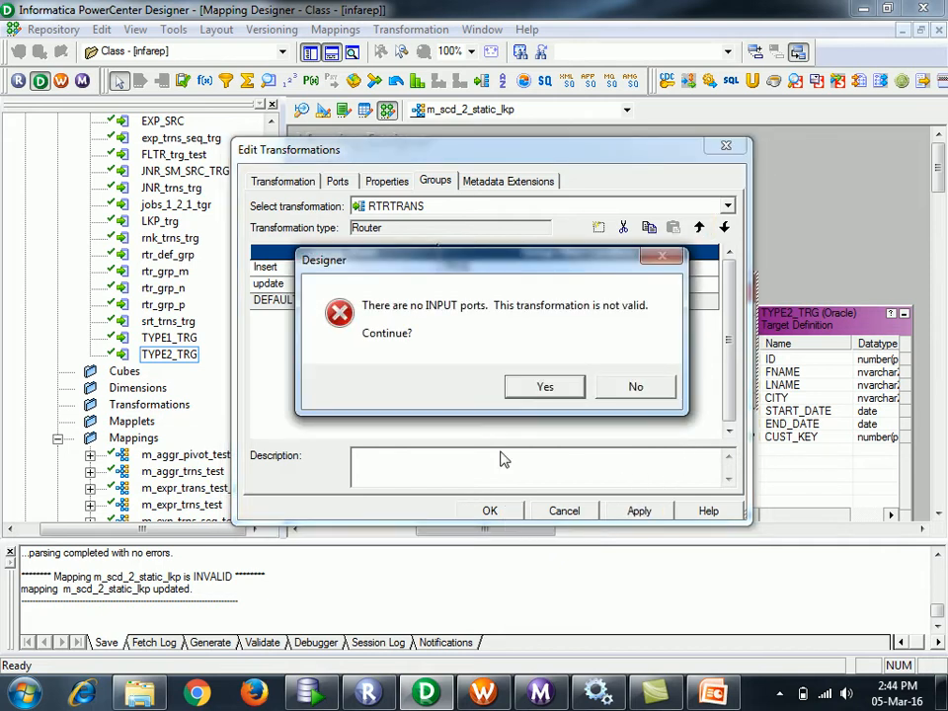
click(546, 388)
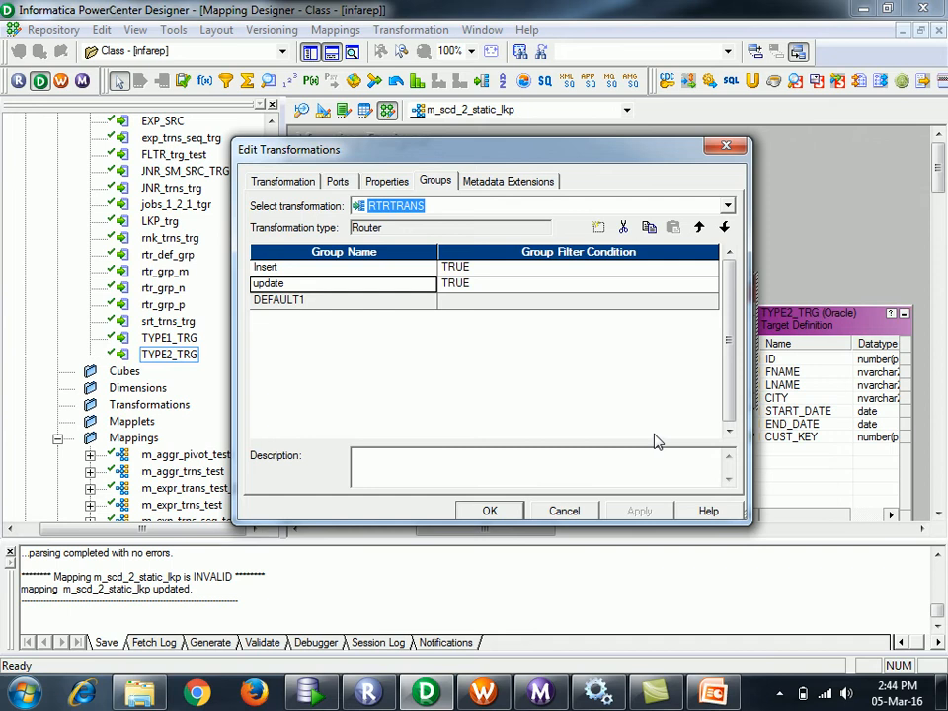
click(488, 511)
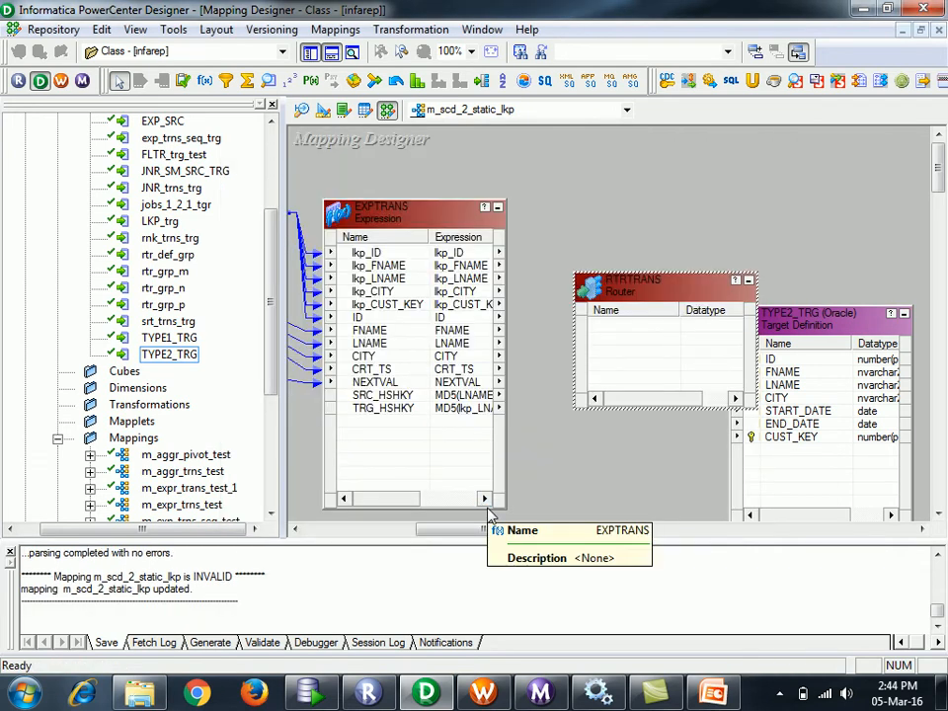
- Link the lkp_ID port from EXPTRANS into the RTRTRANS router
click(390, 255)
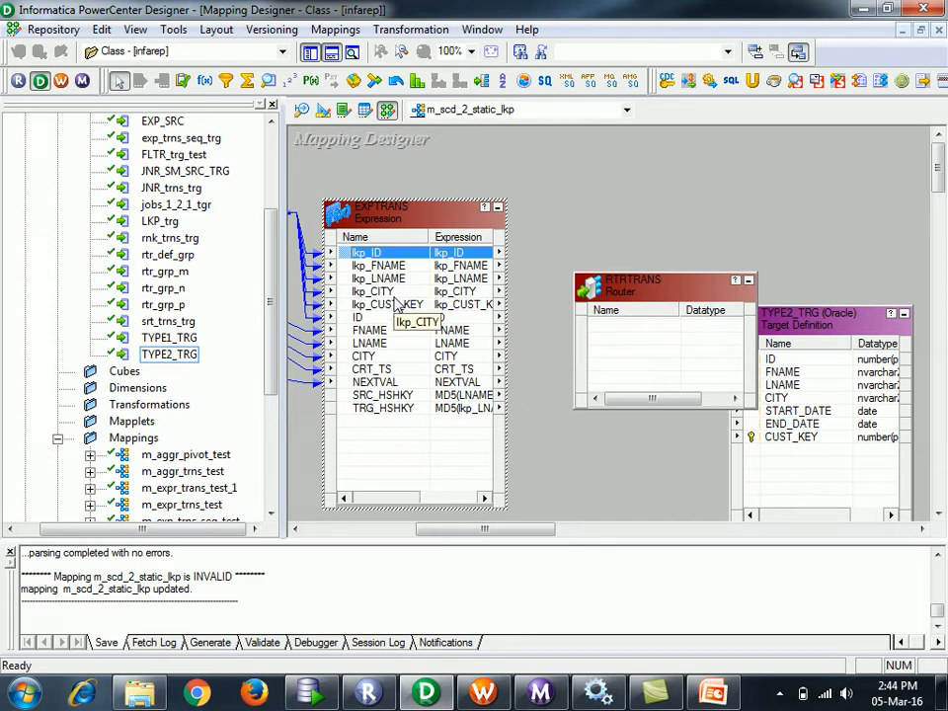
click(358, 396)
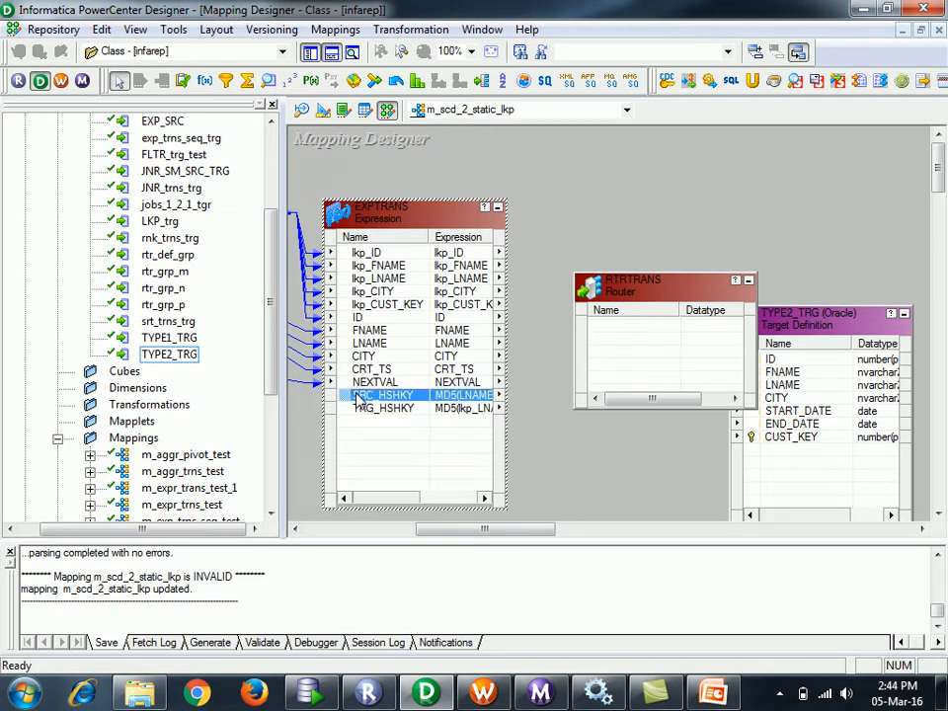
click(367, 317)
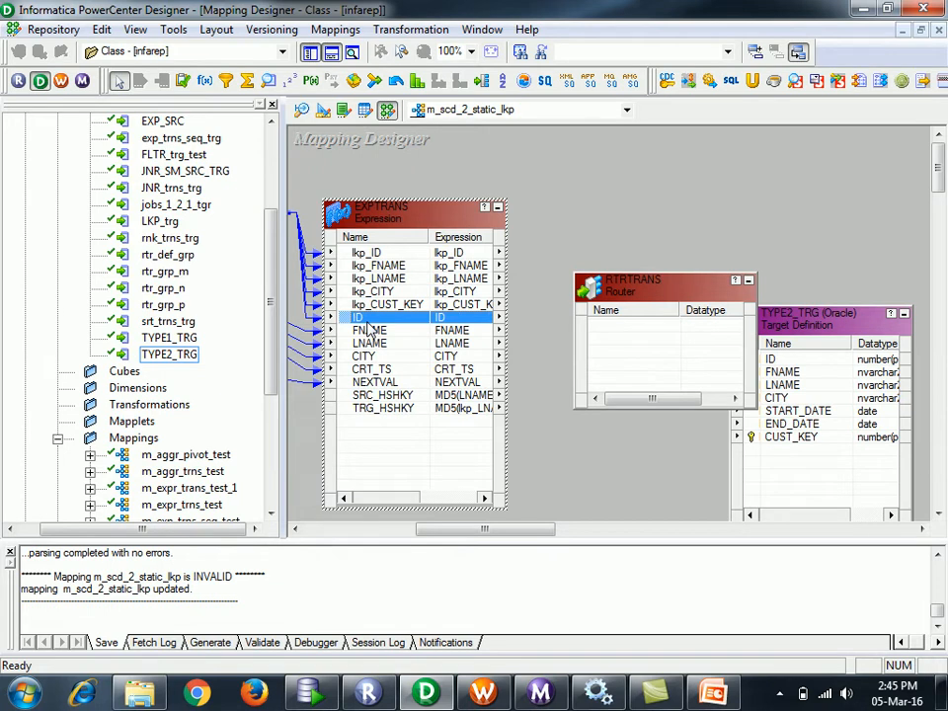
key(shift+Down)
key(shift+Down)
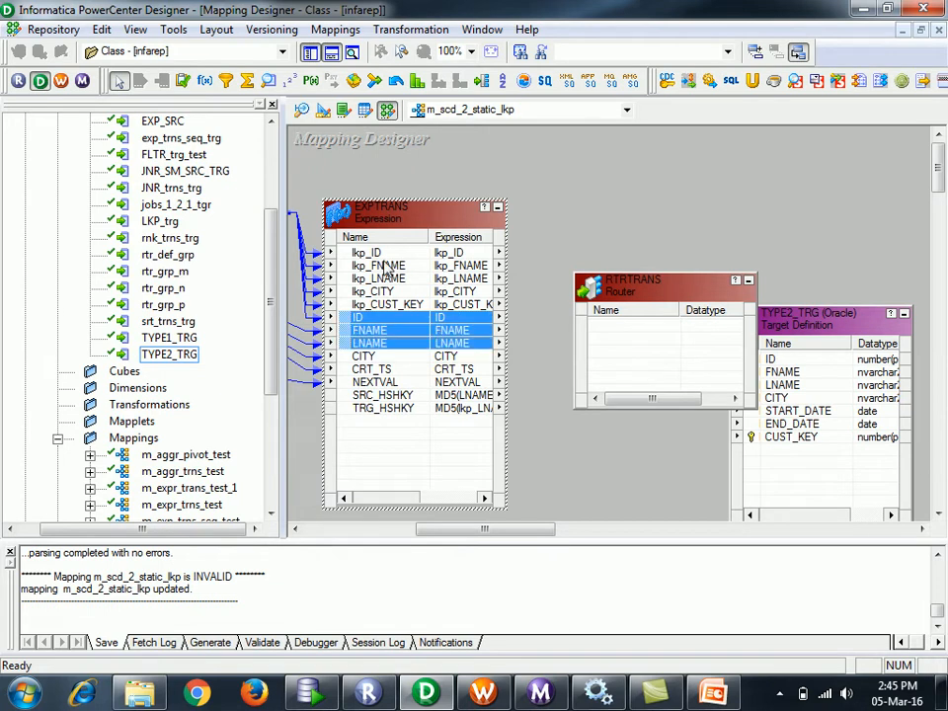
click(348, 254)
mouse_move(347, 254)
mouse_down()
mouse_move(537, 356)
mouse_move(654, 357)
mouse_move(652, 346)
mouse_up()
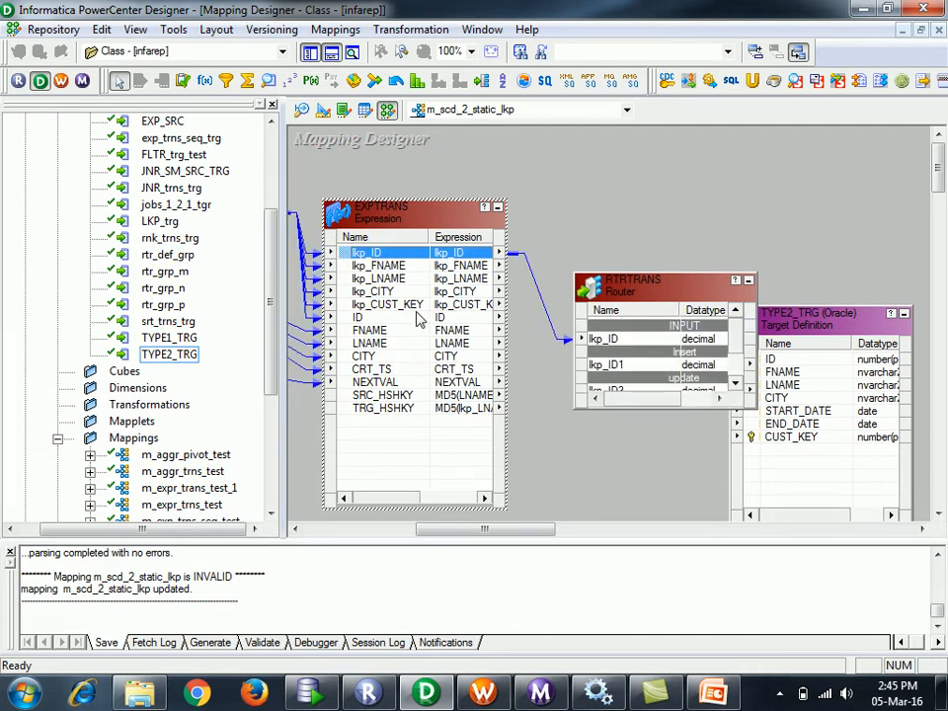
- Select EXPTRANS ports ID through TRG_HSHKY and open the EXPTRANS port settings
click(360, 319)
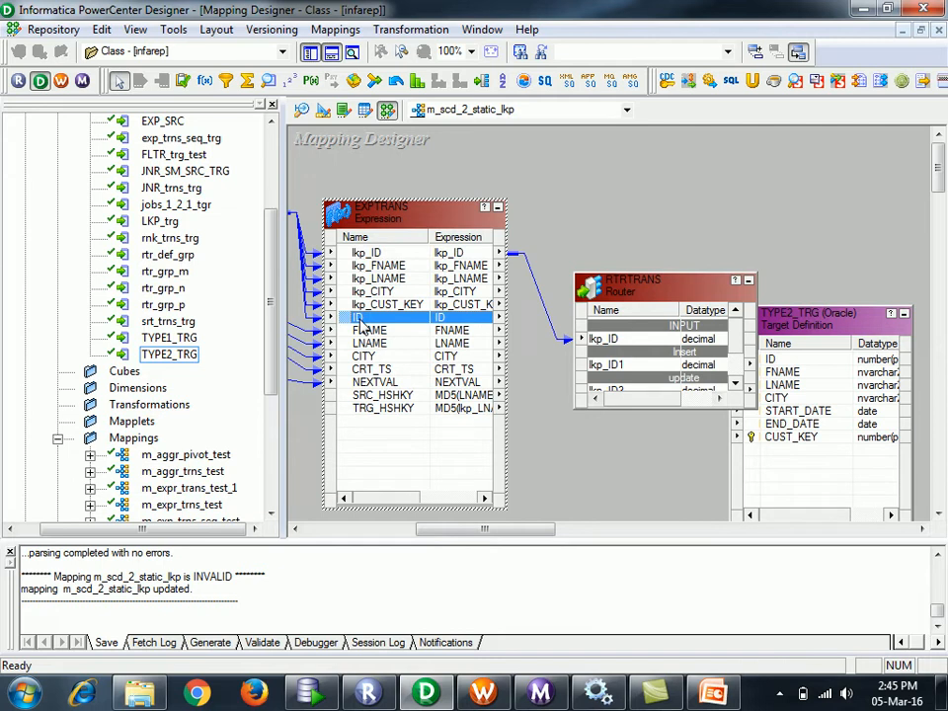
key(shift+Down)
key(shift+Down)
key(shift+Down)
key(shift+Down)
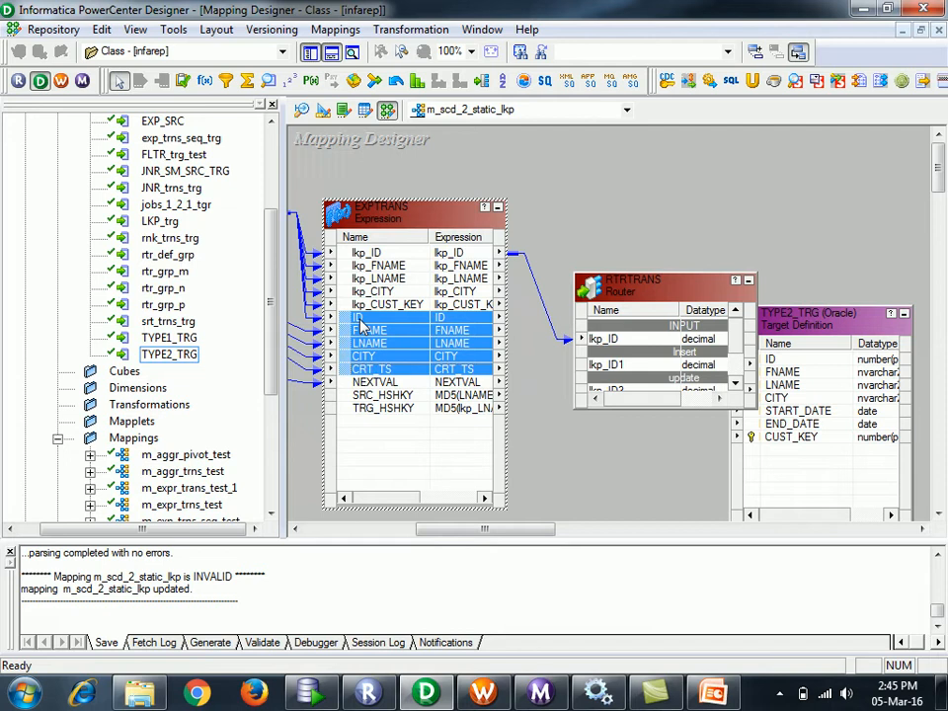
key(shift+Down)
key(shift+Down)
key(shift+Down)
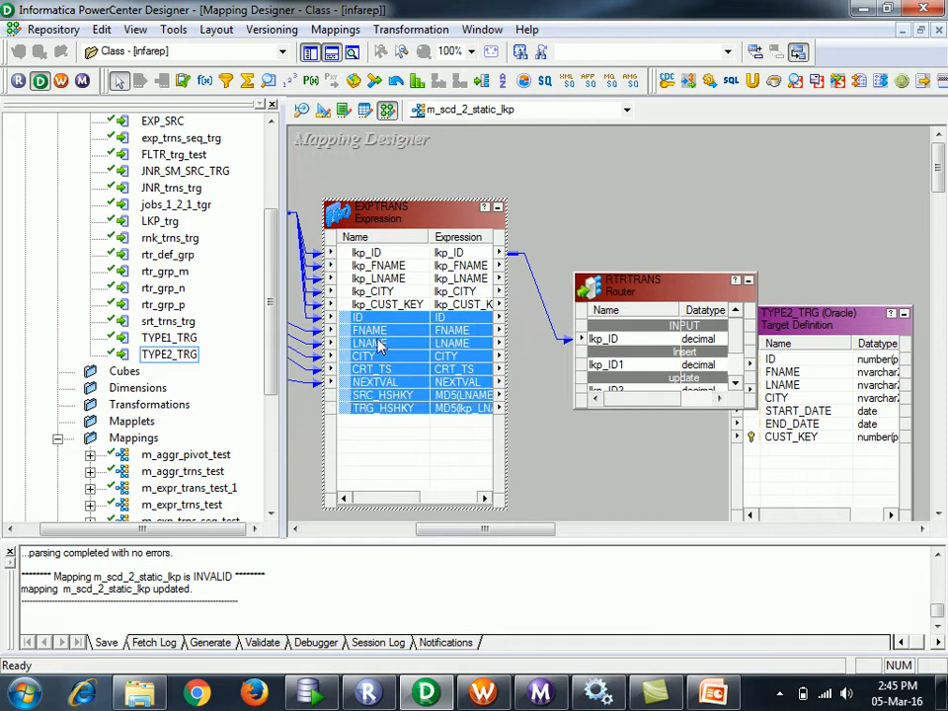
double_click(460, 408)
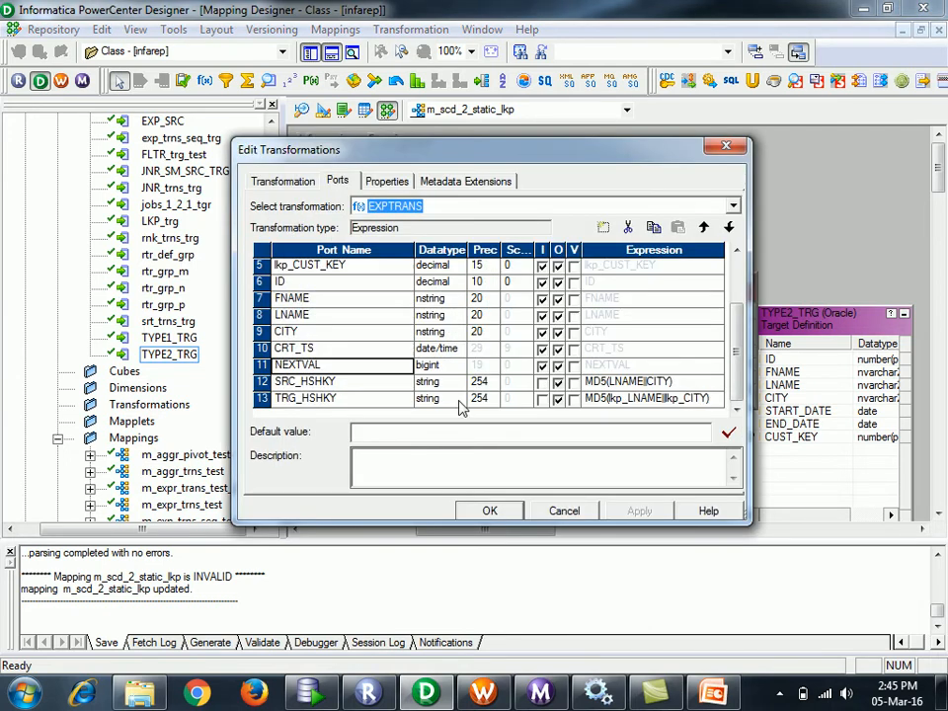
- Rename EXPTRANS's NEXTVAL port to cust_key and close the editor
click(321, 366)
click(322, 365)
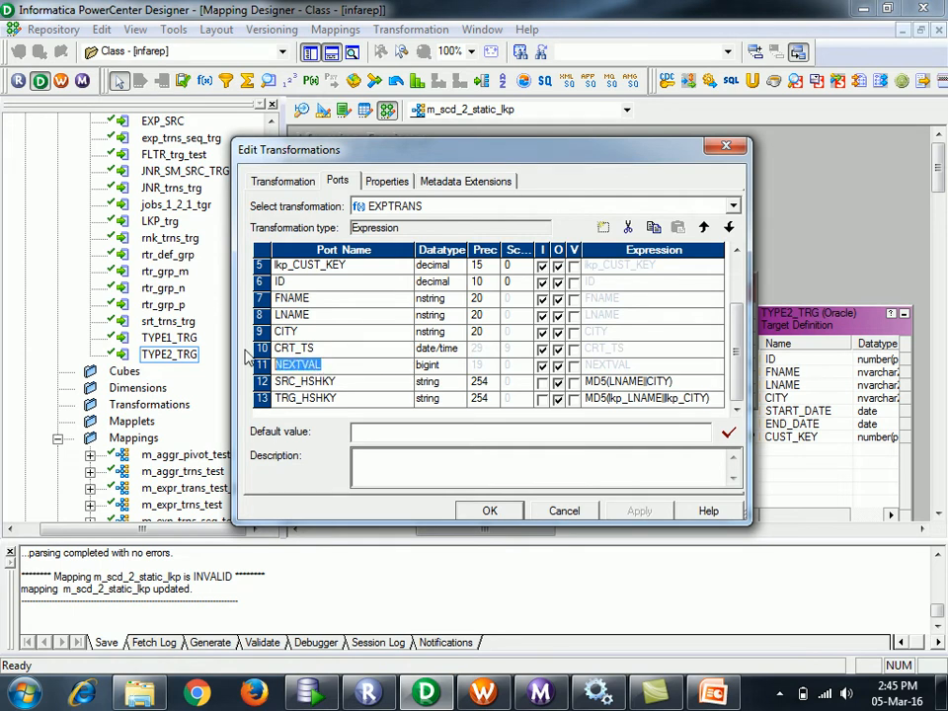
text(cust_key)
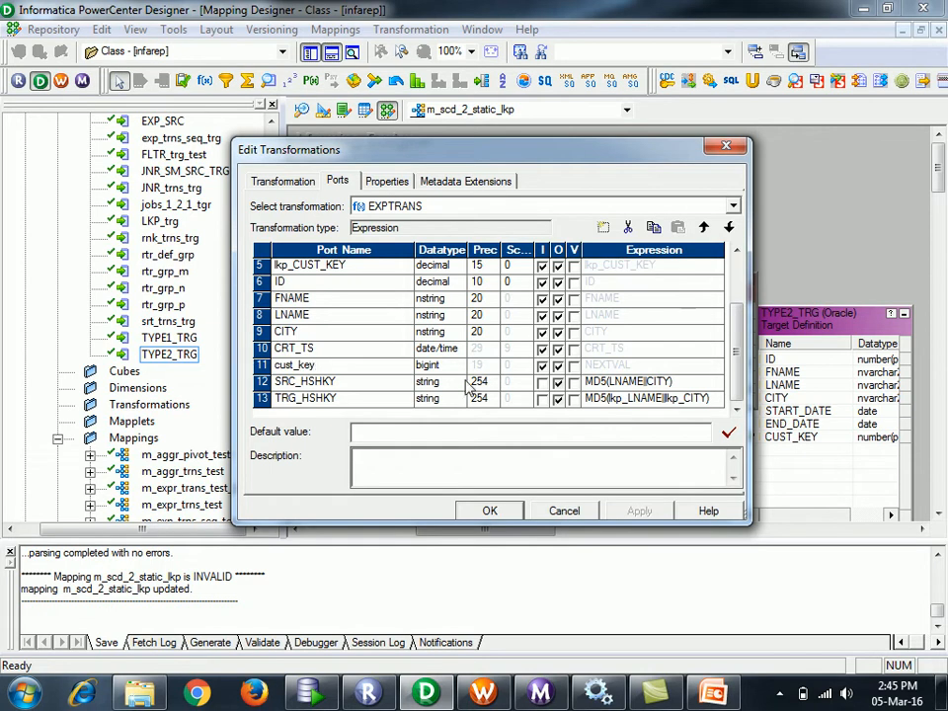
click(489, 511)
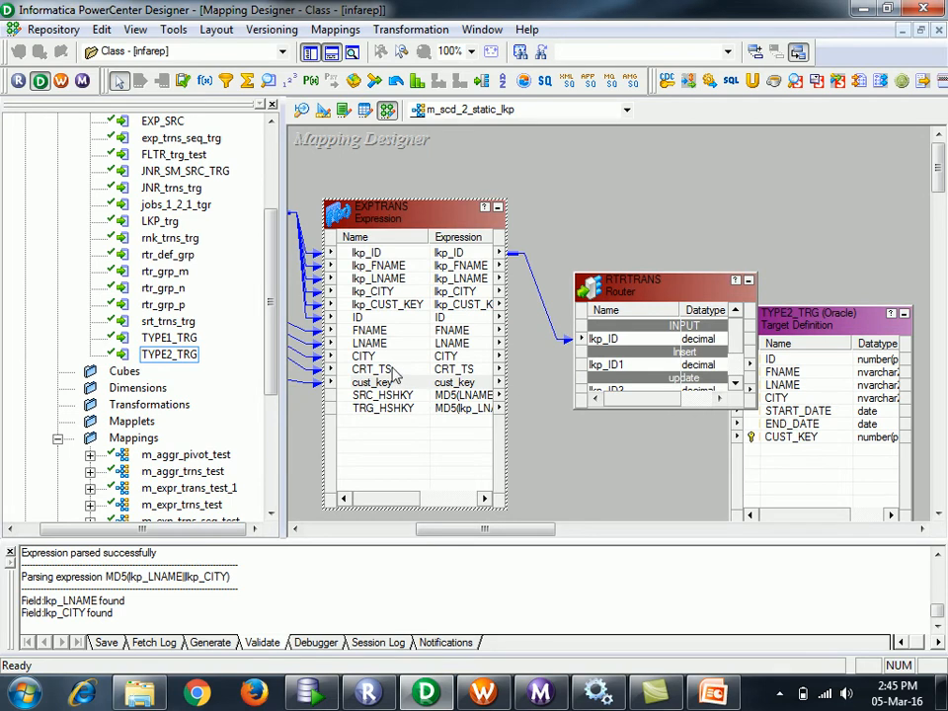
- Link EXPTRANS ports ID through TRG_HSHKY into the RTRTRANS router
click(366, 321)
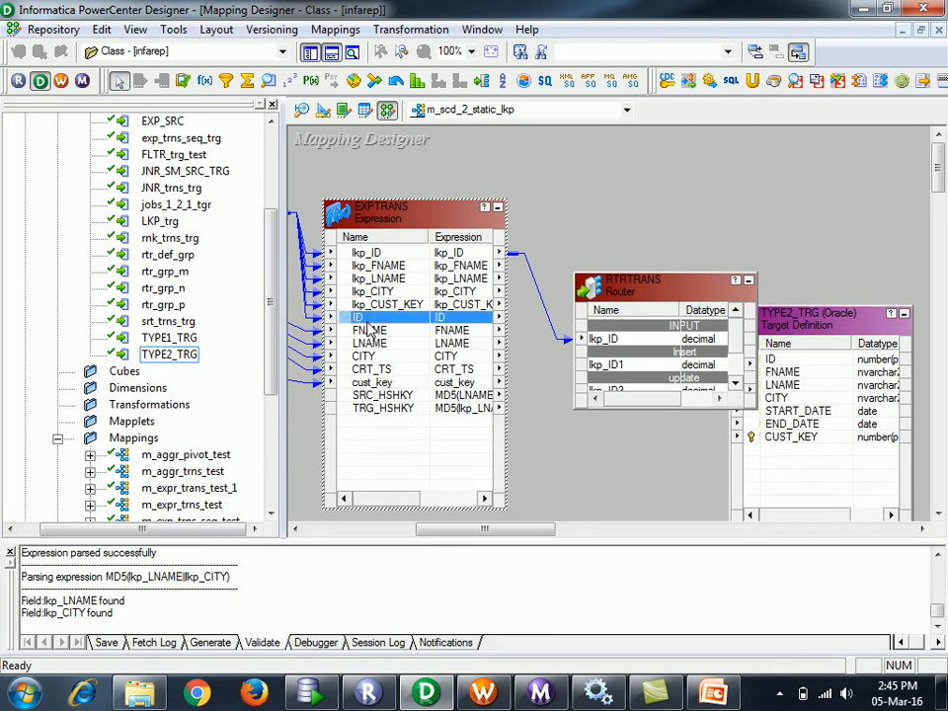
key(shift+Down)
key(shift+Down)
key(shift+Down)
key(shift+Down)
key(shift+Down)
key(shift+Down)
key(shift+Down)
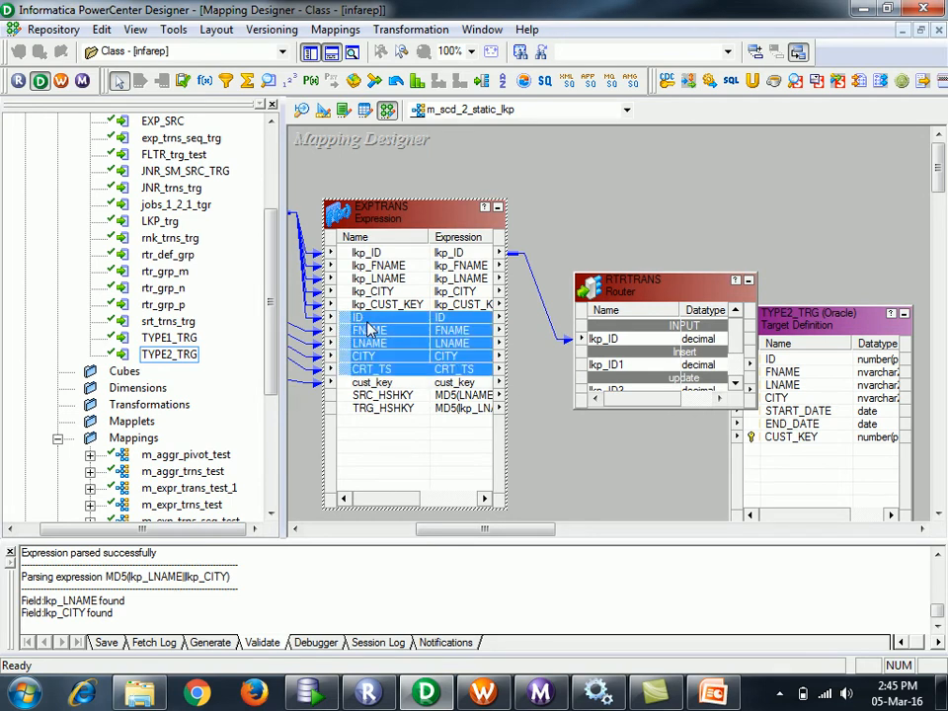
drag(366, 327, 648, 309)
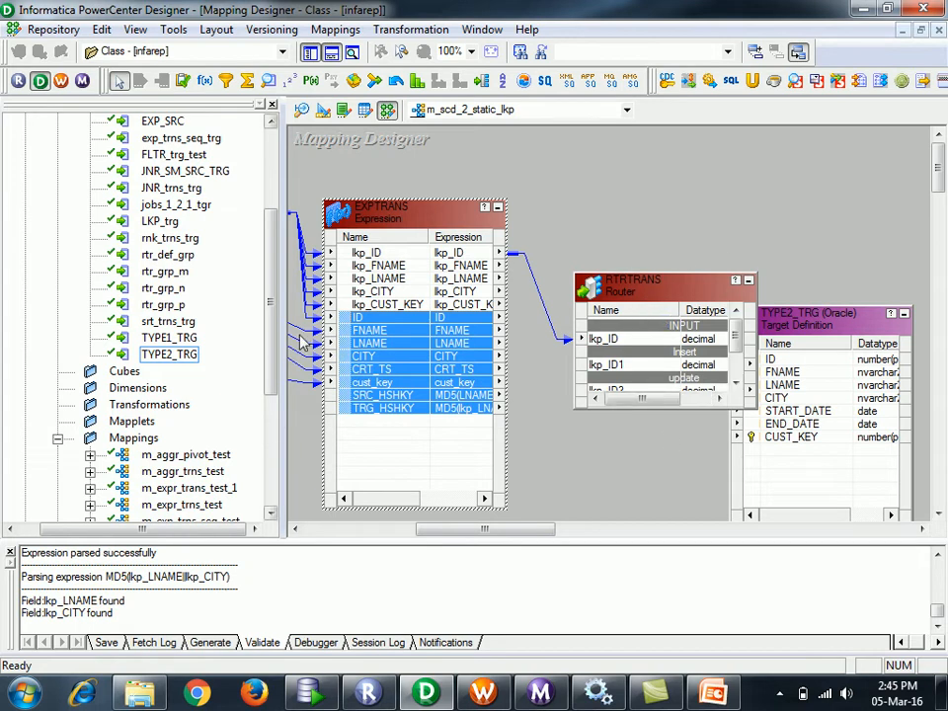
drag(344, 317, 661, 312)
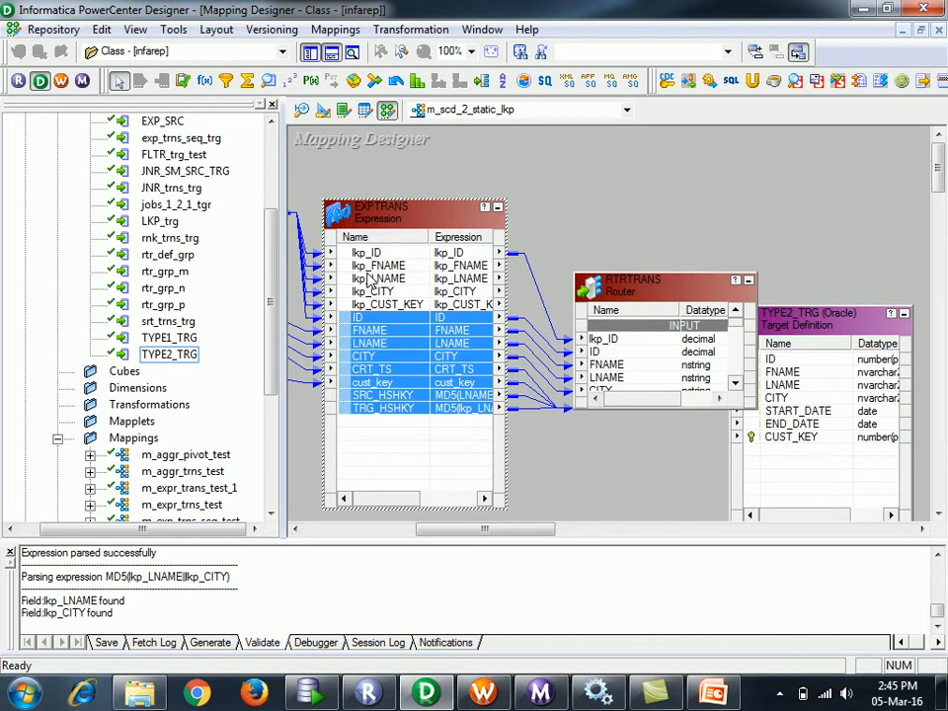
- Make lkp_FNAME, lkp_LNAME and lkp_CITY input-only in EXPTRANS and apply
double_click(362, 268)
click(558, 283)
click(558, 298)
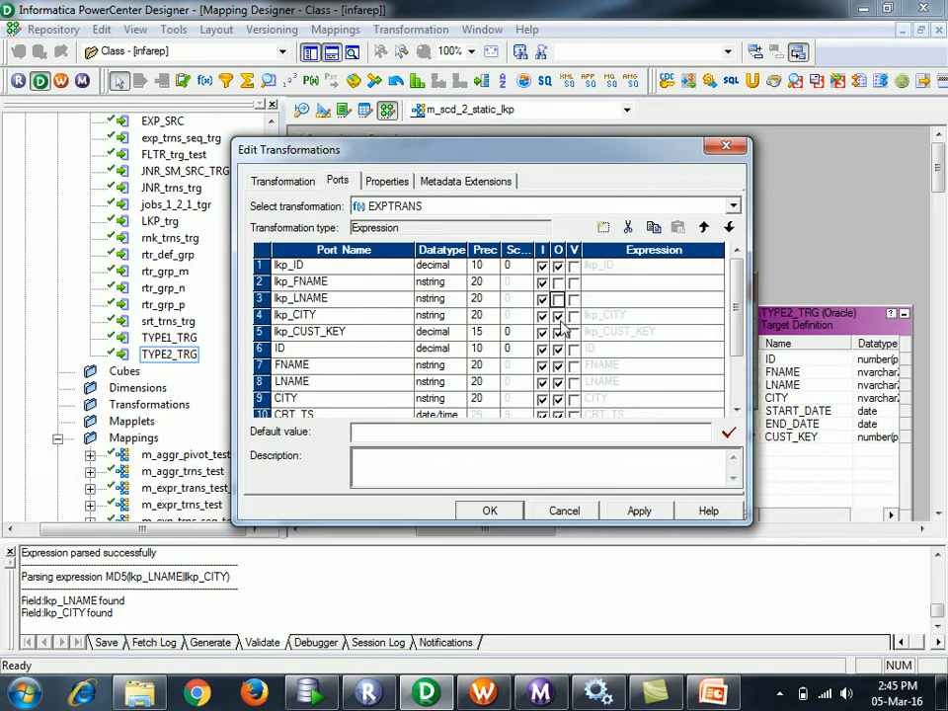
click(558, 315)
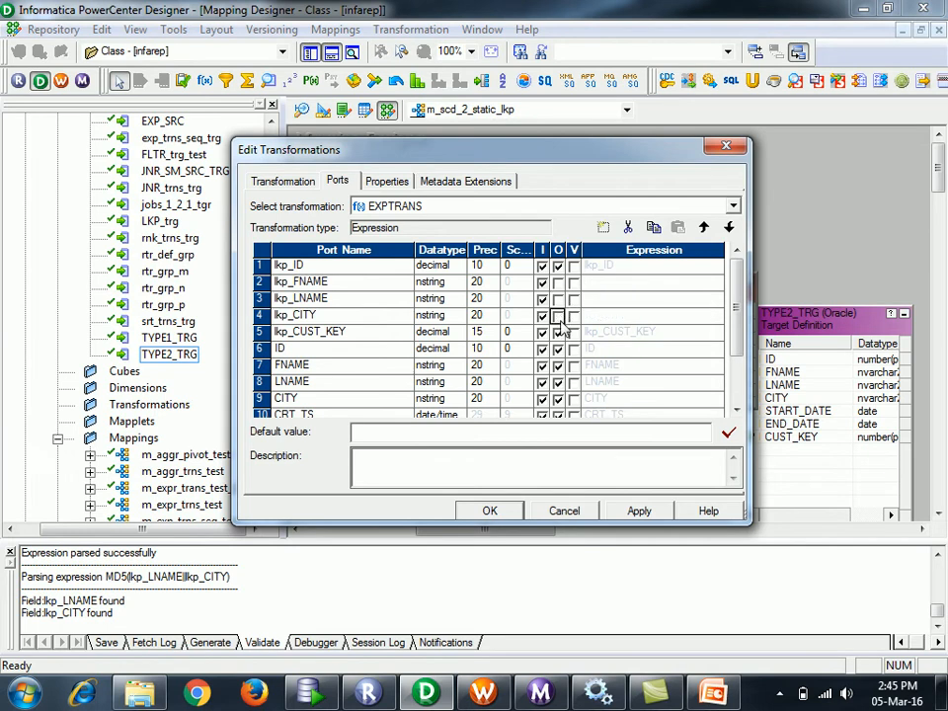
click(636, 508)
click(490, 509)
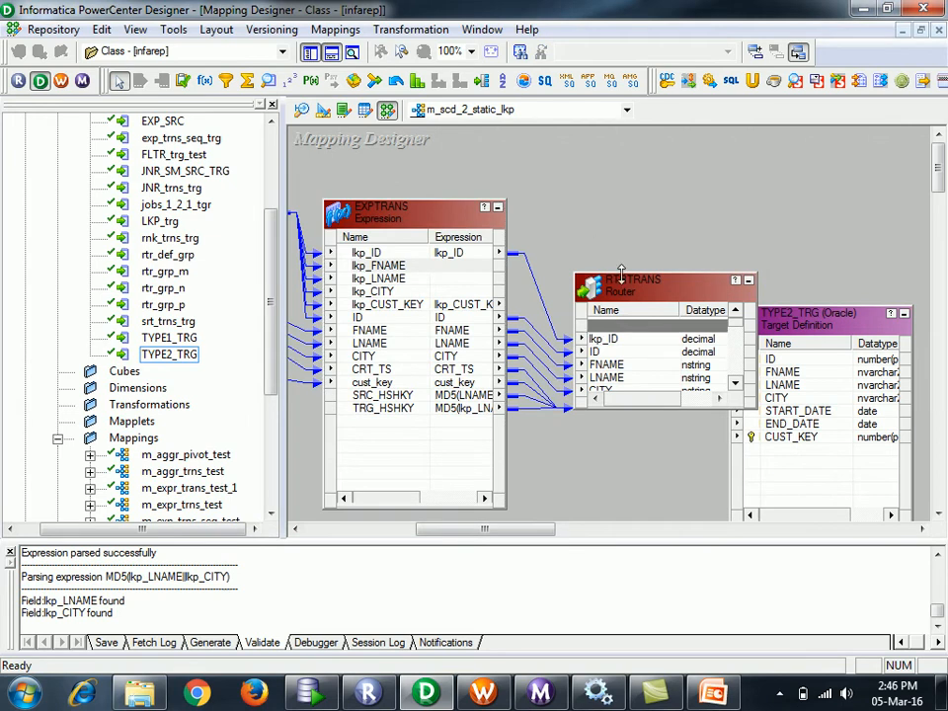
- Enlarge RTRTRANS upward and link lkp_CUST_KEY from EXPTRANS into it
drag(614, 274, 619, 169)
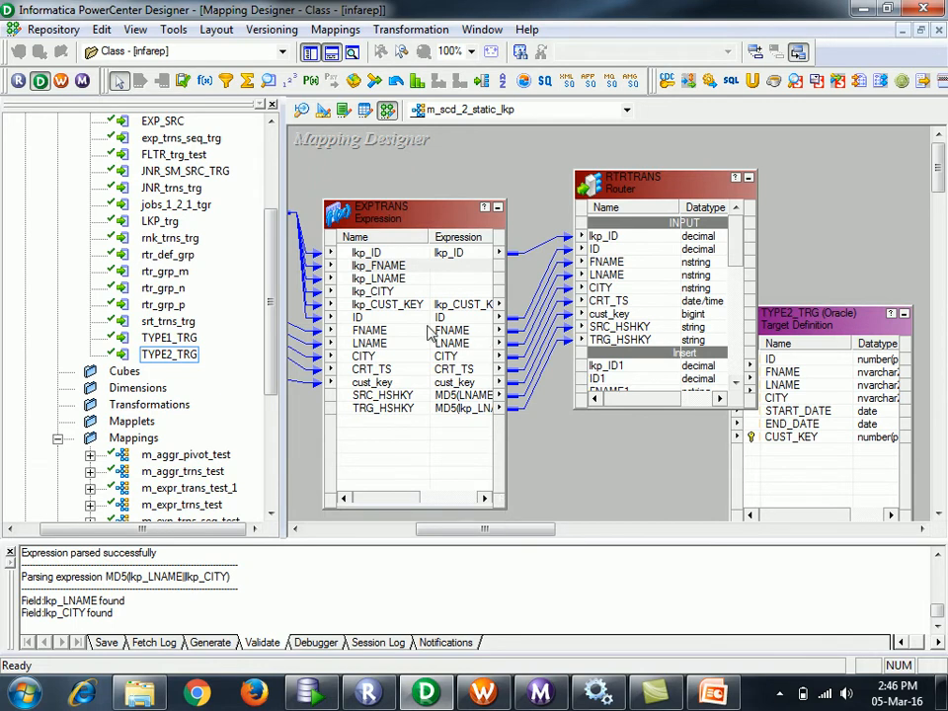
click(385, 304)
drag(344, 310, 656, 210)
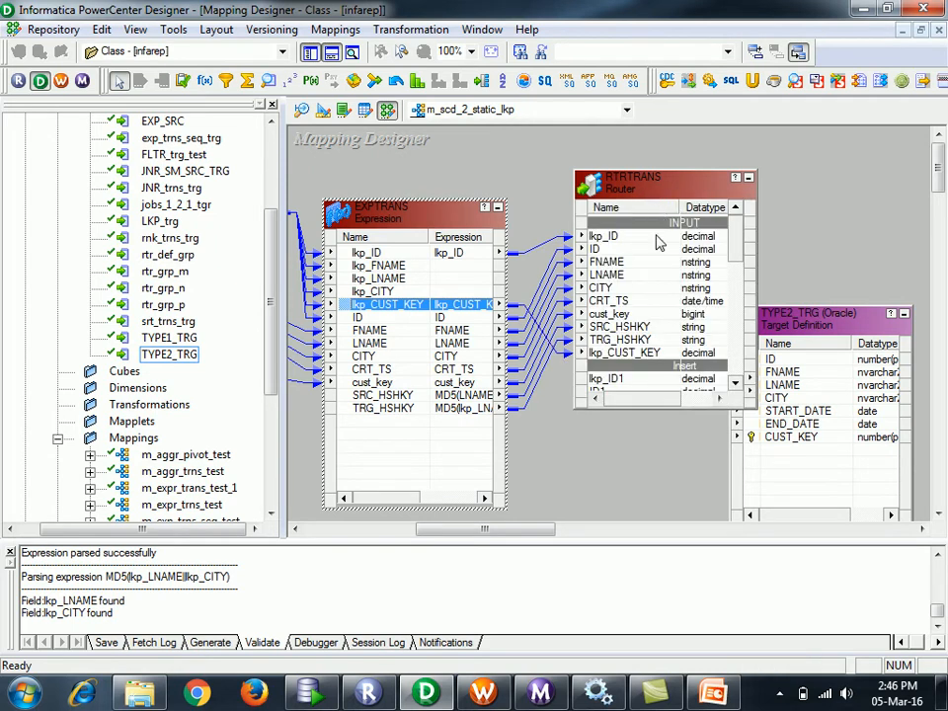
click(557, 444)
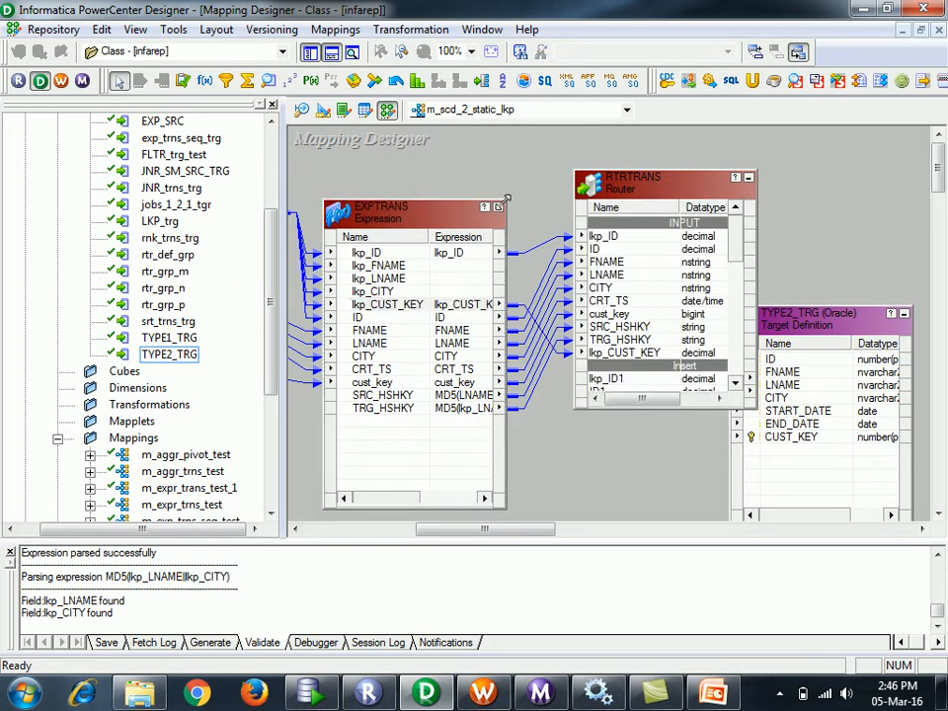
- Collapse EXPTRANS to an icon and expand it back to its port table
click(497, 207)
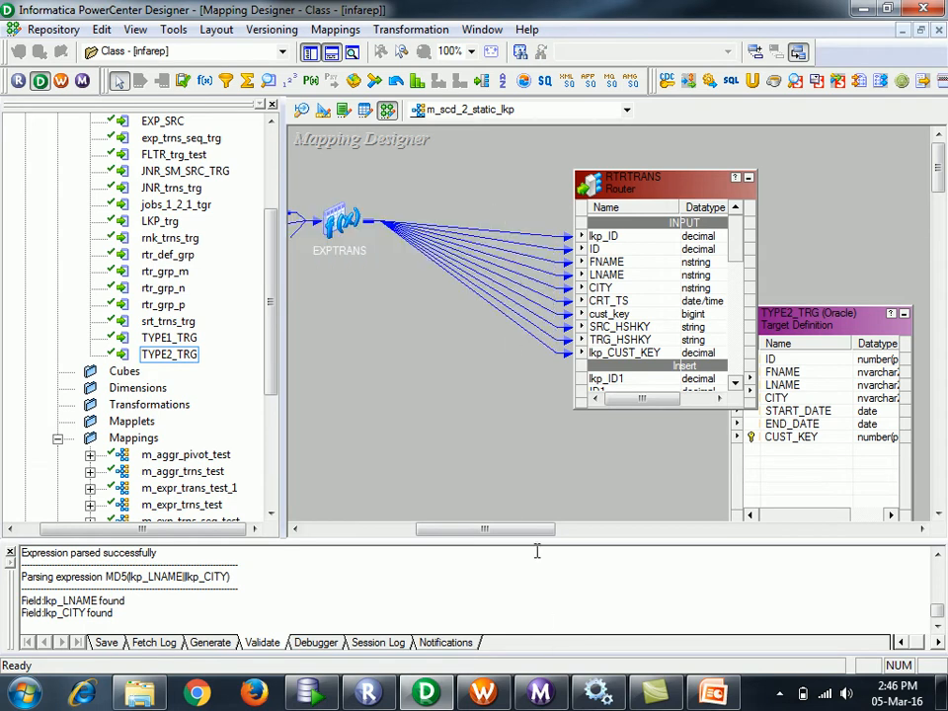
drag(483, 529, 438, 529)
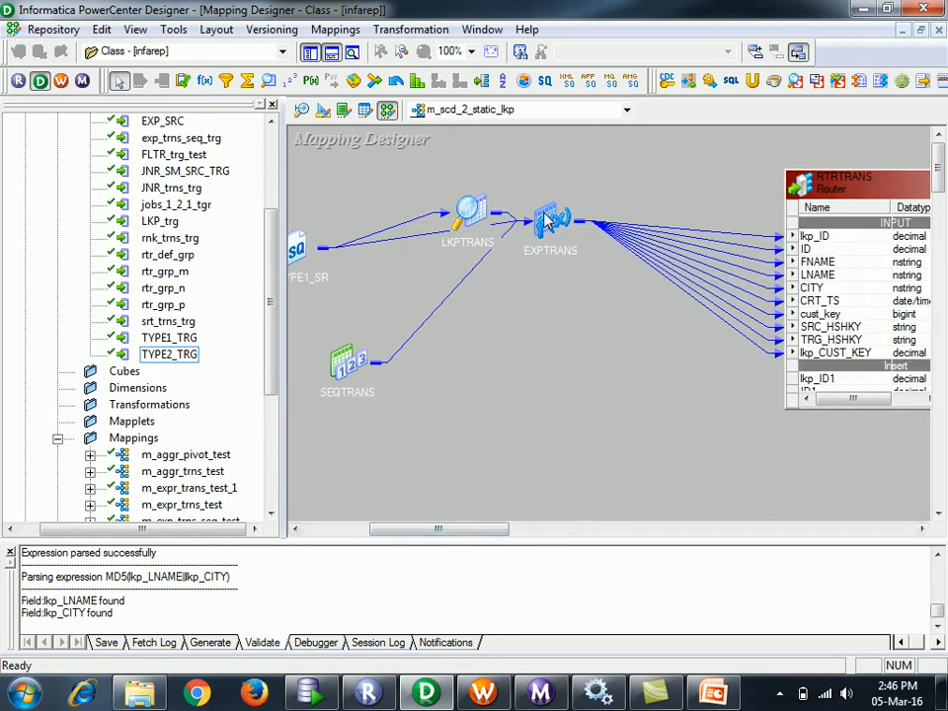
double_click(549, 220)
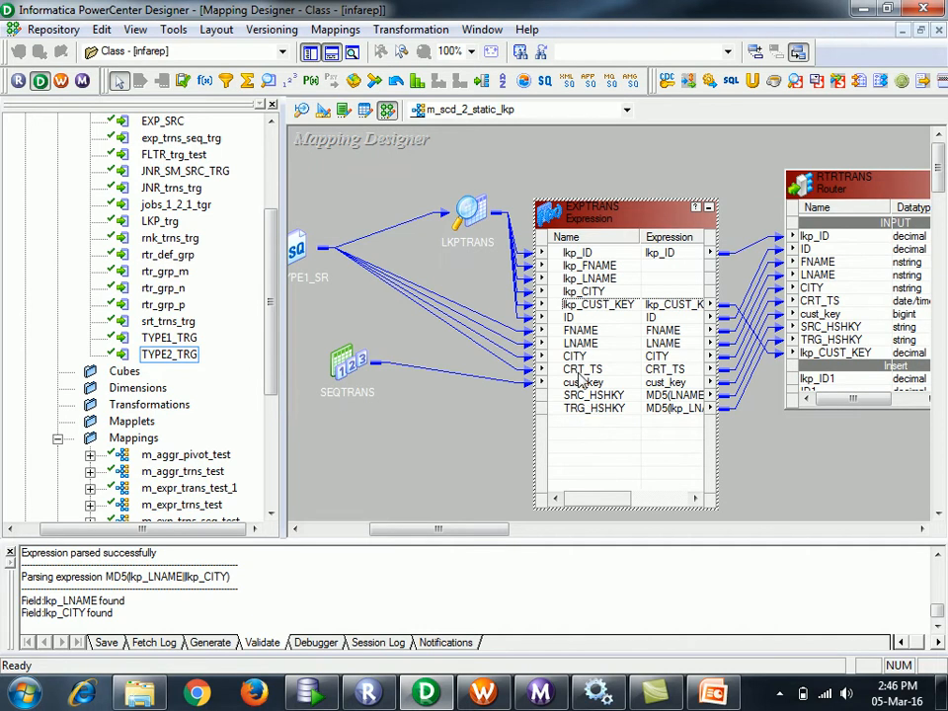
- Open the EXPTRANS transformation settings and browse its ports list
double_click(582, 429)
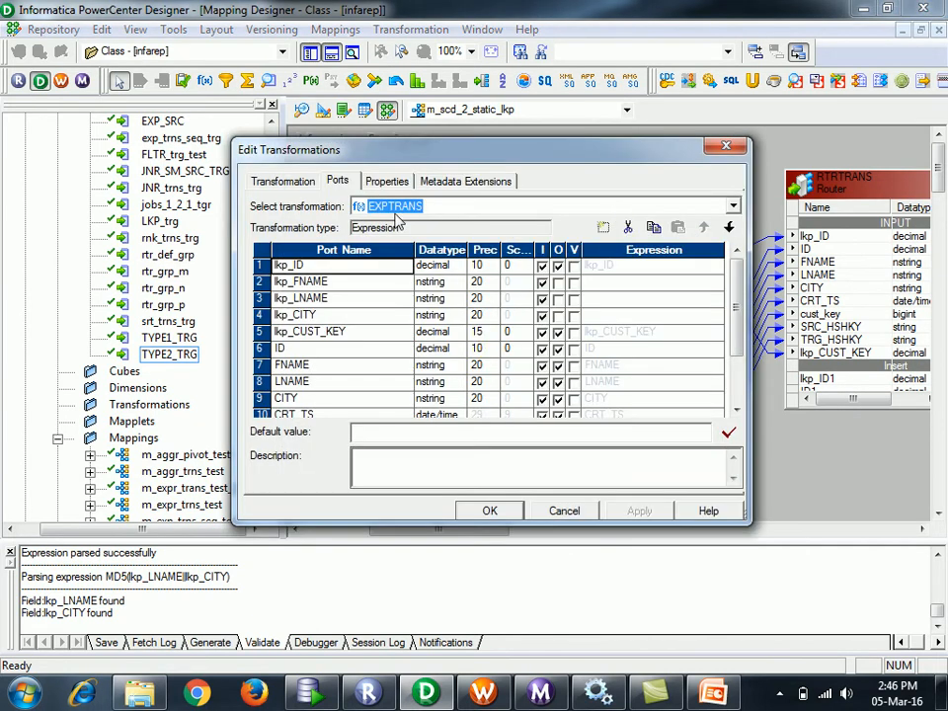
click(386, 182)
click(338, 181)
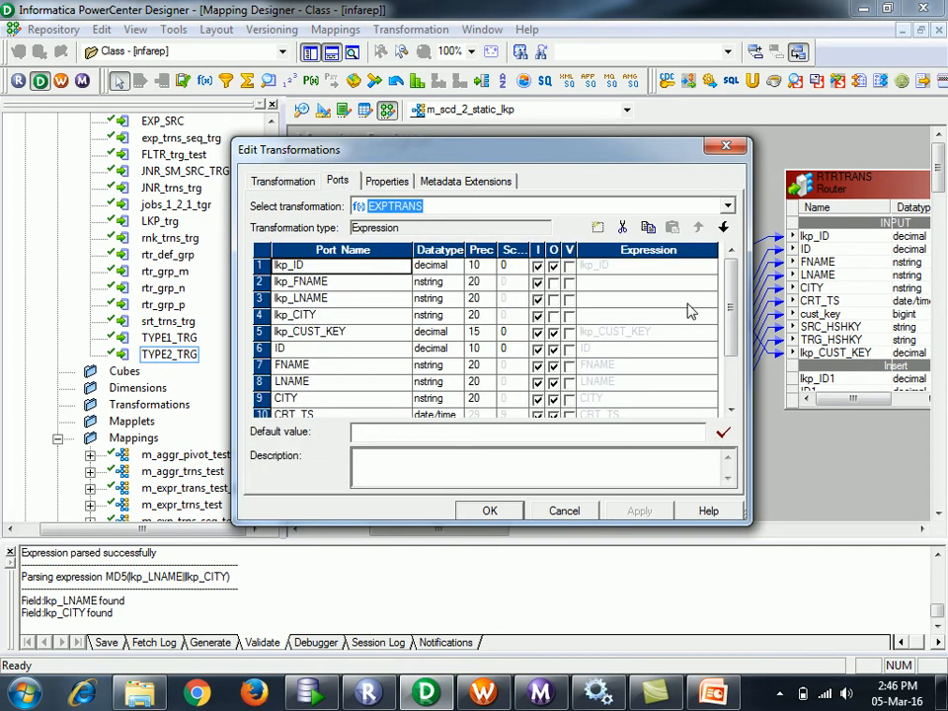
scroll(720, 309, down, 2)
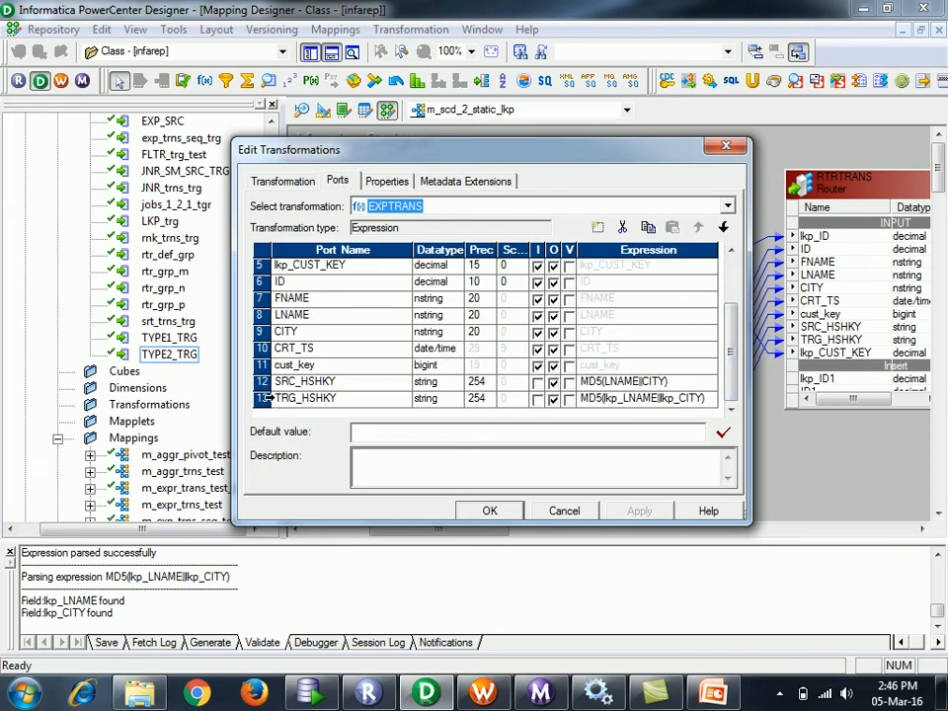
click(264, 397)
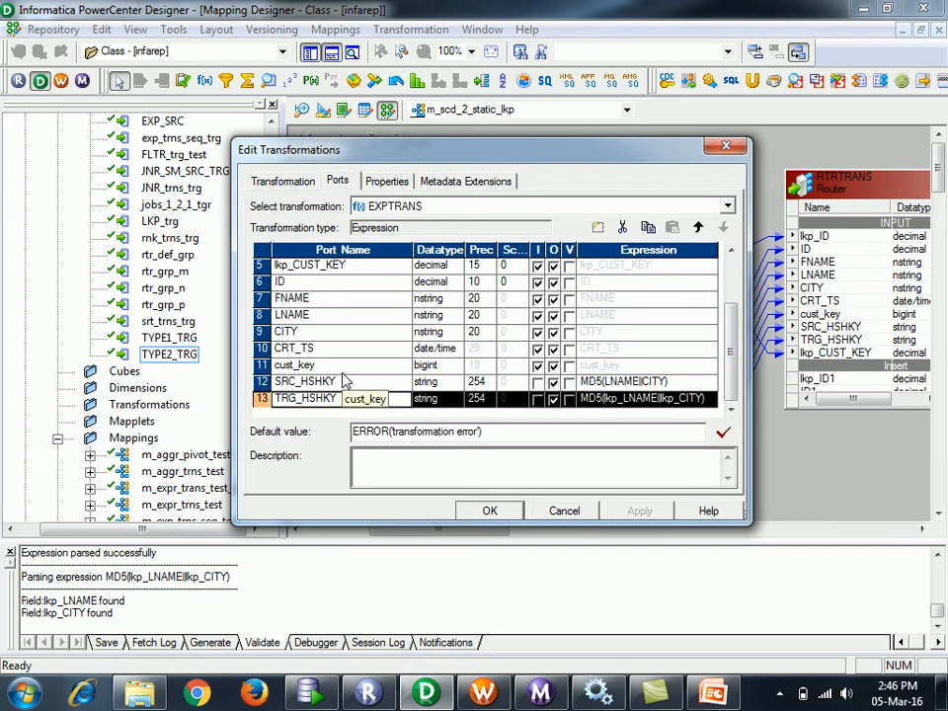
- Duplicate the CRT_TS port and rename the copy to end_ts
click(281, 348)
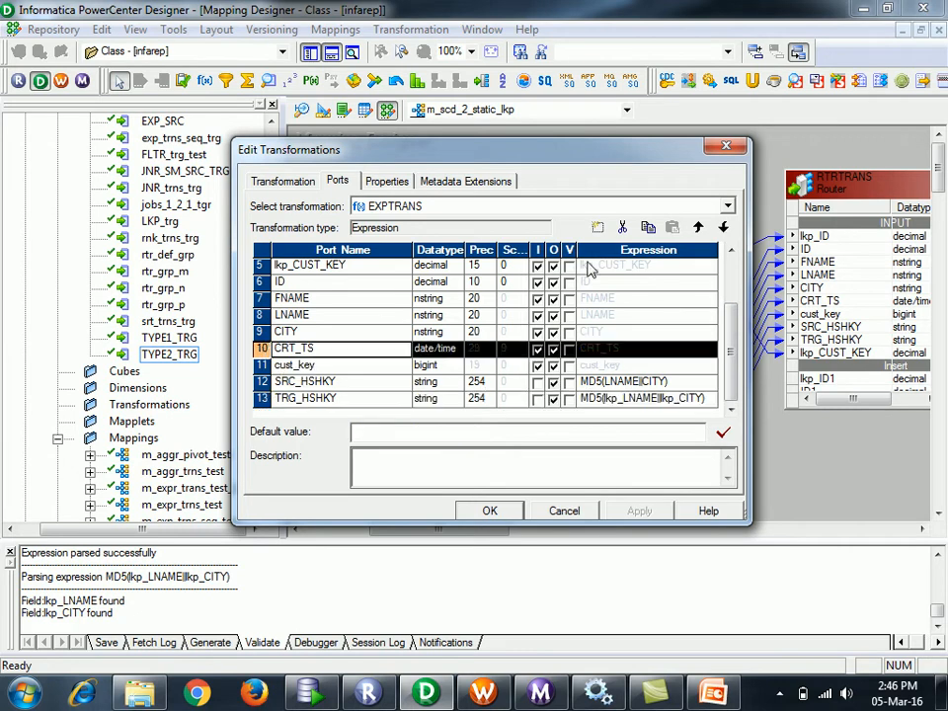
click(647, 228)
click(672, 228)
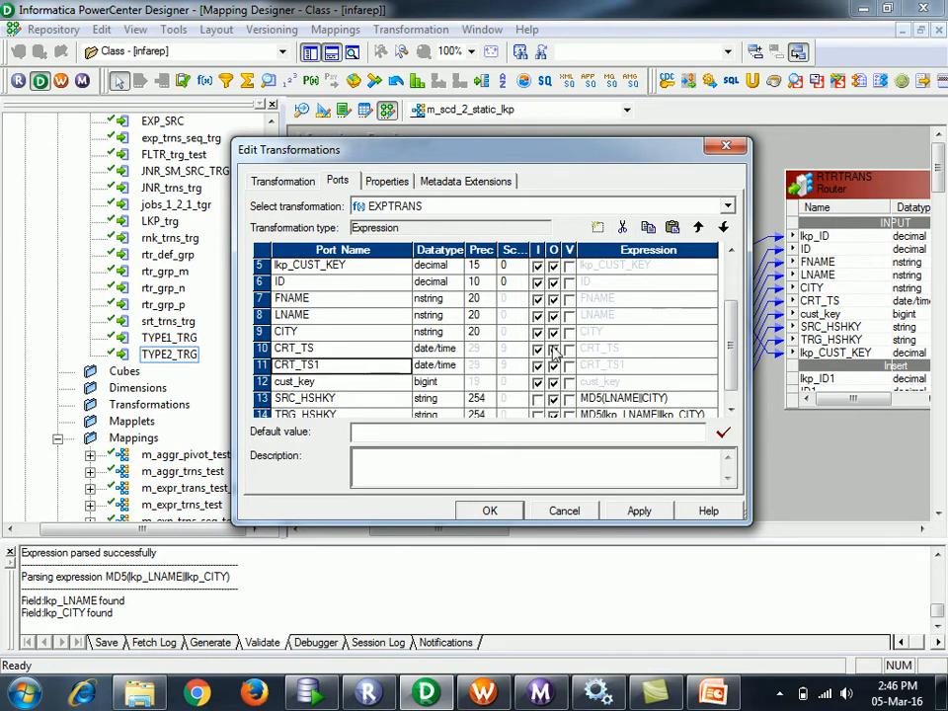
click(342, 367)
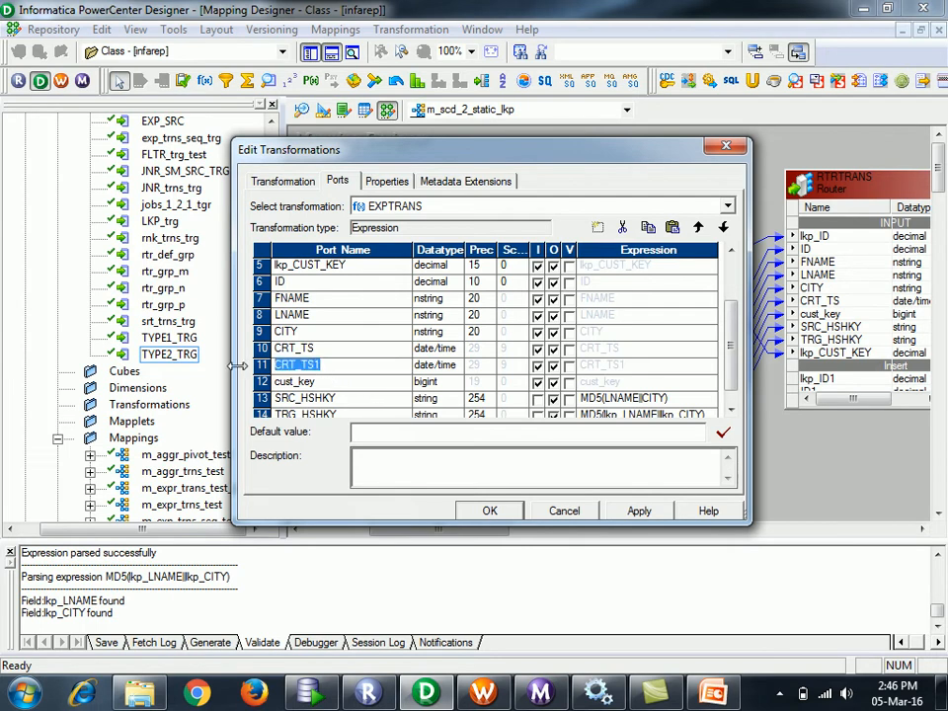
text(end_ts)
- Make end_ts output-only and select its existing formula in the Expression Editor
click(537, 365)
click(691, 365)
click(713, 365)
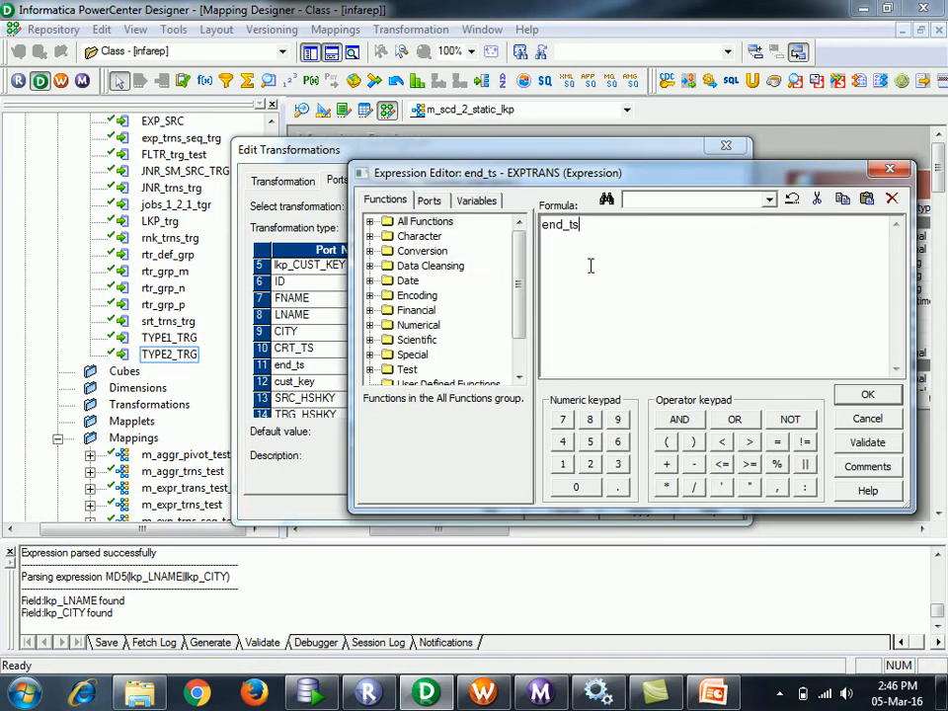
drag(580, 225, 480, 201)
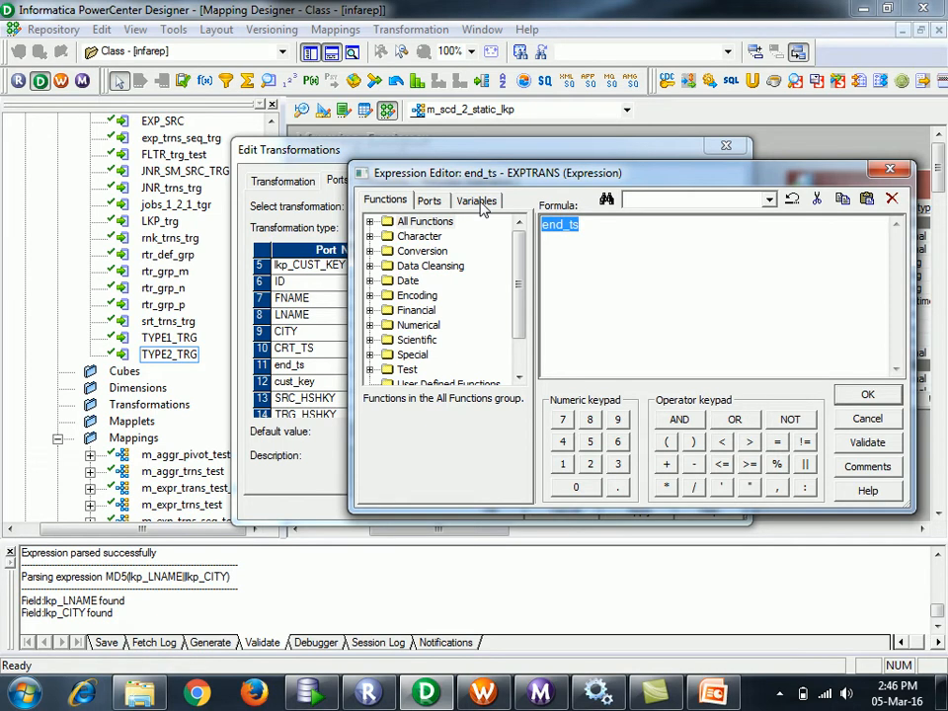
- Insert the TO_DATE function into the end_ts formula from the function list
double_click(395, 280)
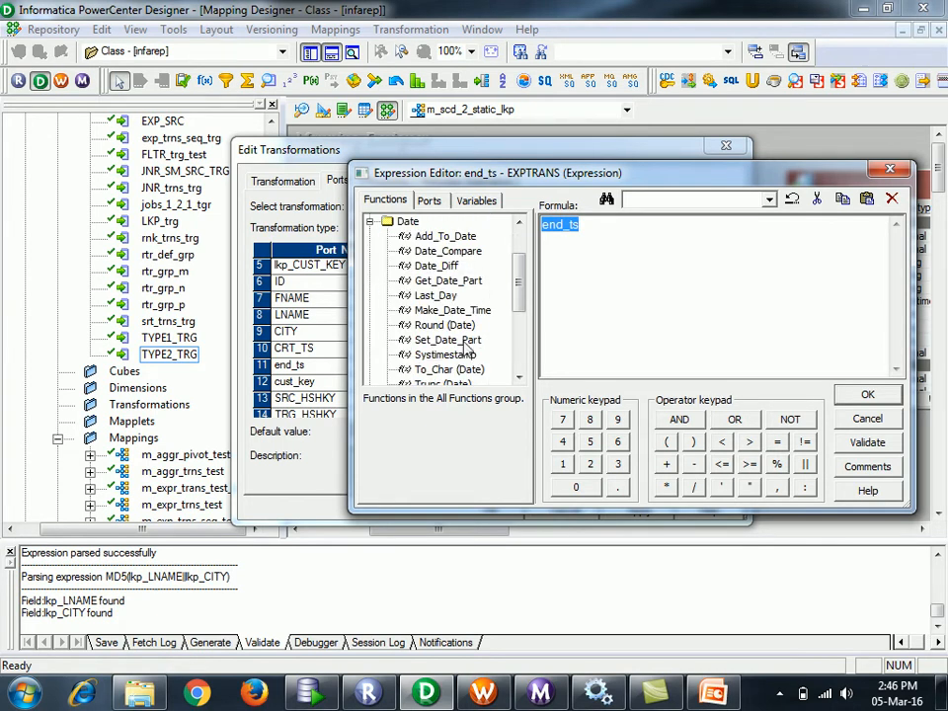
click(518, 380)
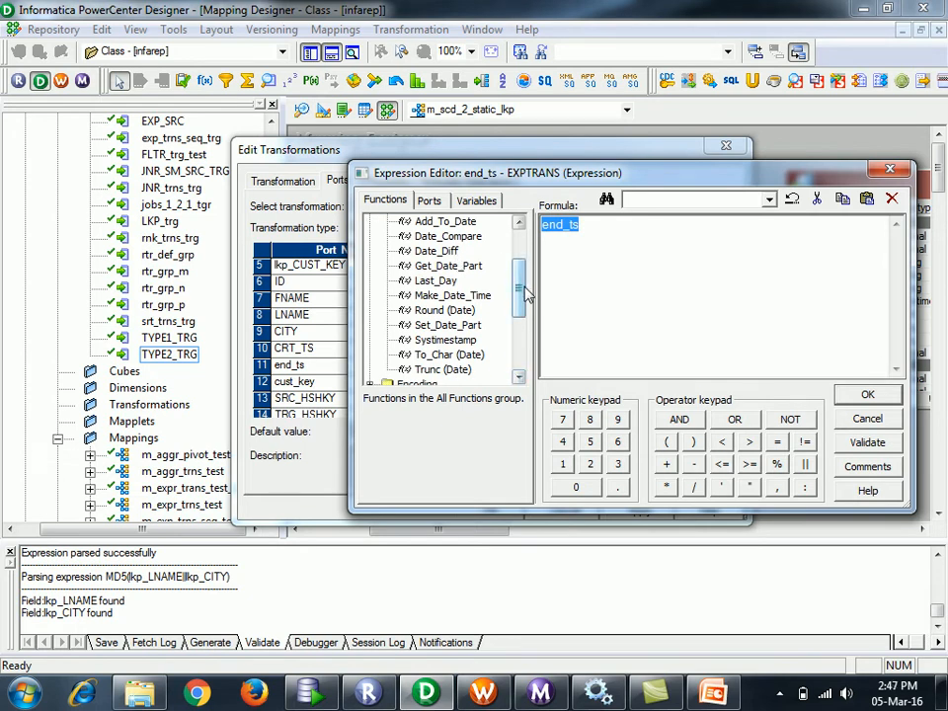
scroll(527, 293, up, 1)
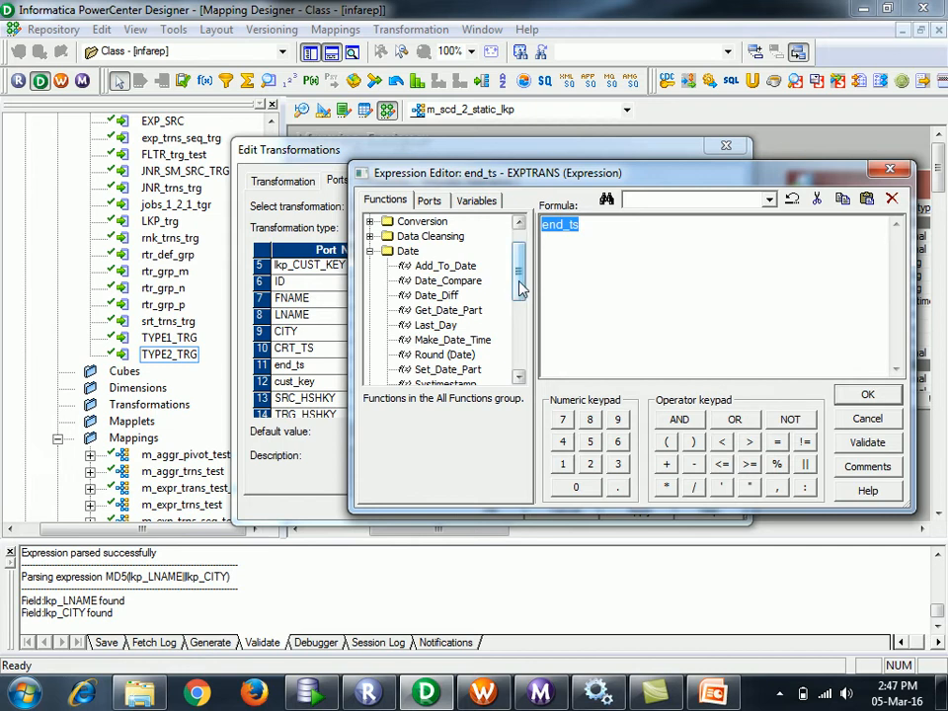
drag(521, 287, 526, 306)
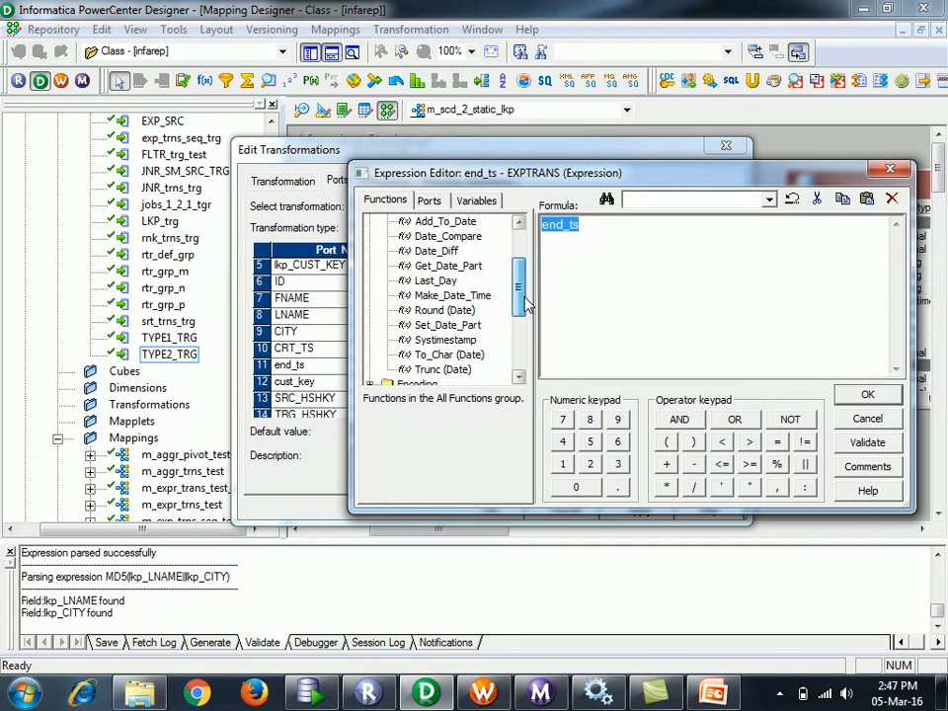
scroll(525, 302, up, 5)
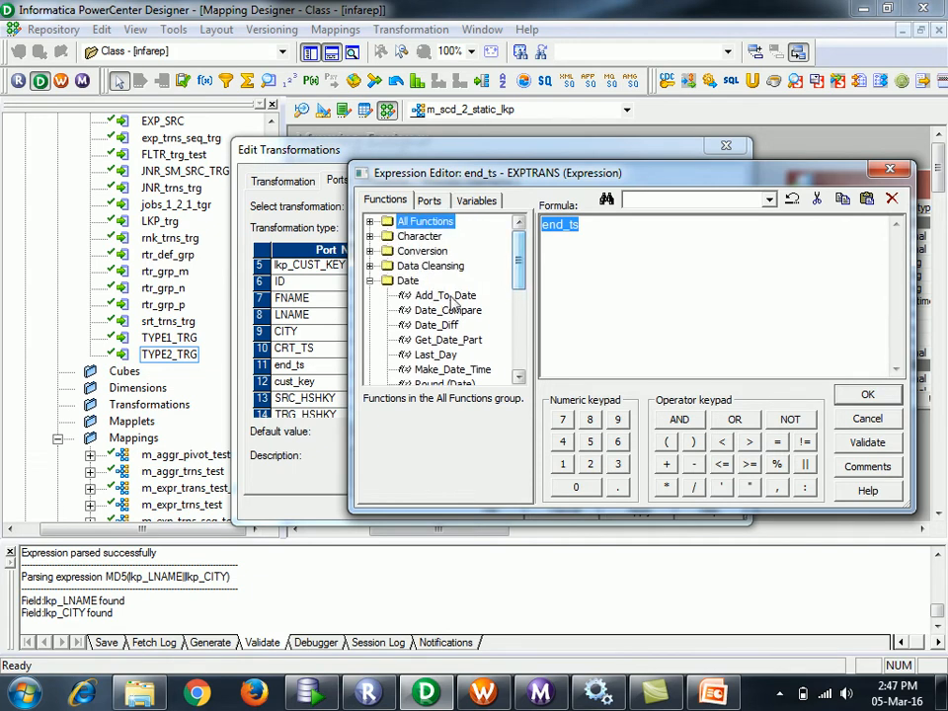
click(369, 280)
click(369, 221)
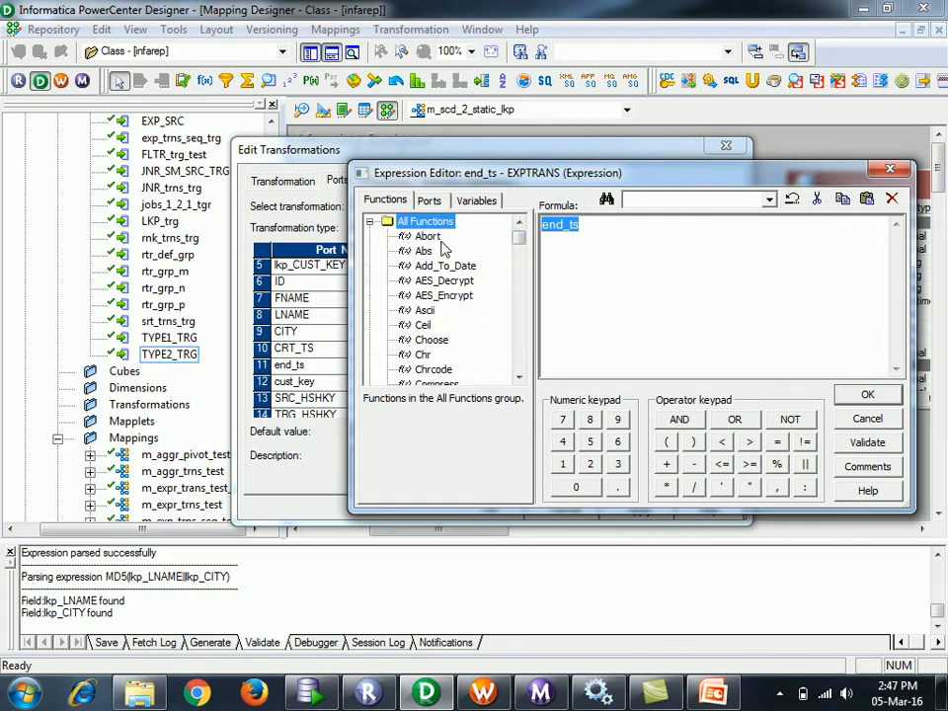
click(518, 378)
drag(519, 377, 519, 380)
double_click(435, 310)
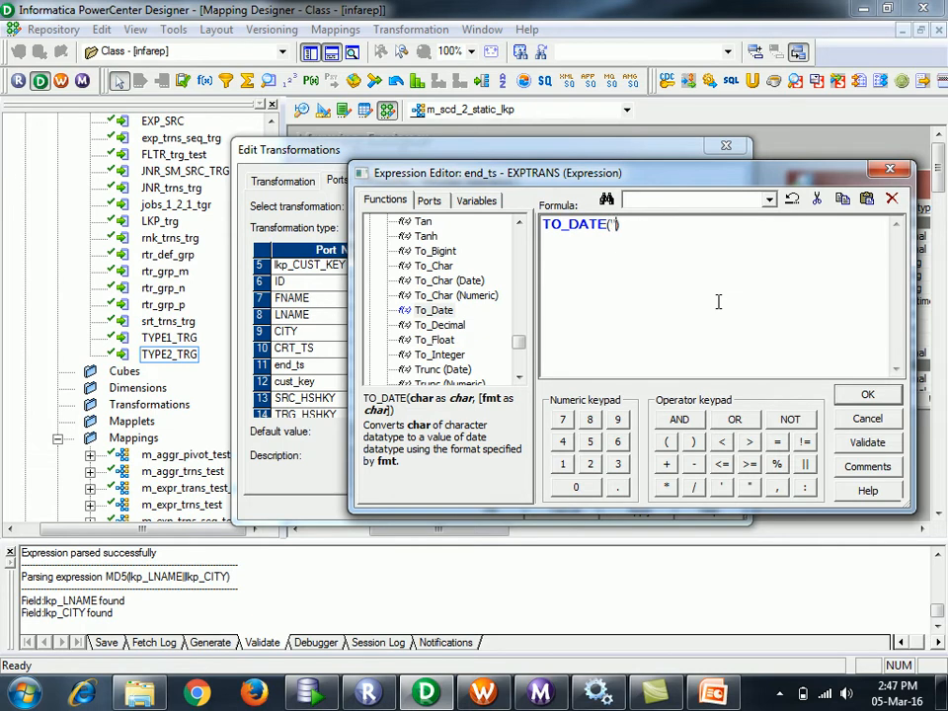
- Complete the formula as TO_DATE('12/31/9999','MM/DD/YYYY'), validate it and accept it
text(1)
text(2/31/9999',)
text(MM/DD)
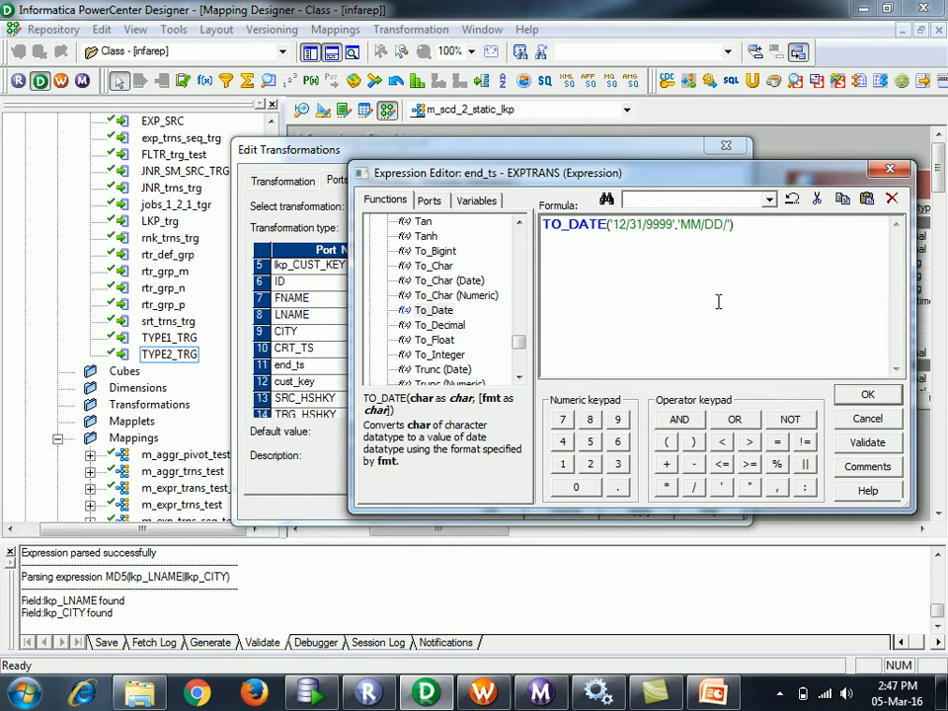
text(/YYYY)
click(869, 445)
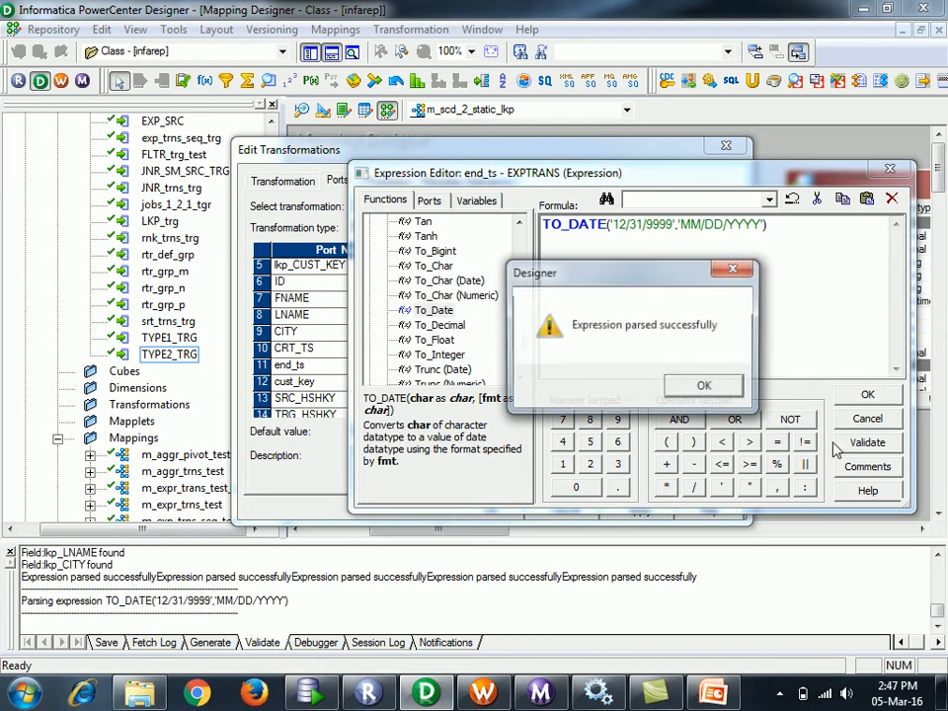
click(718, 388)
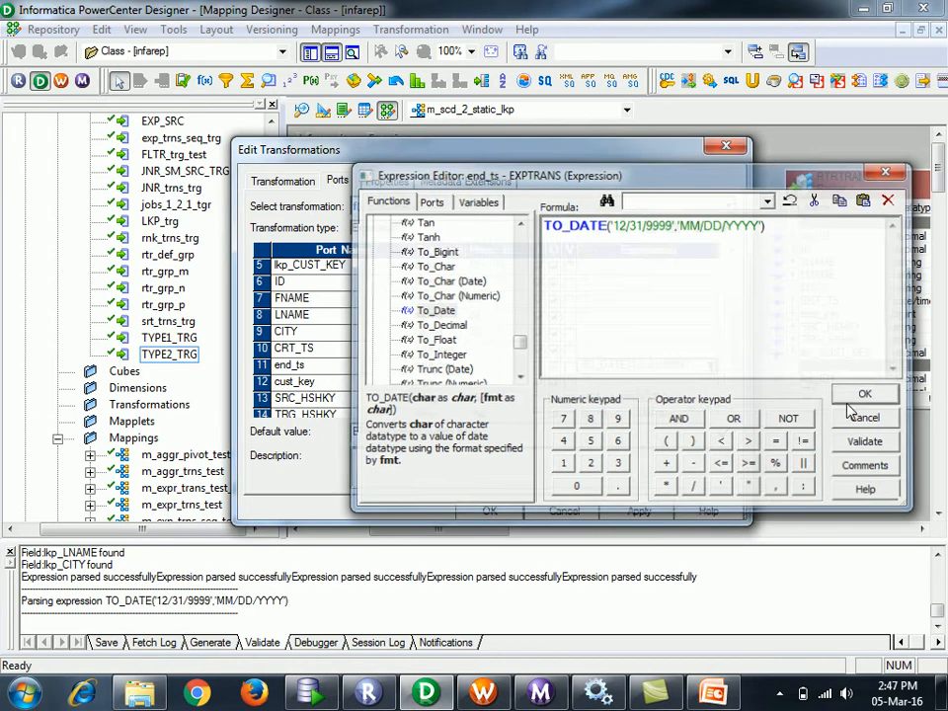
click(867, 394)
scroll(514, 398, down, 1)
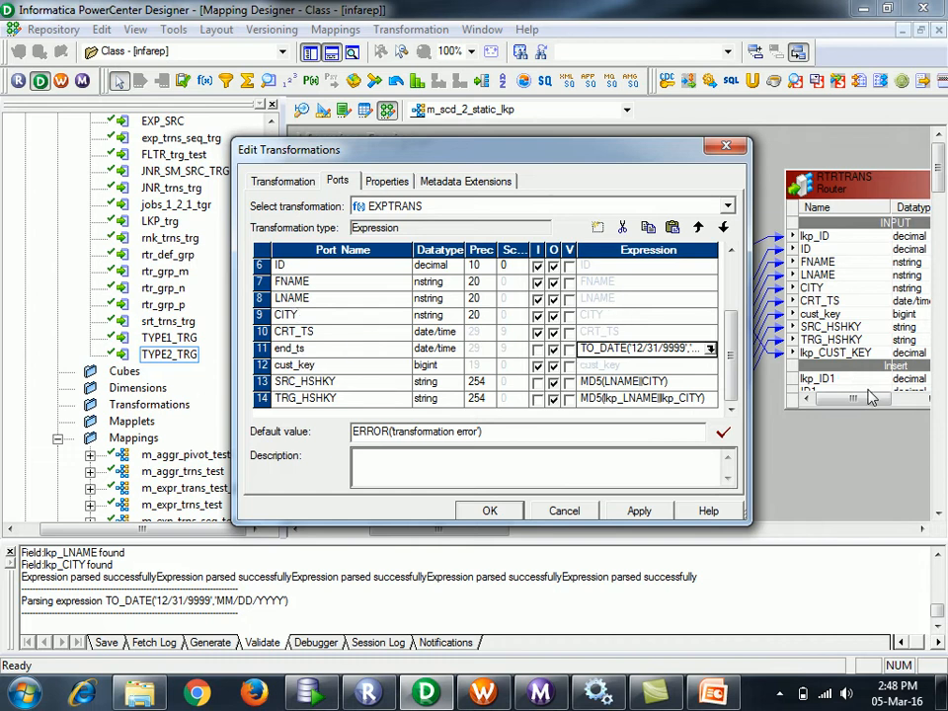
- Apply and save the EXPTRANS port changes
click(632, 510)
click(490, 511)
drag(494, 539, 576, 544)
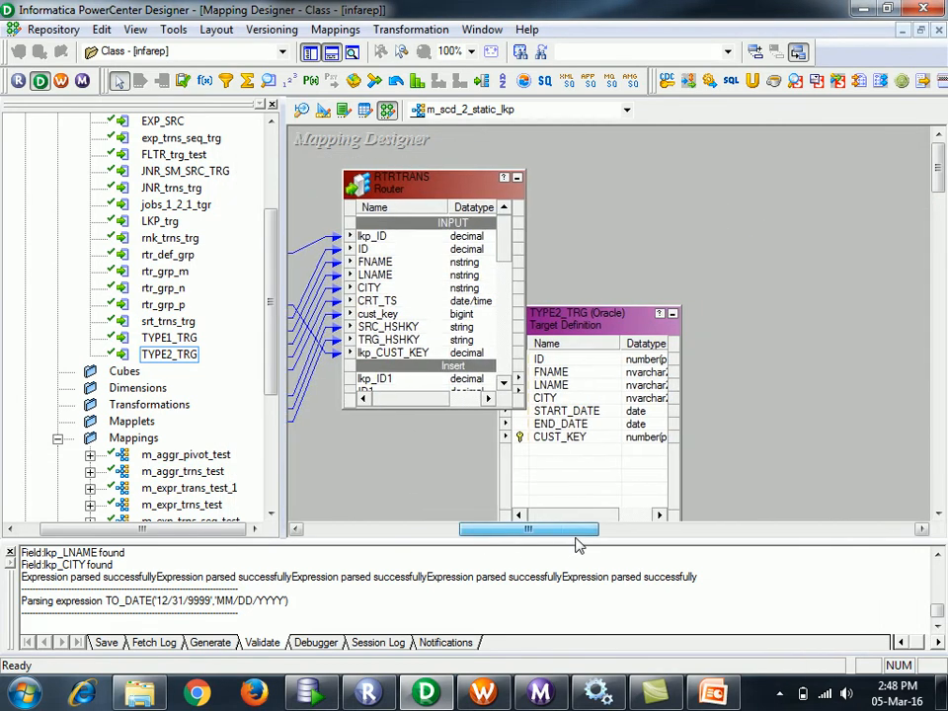
- Link EXPTRANS's end_ts port into the RTRTRANS router as a date/time input
click(582, 425)
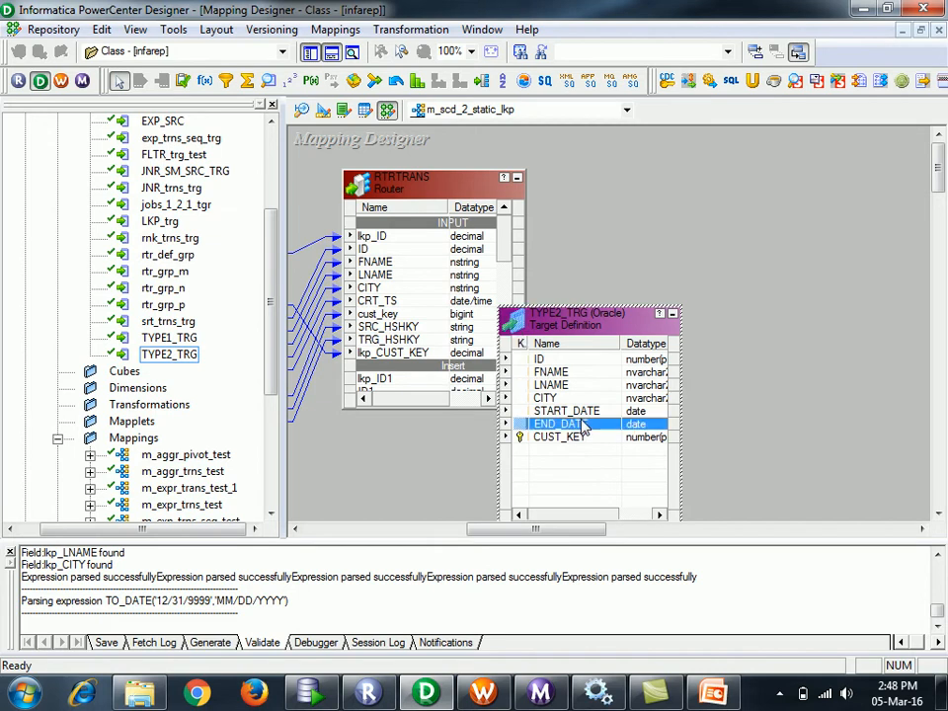
drag(530, 545, 497, 533)
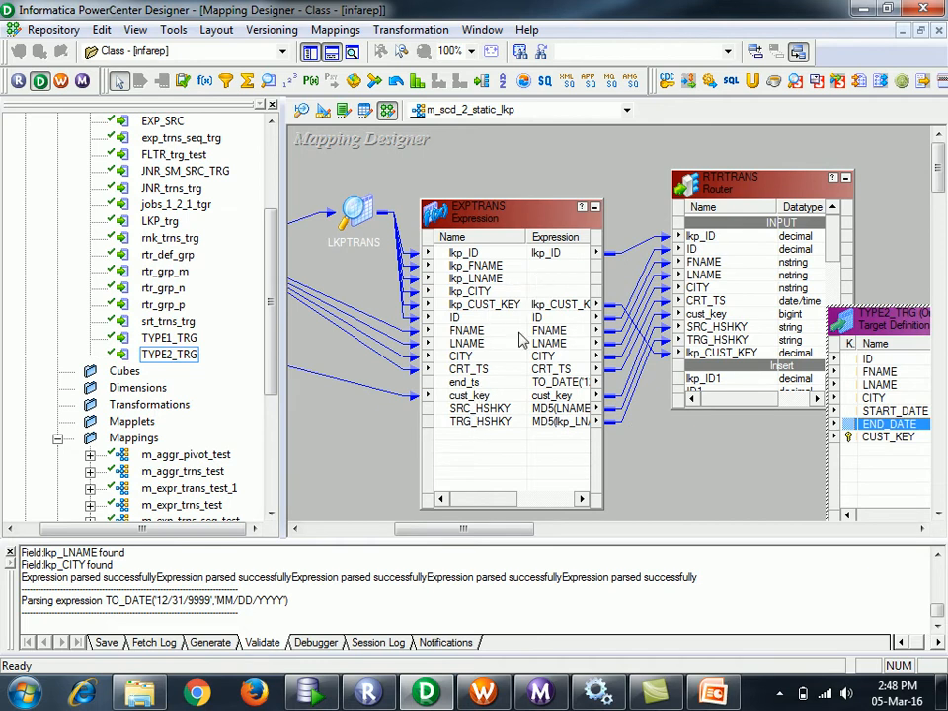
click(444, 385)
drag(444, 385, 763, 210)
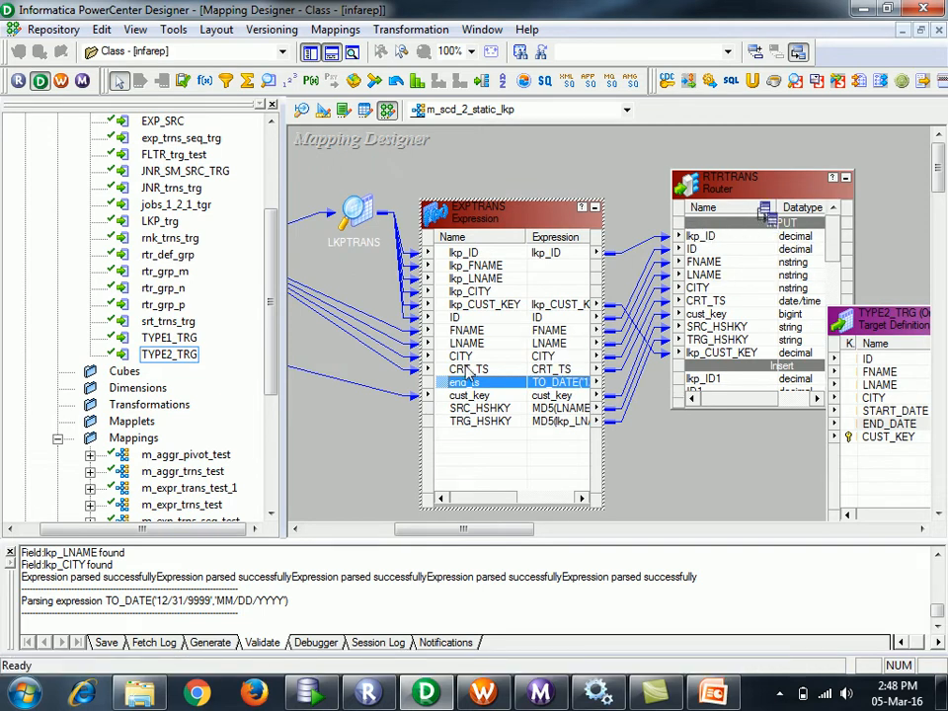
drag(446, 383, 763, 211)
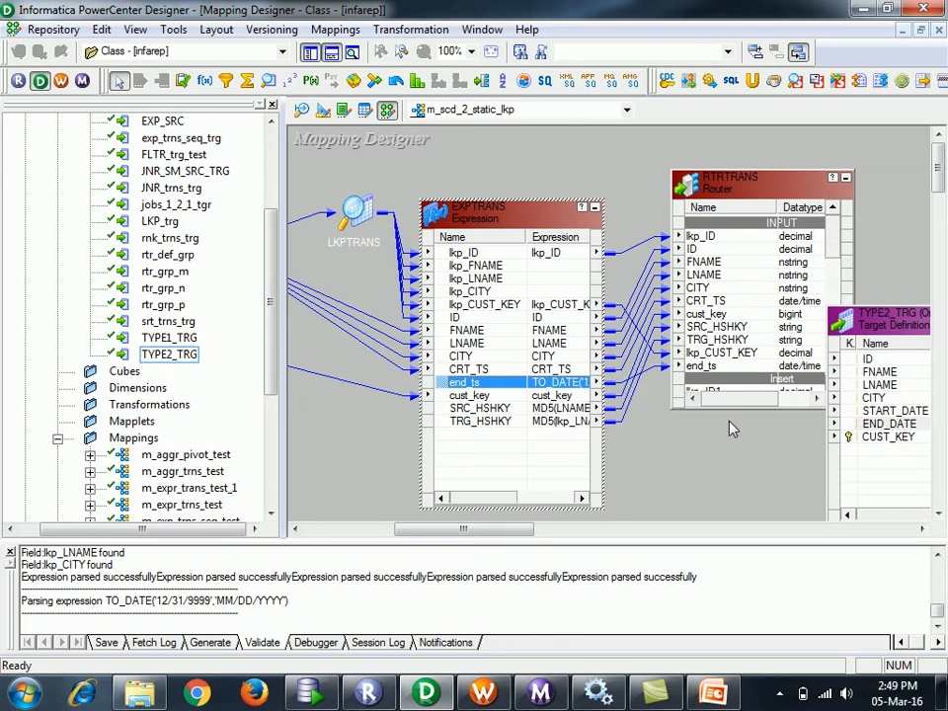
- Delete the default TRUE formula from the RTRTRANS Insert group's filter condition
click(595, 207)
double_click(730, 193)
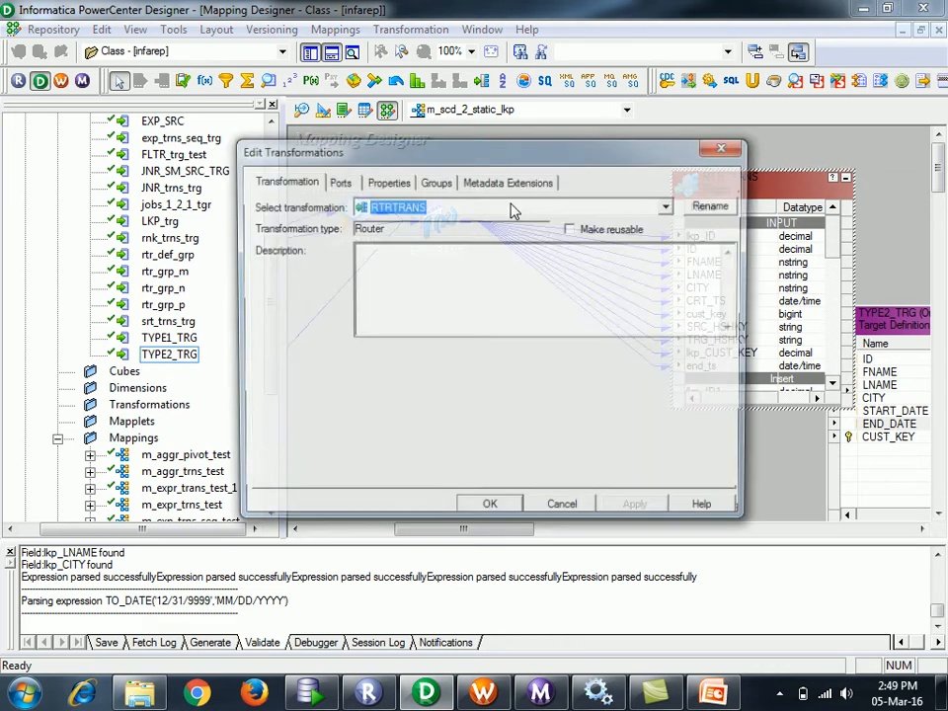
click(435, 182)
click(671, 269)
click(711, 269)
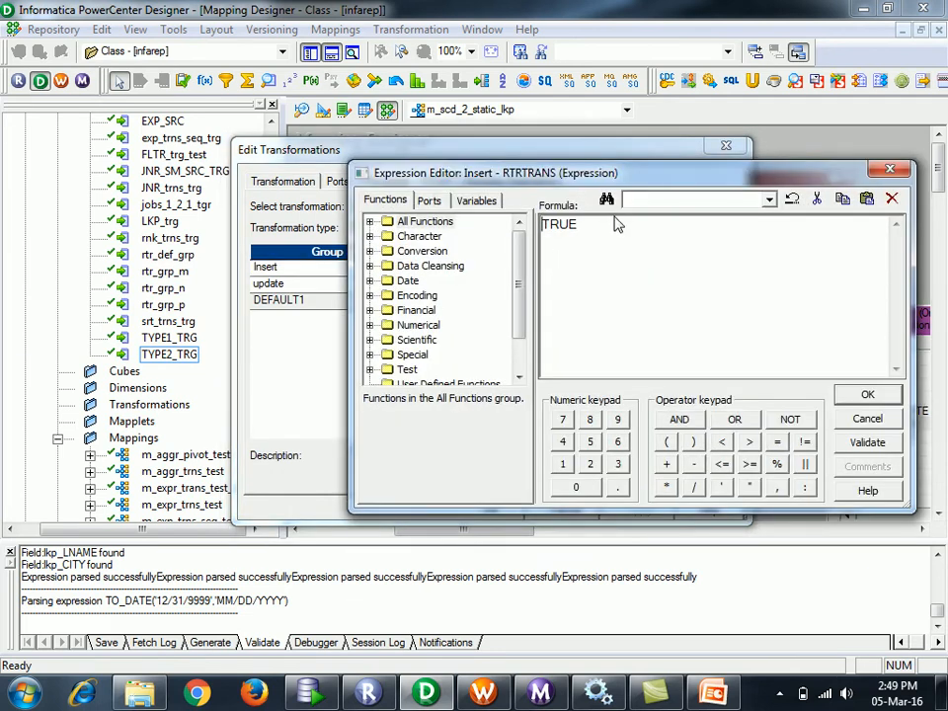
drag(594, 240, 503, 238)
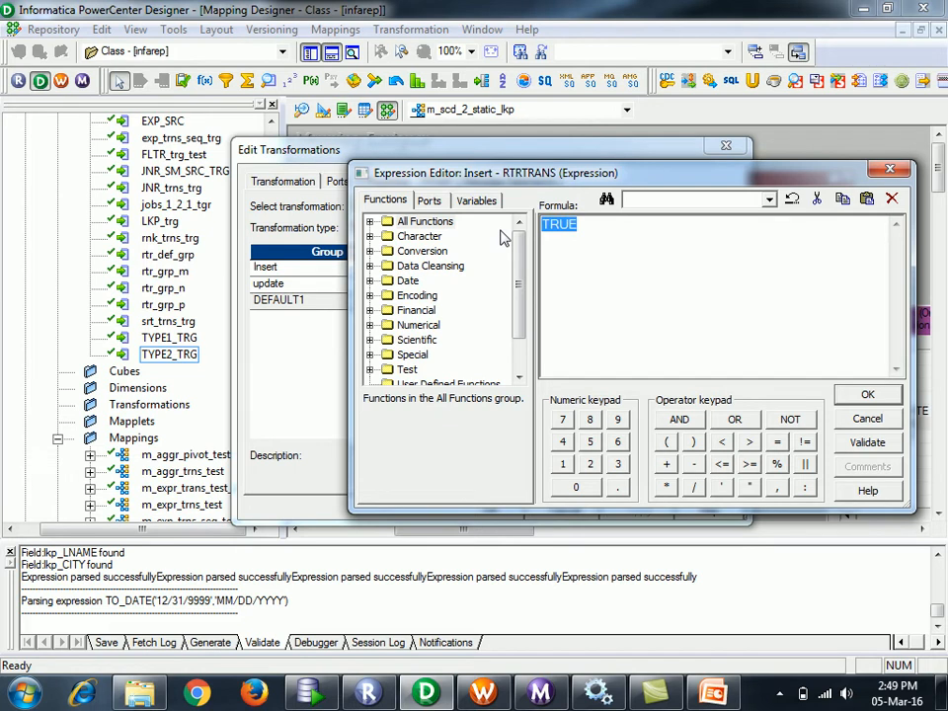
key(Delete)
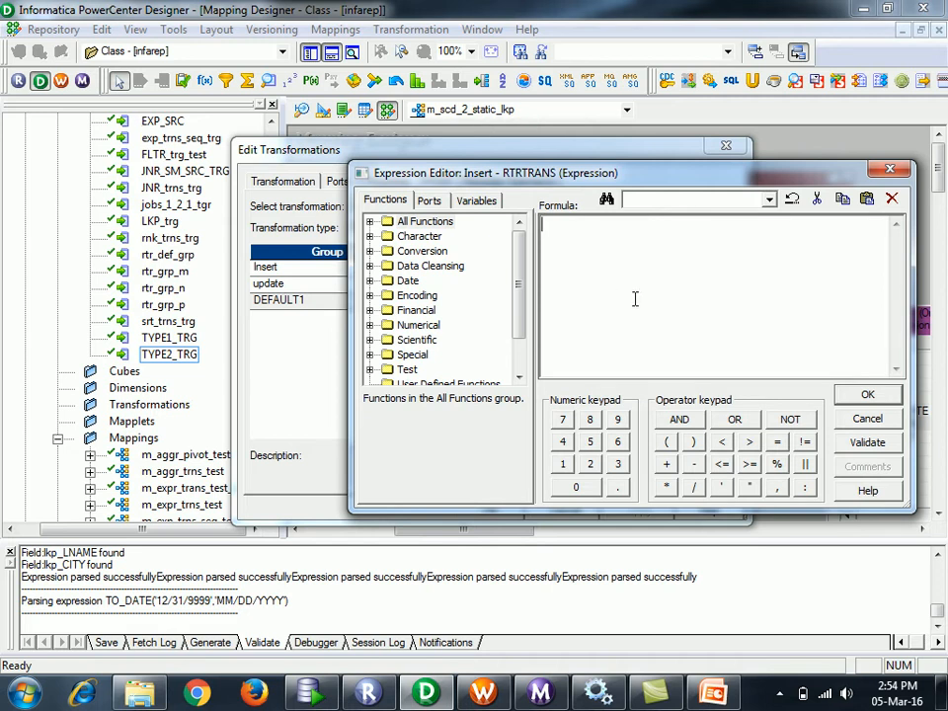
- Start the Insert group condition with isnull(lkp_ID) or ()
text(is_null())
key(Left)
key(Left)
key(Left)
key(Left)
key(Left)
key(Left)
key(BackSpace)
click(429, 200)
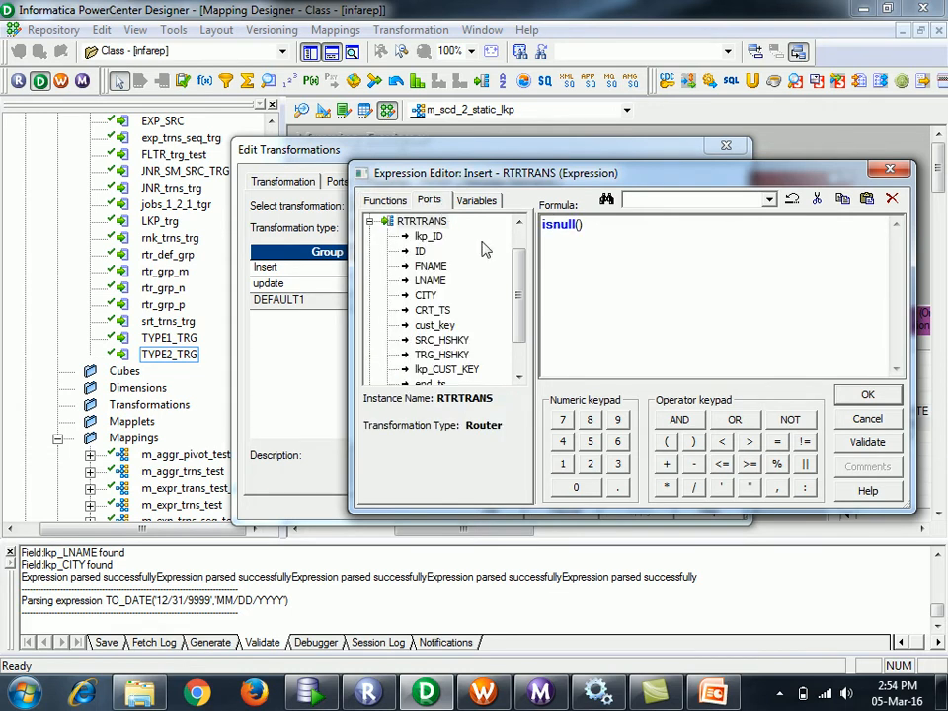
double_click(431, 238)
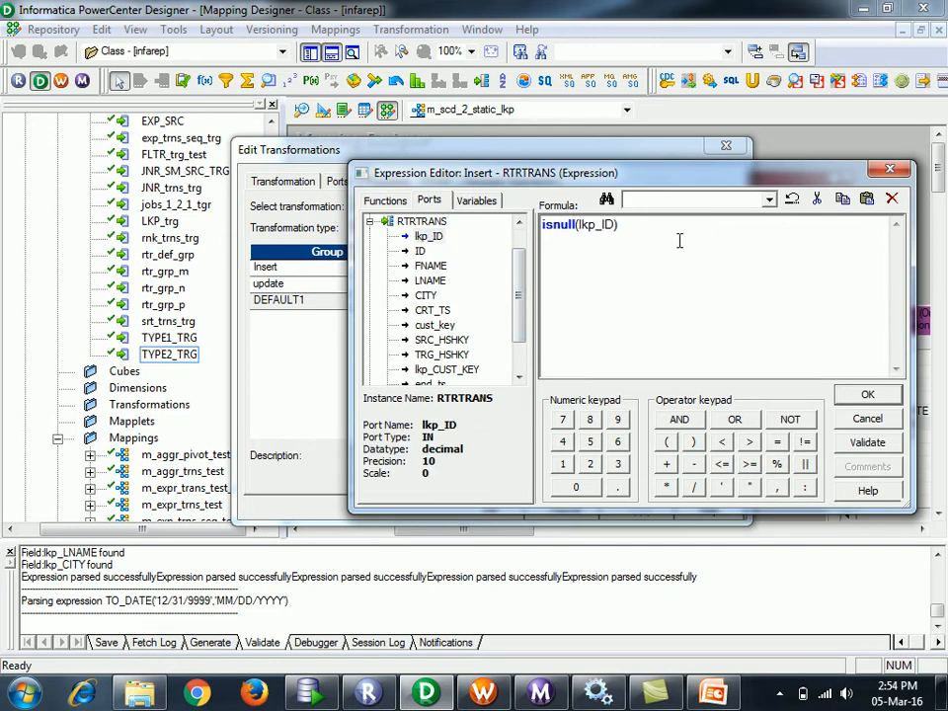
text(or ())
- Add (NOT isnull(lkp_ID)) AND SRC_HSHKY != TRG_HSHKY inside the or clause
click(782, 423)
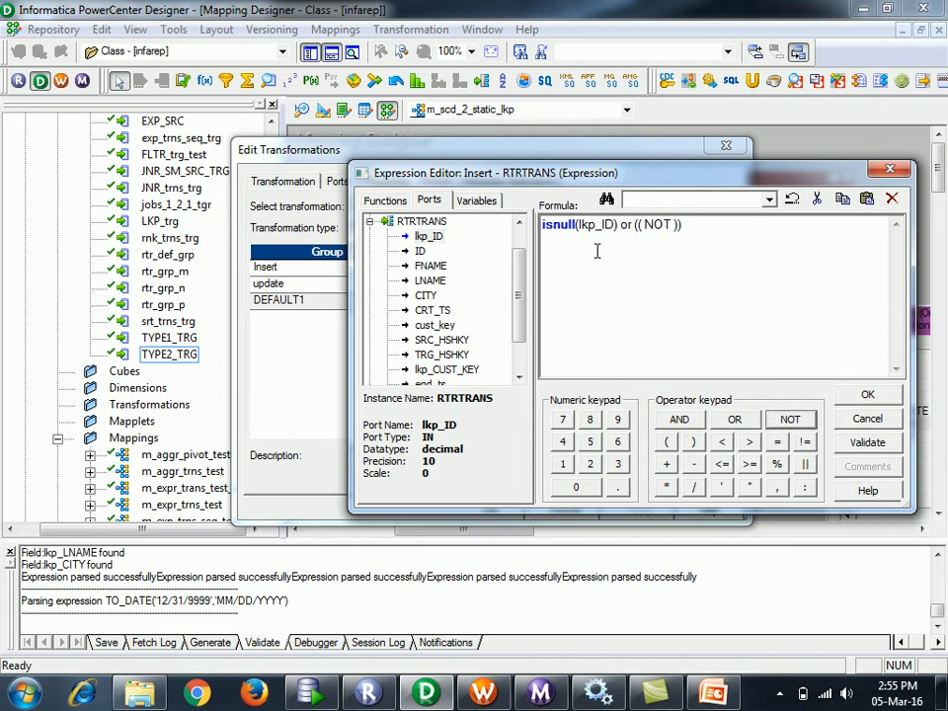
drag(619, 225, 541, 229)
key(ctrl+c)
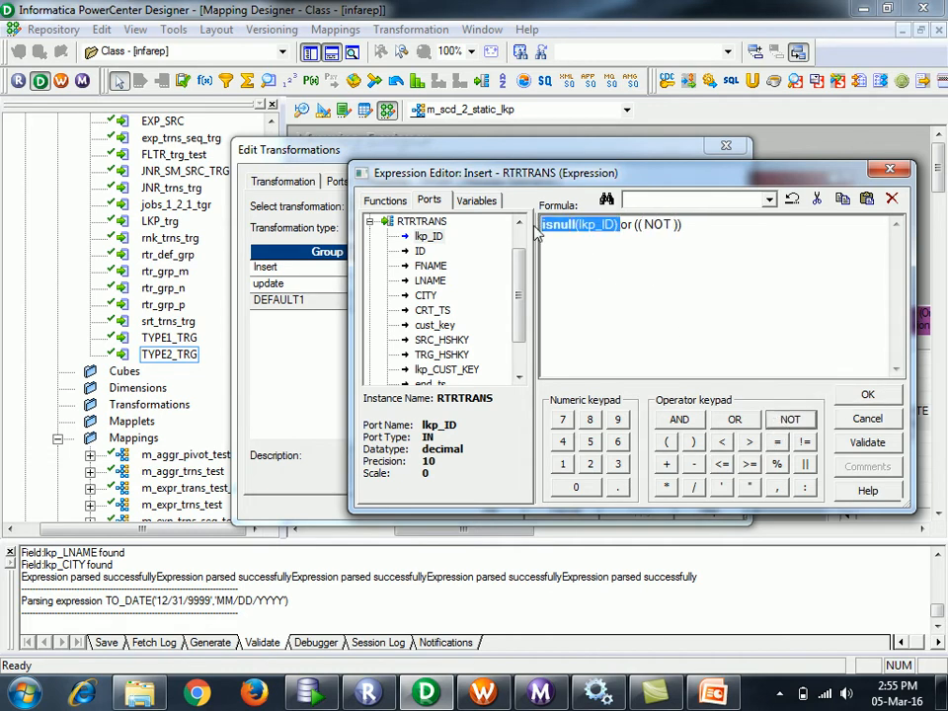
click(674, 224)
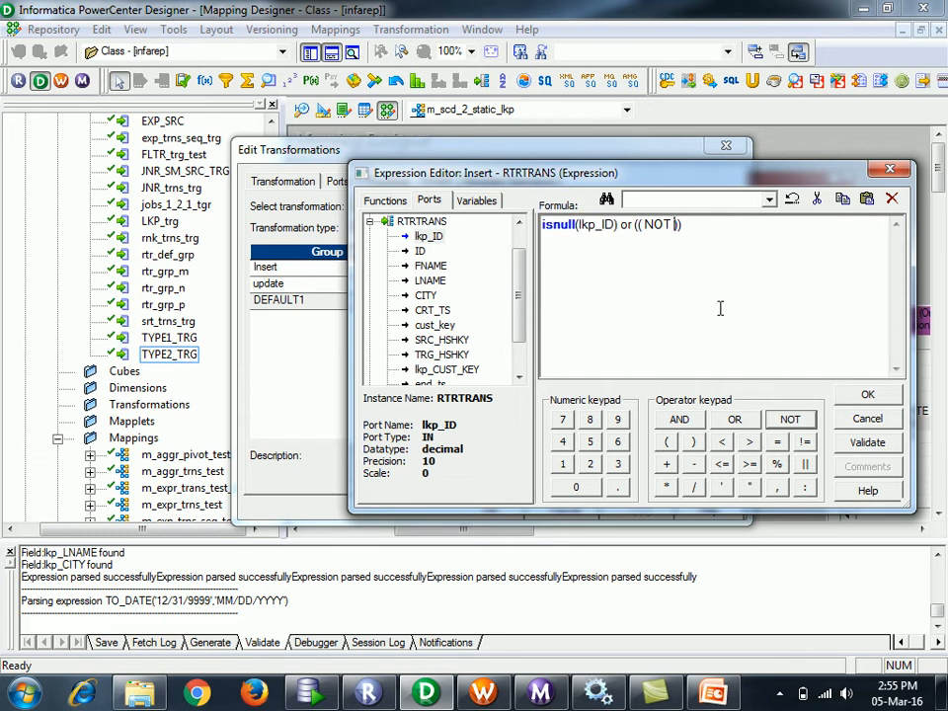
key(ctrl+v)
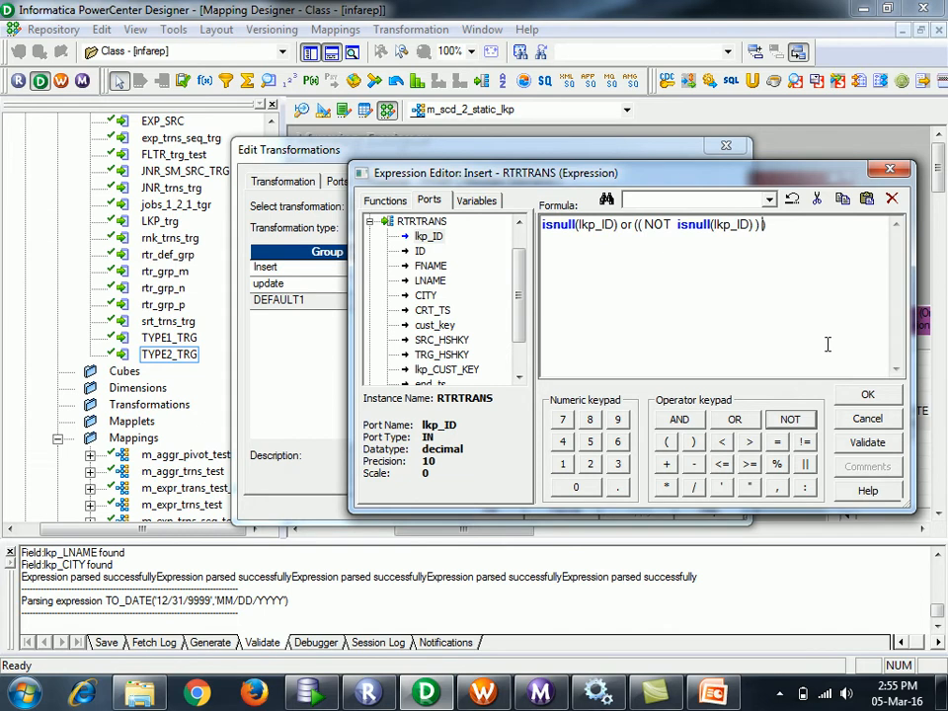
click(680, 418)
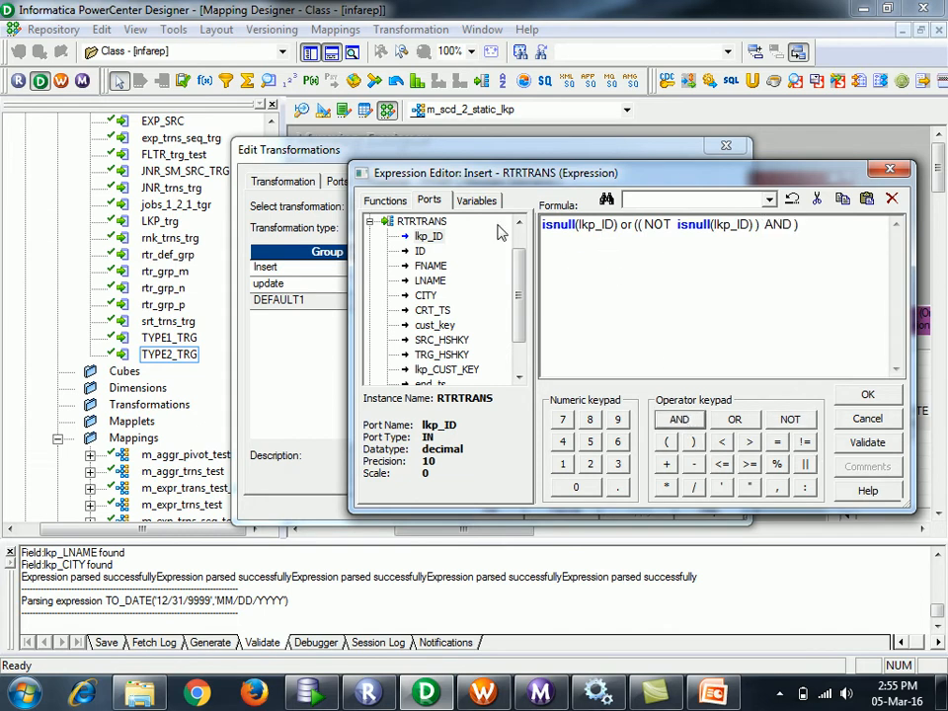
drag(520, 303, 529, 339)
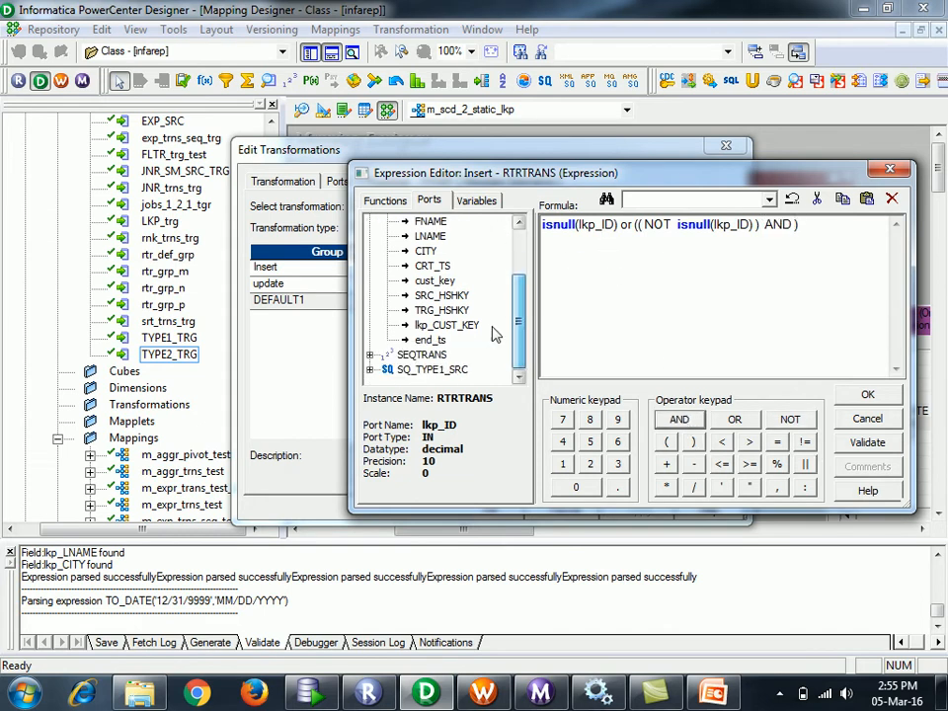
double_click(441, 295)
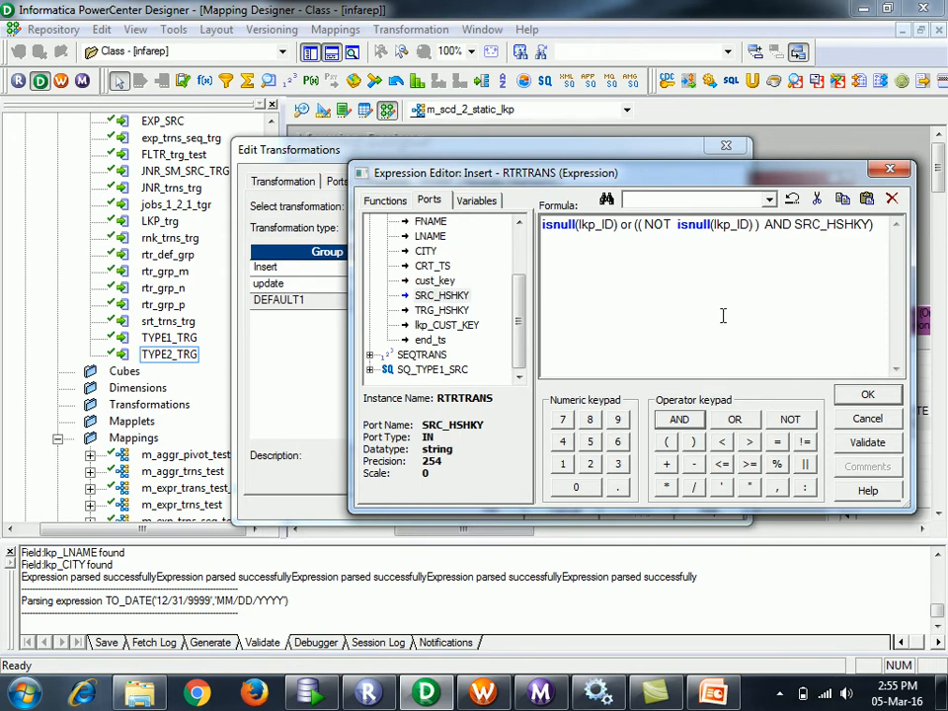
click(805, 441)
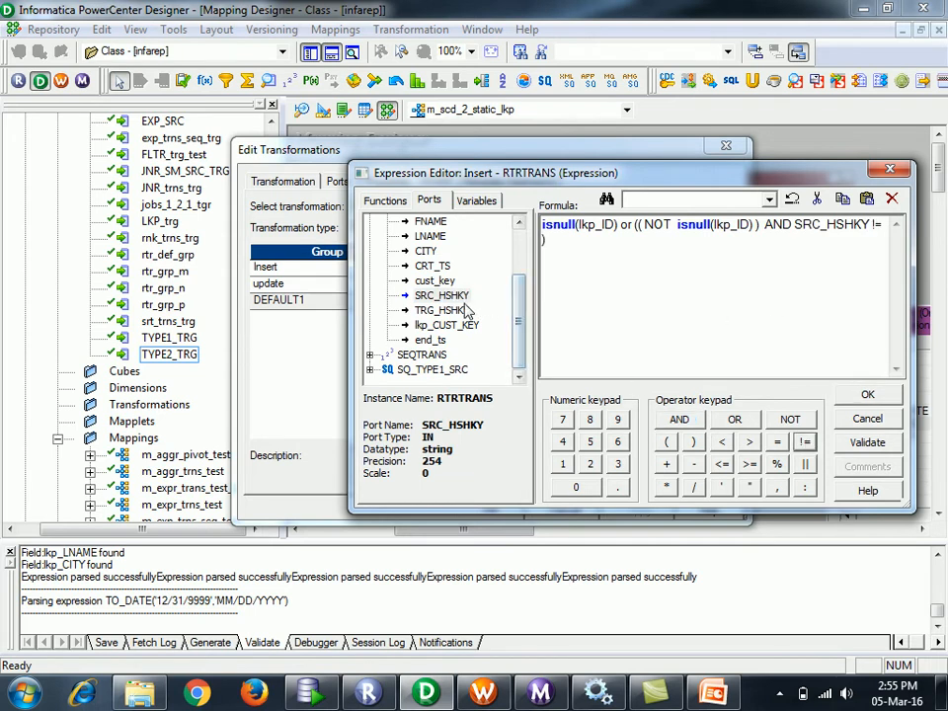
double_click(466, 310)
text())
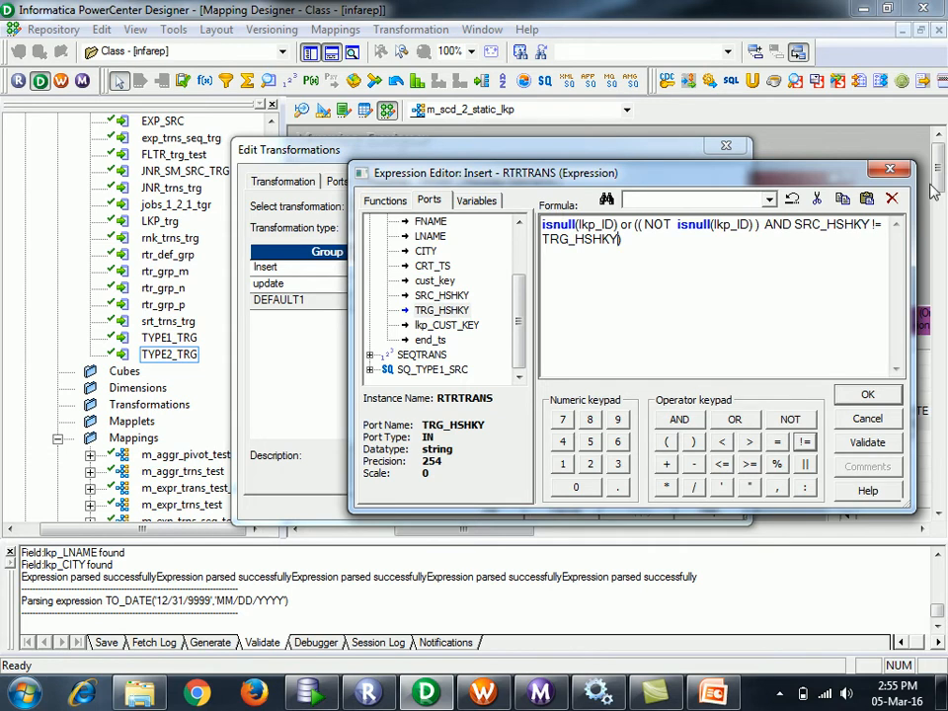
- Validate and accept the Insert condition, then widen the router window to read conditions
click(865, 446)
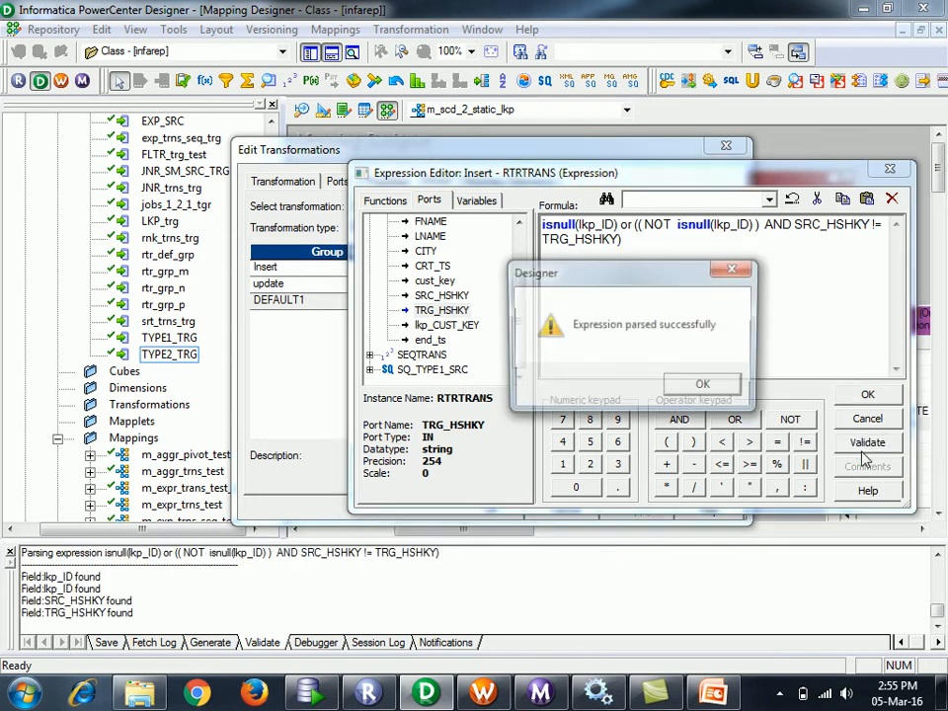
click(705, 387)
click(855, 395)
click(605, 302)
drag(748, 266, 917, 307)
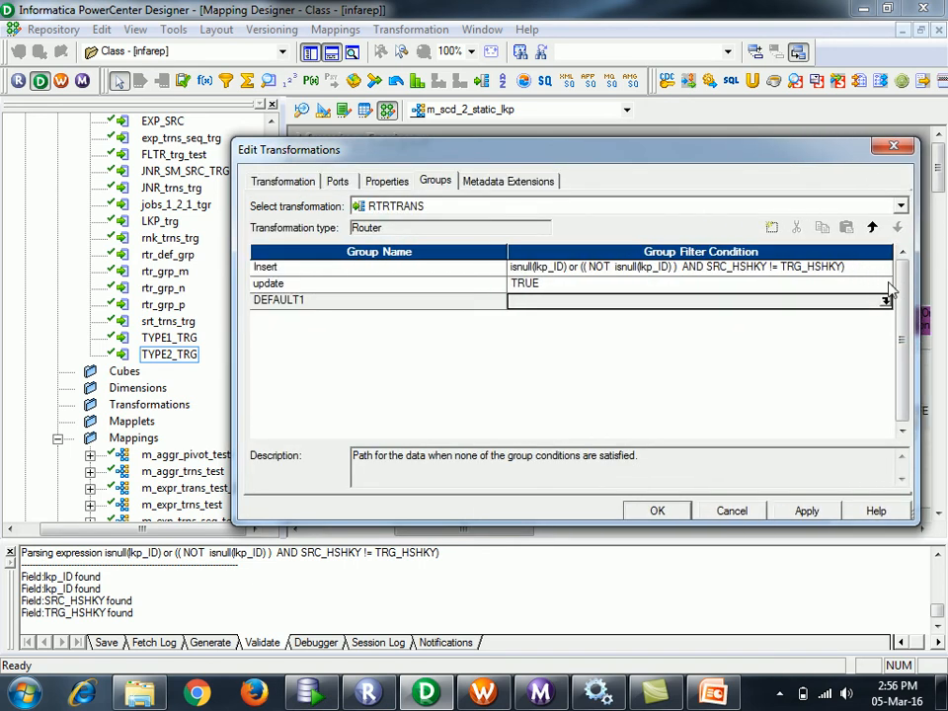
- Copy the (NOT isnull(lkp_ID)) AND SRC_HSHKY != TRG_HSHKY part of the Insert condition
click(869, 283)
click(885, 283)
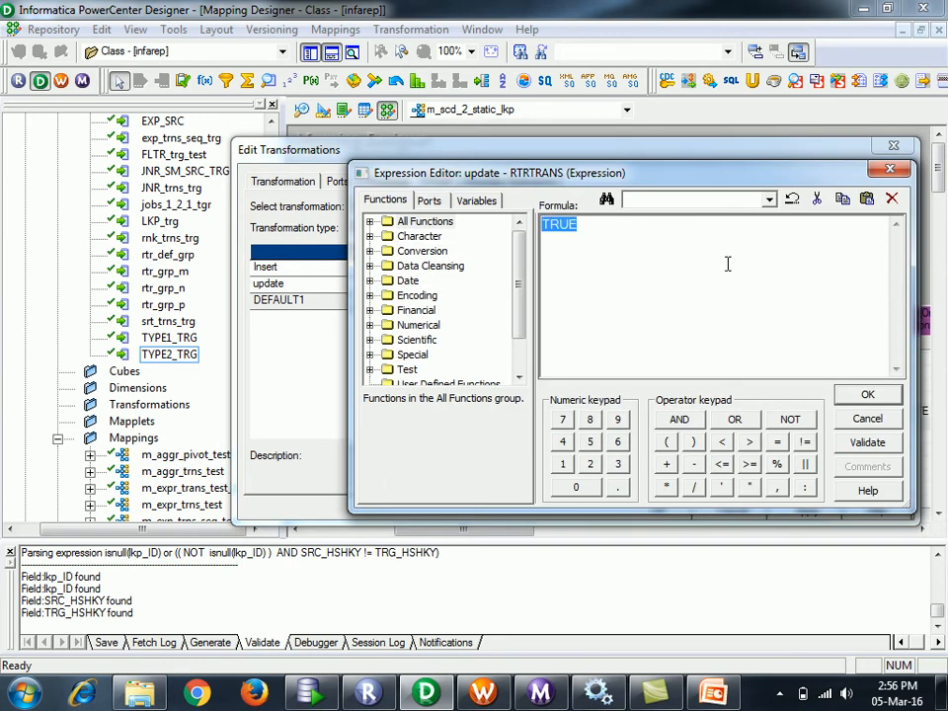
click(889, 169)
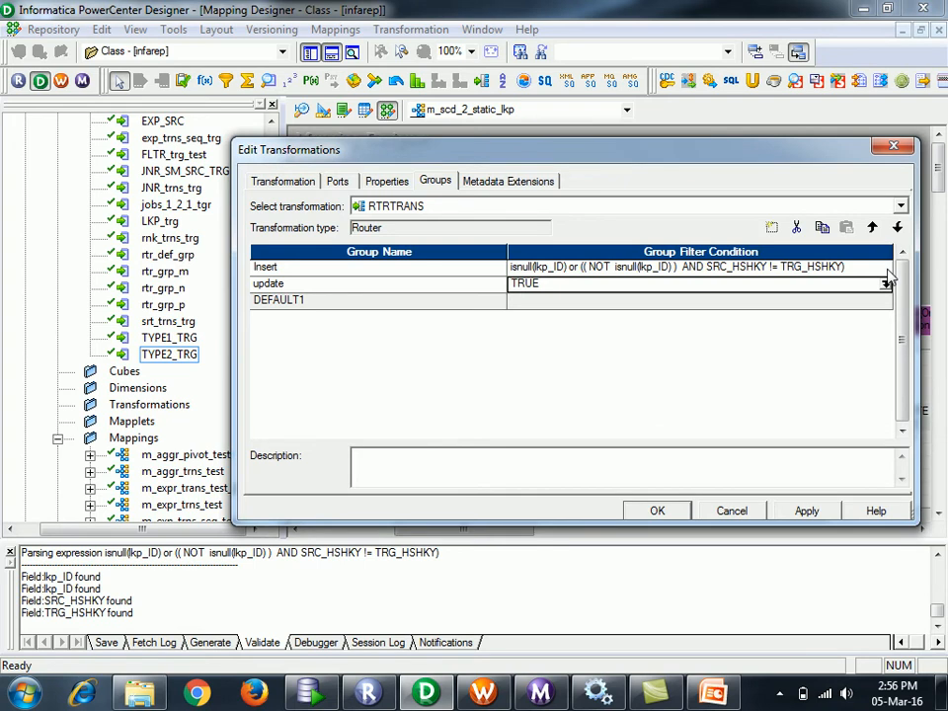
double_click(887, 269)
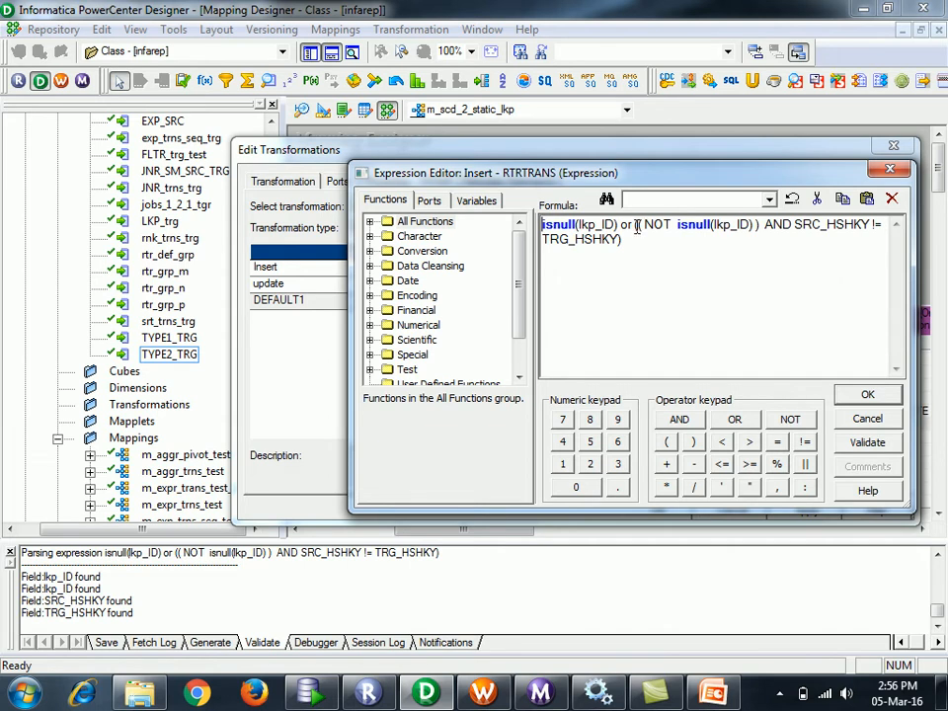
drag(626, 240, 634, 226)
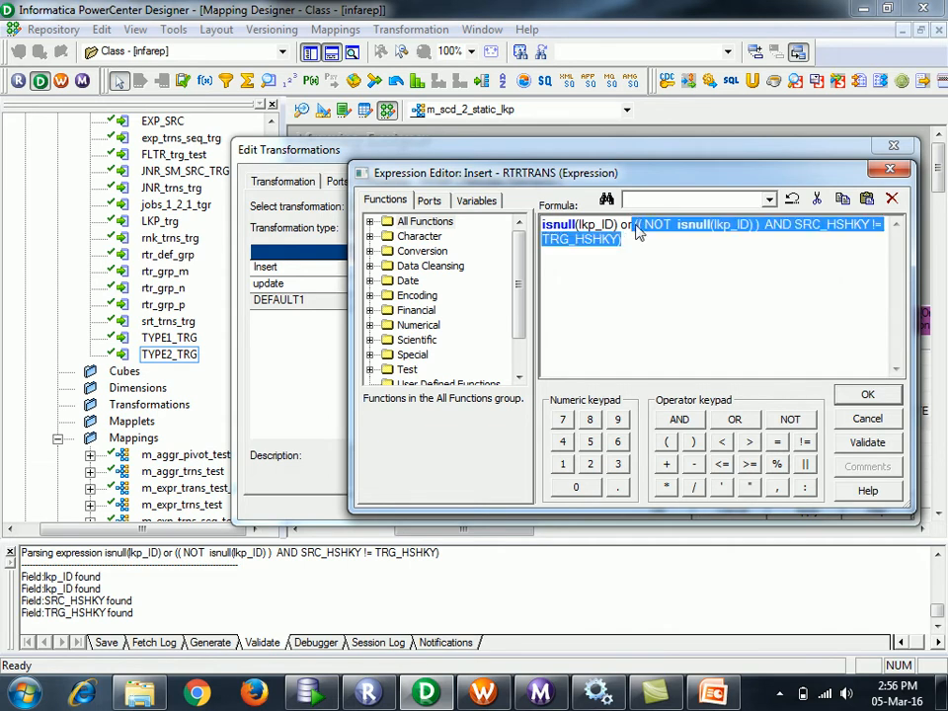
click(866, 393)
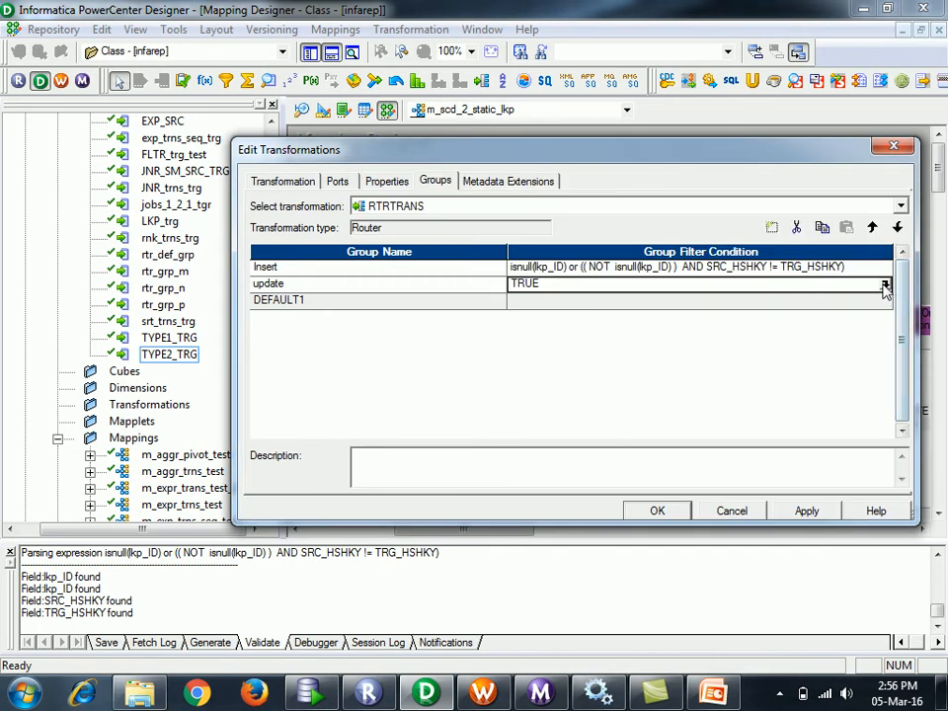
- Replace the update group's TRUE with the copied expression, trim the extra brackets, and apply
click(885, 284)
key(ctrl+a)
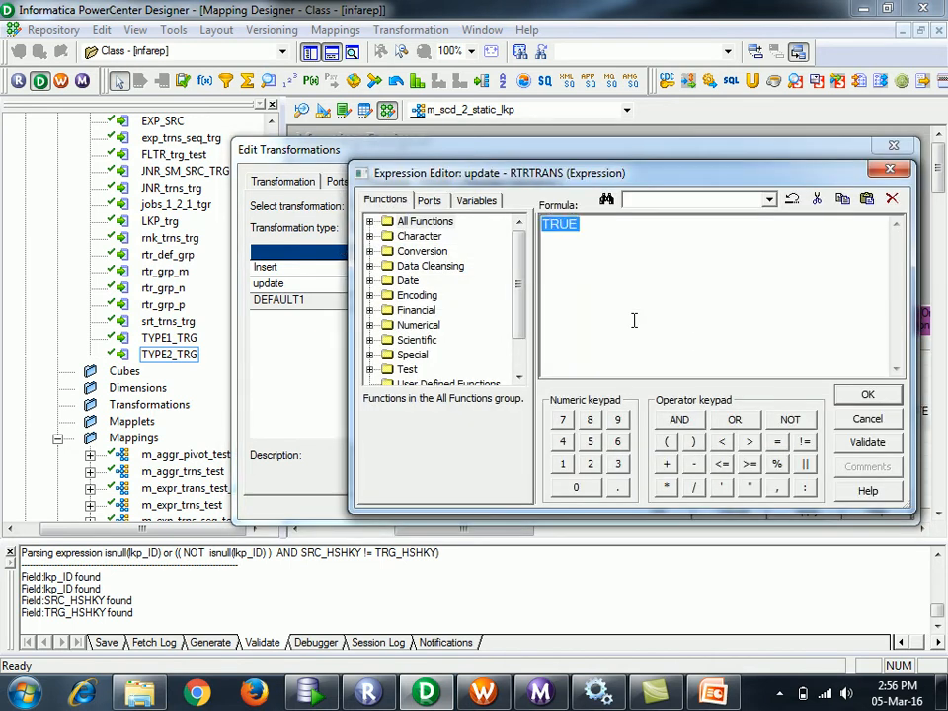
text((( NOT isnull(lkp_ID)) AND SRC_HSHKY != TRG_HSHKY))
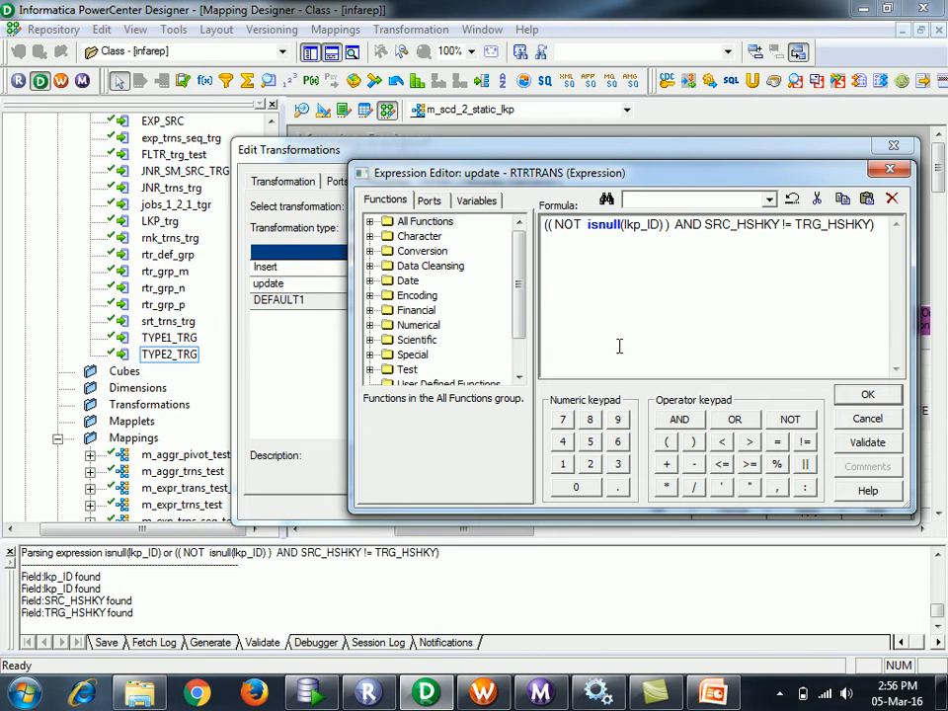
key(Delete)
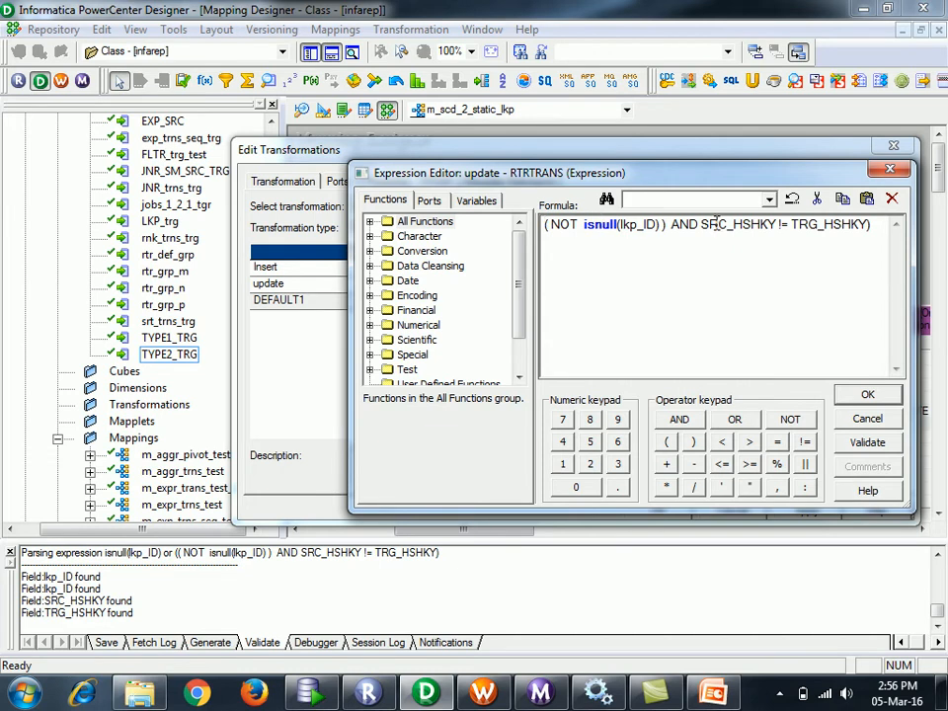
click(879, 228)
click(867, 395)
click(806, 511)
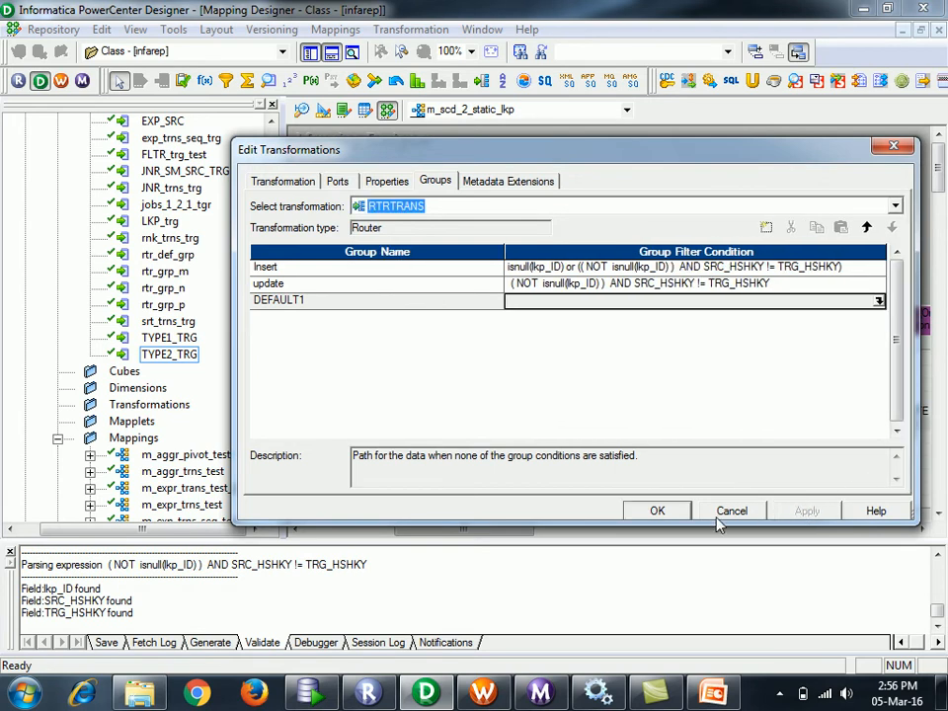
click(656, 511)
- Save the mapping and rearrange the router and targets on the canvas
key(ctrl+s)
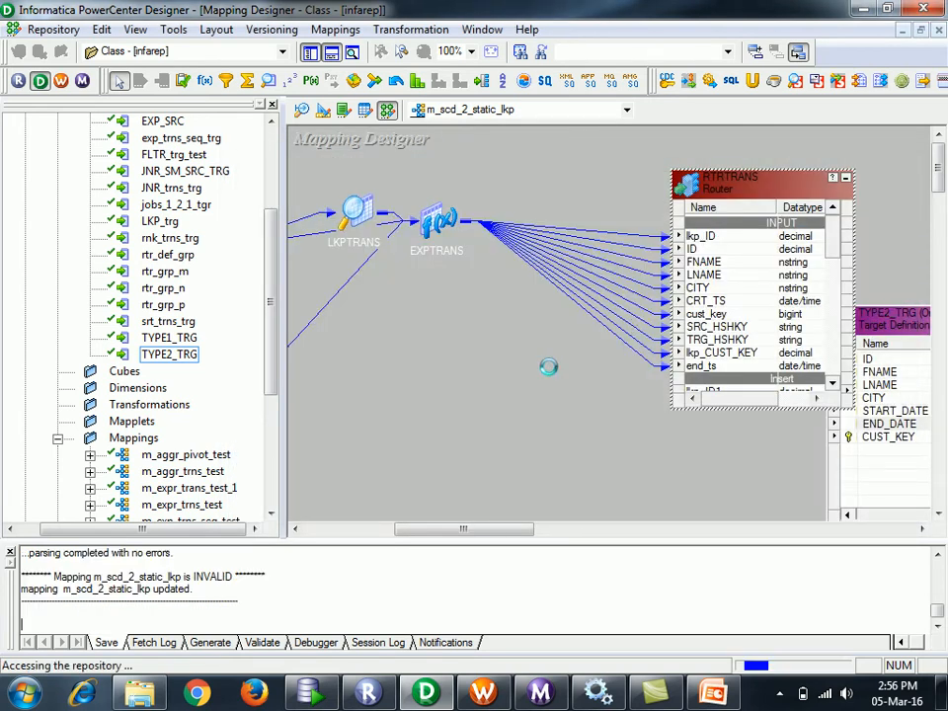
drag(761, 185, 514, 286)
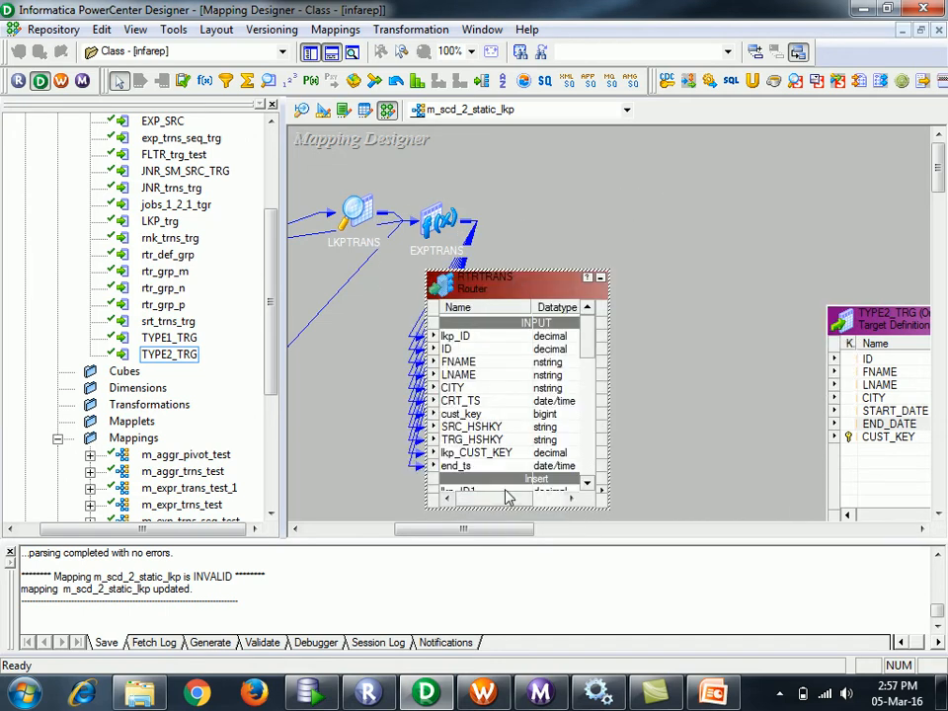
drag(501, 542, 537, 544)
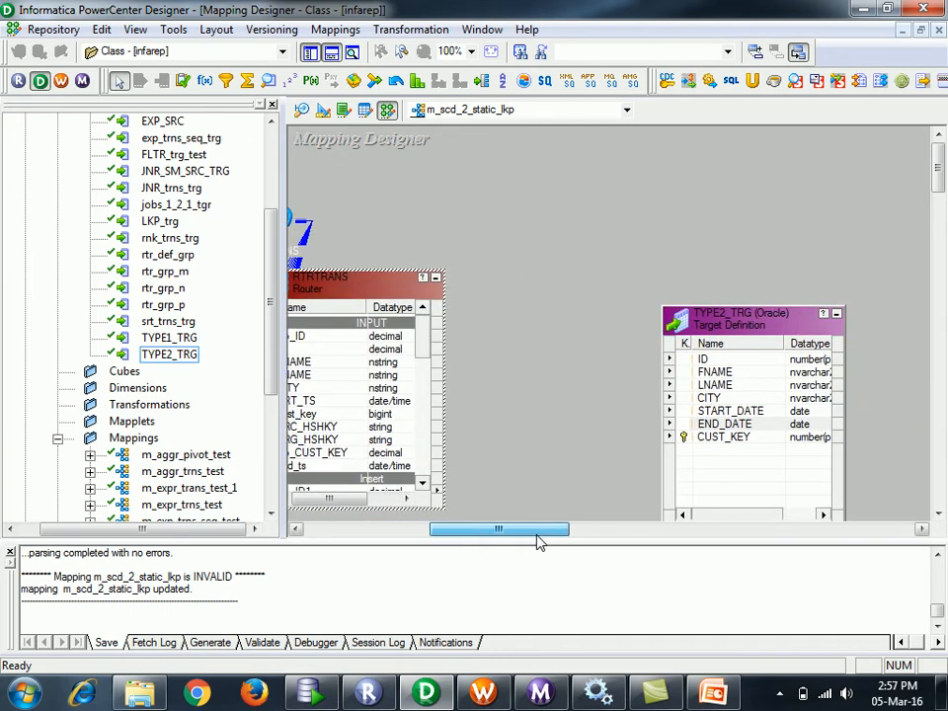
drag(783, 326, 757, 207)
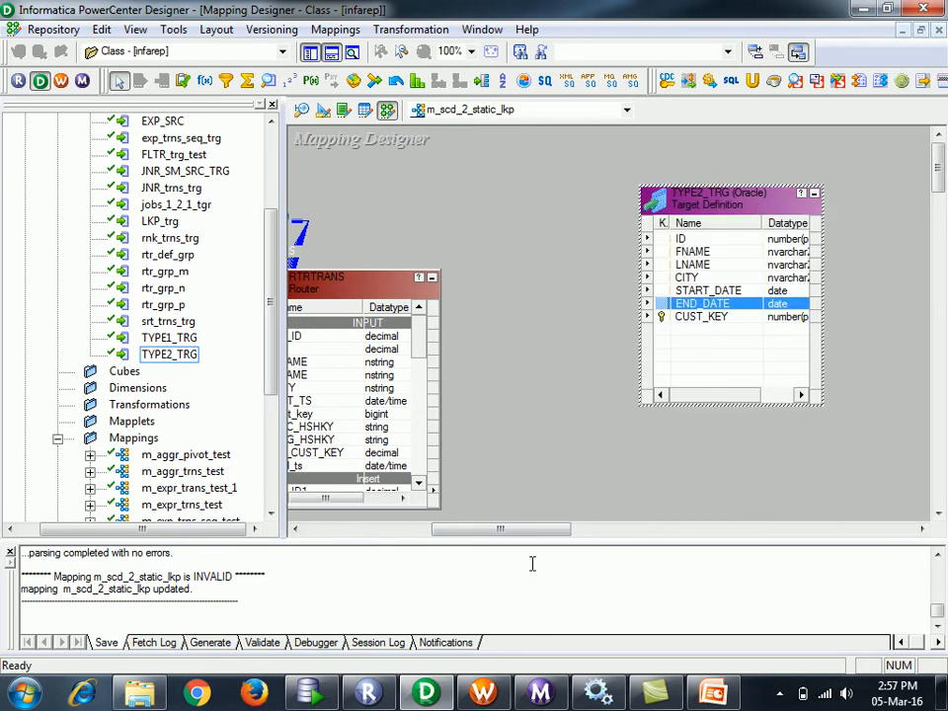
drag(500, 531, 485, 399)
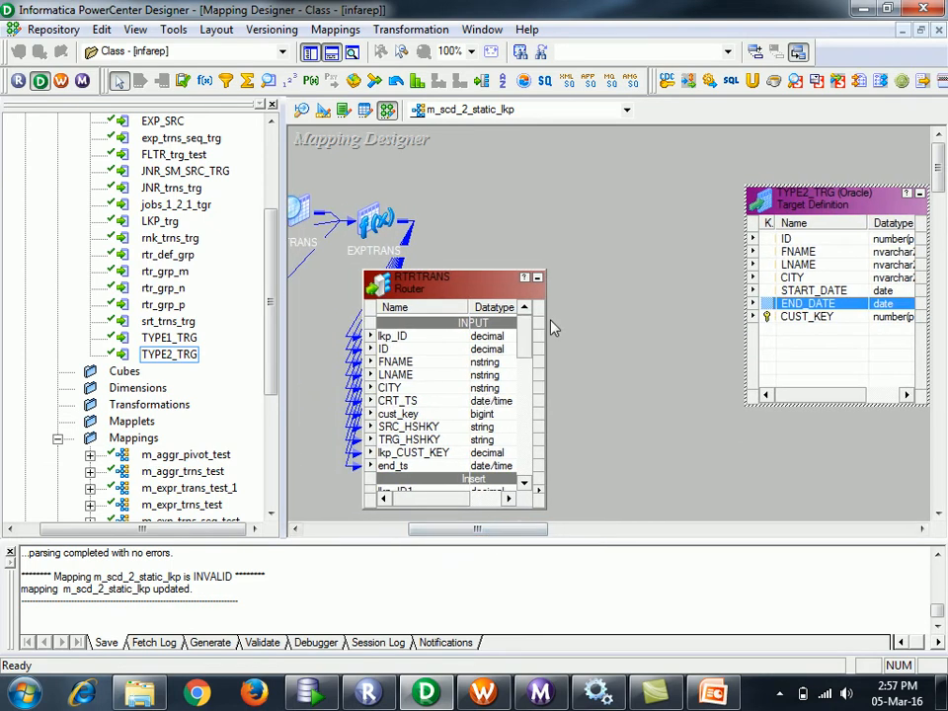
mouse_move(523, 329)
mouse_down()
mouse_move(523, 348)
mouse_move(526, 339)
mouse_up()
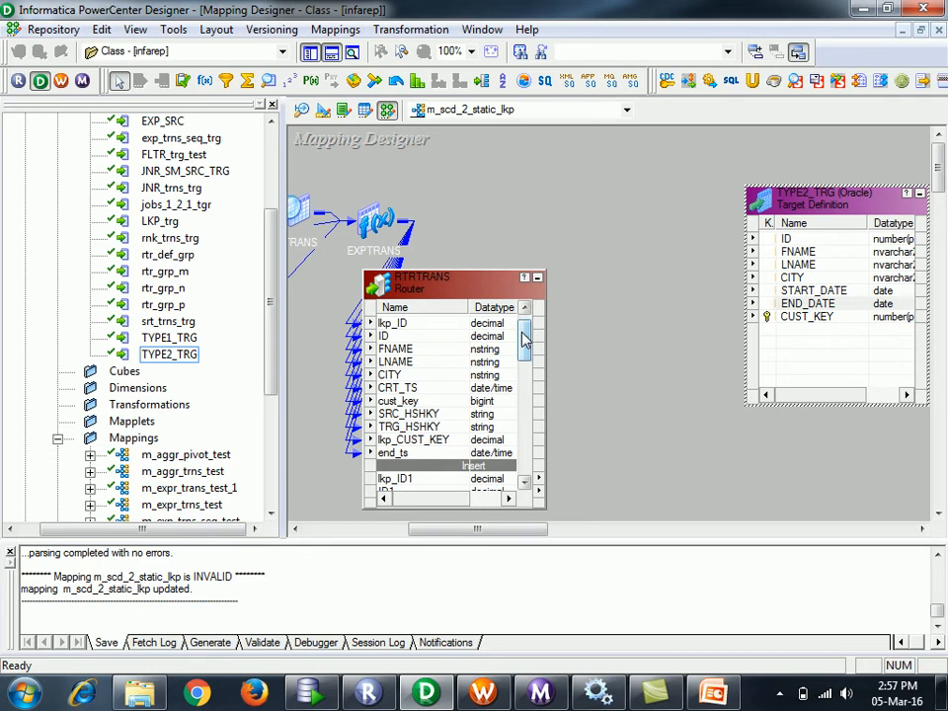
- Rename TYPE2_TRG to TYPE2_TRG_insert, then copy and paste a duplicate of it
double_click(808, 218)
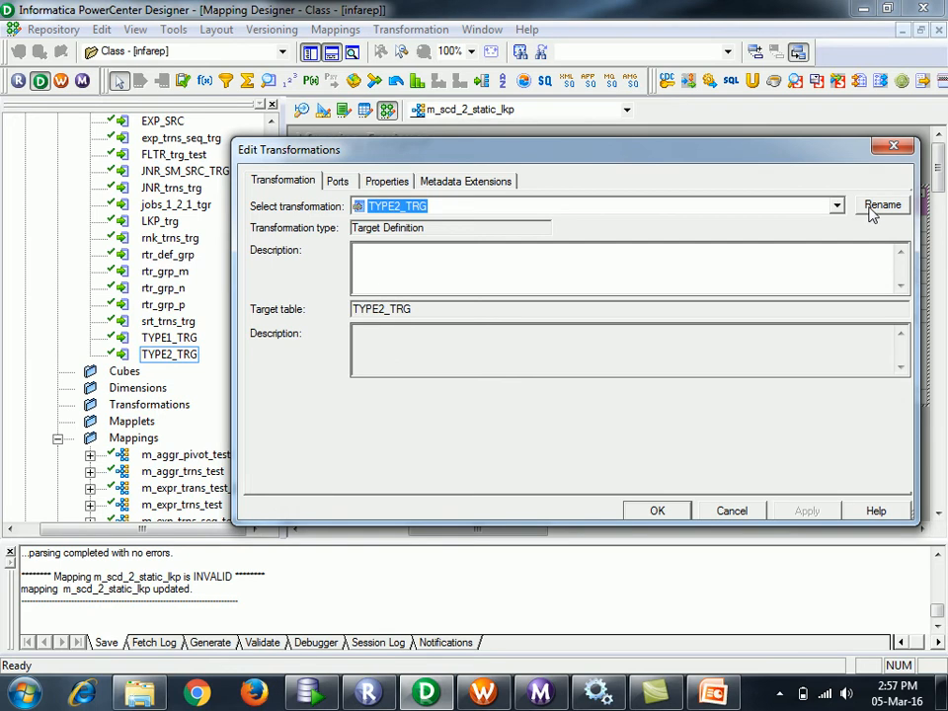
click(874, 206)
click(478, 337)
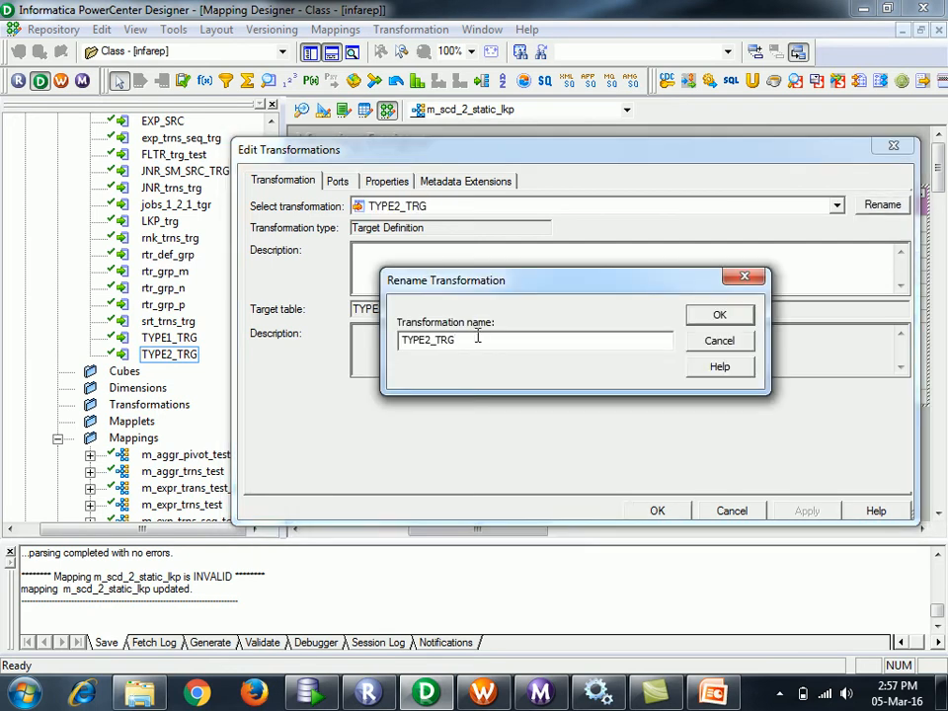
text(_insert)
click(733, 321)
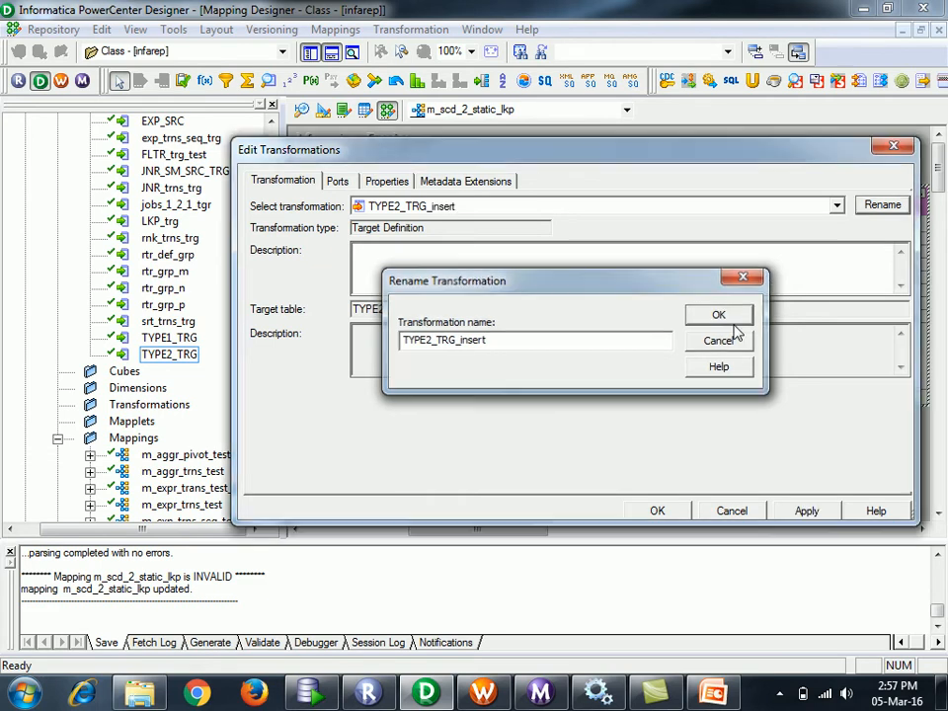
click(805, 514)
click(657, 511)
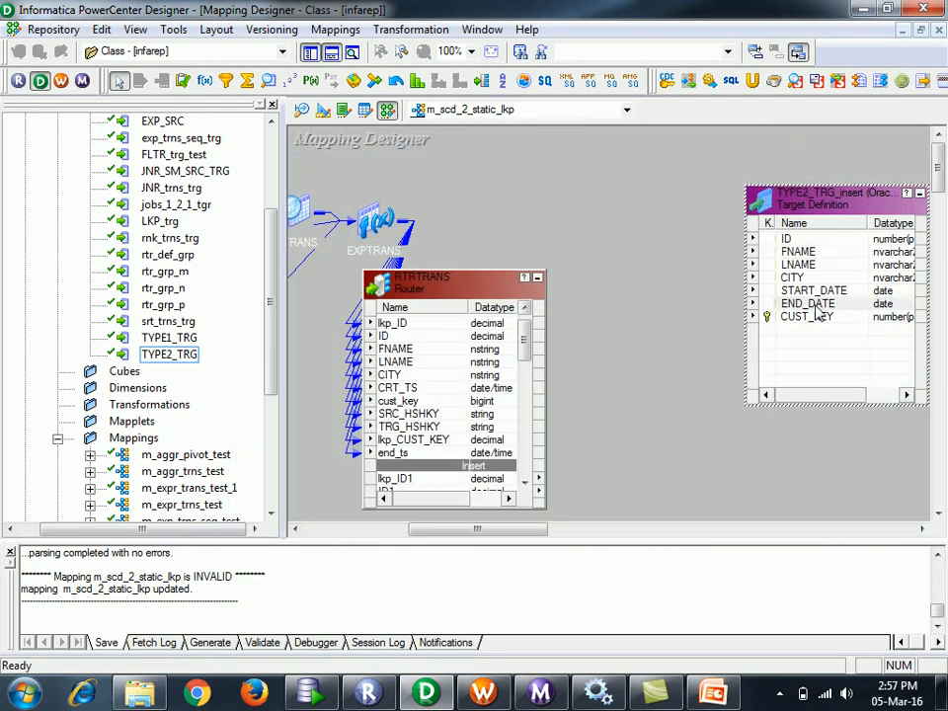
key(ctrl+c)
key(ctrl+v)
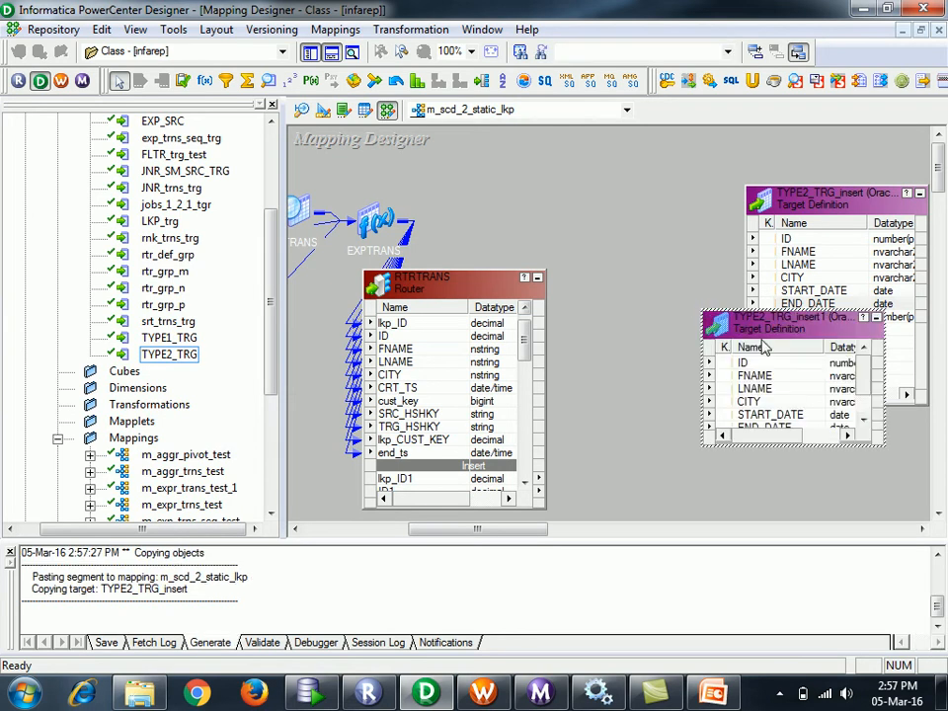
- Rename the pasted target copy to TYPE2_TRG_update
double_click(763, 341)
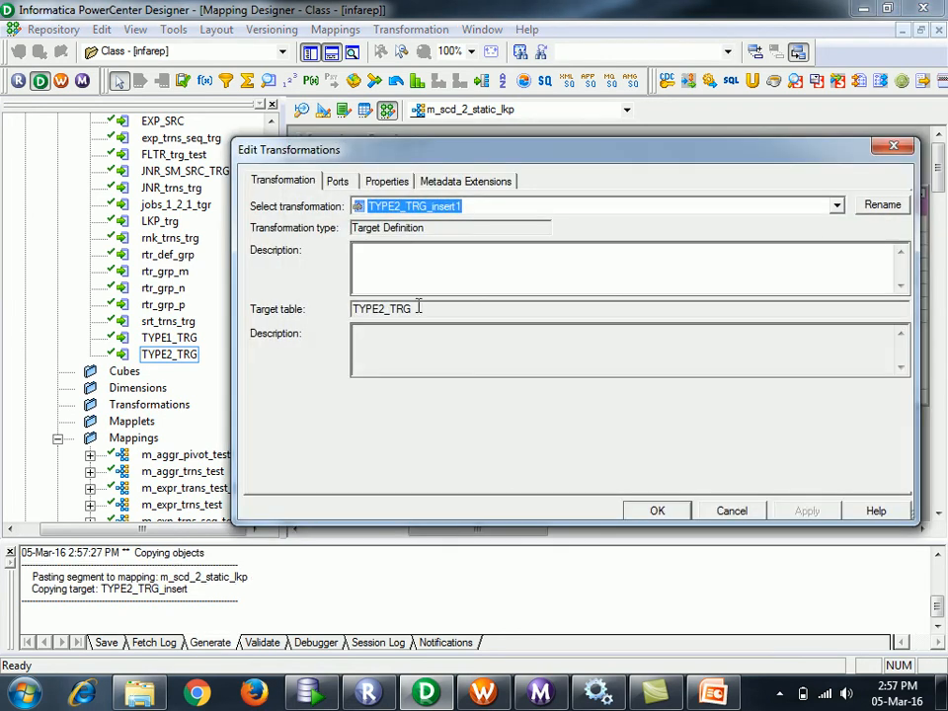
click(891, 209)
click(499, 339)
key(BackSpace)
key(BackSpace)
text(update)
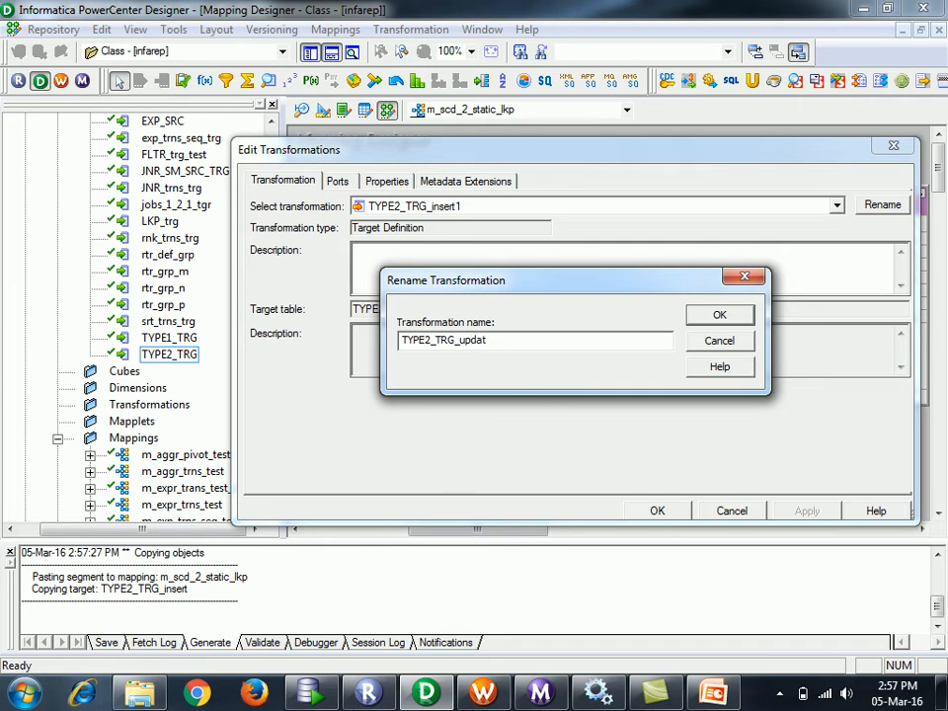
click(720, 313)
click(832, 506)
click(658, 510)
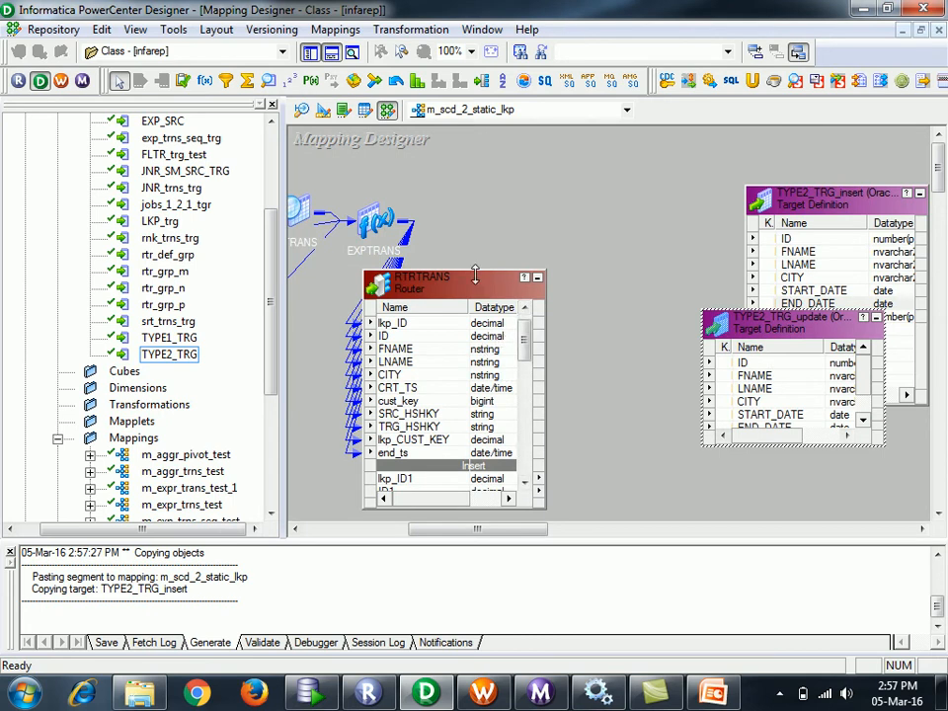
- Collapse TYPE2_TRG_update to an icon and move it and the router into place
drag(475, 277, 556, 190)
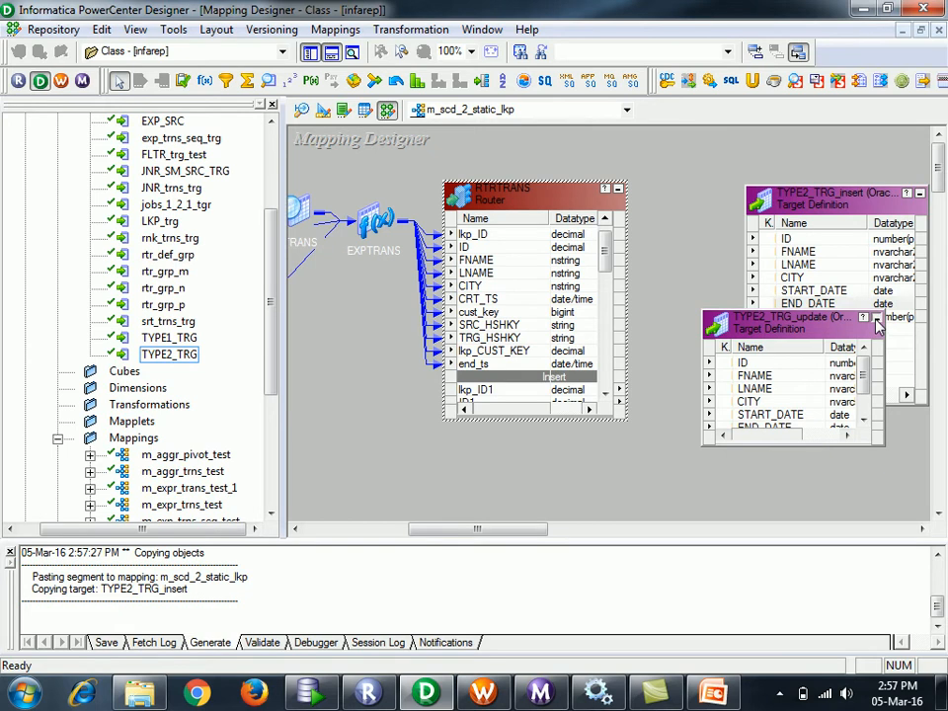
click(876, 317)
drag(607, 249, 612, 310)
drag(719, 337, 725, 420)
click(606, 218)
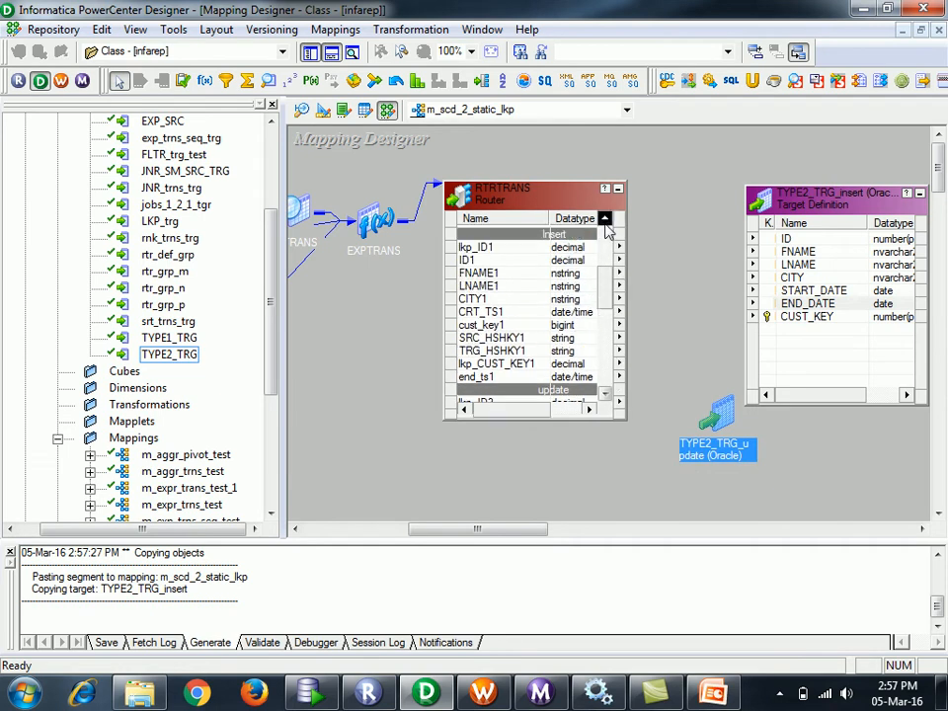
- Link router ports ID1–CITY1, CRT_TS1→START_DATE, cust_key1→CUST_KEY, end_ts1→END_DATE to TYPE2_TRG_insert
click(484, 260)
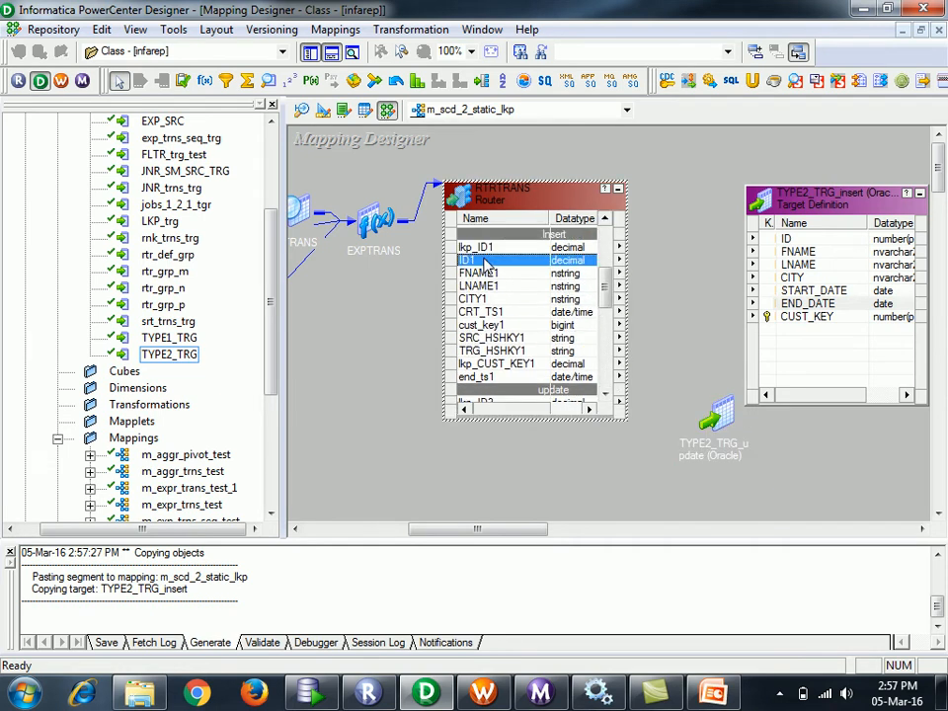
key(shift+Down)
key(shift+Down)
key(shift+Down)
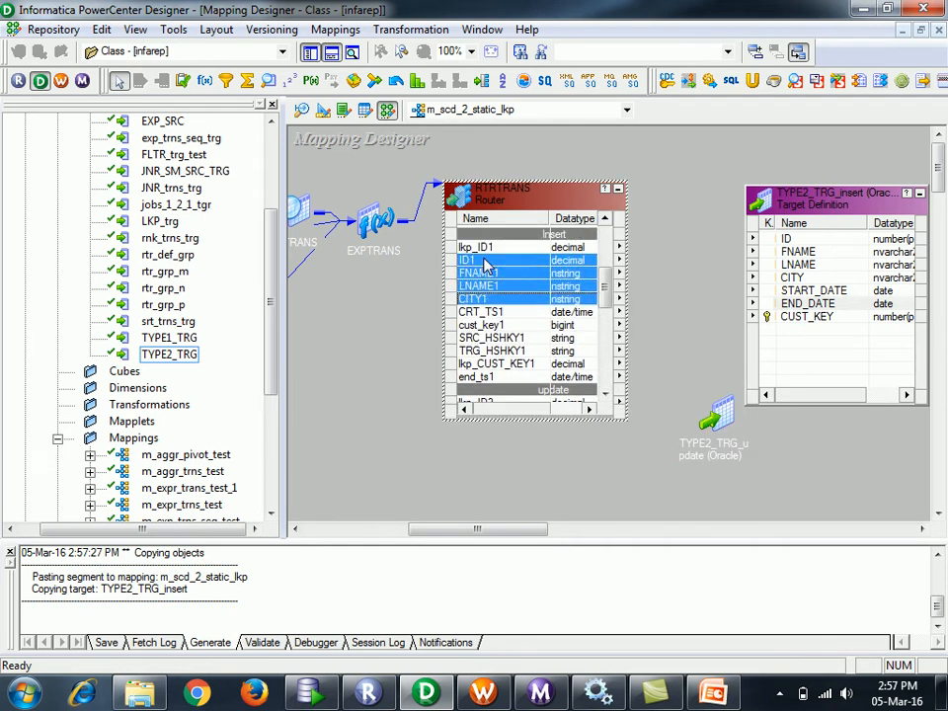
key(shift+Down)
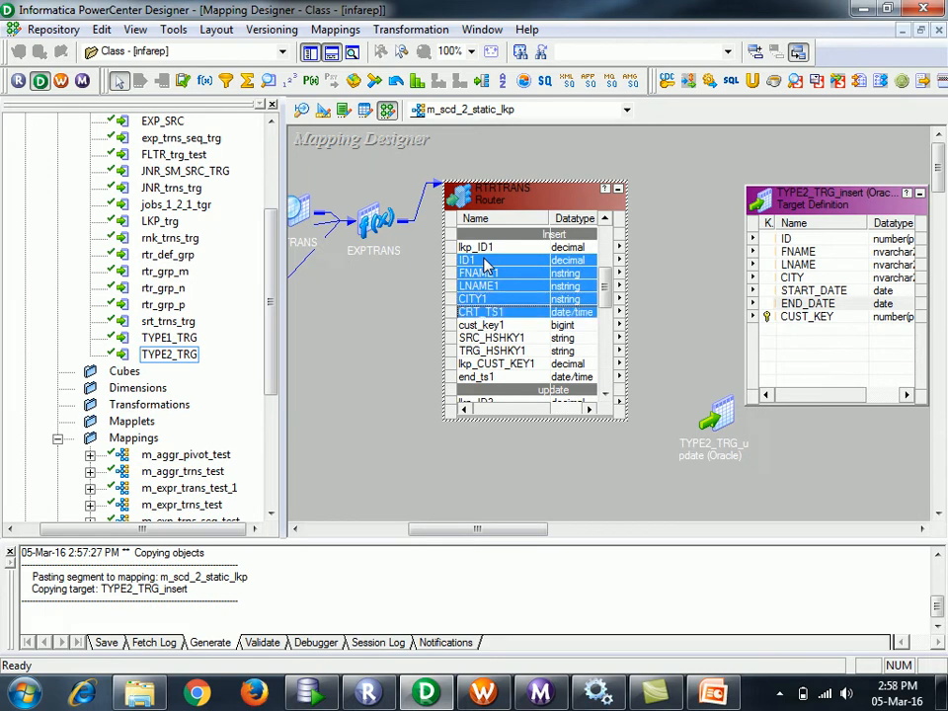
key(shift+Up)
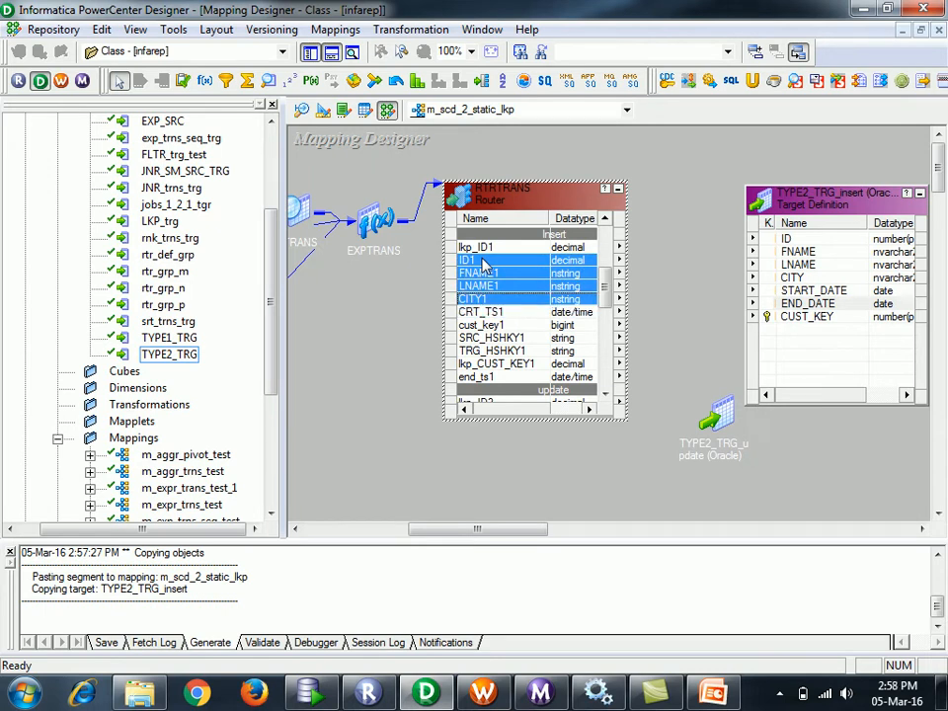
drag(468, 267, 785, 241)
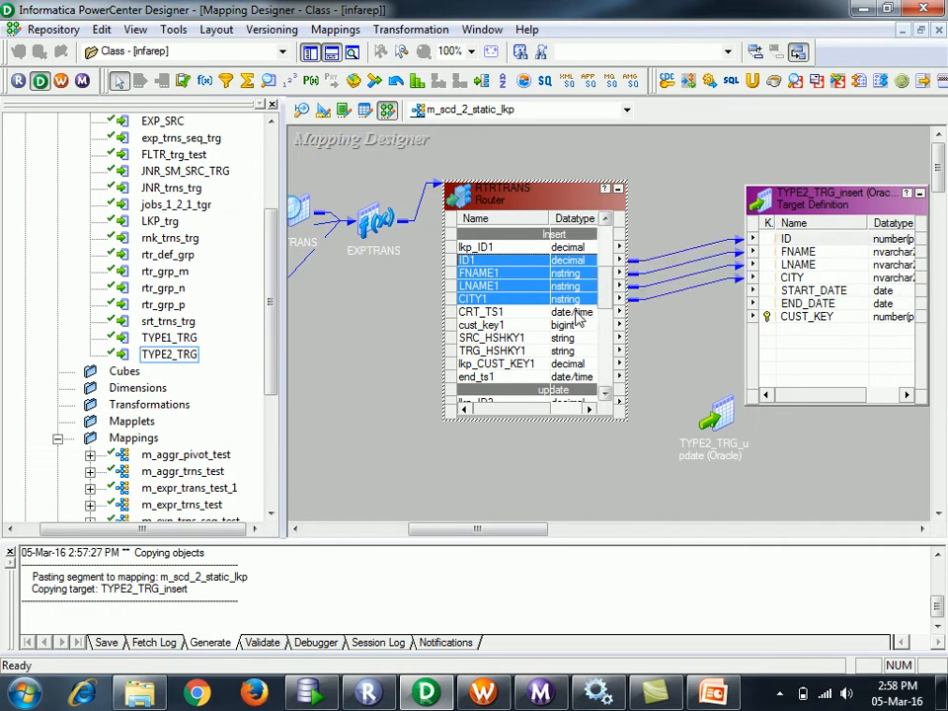
click(503, 312)
drag(503, 312, 815, 300)
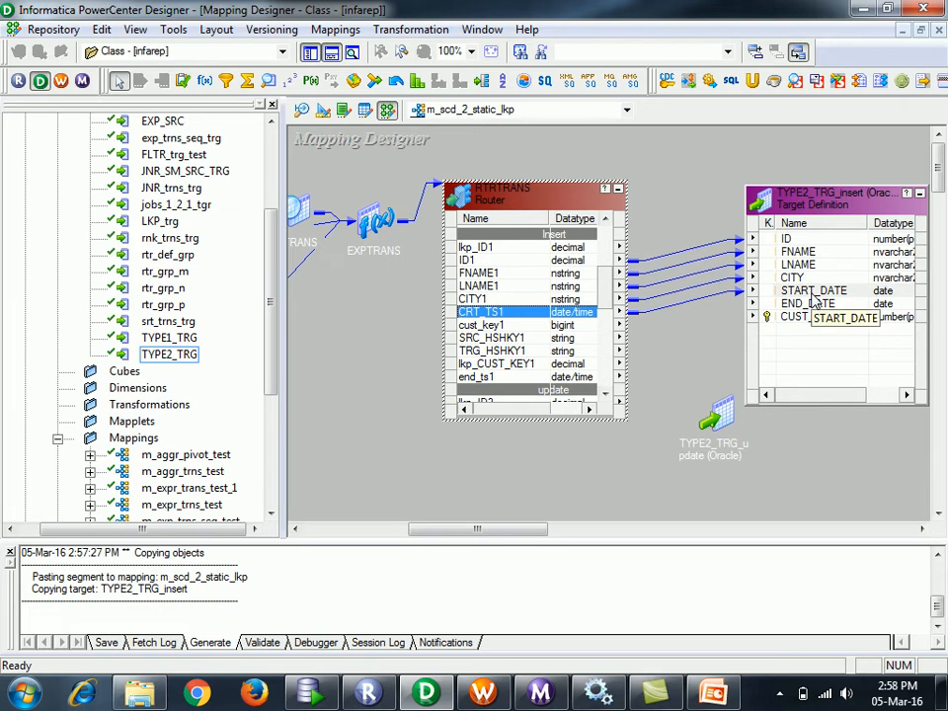
click(479, 328)
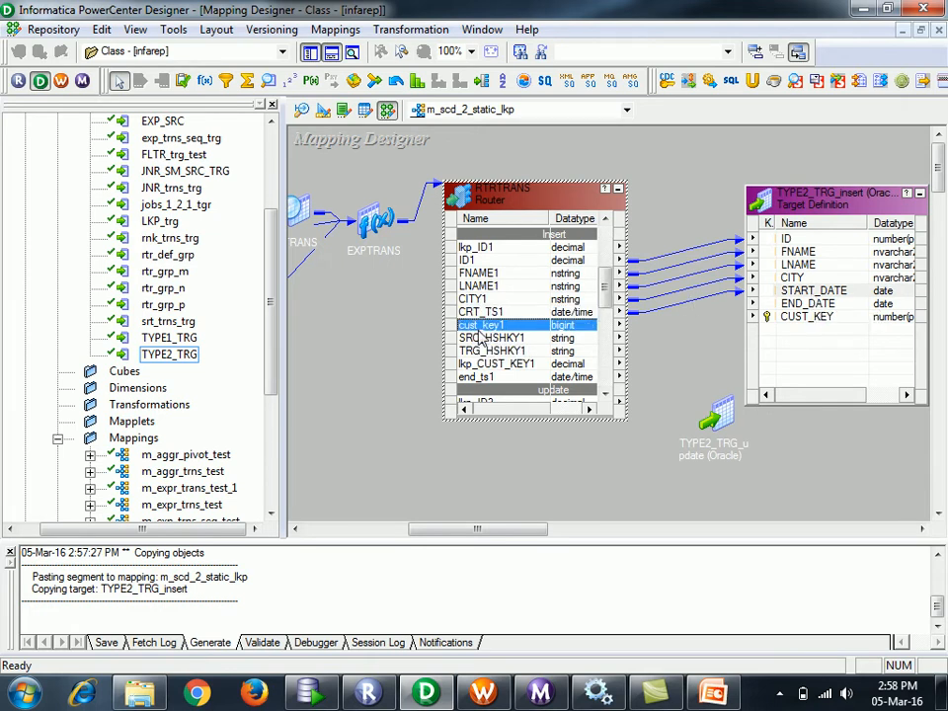
drag(479, 333, 817, 321)
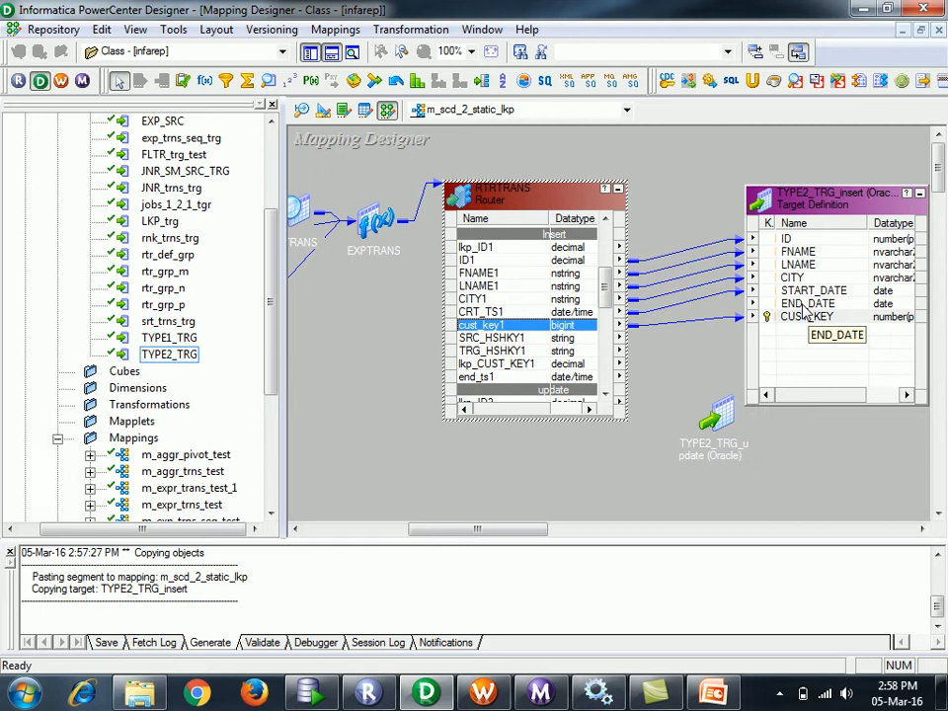
click(475, 380)
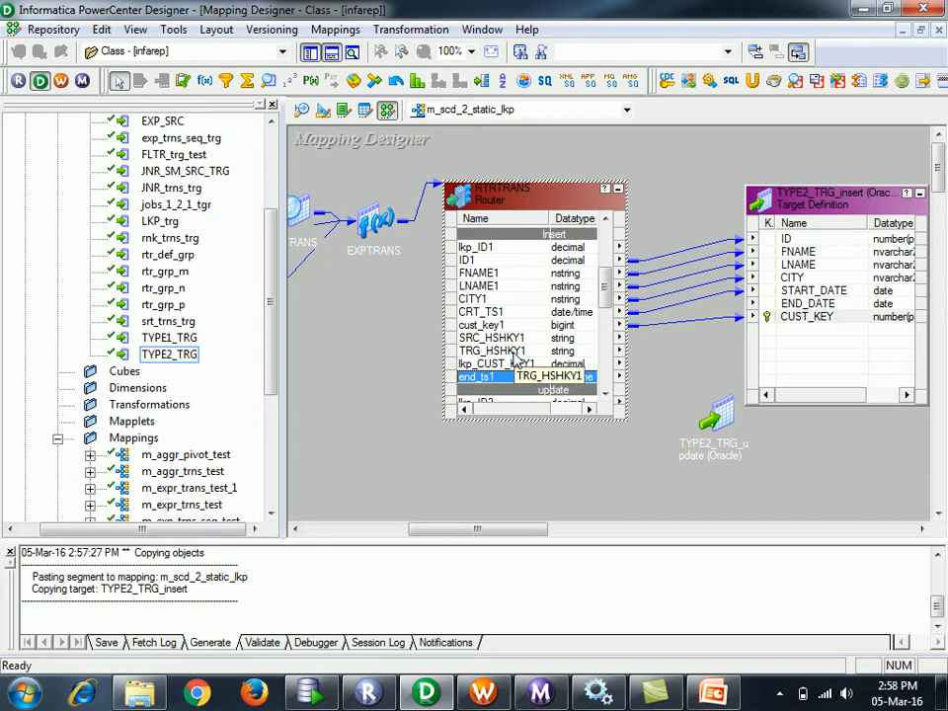
drag(479, 376, 841, 305)
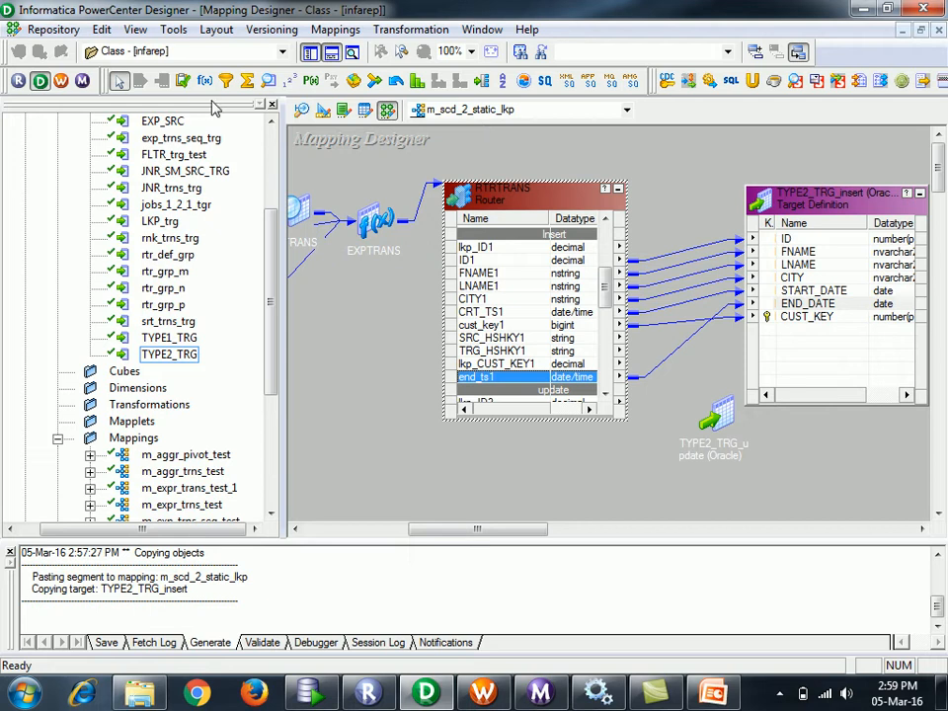
- Add the UPDTRANS update strategy and pass router ports ID1 through cust_key1 and end_ts1 into it
click(183, 80)
click(692, 161)
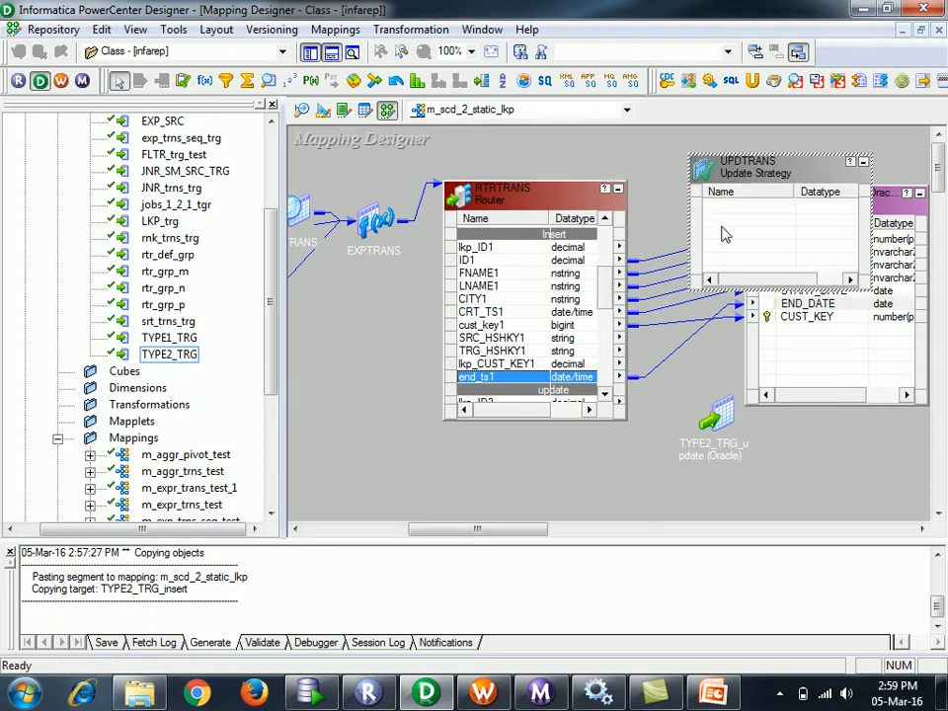
click(499, 261)
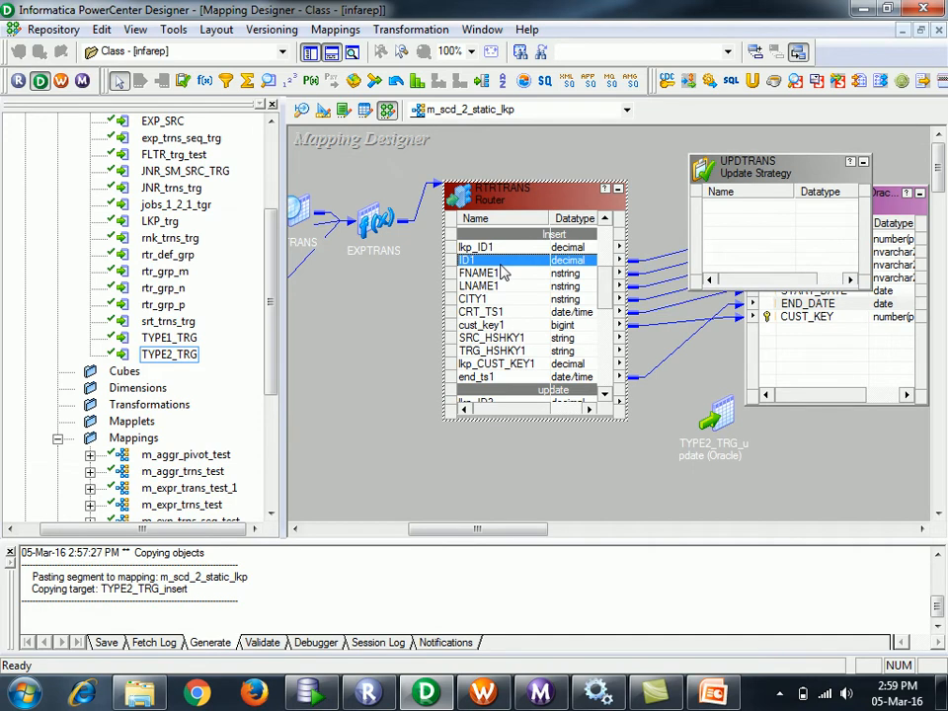
key(shift+Down)
key(shift+Down)
key(shift+Down)
key(shift+Down)
key(shift+Down)
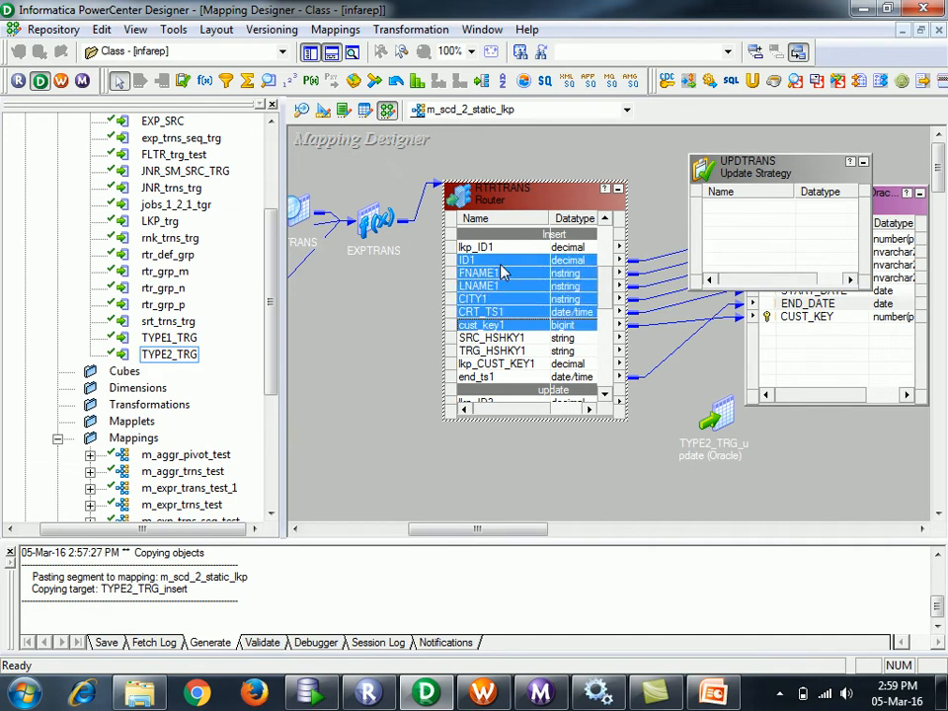
drag(477, 269, 747, 363)
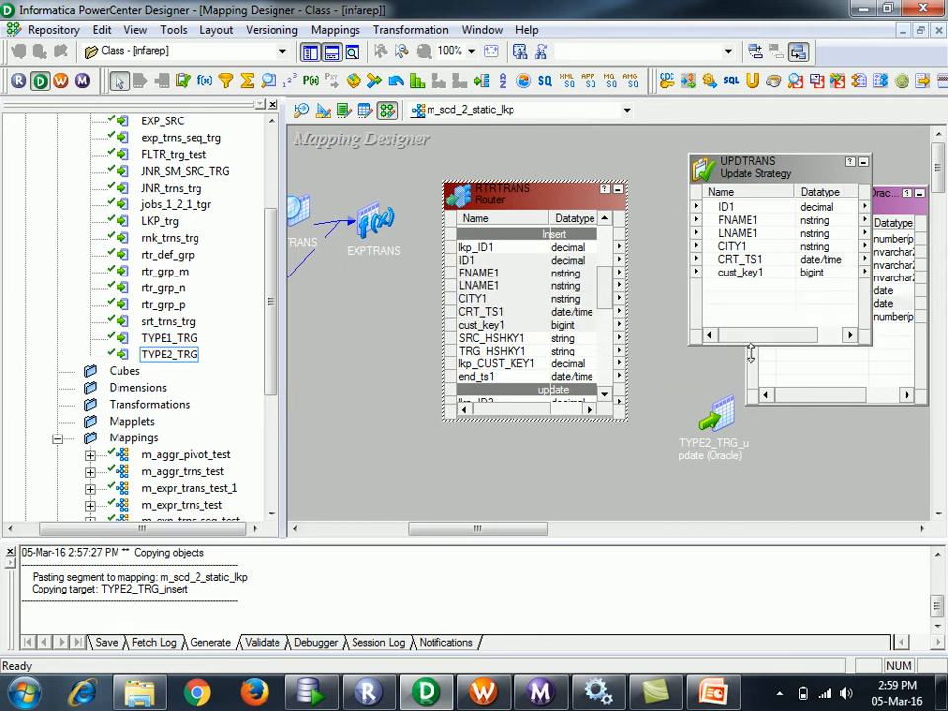
drag(484, 377, 780, 311)
- Delete the direct router links into TYPE2_TRG_insert and place UPDTRANS beside the router
drag(751, 165, 432, 240)
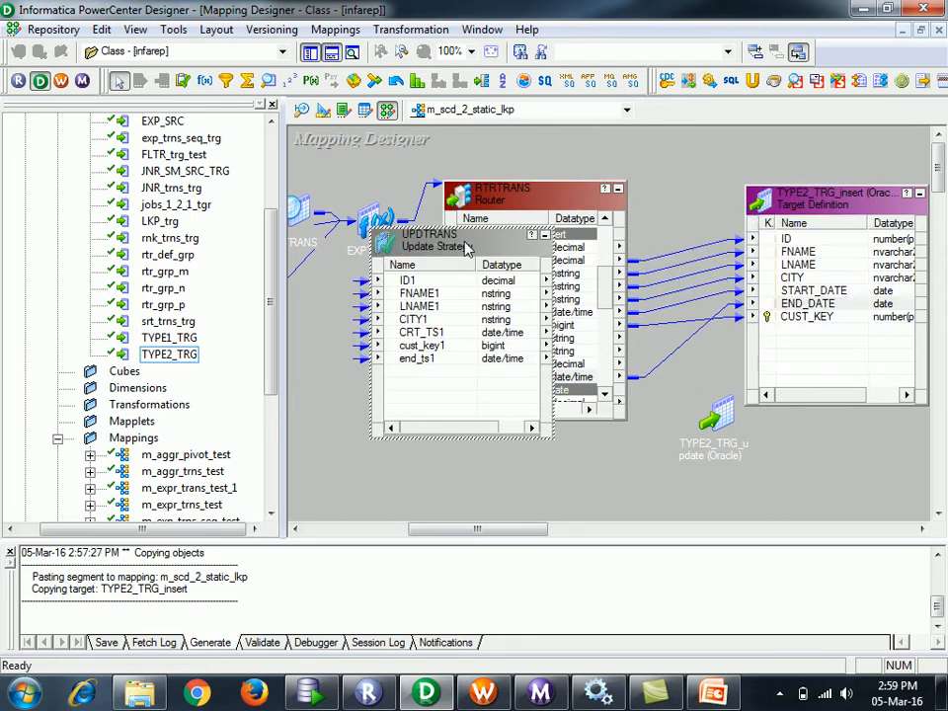
drag(674, 231, 701, 365)
key(Delete)
drag(498, 248, 758, 223)
drag(553, 199, 464, 196)
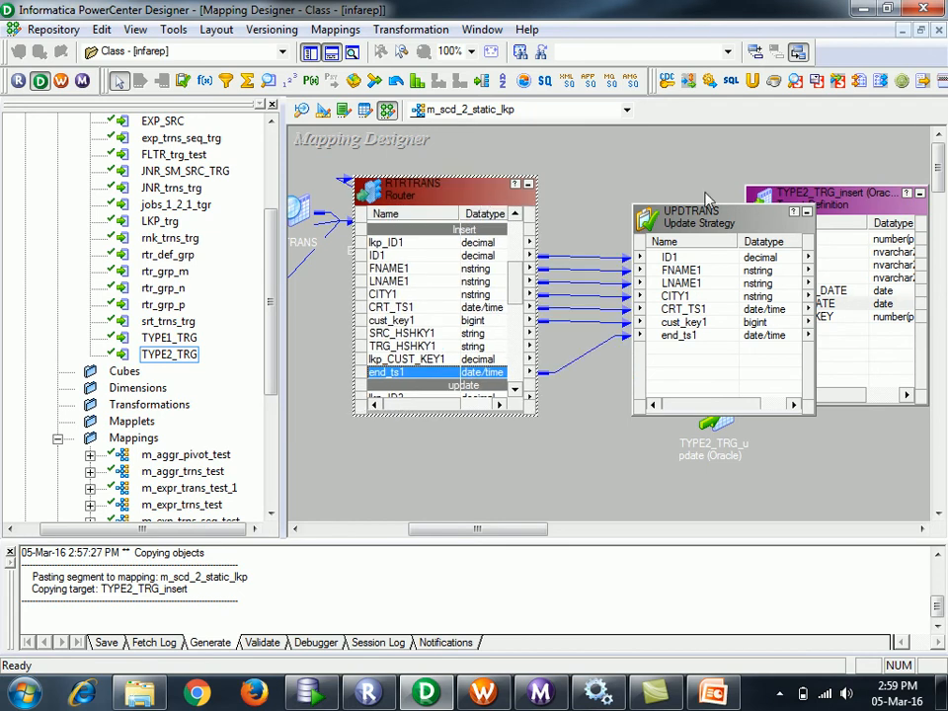
drag(706, 200, 600, 175)
- Link UPDTRANS ID1–CRT_TS1, end_ts1→END_DATE and cust_key1→CUST_KEY into TYPE2_TRG_insert, then collapse the target
click(585, 234)
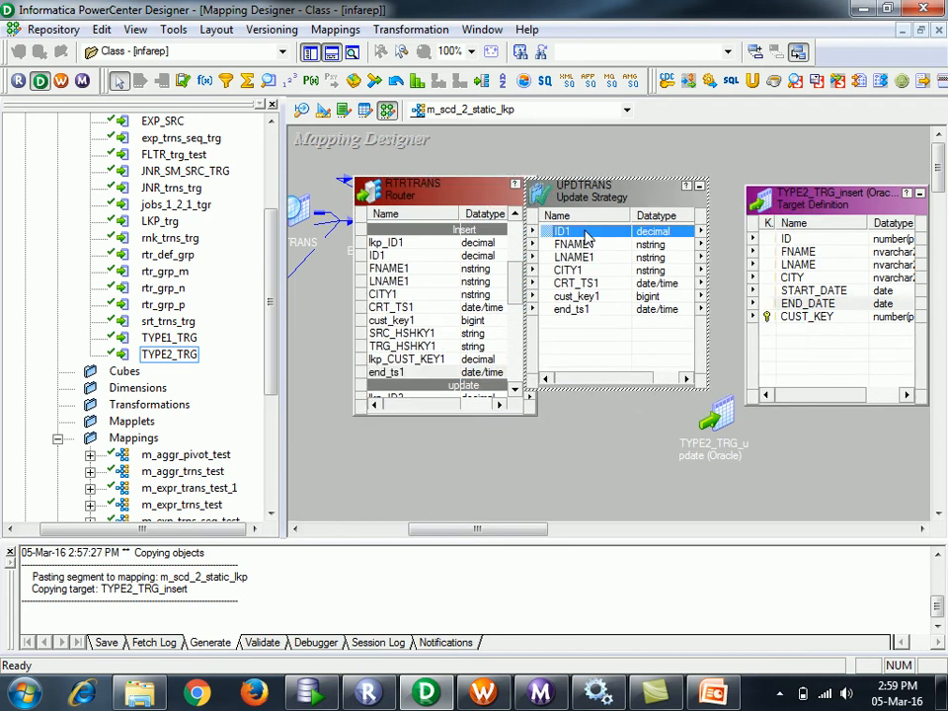
key(shift+Down)
key(shift+Down)
key(shift+Down)
key(shift+Down)
key(shift+Down)
key(shift+Up)
drag(562, 234, 790, 241)
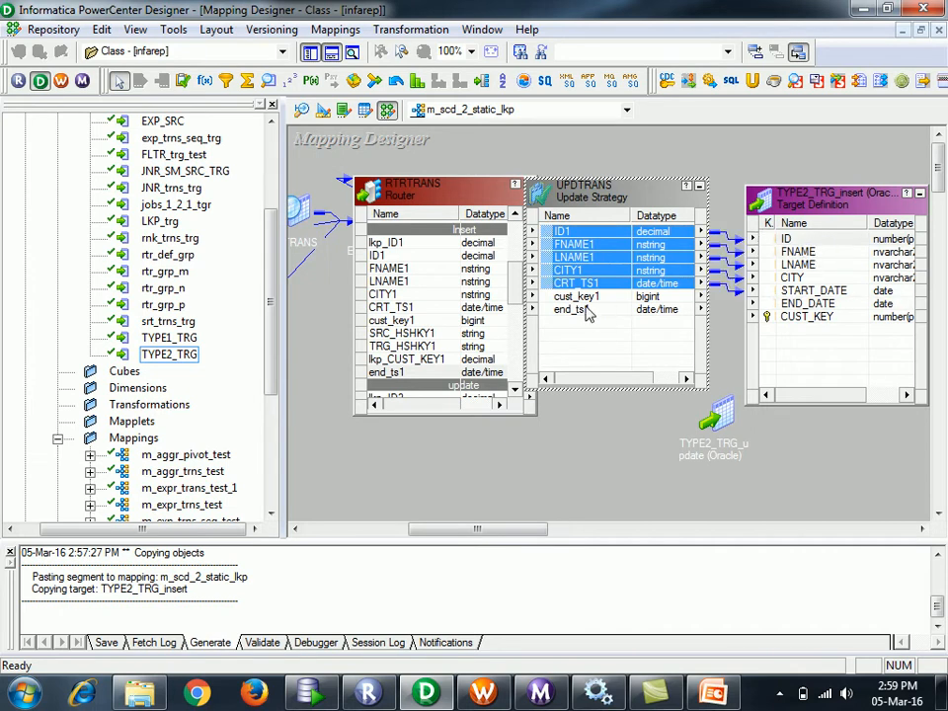
click(586, 310)
drag(568, 310, 819, 316)
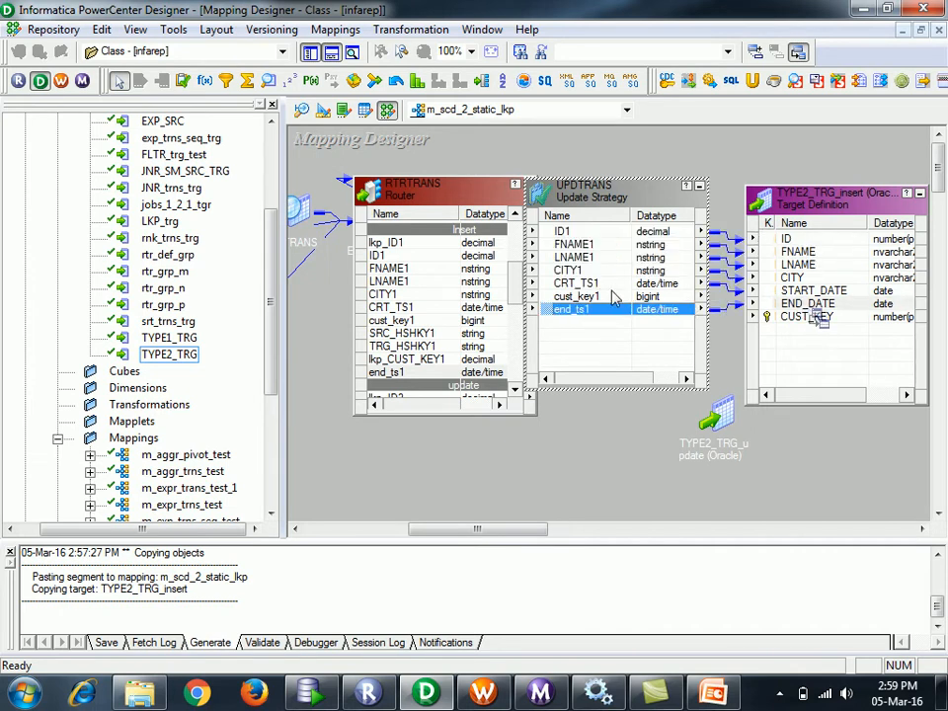
click(614, 298)
drag(614, 298, 807, 318)
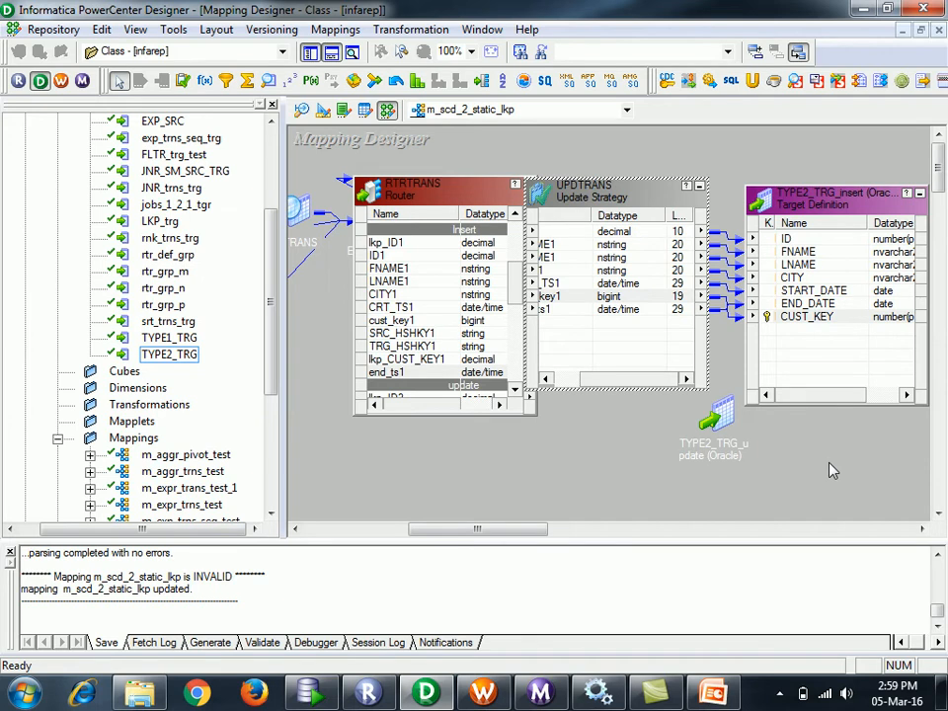
click(919, 195)
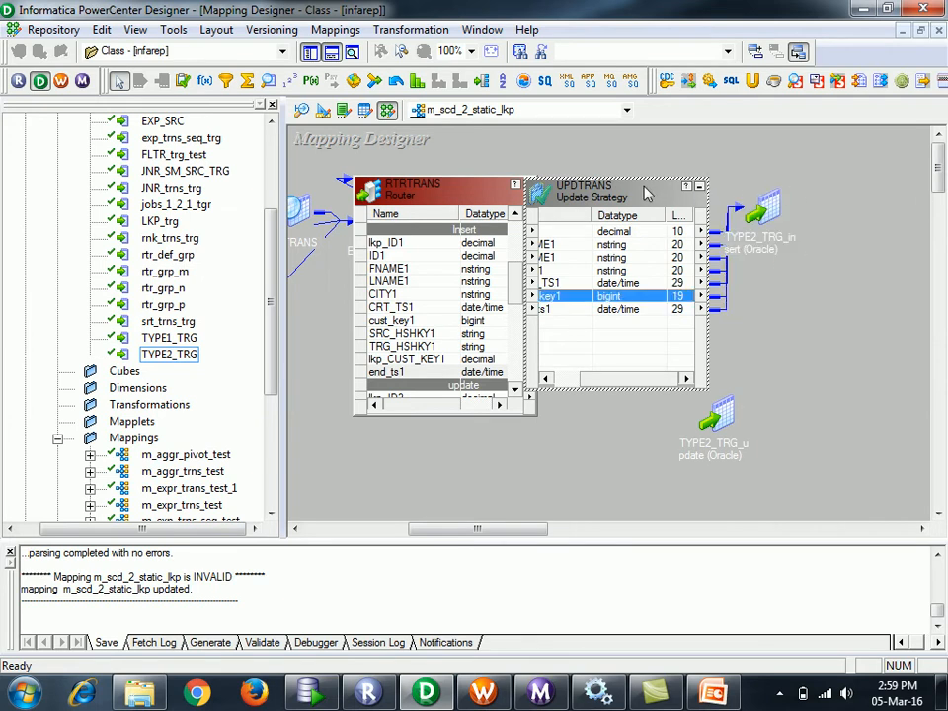
double_click(578, 190)
- Replace UPDTRANS's Update Strategy Expression with 0 in its Properties and apply
click(335, 183)
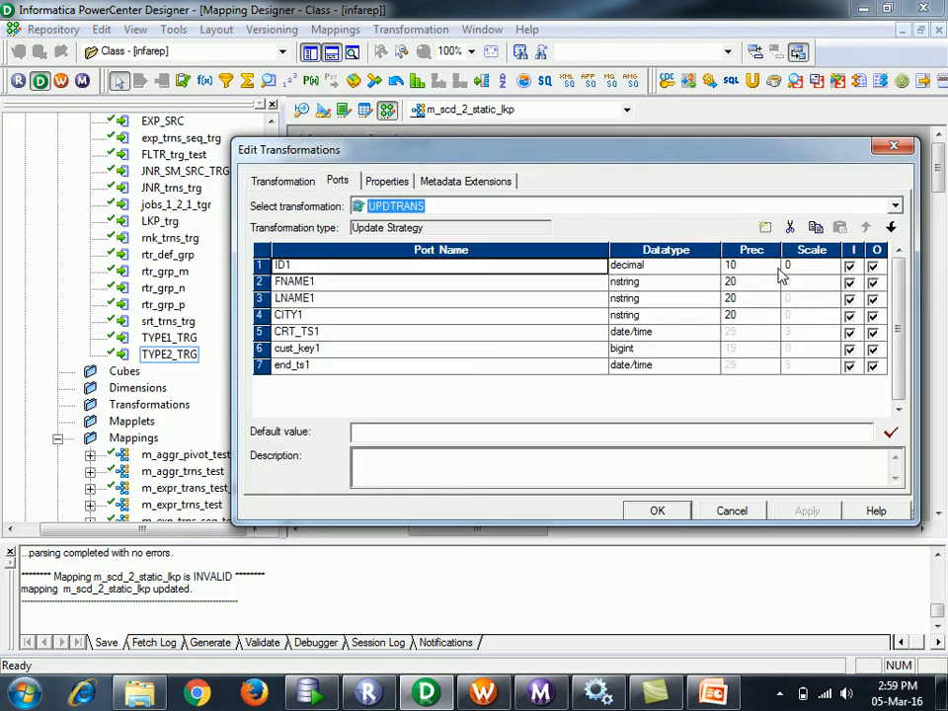
click(385, 188)
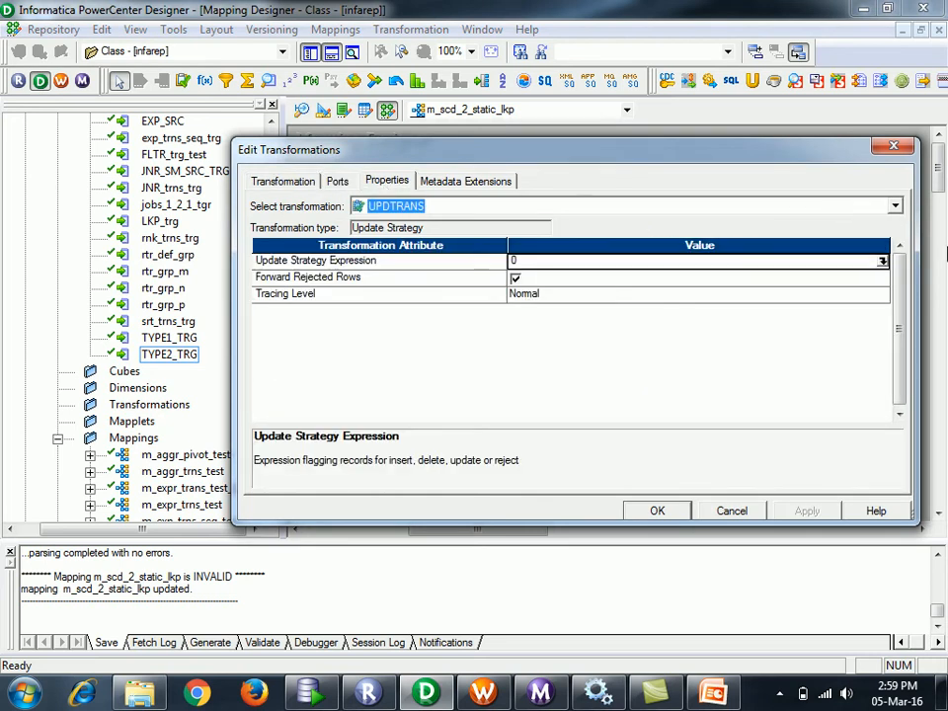
click(882, 262)
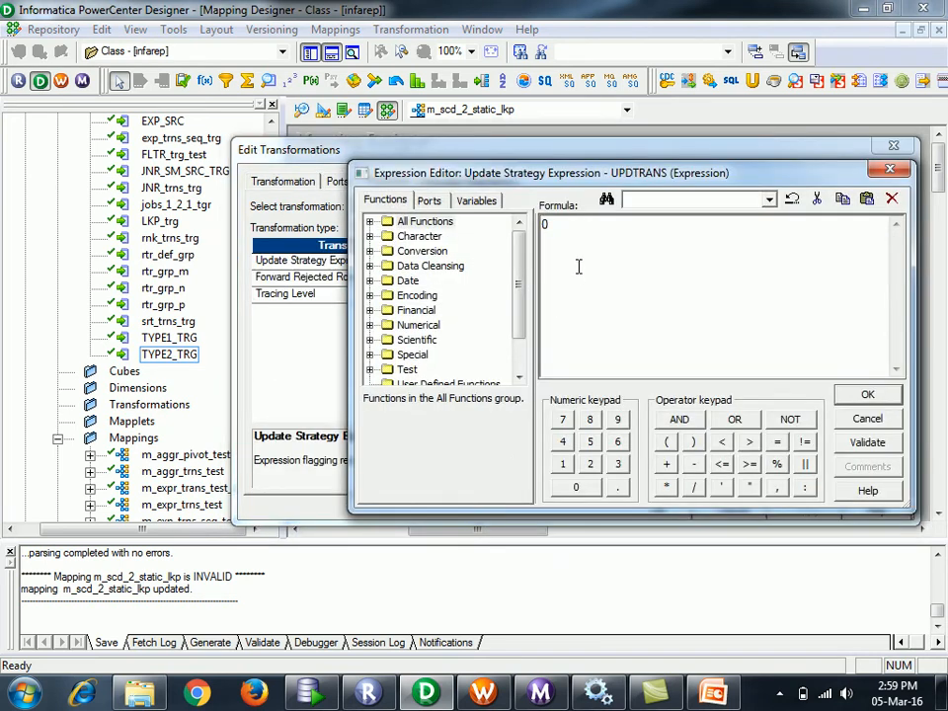
key(Delete)
click(420, 236)
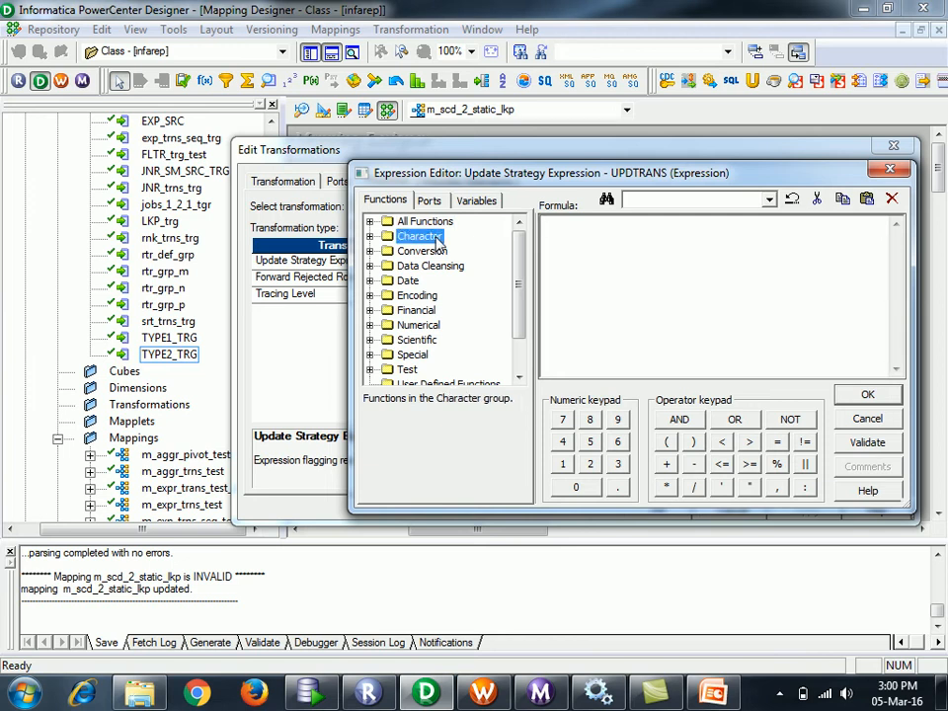
click(596, 233)
text(0)
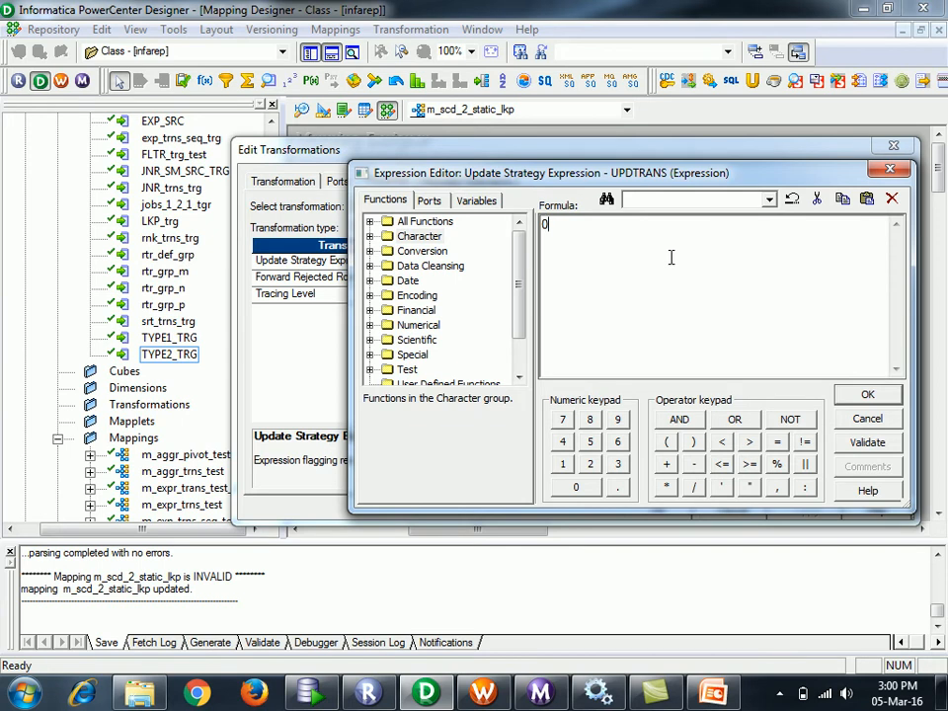
click(868, 397)
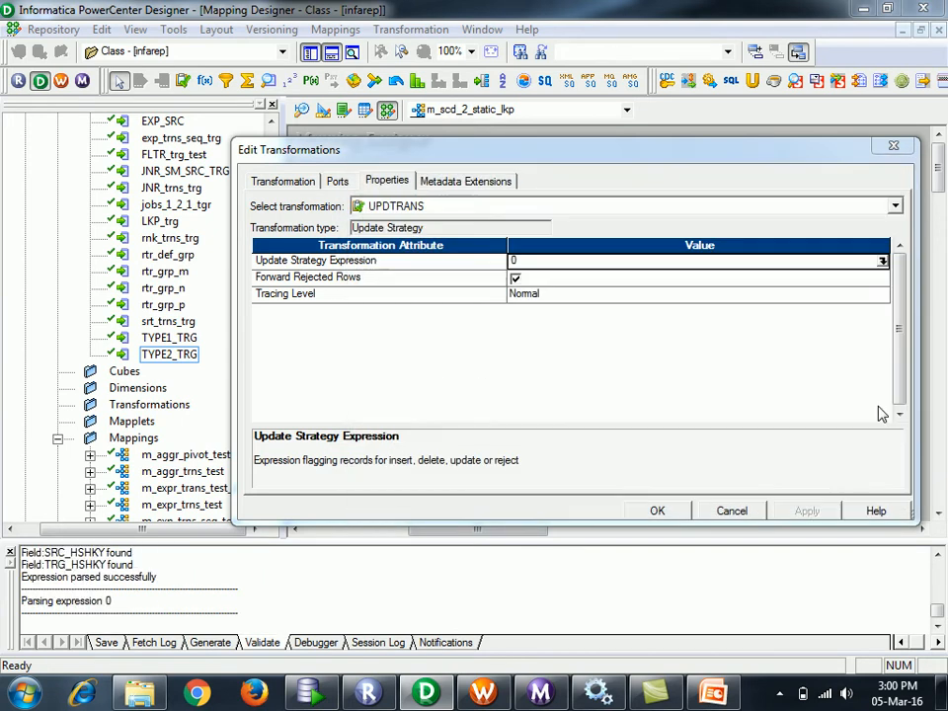
click(658, 509)
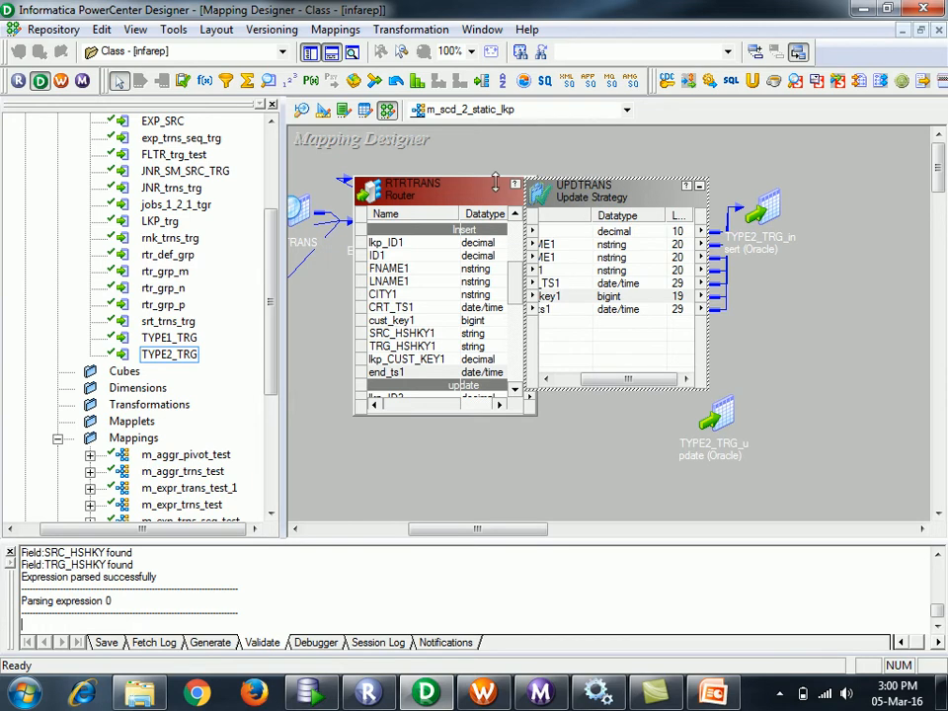
- Collapse RTRTRANS and UPDTRANS to icons
drag(480, 194, 415, 210)
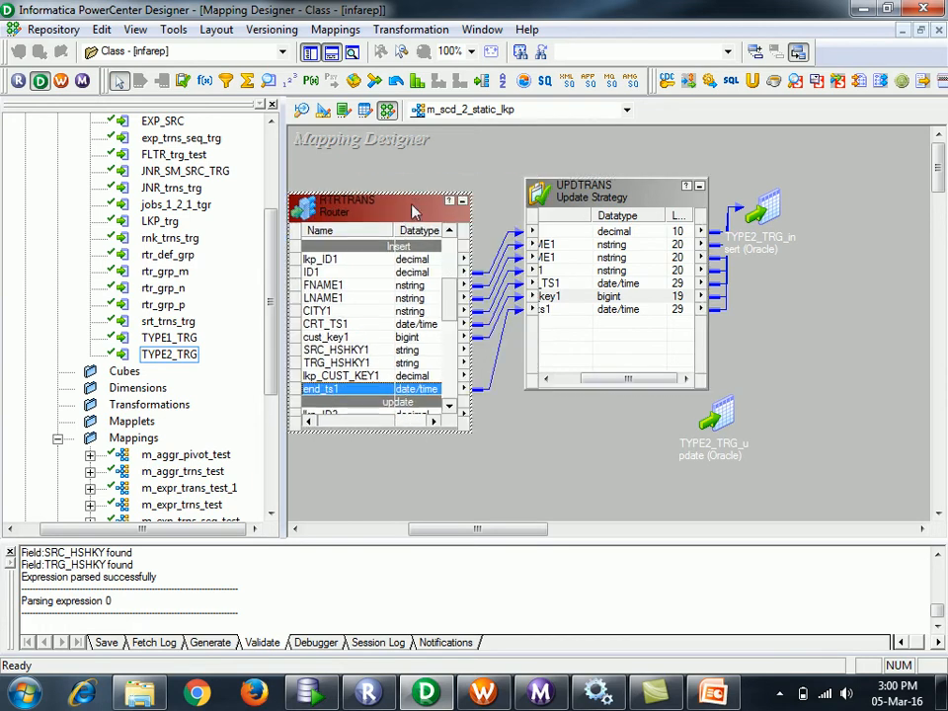
click(462, 202)
drag(699, 195, 630, 182)
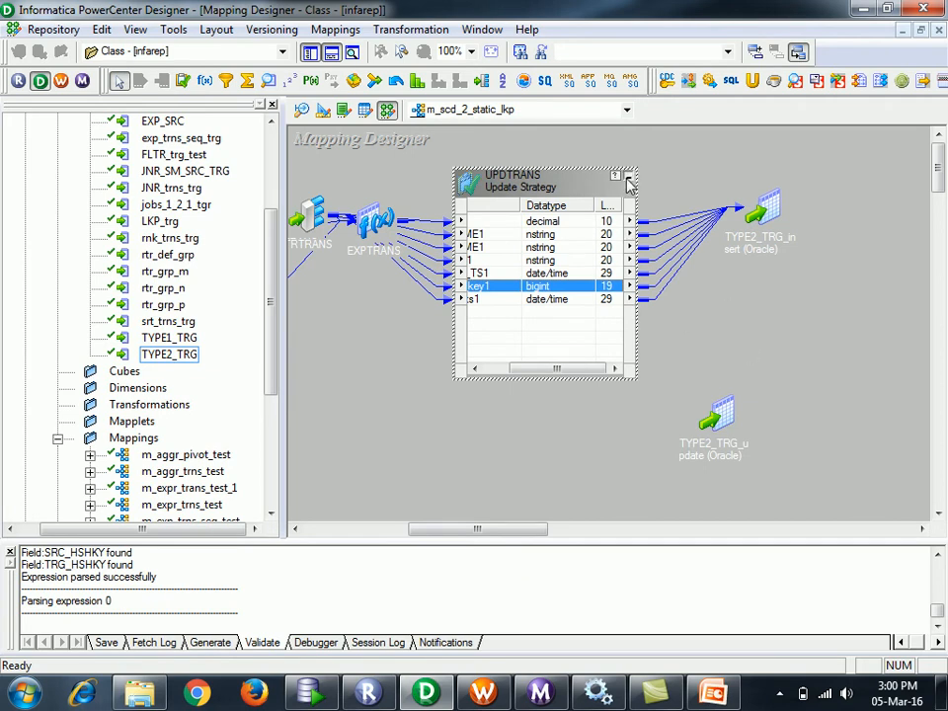
click(627, 177)
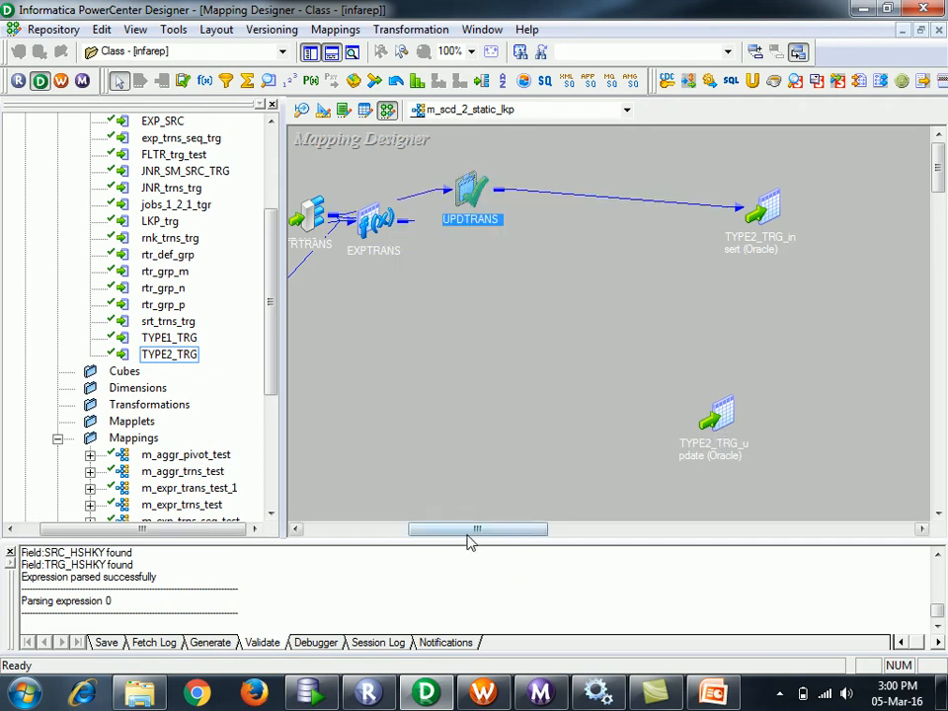
- Move EXPTRANS beside the source qualifier and RTRTRANS below LKPTRANS
drag(470, 533, 432, 533)
drag(541, 212, 599, 160)
drag(558, 223, 491, 373)
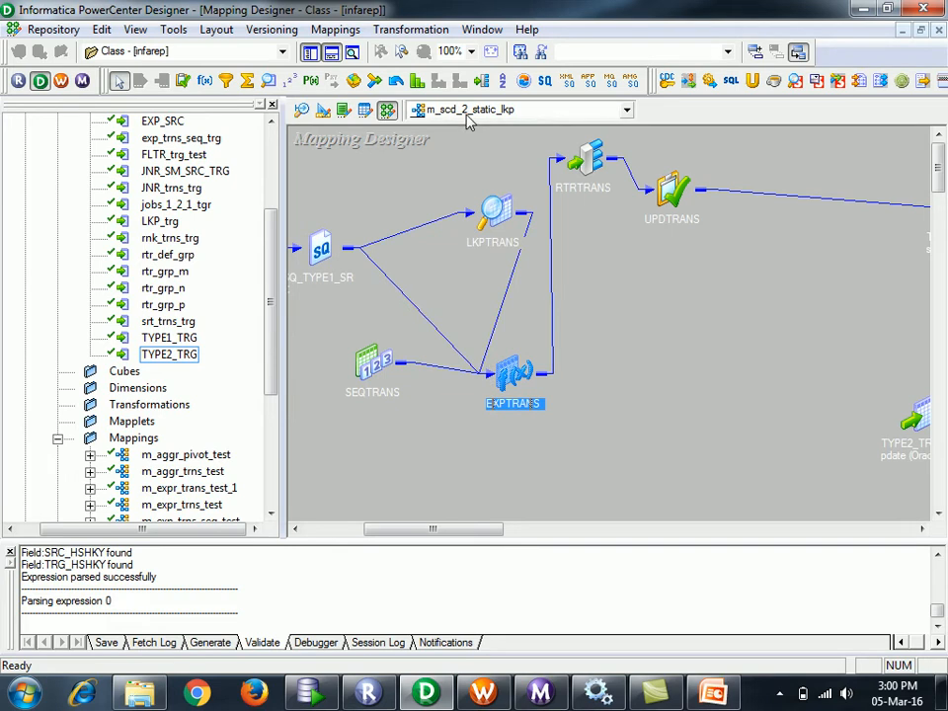
drag(520, 388, 380, 209)
drag(595, 176, 545, 340)
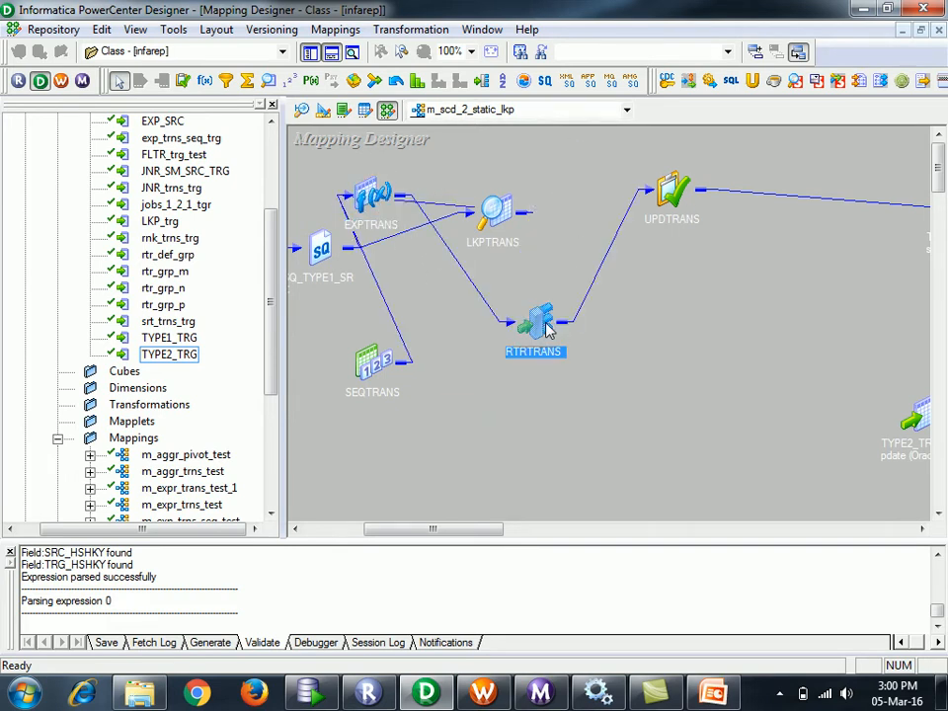
click(183, 80)
- Place UPDTRANS1, expand RTRTRANS beside it to show its ports, and switch to the PowerPoint slides
click(715, 367)
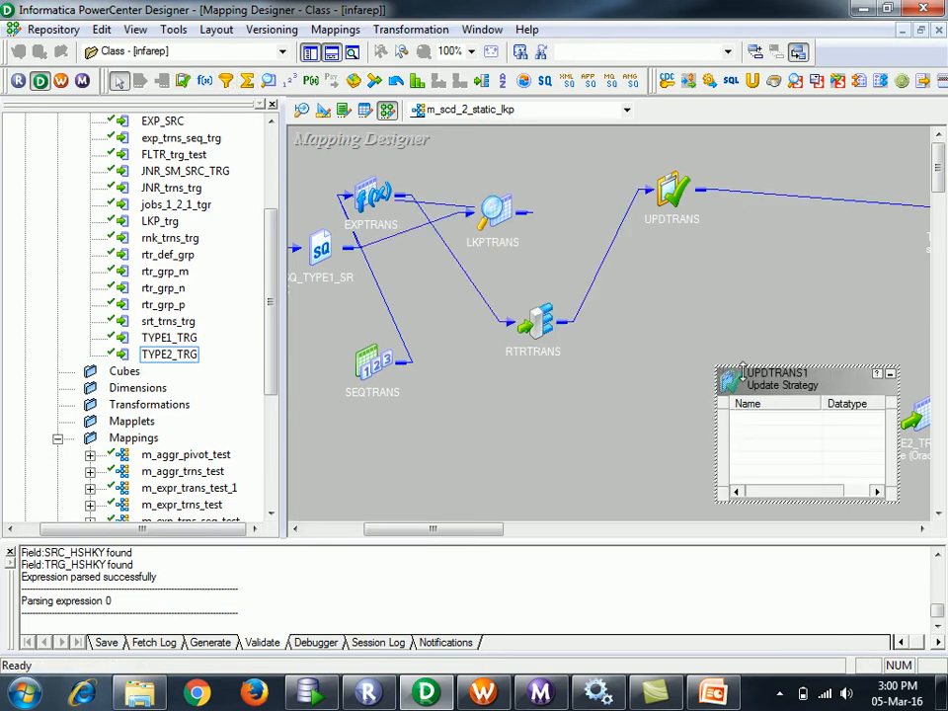
double_click(554, 326)
drag(558, 318, 459, 255)
drag(585, 339, 585, 375)
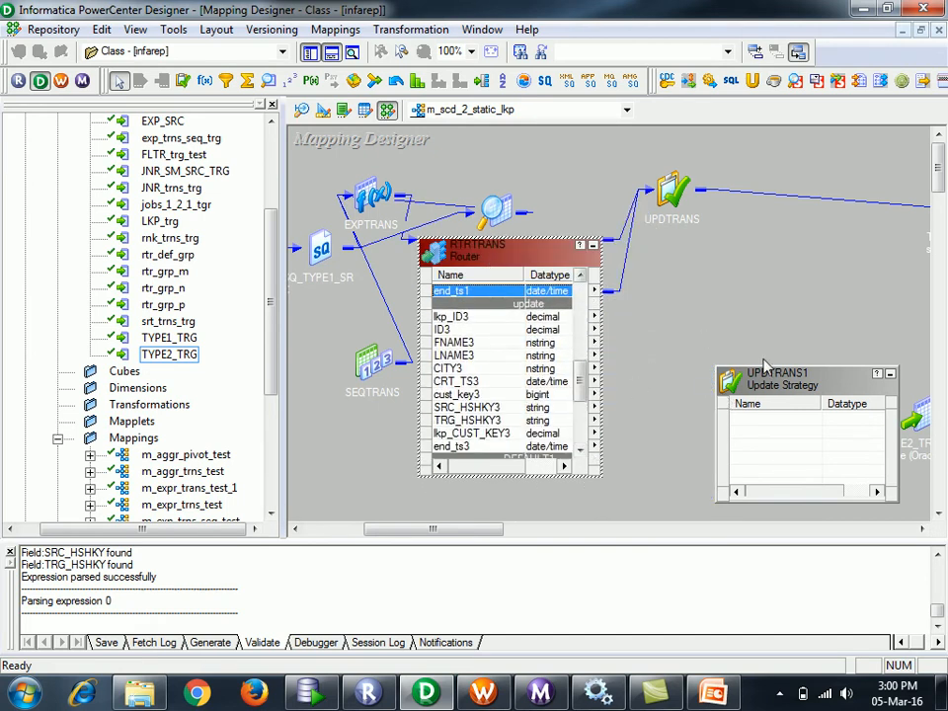
drag(785, 390, 731, 366)
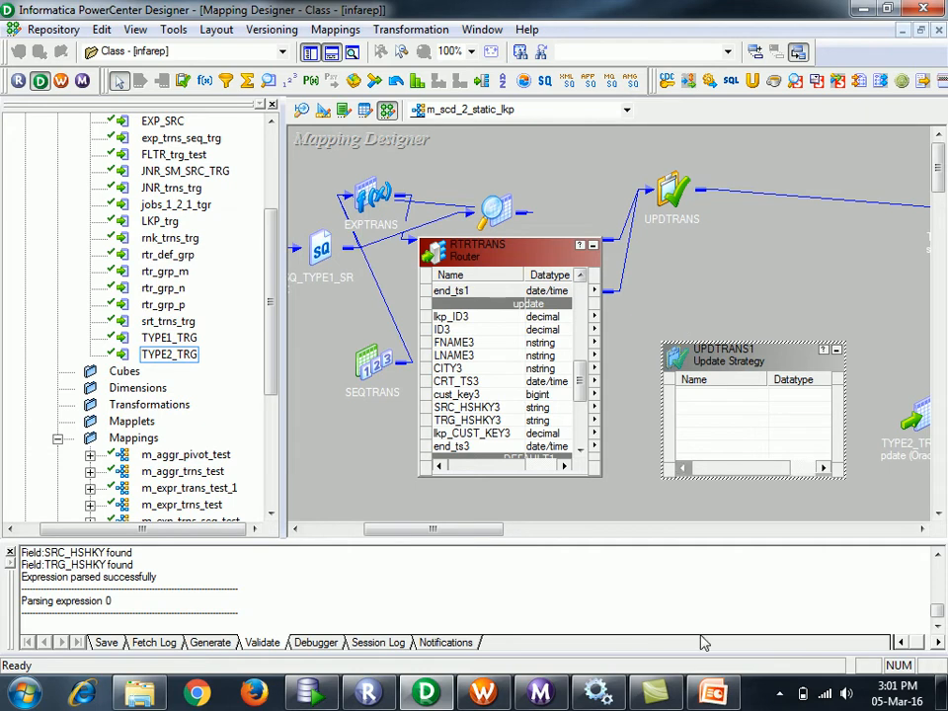
click(713, 693)
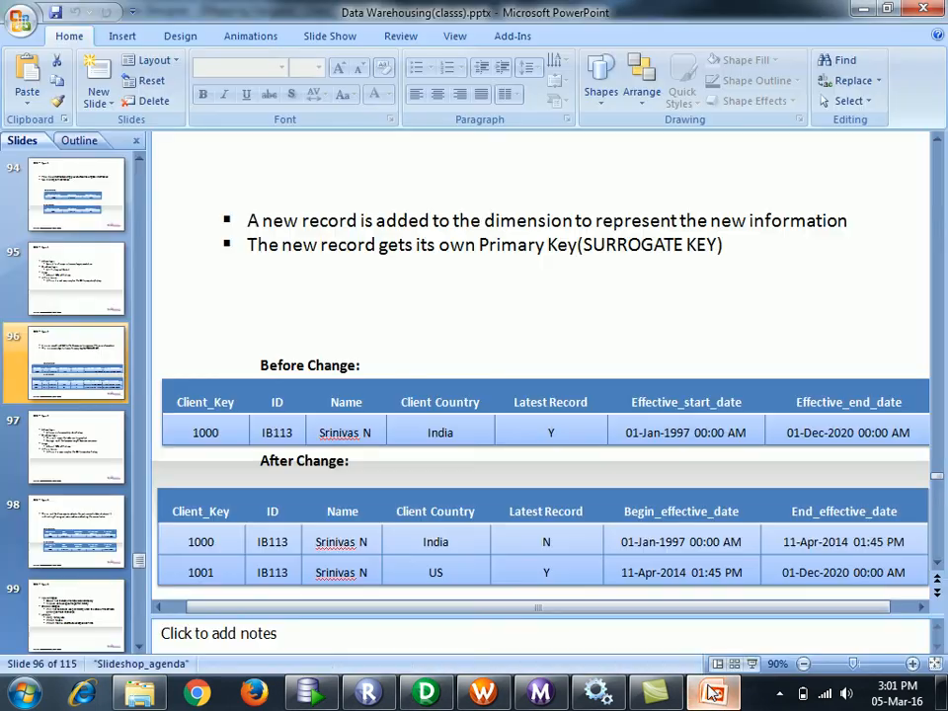
click(187, 541)
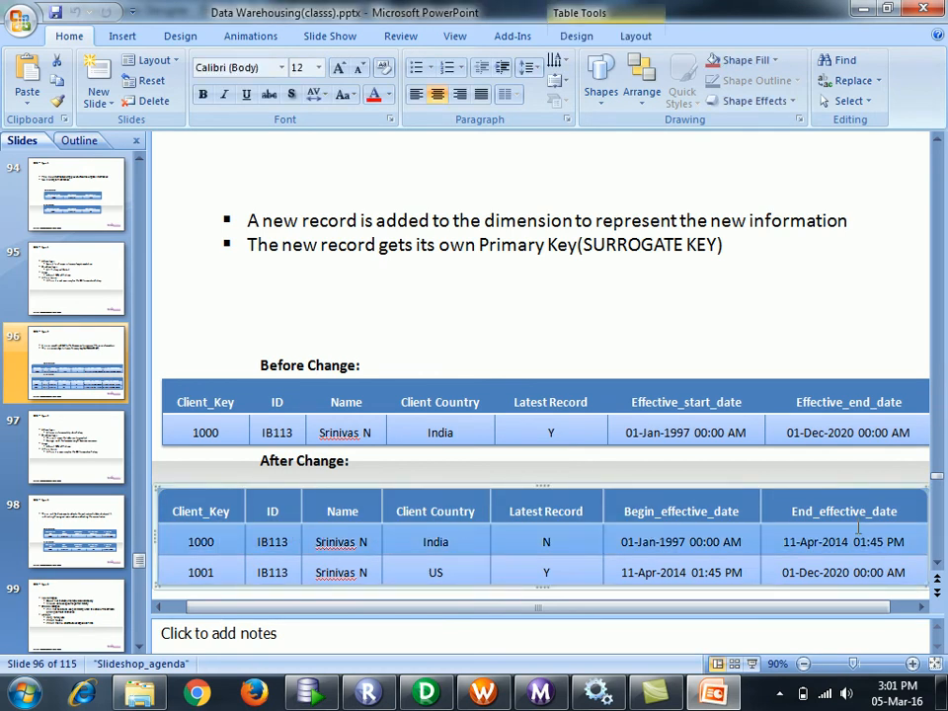
click(915, 432)
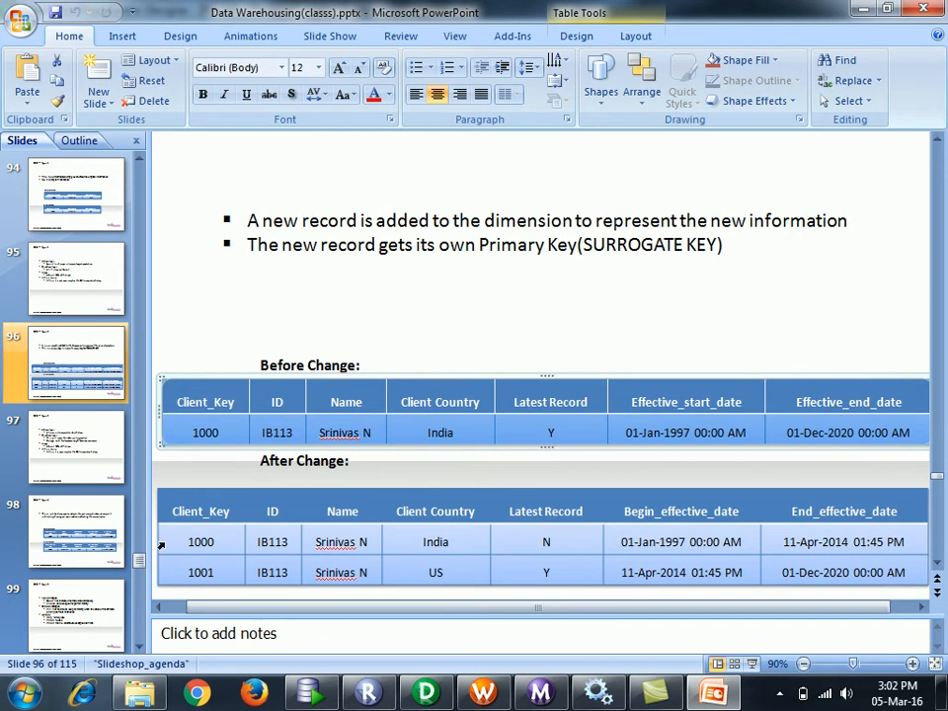
drag(185, 571, 601, 567)
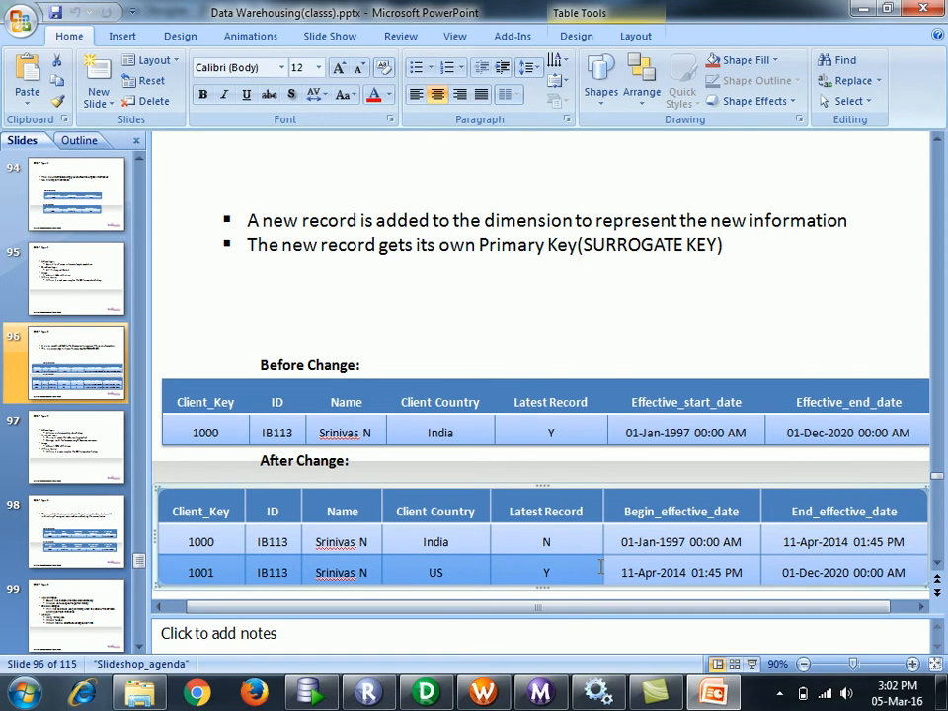
click(903, 542)
drag(860, 549, 153, 525)
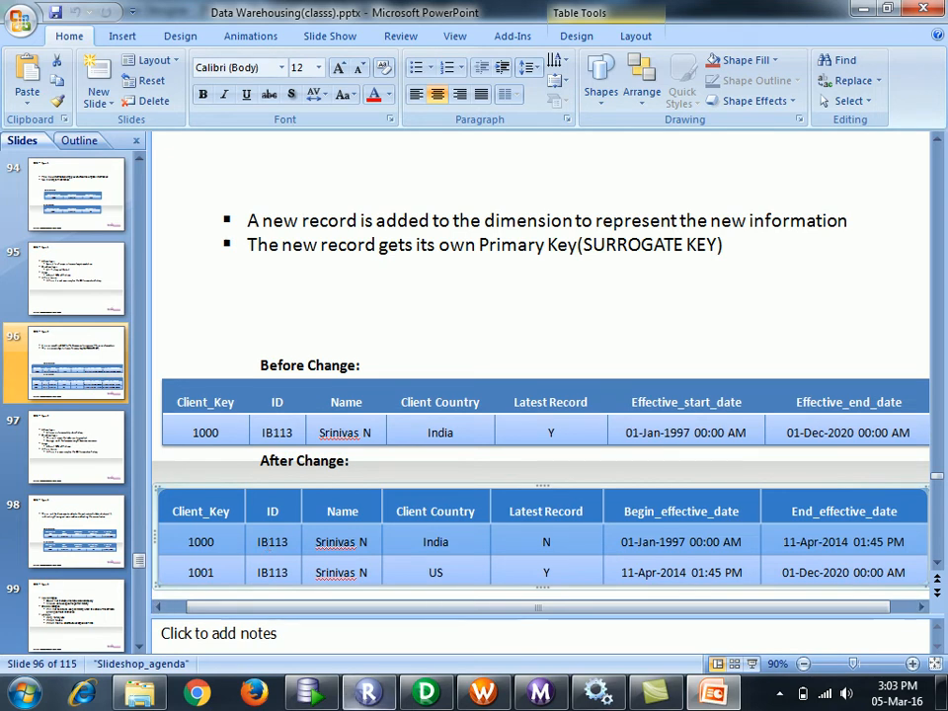
- Switch from the PowerPoint slides back to the PowerCenter Designer mapping
click(444, 693)
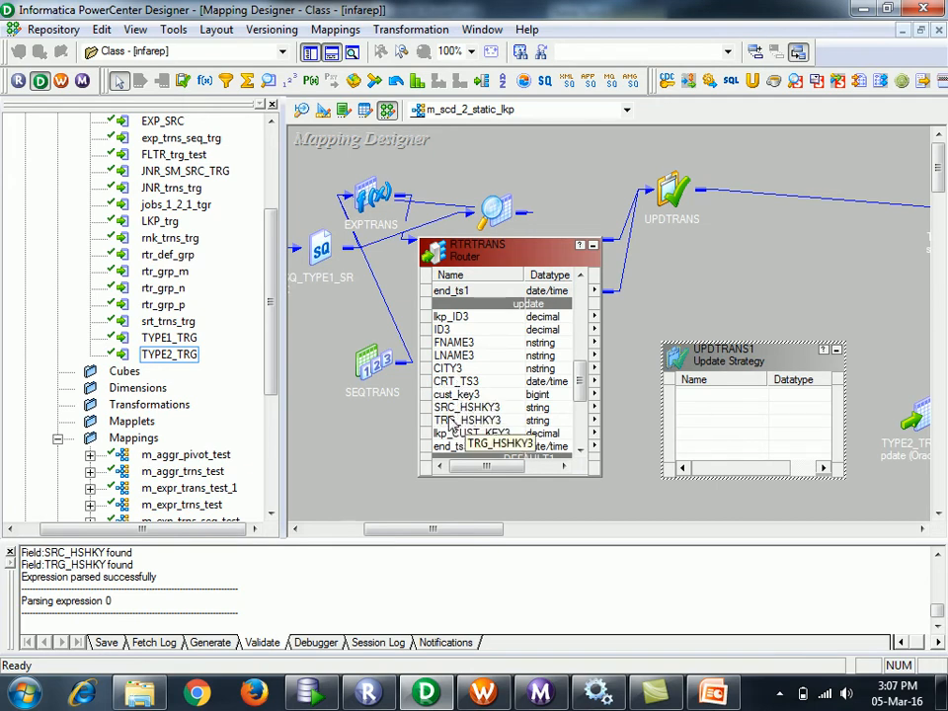
click(455, 385)
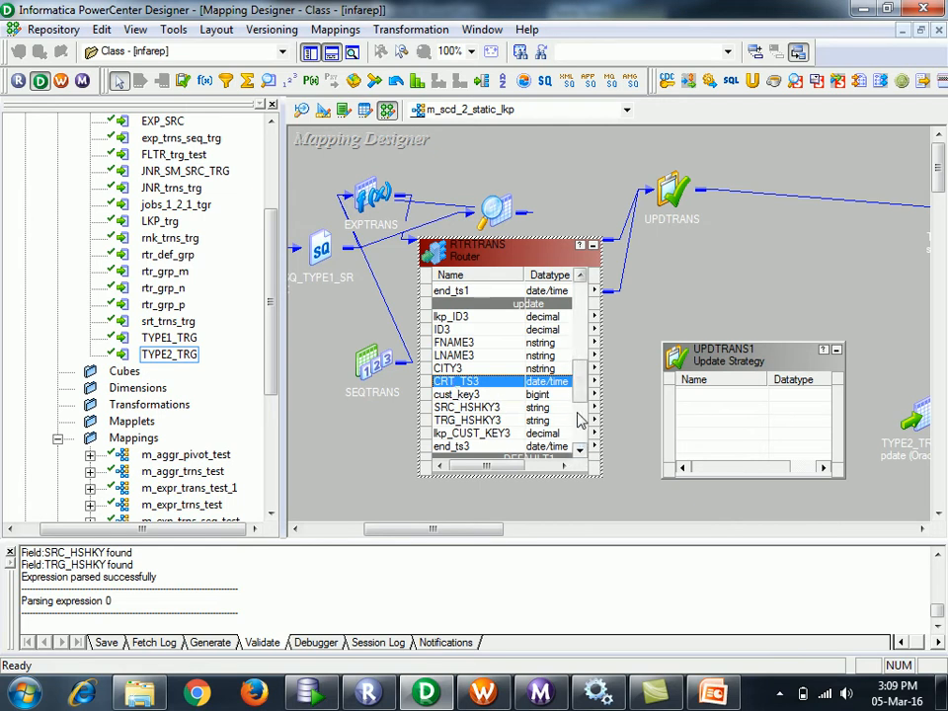
click(480, 434)
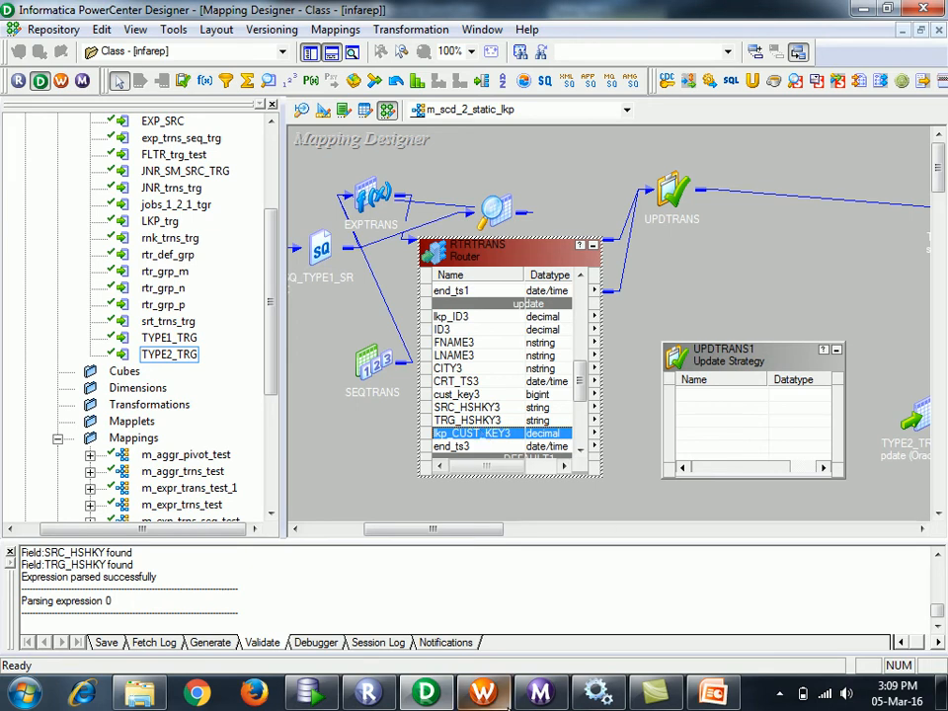
- Delete the Latest Record header and Y value from the Before Change table
click(707, 694)
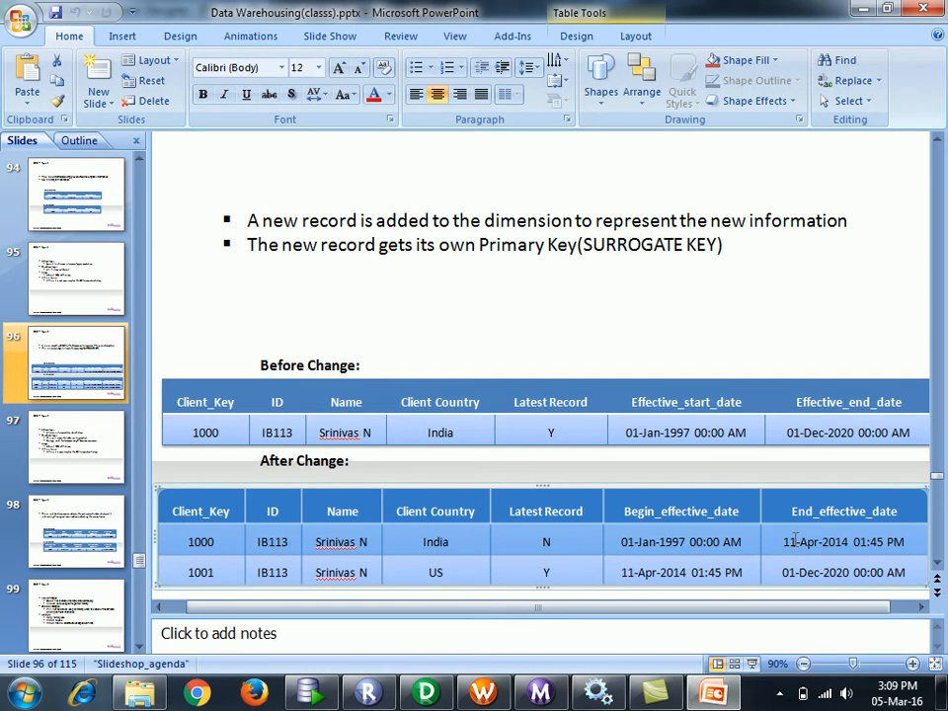
click(802, 435)
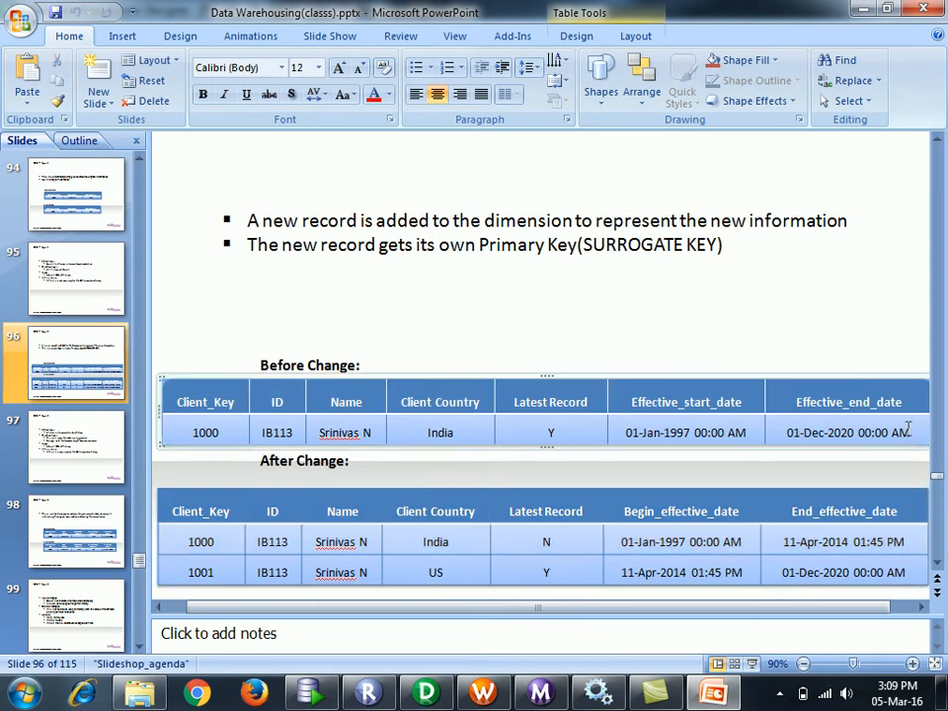
drag(918, 431, 178, 427)
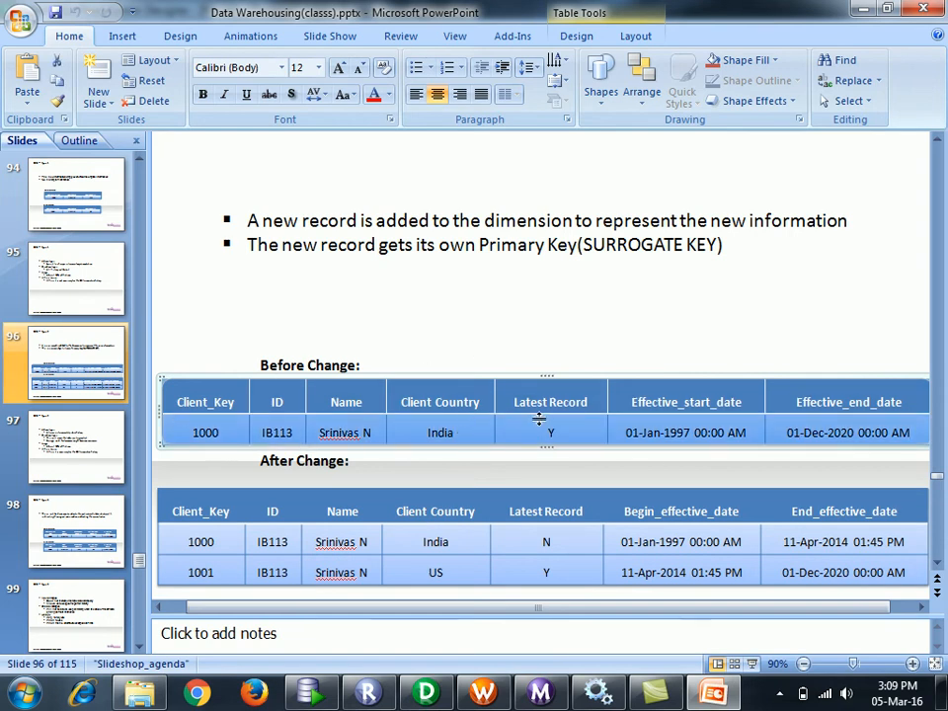
click(565, 432)
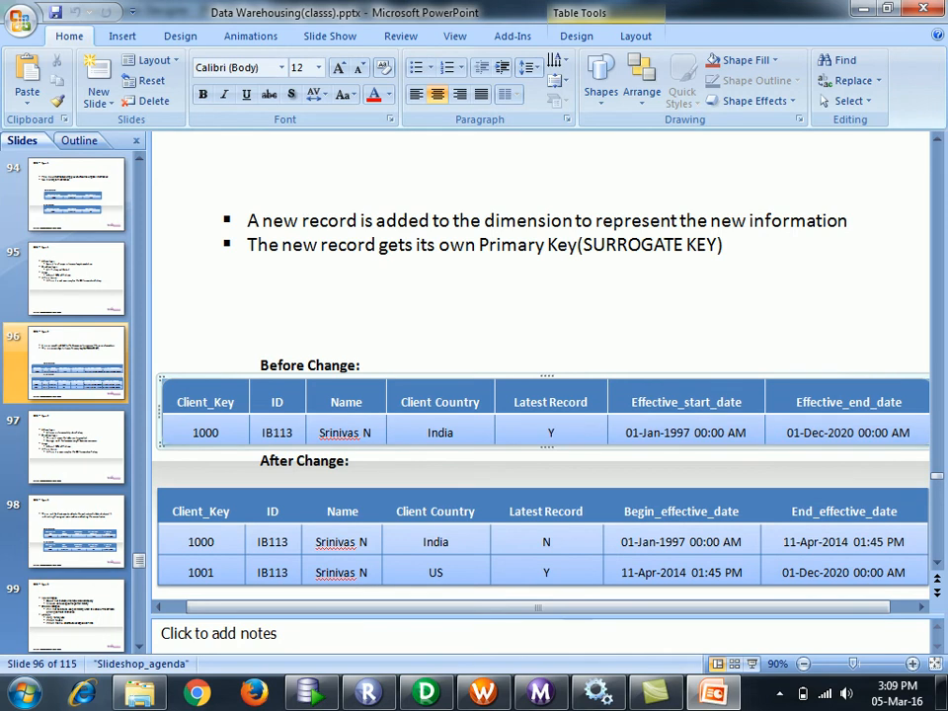
key(BackSpace)
click(550, 402)
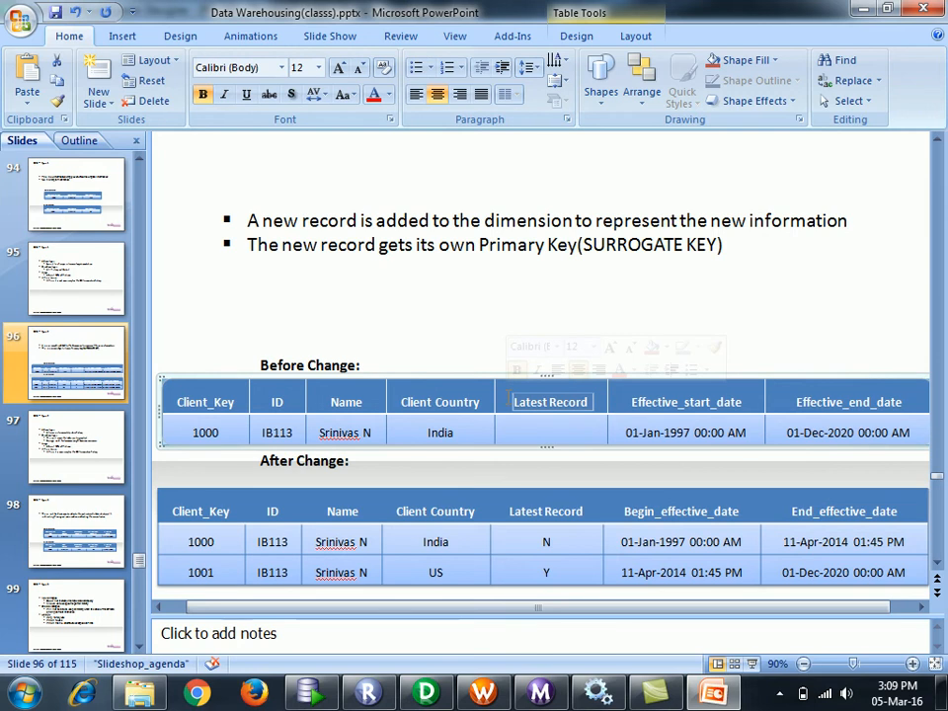
key(BackSpace)
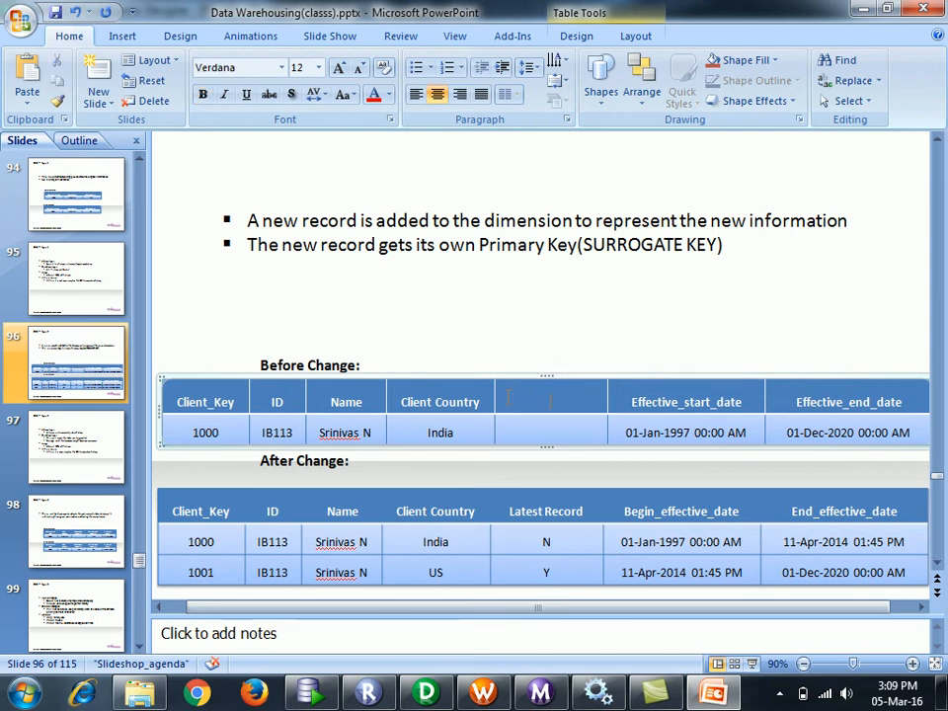
- Clear the After Change table's Latest Record column and close the presentation without saving
click(583, 510)
key(BackSpace)
key(BackSpace)
key(BackSpace)
key(BackSpace)
key(BackSpace)
key(BackSpace)
key(BackSpace)
key(BackSpace)
key(BackSpace)
key(BackSpace)
key(BackSpace)
key(BackSpace)
key(BackSpace)
click(567, 538)
key(BackSpace)
key(BackSpace)
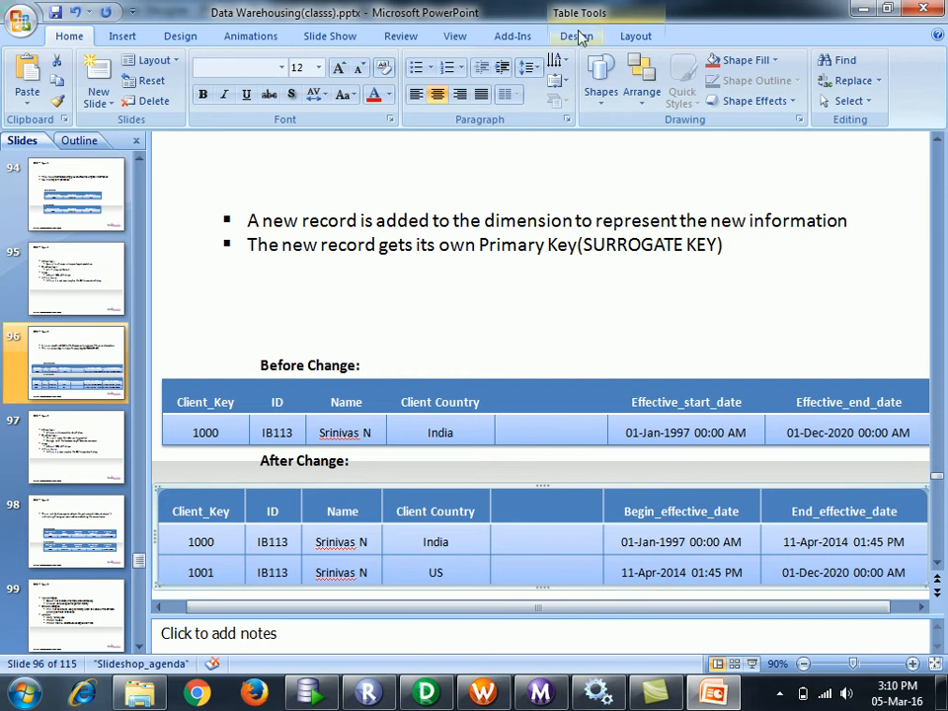
click(928, 8)
- Pass end_ts3 and CRT_TS3 from RTRTRANS into the UPDTRANS1 update strategy
click(479, 391)
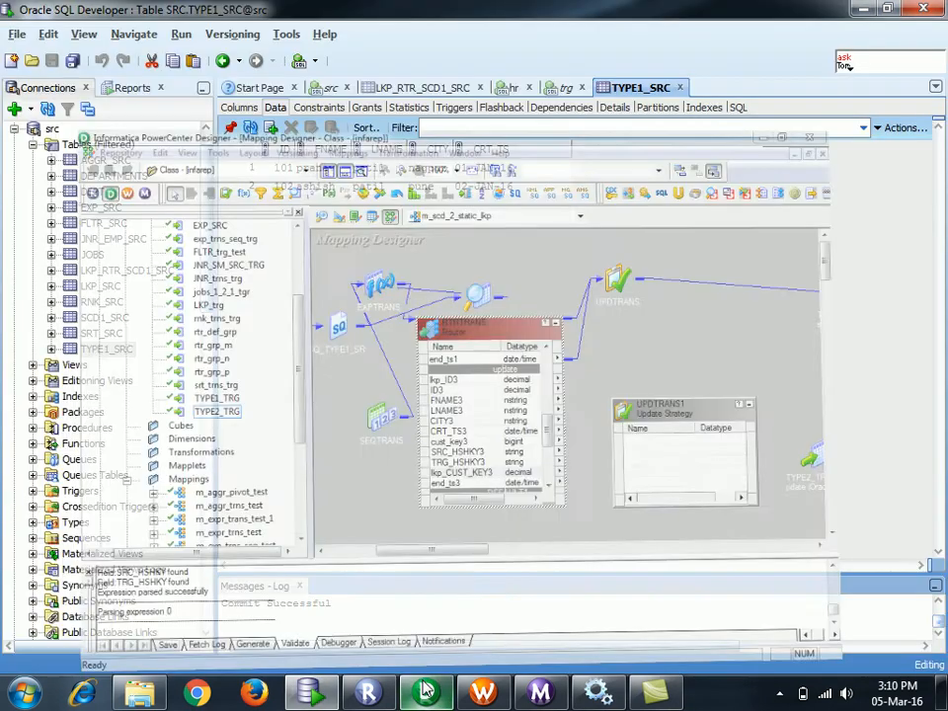
click(426, 691)
click(426, 692)
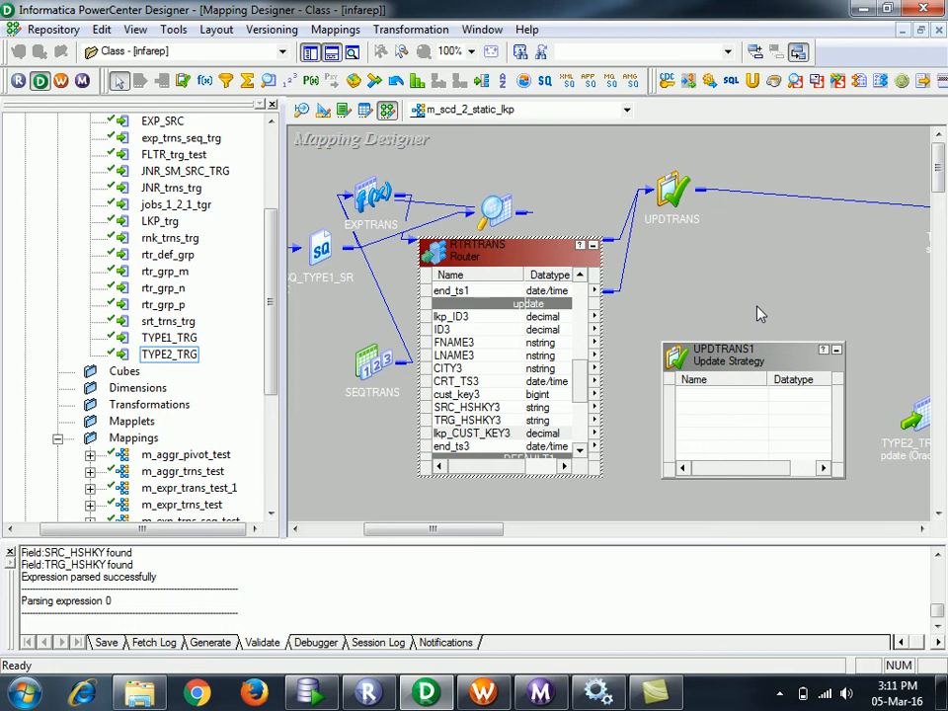
click(785, 397)
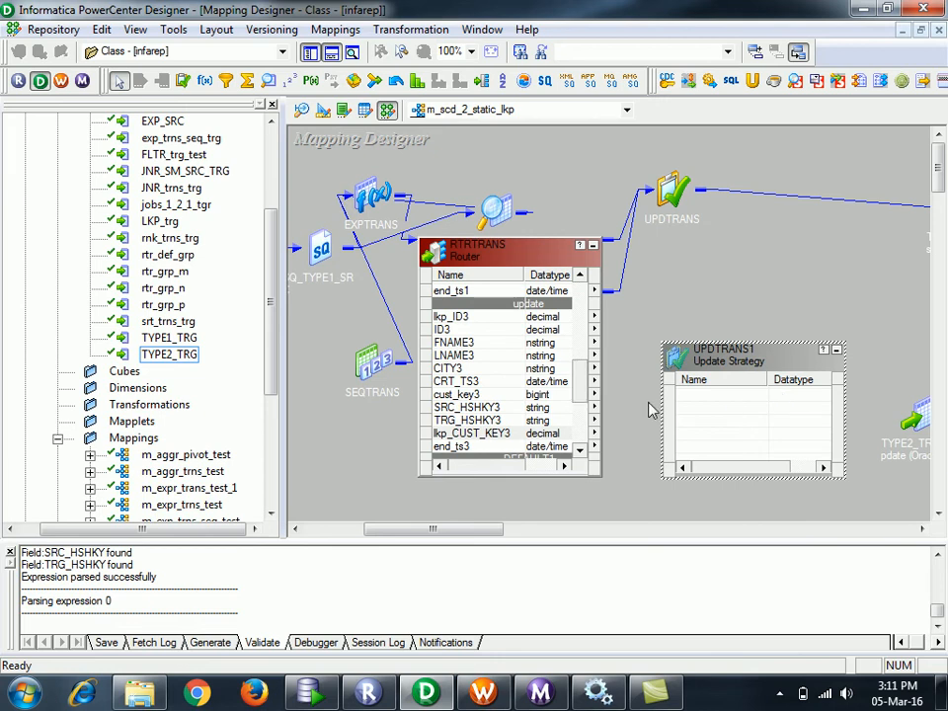
drag(435, 447, 696, 405)
drag(464, 383, 719, 421)
drag(487, 539, 549, 546)
- Expand TYPE2_TRG_update, move it higher and enlarge it so every column shows
double_click(677, 419)
drag(714, 407, 717, 307)
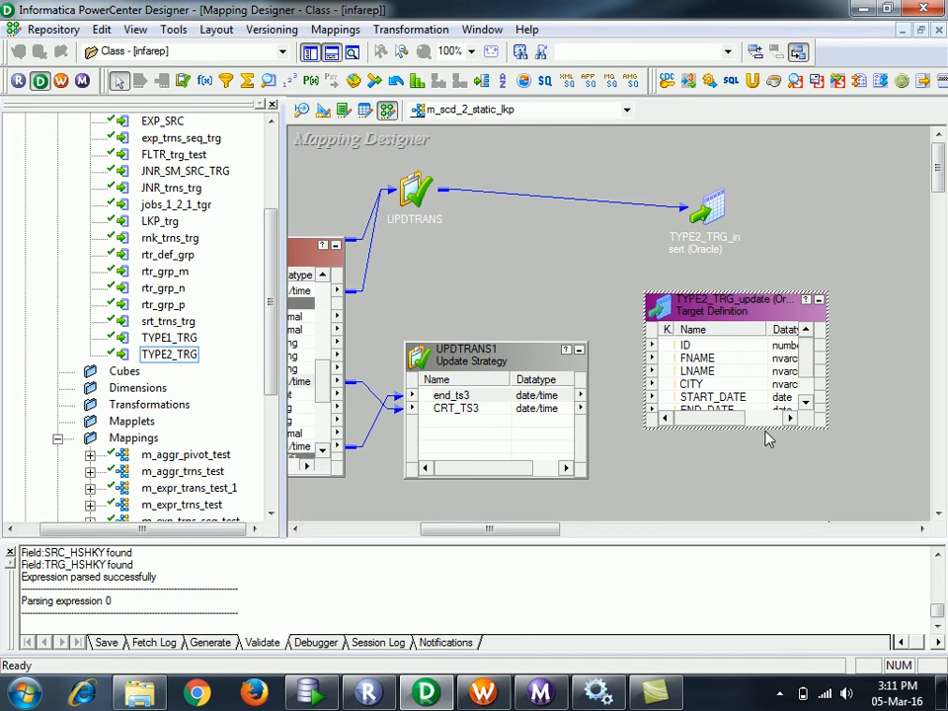
drag(764, 428, 766, 521)
- Try linking end_ts3 and CRT_TS3 from UPDTRANS1 to the target's START_DATE and END_DATE
drag(450, 395, 736, 415)
click(474, 408)
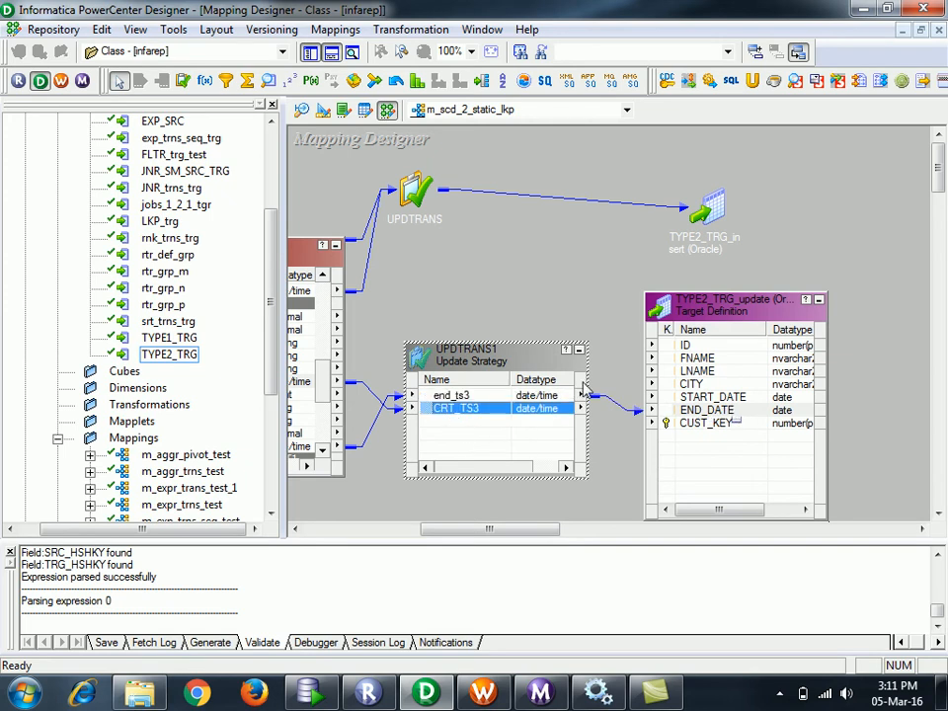
click(610, 399)
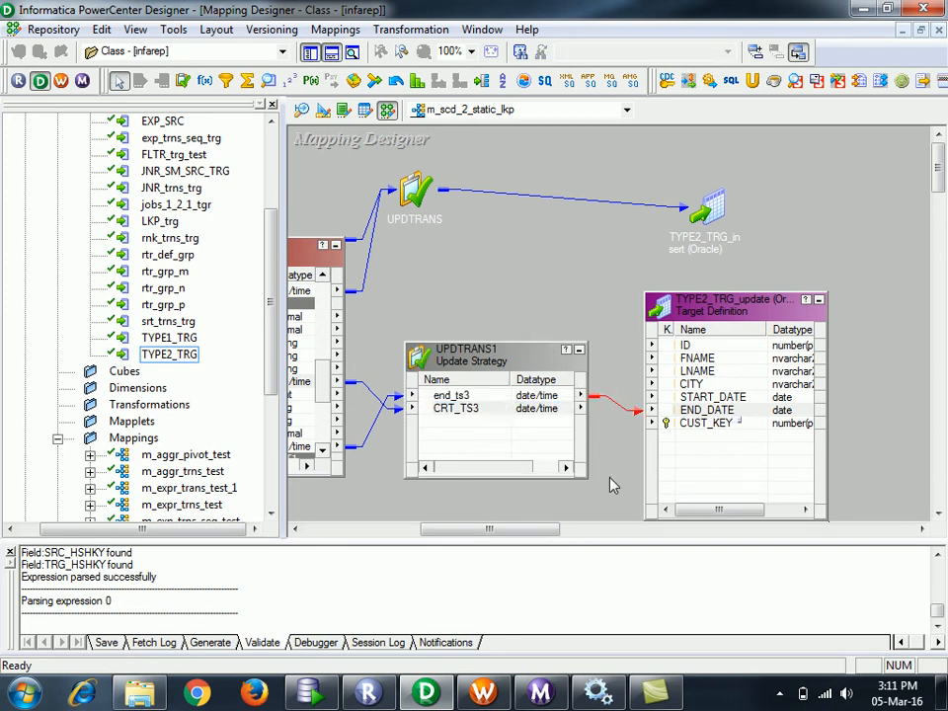
click(431, 410)
drag(430, 413, 716, 409)
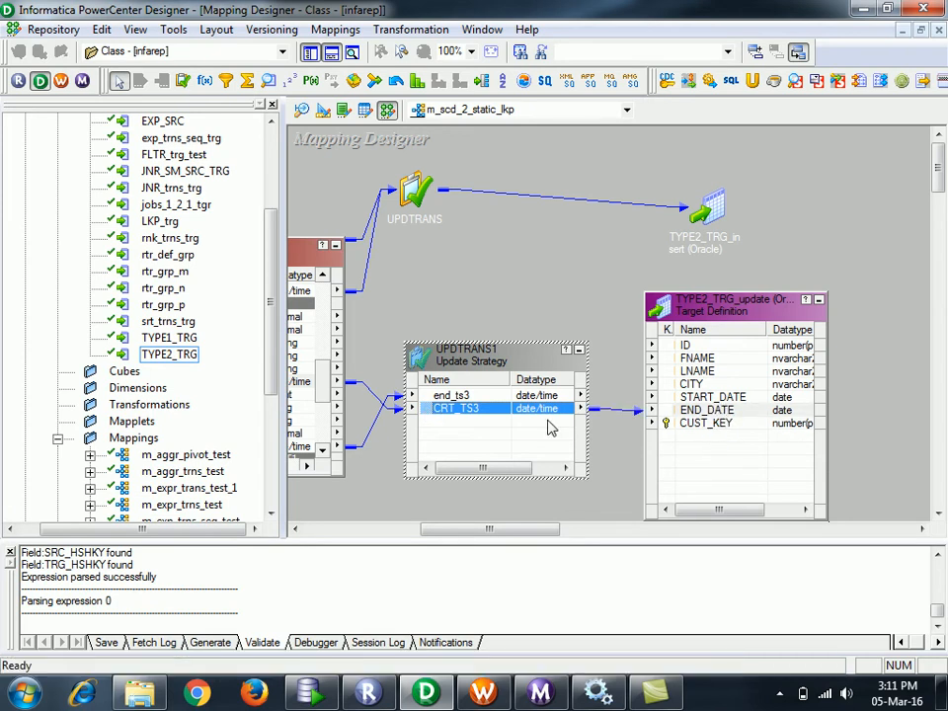
click(475, 396)
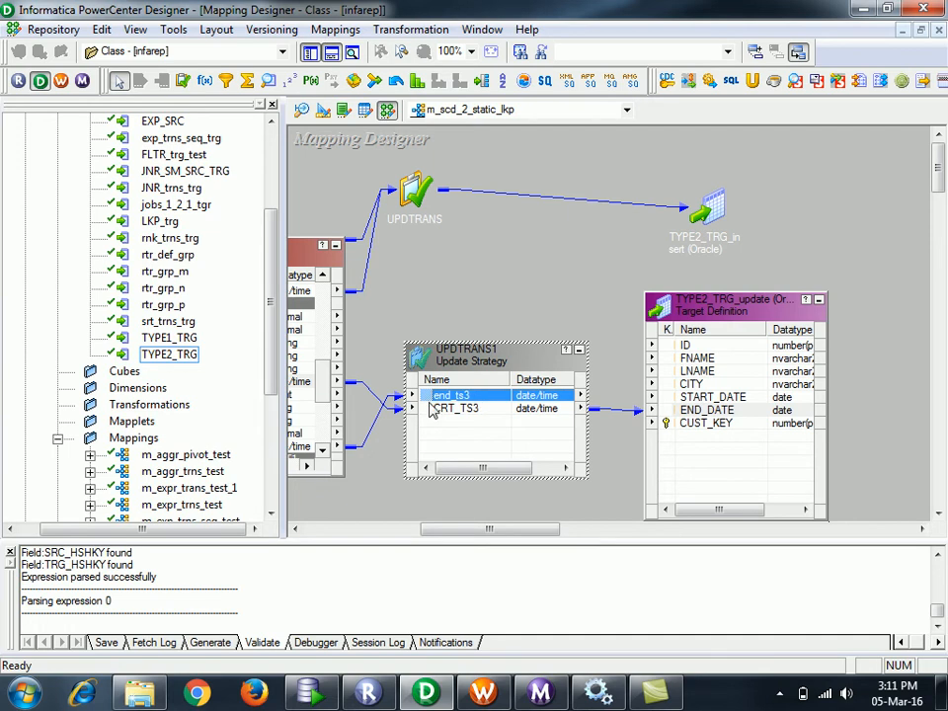
drag(424, 399, 739, 404)
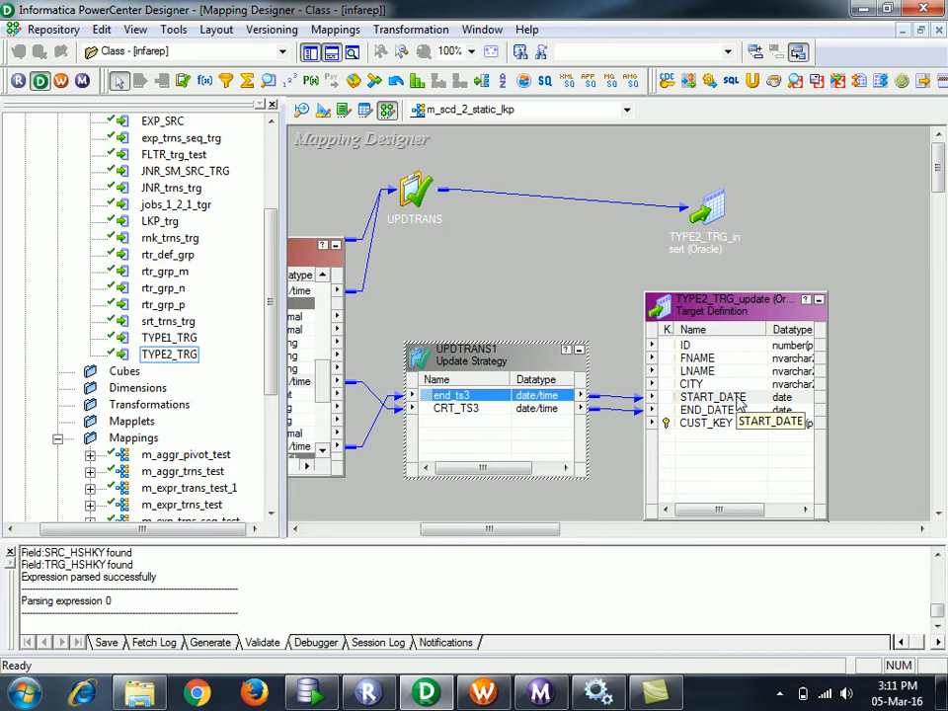
- Move UPDTRANS1 aside and delete its trial links to START_DATE and END_DATE
drag(505, 363, 463, 347)
click(590, 465)
key(Delete)
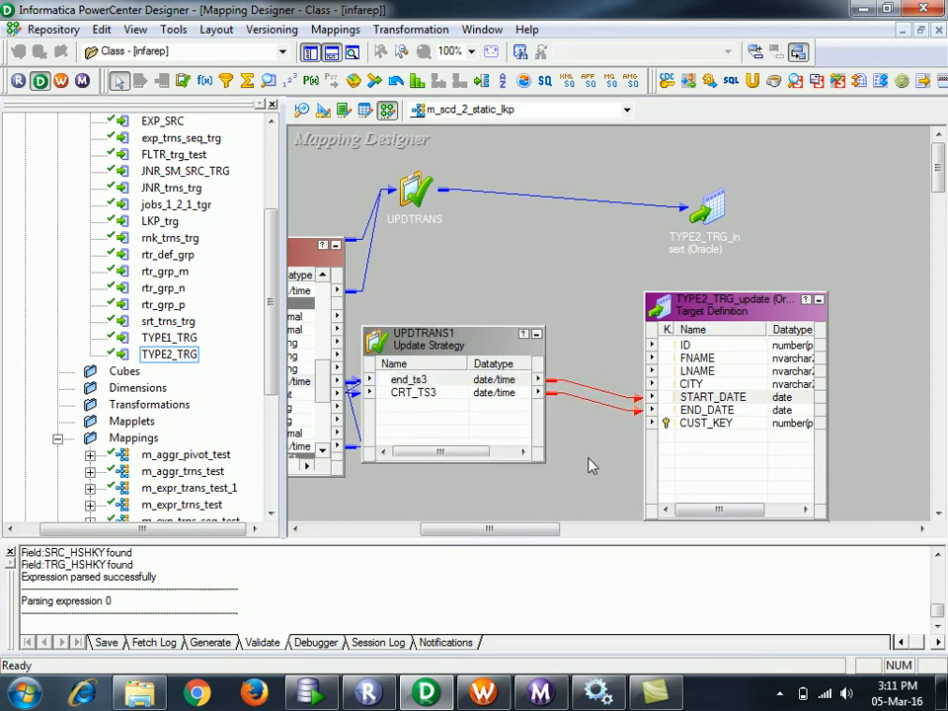
click(422, 383)
- Empty UPDTRANS1's ports, then pass lkp_CUST_KEY3 and CRT_TS3 from the router into it
double_click(421, 385)
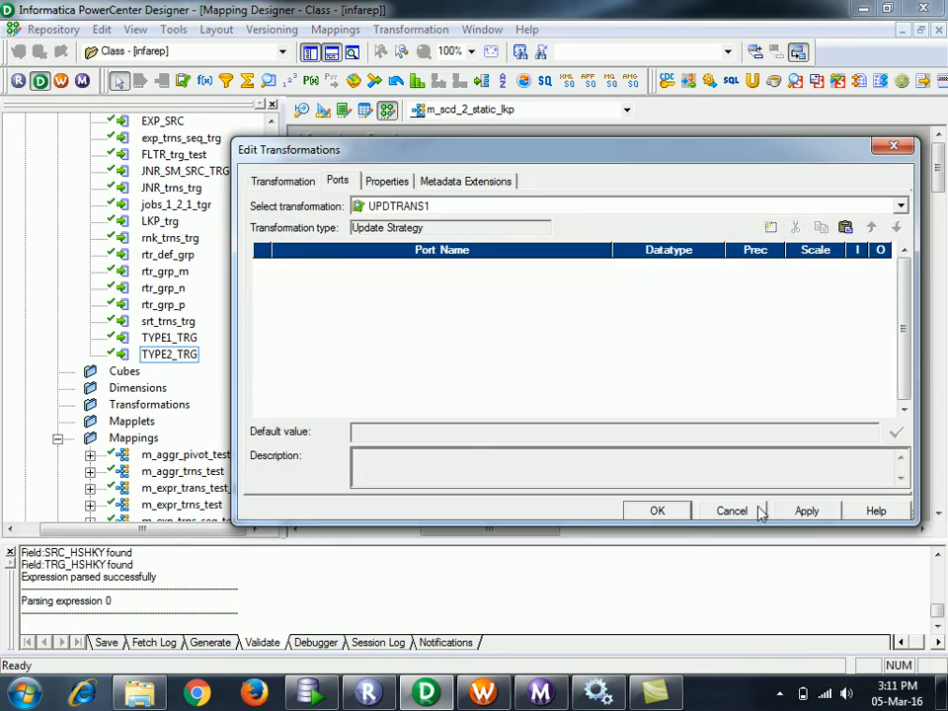
click(658, 510)
drag(561, 529, 444, 532)
drag(416, 434, 653, 392)
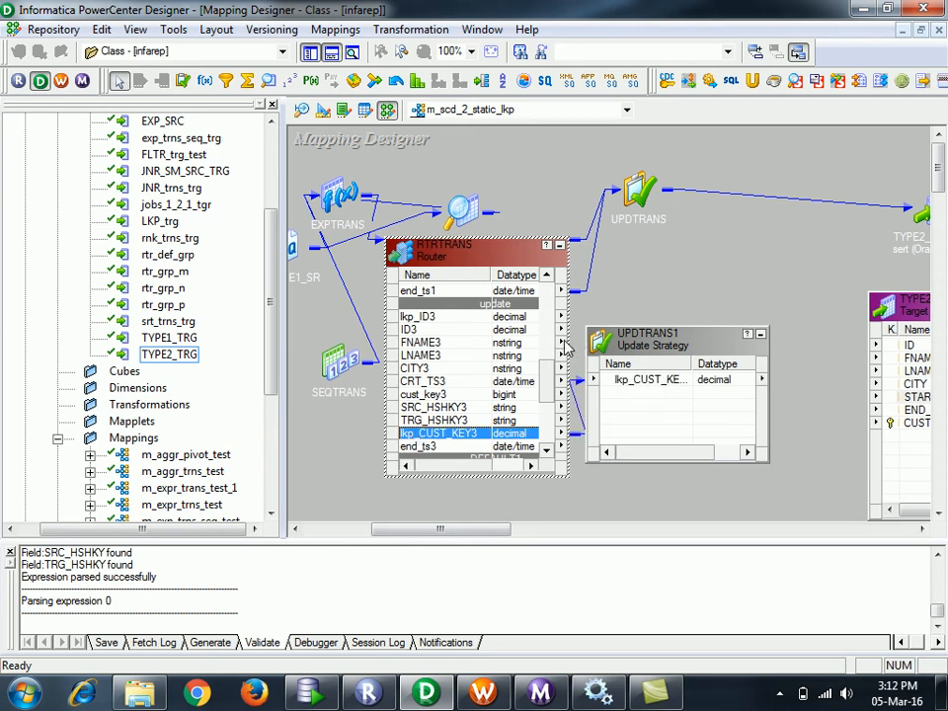
drag(450, 381, 651, 427)
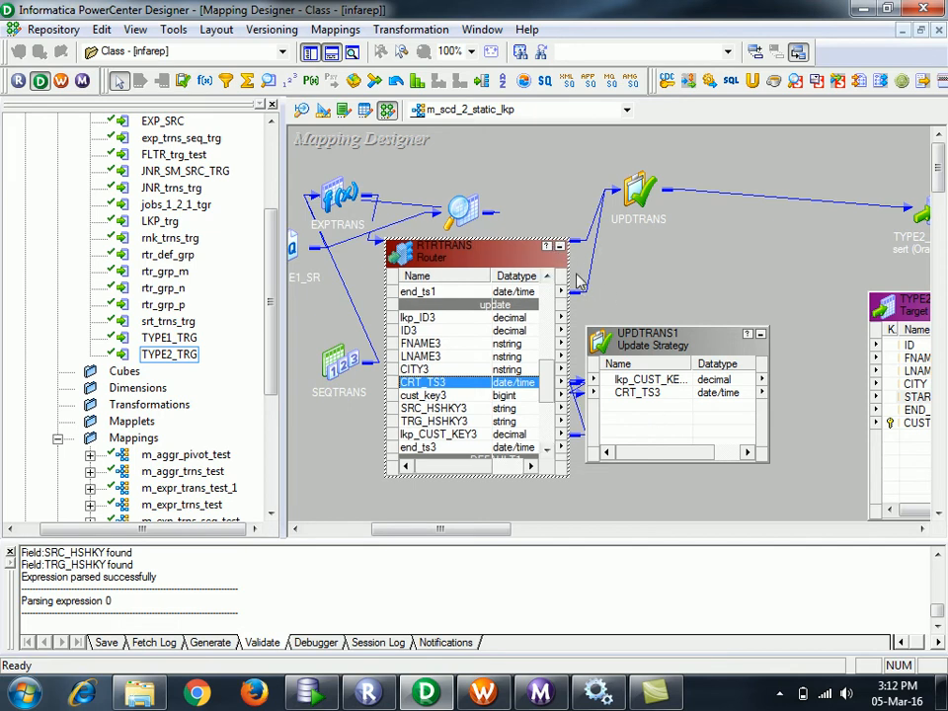
- Link the lookup customer key to CUST_KEY and CRT_TS3 to END_DATE on TYPE2_TRG_update
click(560, 248)
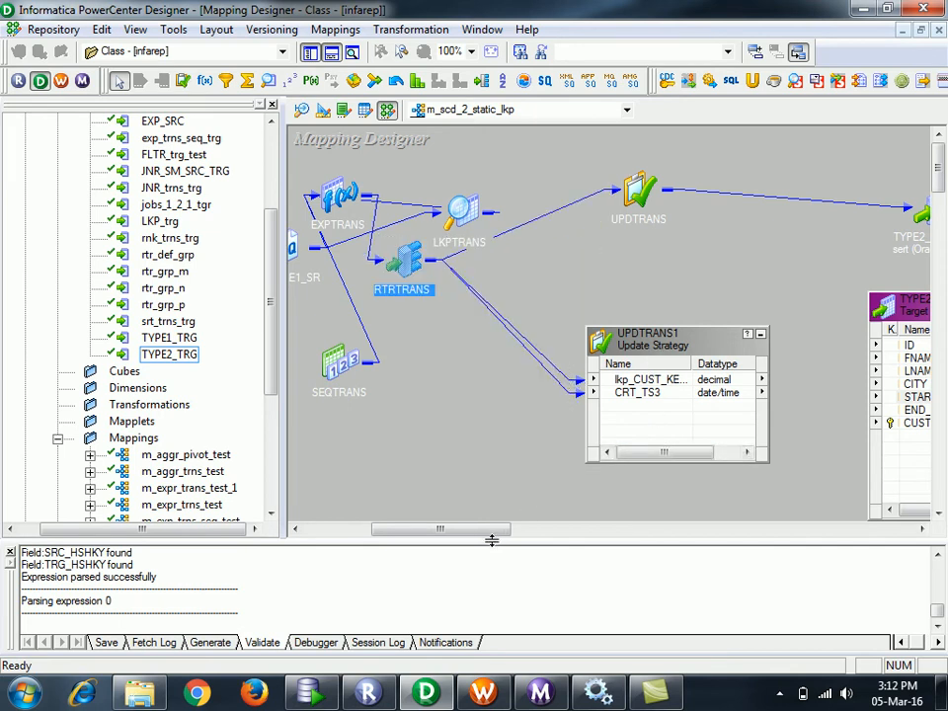
drag(490, 530, 535, 537)
click(435, 383)
drag(423, 385, 739, 441)
click(419, 395)
drag(415, 398, 735, 420)
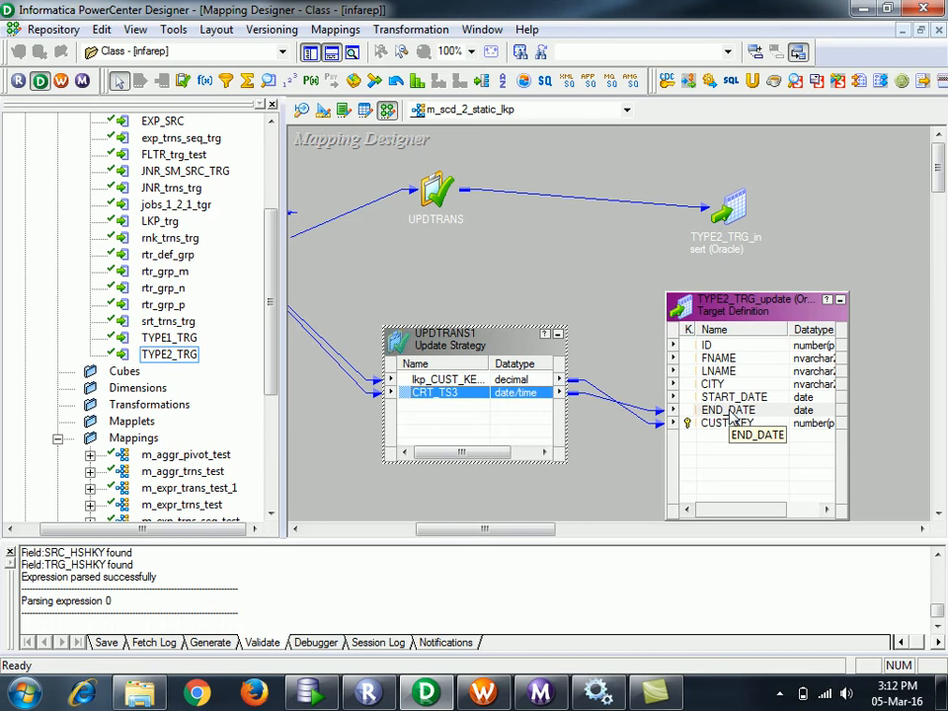
click(620, 309)
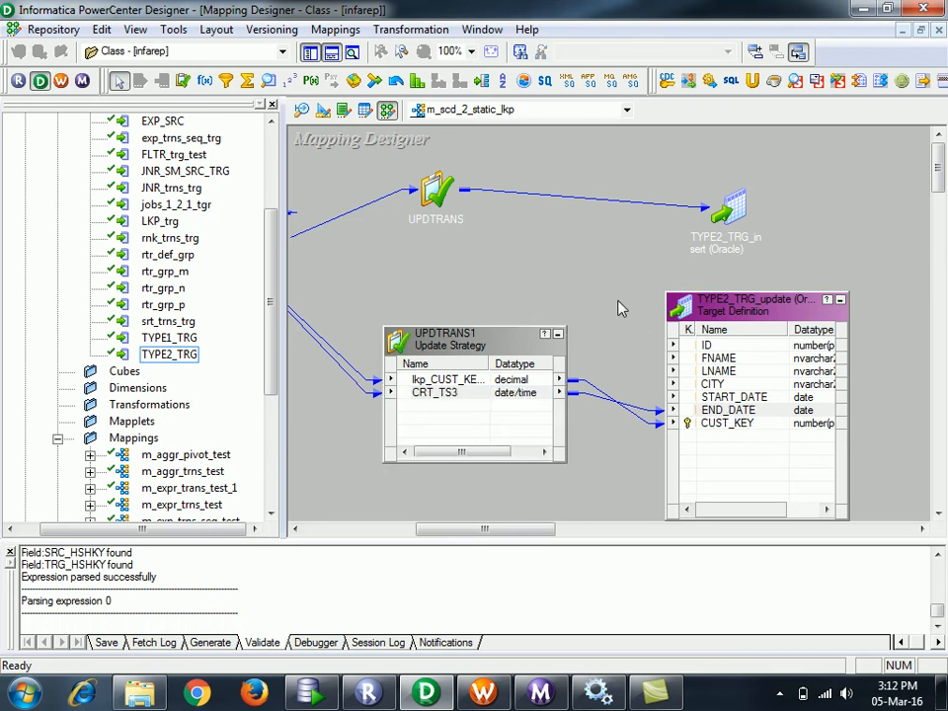
- Save the mapping, arrange all objects as icons, and check EXPTRANS's ports
key(ctrl+s)
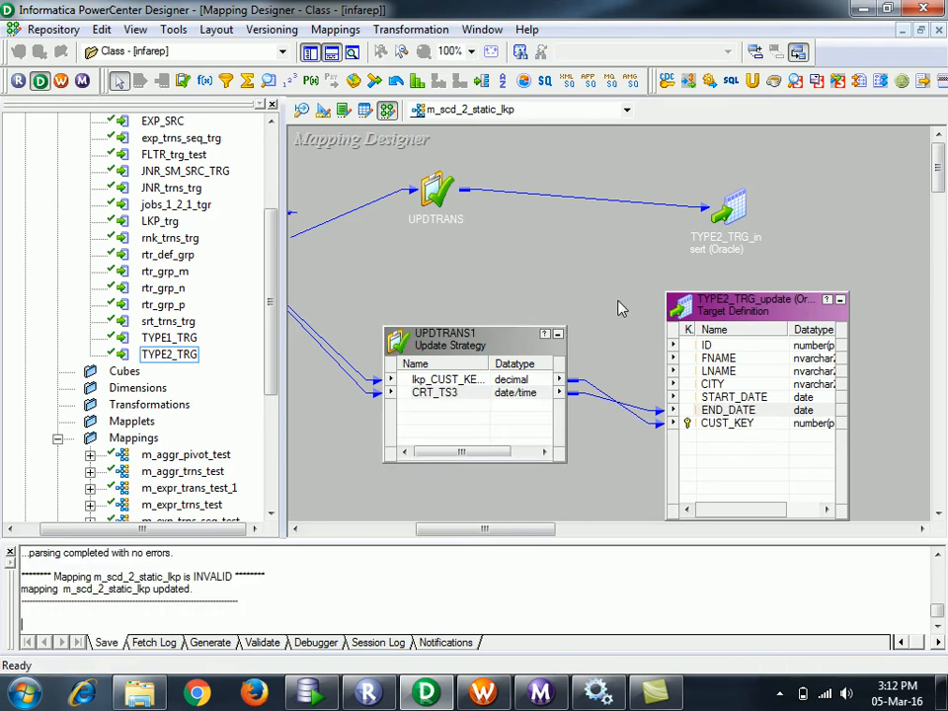
right_click(620, 188)
click(679, 299)
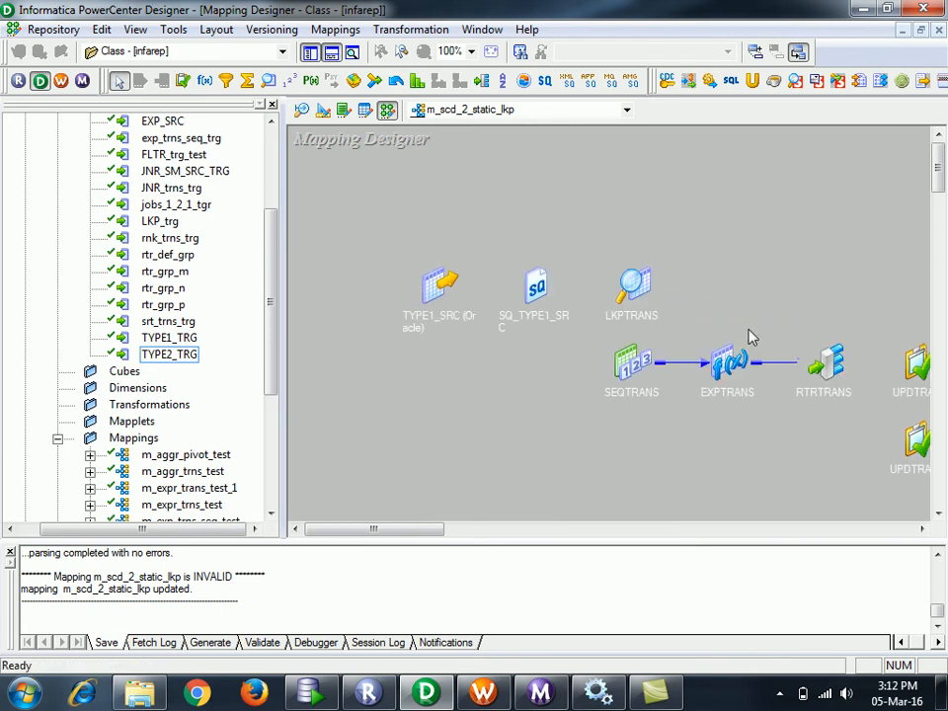
drag(435, 529, 487, 534)
drag(388, 360, 317, 383)
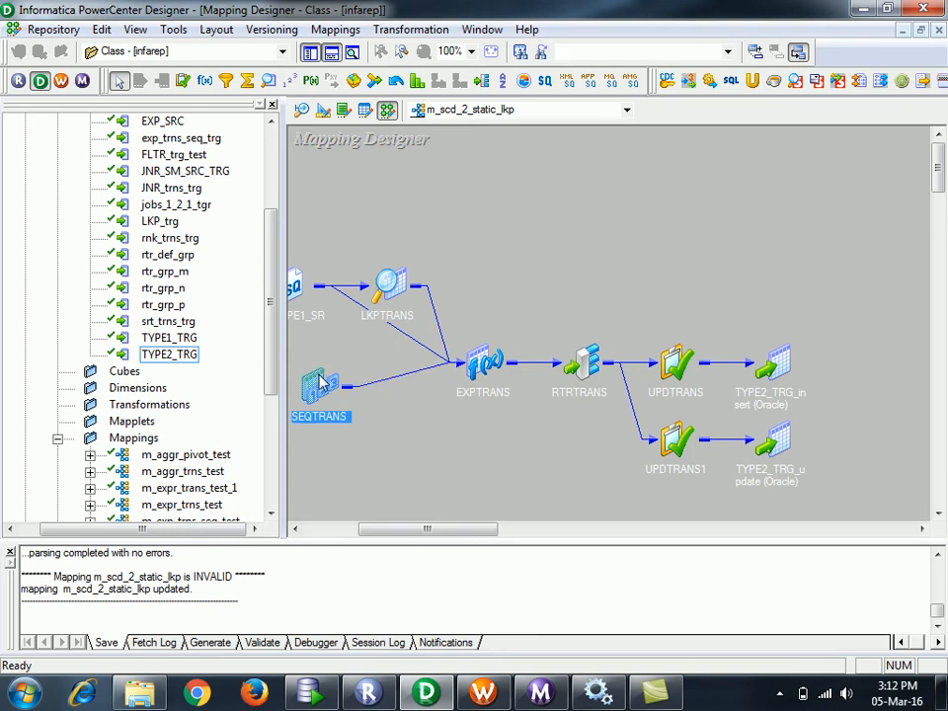
drag(457, 534, 450, 541)
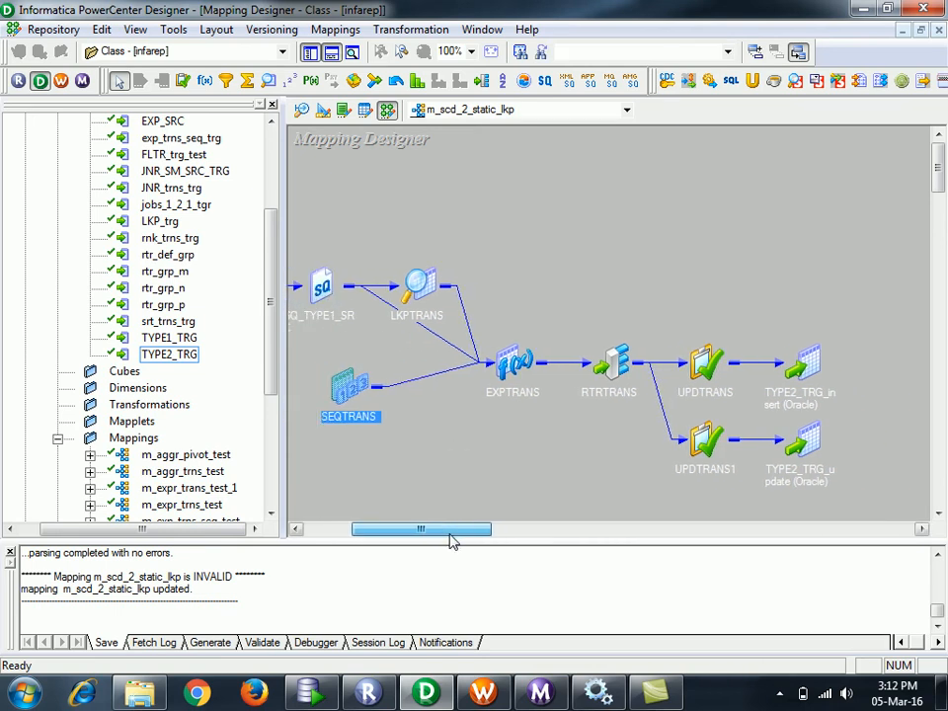
double_click(529, 364)
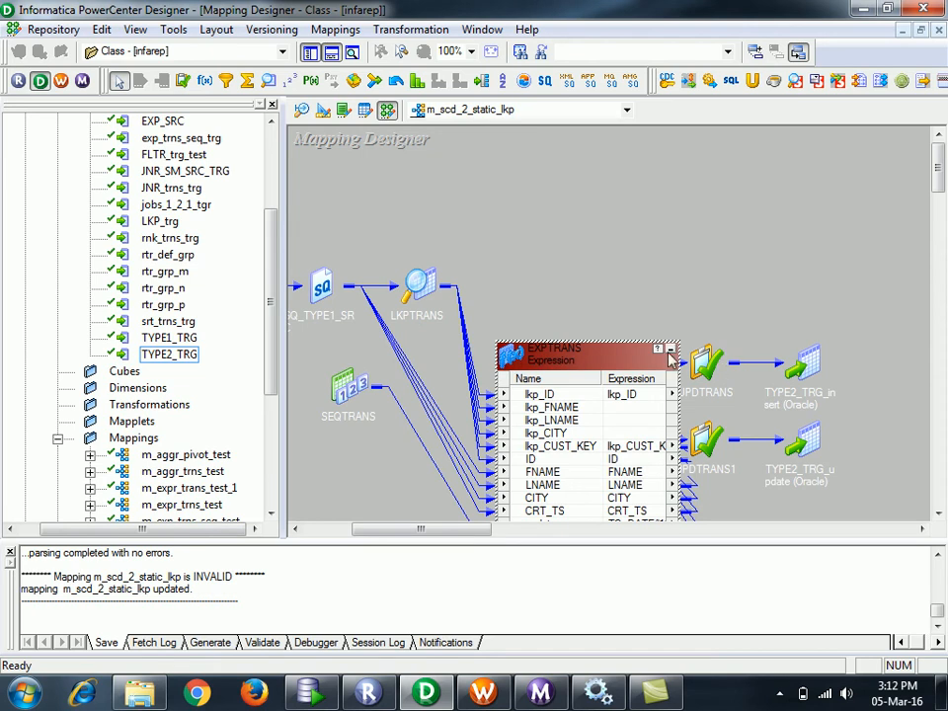
double_click(576, 361)
- Reposition the router, update strategies and targets, then view TYPE1_SRC data in SQL Developer
drag(572, 323, 819, 476)
drag(622, 370, 713, 364)
drag(417, 530, 402, 533)
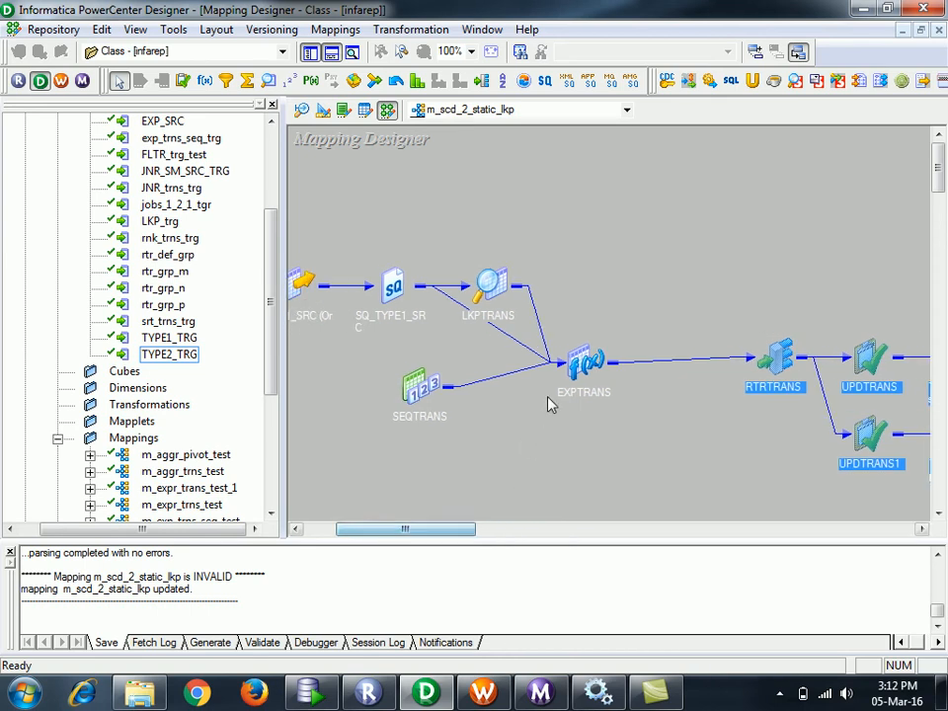
double_click(585, 363)
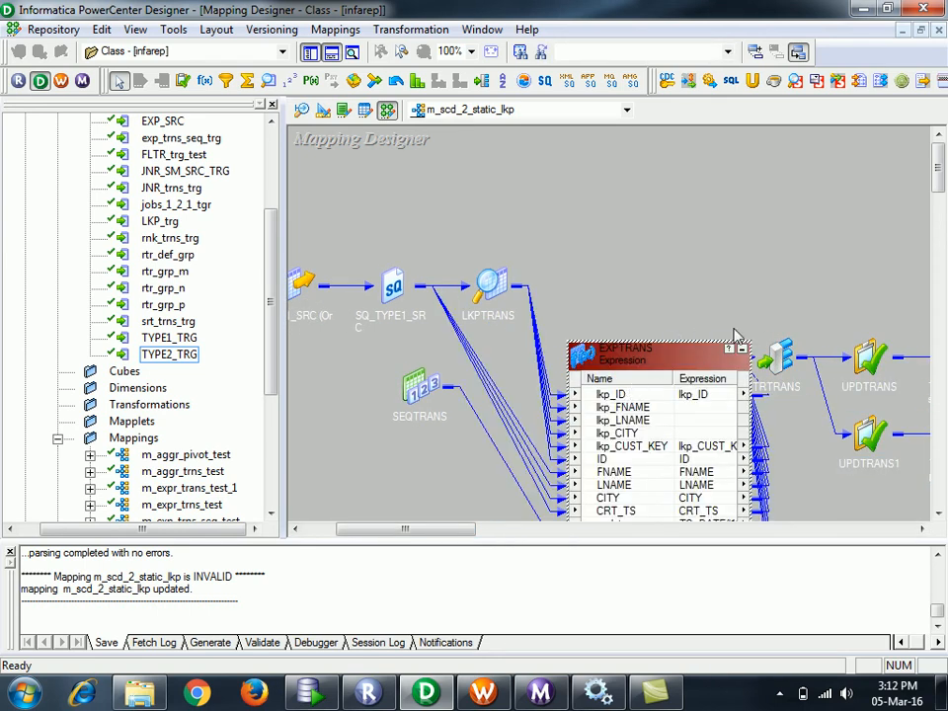
drag(939, 167, 941, 183)
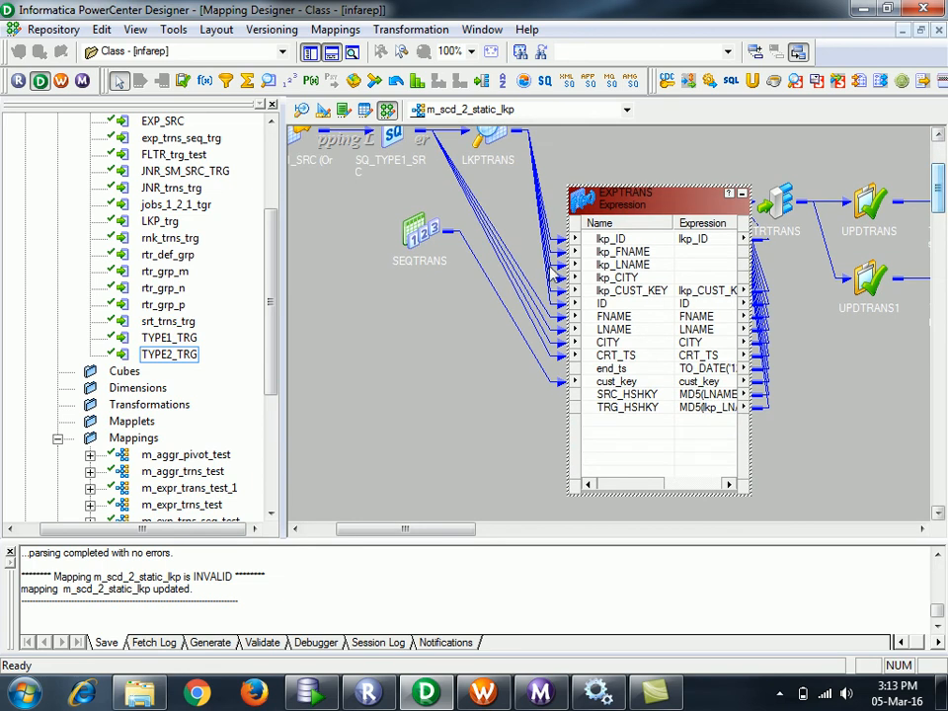
drag(414, 242, 332, 314)
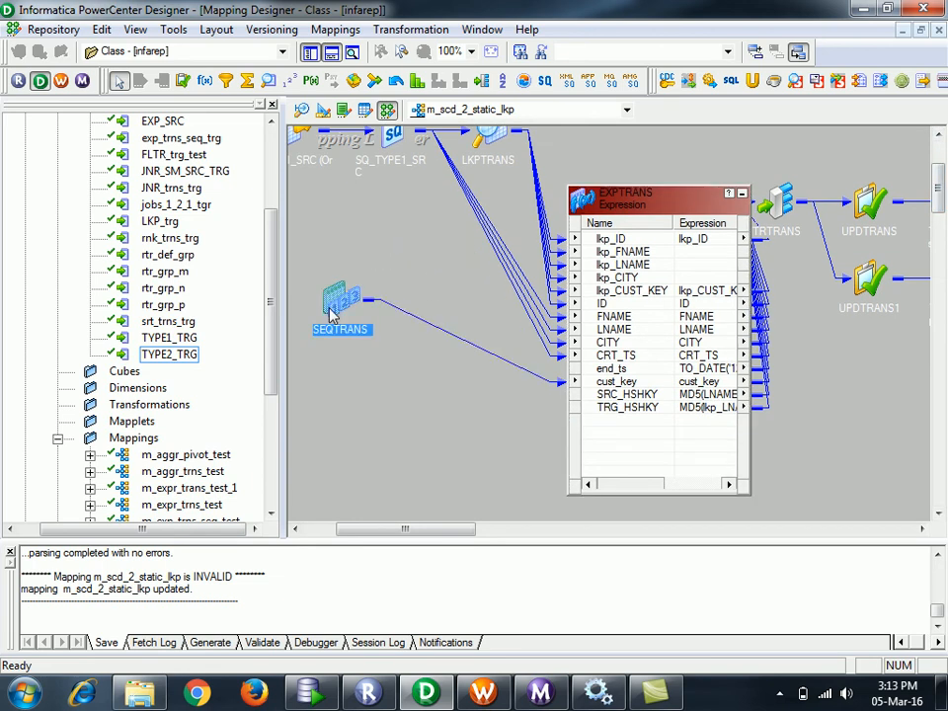
click(459, 316)
click(450, 336)
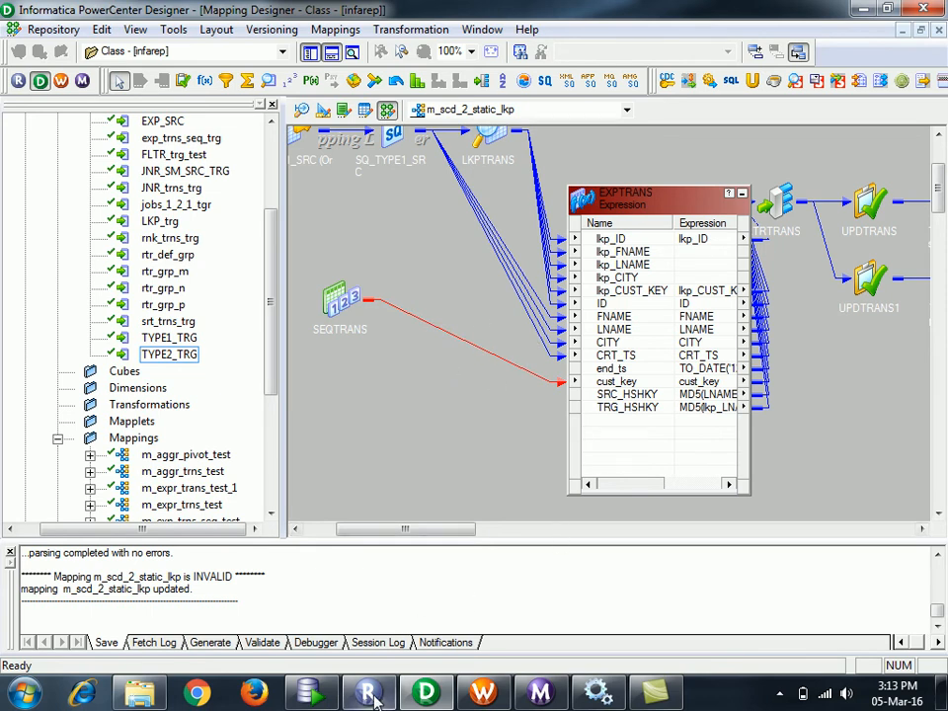
click(309, 693)
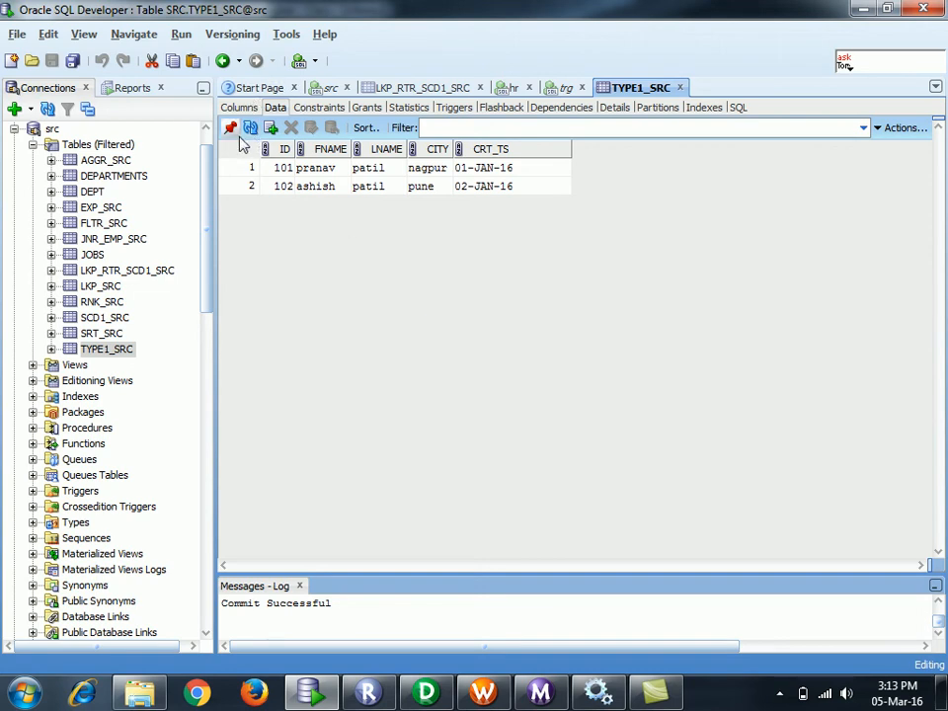
- After checking TYPE1_SRC rows 101 and 102, bring Workflow Manager to the front
click(483, 693)
- Start placing a session in the current folder's workflow, then cancel it
click(443, 306)
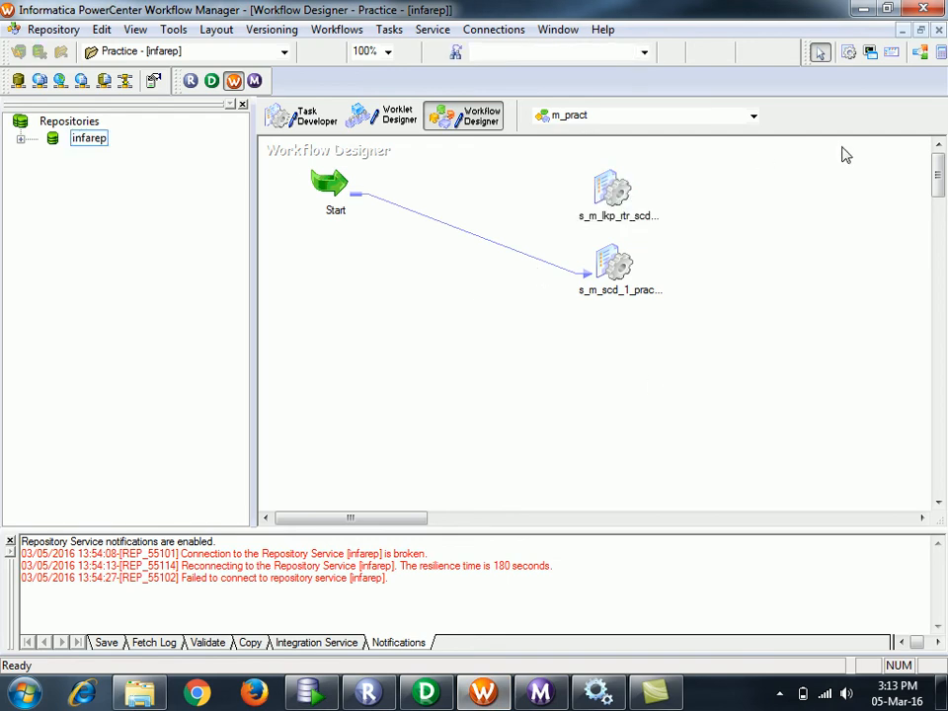
click(848, 52)
click(467, 404)
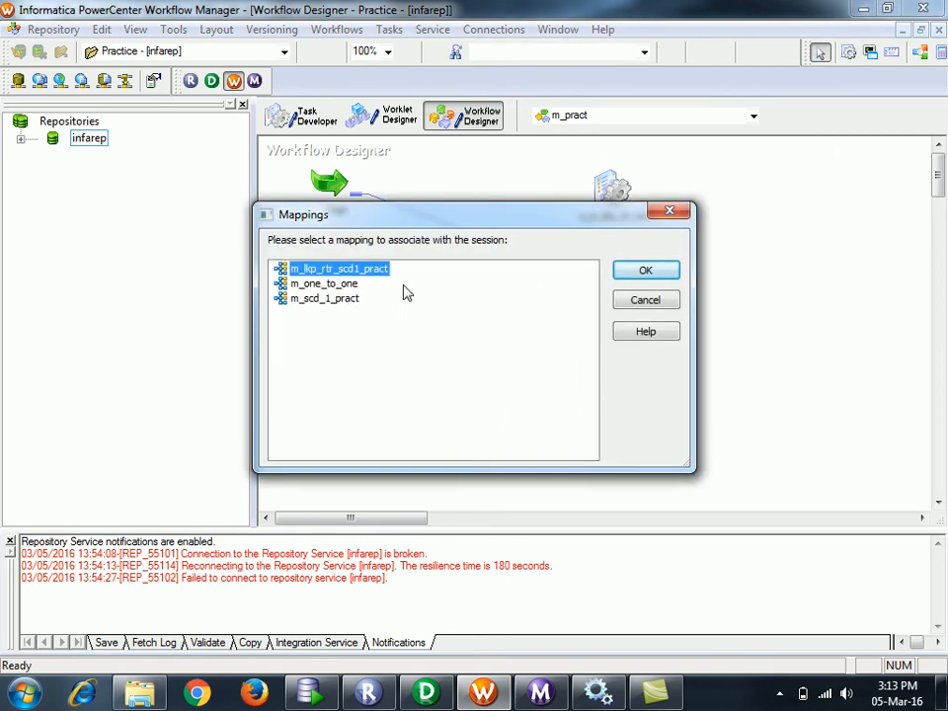
click(659, 301)
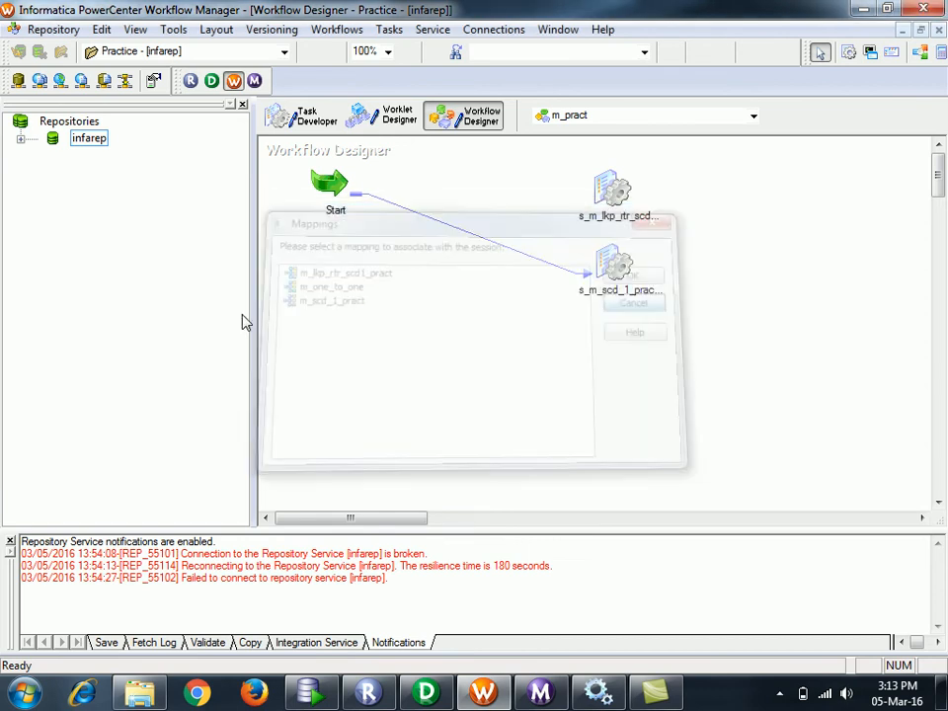
- Open the Class folder and place a new session using m_scd_2_static_lkp
click(21, 140)
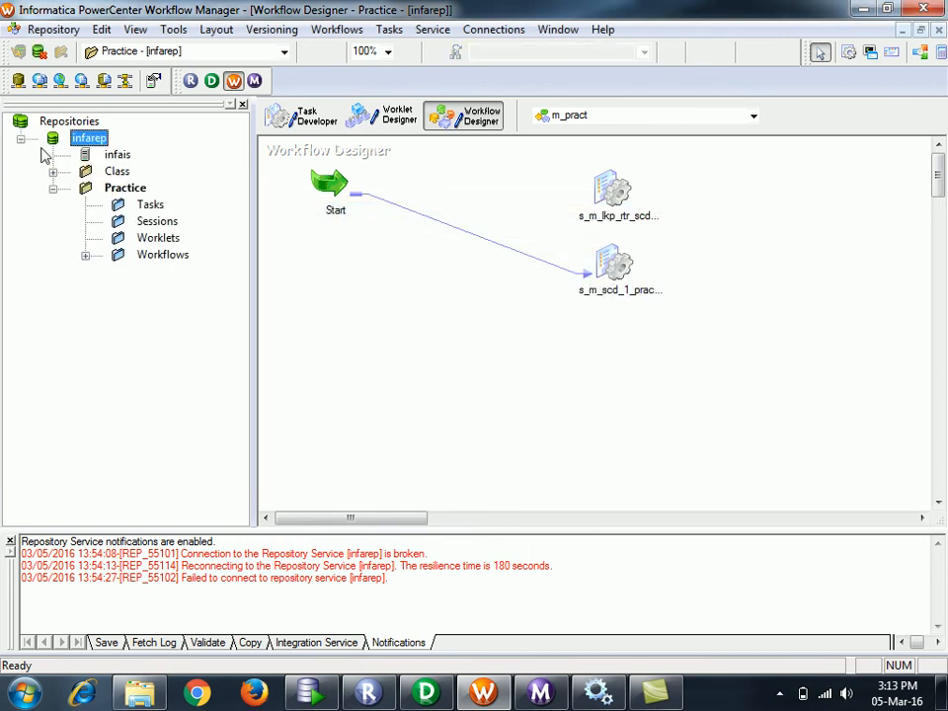
click(118, 172)
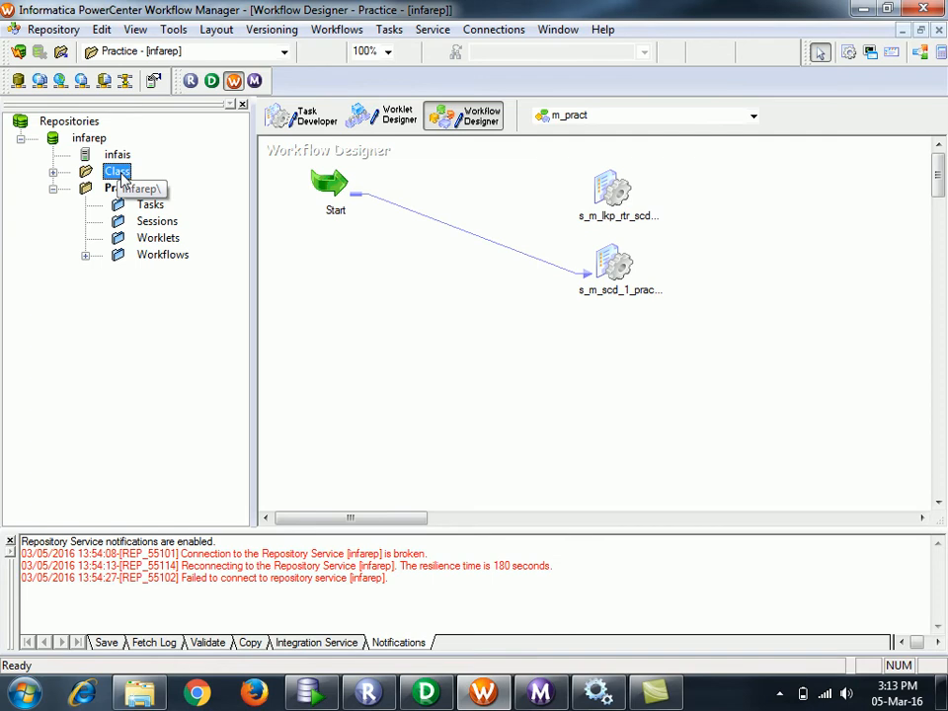
double_click(119, 174)
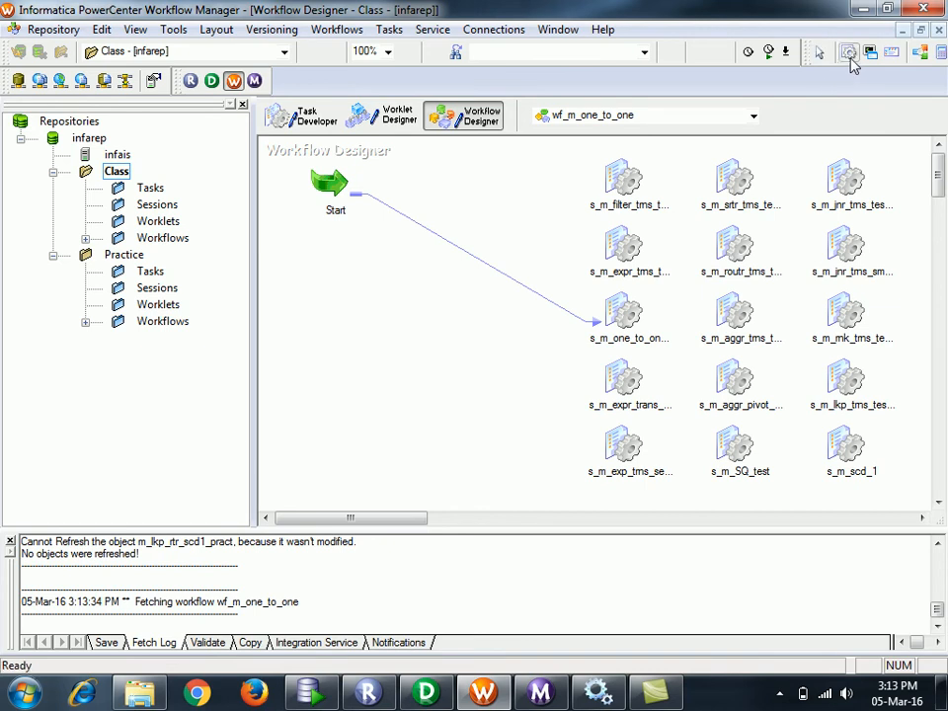
click(368, 359)
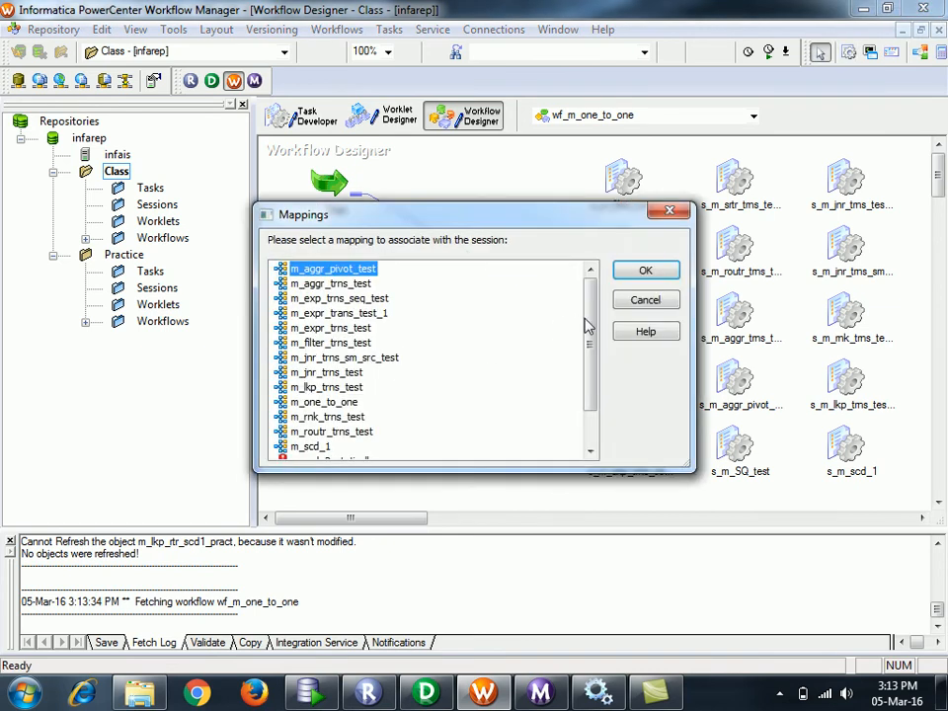
drag(592, 313, 598, 370)
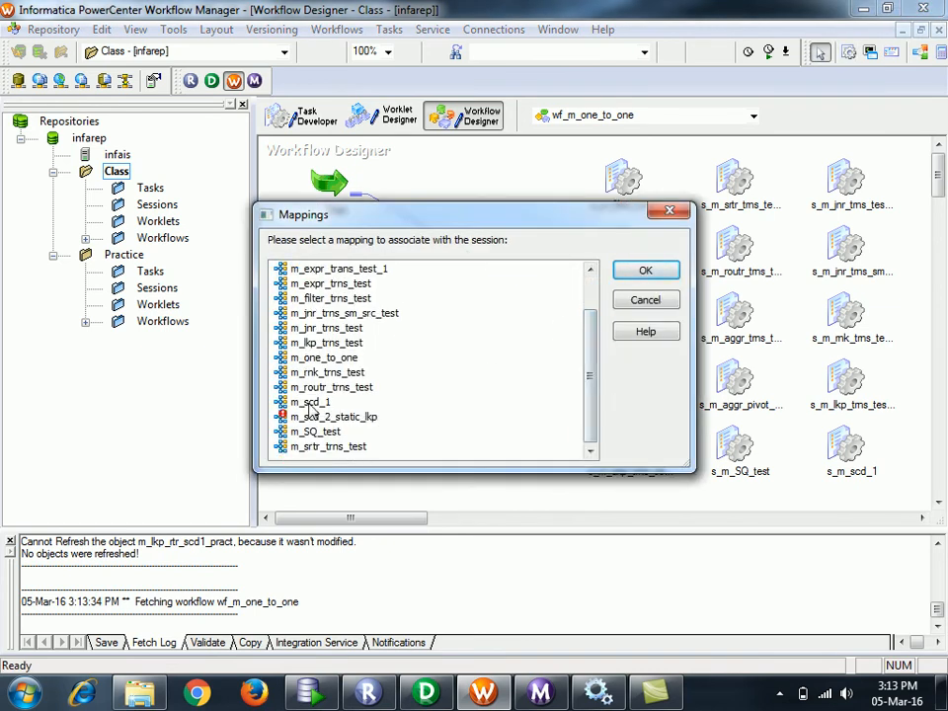
click(347, 417)
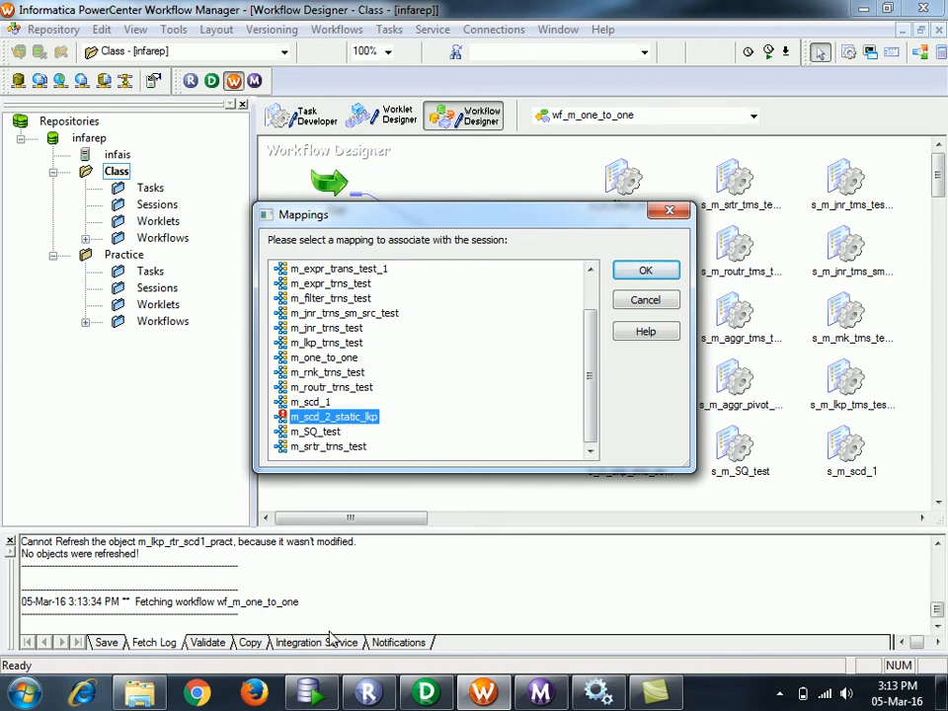
- In Designer, arrange all m_scd_2_static_lkp mapping objects as icons
click(425, 695)
click(413, 303)
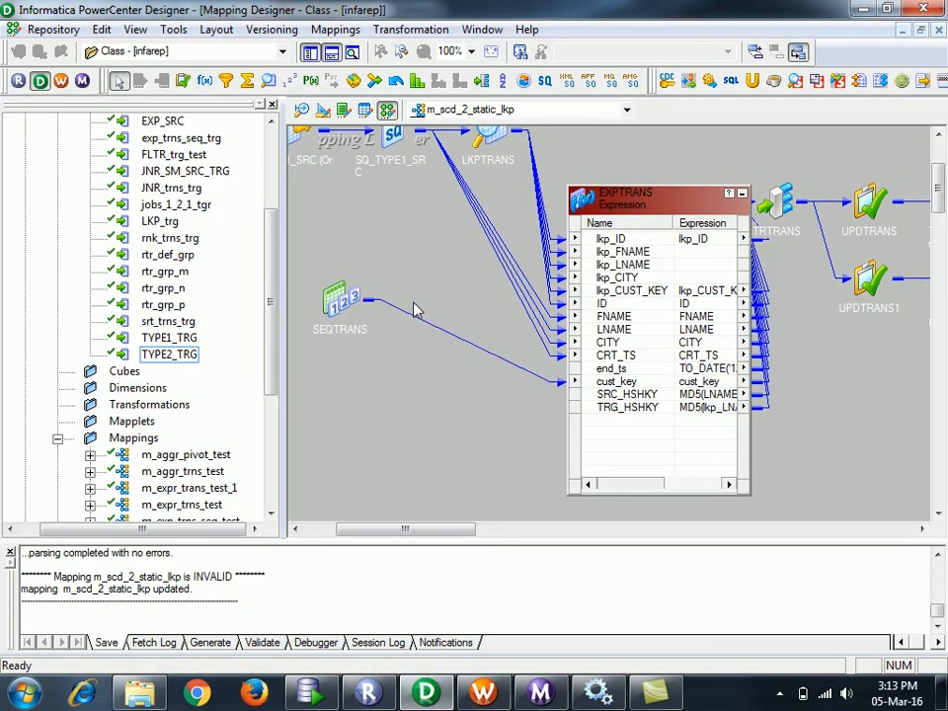
right_click(362, 208)
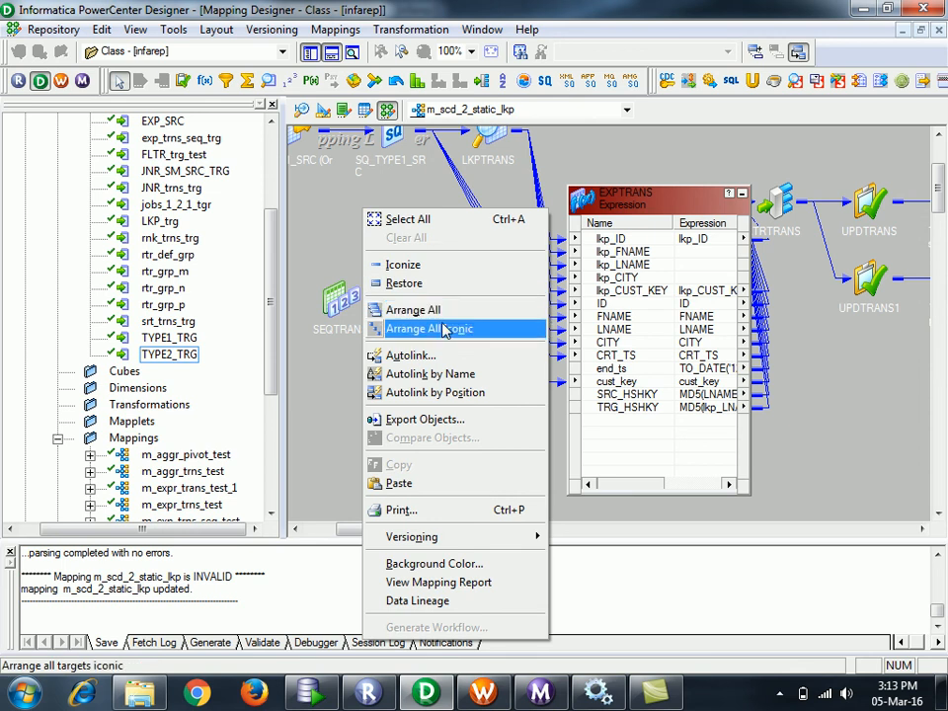
click(443, 331)
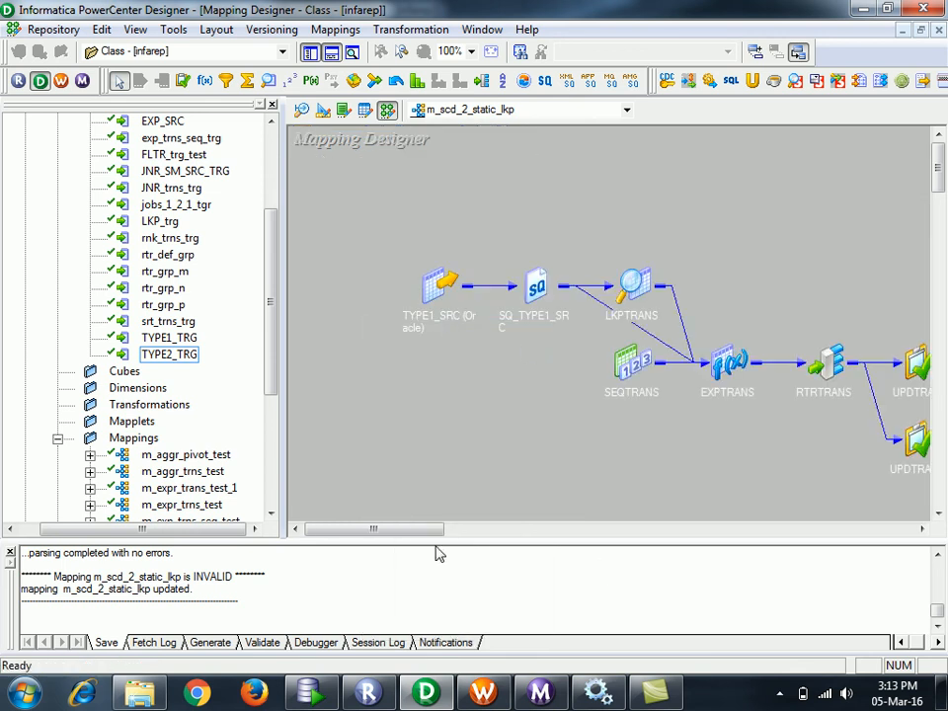
drag(426, 533, 430, 534)
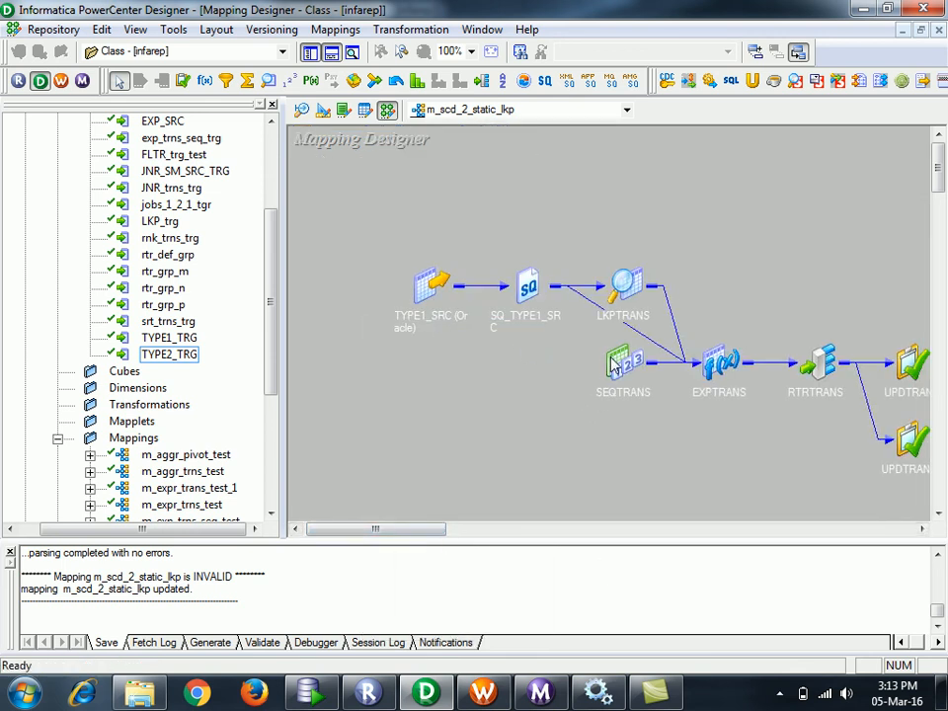
- Open LKPTRANS for editing and review its condition, ports and properties settings
double_click(624, 289)
double_click(649, 289)
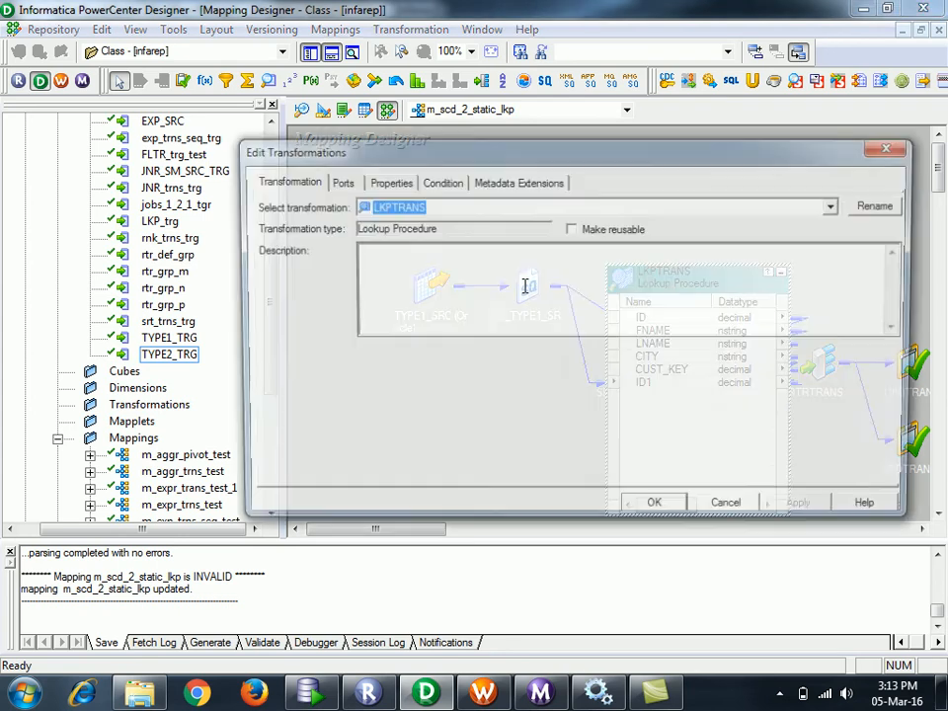
click(448, 184)
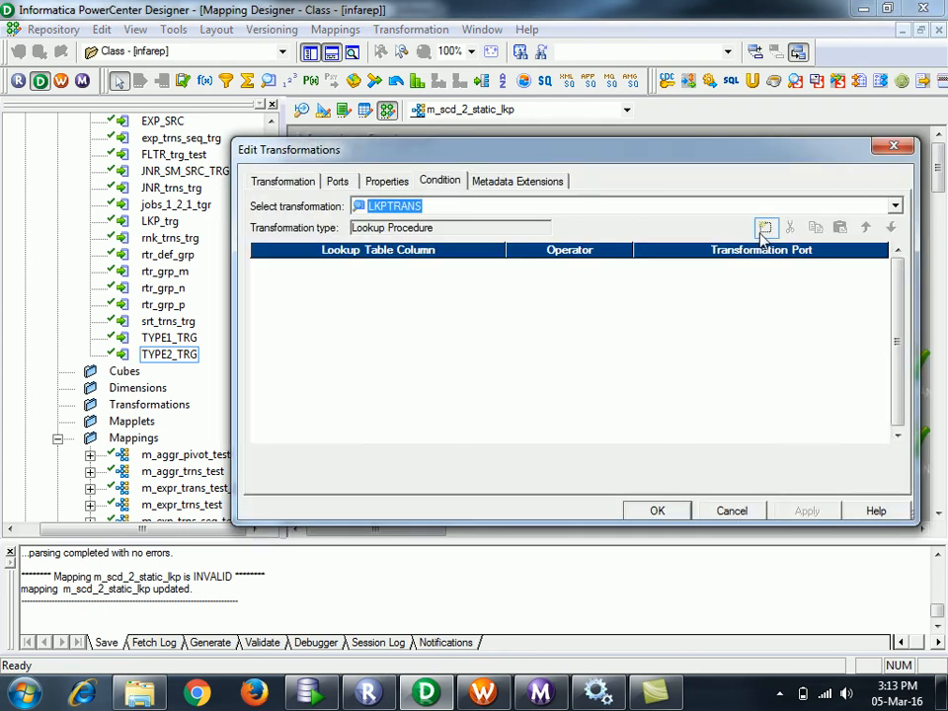
click(764, 227)
click(386, 182)
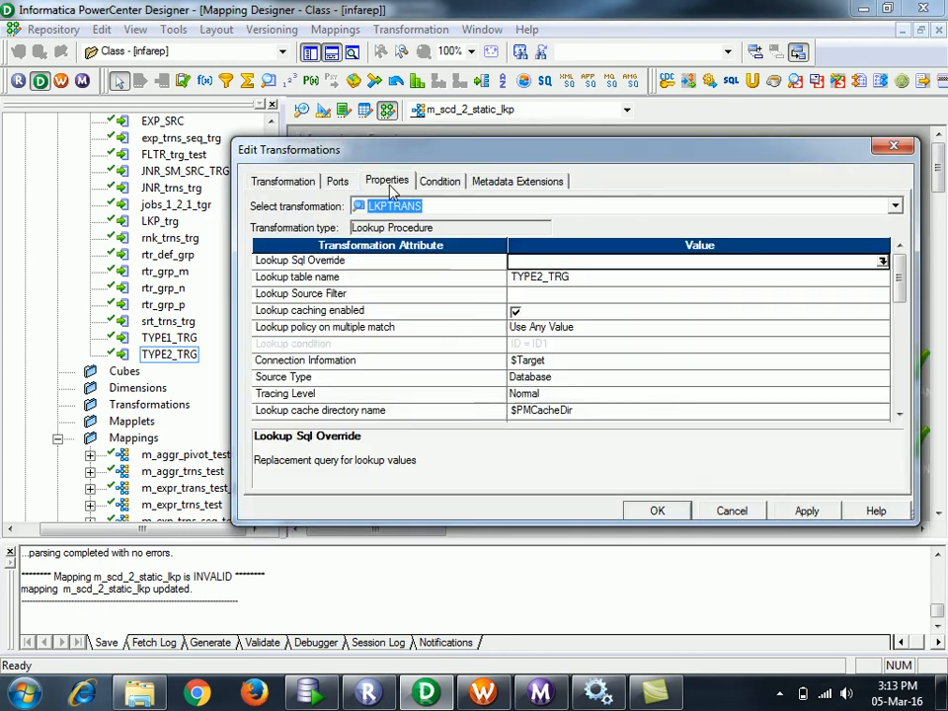
click(338, 181)
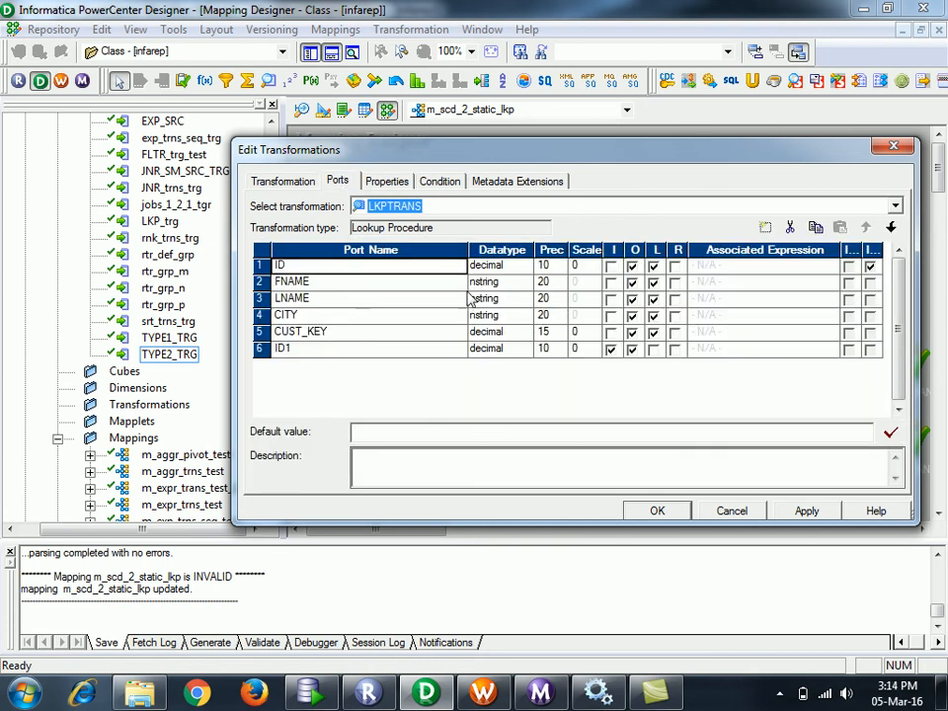
click(387, 182)
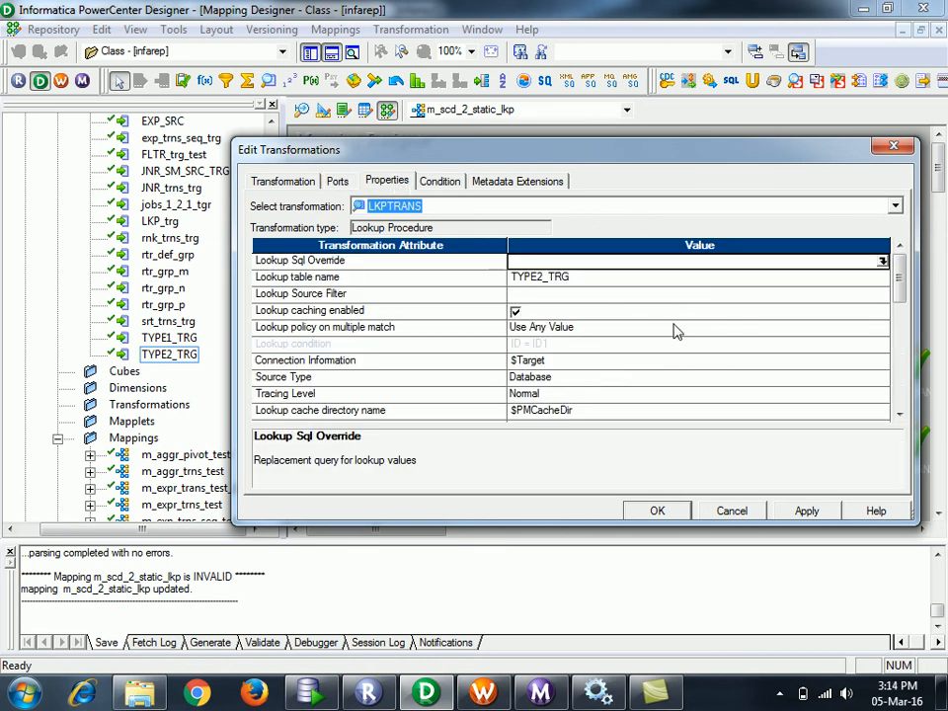
- Set Lookup policy on multiple match to Use Last Value, apply, and return to Workflow Manager
click(678, 332)
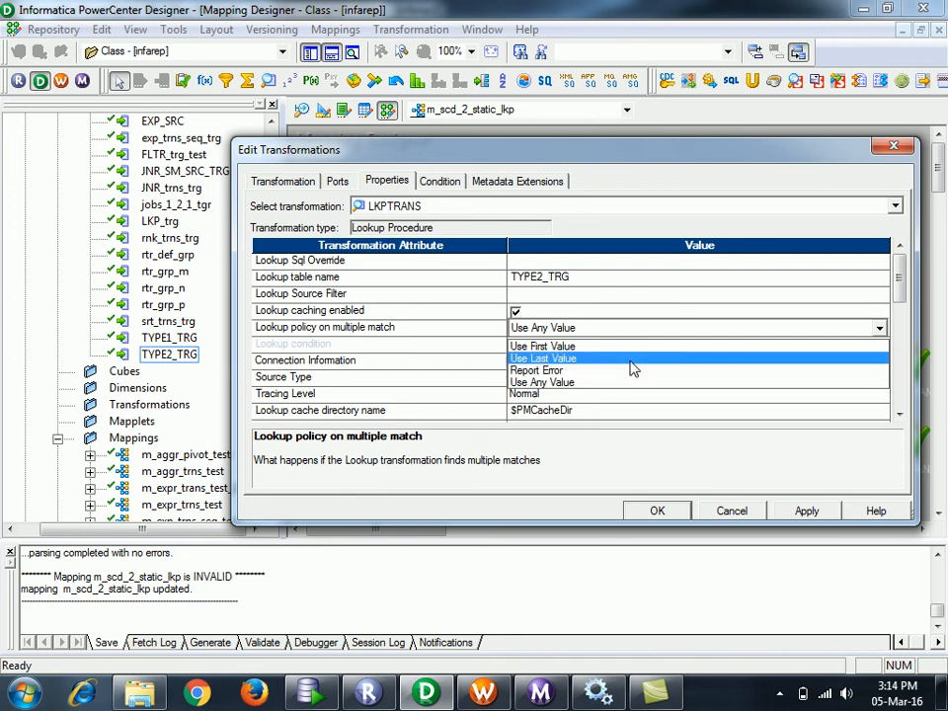
click(630, 361)
click(899, 415)
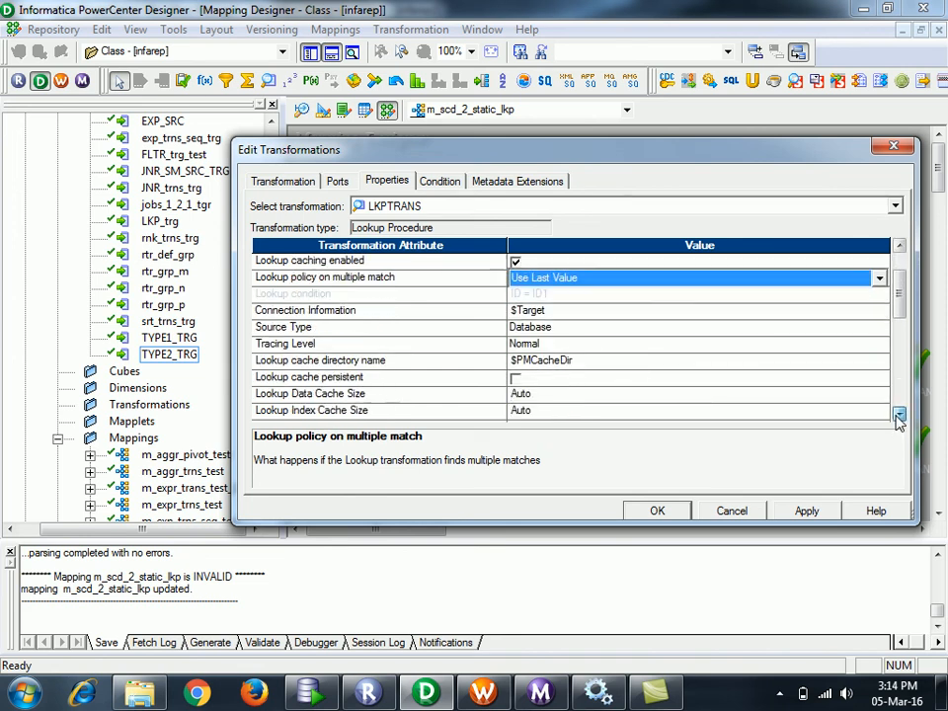
drag(900, 313, 899, 281)
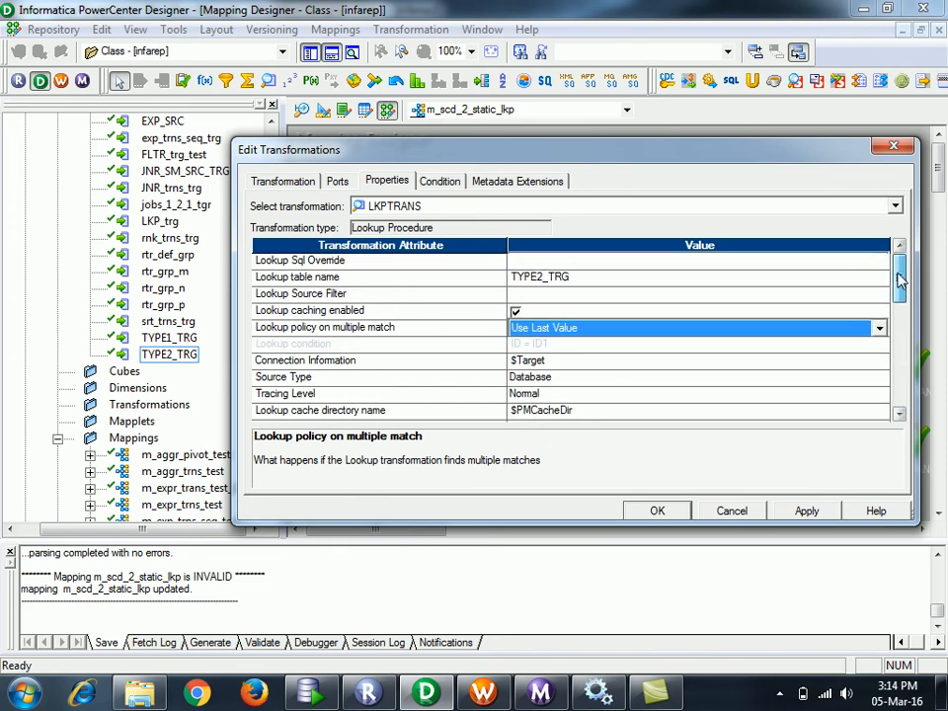
click(807, 511)
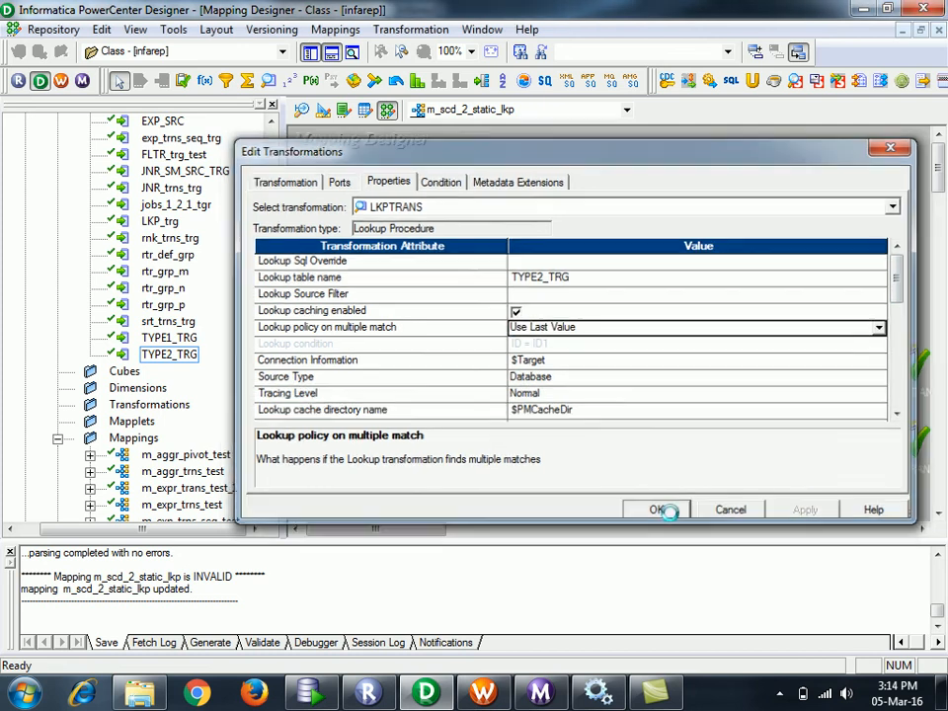
click(657, 509)
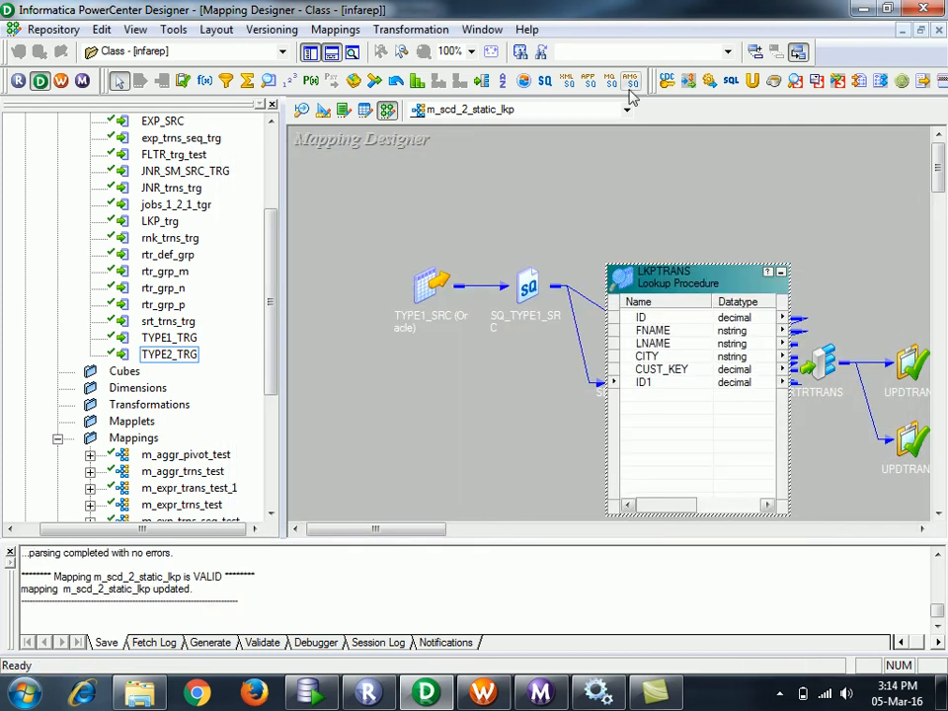
click(781, 278)
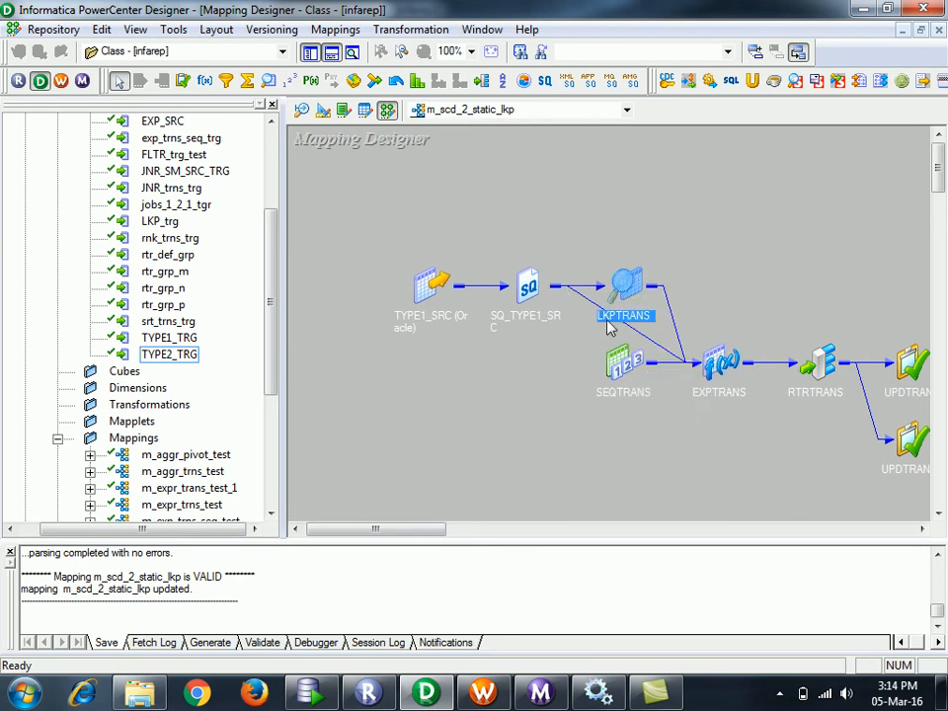
drag(413, 529, 501, 521)
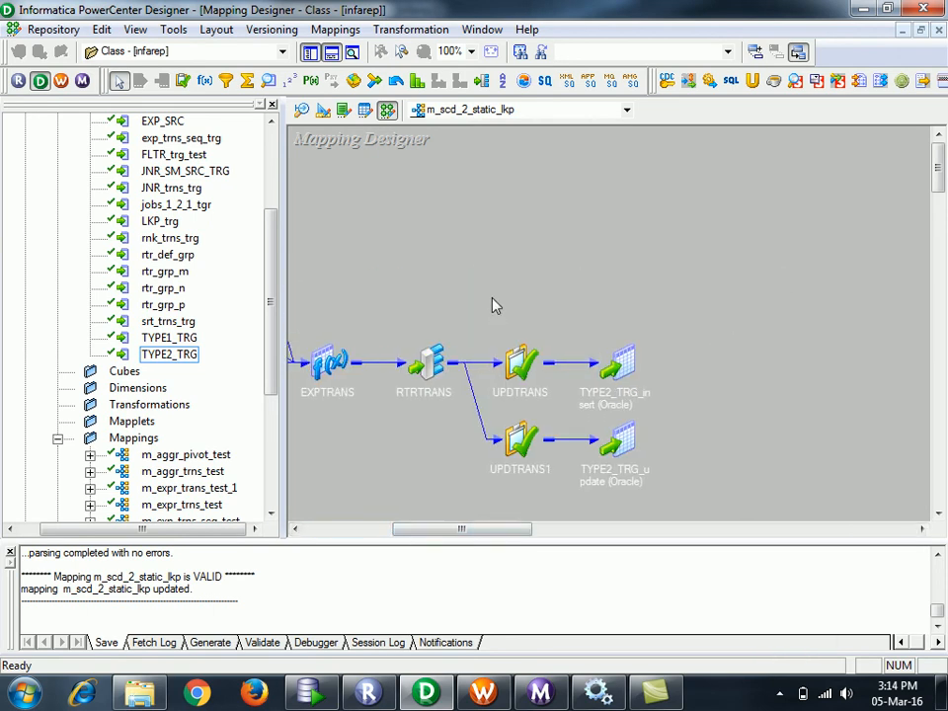
key(alt+Tab)
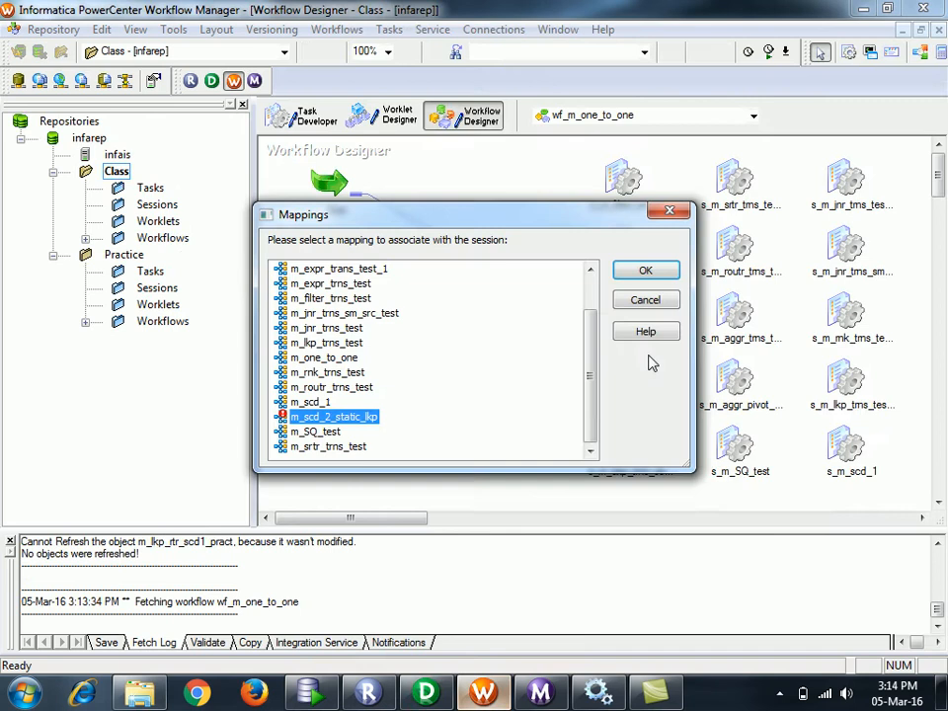
- Re-place the session, highlight m_scd_2_static_lkp, then cancel the mapping chooser
click(642, 300)
click(546, 311)
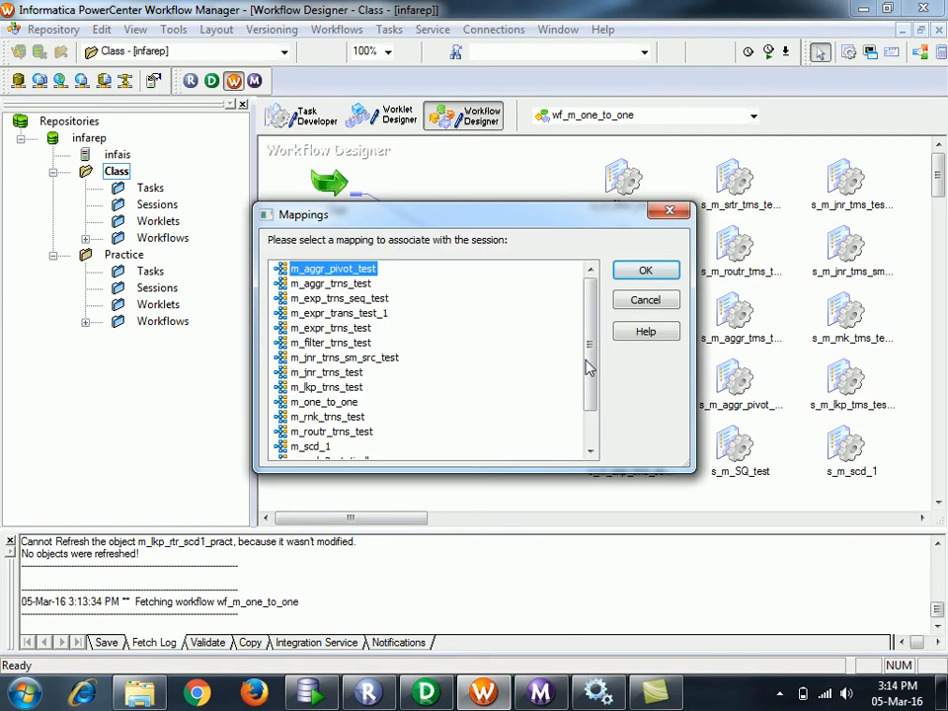
drag(597, 372, 599, 408)
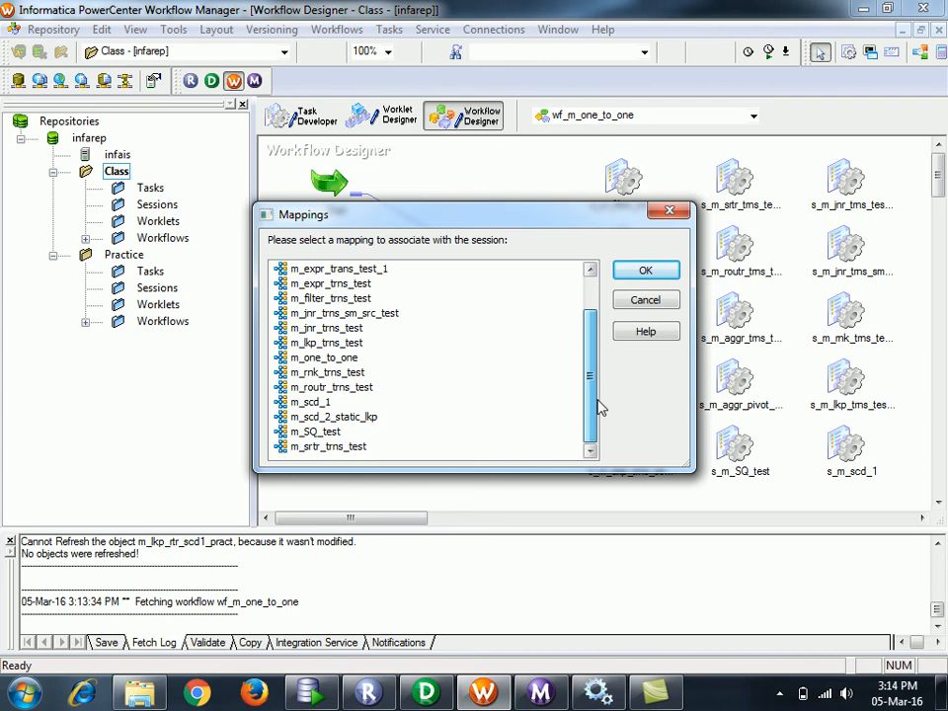
click(364, 418)
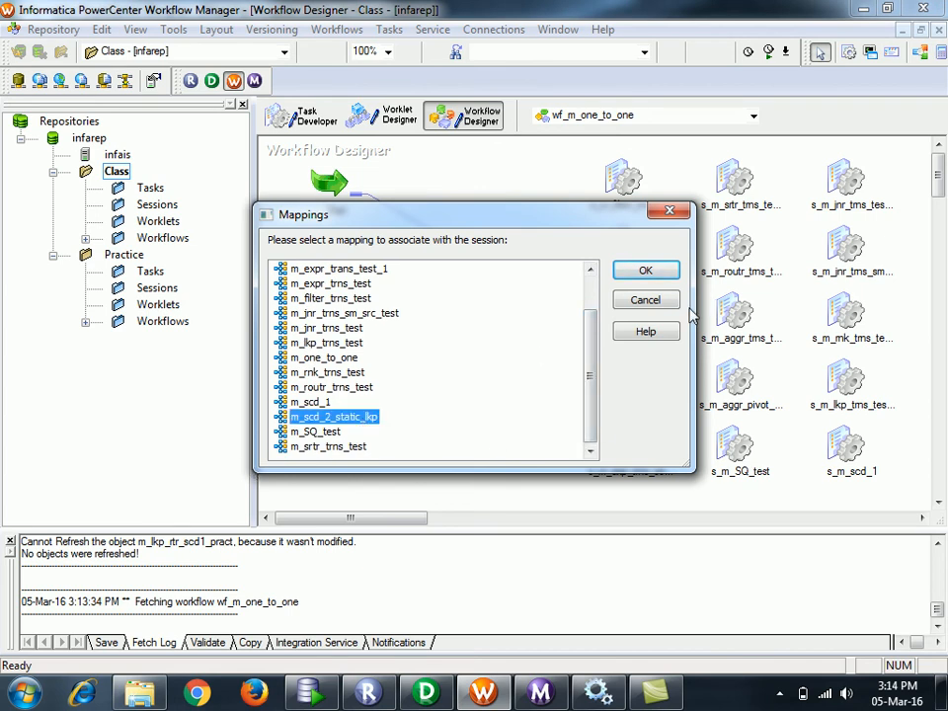
click(660, 304)
- Change UPDTRANS1's Update Strategy Expression property to 1 and return to Workflow Manager
click(428, 694)
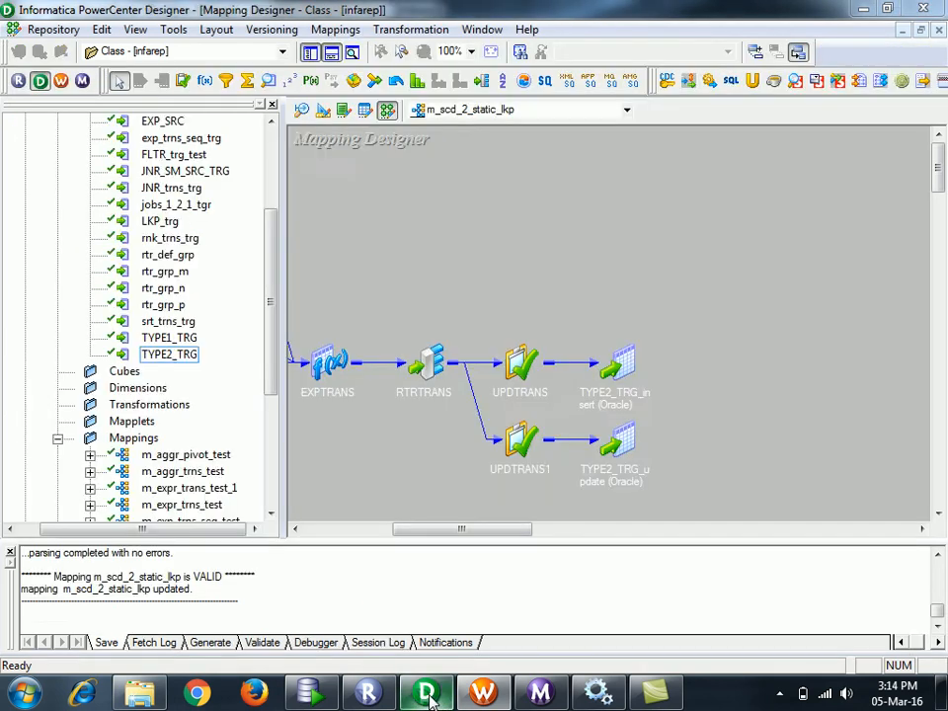
double_click(521, 439)
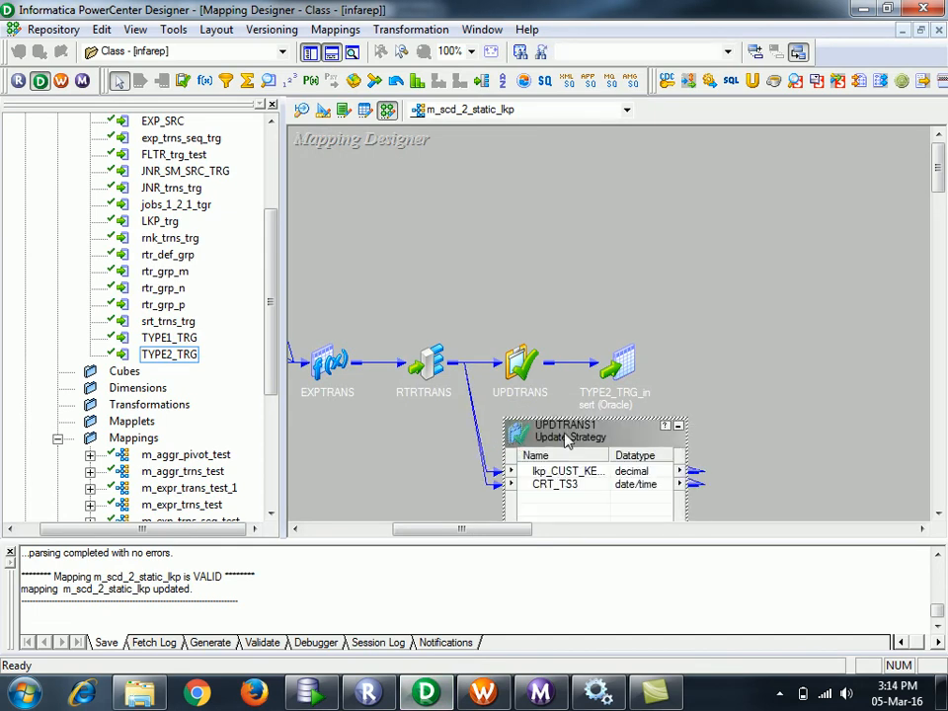
double_click(568, 434)
click(386, 181)
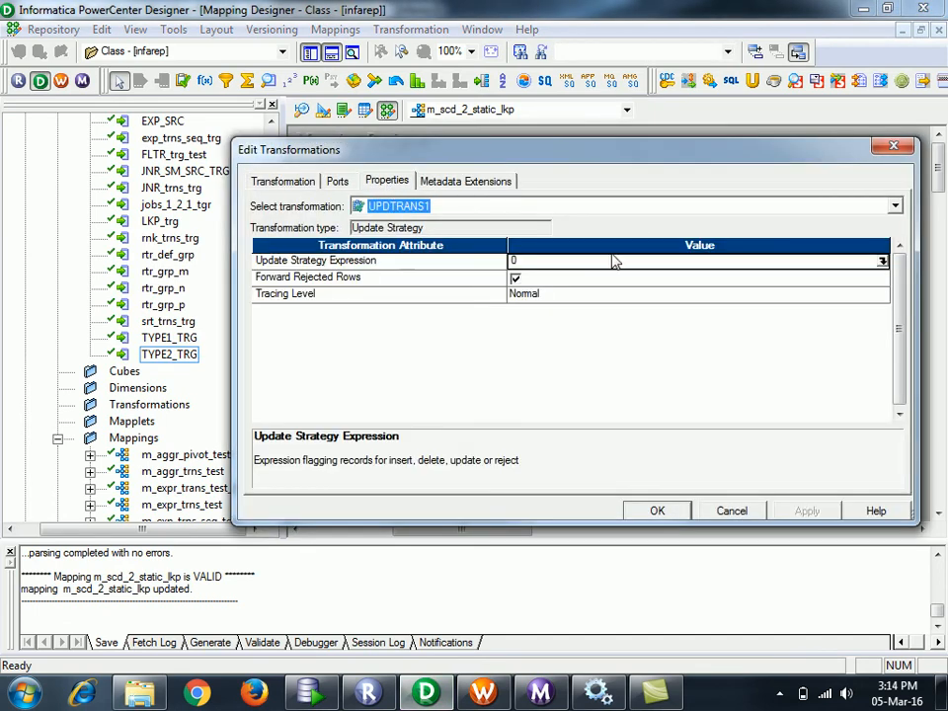
click(709, 268)
key(BackSpace)
text(1)
click(665, 515)
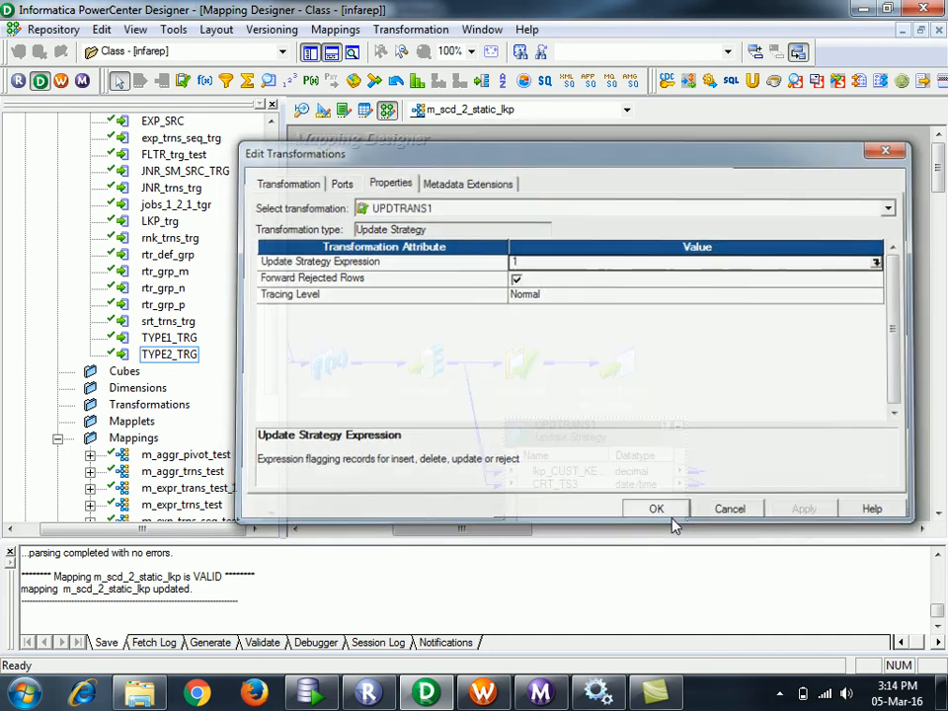
click(484, 695)
- Place session s_m_scd_2_static_lkp on the canvas bound to the m_scd_2_static_lkp mapping
click(849, 54)
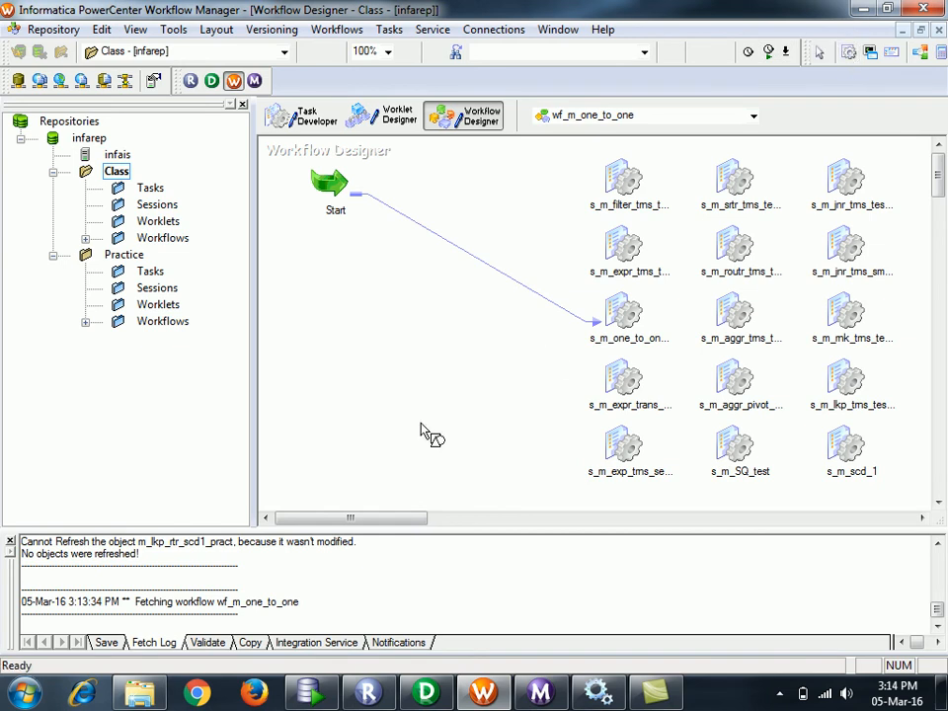
click(376, 379)
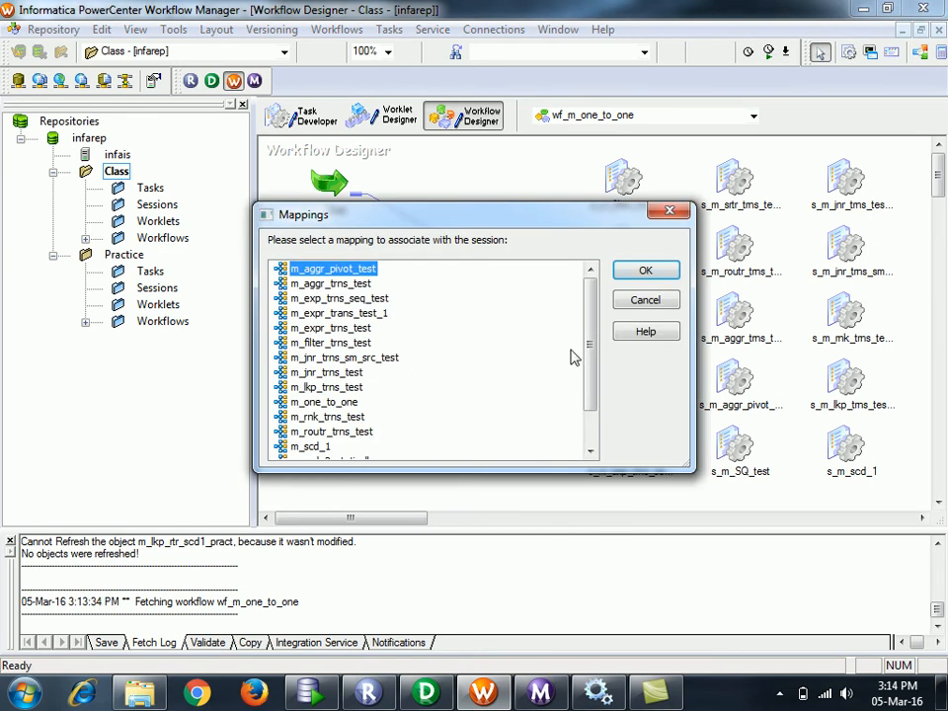
drag(589, 346, 597, 378)
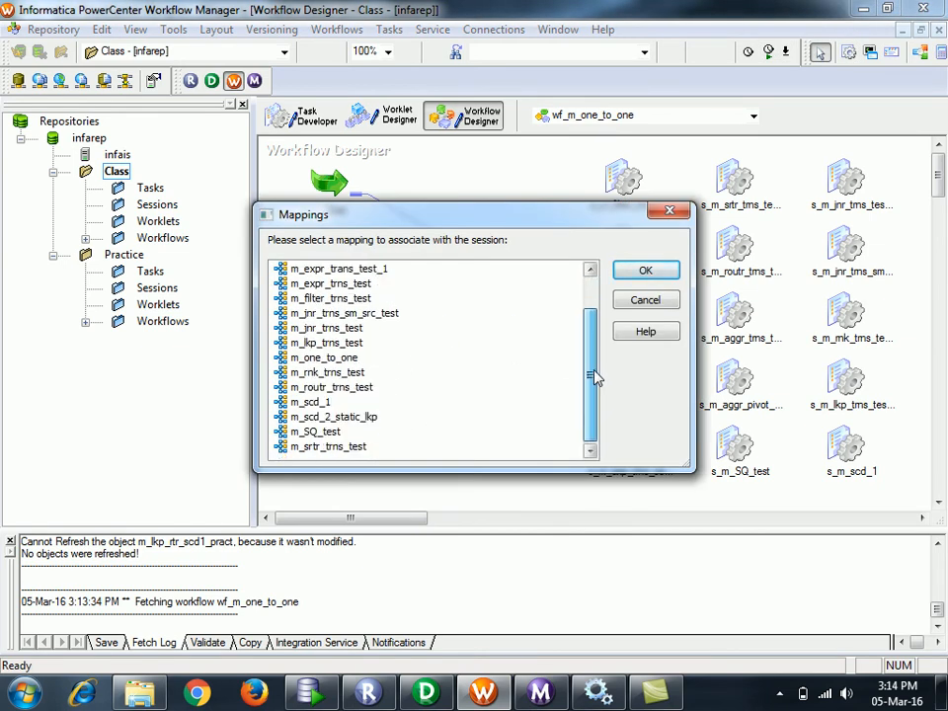
click(466, 688)
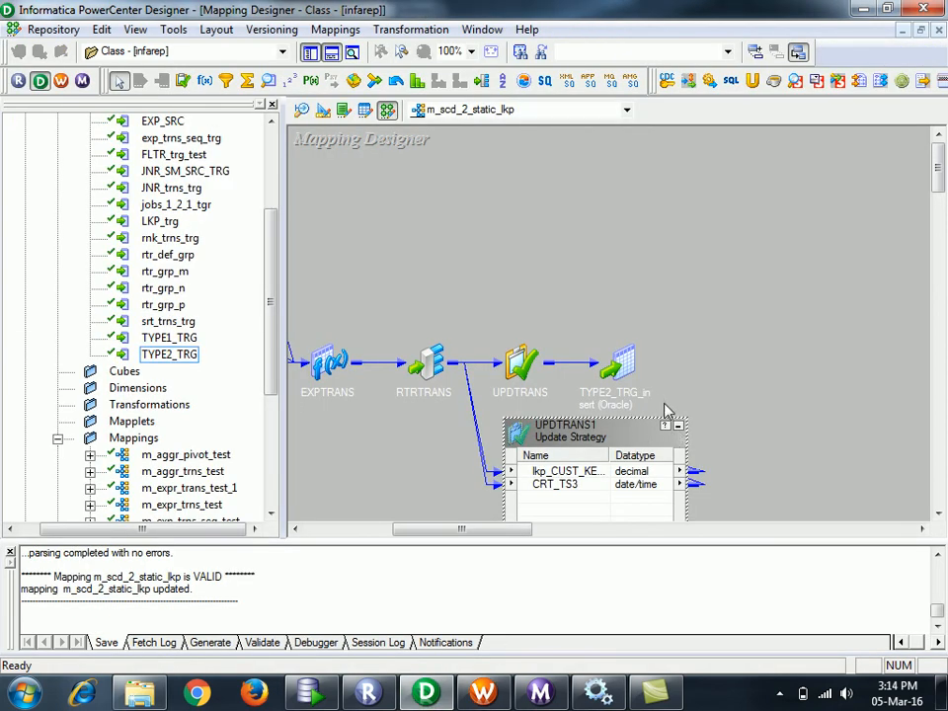
click(678, 426)
click(626, 450)
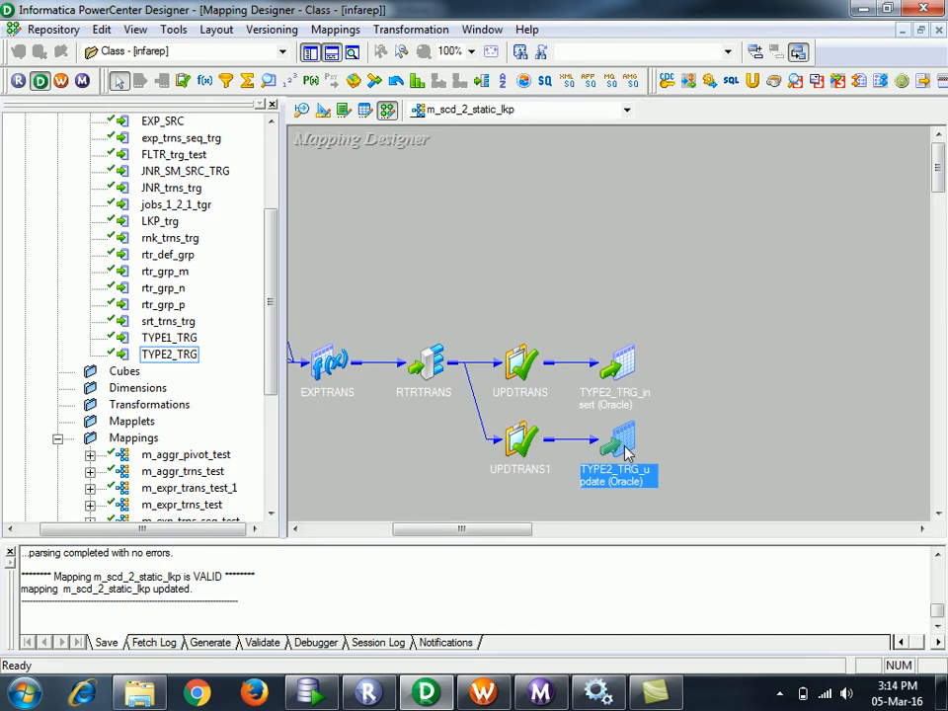
click(482, 692)
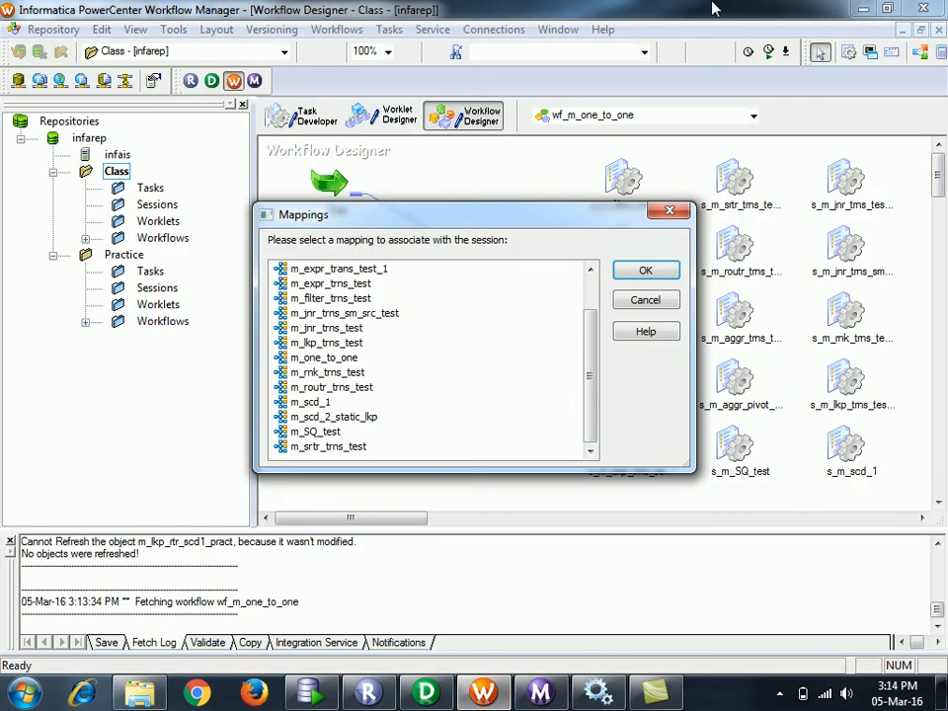
click(328, 419)
click(642, 270)
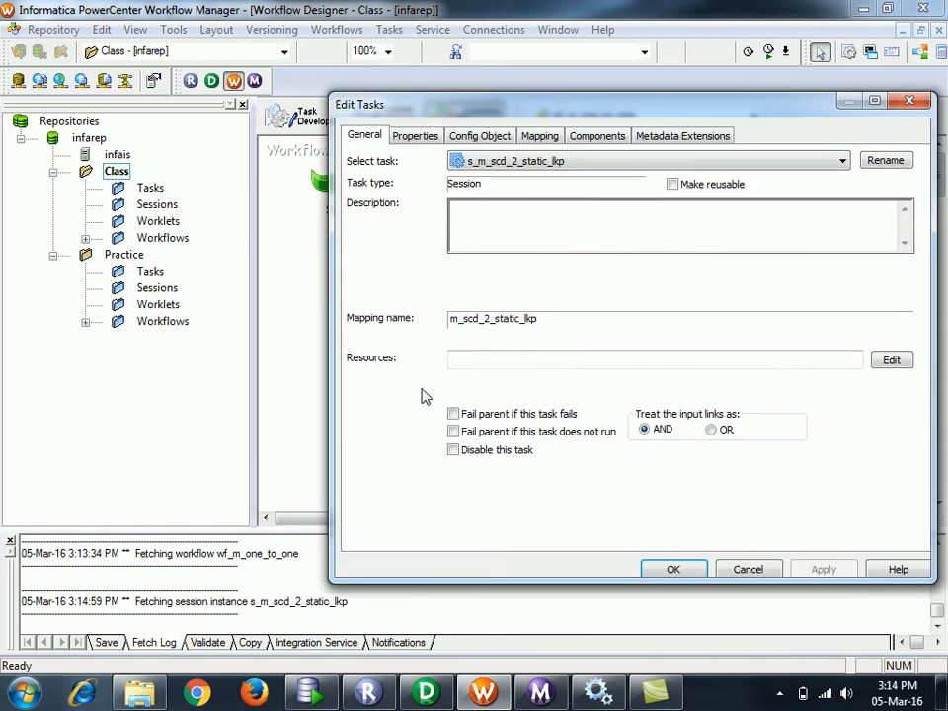
- Give the TYPE2_TRG_update target the Oracle_trg connection and Normal load type
click(541, 137)
click(413, 282)
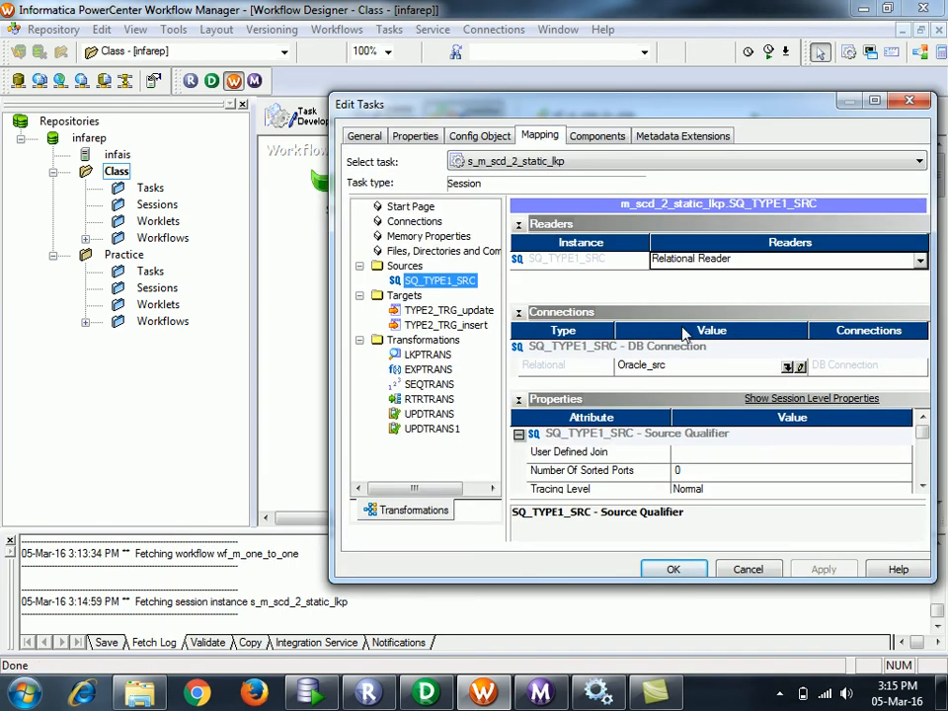
click(475, 312)
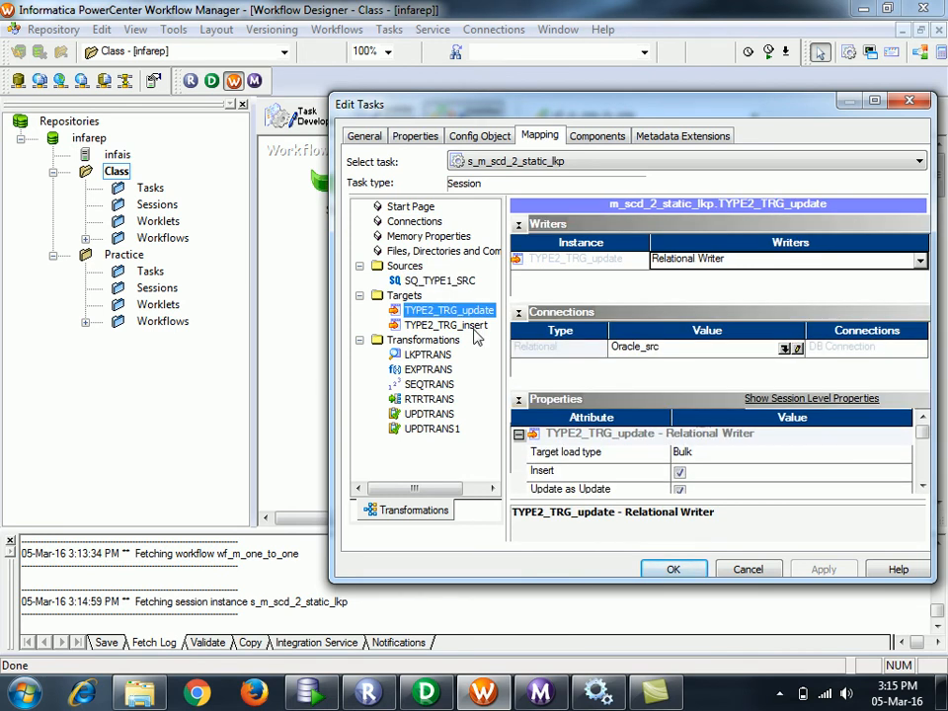
click(786, 349)
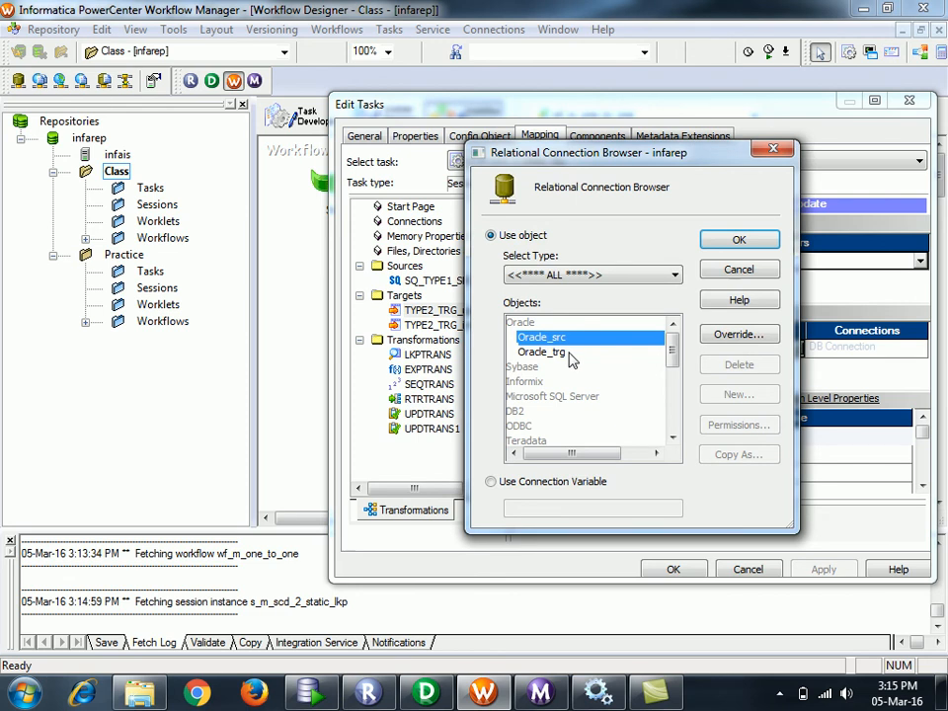
click(577, 353)
click(740, 240)
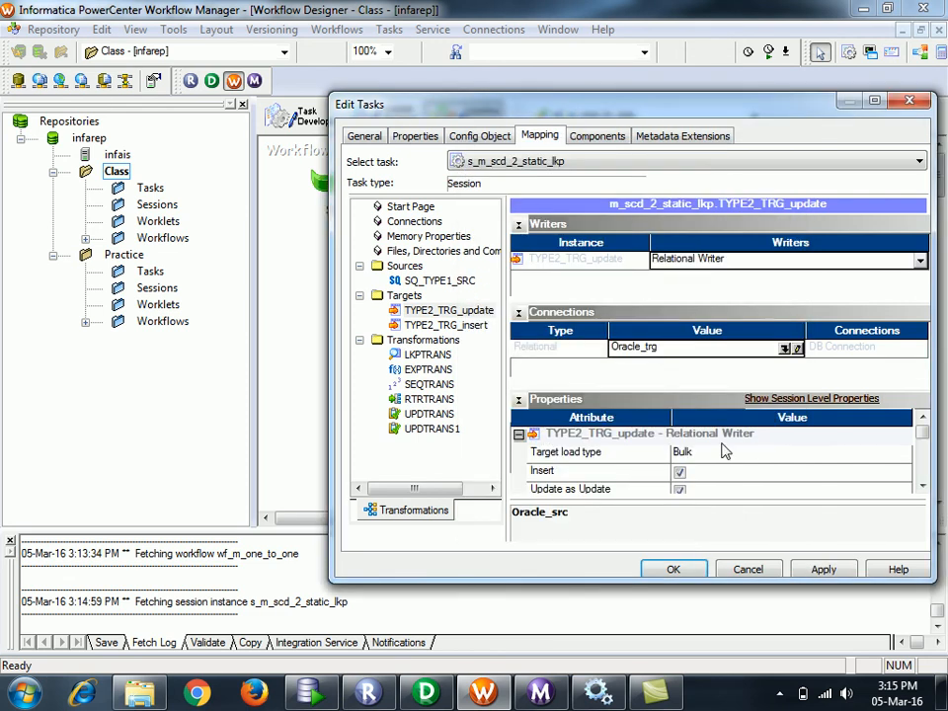
click(721, 454)
click(720, 473)
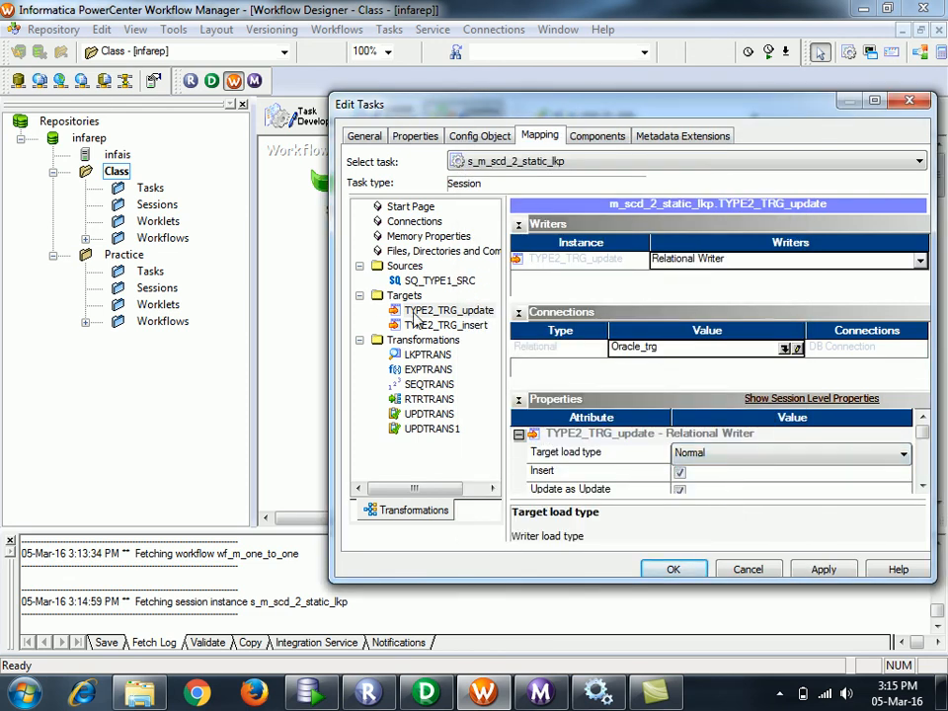
- Give the TYPE2_TRG_insert target the Oracle_trg connection and Normal load type
click(445, 325)
click(786, 348)
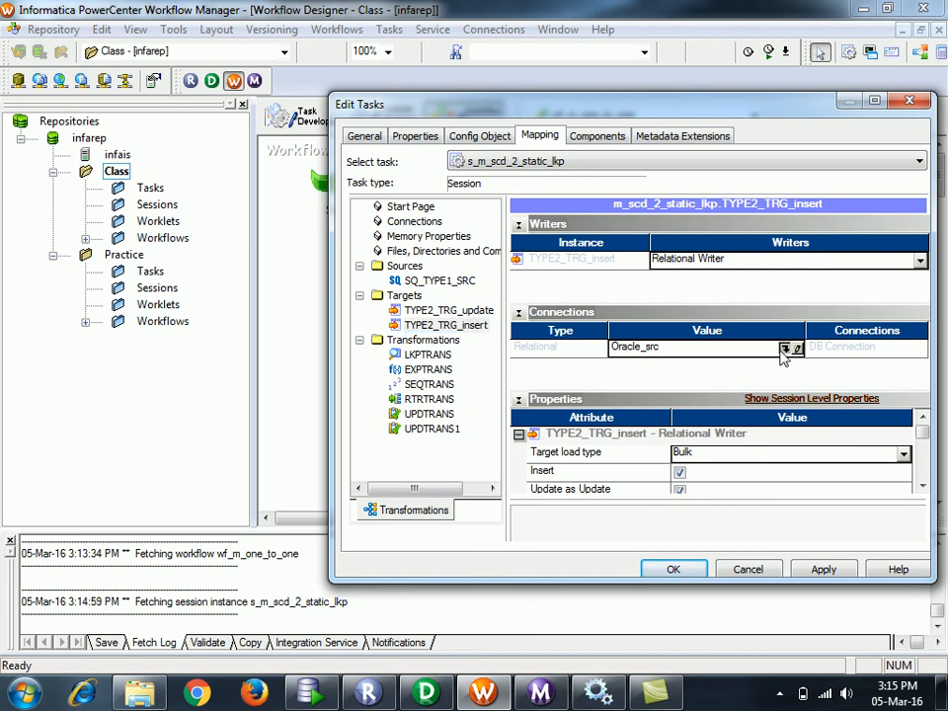
click(549, 352)
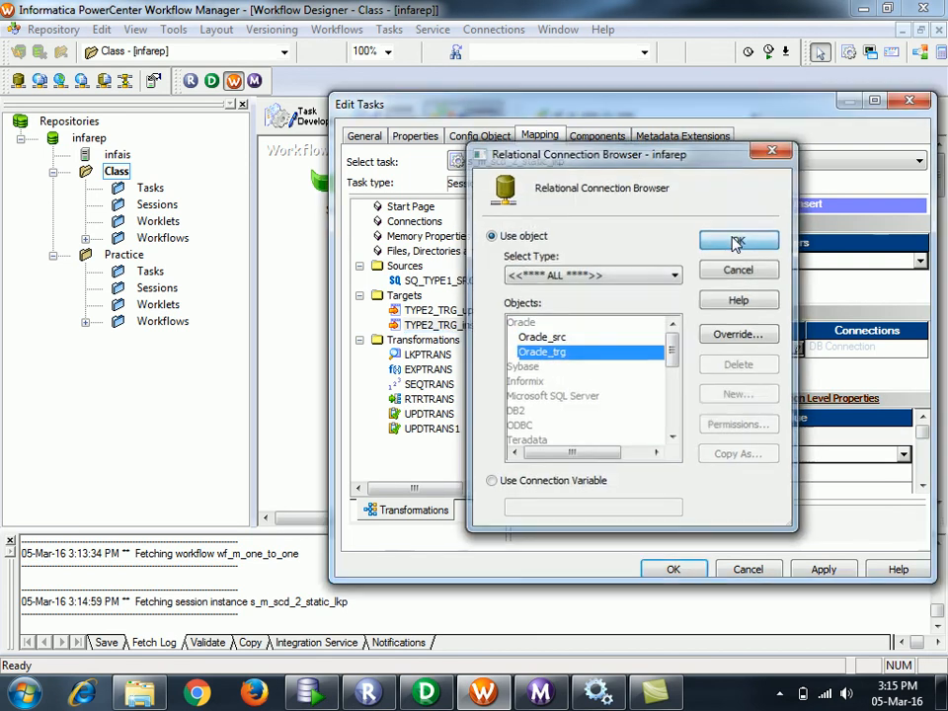
click(739, 240)
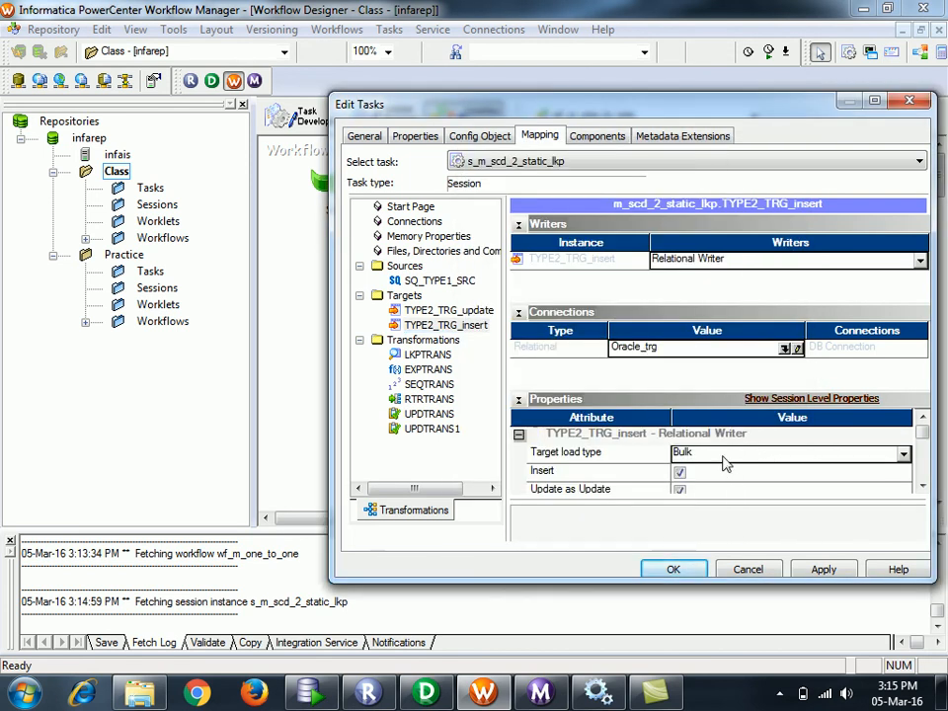
click(790, 452)
click(724, 469)
click(923, 485)
click(923, 486)
click(923, 486)
click(923, 486)
click(923, 486)
click(923, 486)
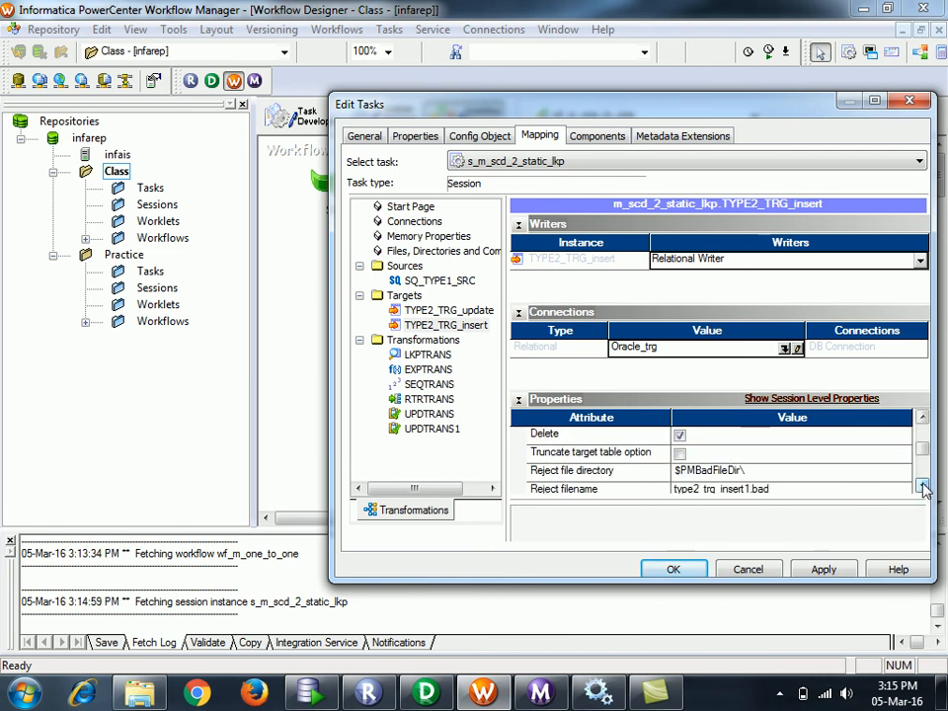
click(923, 486)
click(923, 486)
click(923, 486)
- Review the update target and LKPTRANS settings, apply the session edits, and save the workflow
click(446, 310)
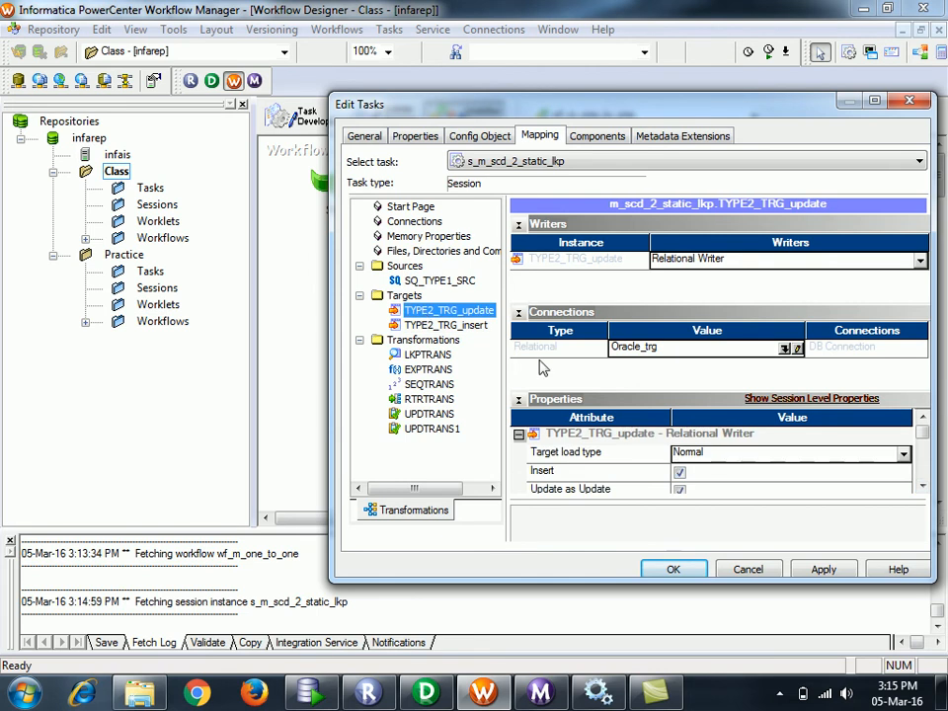
click(921, 486)
click(921, 486)
click(922, 486)
click(921, 485)
click(921, 486)
click(922, 486)
click(922, 486)
click(922, 485)
click(450, 354)
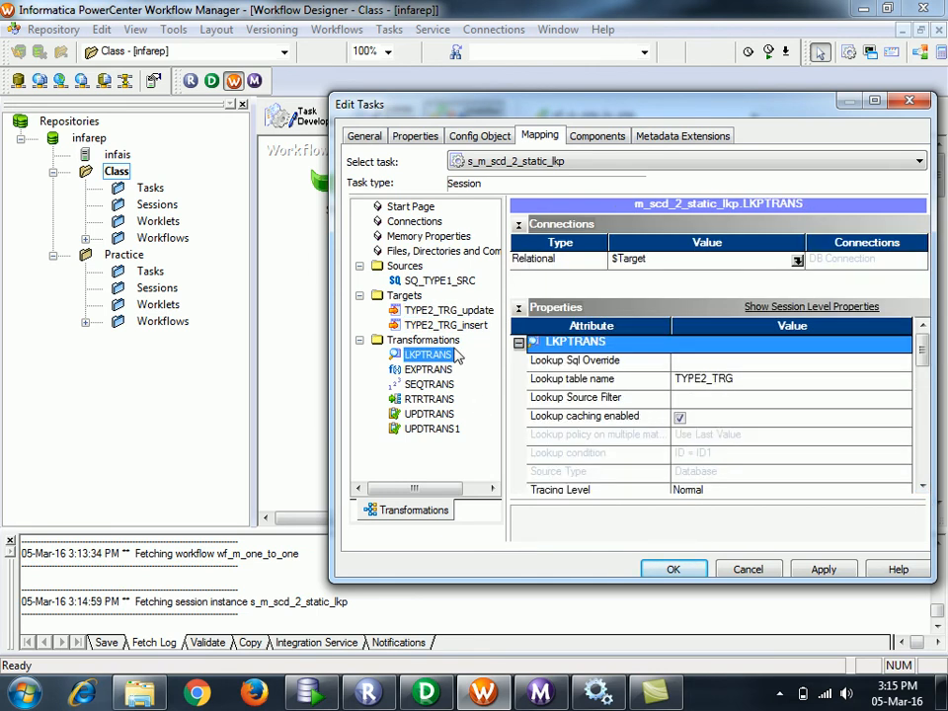
click(820, 570)
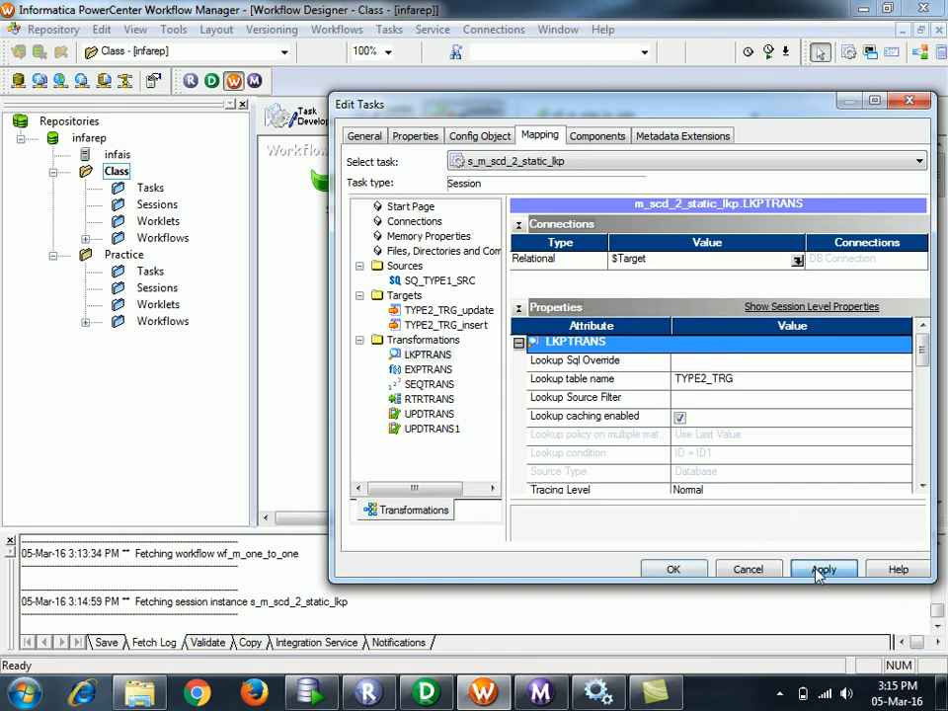
click(692, 571)
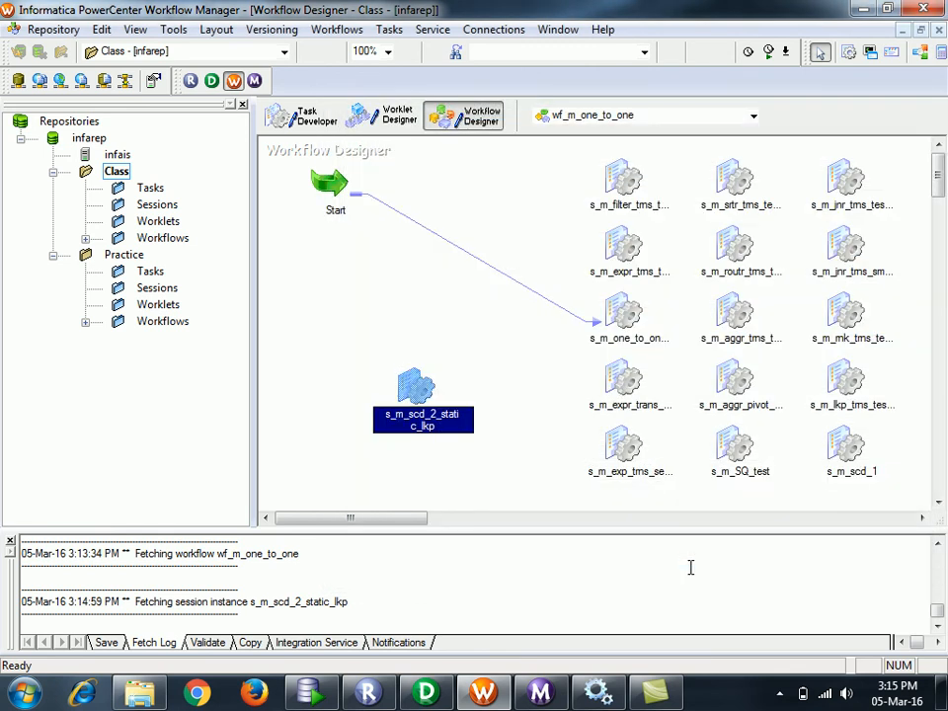
key(ctrl+s)
click(452, 319)
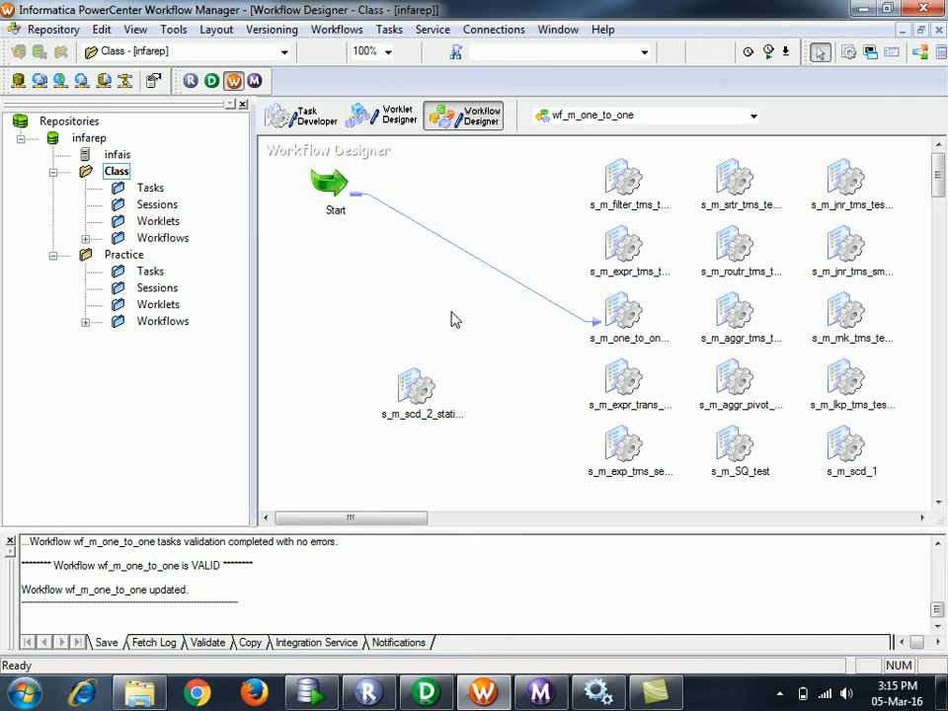
right_click(415, 387)
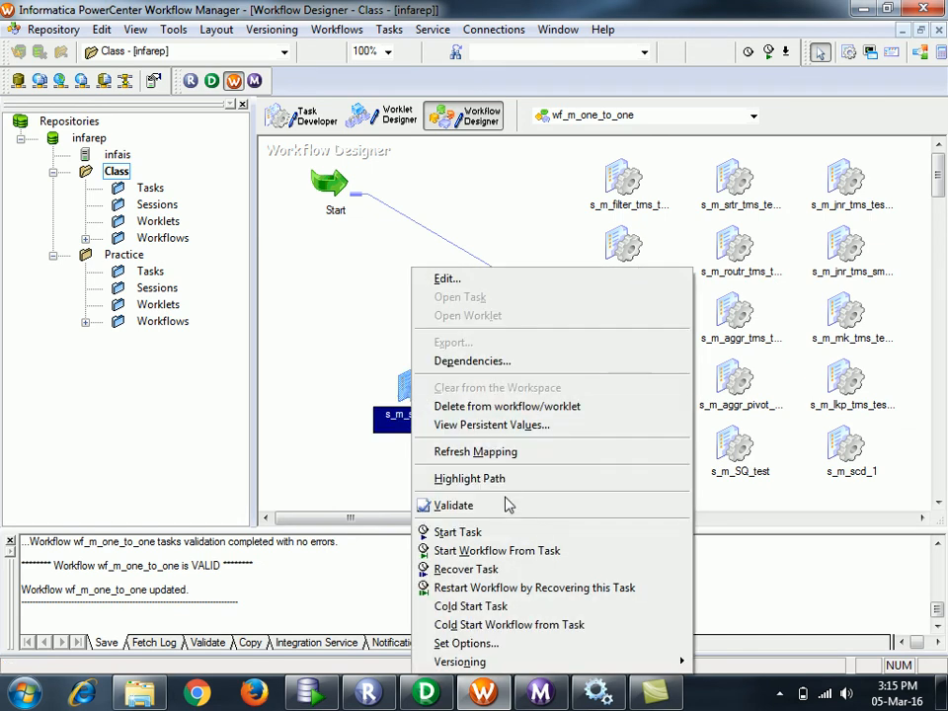
- Run s_m_scd_2_static_lkp, then load and expand the Class folder's previous runs in Workflow Monitor
click(505, 534)
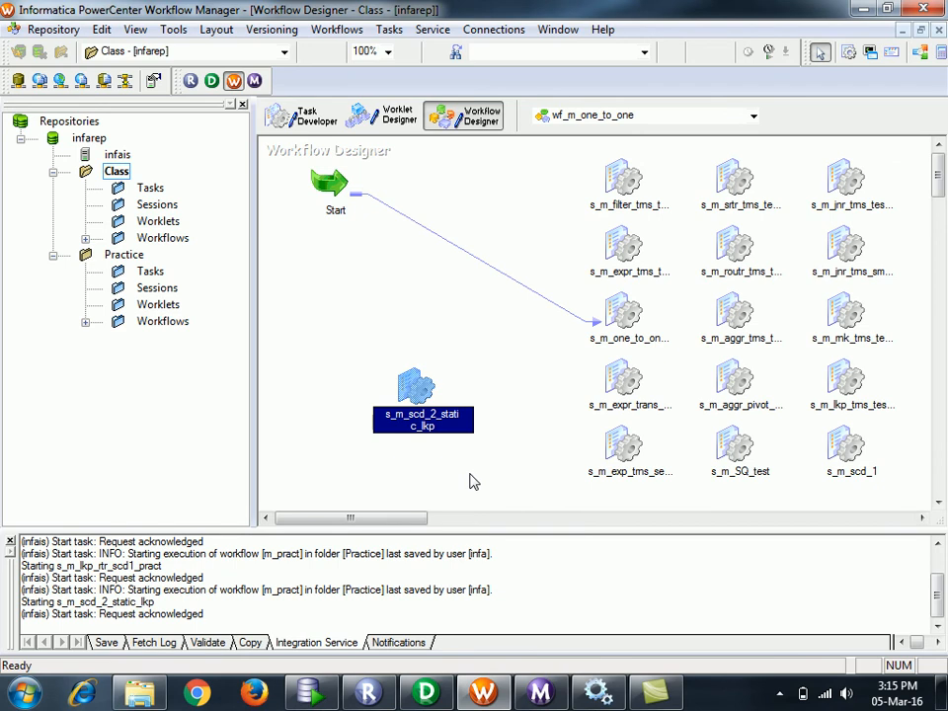
click(548, 681)
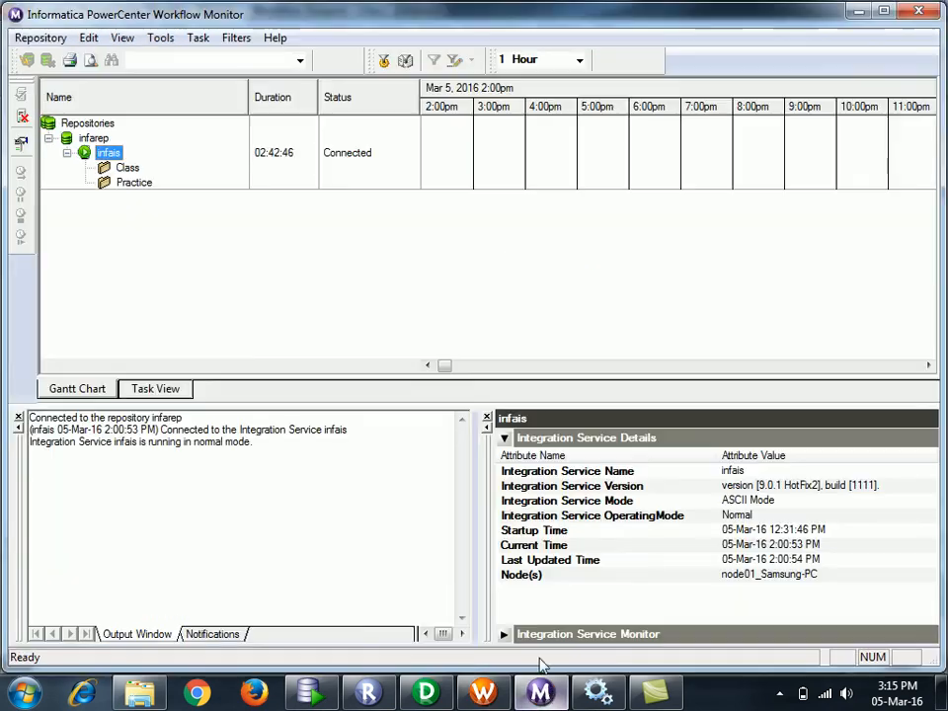
click(110, 167)
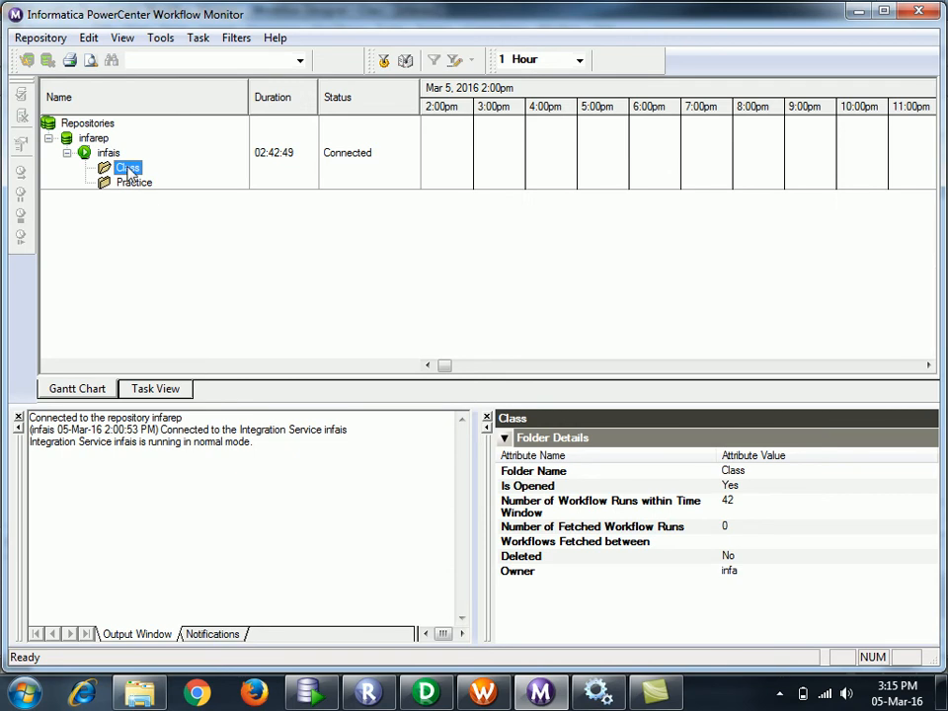
right_click(128, 170)
click(144, 227)
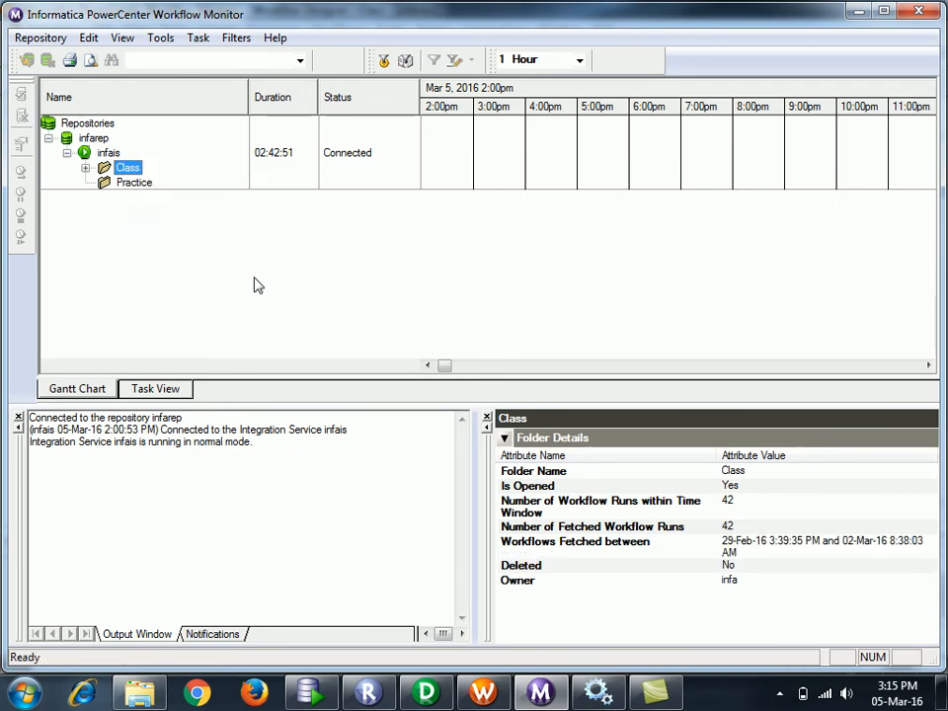
click(85, 168)
click(85, 168)
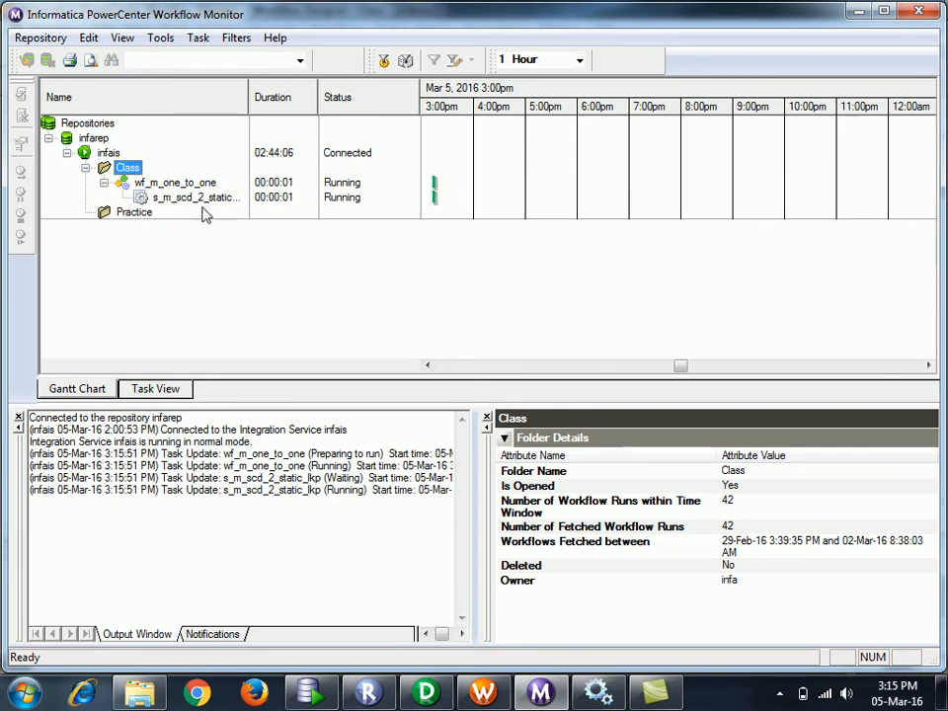
- Try to fetch the failed session's log and dismiss the unable-to-fetch error
click(201, 201)
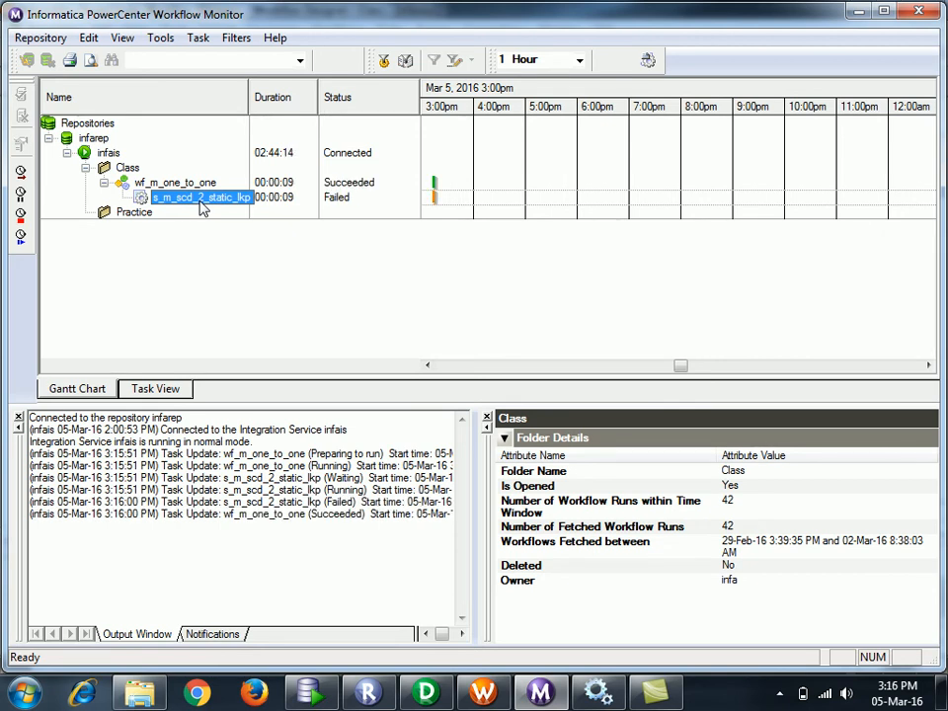
click(202, 207)
right_click(204, 206)
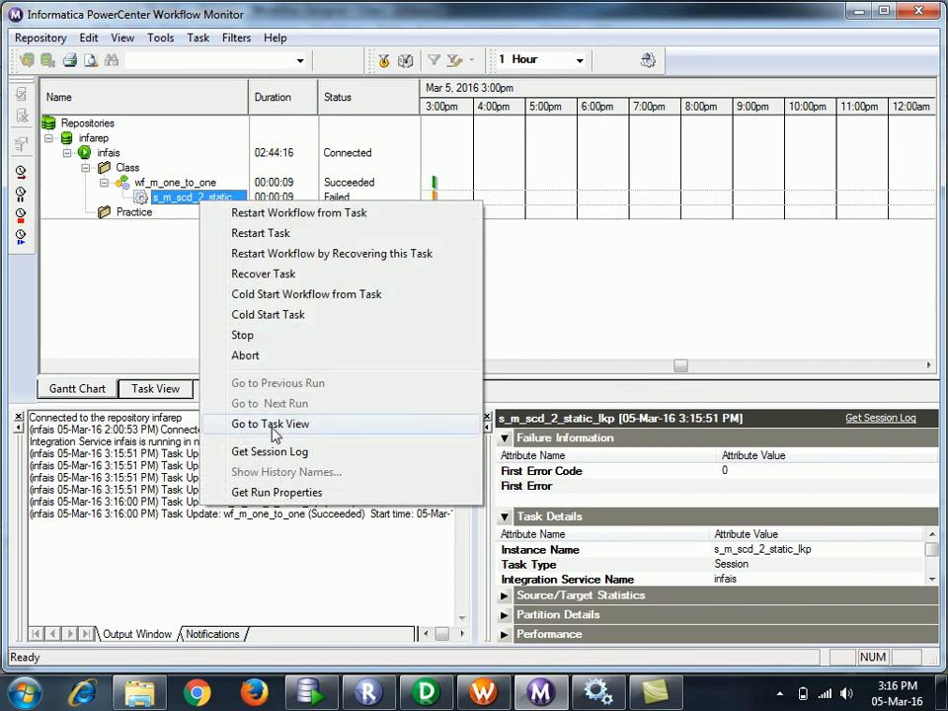
click(270, 452)
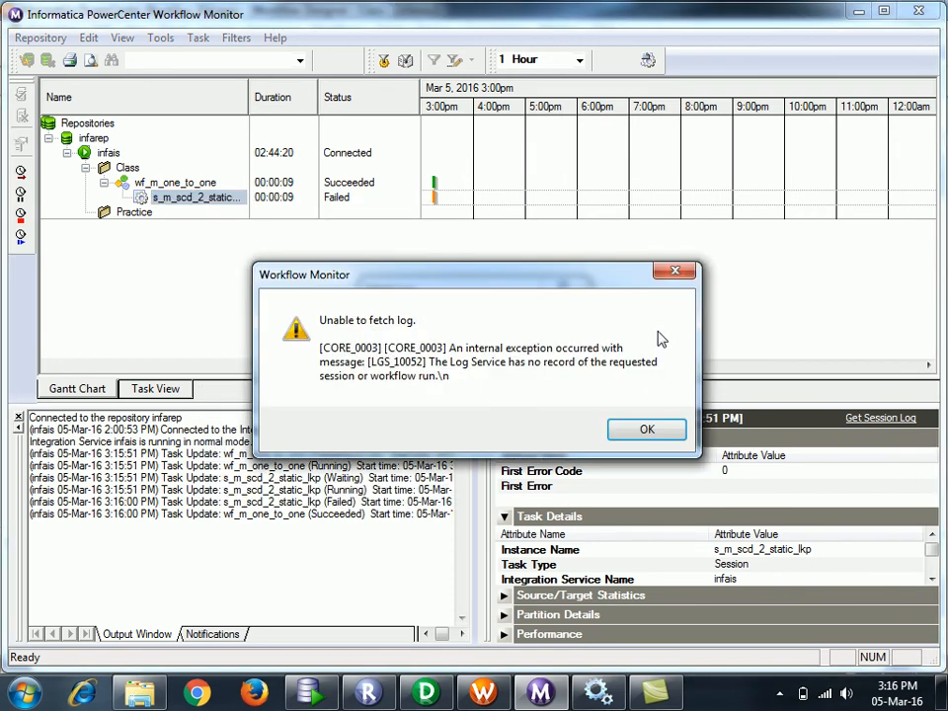
click(674, 438)
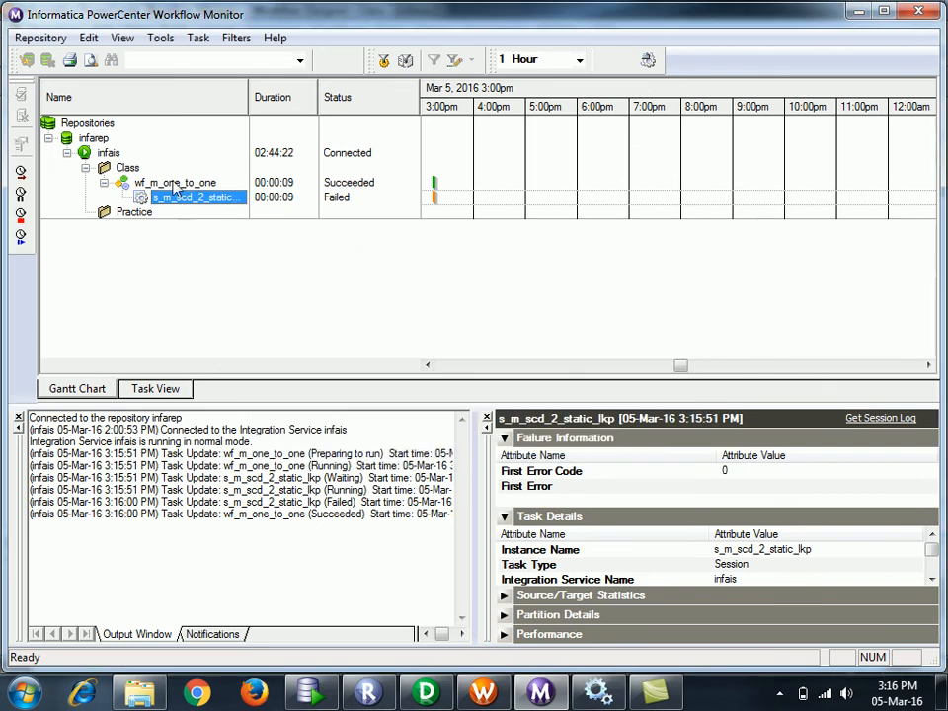
- Open the log events for the wf_m_one_to_one workflow run
click(175, 184)
right_click(175, 184)
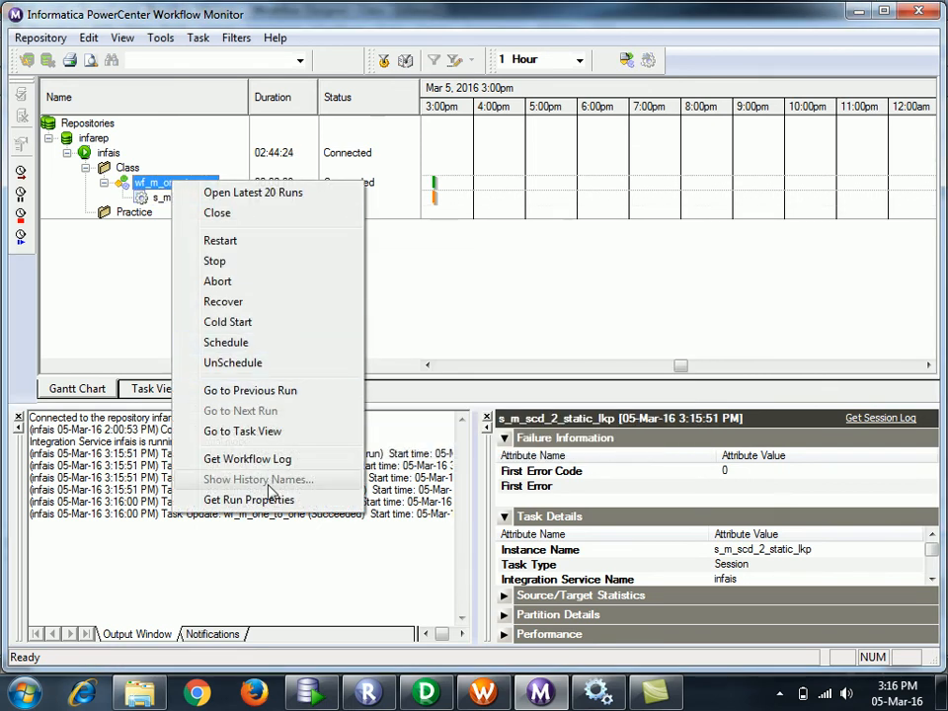
click(255, 458)
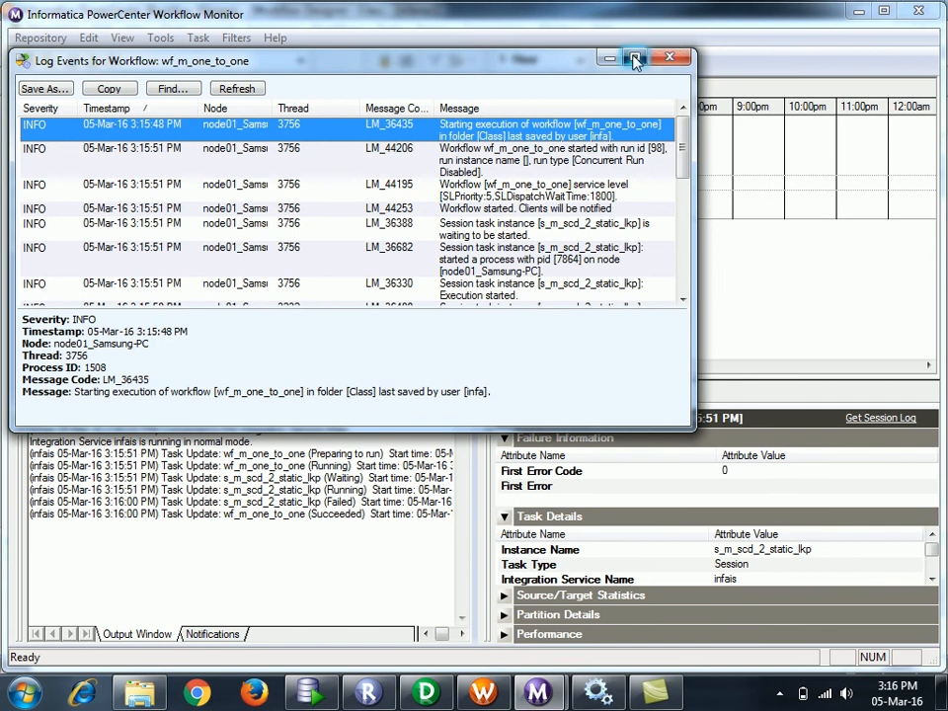
- Maximize the log and read the TM_6722, CMN_1761 and TM_6190 lookup connection messages
click(633, 56)
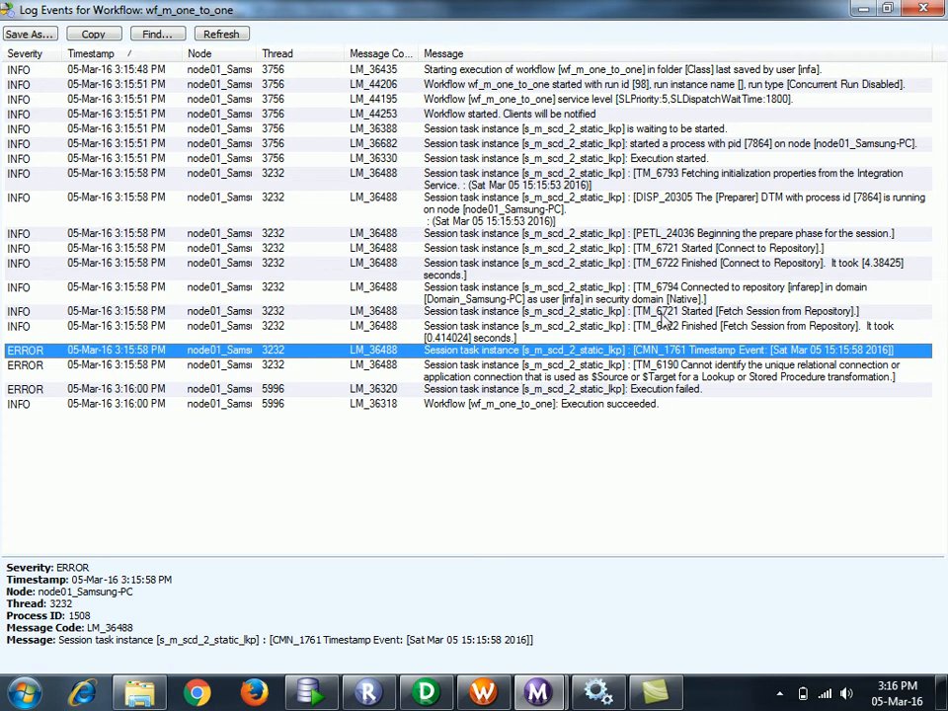
click(551, 337)
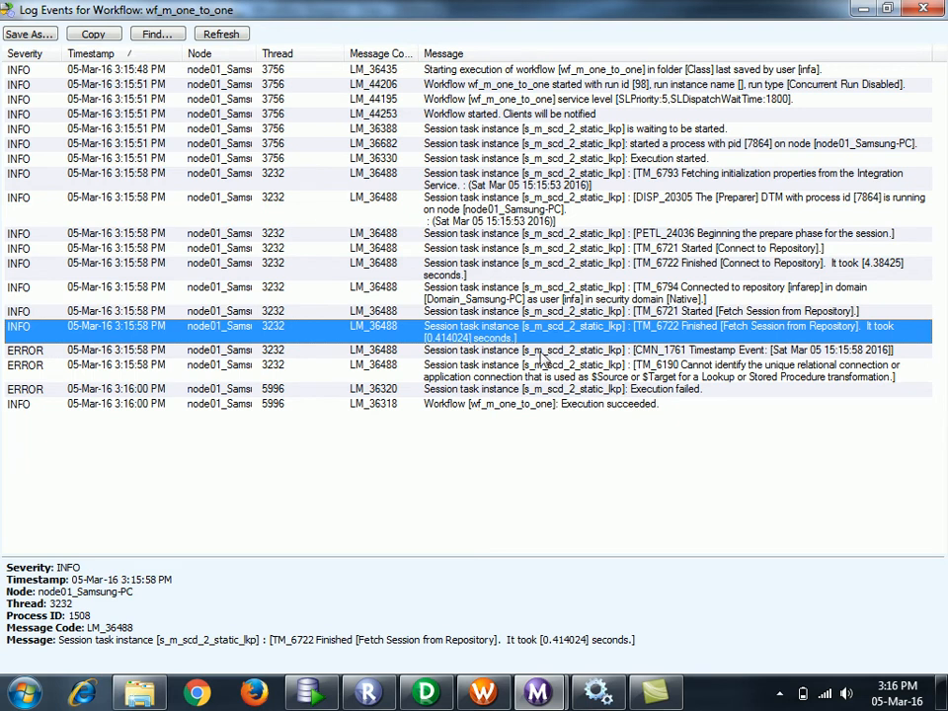
click(545, 353)
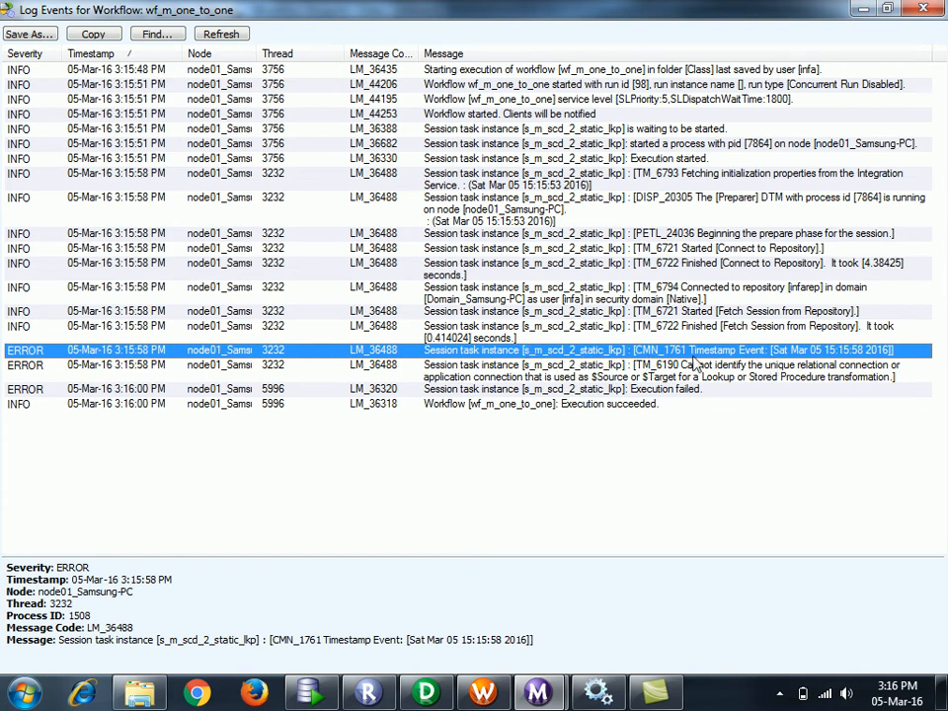
click(503, 384)
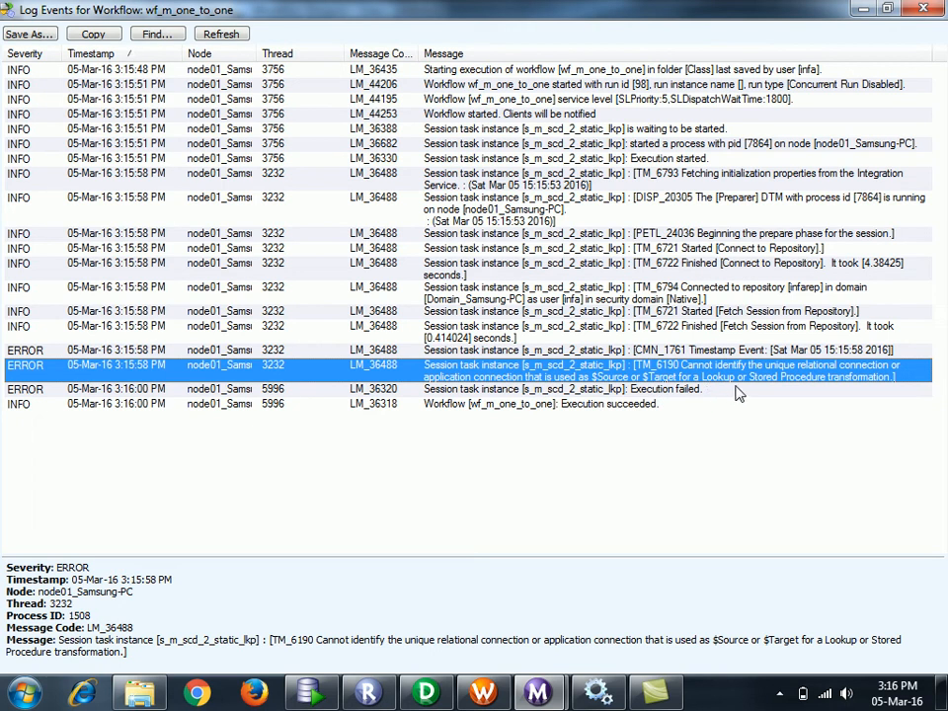
- Close the log and open s_m_scd_2_static_lkp's mapping settings in Workflow Manager
click(922, 10)
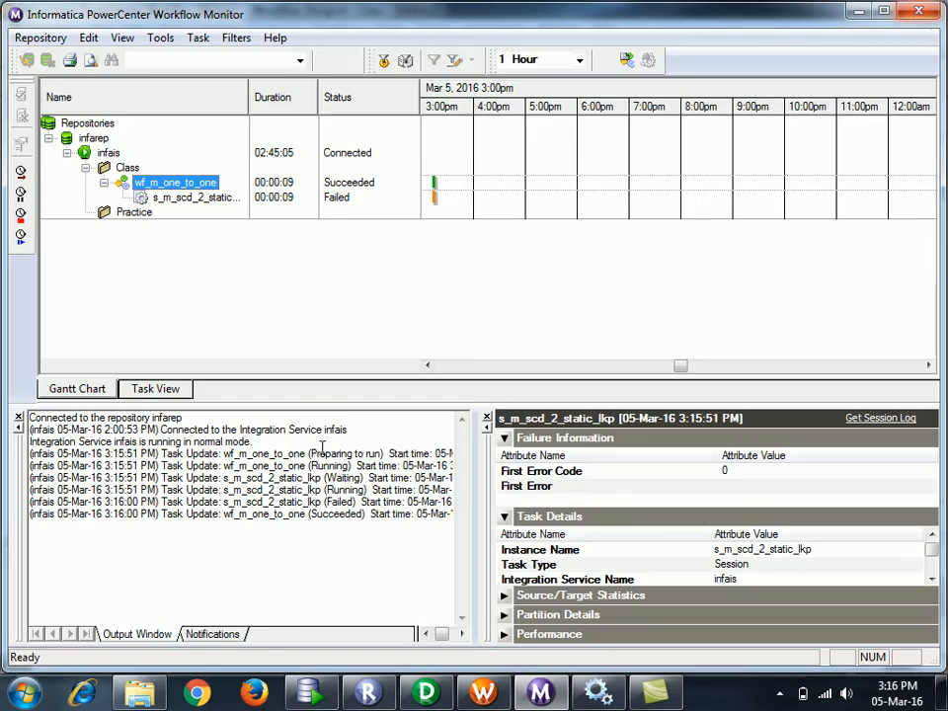
click(479, 694)
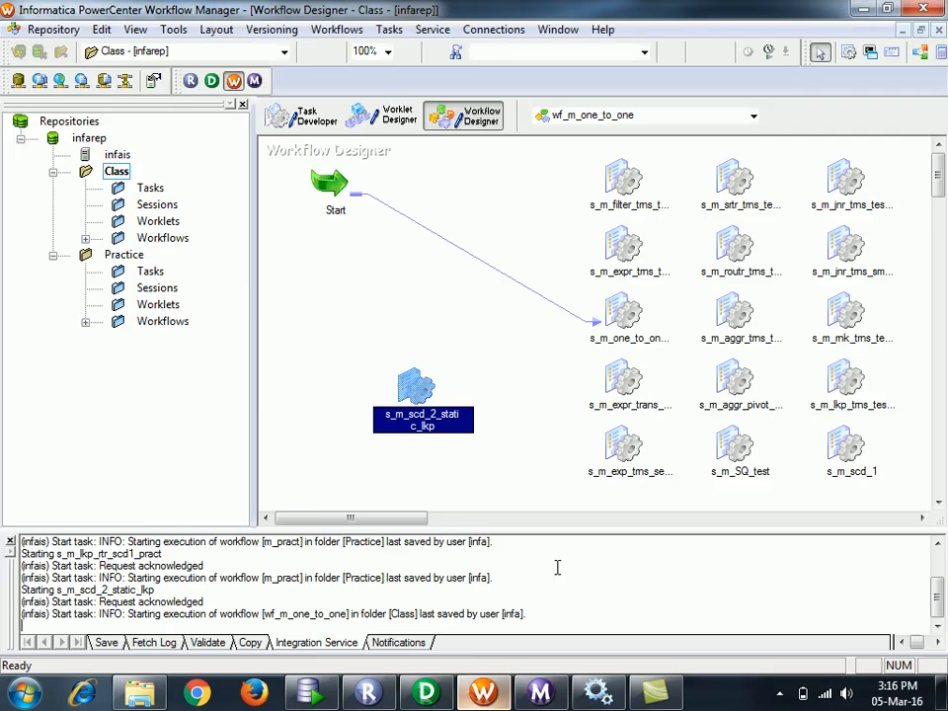
click(414, 409)
double_click(417, 390)
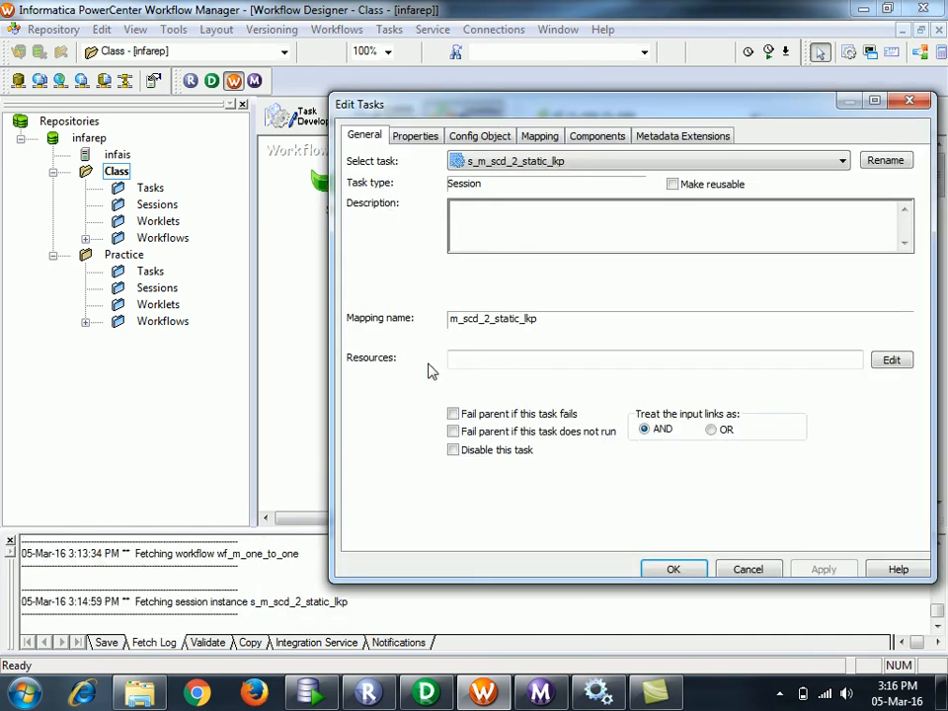
click(553, 137)
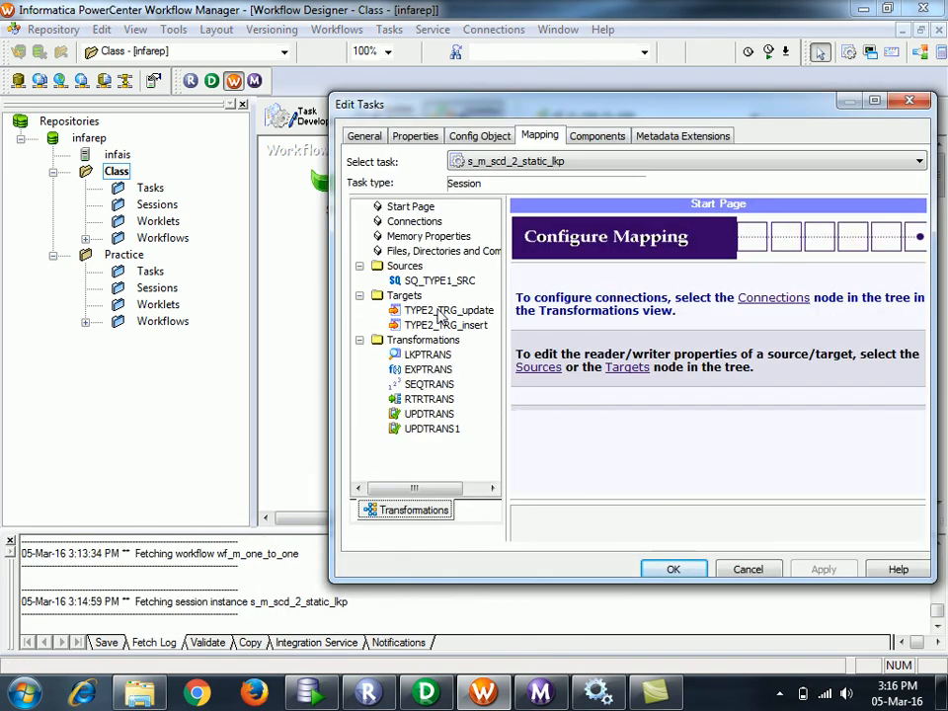
- Set the LKPTRANS lookup connection to Oracle_trg and save the workflow
click(419, 359)
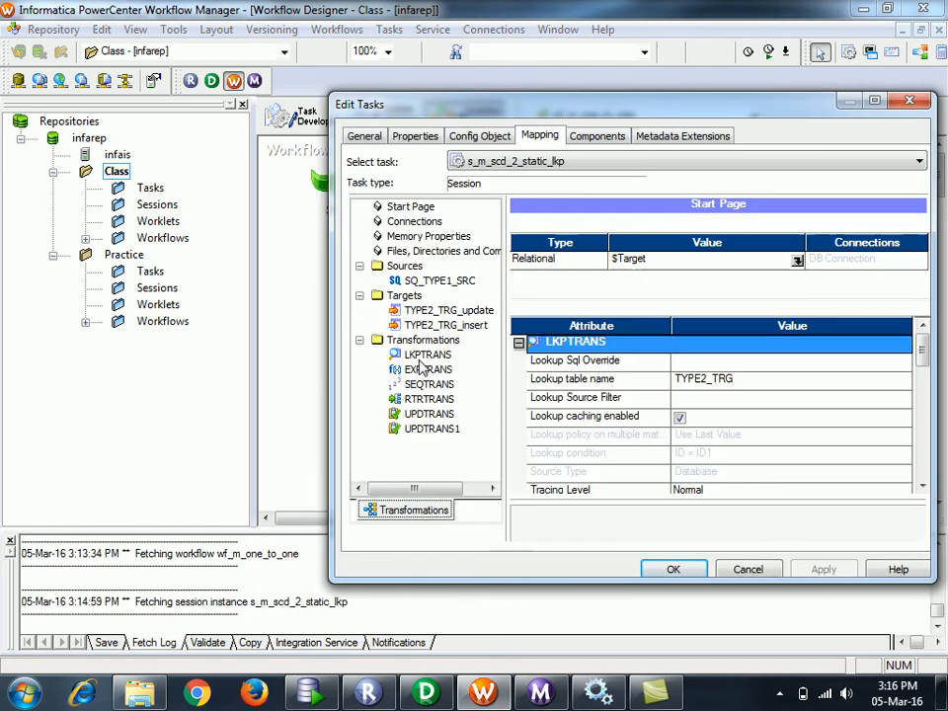
click(797, 259)
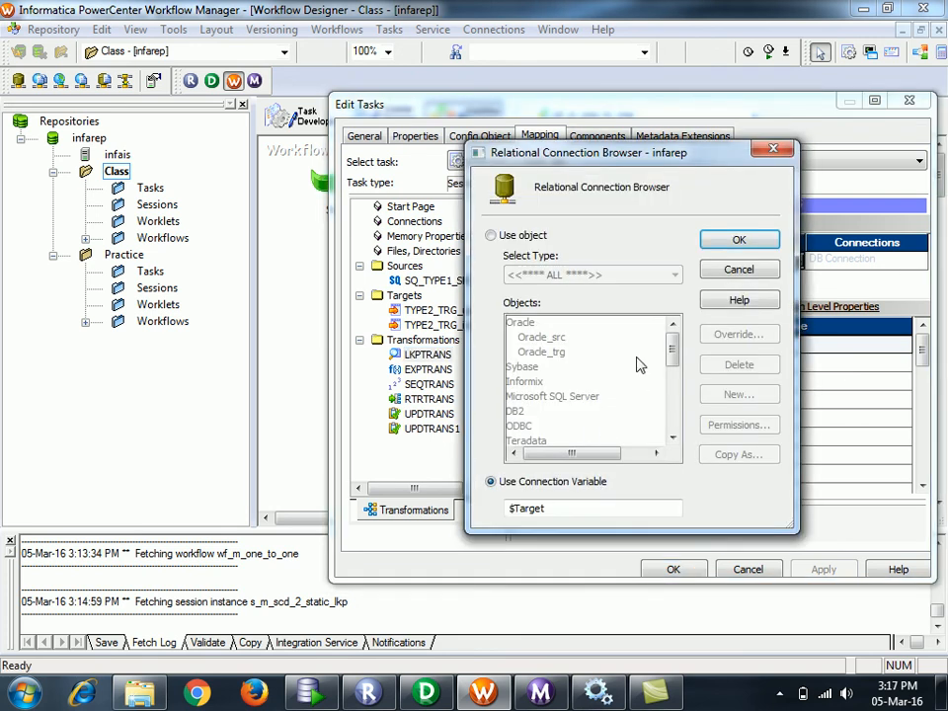
click(493, 235)
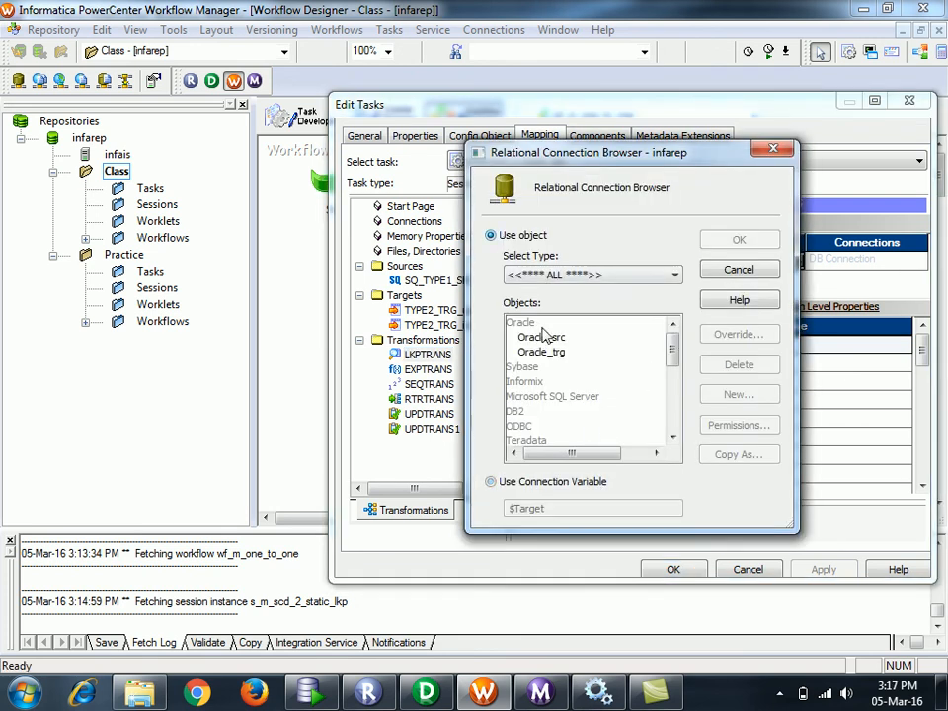
click(544, 352)
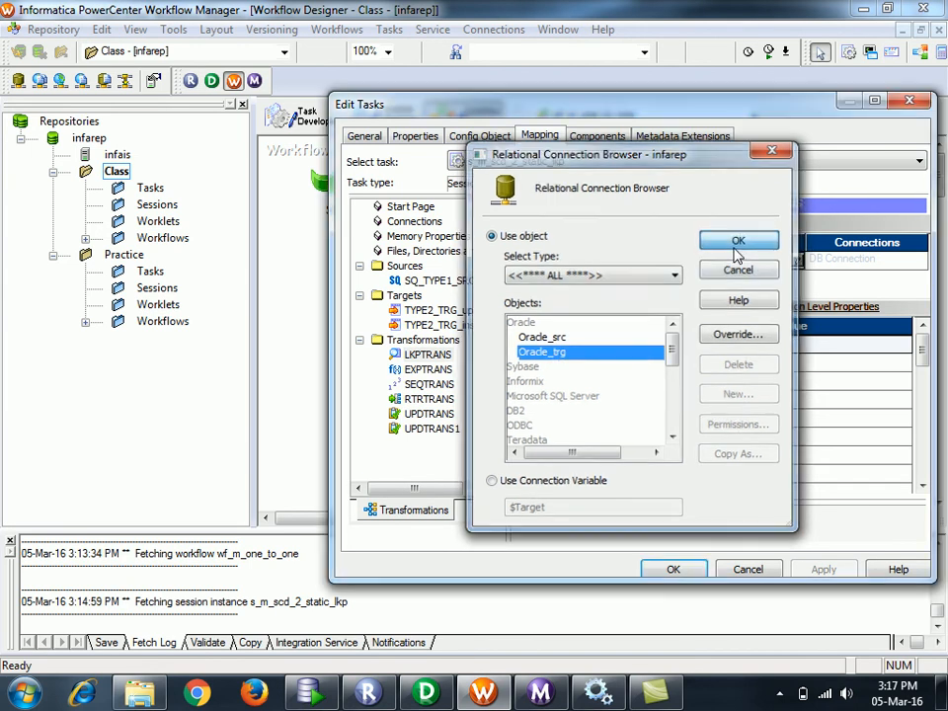
click(739, 242)
click(846, 567)
click(673, 568)
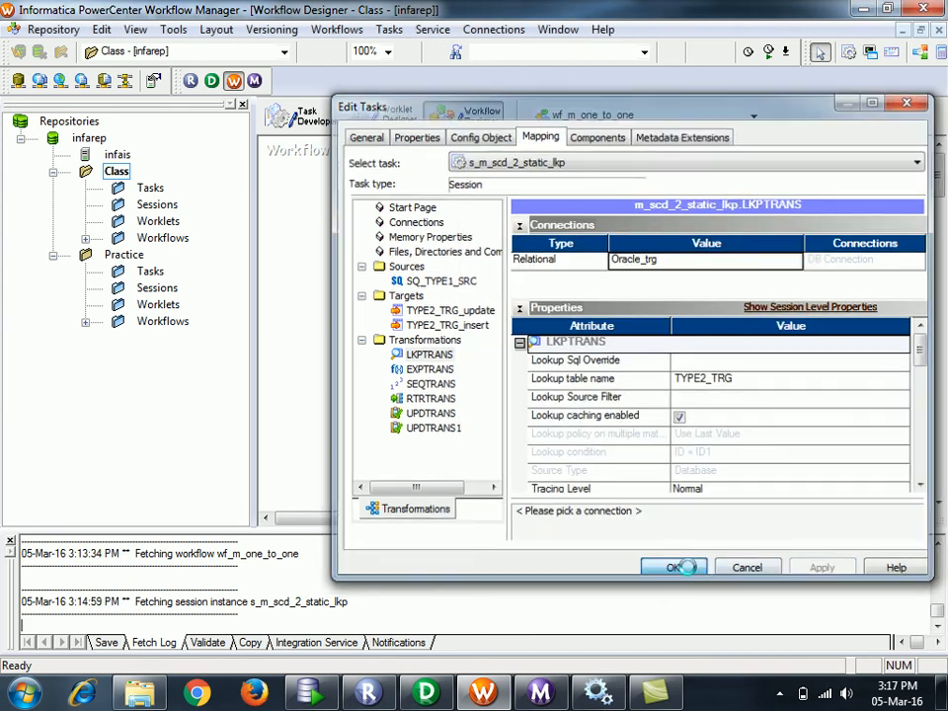
key(ctrl+s)
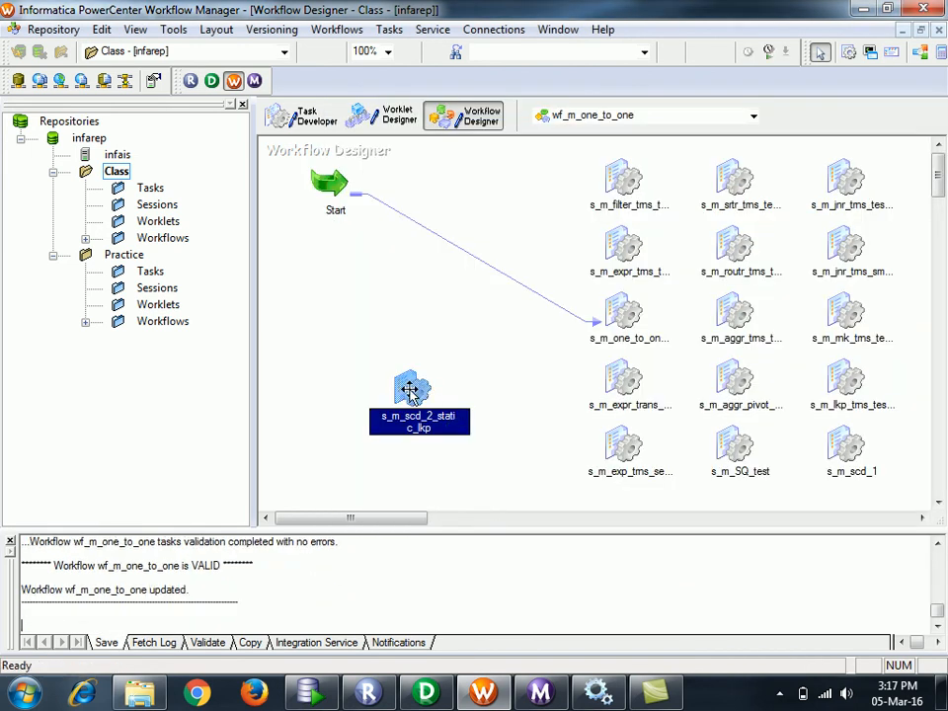
right_click(410, 390)
- Rerun the session and show its statistics: 2 rows read, 2 inserted into TYPE2_TRG_insert, 0 updated
click(444, 531)
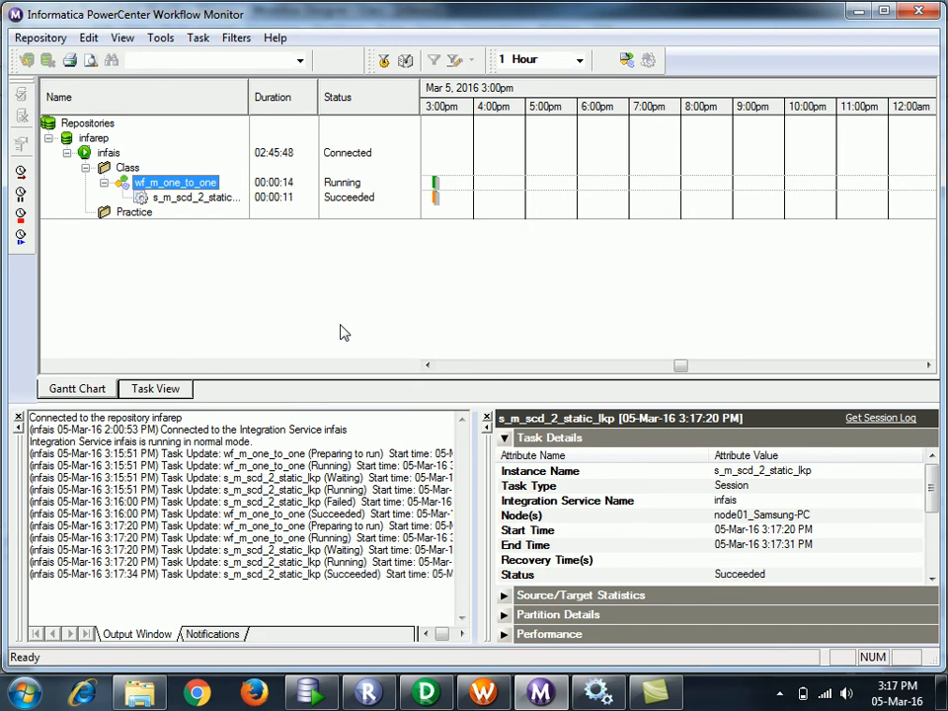
click(217, 199)
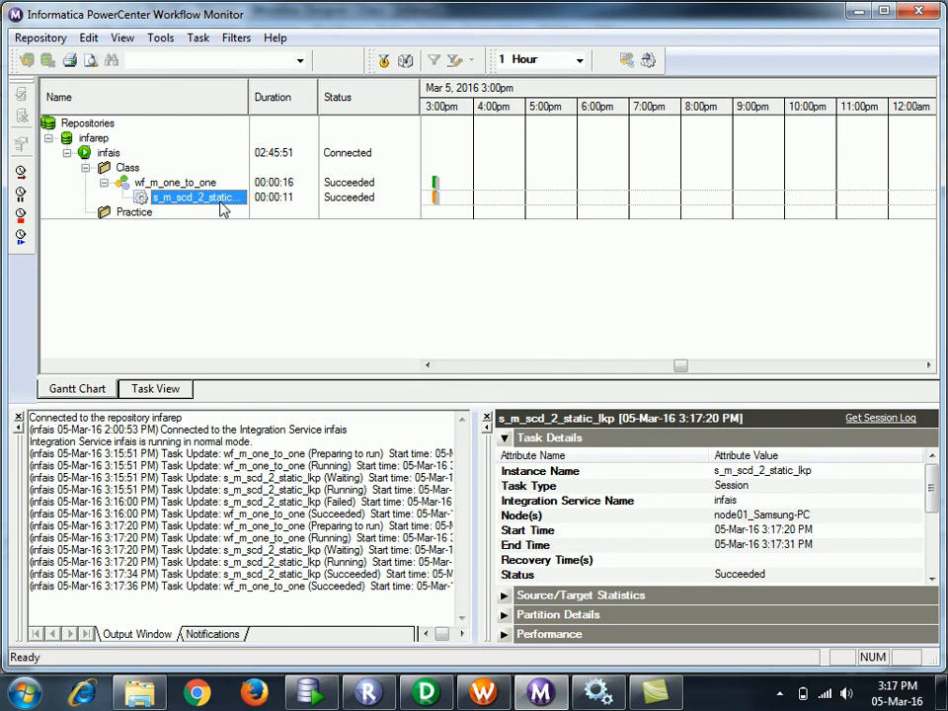
click(18, 419)
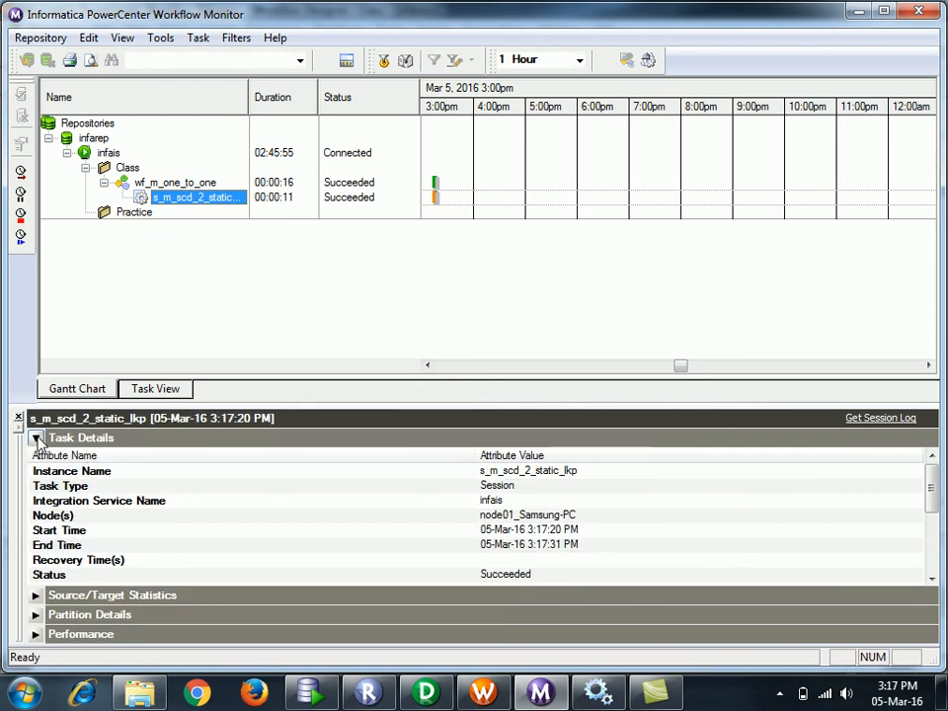
click(35, 438)
click(35, 457)
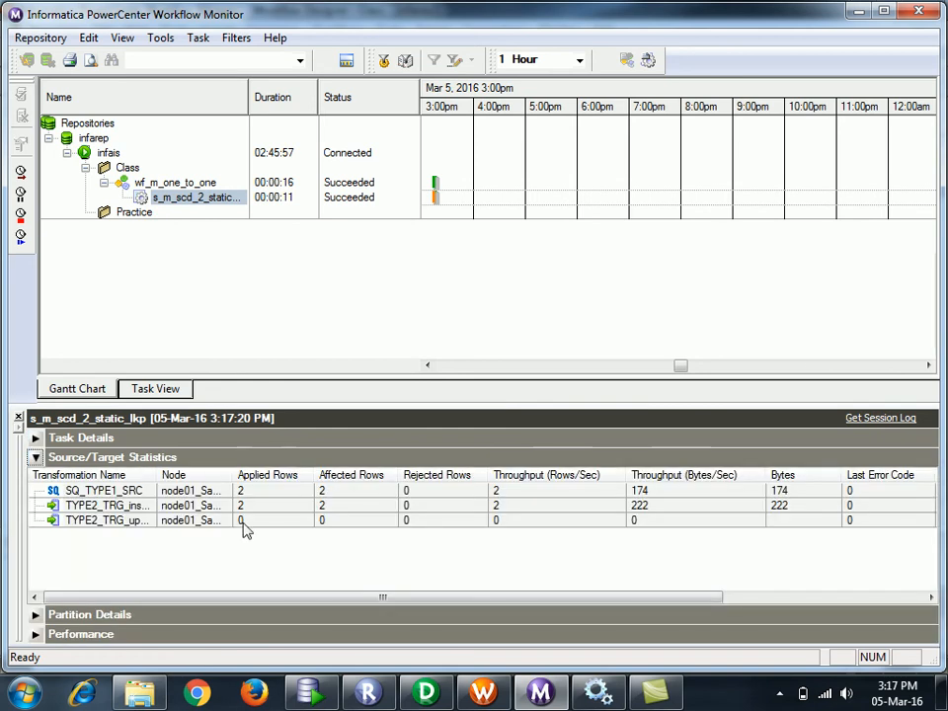
drag(233, 475, 272, 475)
drag(156, 474, 224, 487)
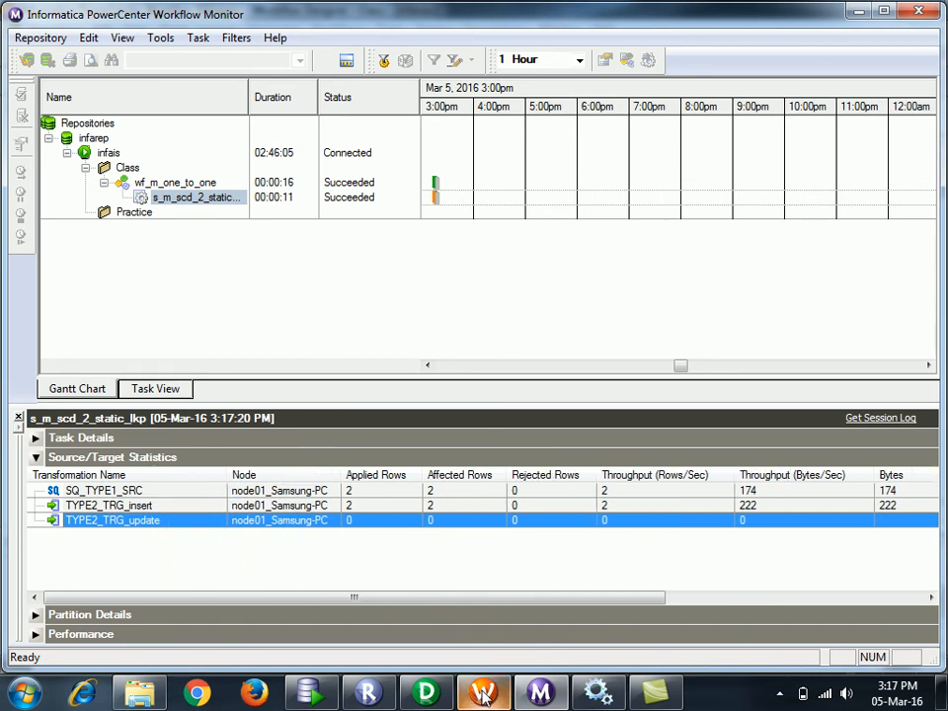
- Open TYPE2_TRG in the trg connection and check both rows' END_DATE of 31-DEC-99
click(311, 694)
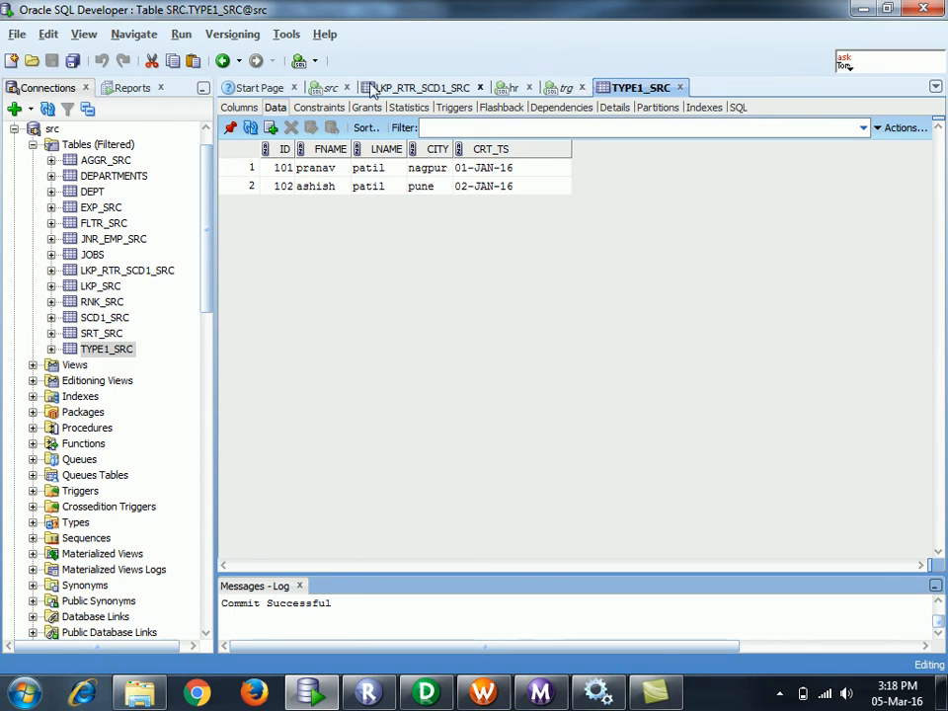
click(15, 129)
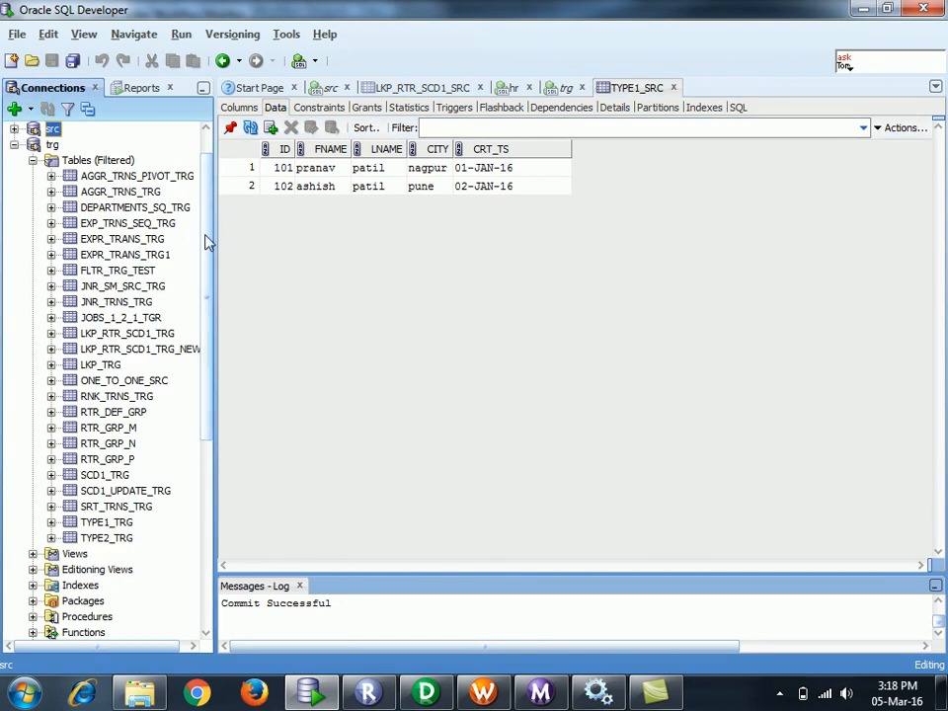
scroll(208, 247, down, 2)
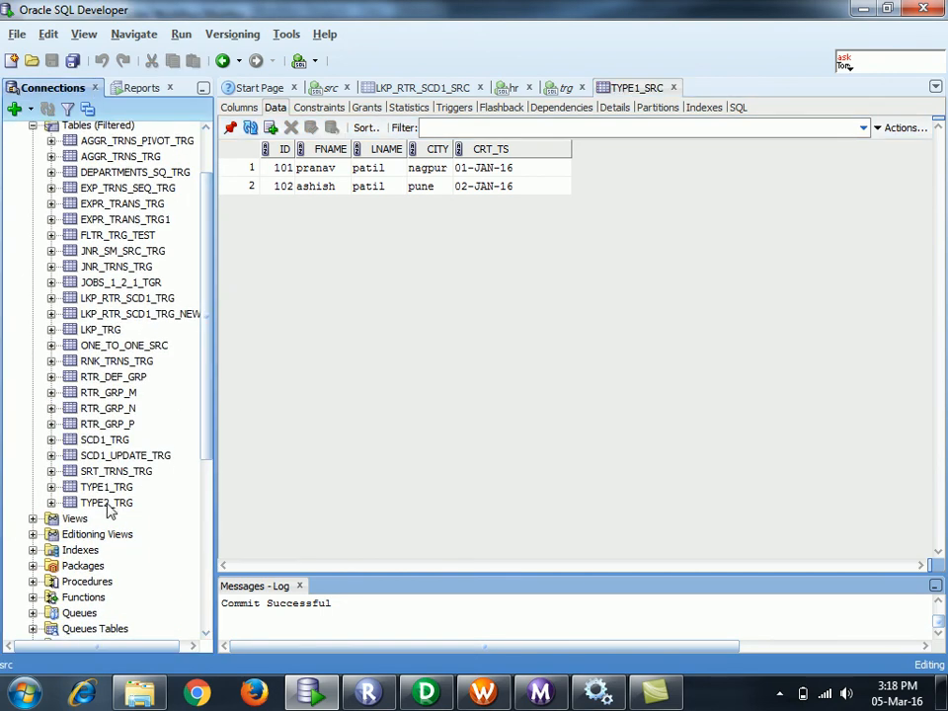
click(108, 505)
click(108, 505)
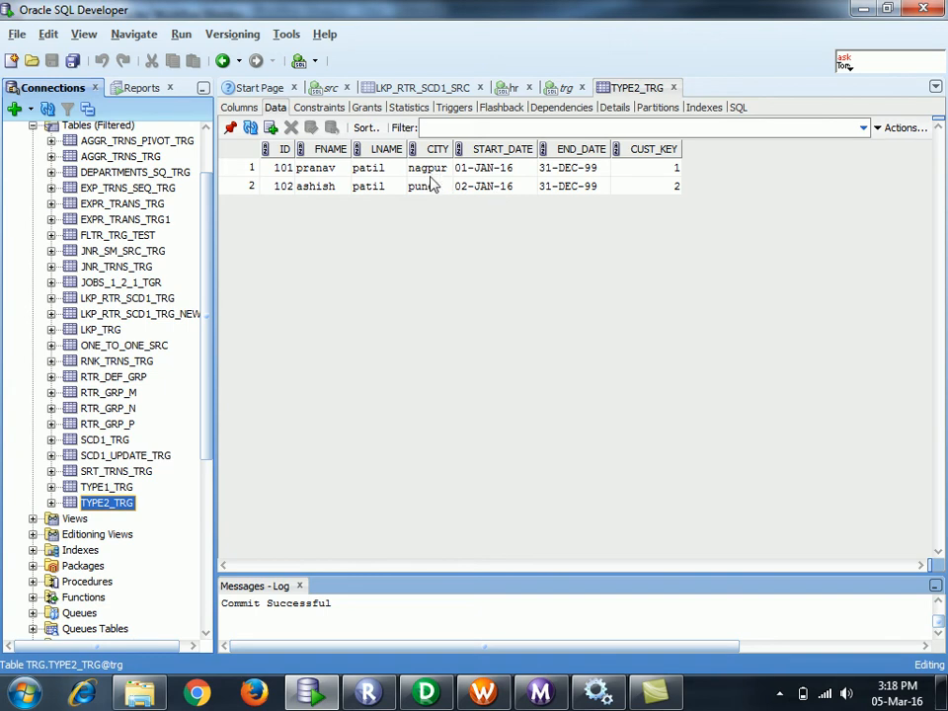
click(555, 172)
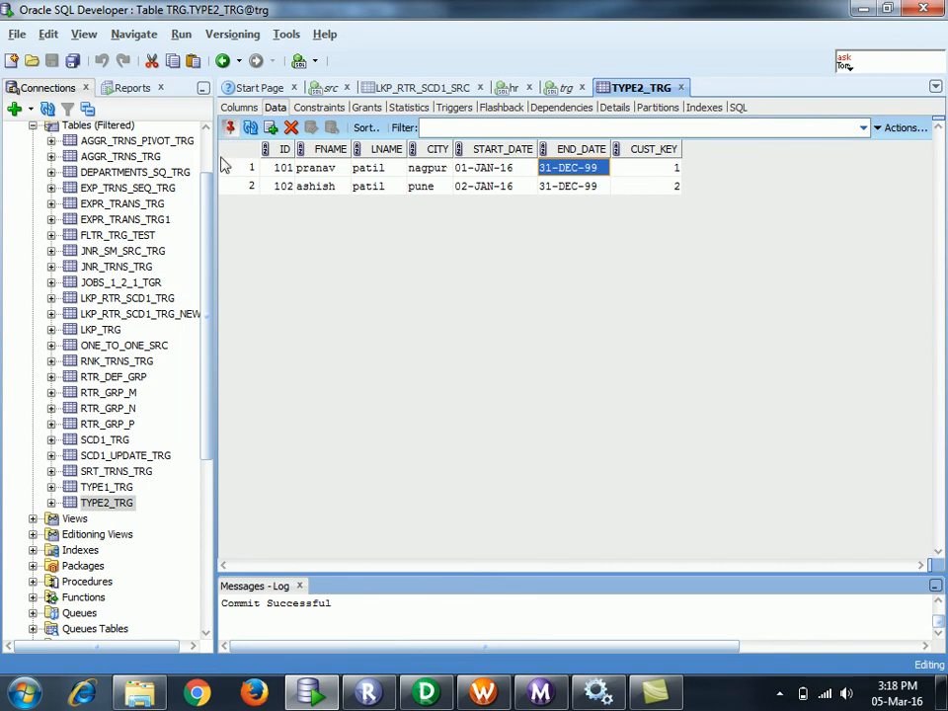
drag(210, 205, 210, 159)
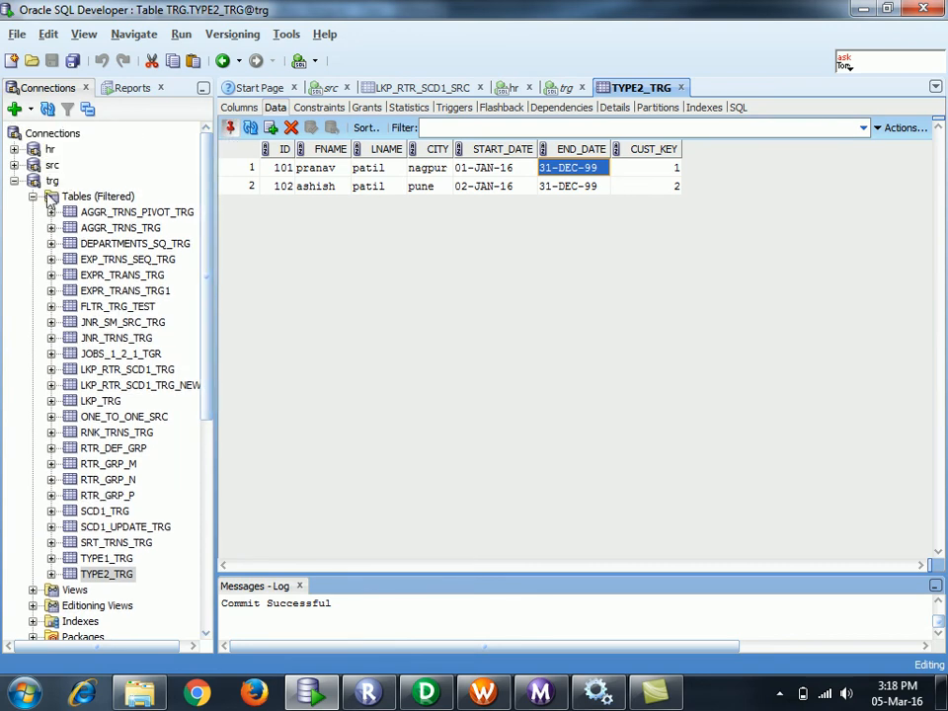
- Open TYPE1_SRC's data and select both rows across all columns
click(13, 181)
click(13, 165)
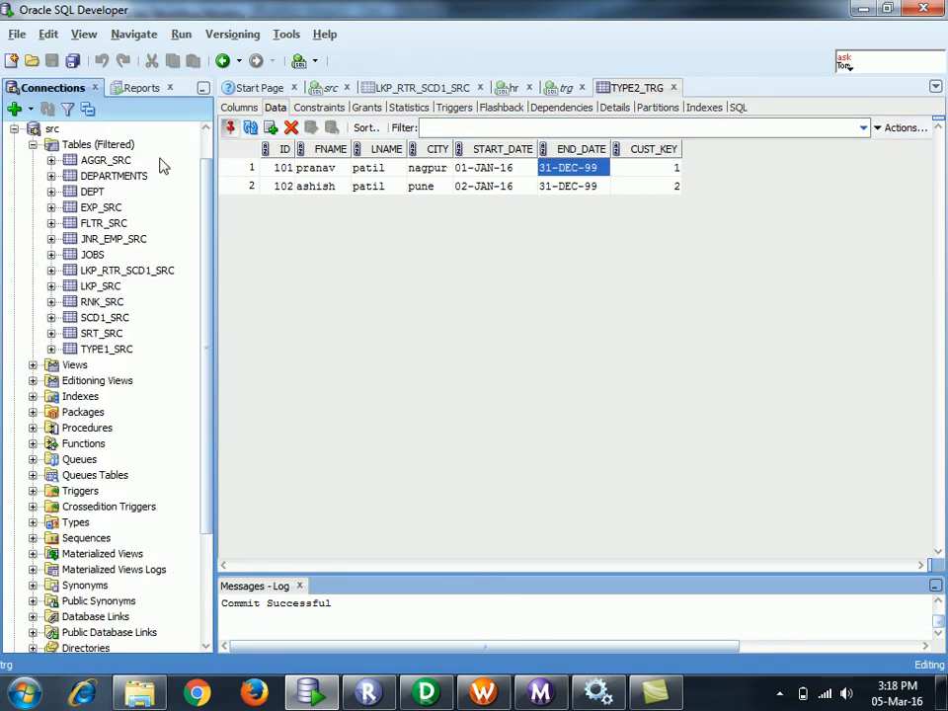
click(249, 187)
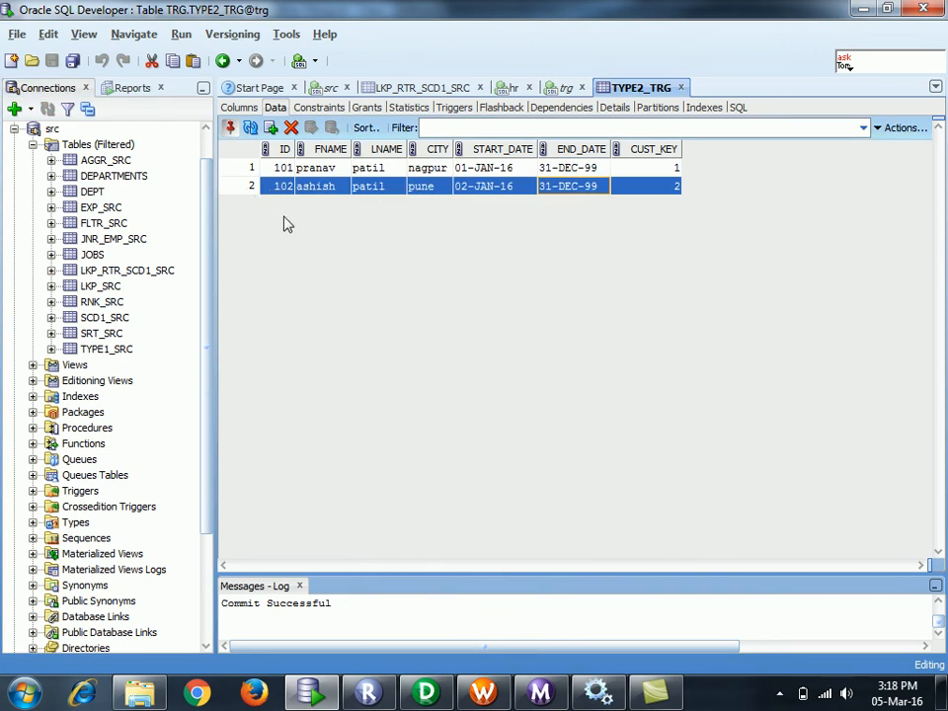
drag(269, 171, 303, 201)
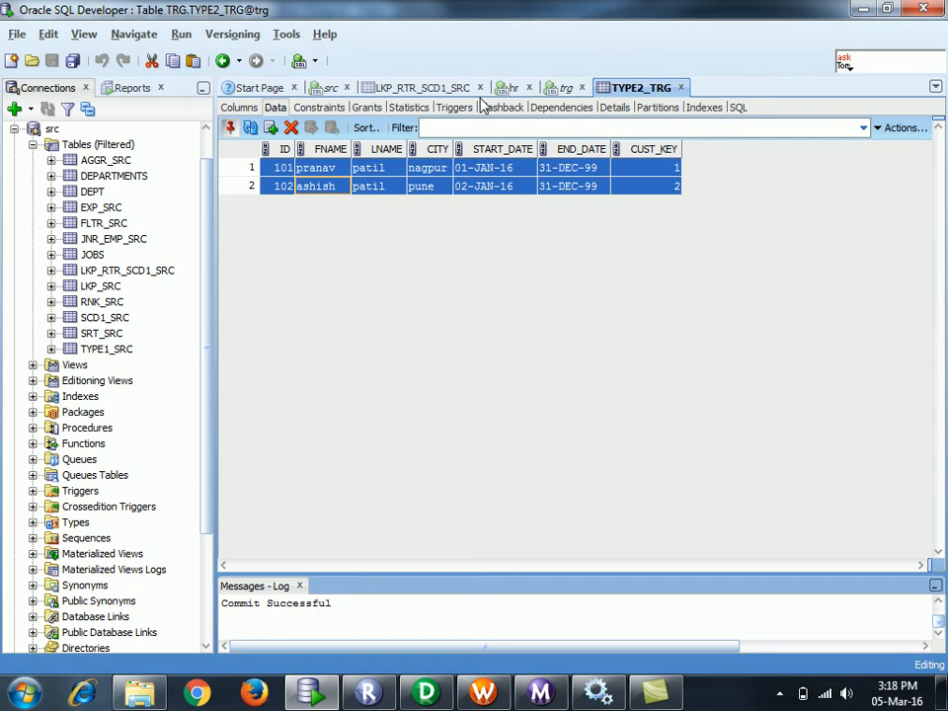
click(105, 351)
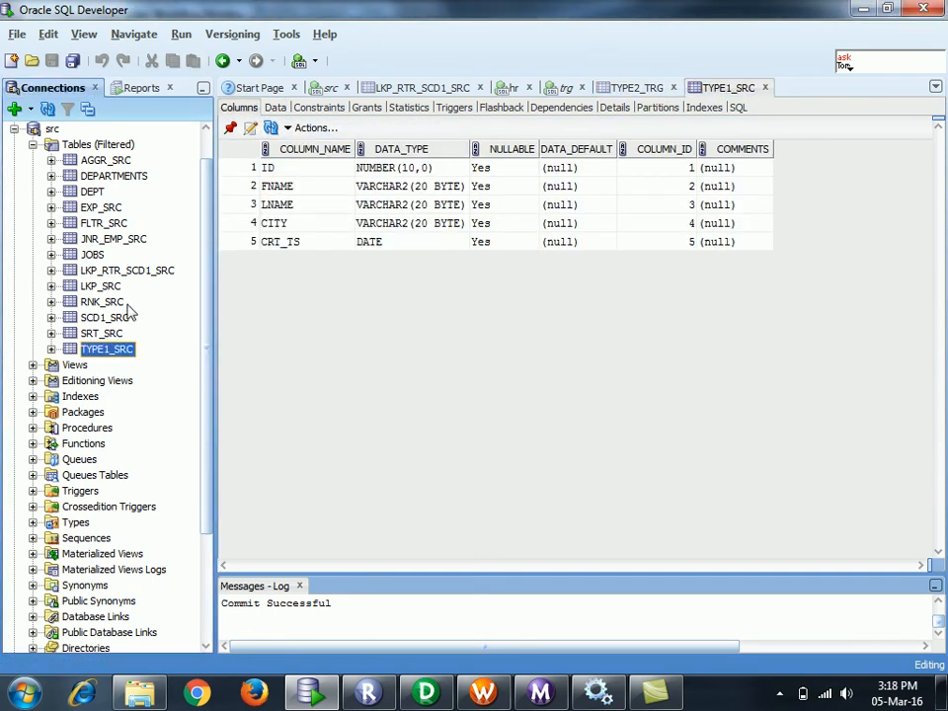
click(277, 108)
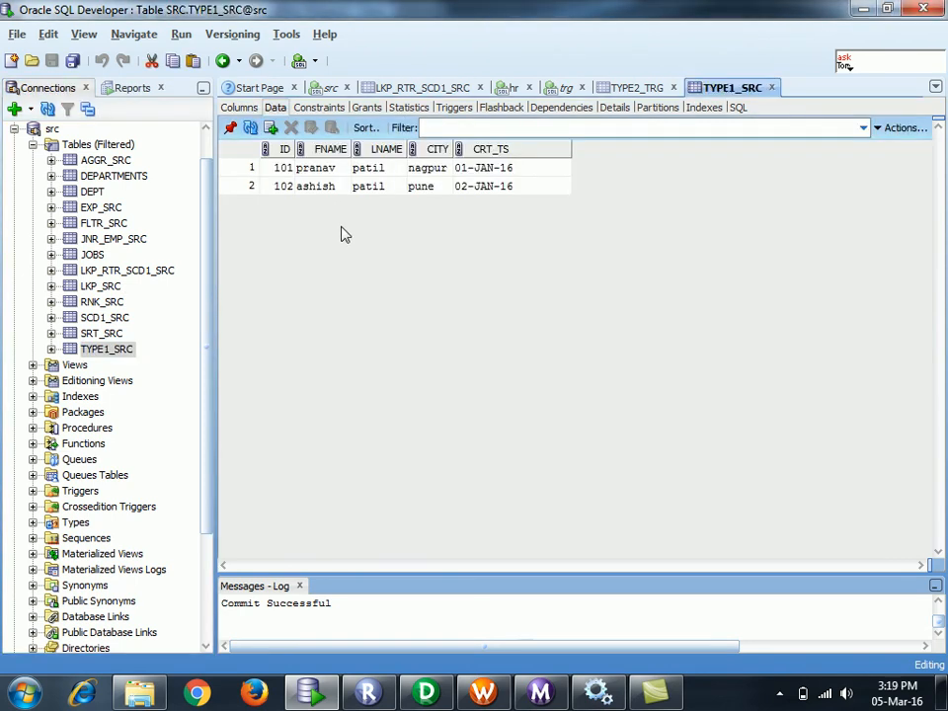
click(283, 170)
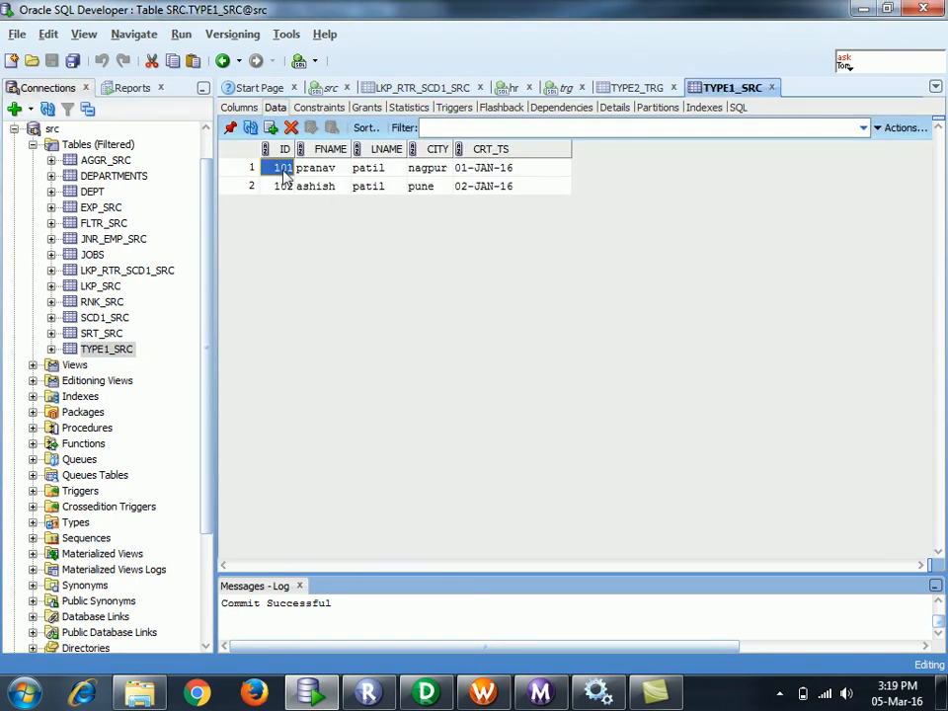
key(shift+Down)
key(shift+End)
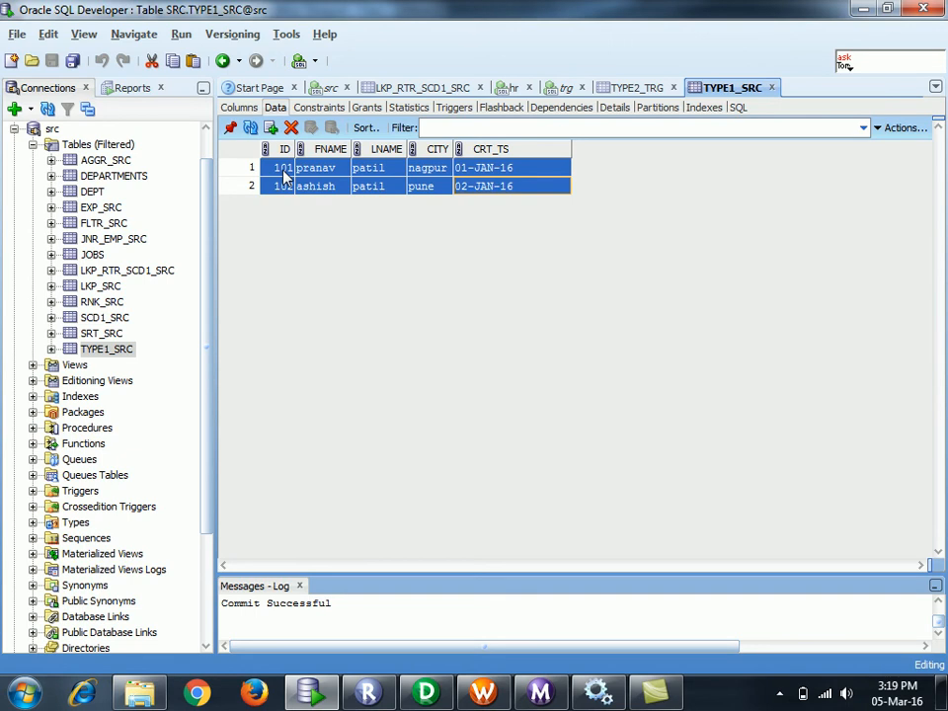
- Open the Excel workbook from the desktop
click(25, 692)
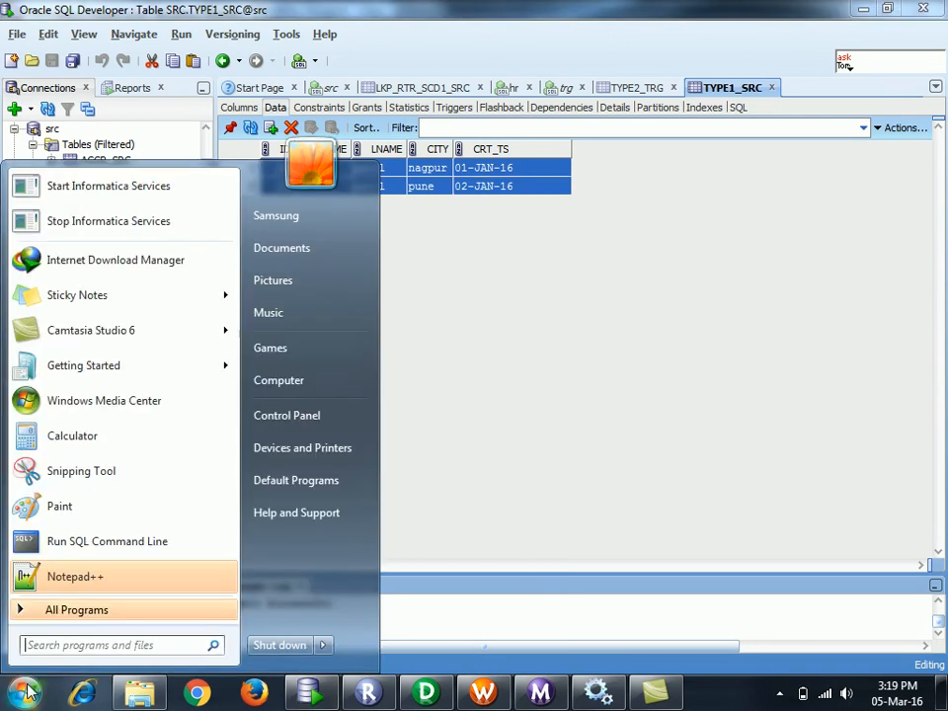
click(78, 647)
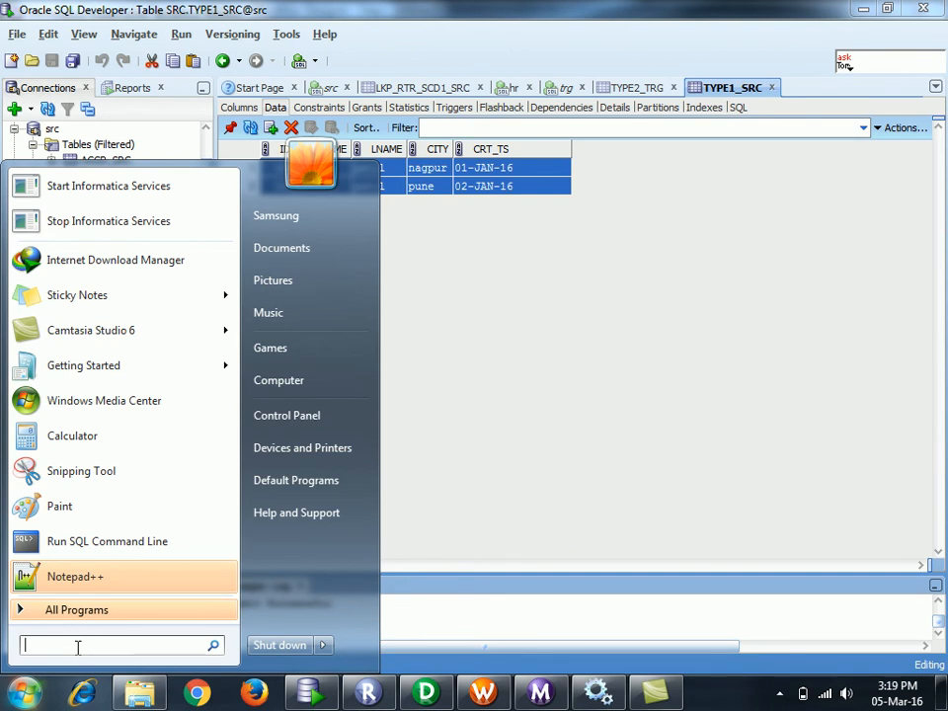
click(720, 704)
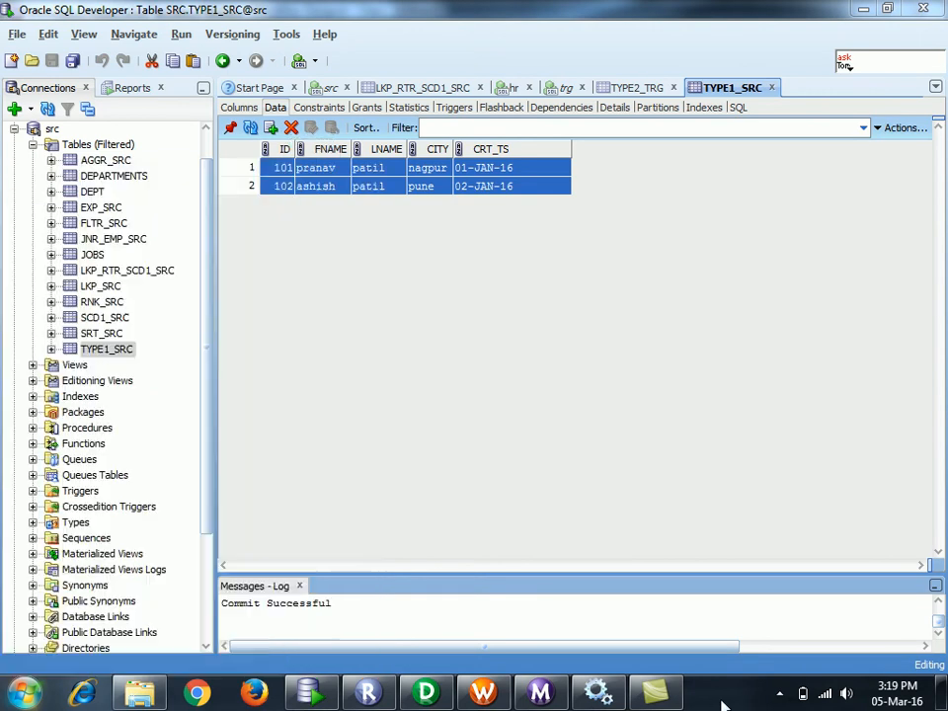
click(941, 699)
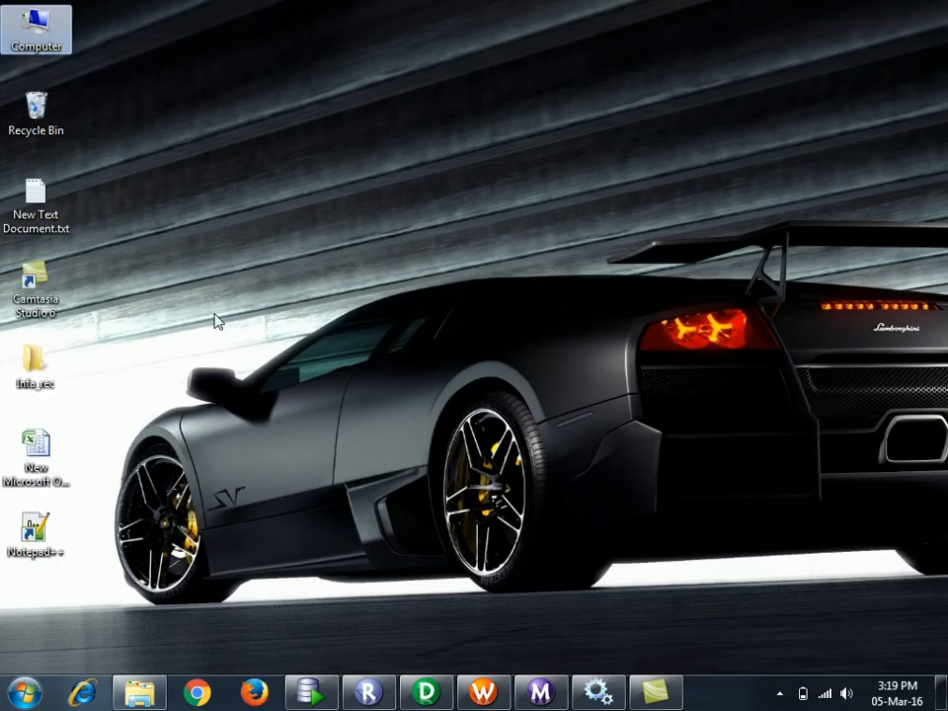
double_click(36, 449)
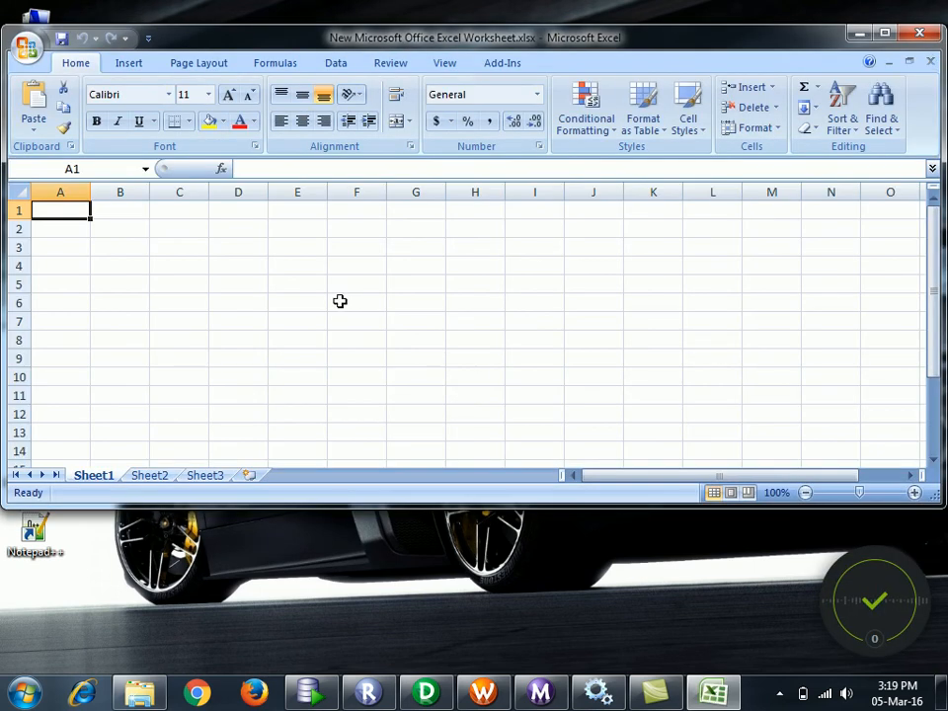
- Delete the stray picture that was pasted into the worksheet
click(338, 301)
key(ctrl+v)
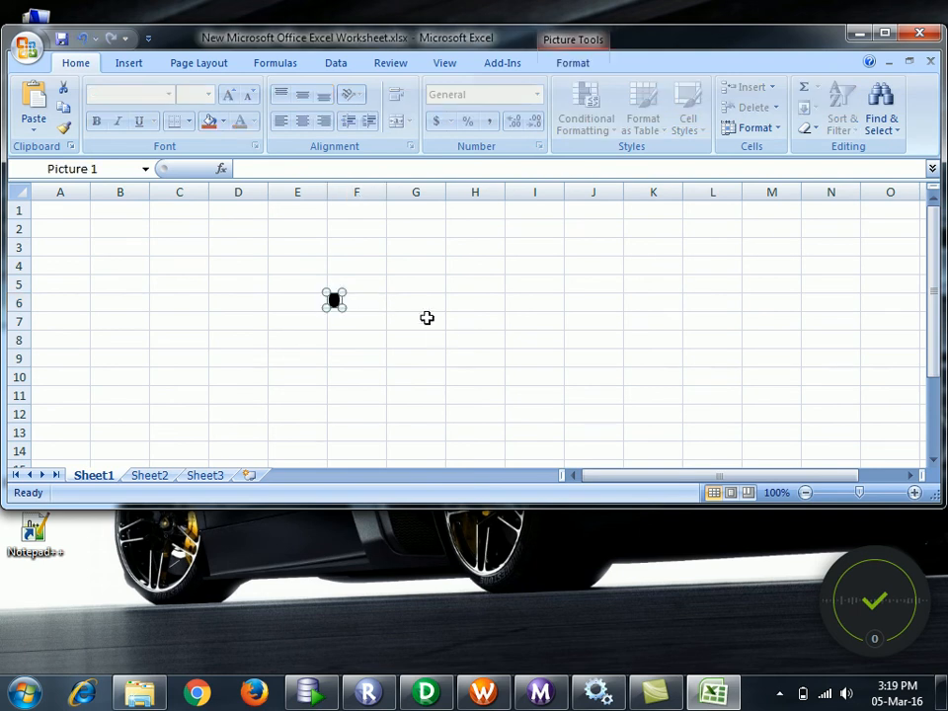
click(438, 332)
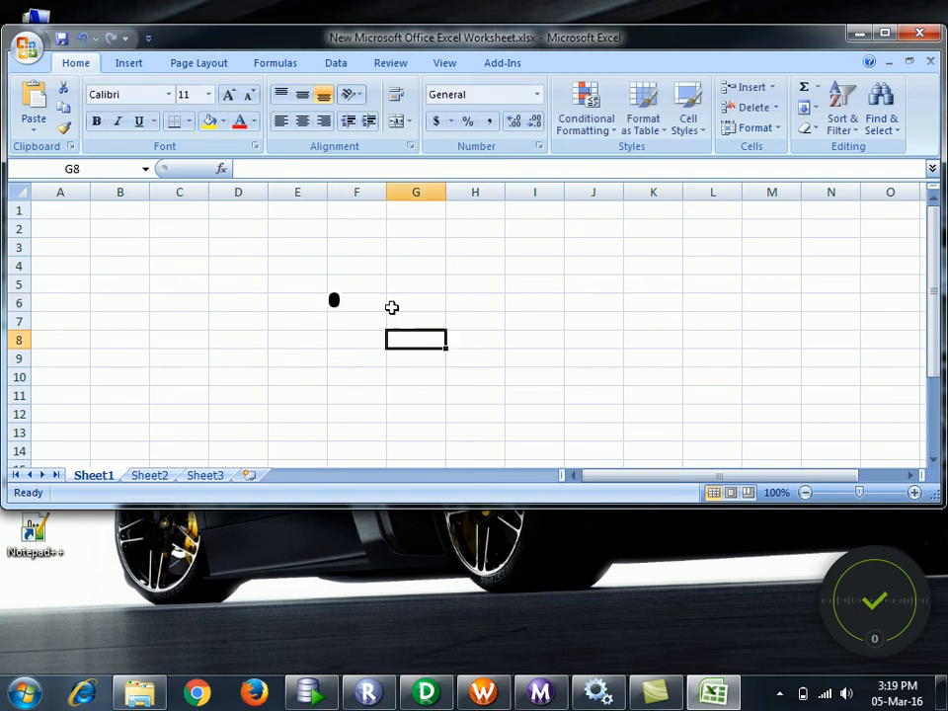
click(336, 304)
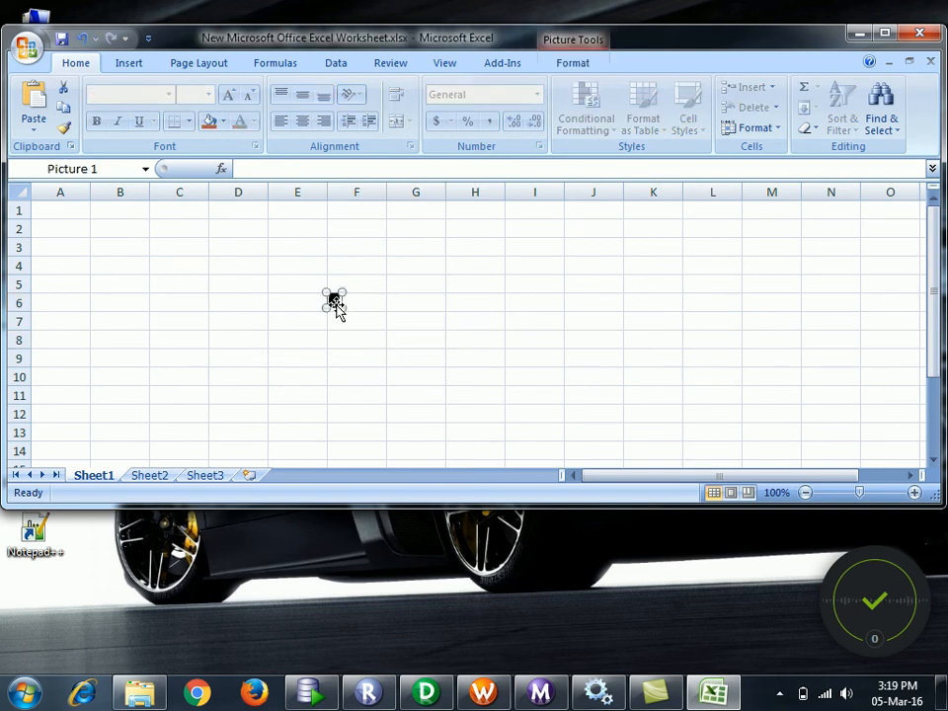
key(Delete)
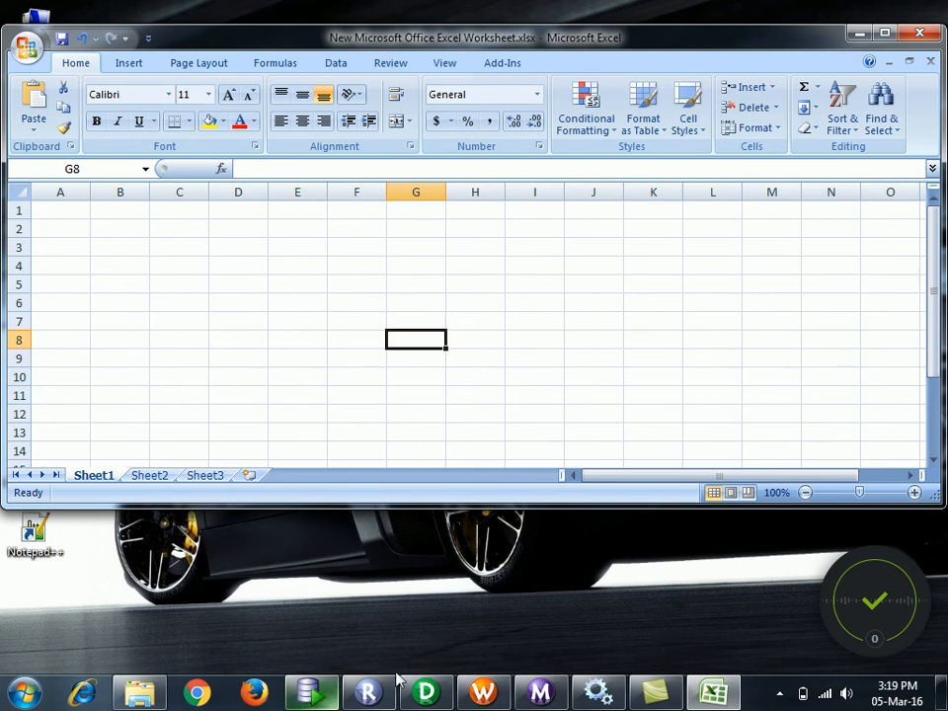
- Copy TYPE1_SRC rows 101 and 102 from SQL Developer and paste them into G8:K9
click(311, 691)
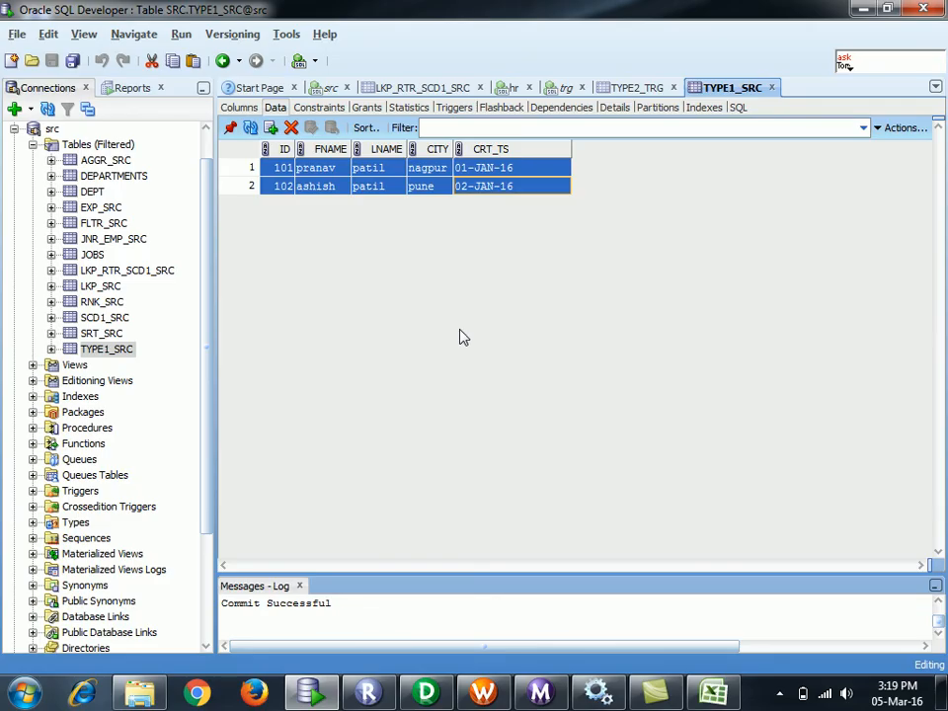
double_click(534, 169)
click(533, 187)
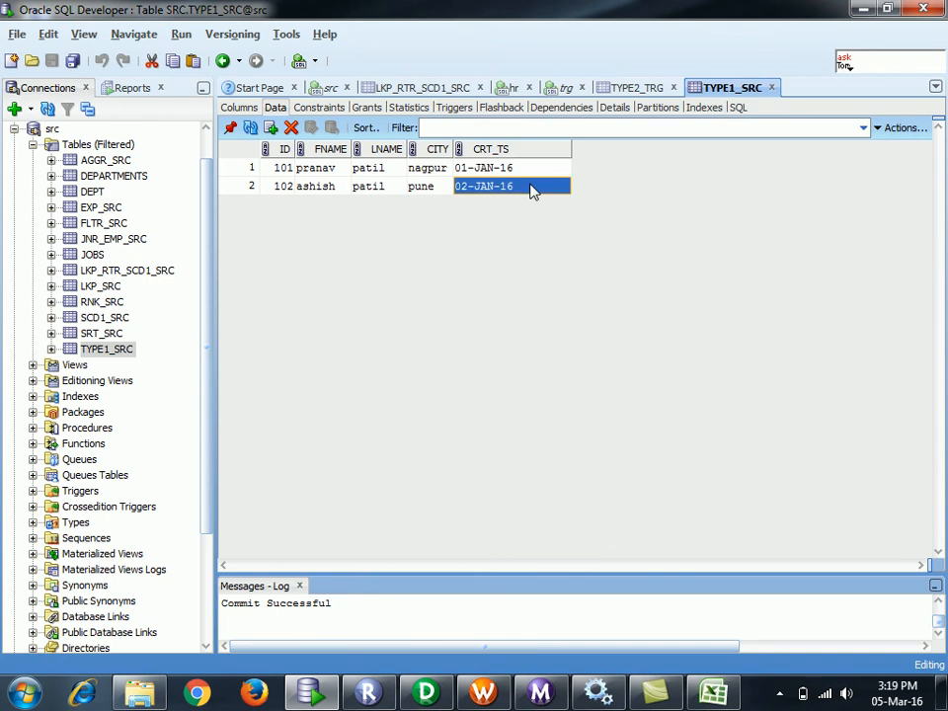
key(shift+Up)
key(shift+Left)
key(shift+Left)
key(shift+Left)
key(shift+Left)
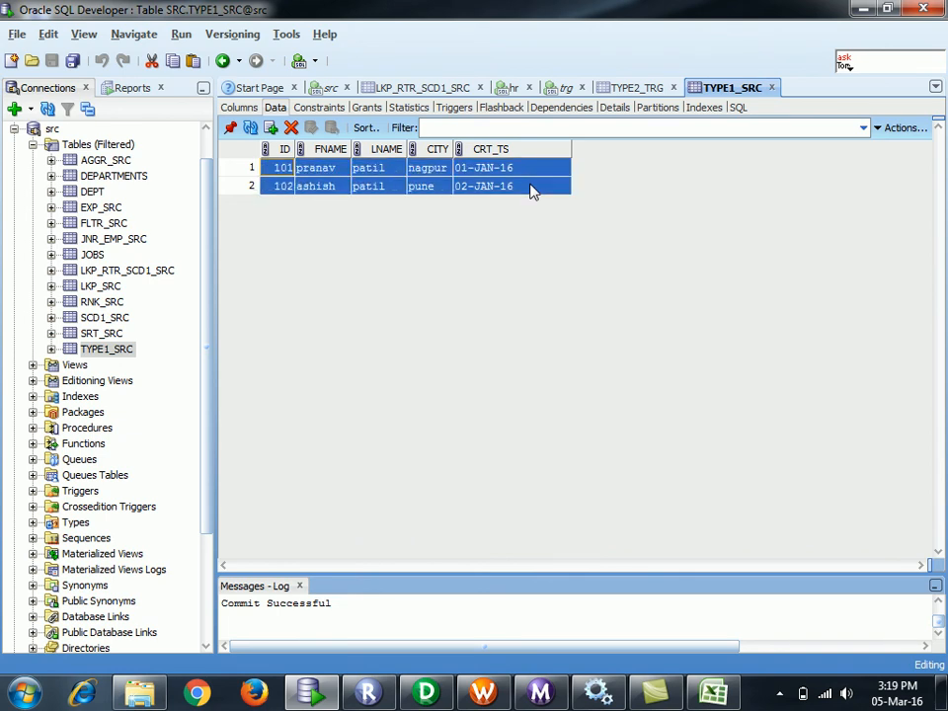
click(721, 690)
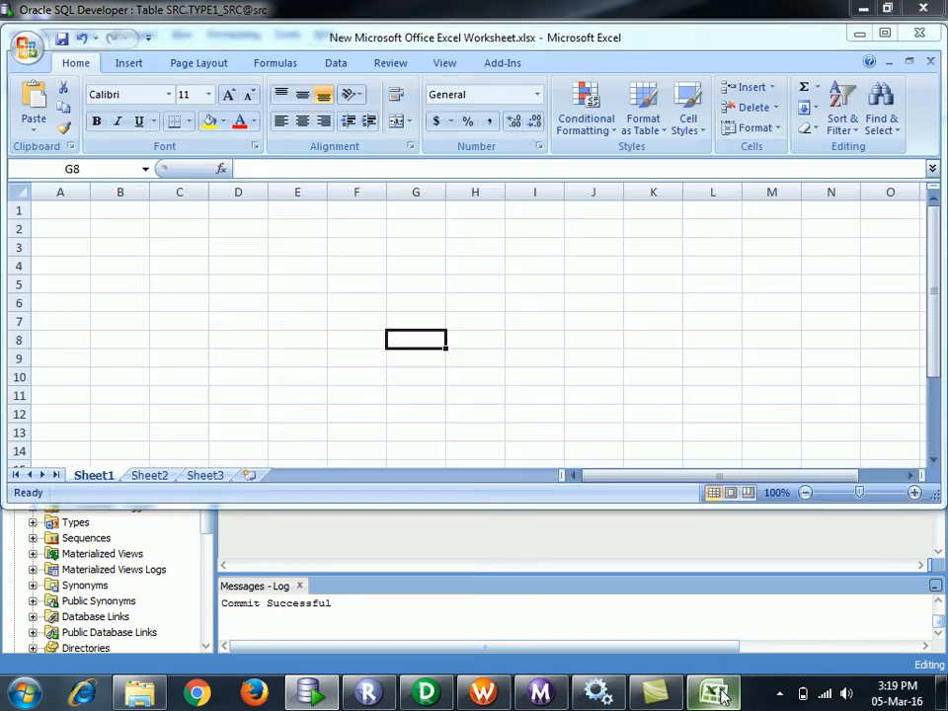
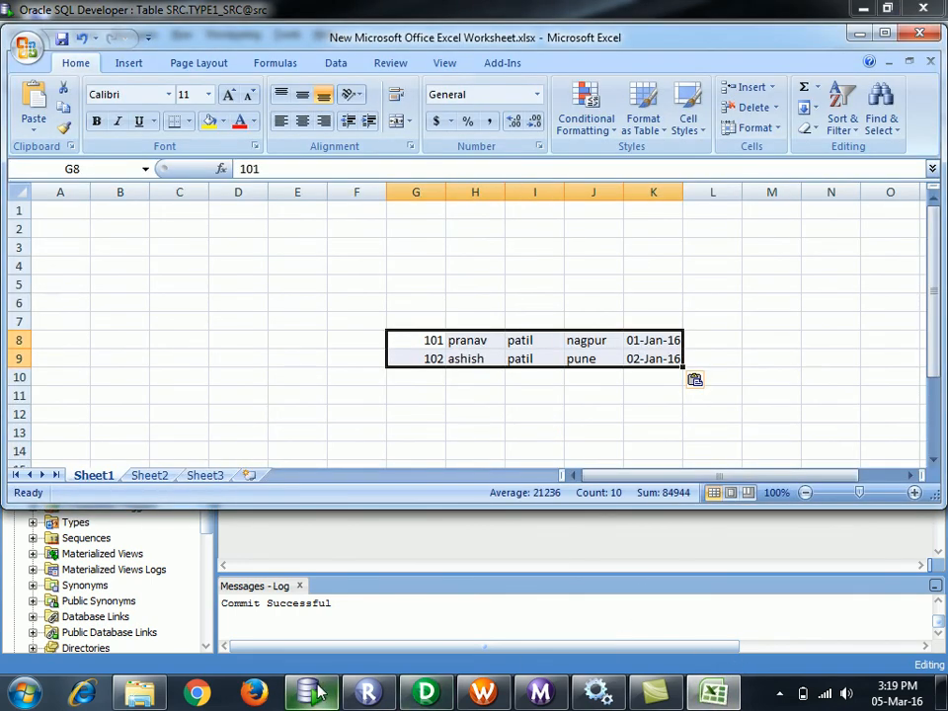
click(235, 521)
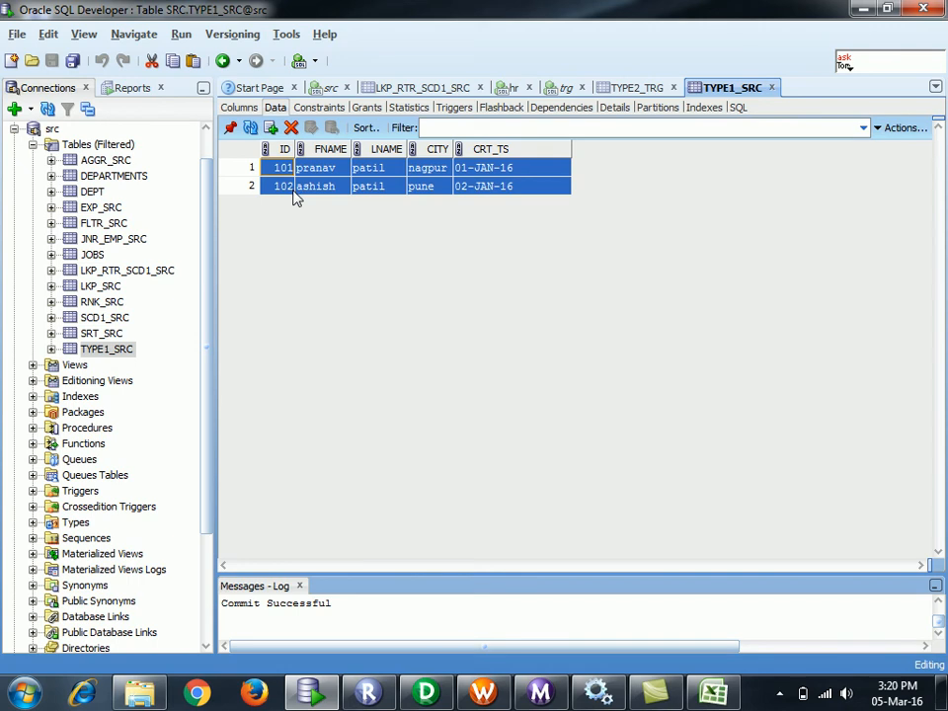
- Change row 101's city to pune and CRT_TS to 06-JAN-16, then commit
click(243, 170)
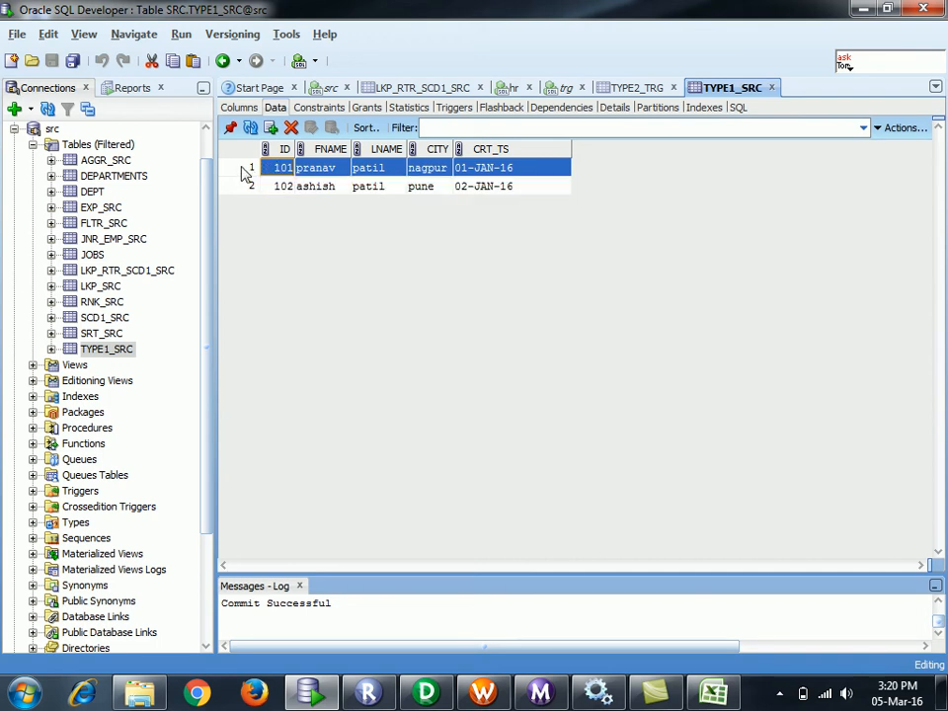
click(429, 173)
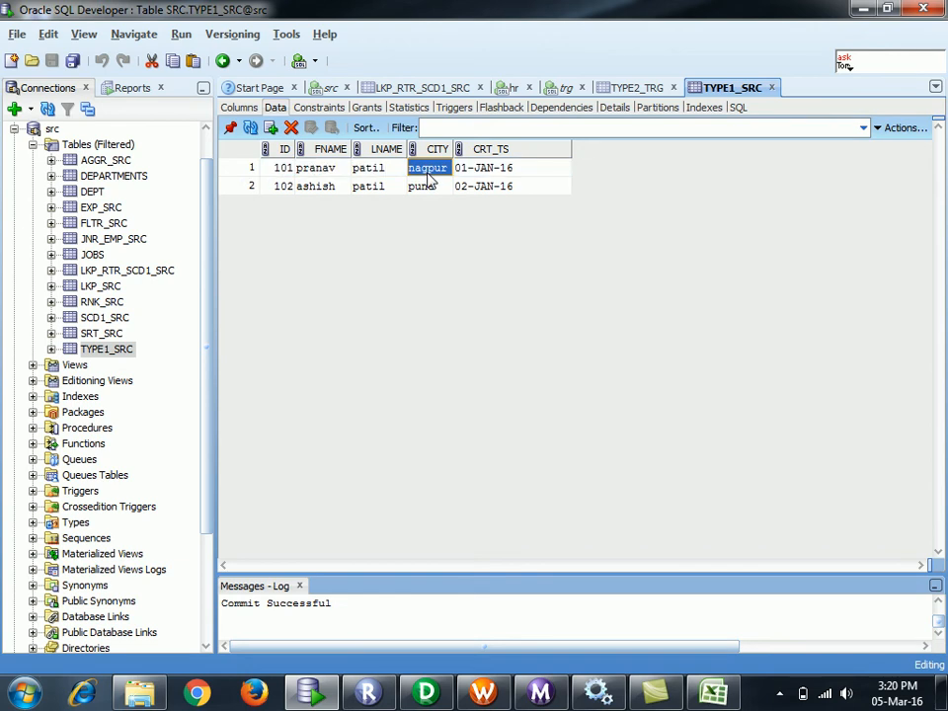
text(p)
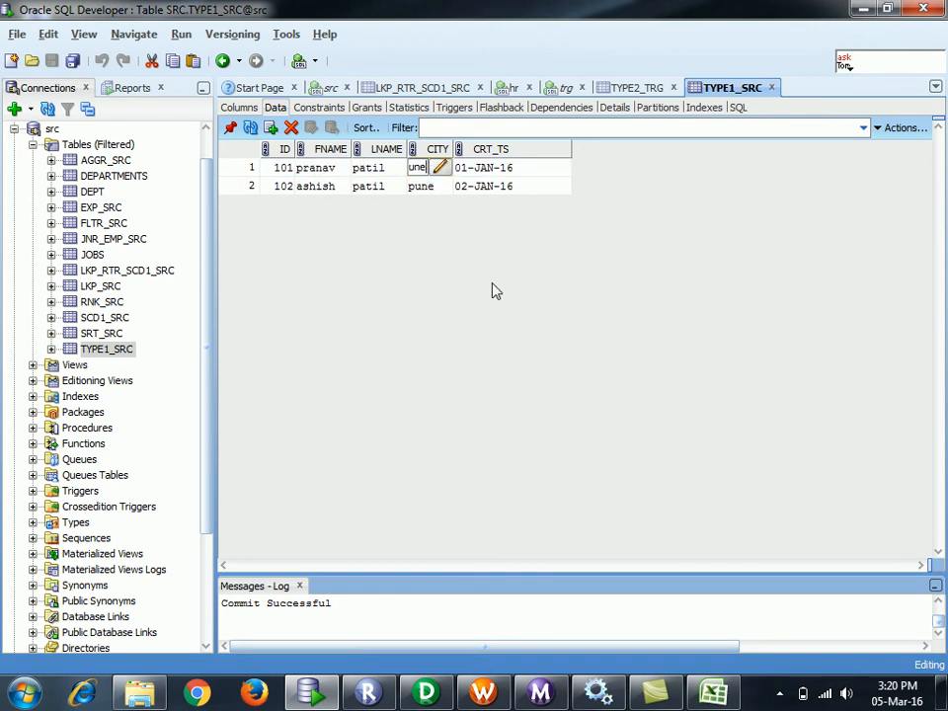
key(Home)
click(500, 169)
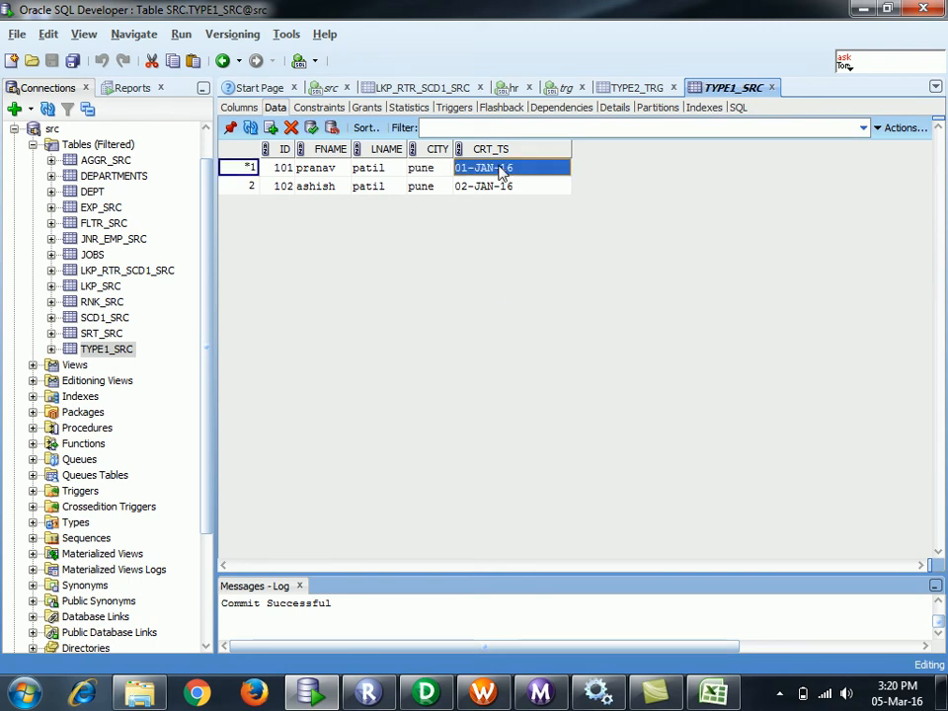
click(471, 168)
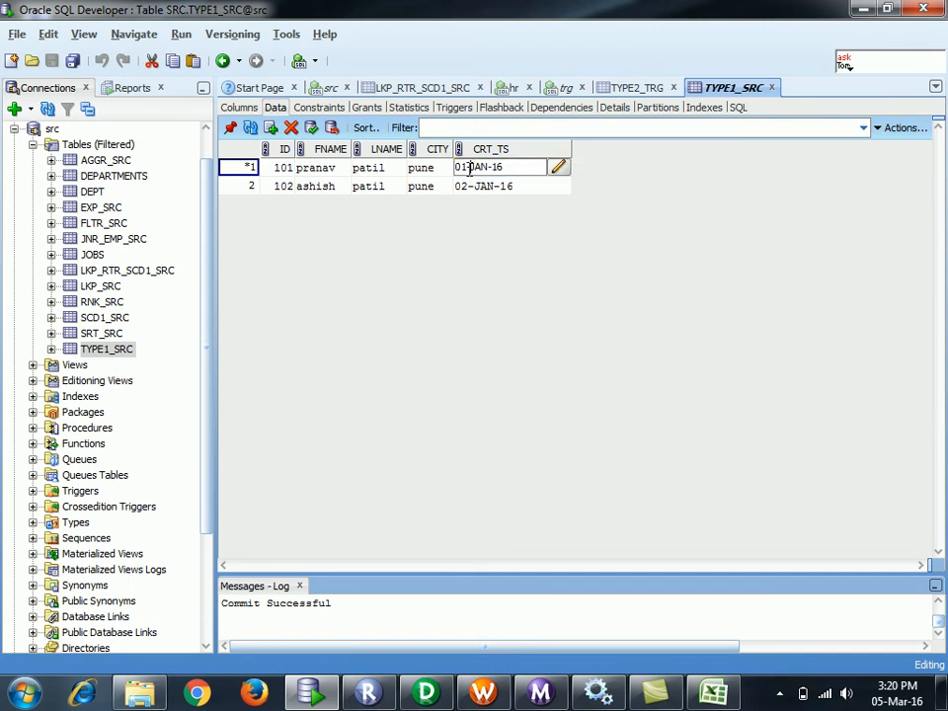
key(BackSpace)
text(6)
click(312, 129)
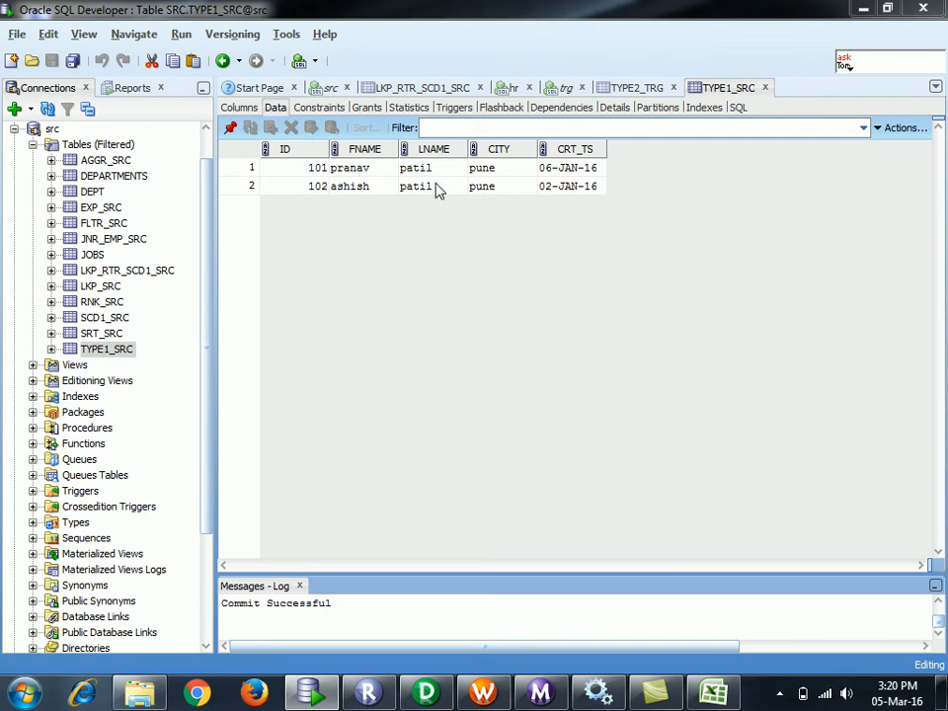
- Refresh TYPE1_SRC and check the dates: 101 is 06-JAN-16, 102 stays 02-JAN-16
click(750, 85)
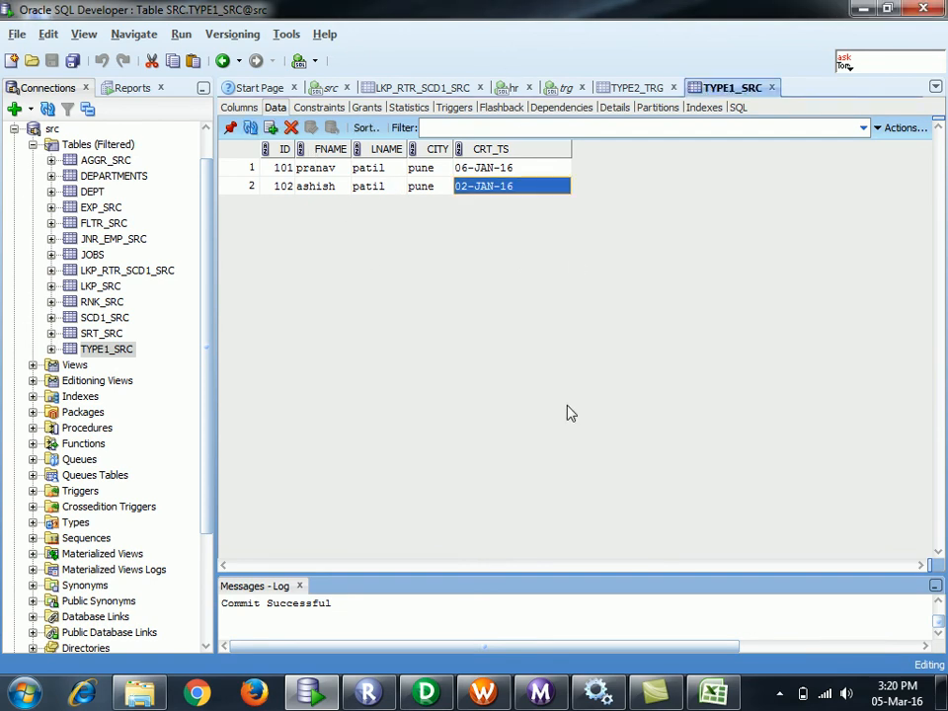
click(521, 170)
double_click(523, 169)
click(524, 187)
- Insert a new TYPE1_SRC row with ID 103, a first and last name, and city pune
click(252, 186)
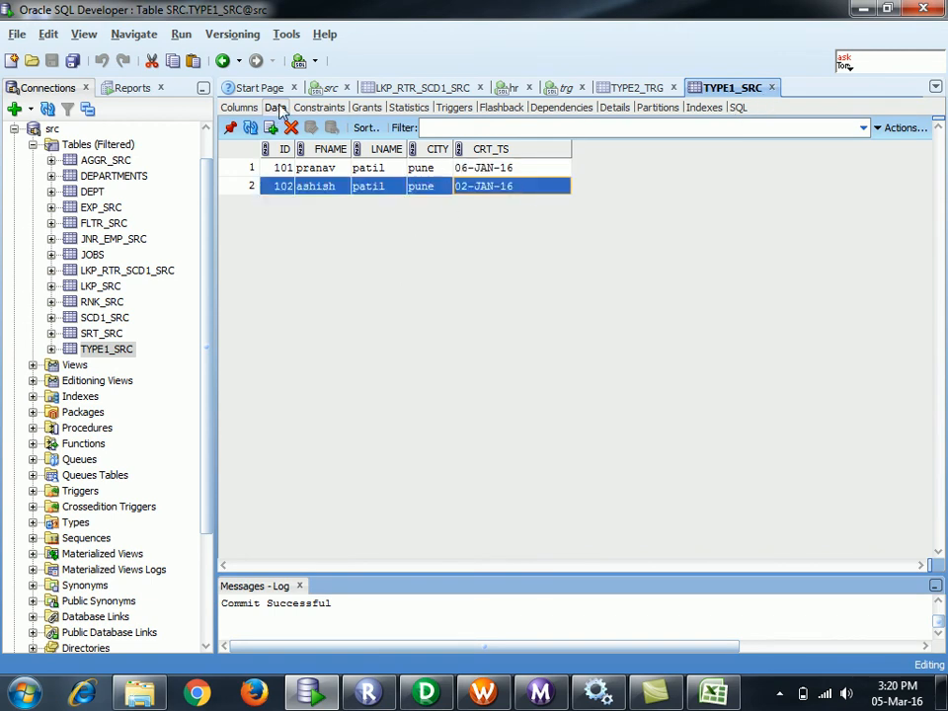
click(272, 132)
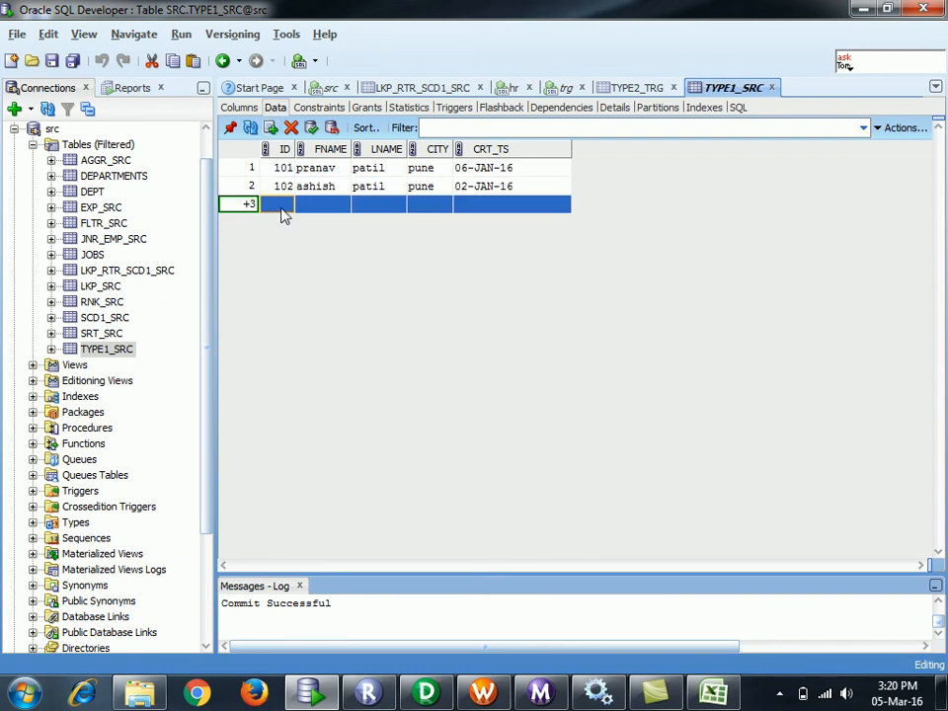
double_click(280, 205)
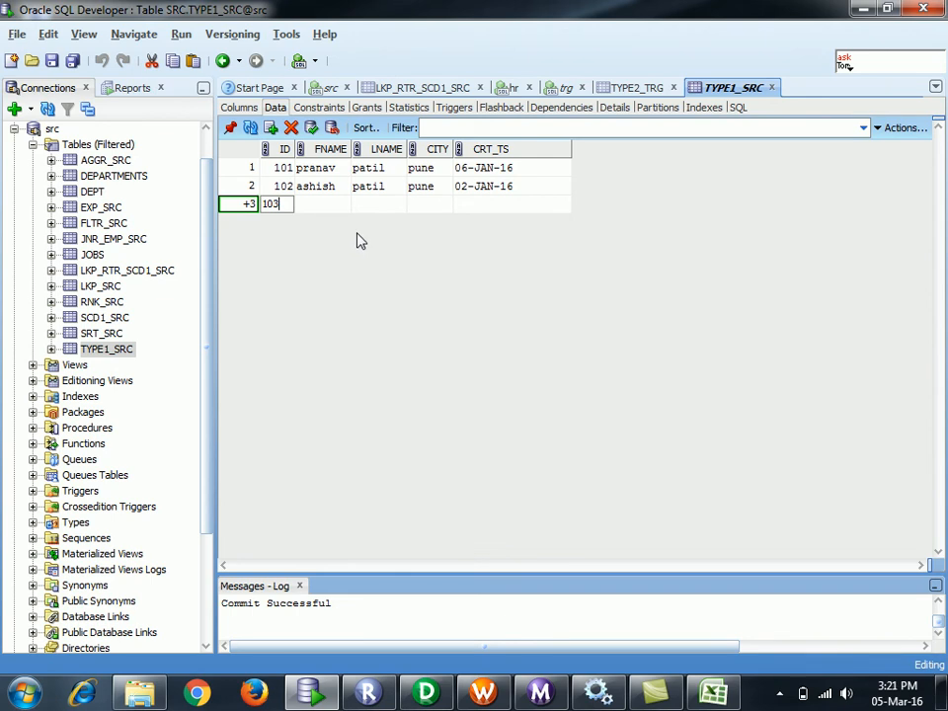
click(321, 209)
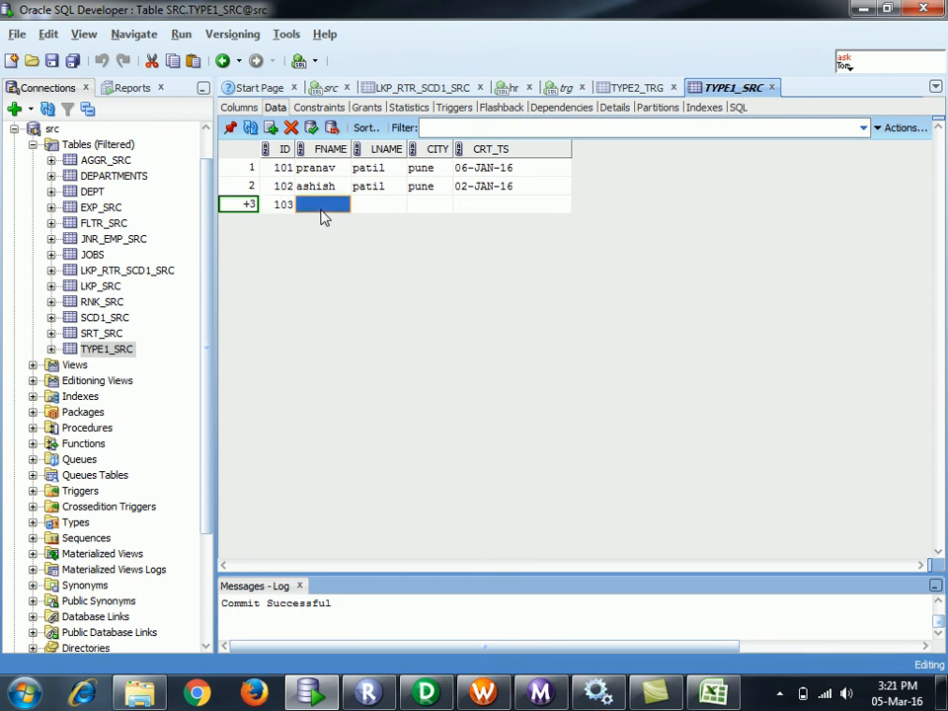
click(365, 210)
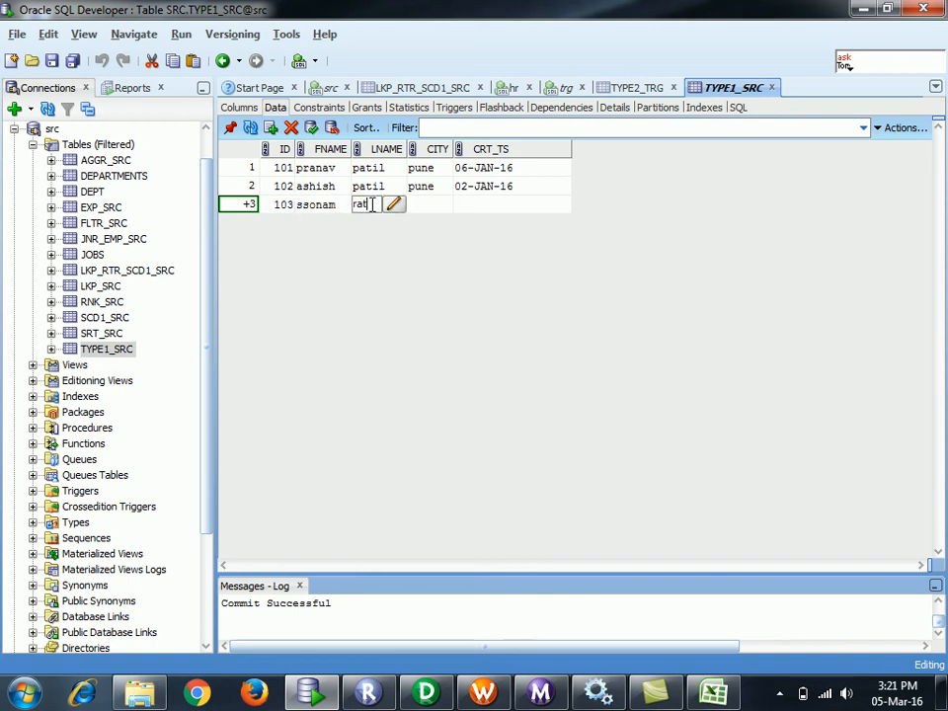
click(431, 209)
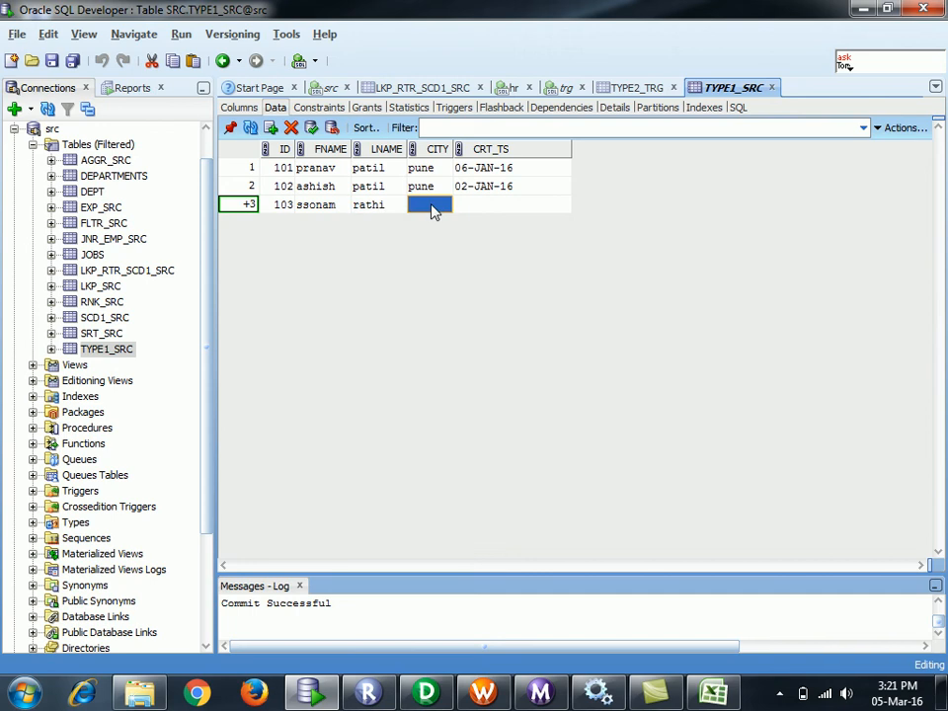
text(pune)
click(489, 210)
- Give row 103 the CRT_TS 06-JAN-16, commit it, and view TYPE2_TRG's data
click(490, 170)
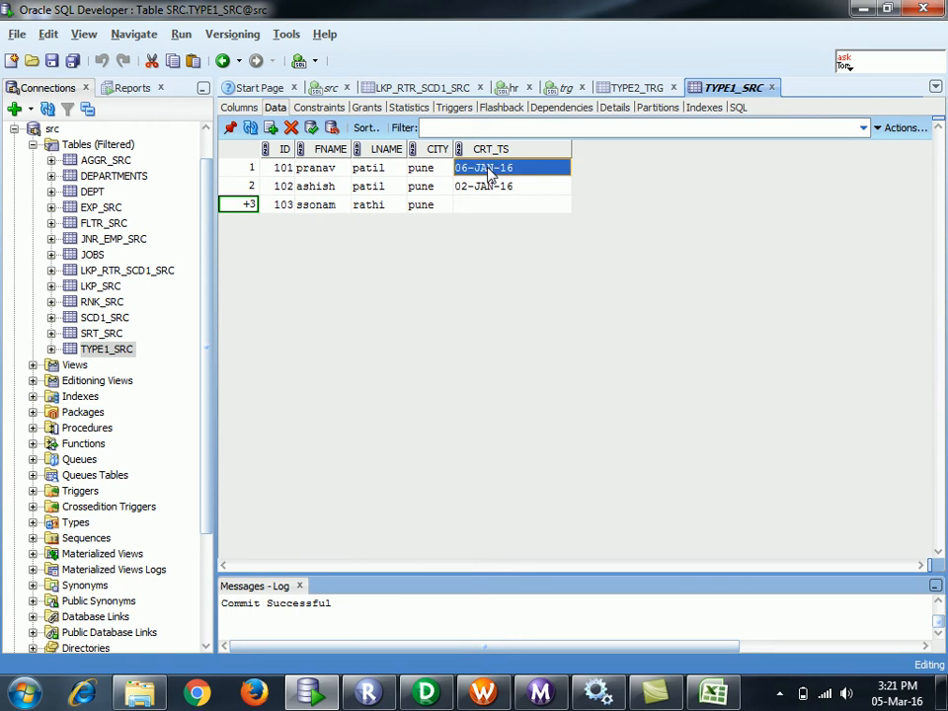
click(497, 208)
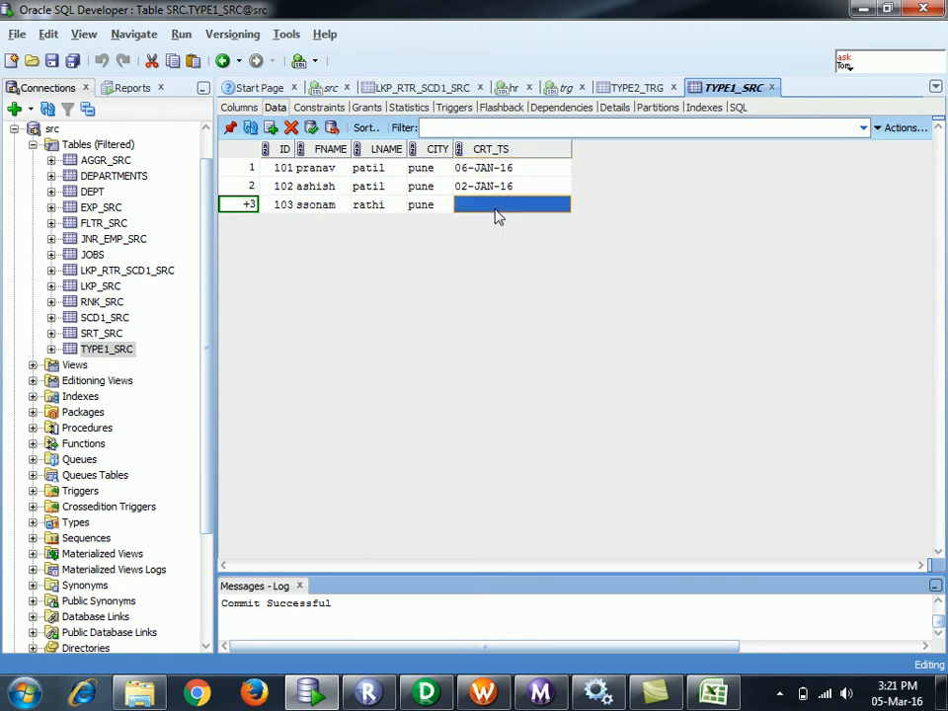
text(06-JAN-16)
click(375, 207)
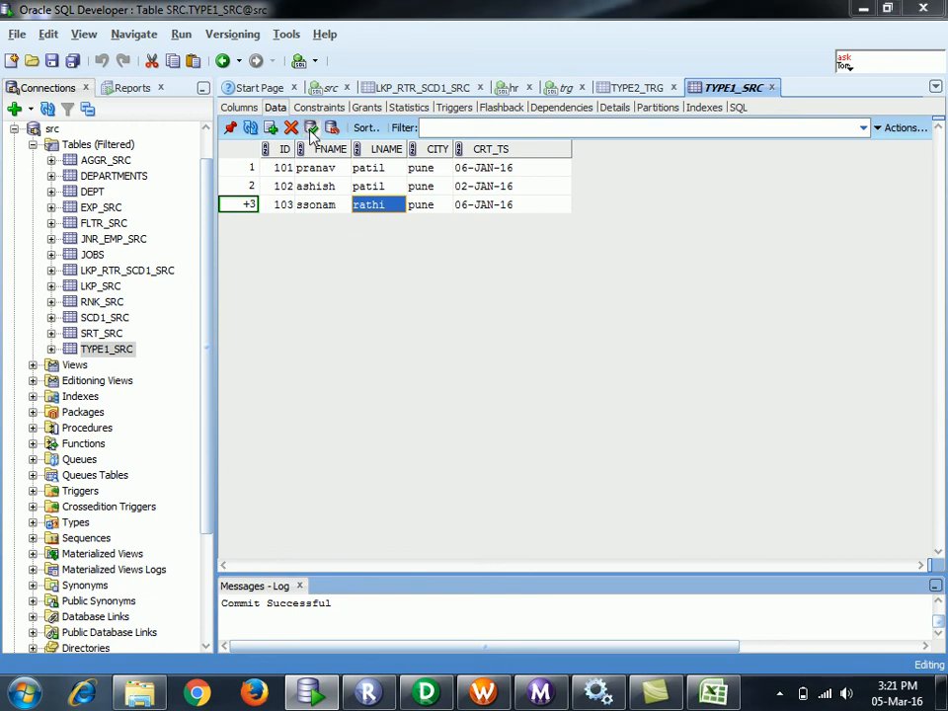
click(312, 128)
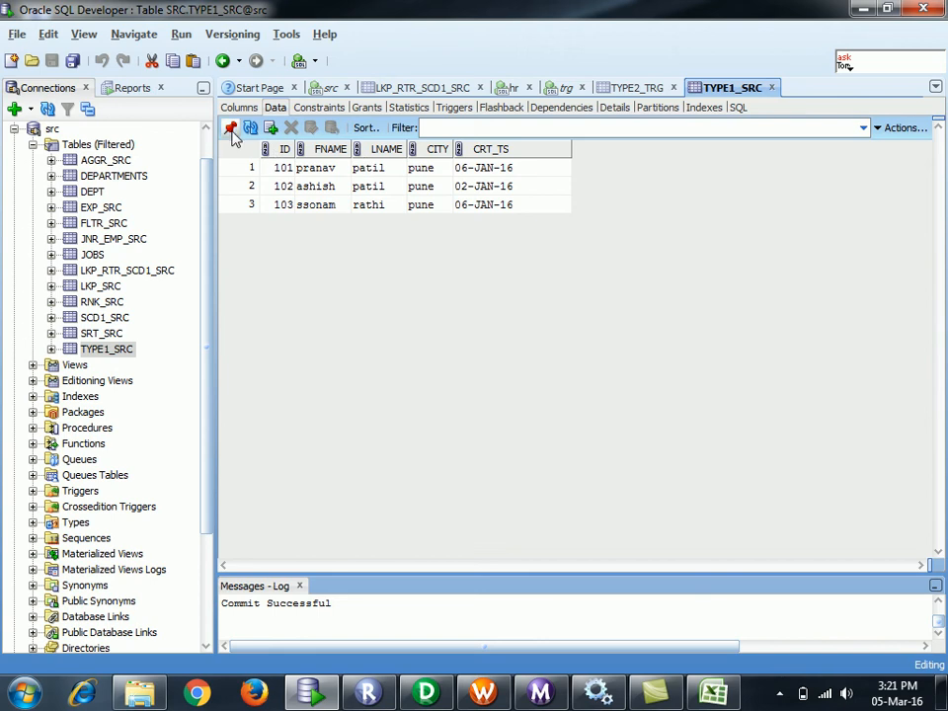
click(640, 87)
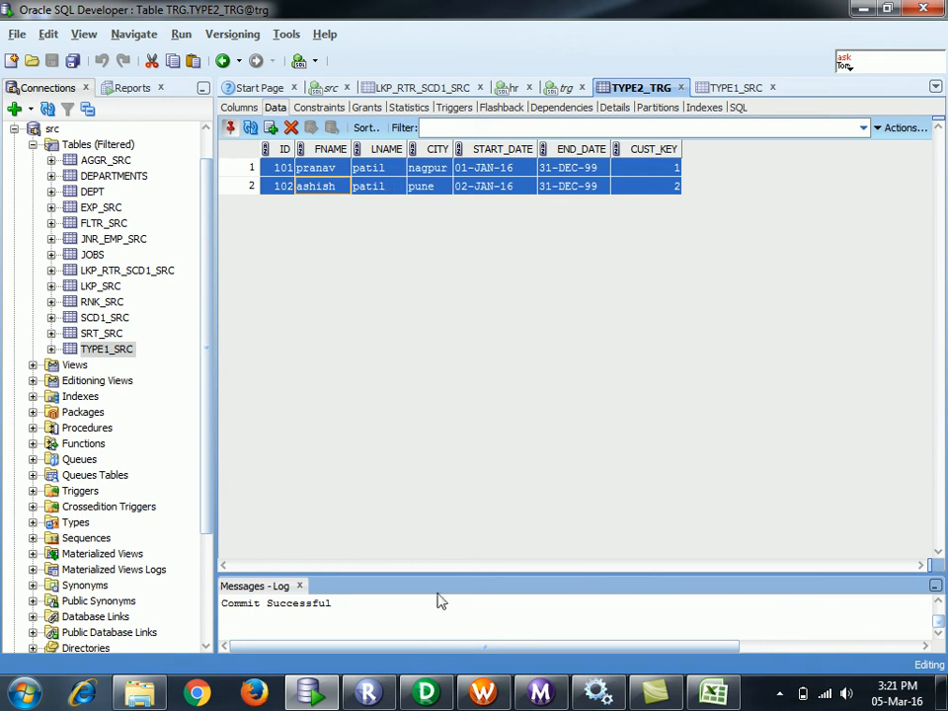
click(486, 691)
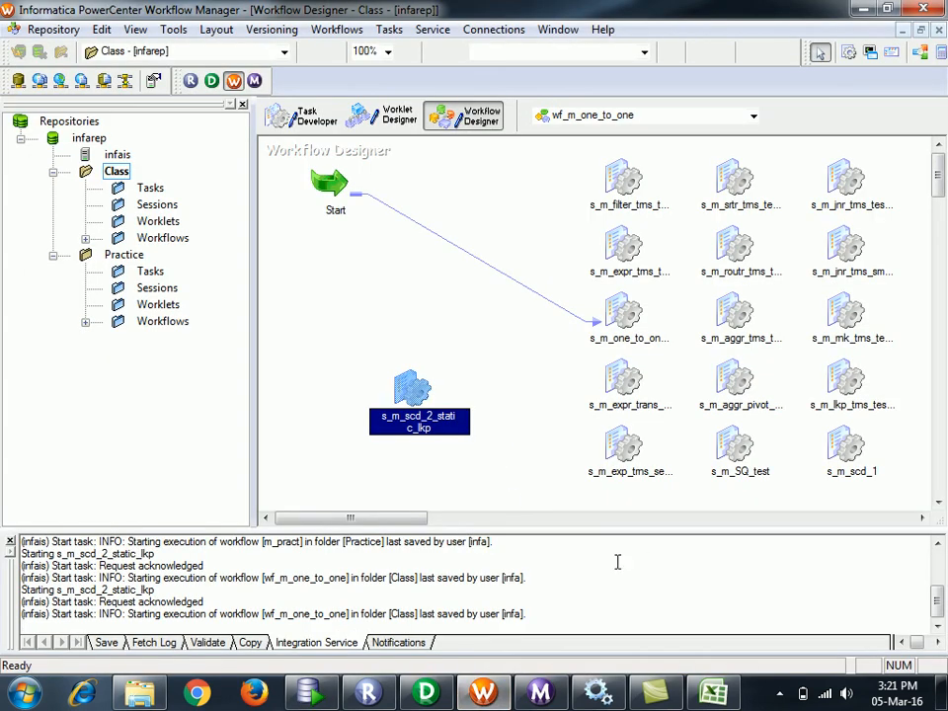
click(540, 691)
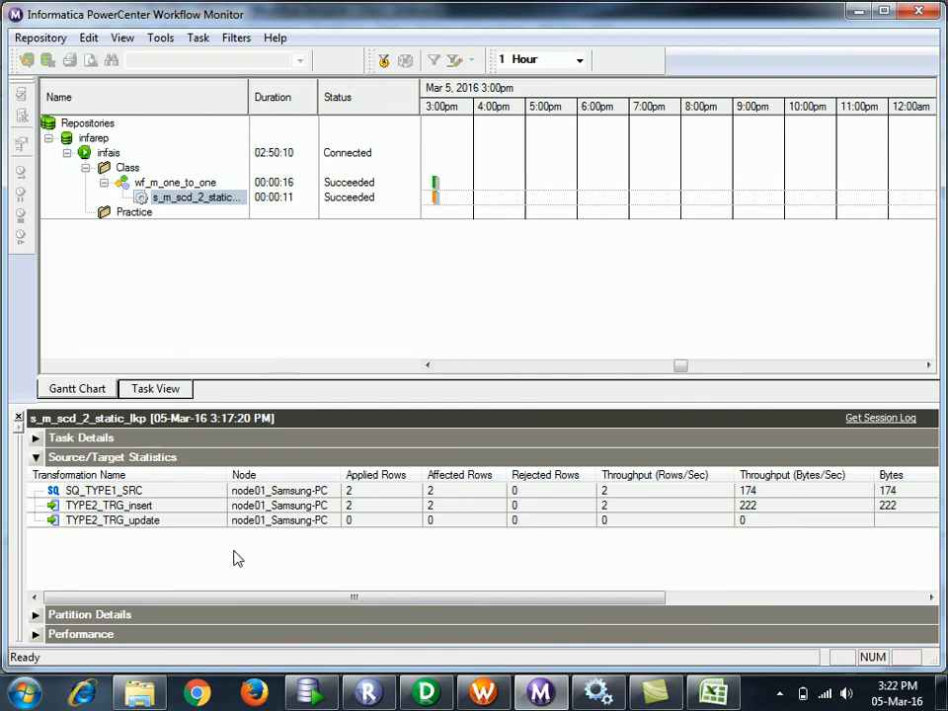
click(176, 509)
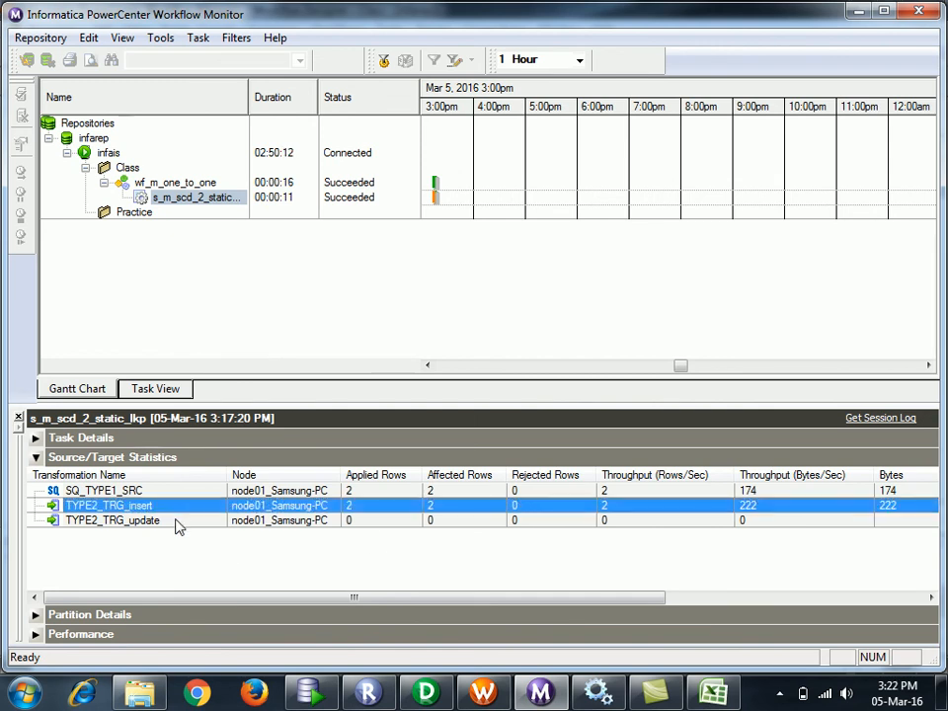
click(178, 521)
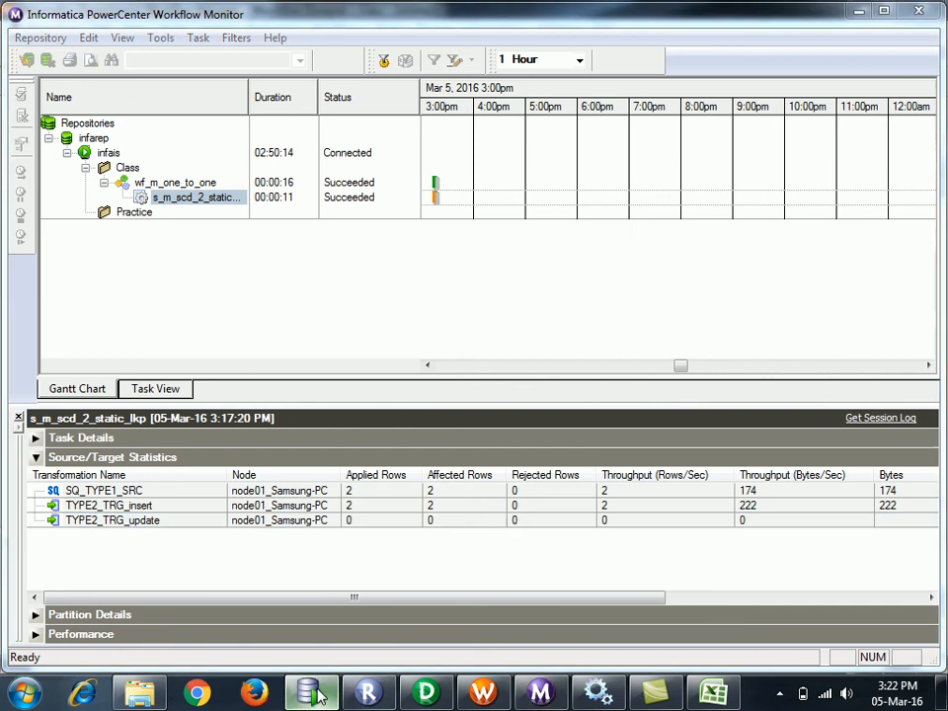
click(311, 693)
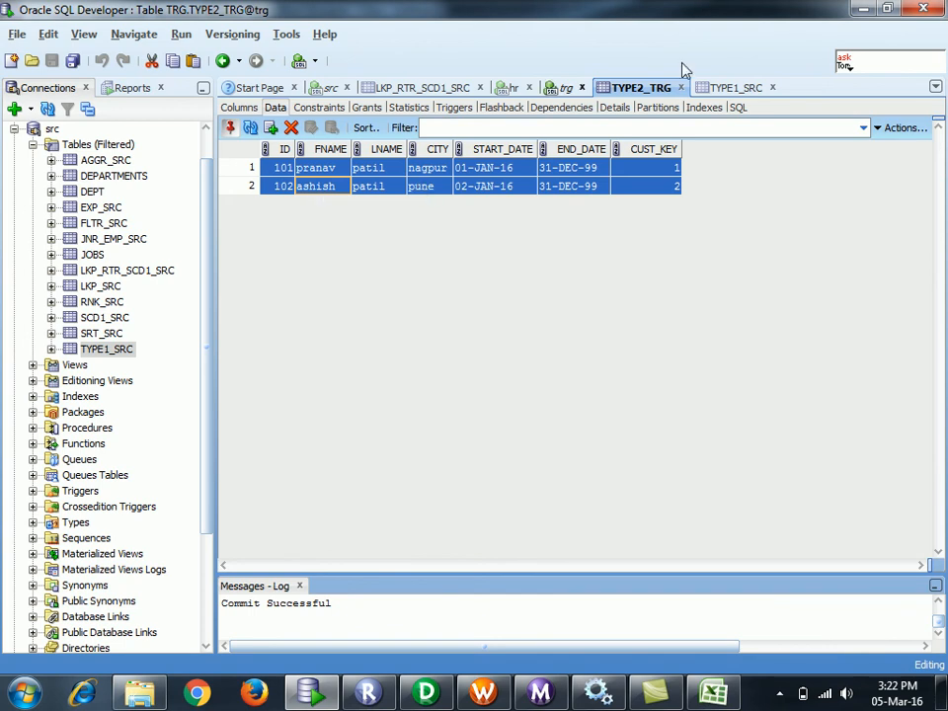
- Remove the doubled letter from row 103's first name in TYPE1_SRC and commit
click(728, 87)
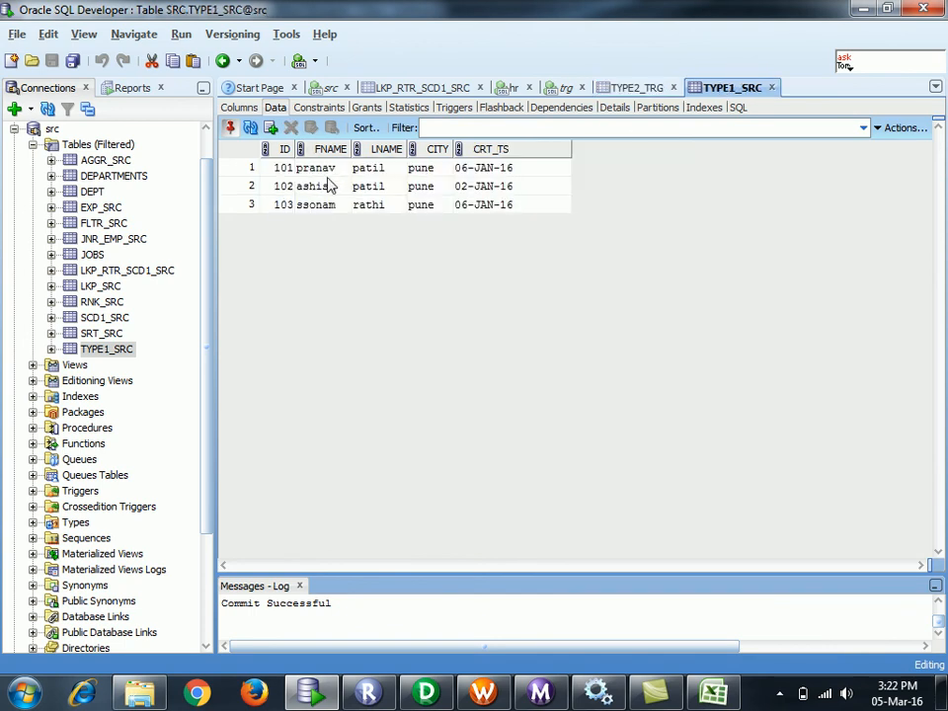
click(308, 205)
click(307, 205)
key(BackSpace)
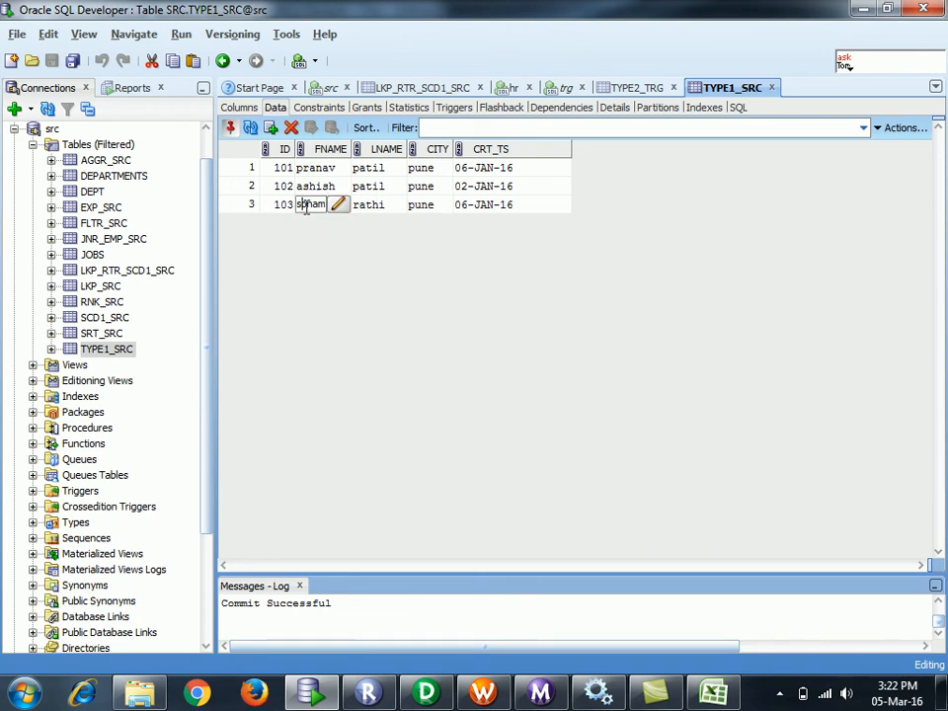
click(380, 205)
click(414, 207)
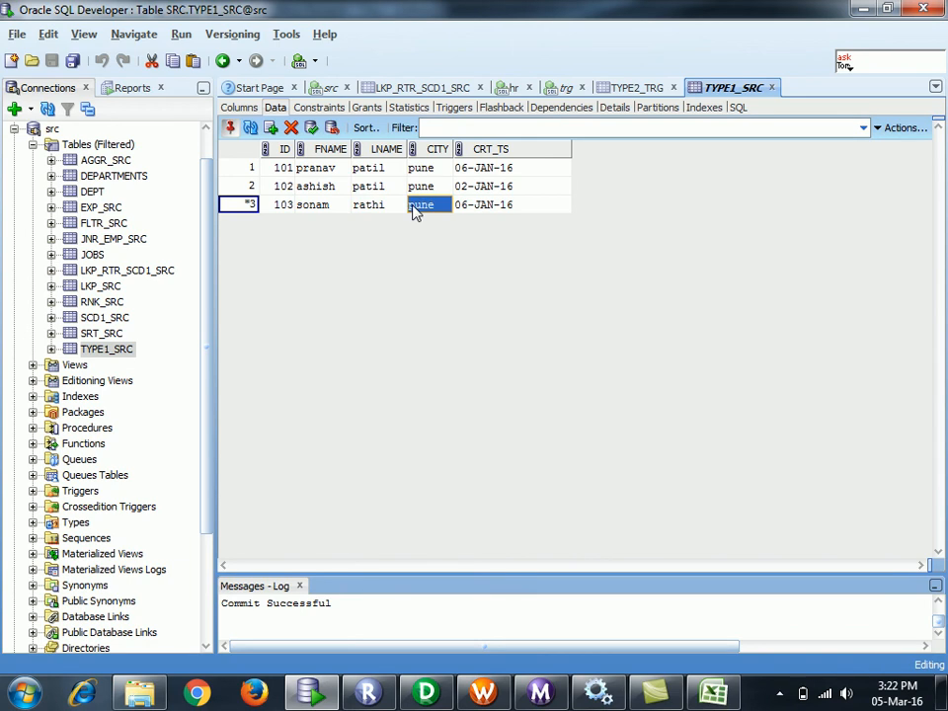
click(312, 129)
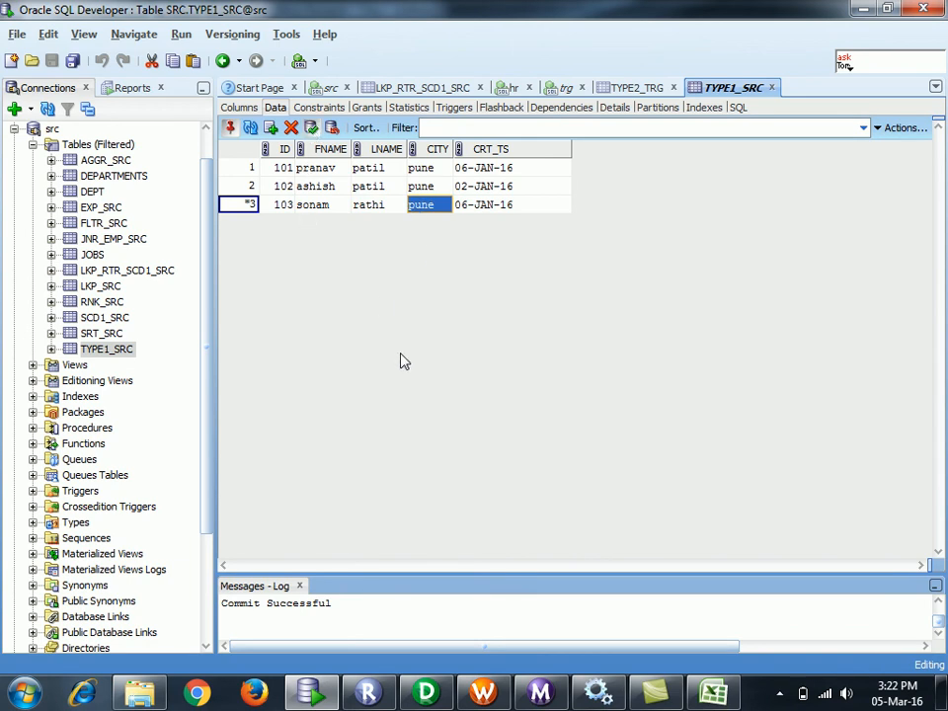
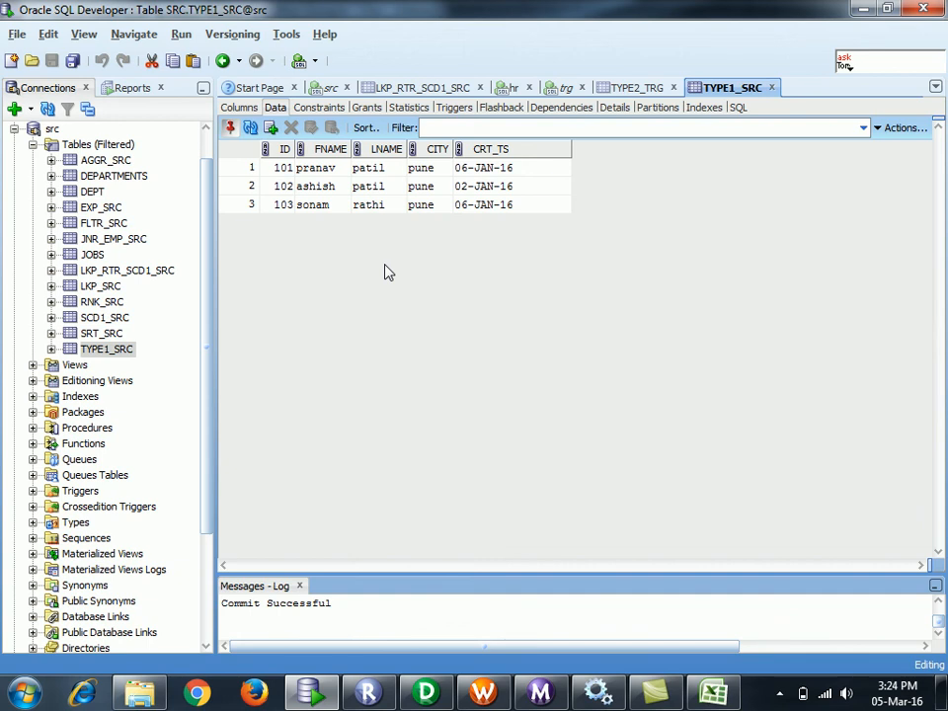
click(661, 89)
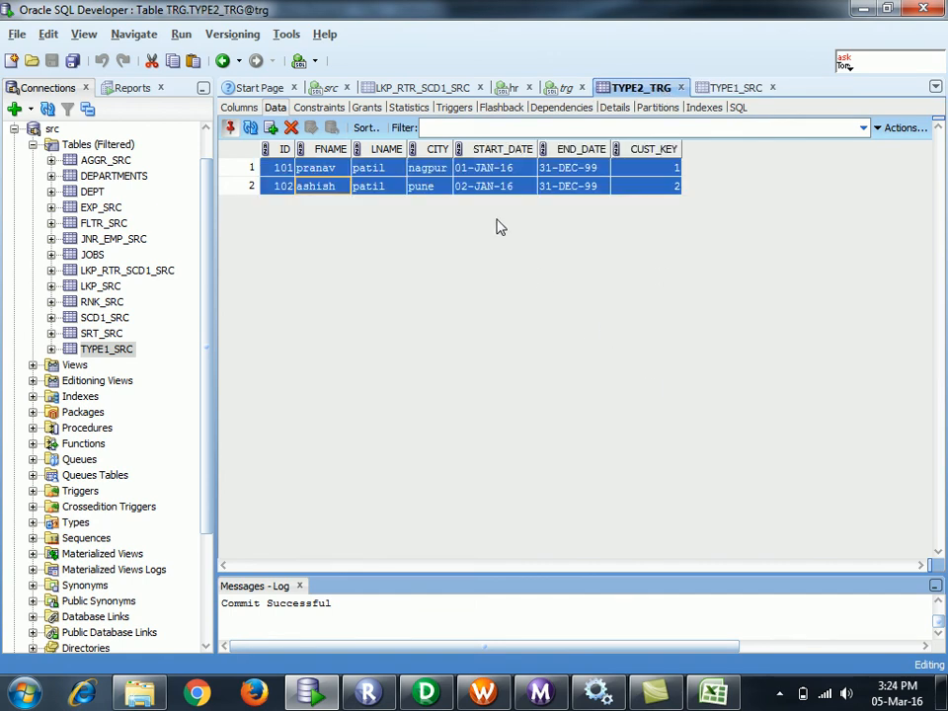
double_click(446, 175)
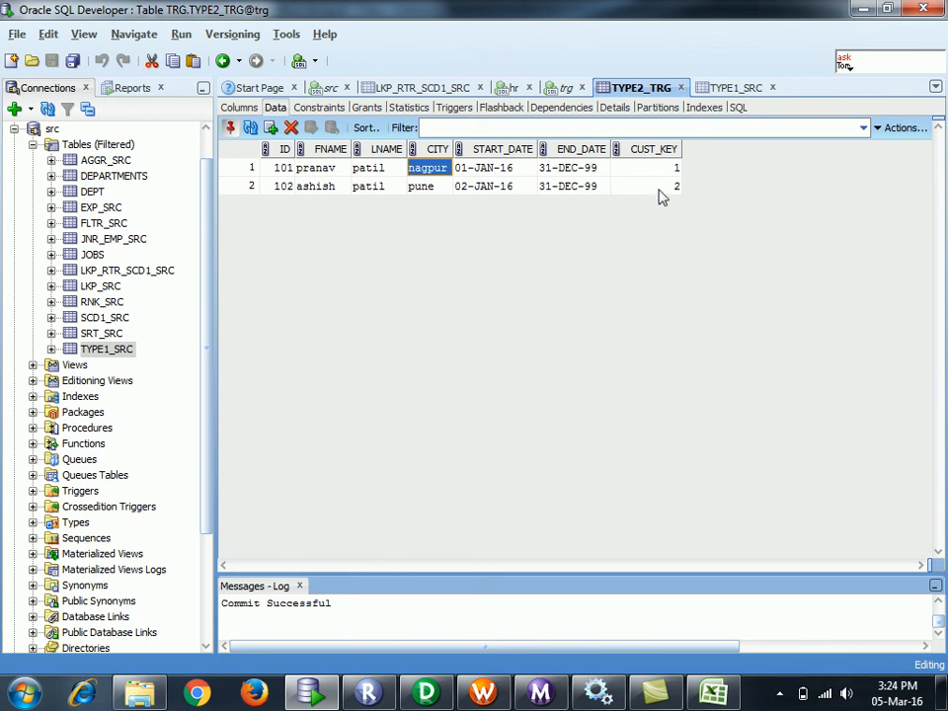
click(728, 88)
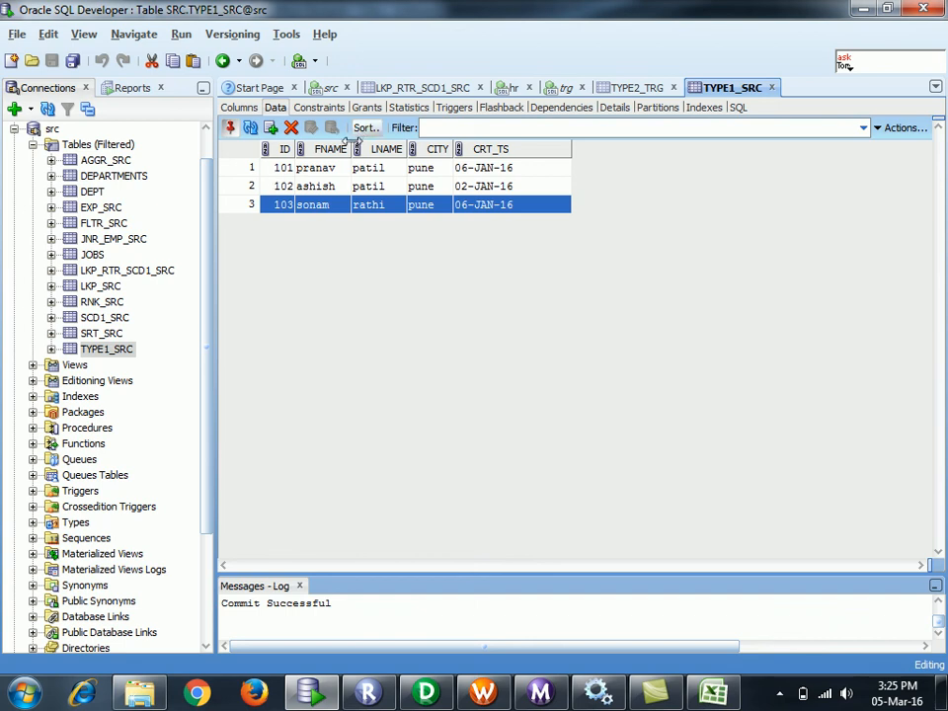
double_click(272, 171)
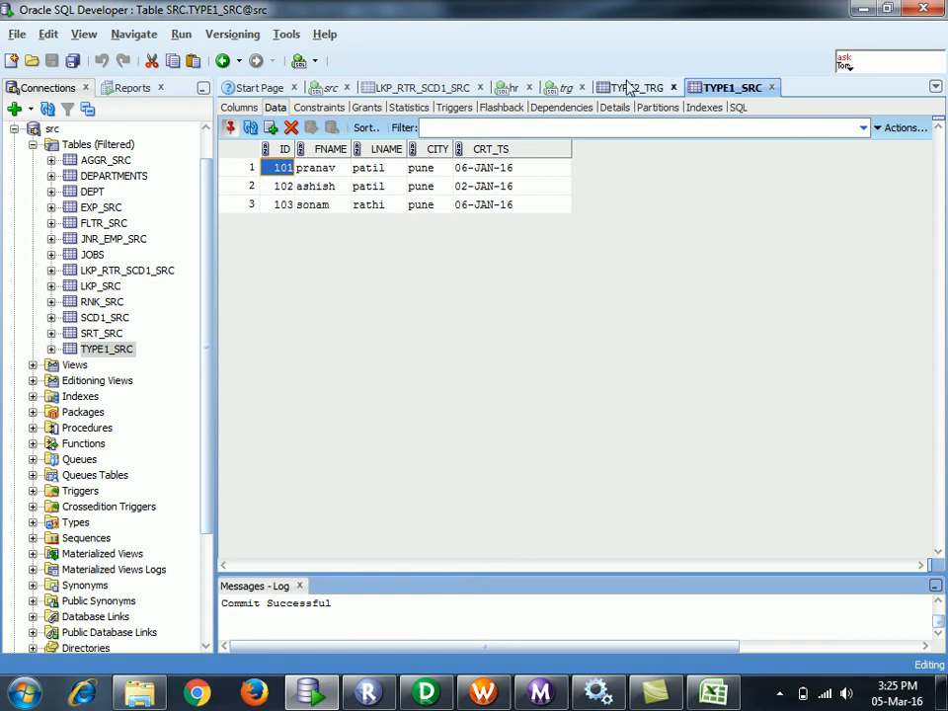
click(388, 195)
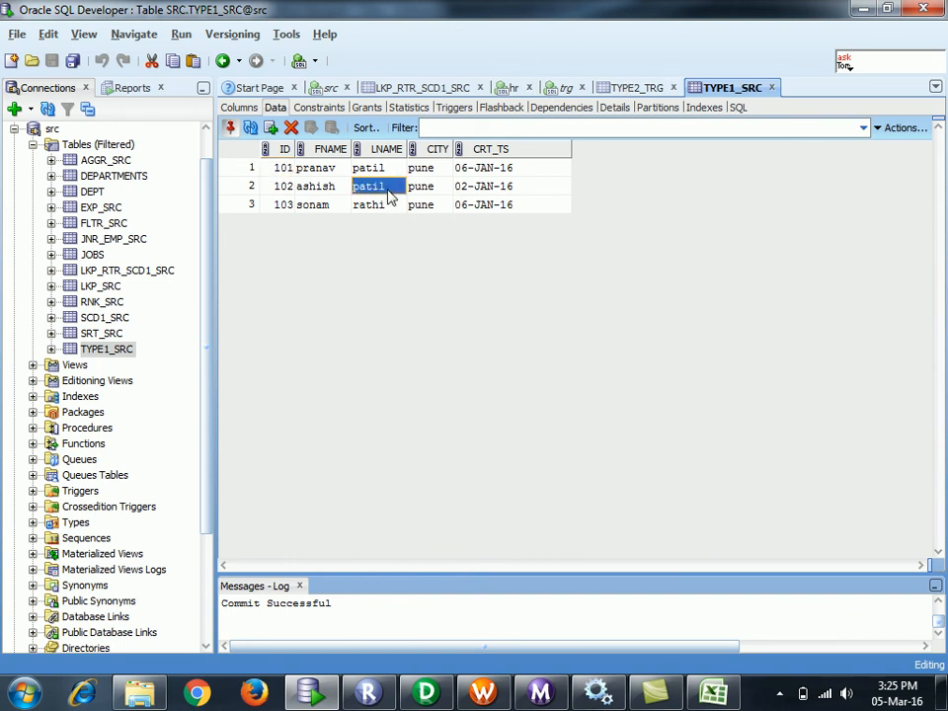
- Restart the s_m_scd_2_static_lkp session from Workflow Manager, then return to SQL Developer
click(481, 694)
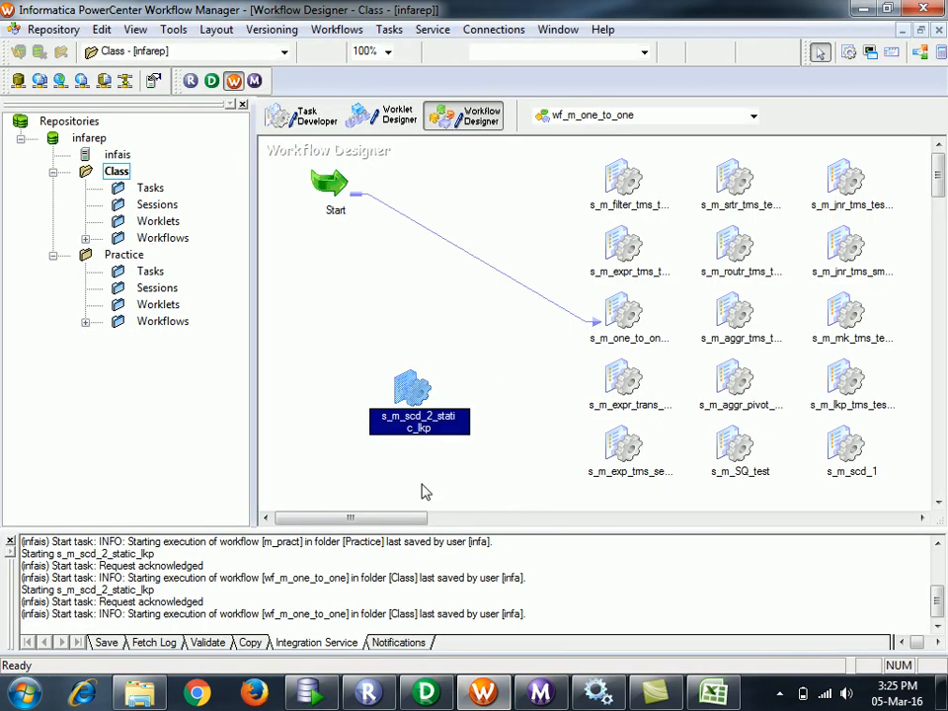
right_click(415, 393)
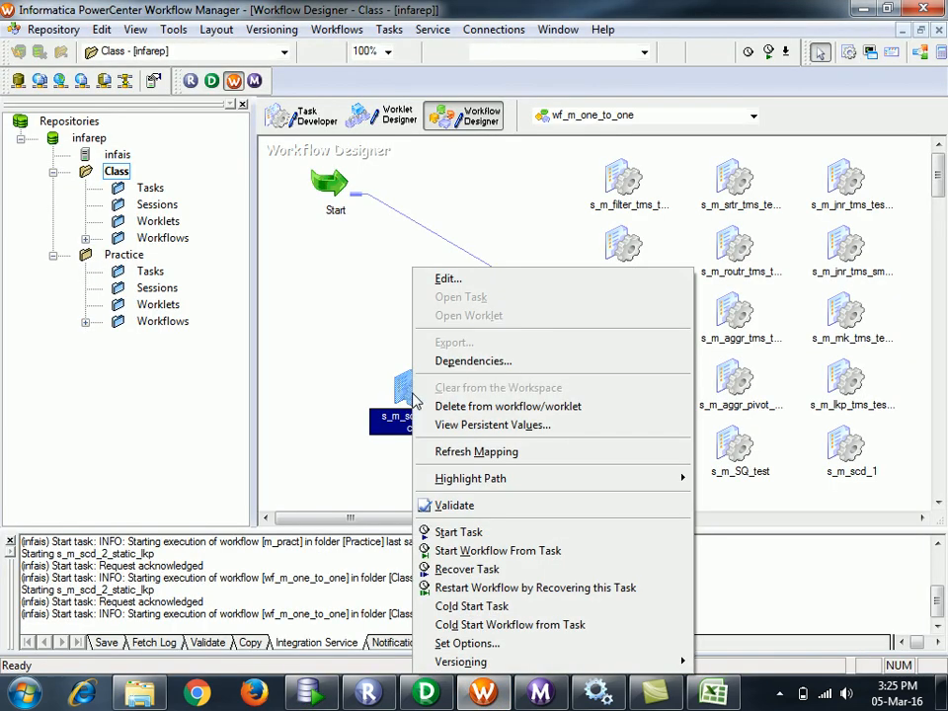
click(457, 534)
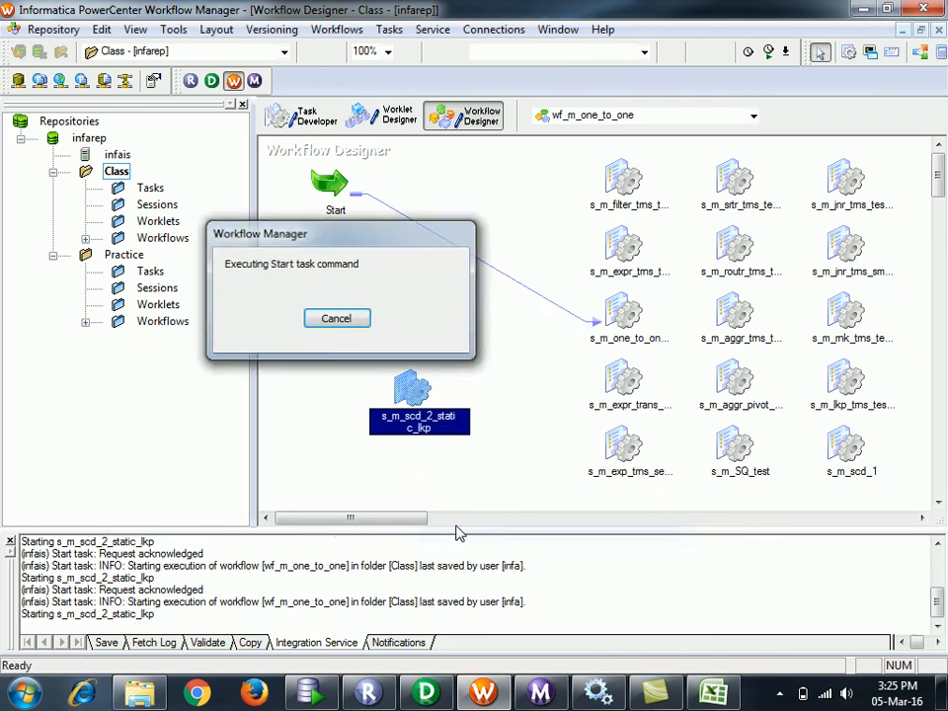
click(329, 694)
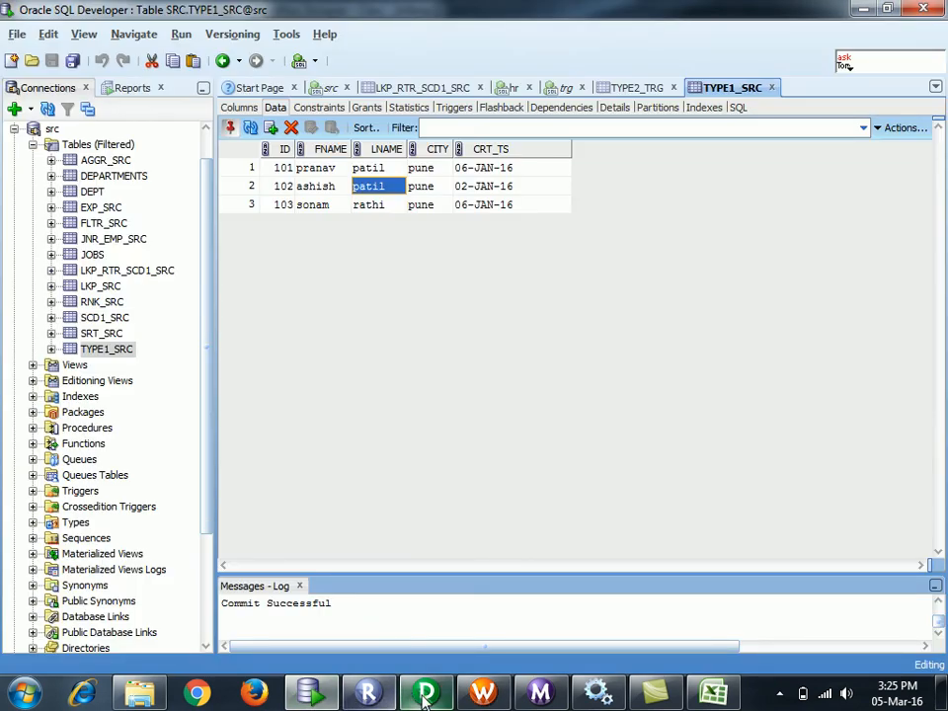
- Check the s_m_scd_2_static_lkp run statistics: 3 SQ_TYPE1_SRC rows read, 2 TYPE2_TRG inserts, 1 update
click(543, 692)
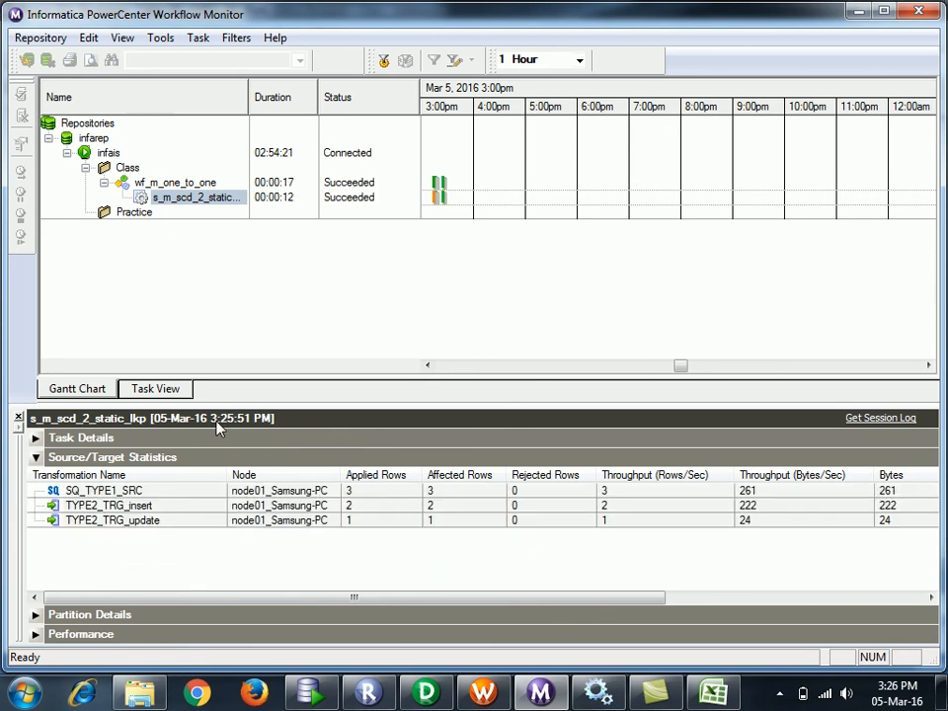
click(373, 494)
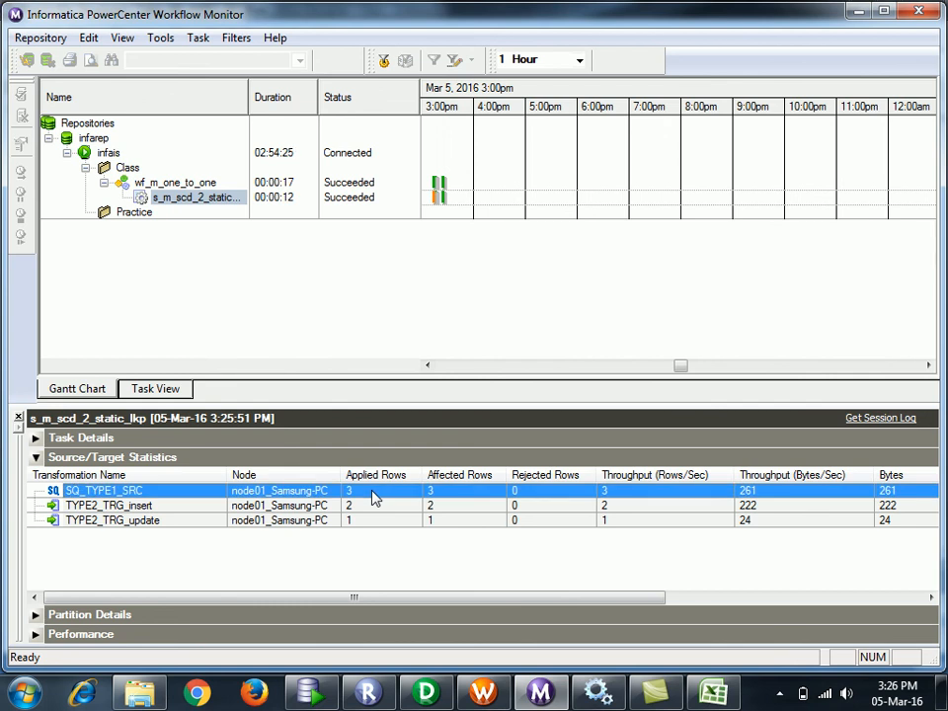
click(309, 695)
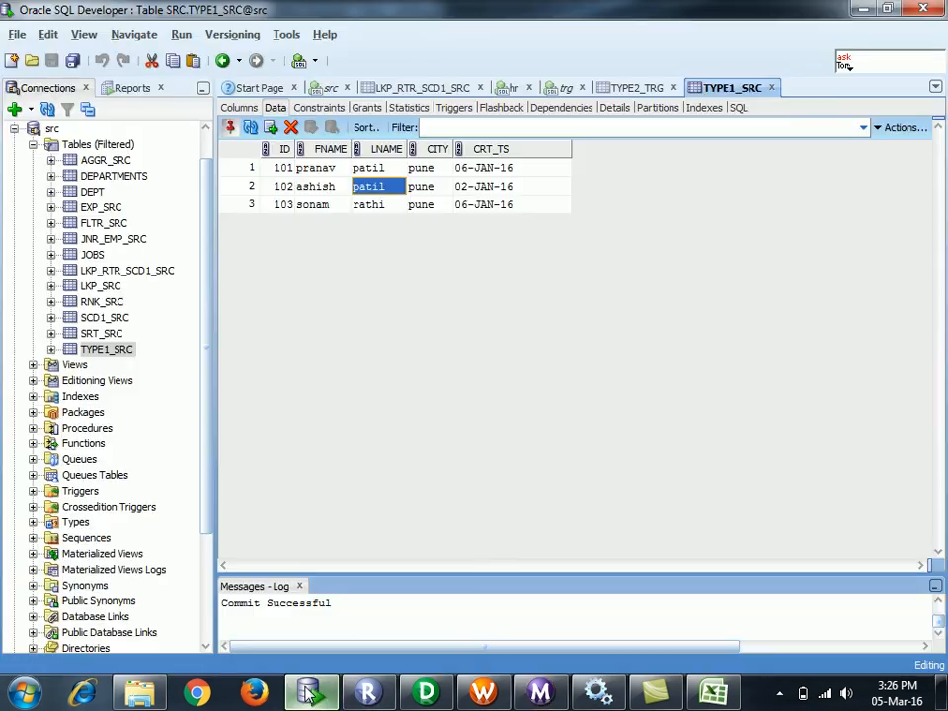
click(272, 170)
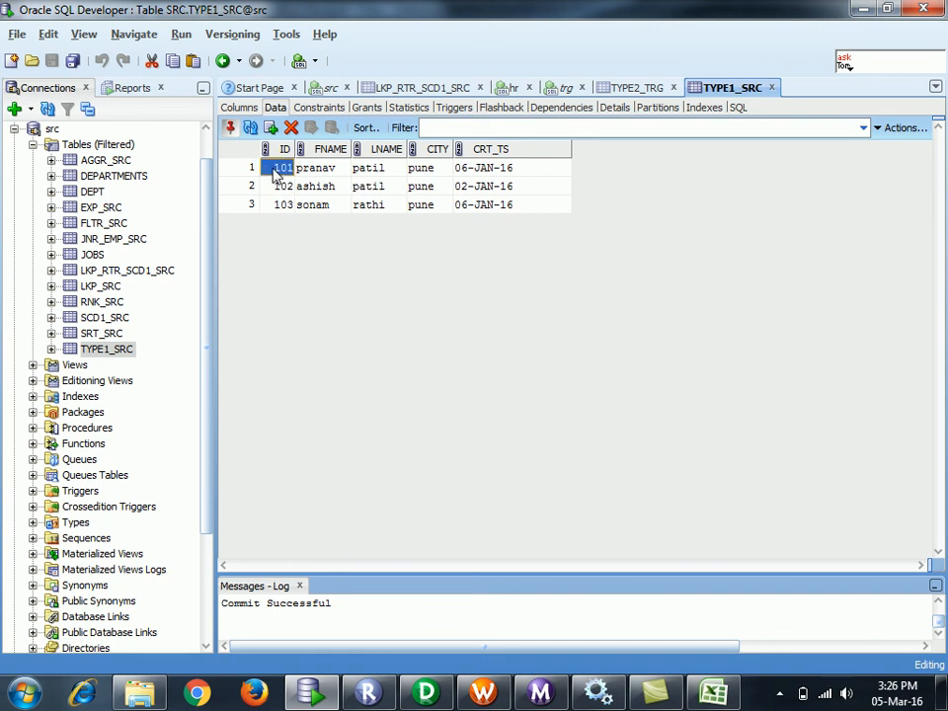
click(283, 212)
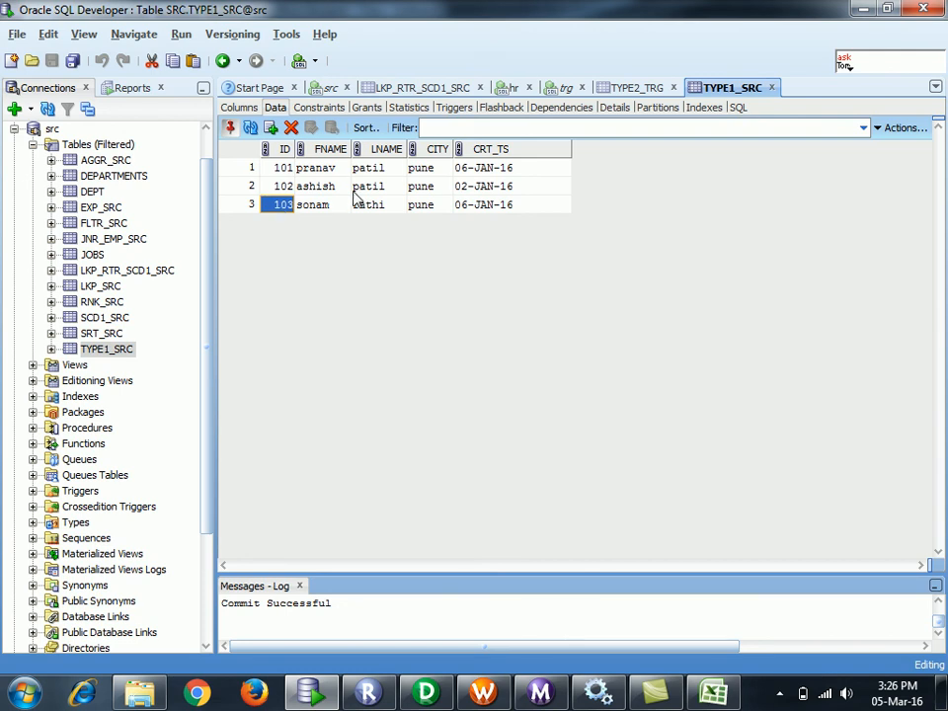
click(281, 170)
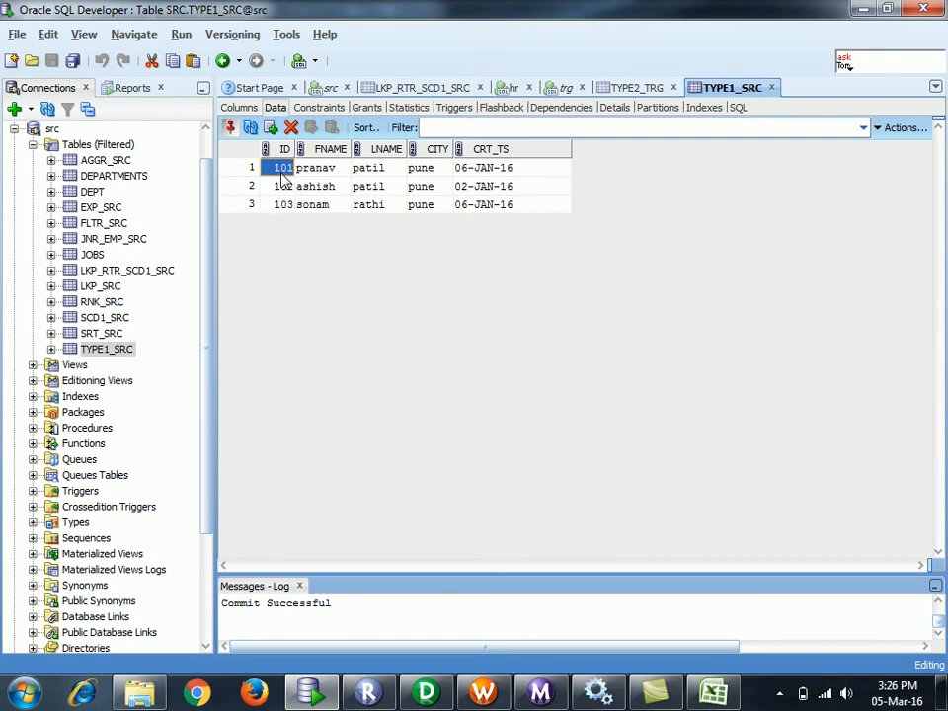
click(280, 193)
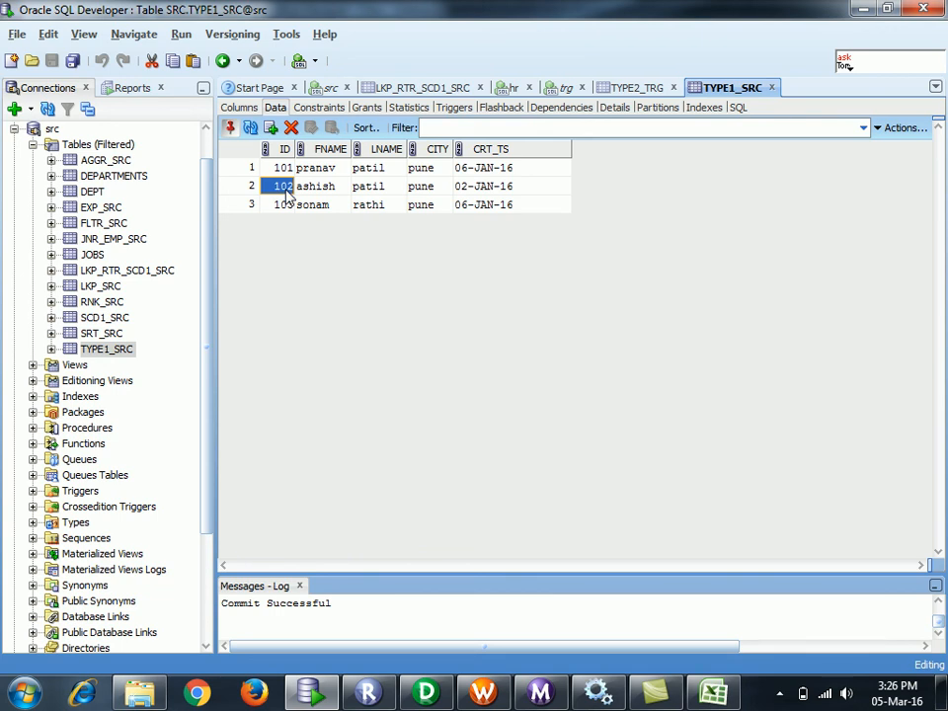
click(363, 188)
click(430, 192)
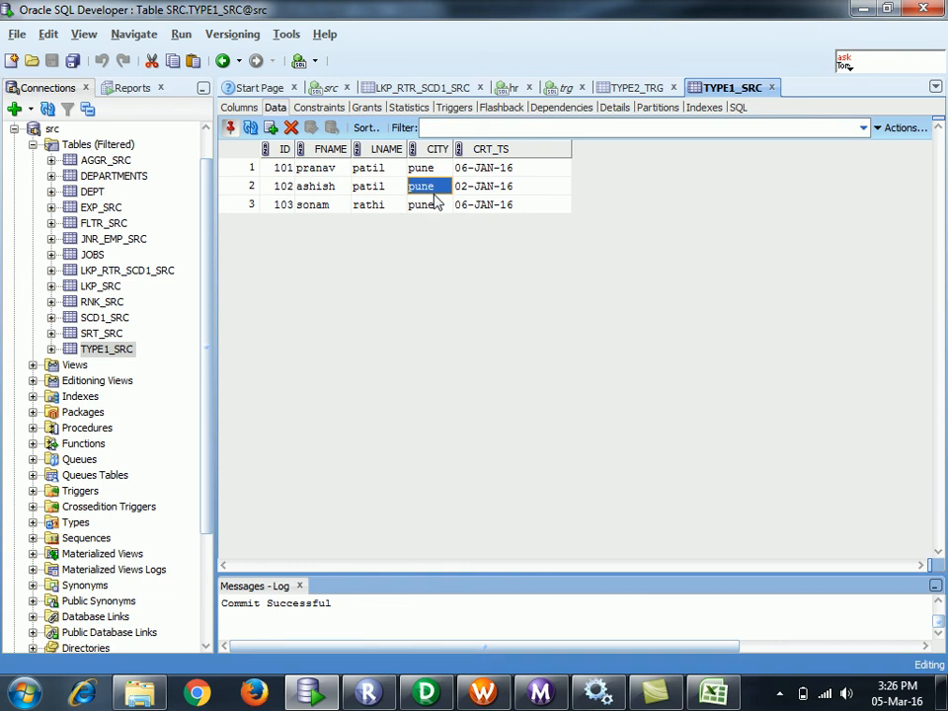
- Refresh the TYPE2_TRG data grid to pick up the rerun's changes
click(622, 88)
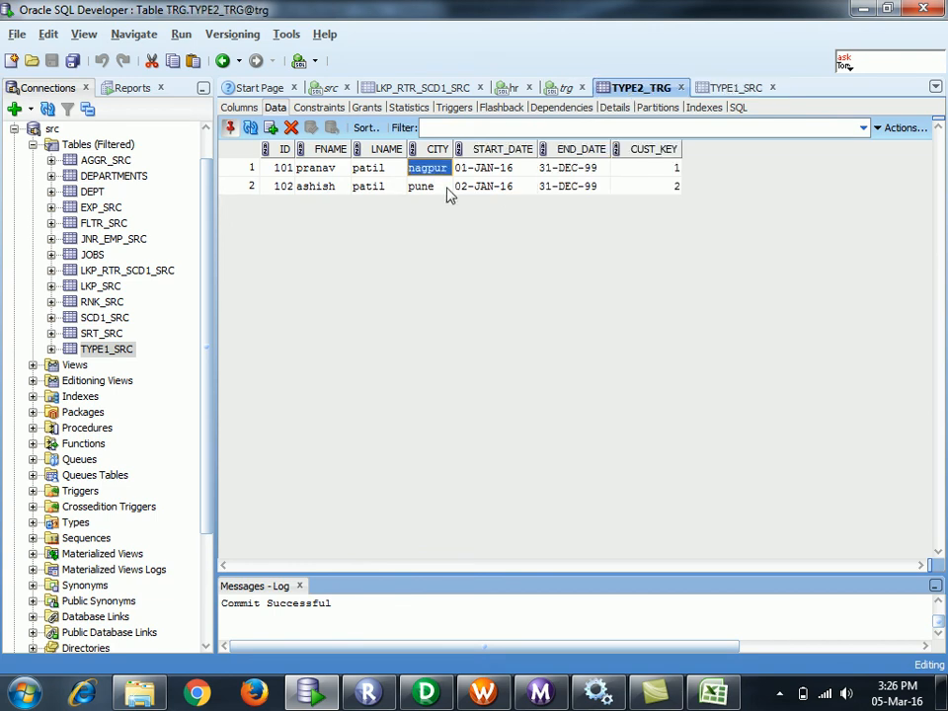
click(381, 196)
click(434, 194)
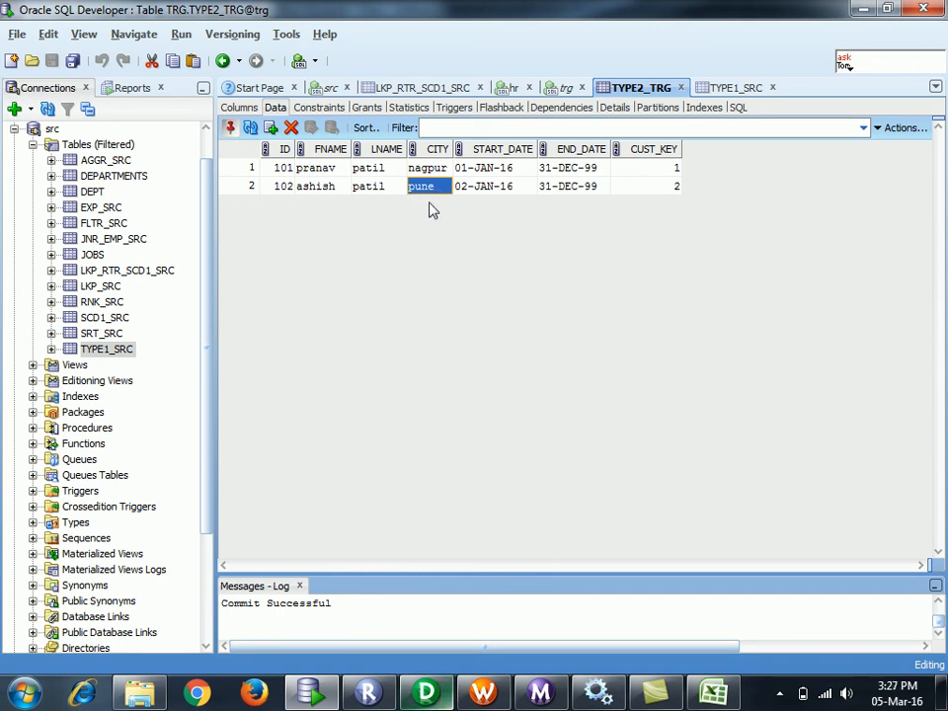
click(250, 129)
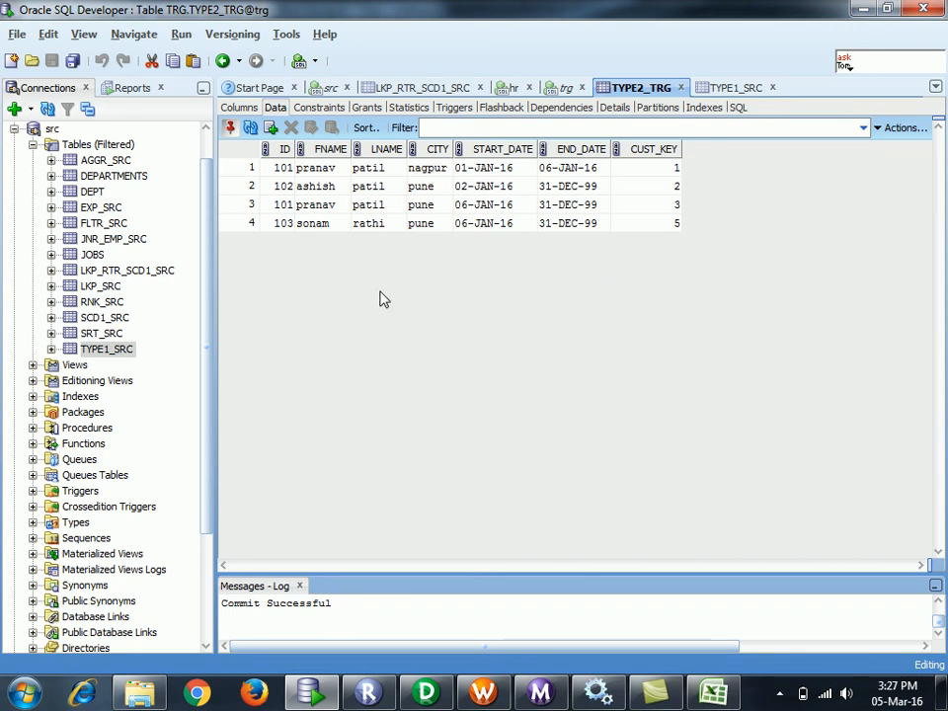
- Confirm pranav's original ID 101 nagpur row now ends on 06-JAN-16
click(280, 170)
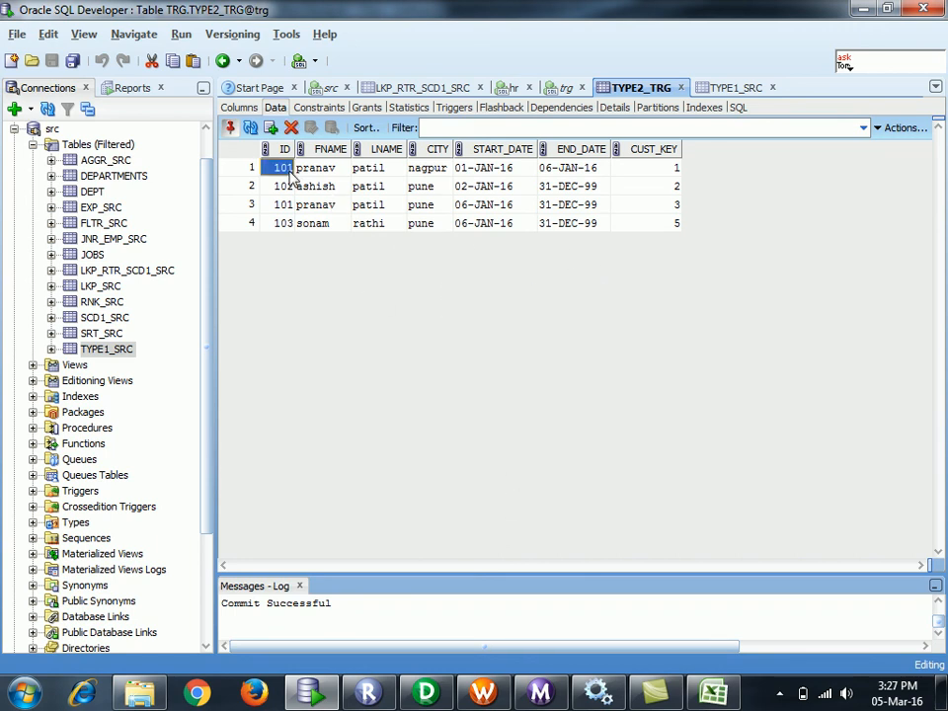
click(369, 169)
click(428, 170)
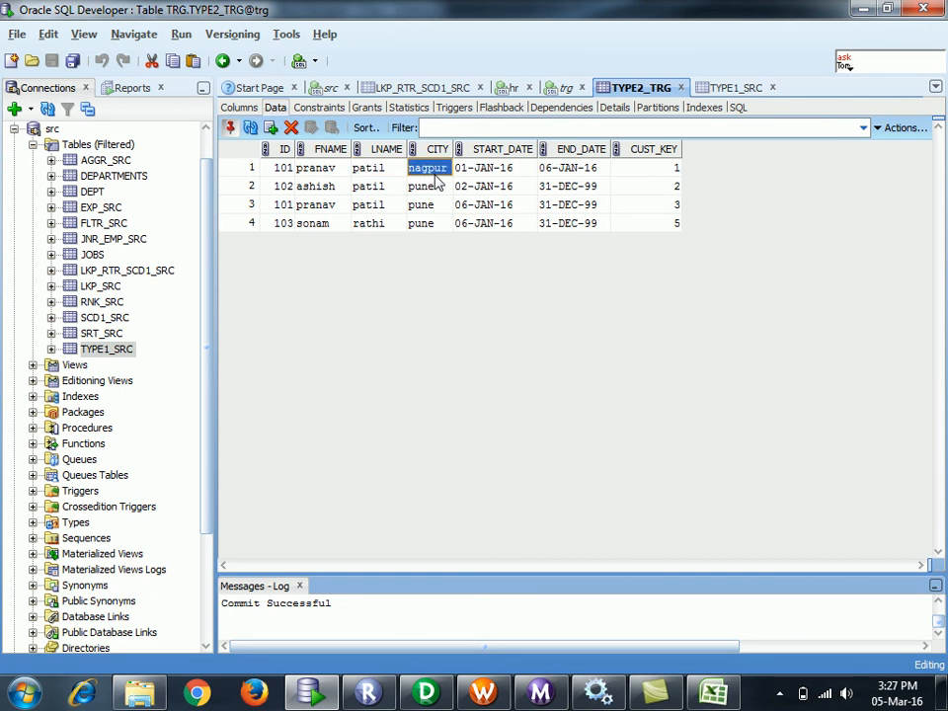
click(491, 176)
click(569, 176)
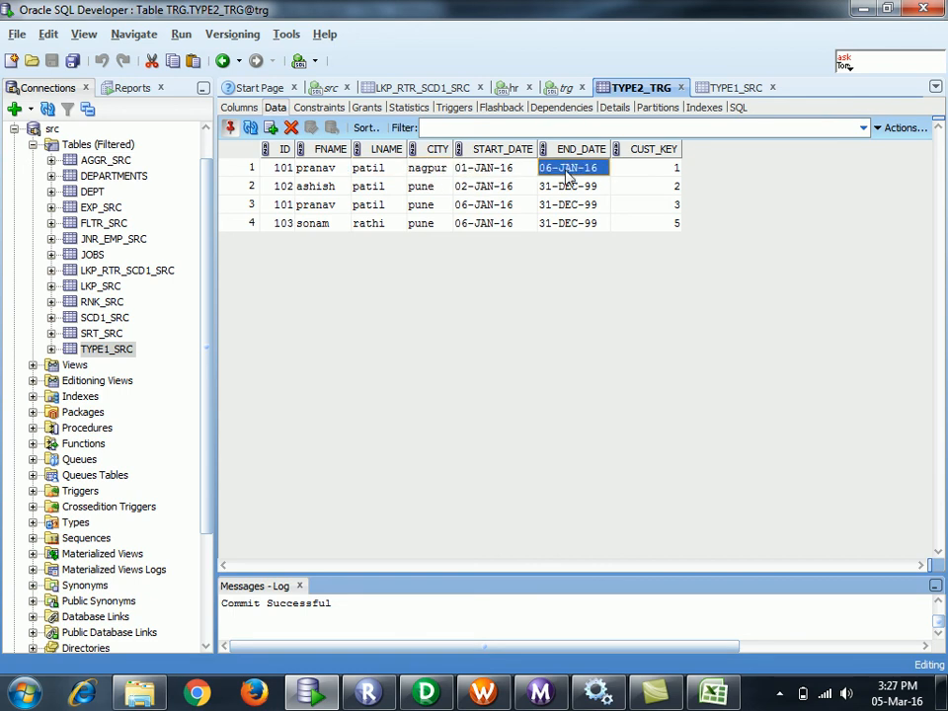
- Inspect the new pranav pune row, ashish's unchanged row with CUST_KEY 2, and the new sonam row
click(303, 208)
click(421, 210)
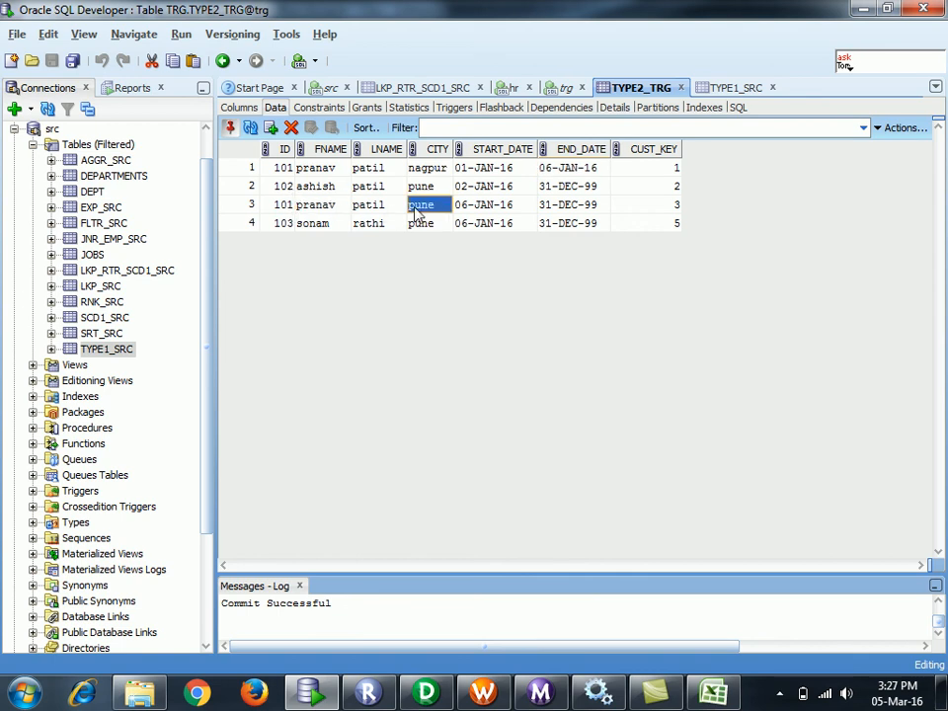
click(478, 213)
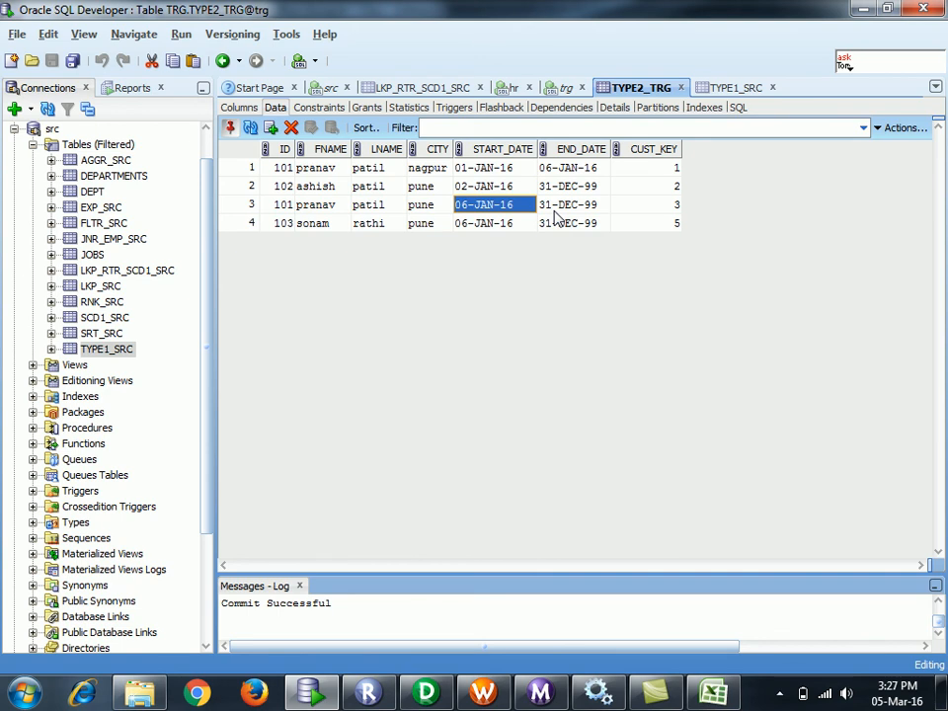
drag(318, 185, 628, 204)
click(630, 191)
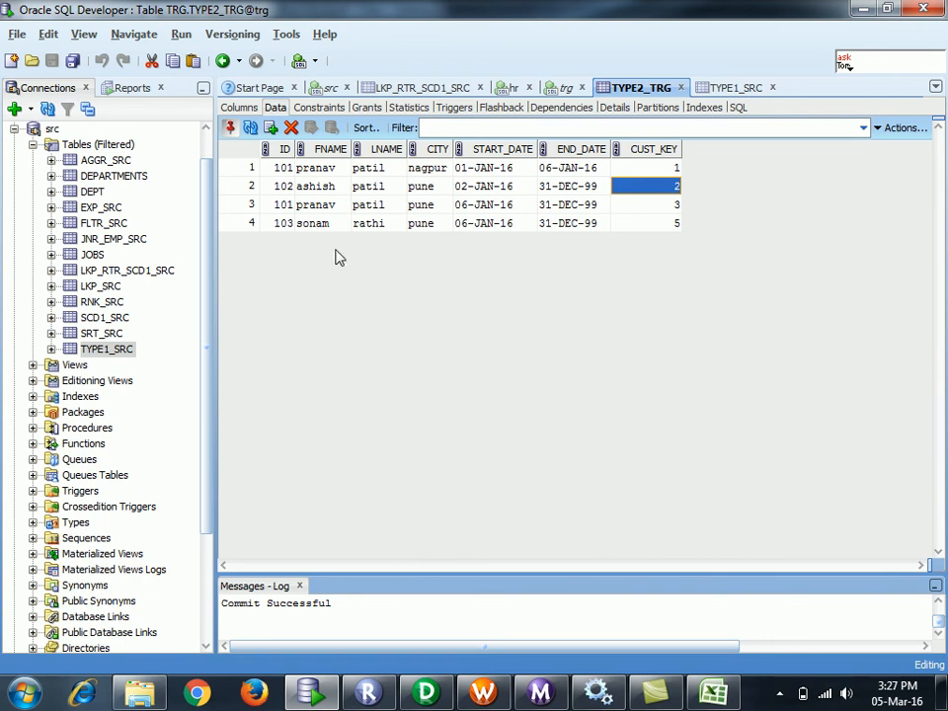
click(252, 224)
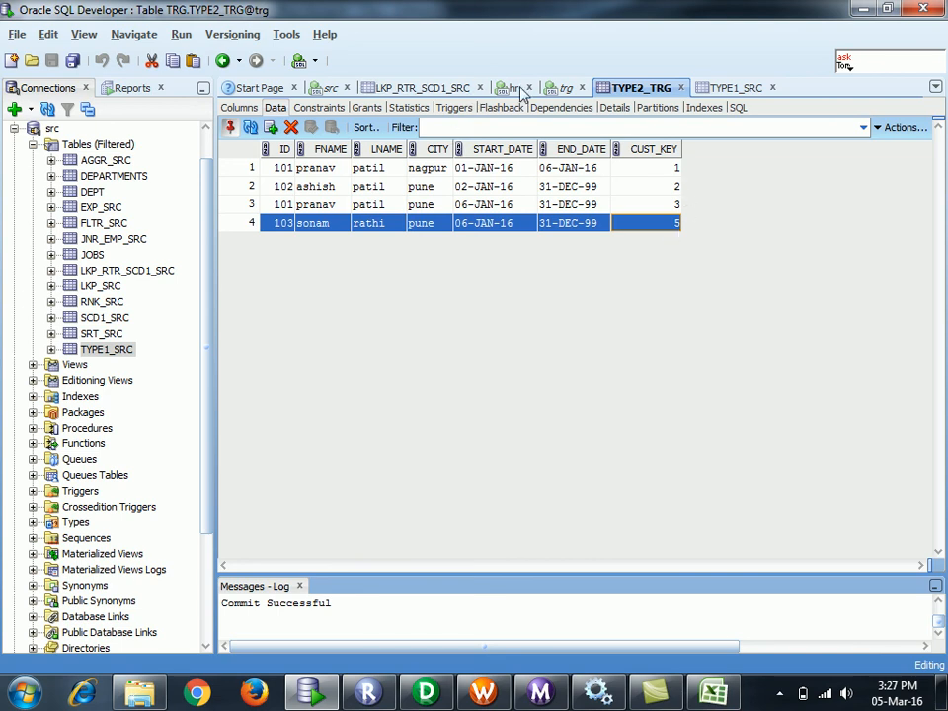
click(731, 91)
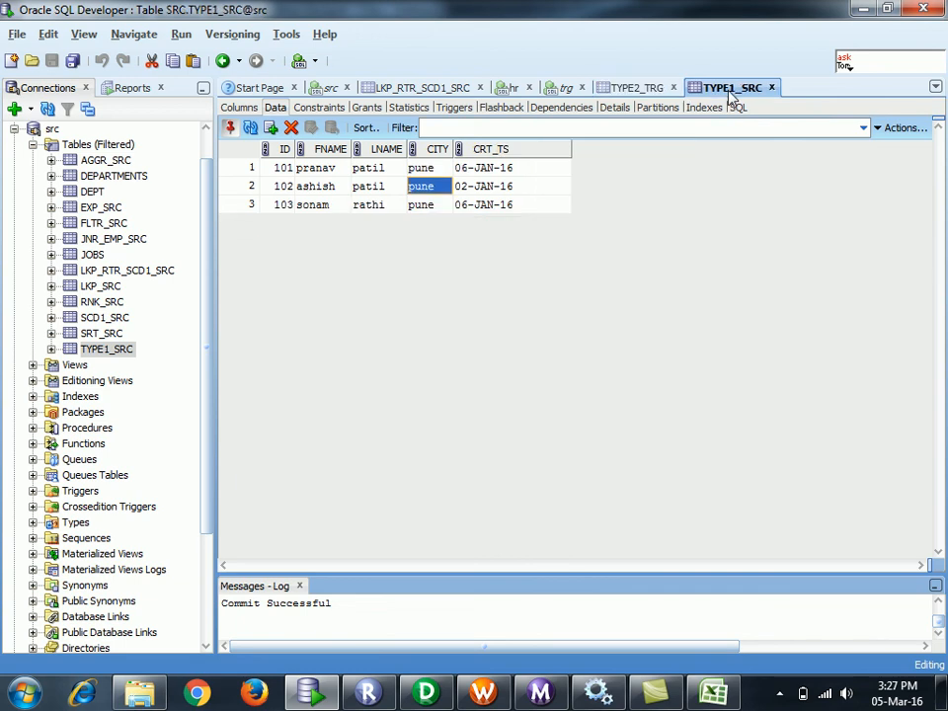
click(272, 206)
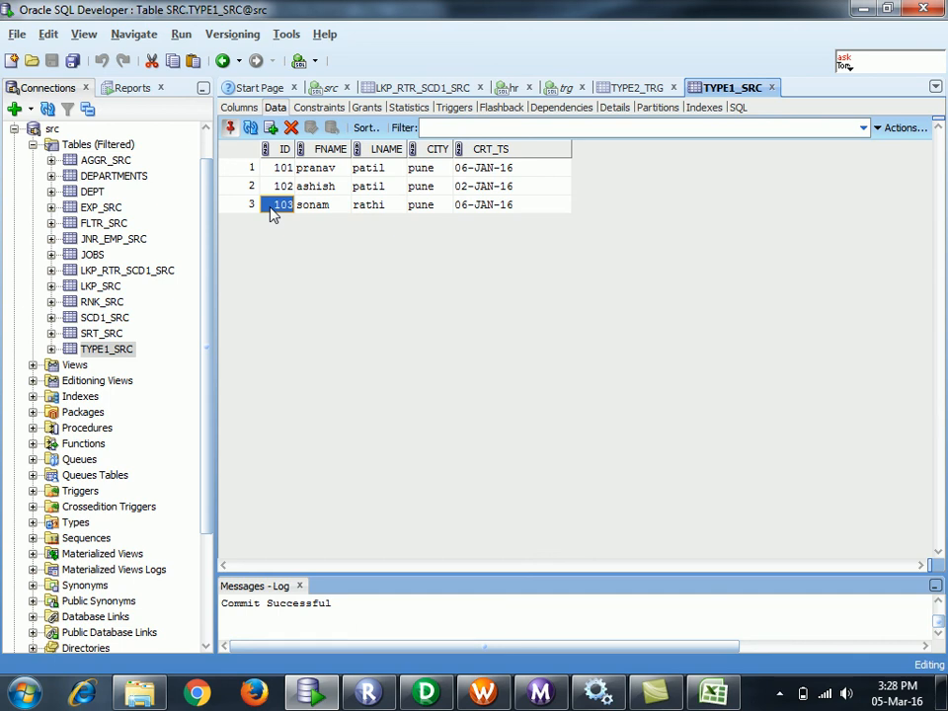
click(280, 190)
double_click(316, 186)
drag(318, 189, 392, 197)
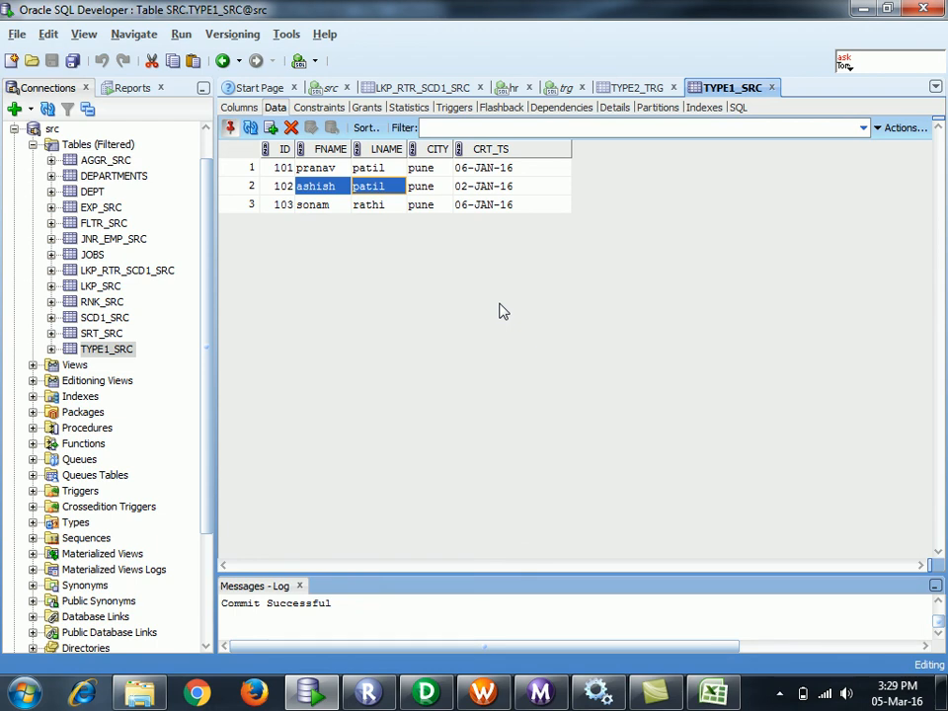
- Show TYPE2_TRG and compare the two ID 101 pranav rows, the old one having CUST_KEY 1
click(637, 87)
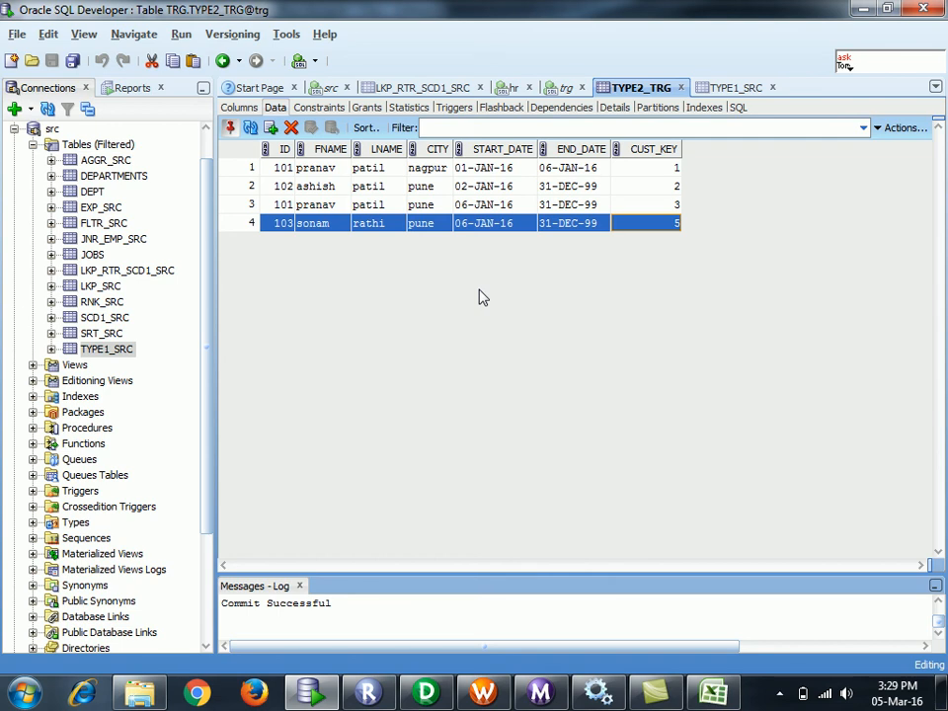
double_click(283, 170)
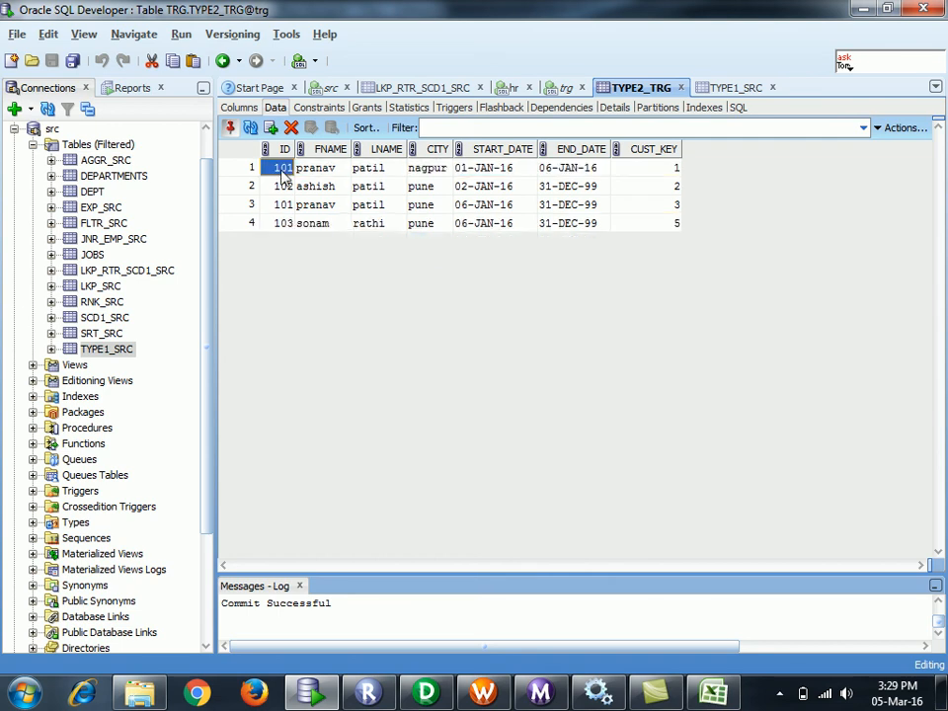
click(282, 207)
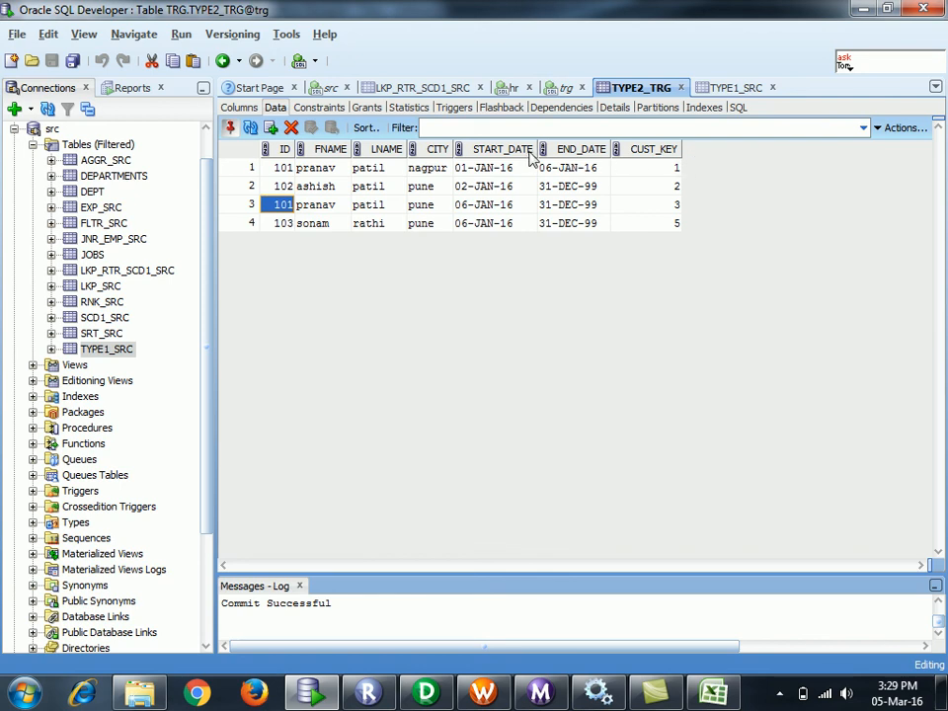
click(678, 166)
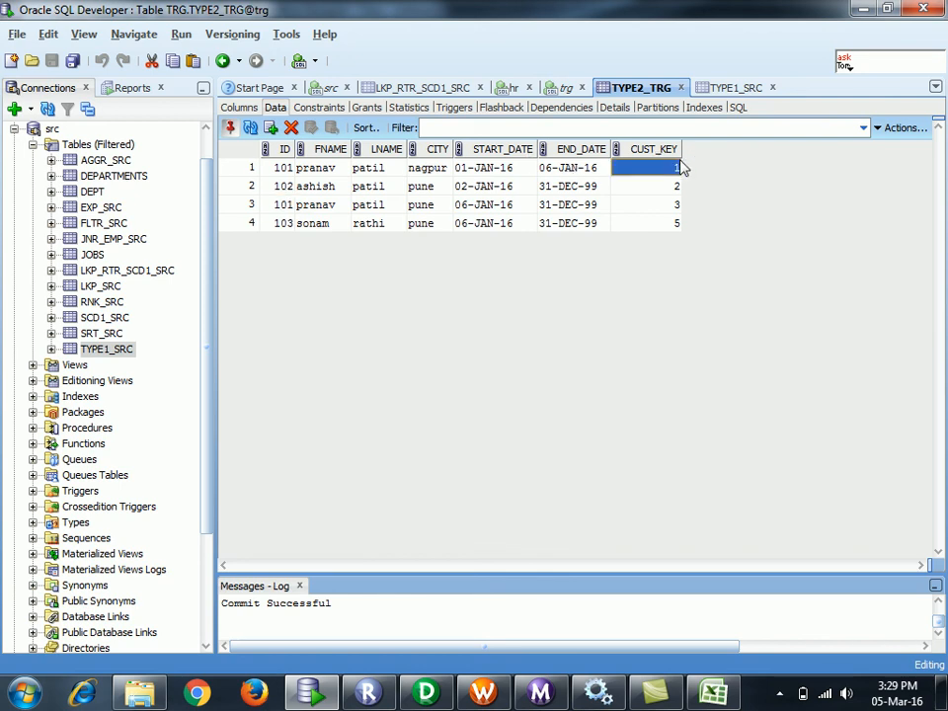
click(279, 205)
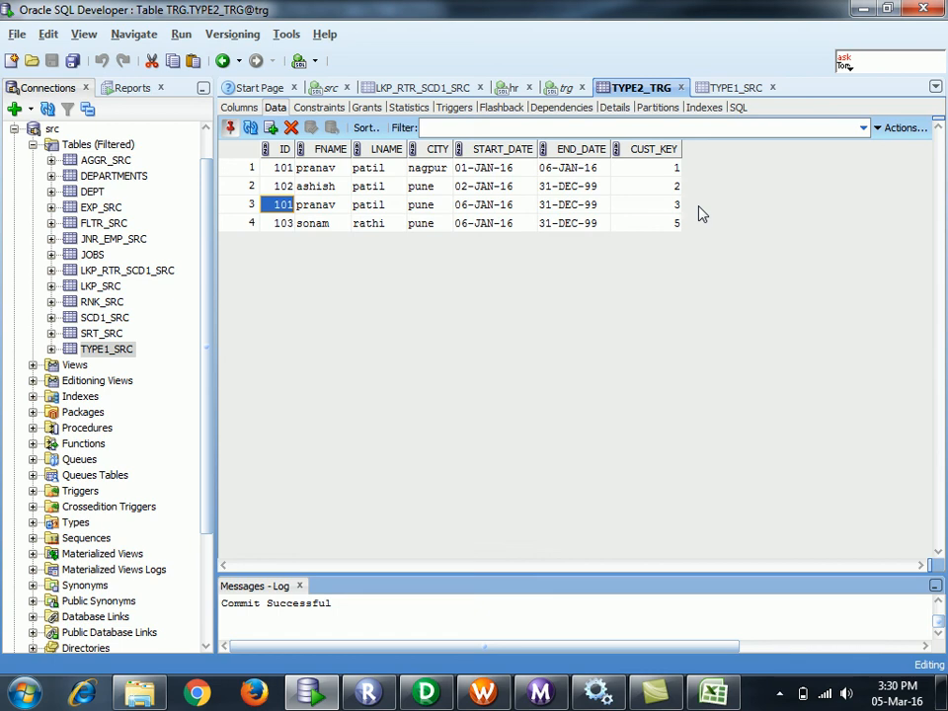
key(ctrl+a)
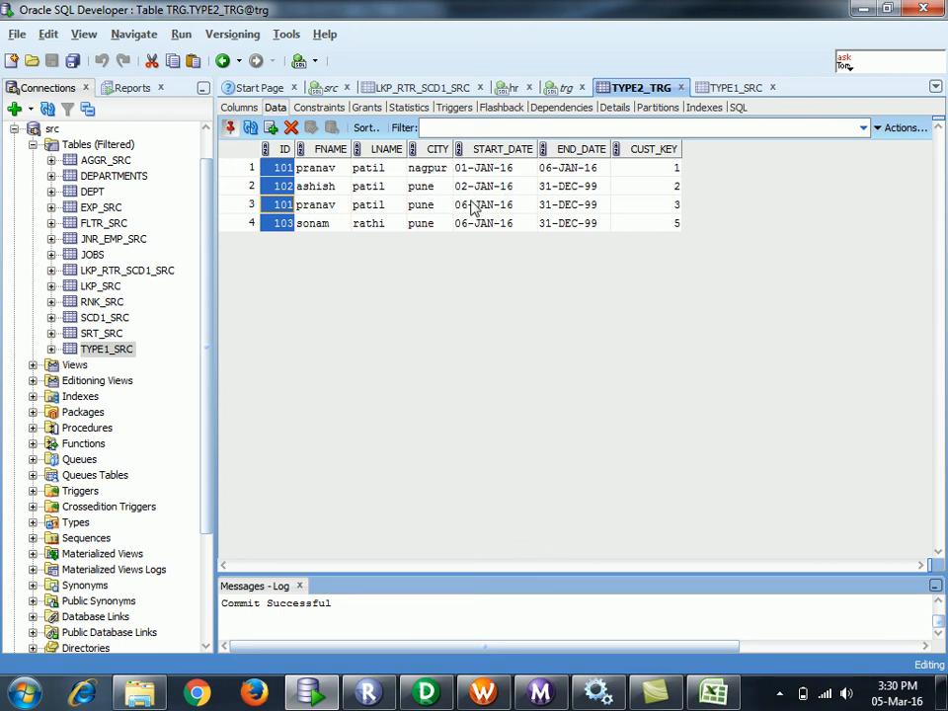
click(593, 173)
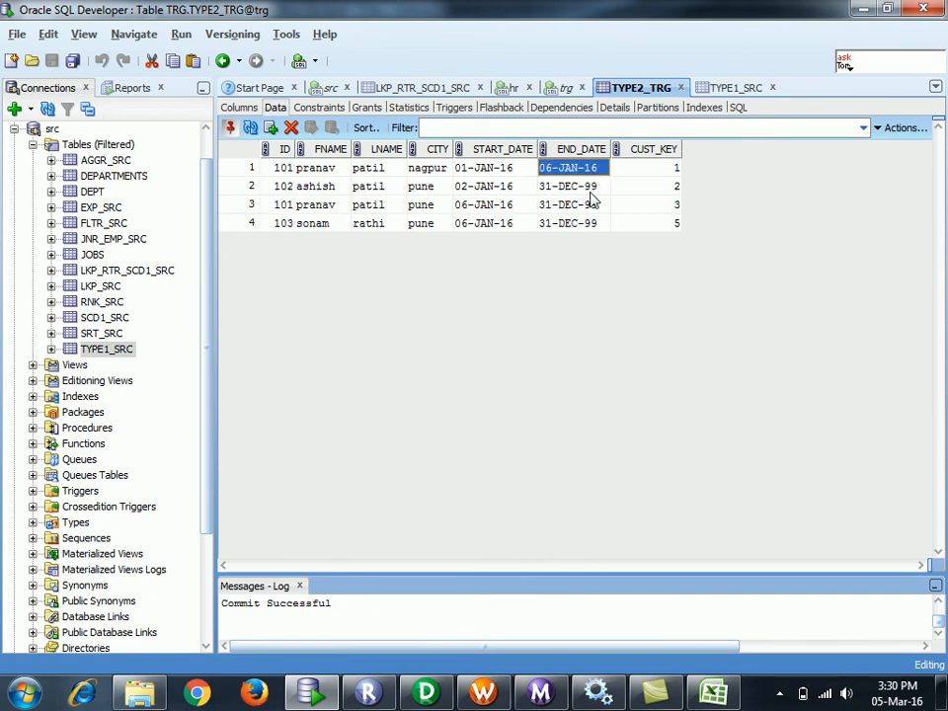
click(590, 193)
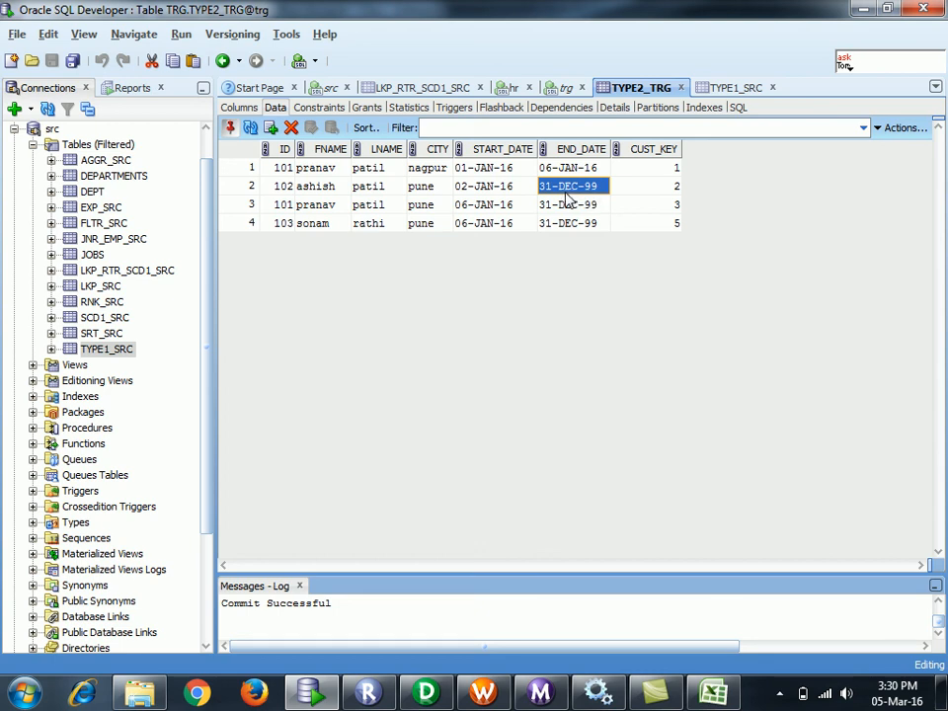
click(282, 187)
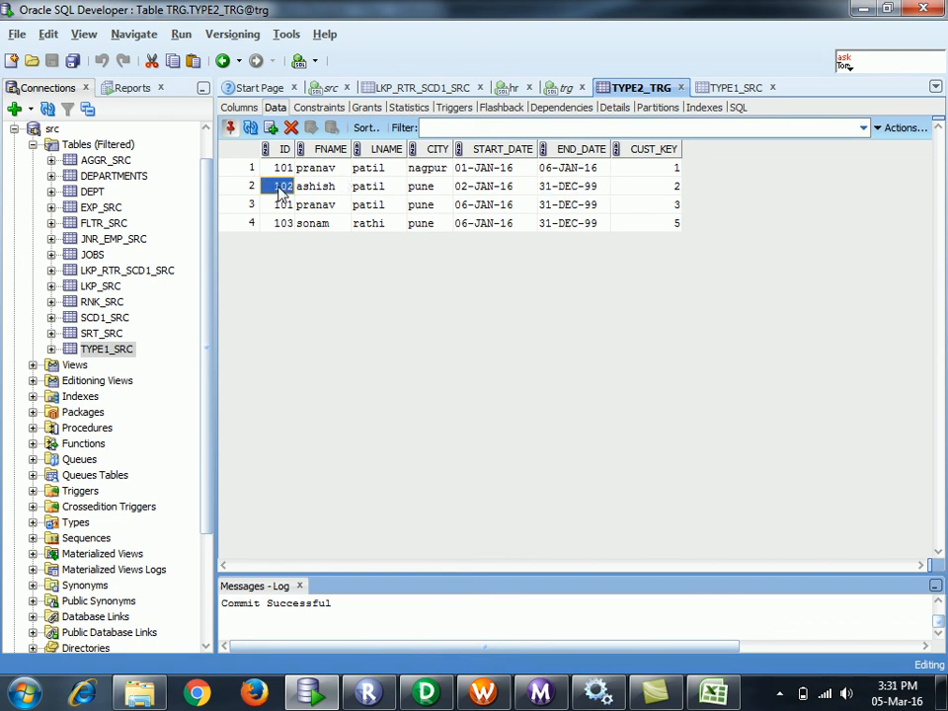
click(288, 170)
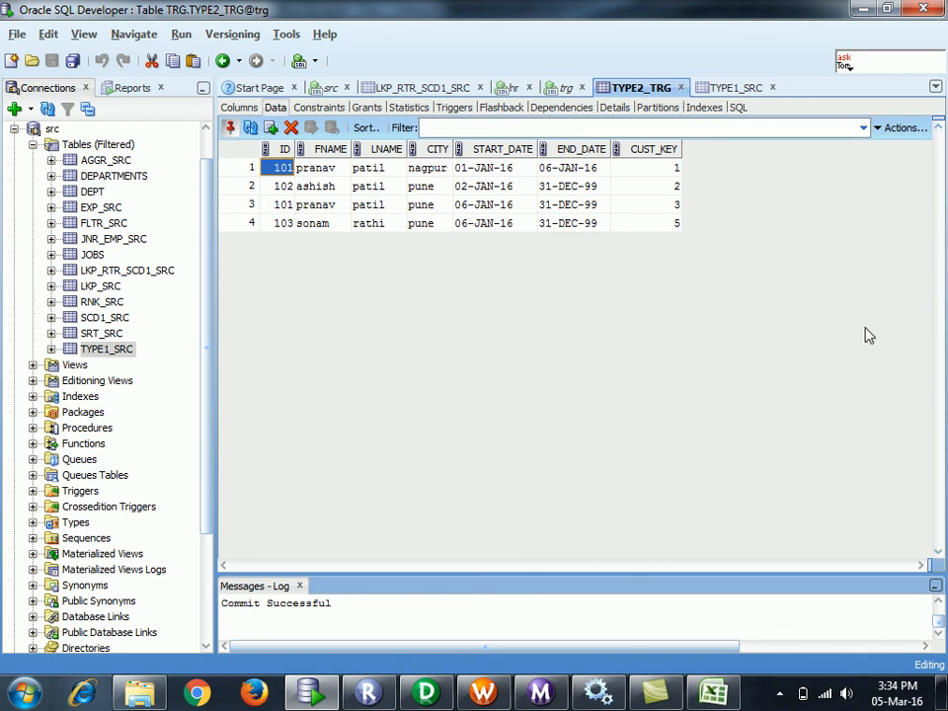
click(779, 694)
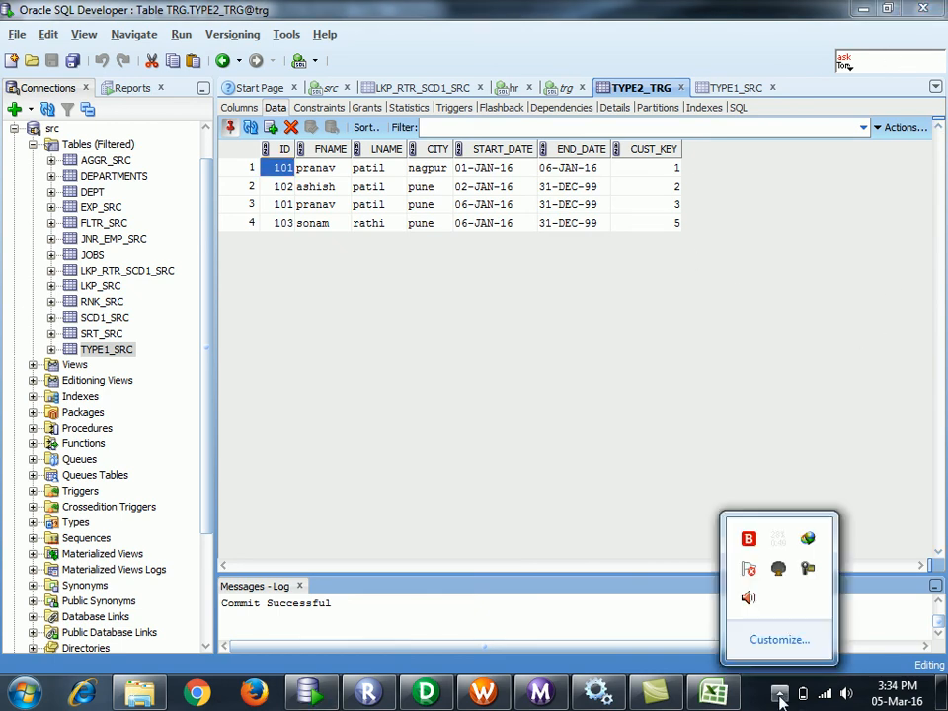
right_click(812, 572)
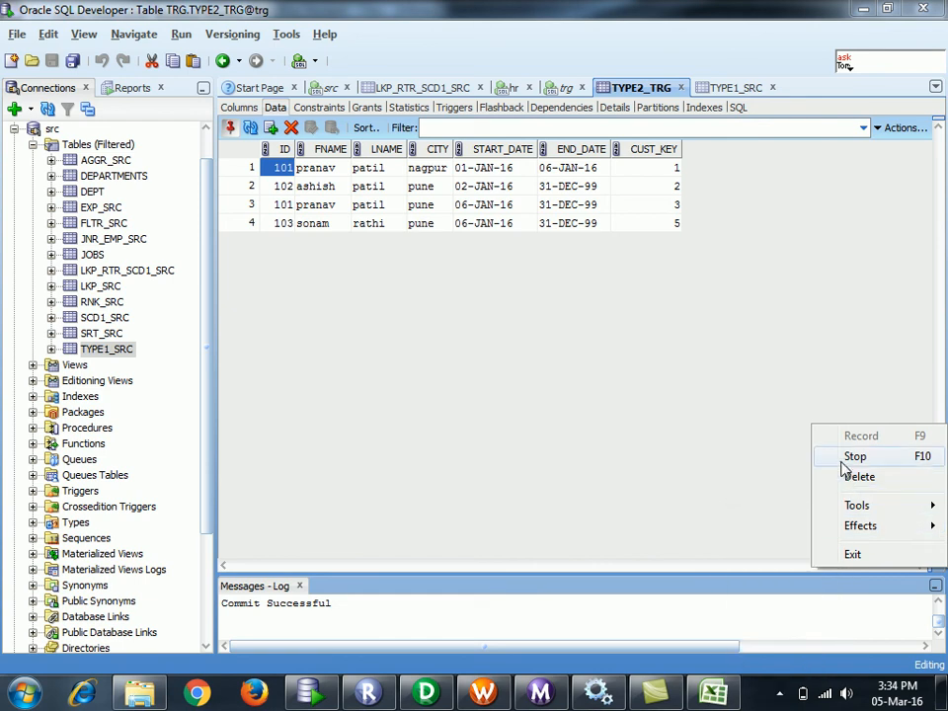
click(639, 329)
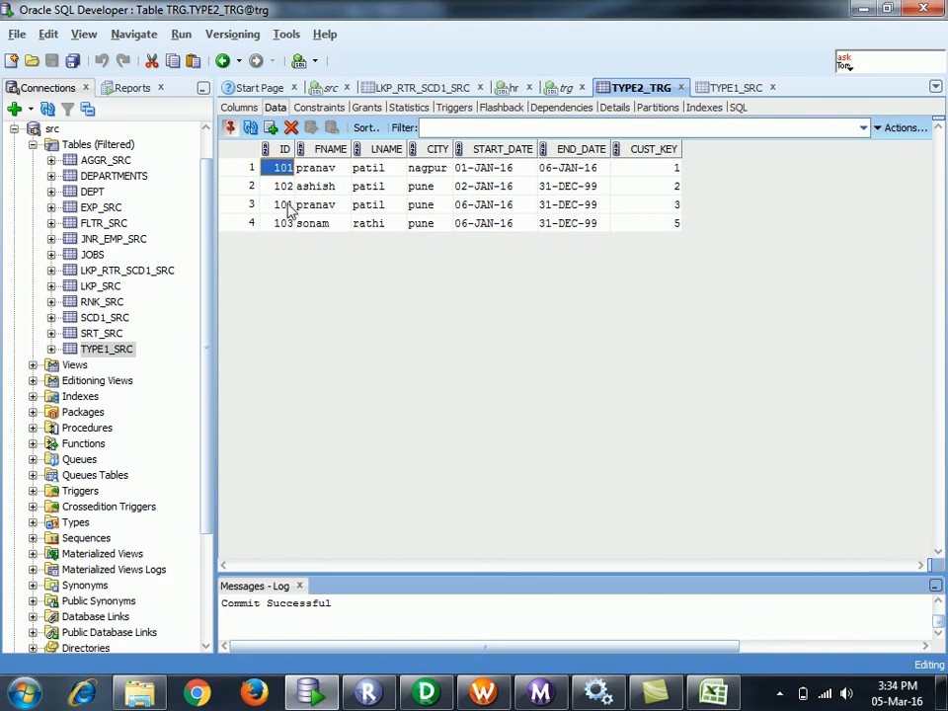
click(271, 225)
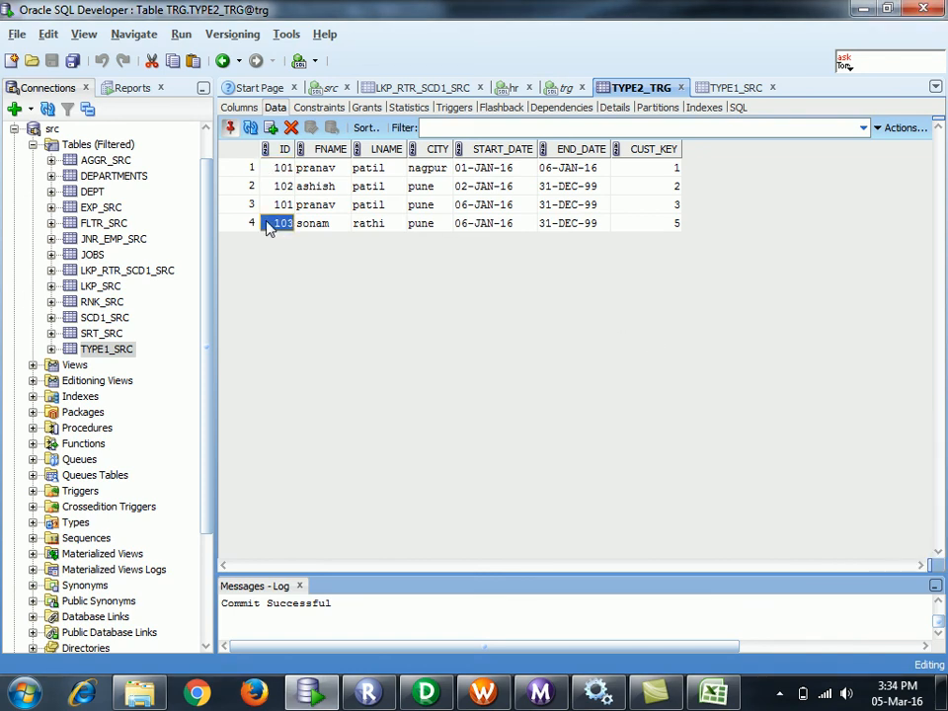
click(638, 226)
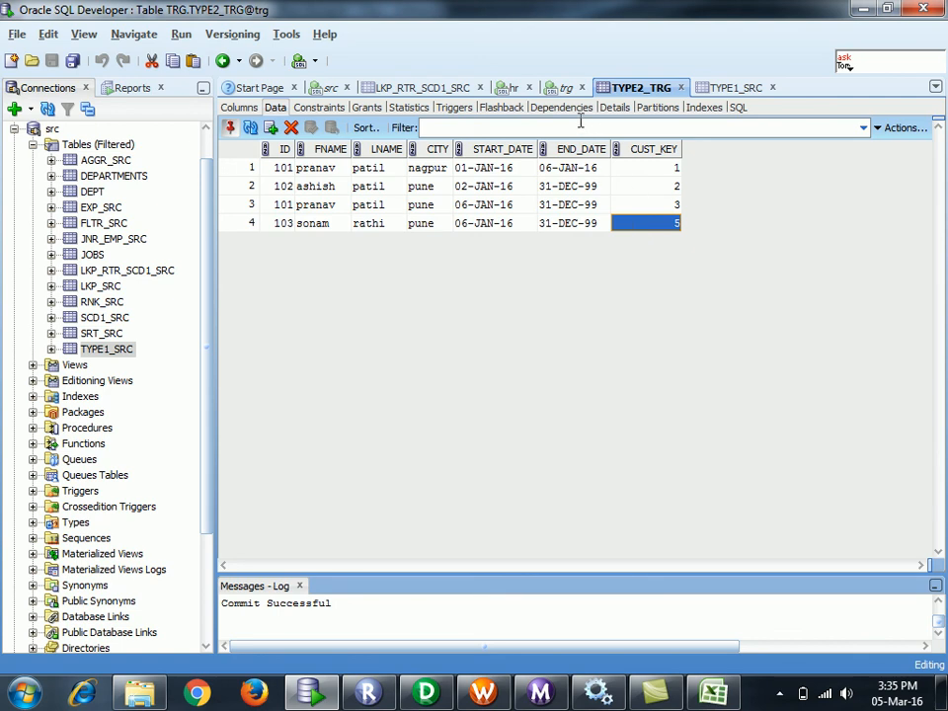
- Select ashish's row 102 in TYPE1_SRC, then switch back to the TYPE2_TRG tab
click(780, 86)
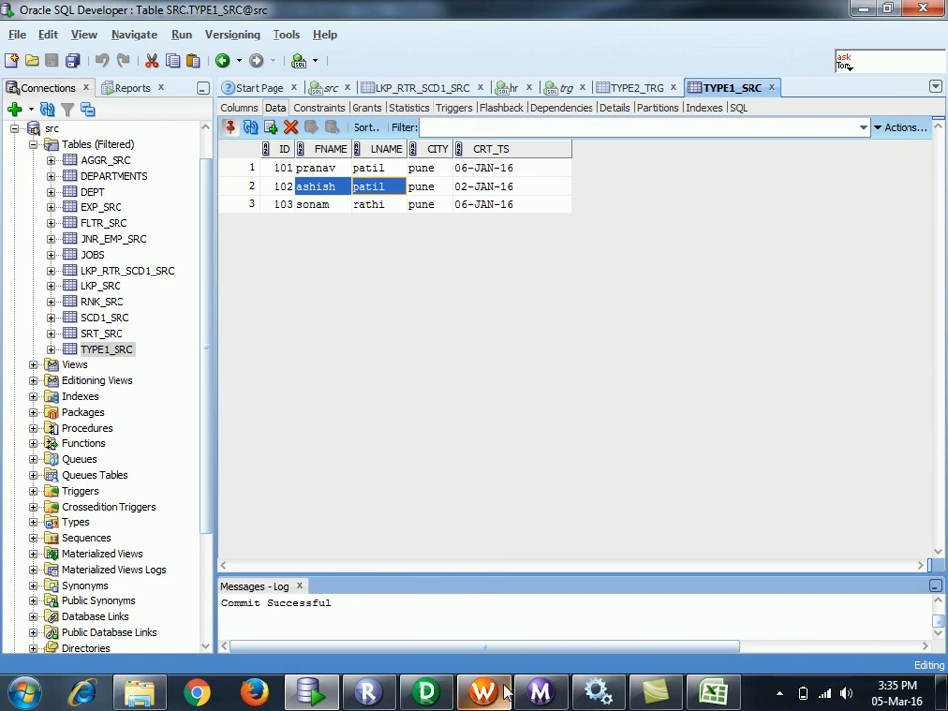
mouse_move(426, 693)
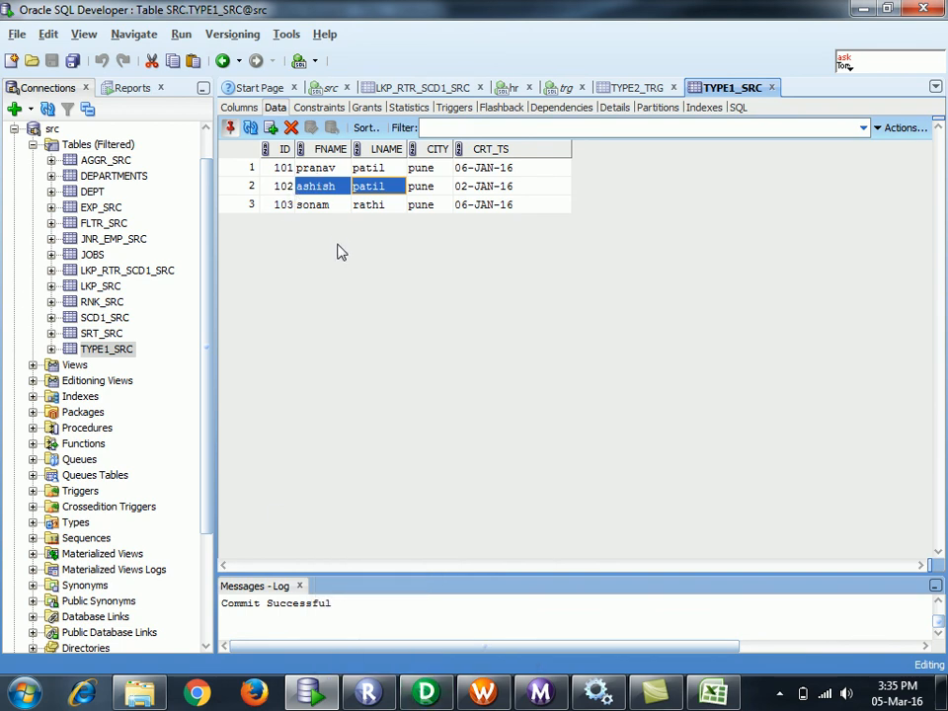
click(248, 188)
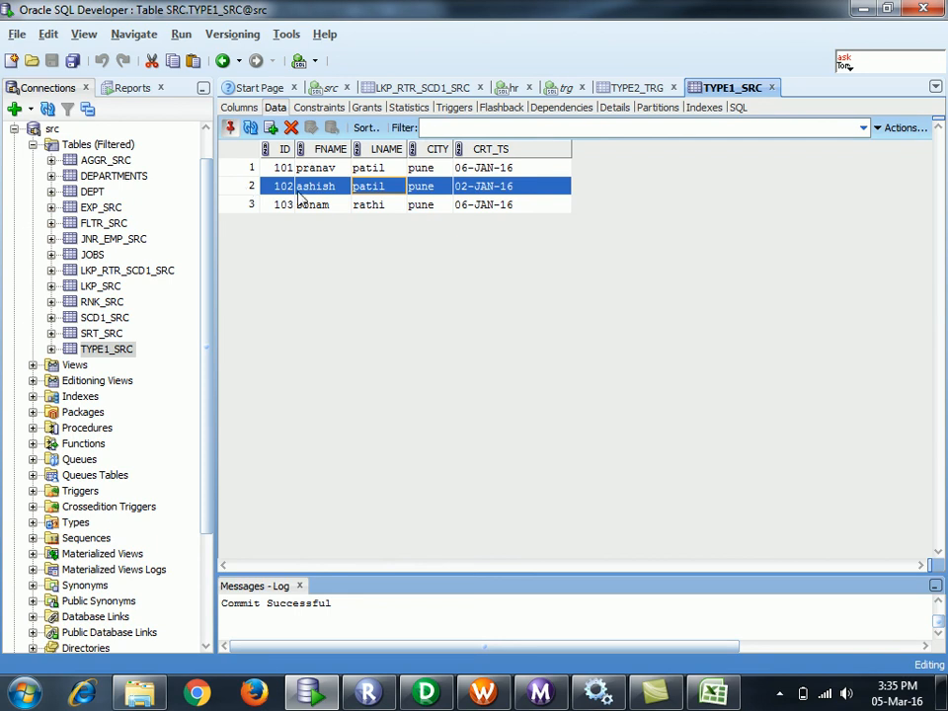
click(637, 87)
- Bring up the TYPE2_TRG grid's four rows, with ID 103 carrying CUST_KEY 5
click(665, 223)
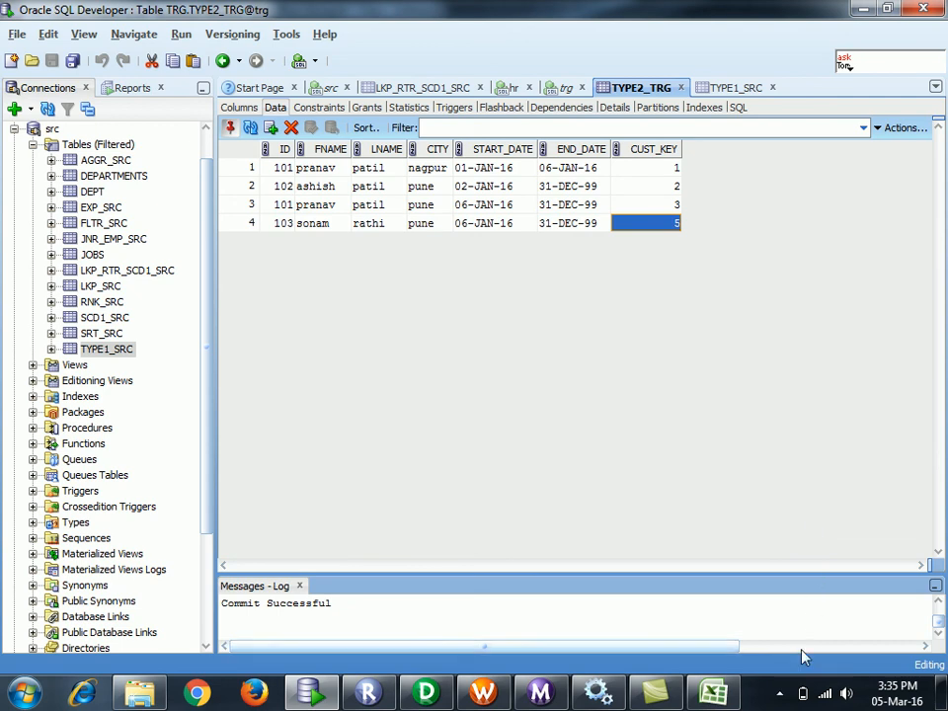
click(779, 693)
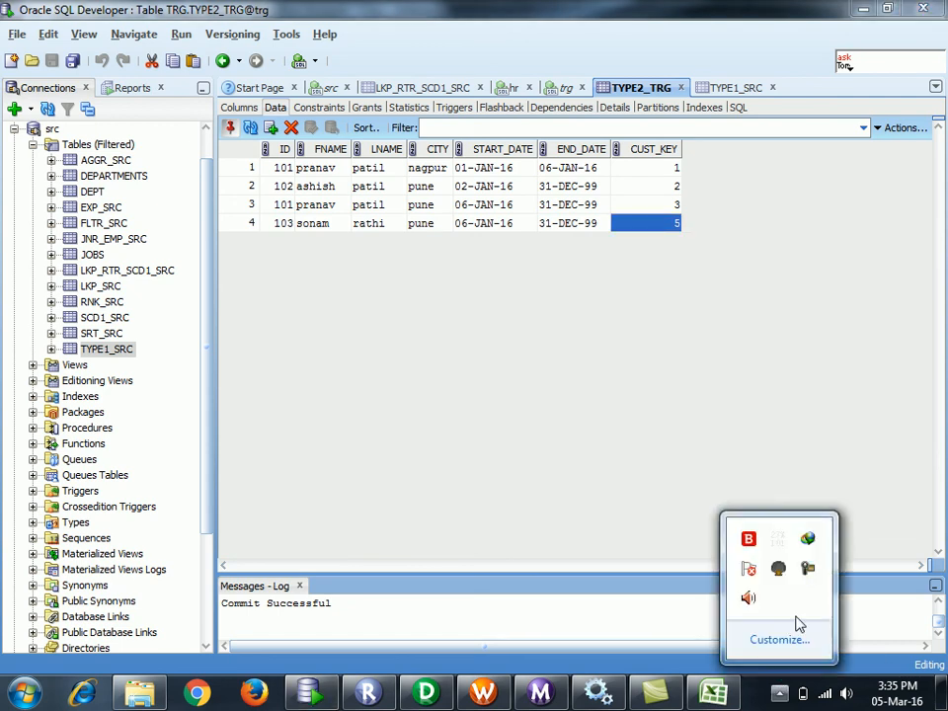
right_click(810, 568)
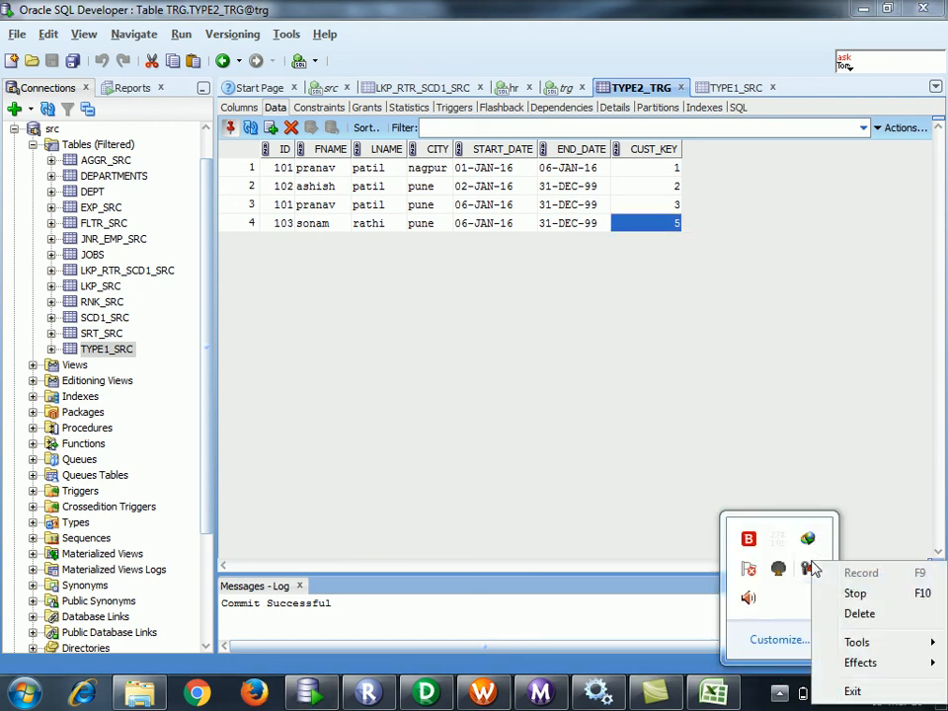